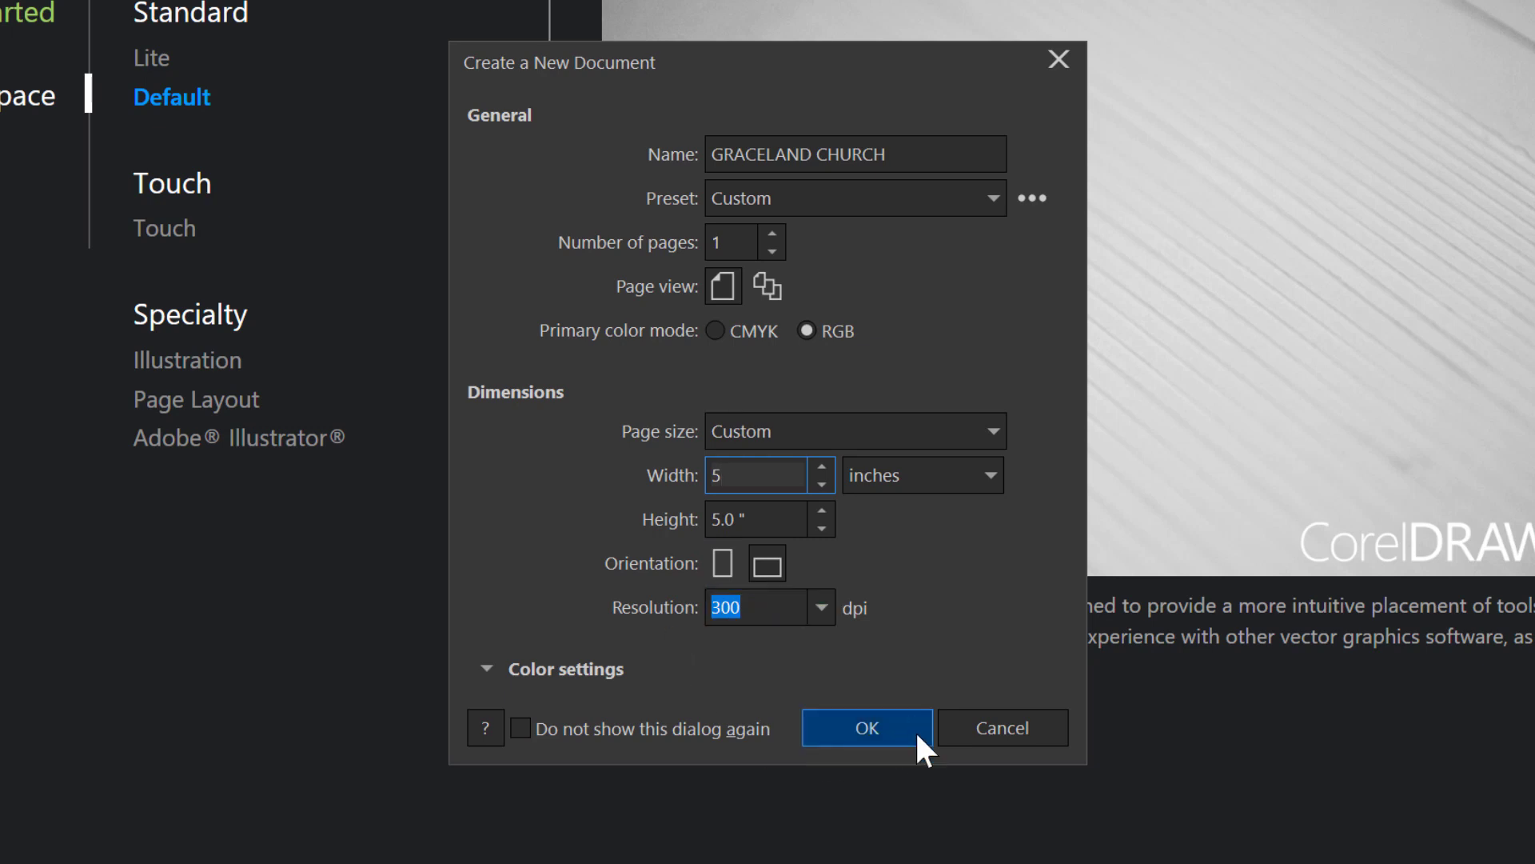
Create the 5 by 5 inch RGB document at 300 dpi and add a page-sized rectangle with no outline.
{"action": "left_click", "coordinate": [890, 732]}
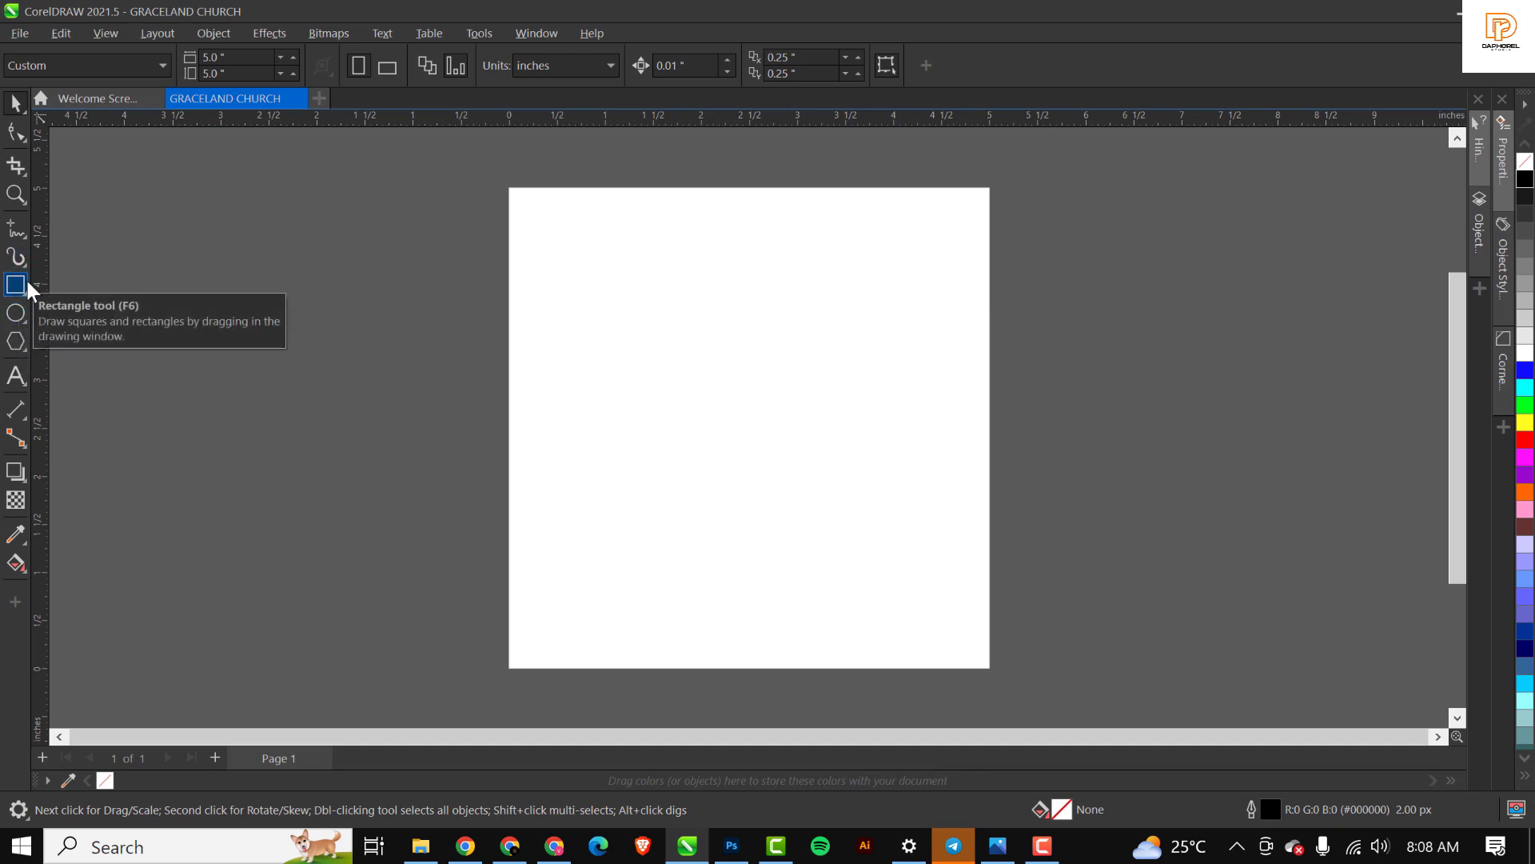
{"action": "double_click", "coordinate": [25, 283]}
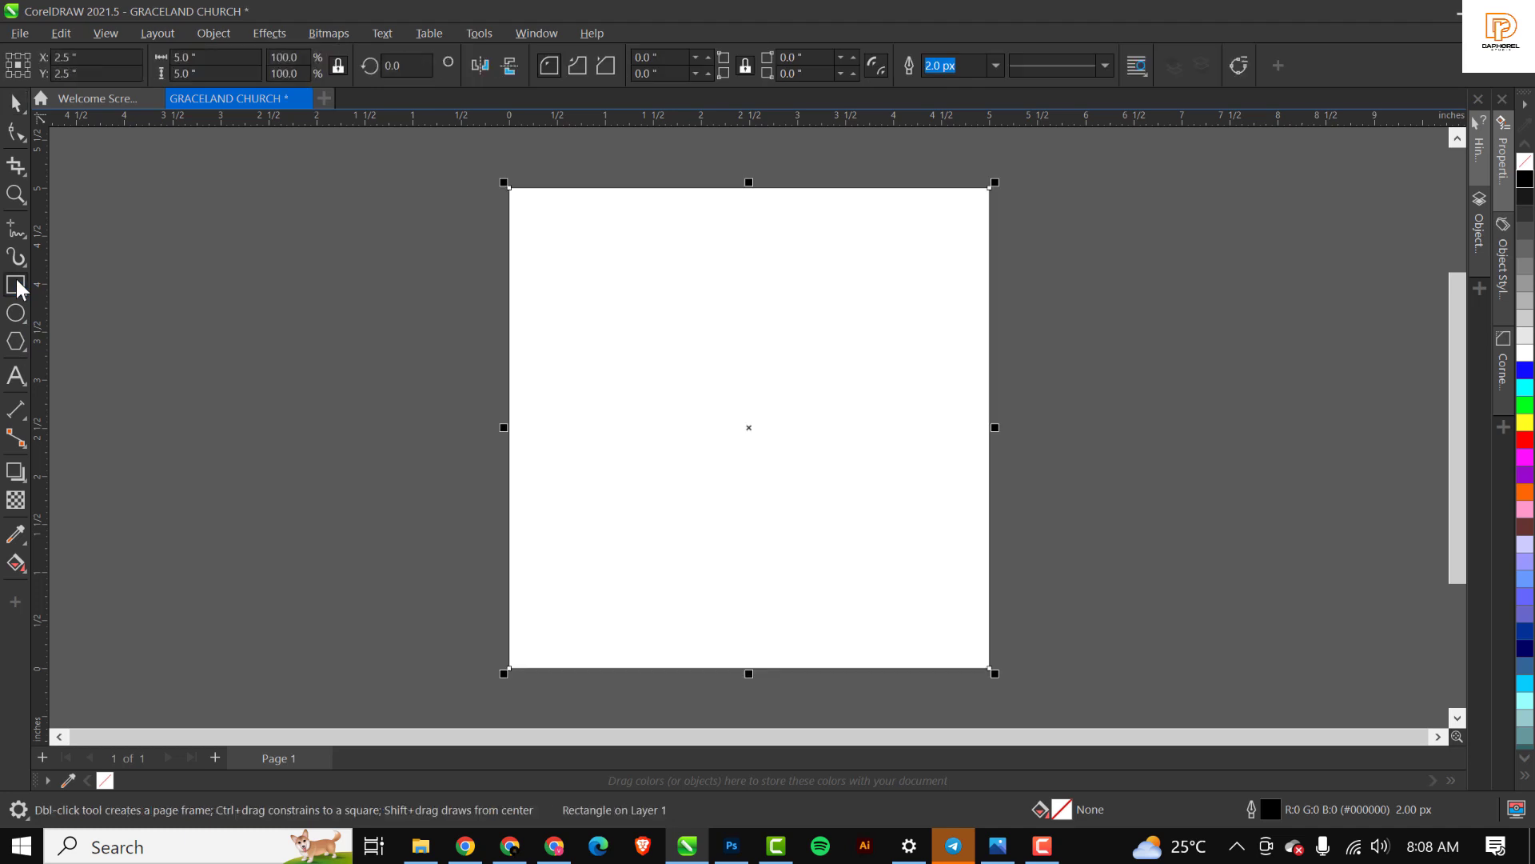
{"action": "key", "text": "F4"}
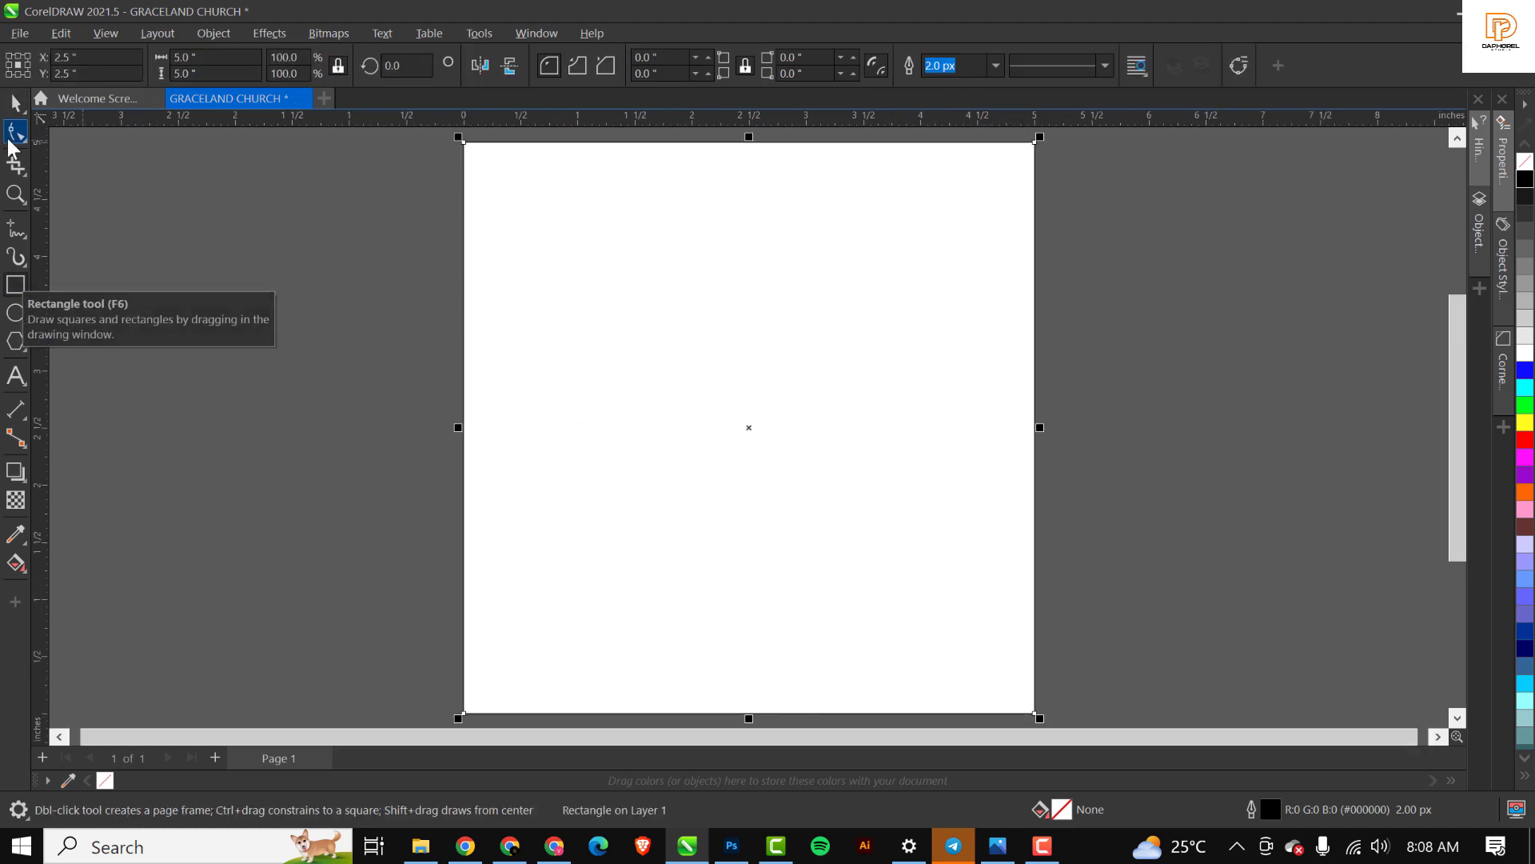
{"action": "left_click", "coordinate": [13, 102]}
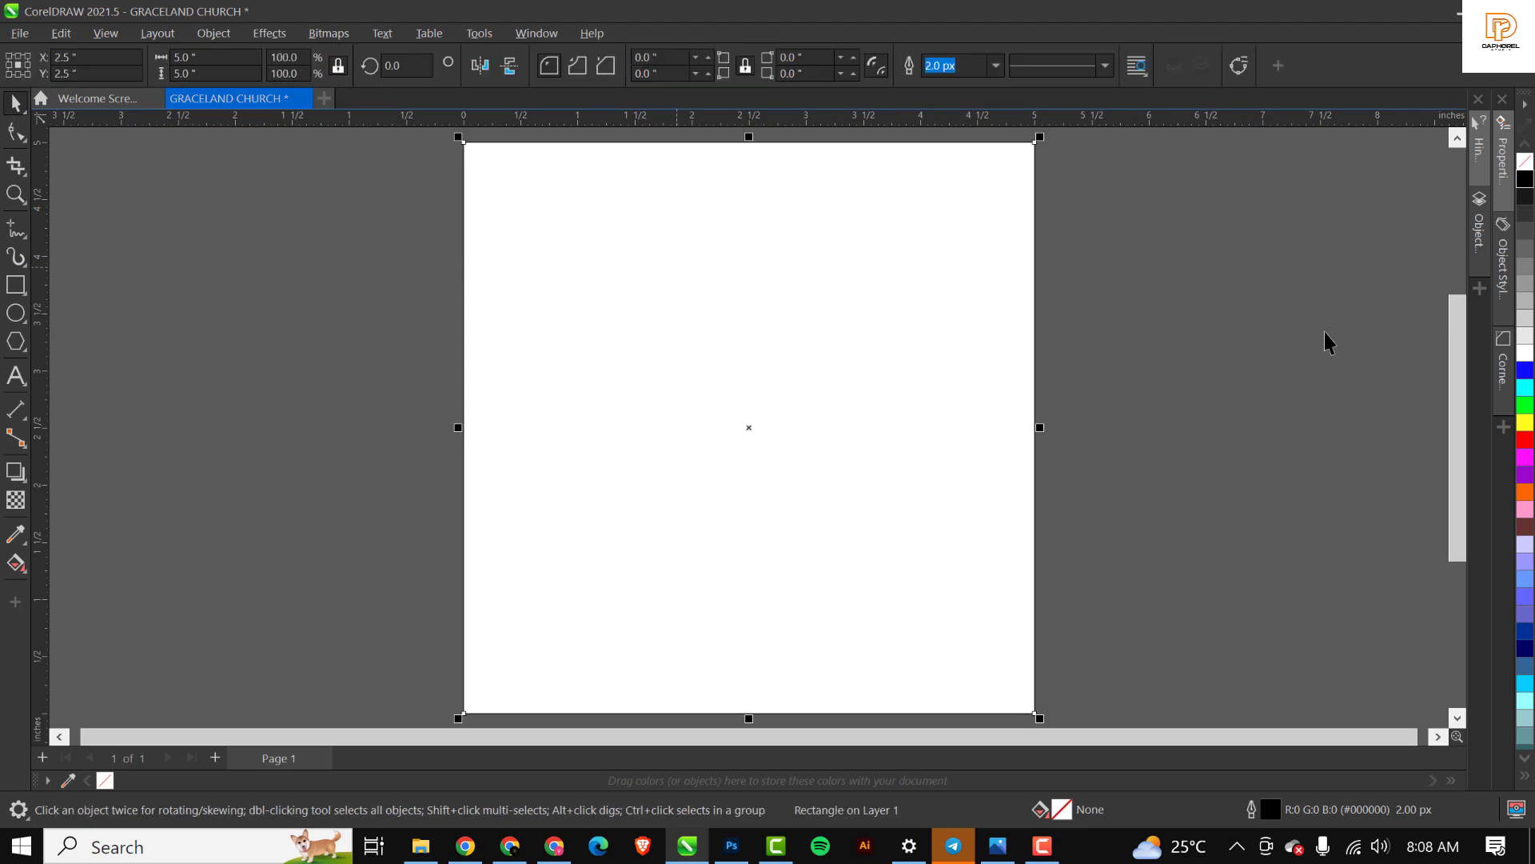
{"action": "right_click", "coordinate": [1527, 164]}
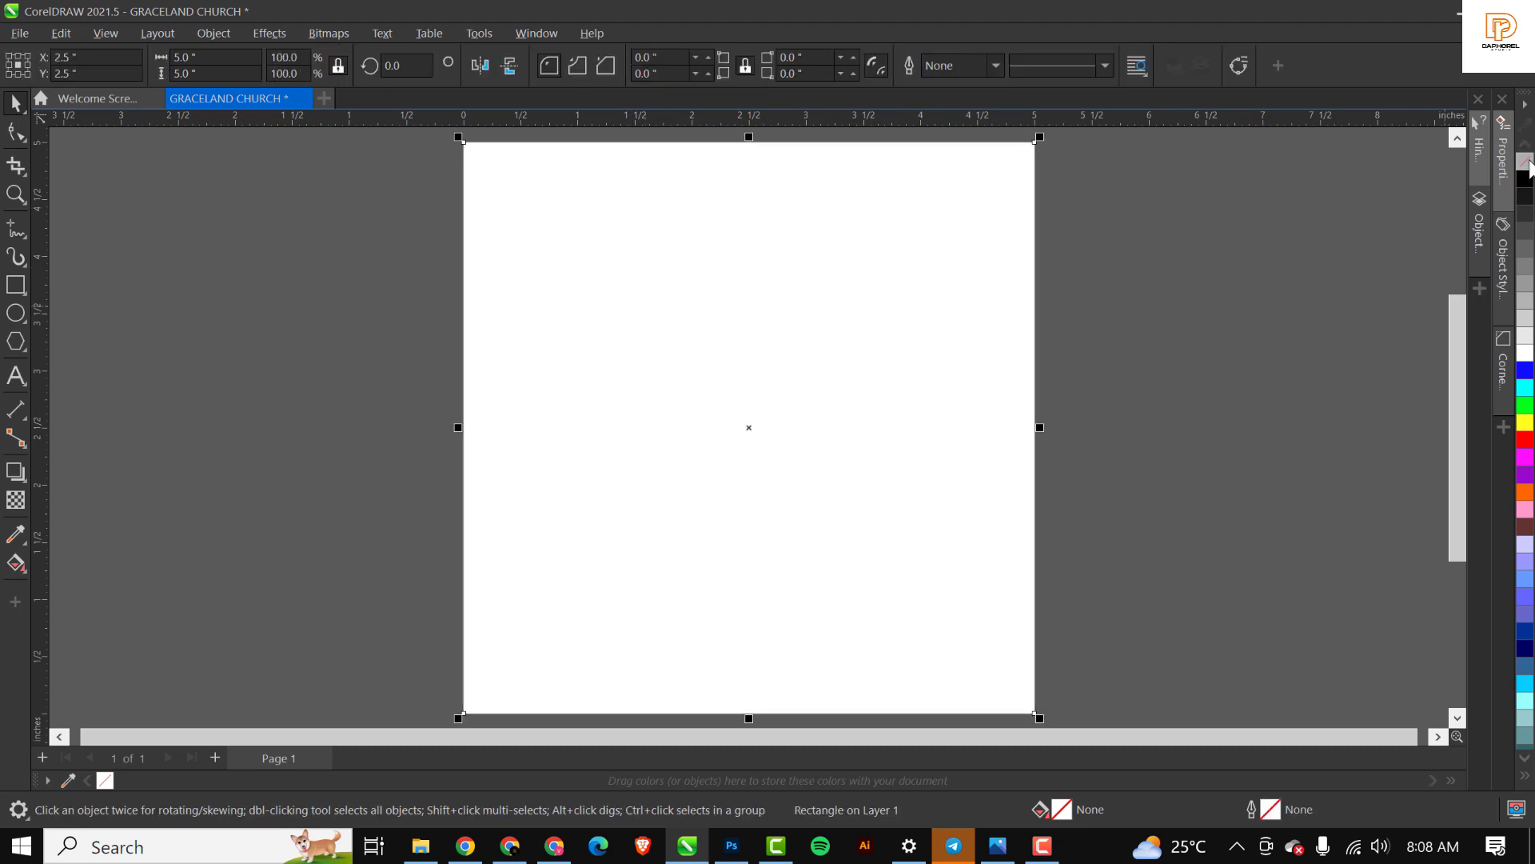
{"action": "left_click", "coordinate": [714, 308]}
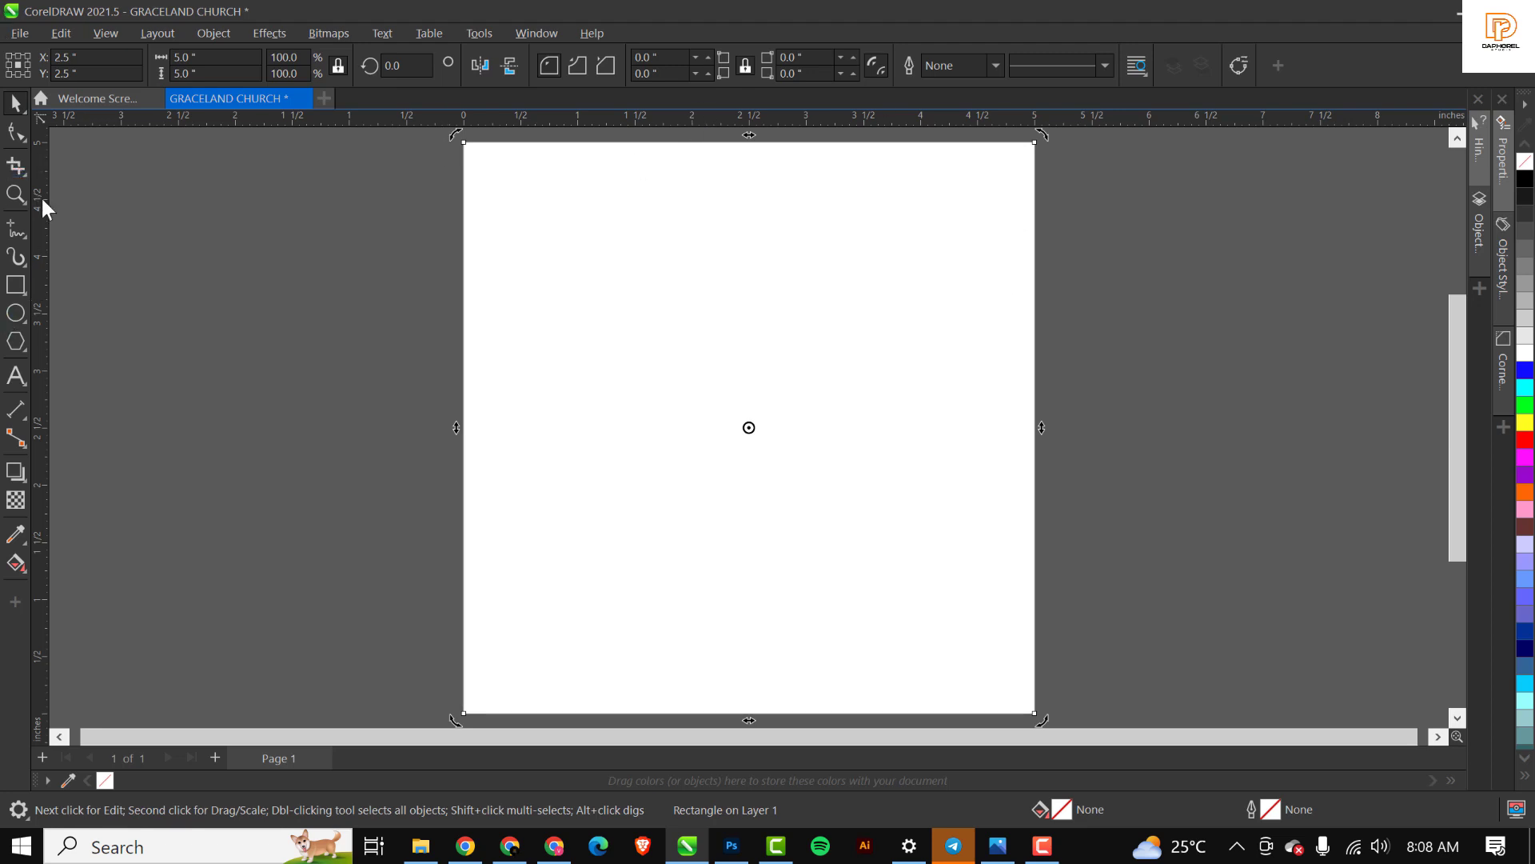
Add the artistic text "Seasons" in the upper-left area of the page.
{"action": "left_click", "coordinate": [13, 378]}
{"action": "left_click", "coordinate": [552, 328]}
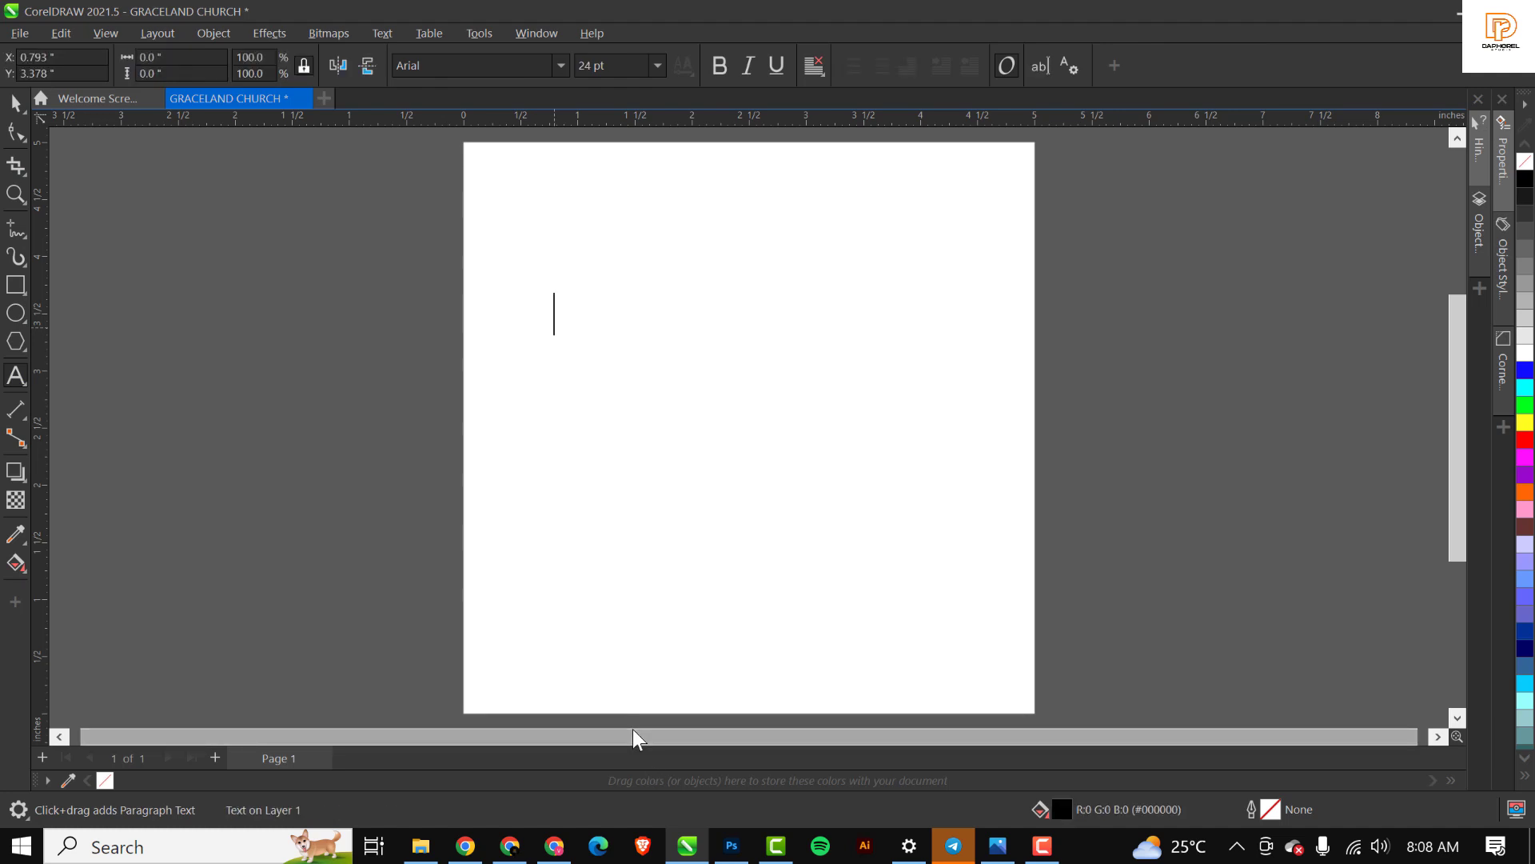
{"action": "type", "text": "Se"}
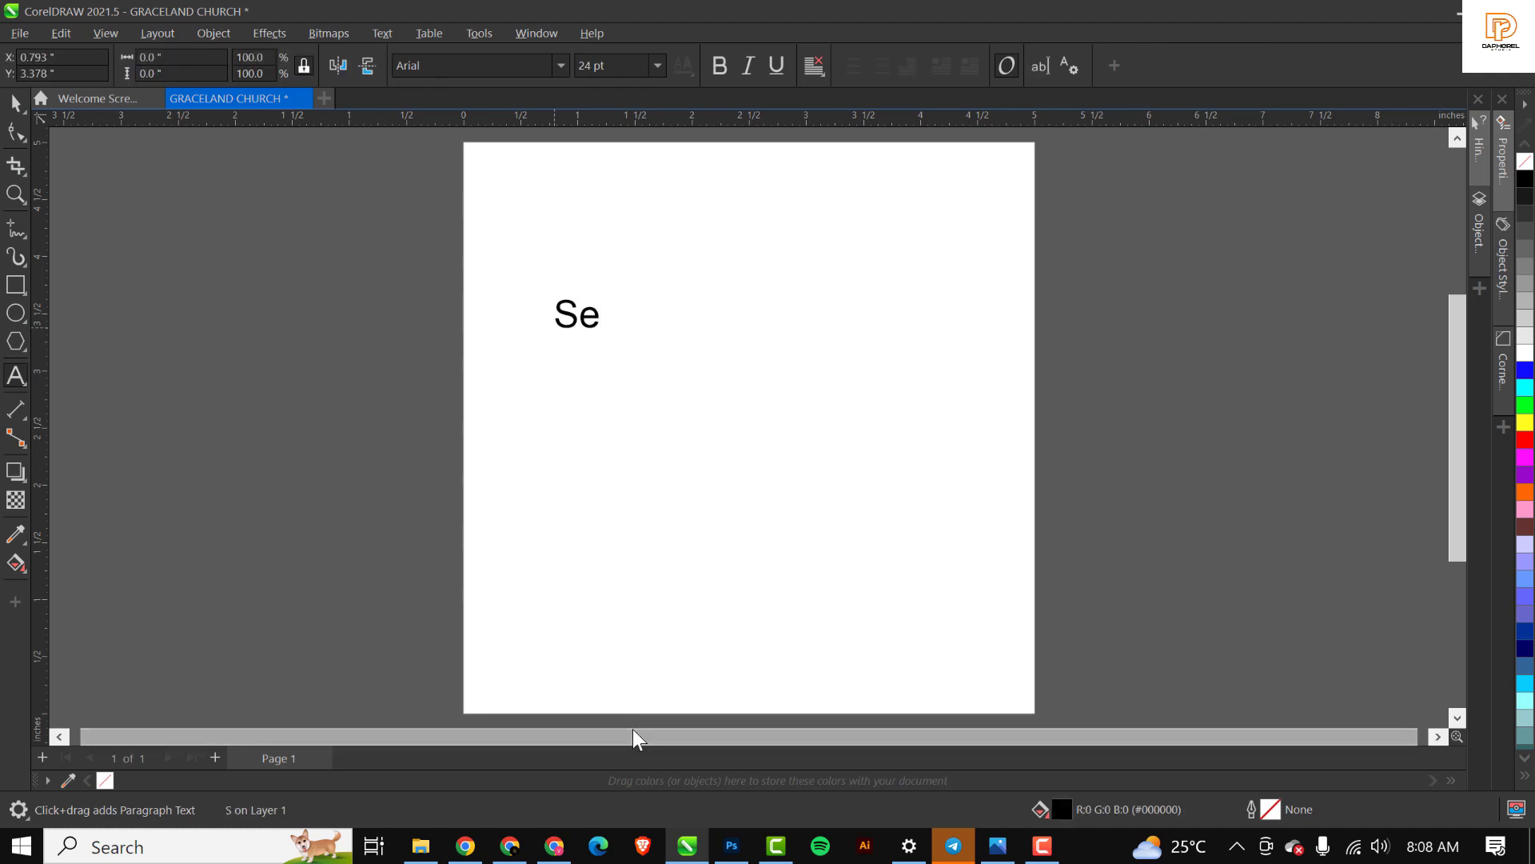
{"action": "type", "text": "asons"}
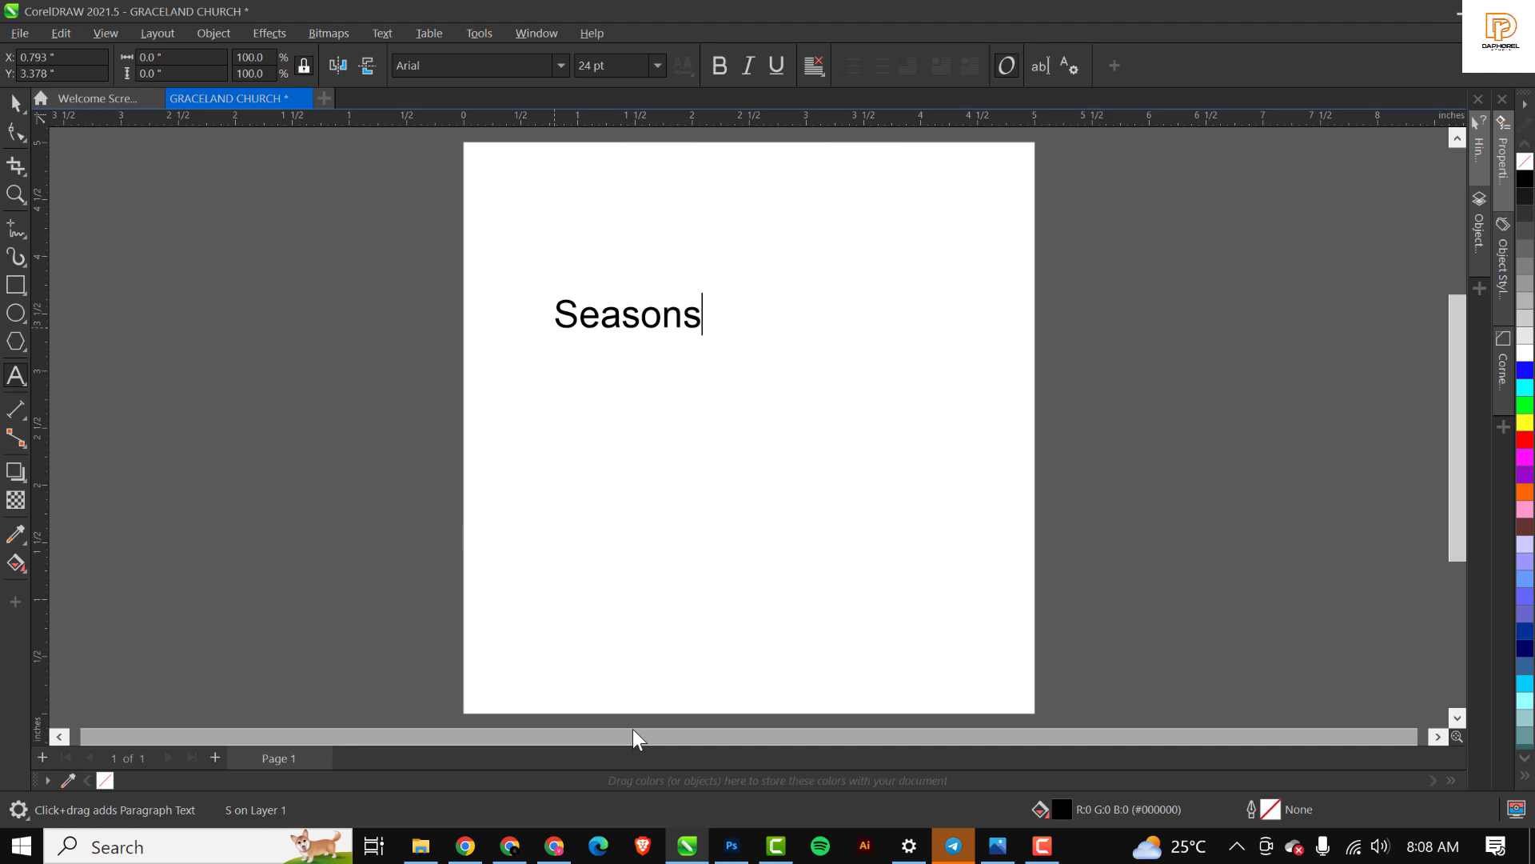
Break the word "Seasons" after "Sea" so it runs over two lines.
{"action": "scroll", "coordinate": [619, 326], "scroll_direction": "up", "scroll_amount": 1}
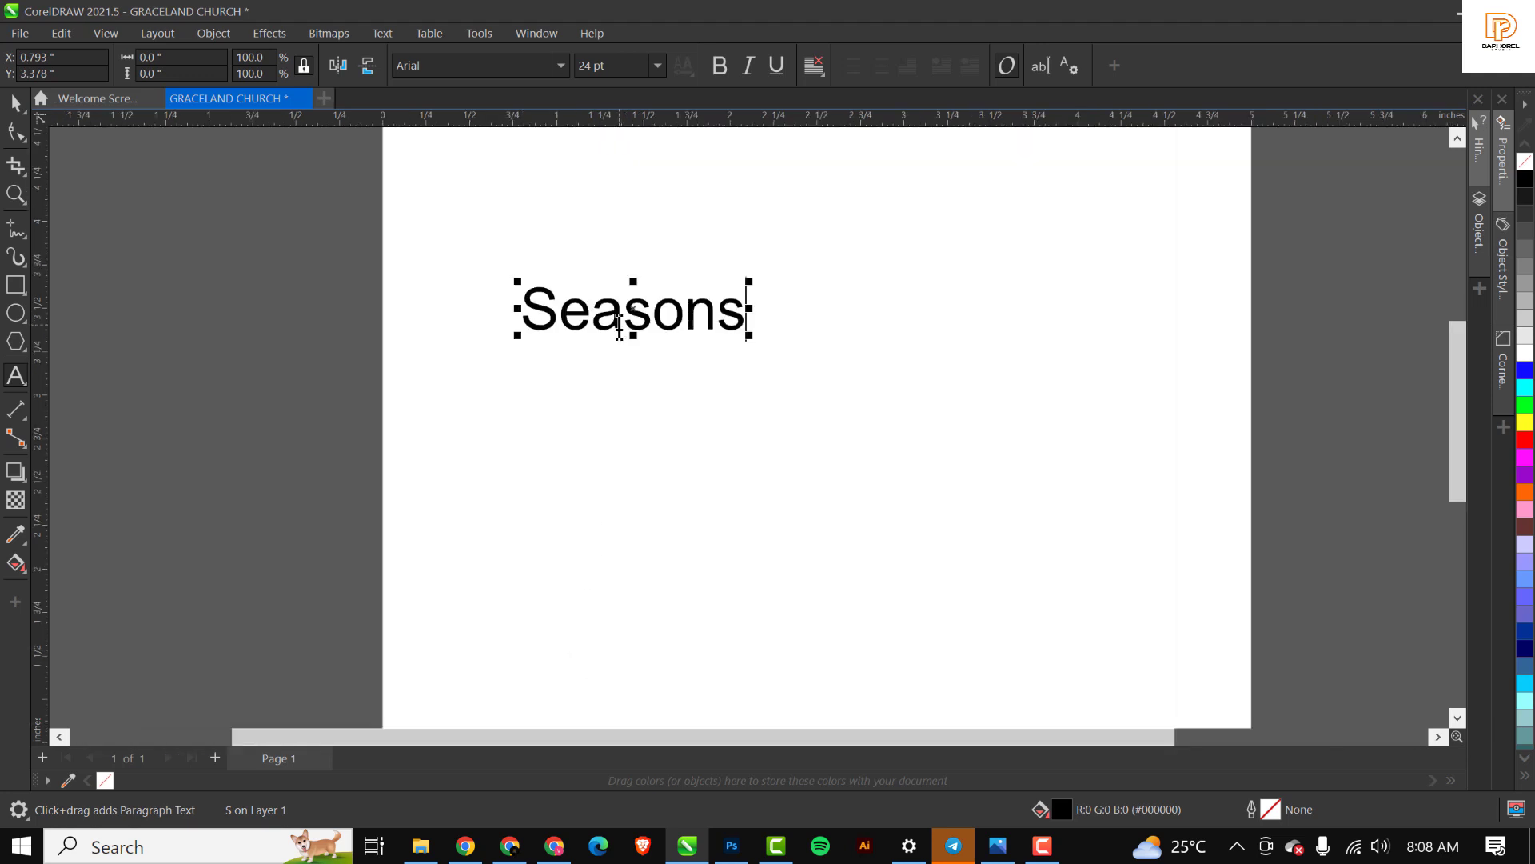
{"action": "scroll", "coordinate": [619, 326], "scroll_direction": "up", "scroll_amount": 1}
{"action": "left_click", "coordinate": [619, 324]}
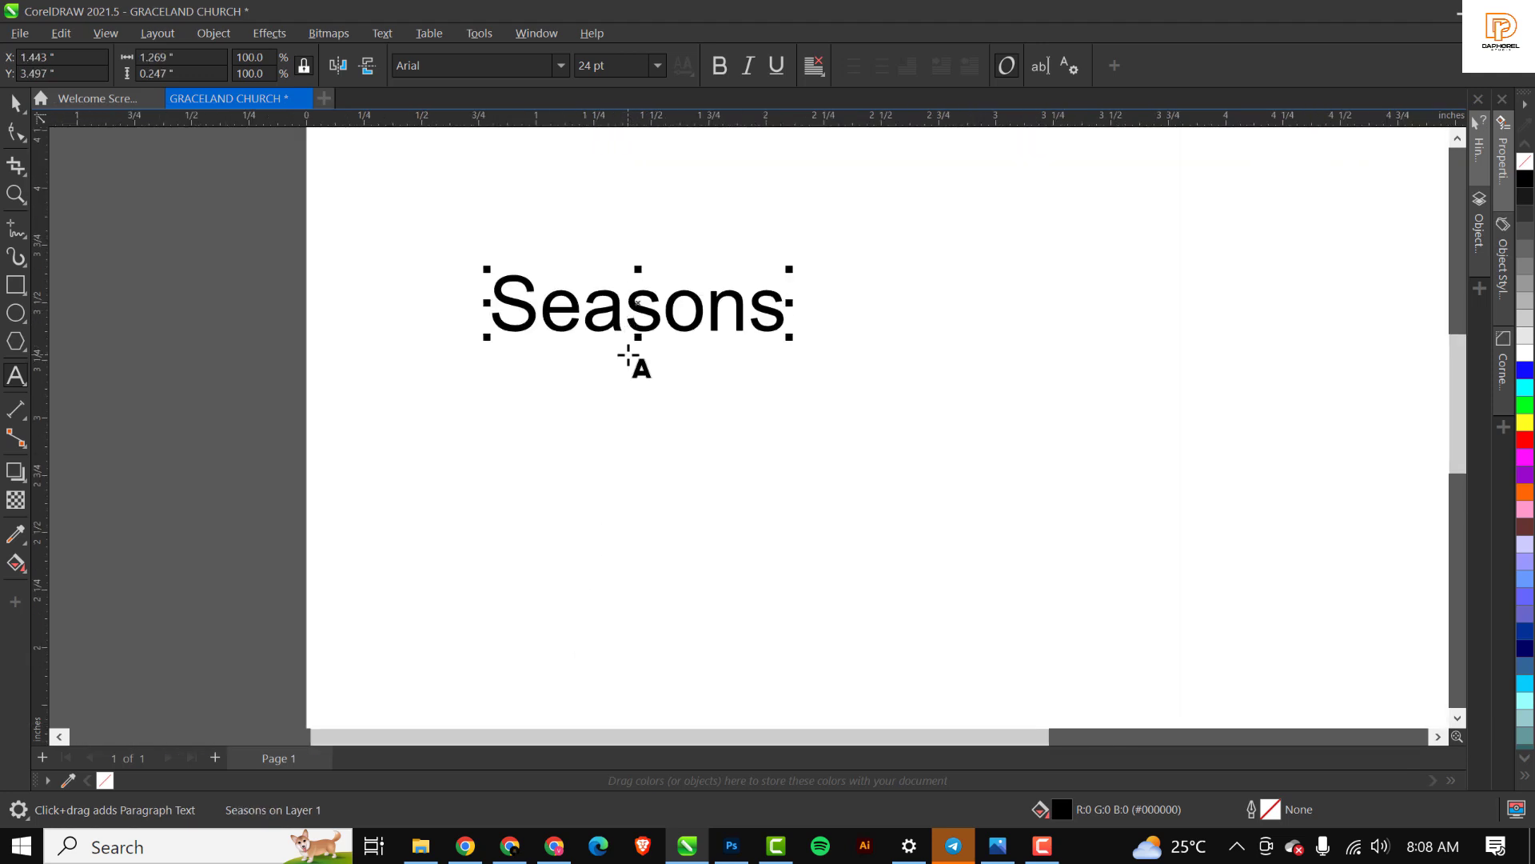
{"action": "key", "text": "Return"}
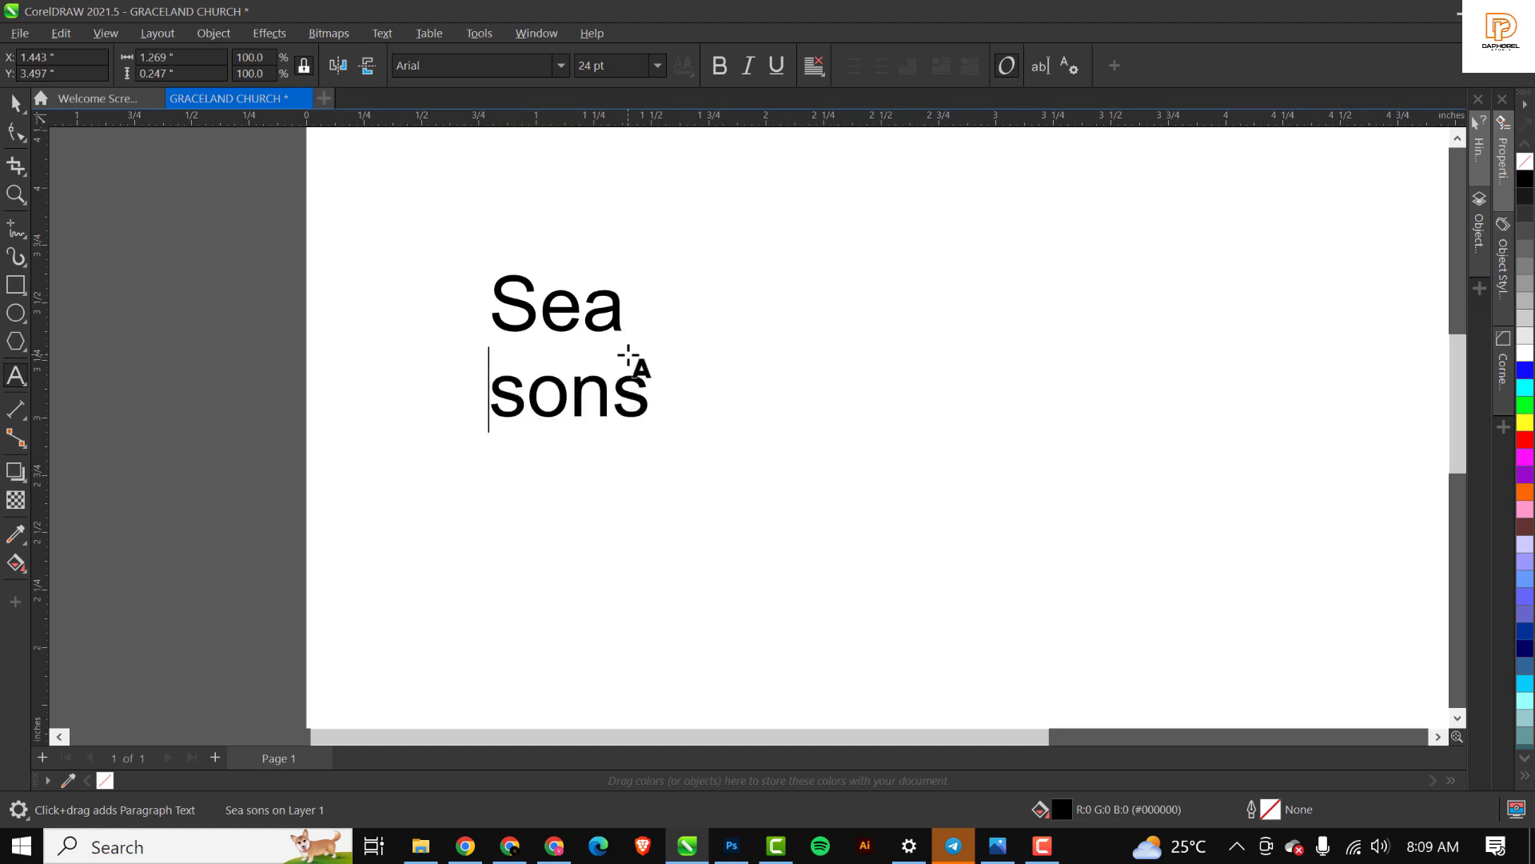
{"action": "key", "text": "ctrl+space"}
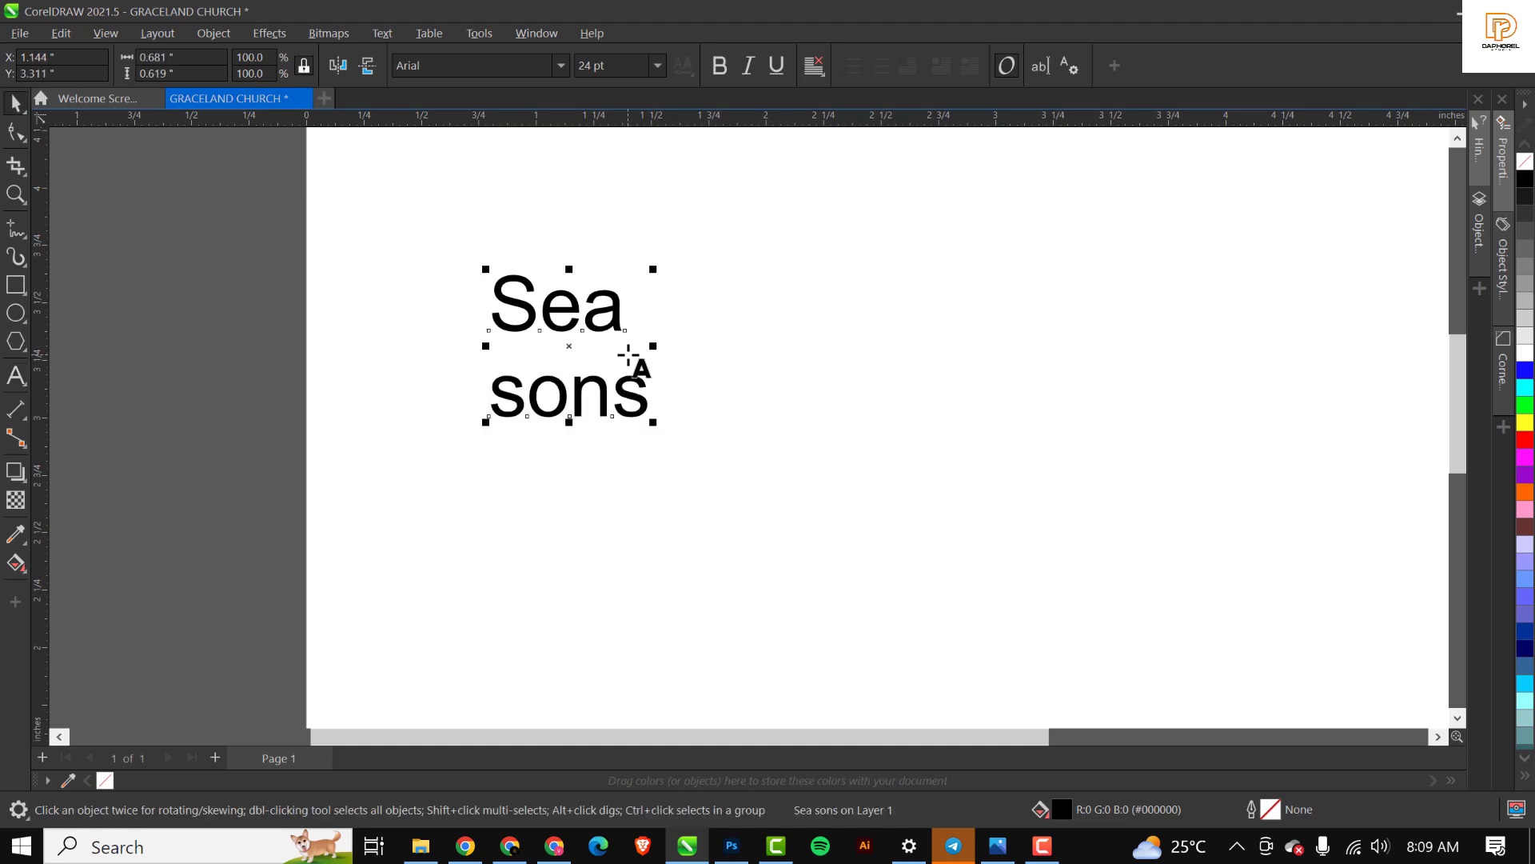
Tighten the line spacing and the character spacing of the two-line "Sea sons" text with the Shape tool.
{"action": "left_click", "coordinate": [12, 136]}
{"action": "left_click_drag", "start_coordinate": [486, 423], "coordinate": [501, 361]}
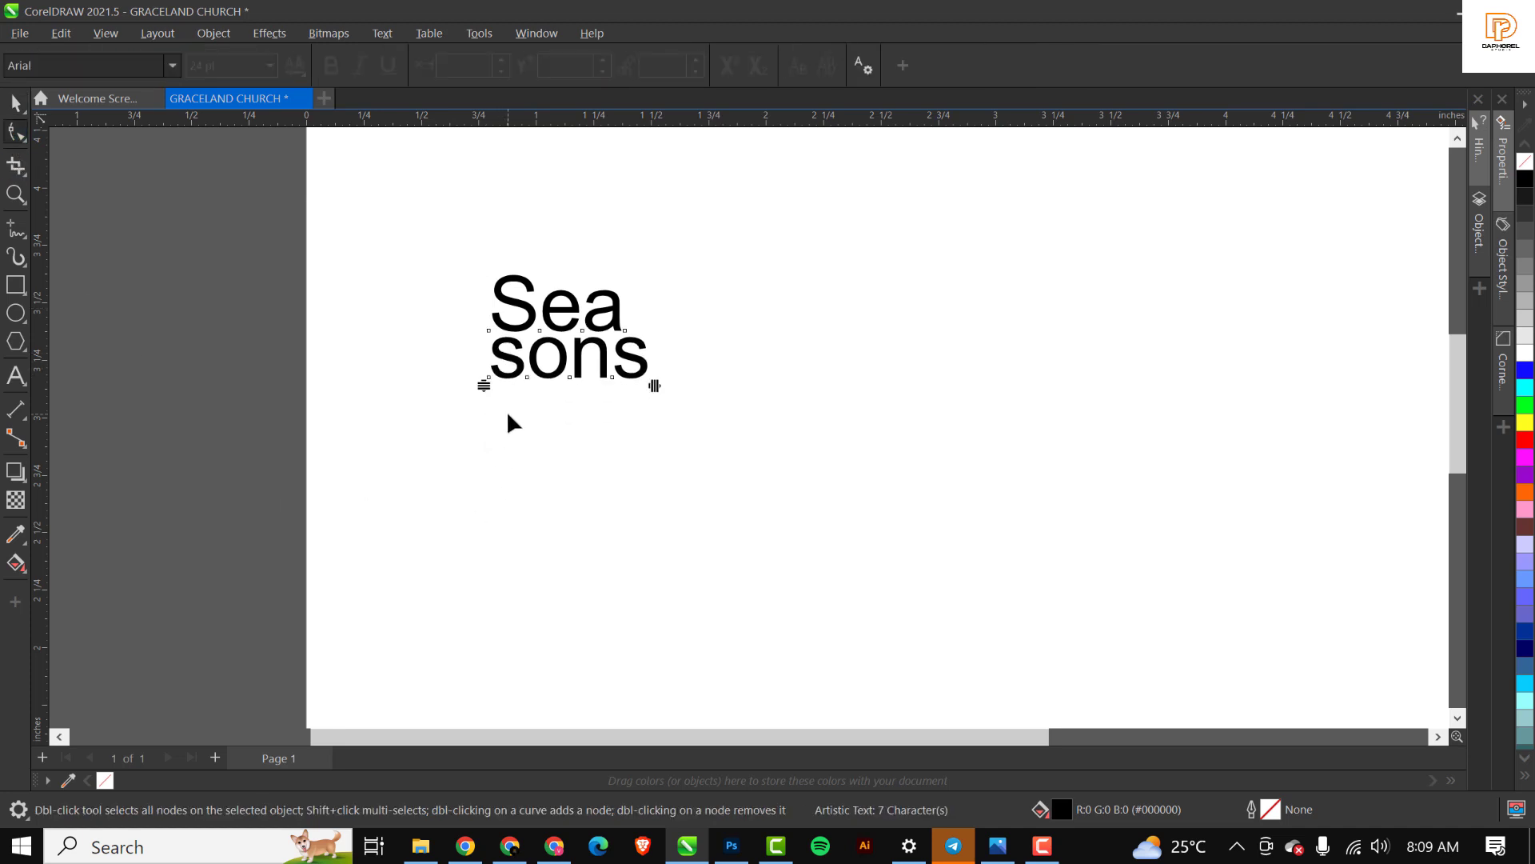
{"action": "left_click_drag", "start_coordinate": [654, 387], "coordinate": [625, 389]}
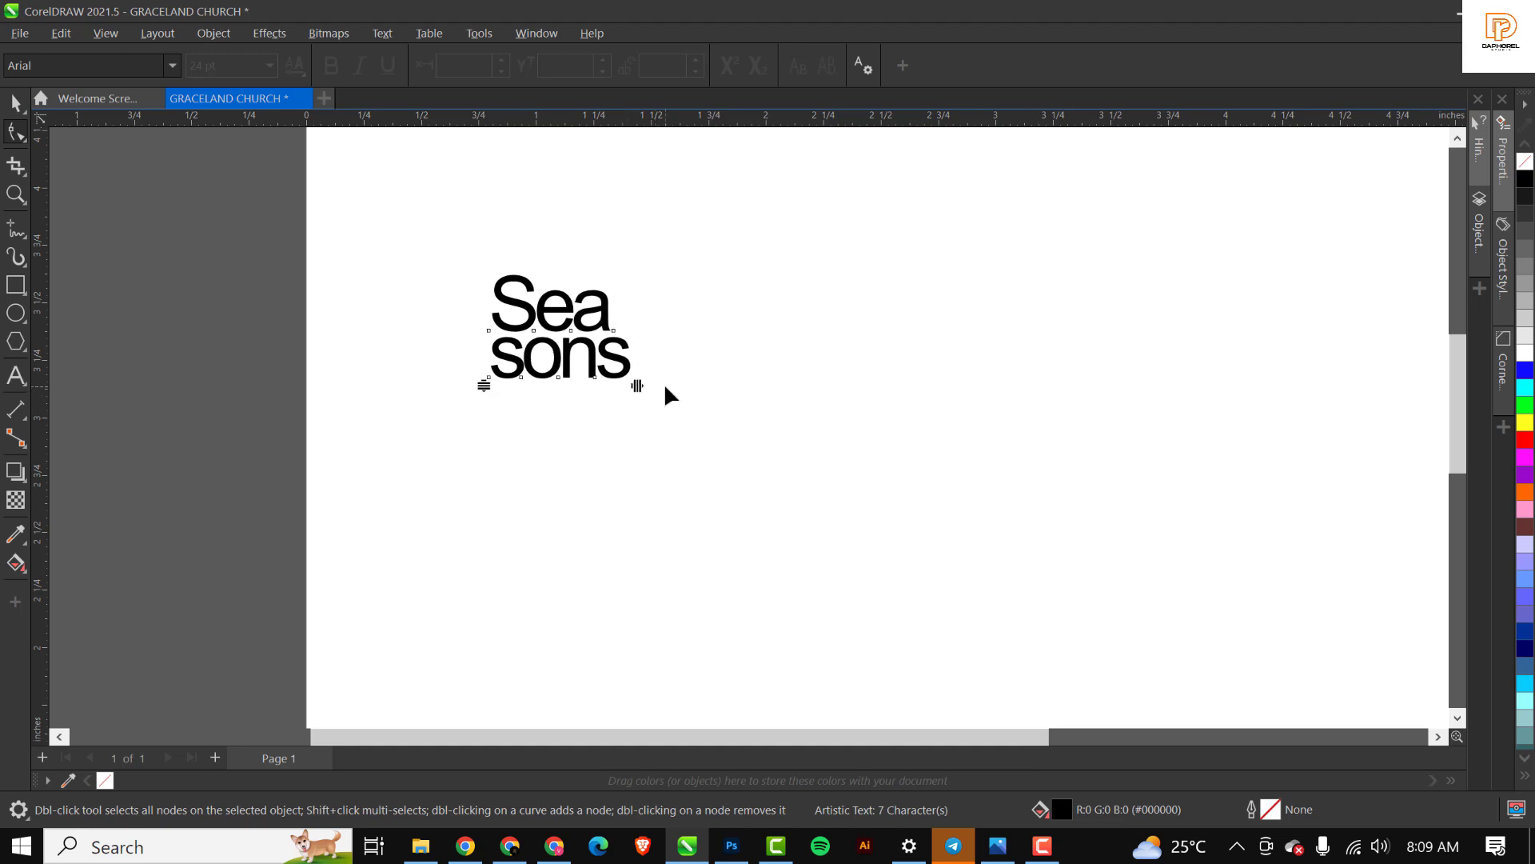
{"action": "key", "text": "space"}
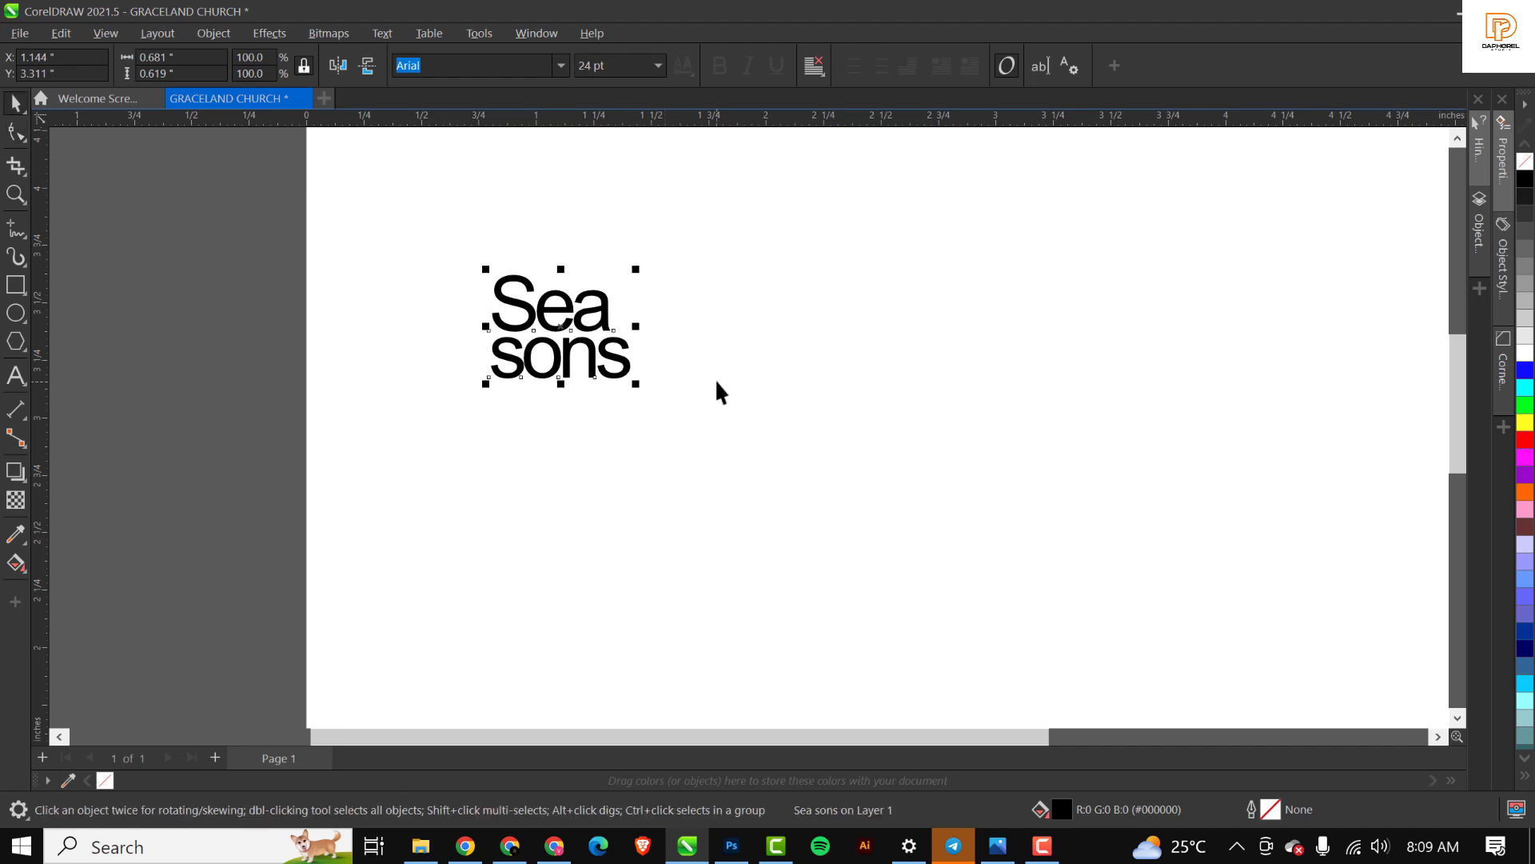
Set the font of the "Sea sons" text to TeXGyreAdventor Bold.
{"action": "left_click", "coordinate": [562, 65]}
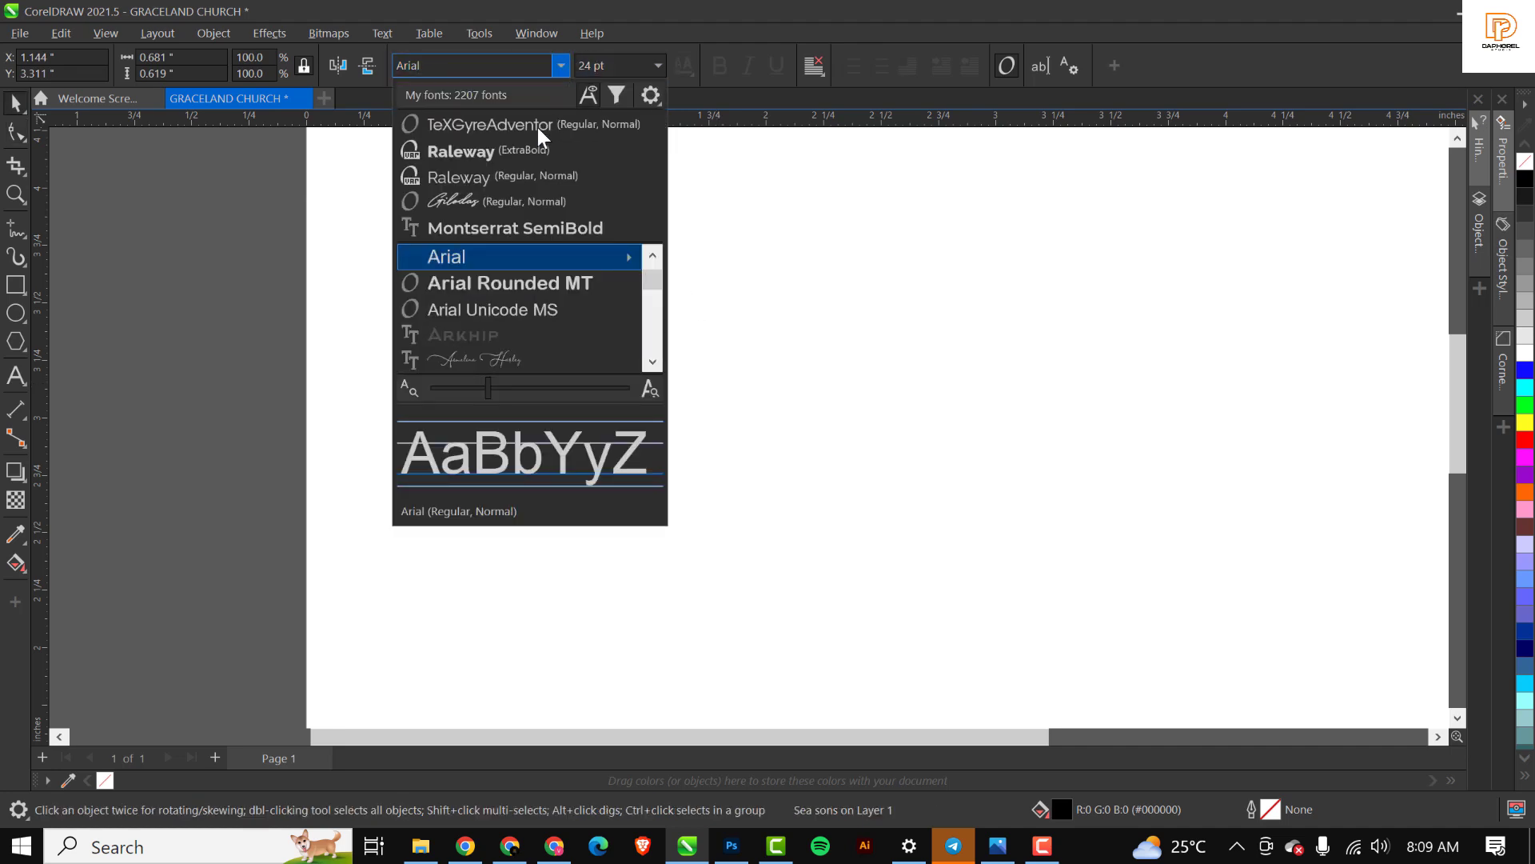
{"action": "left_click", "coordinate": [532, 128]}
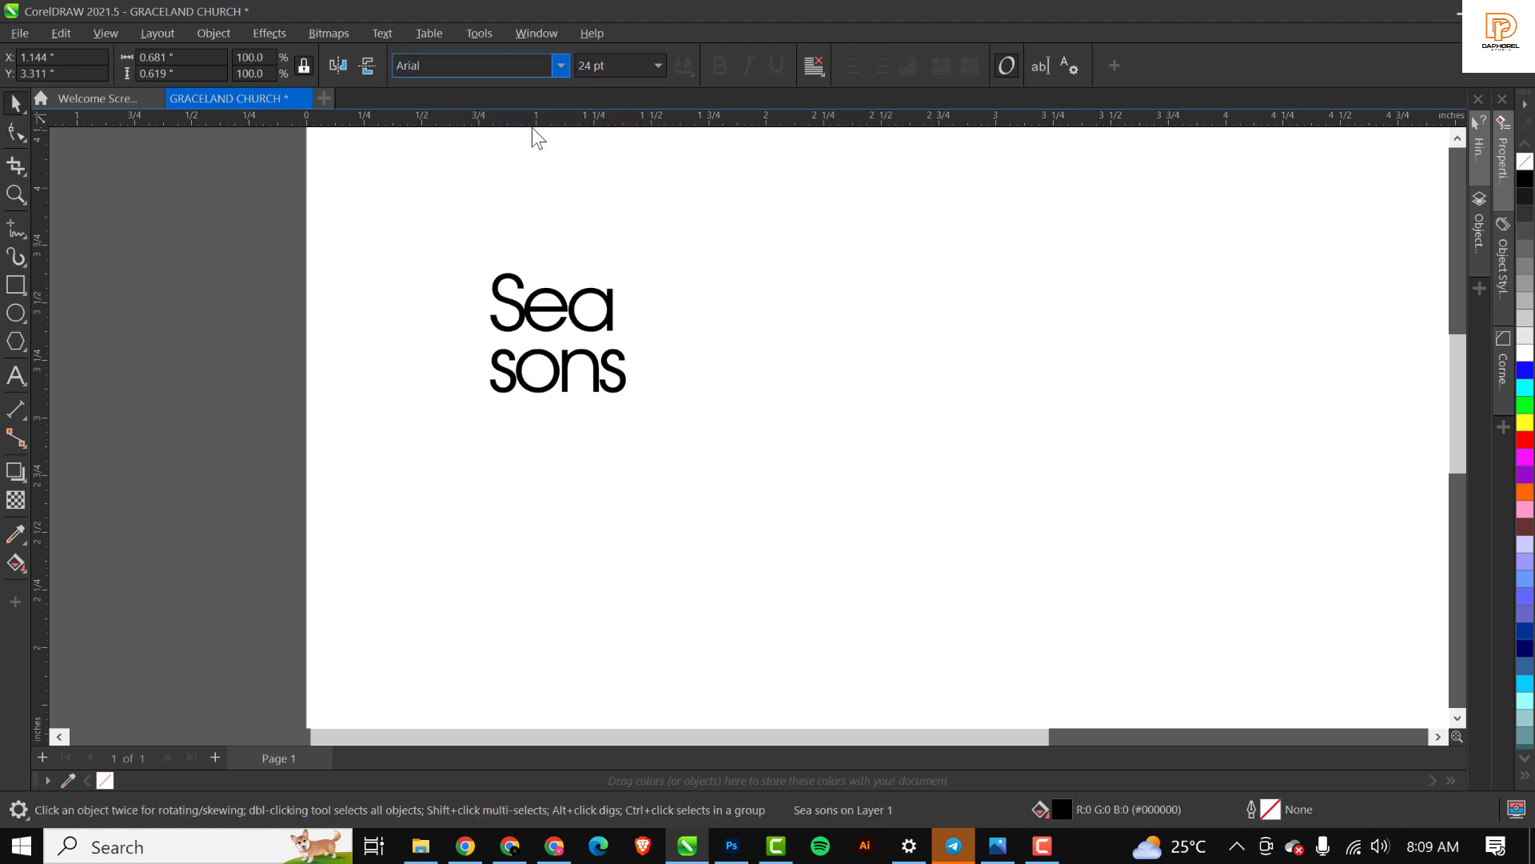
{"action": "left_click", "coordinate": [561, 66]}
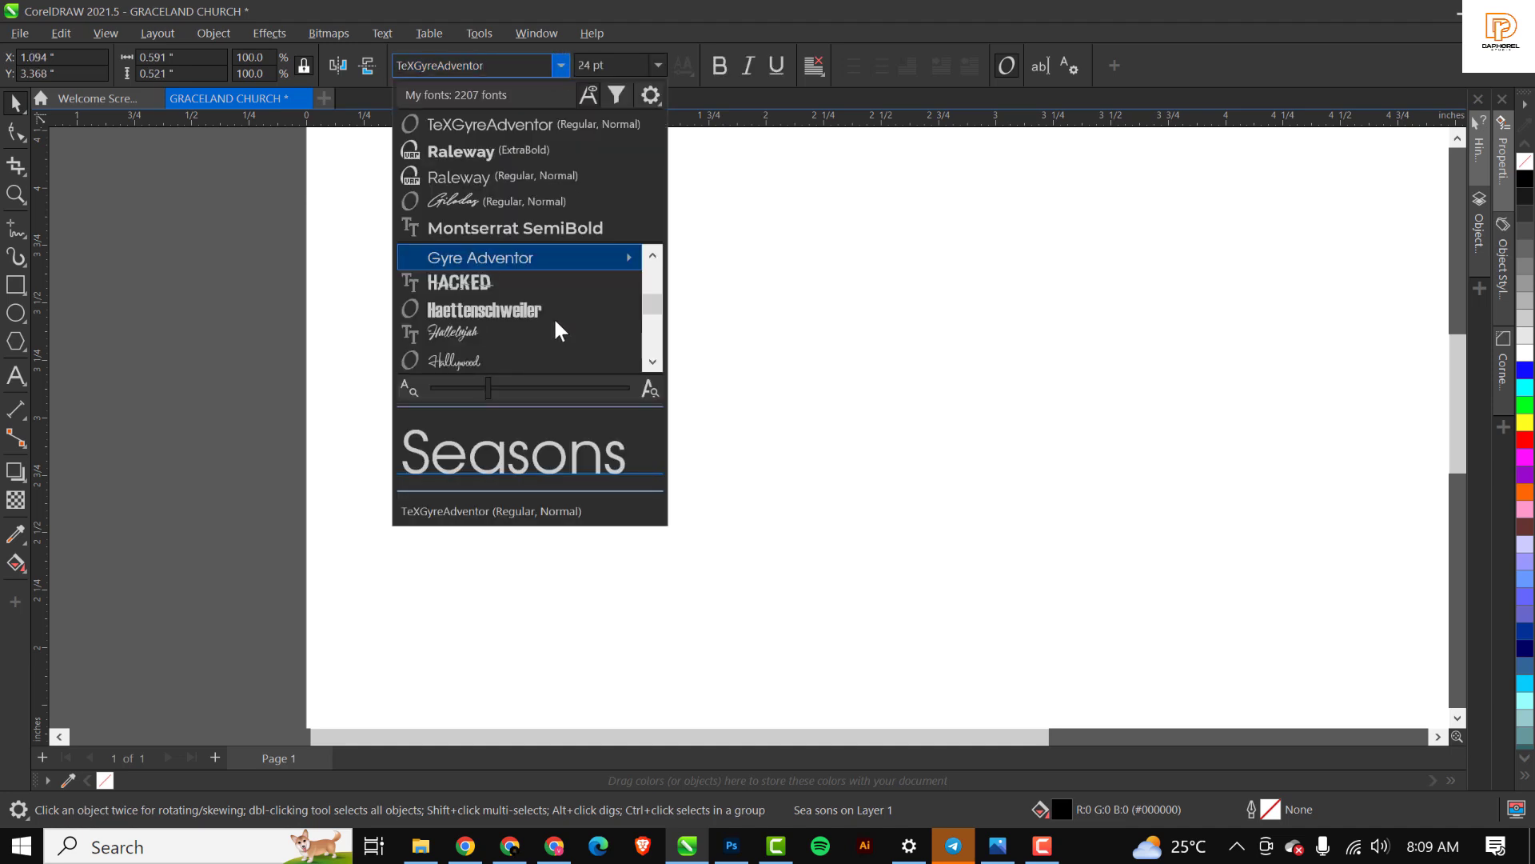
{"action": "mouse_move", "coordinate": [594, 253]}
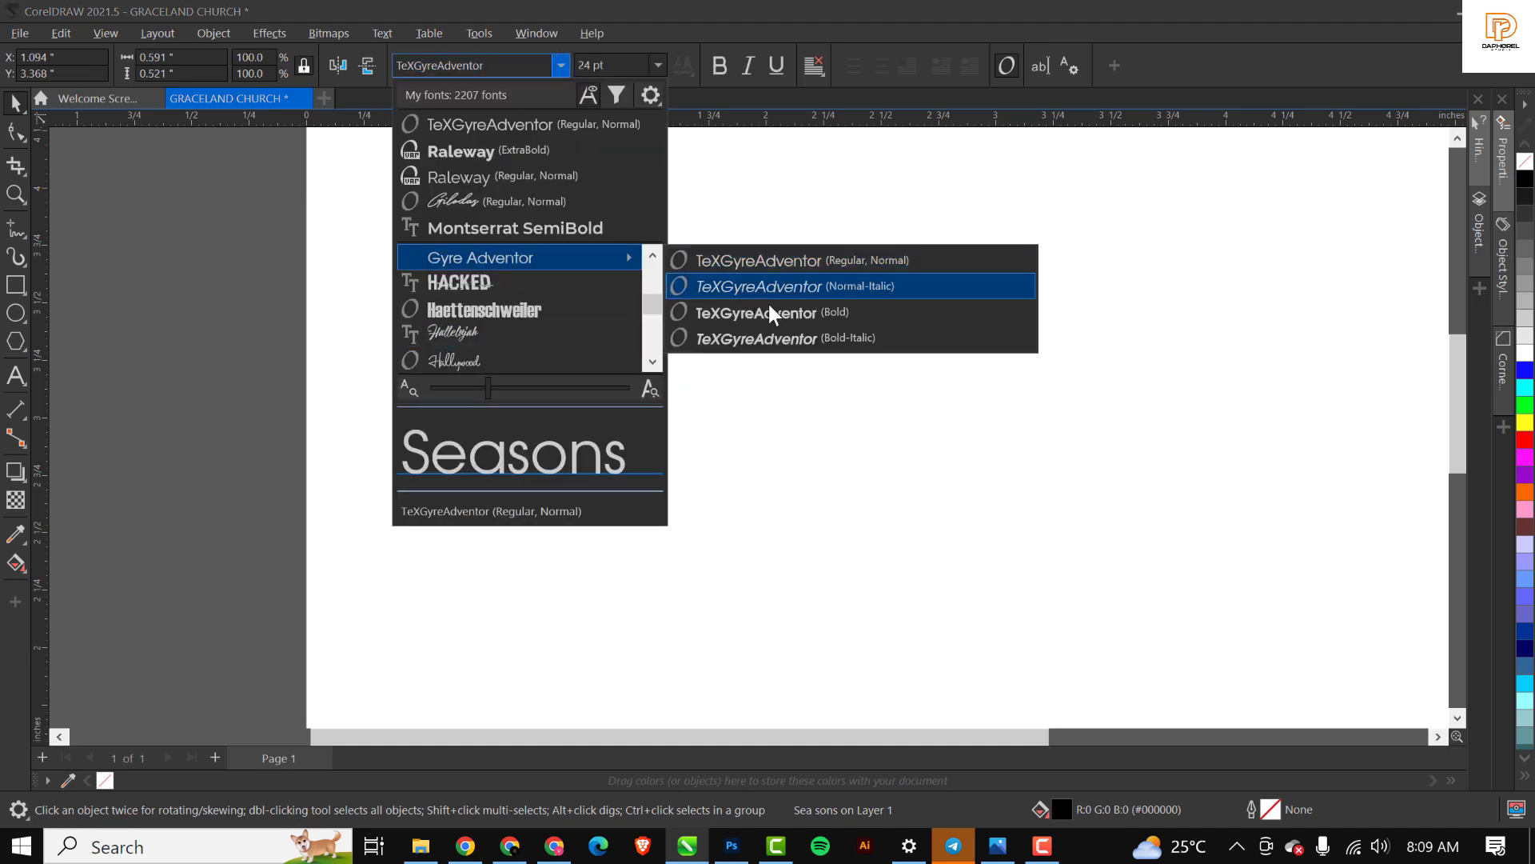
{"action": "left_click", "coordinate": [774, 310]}
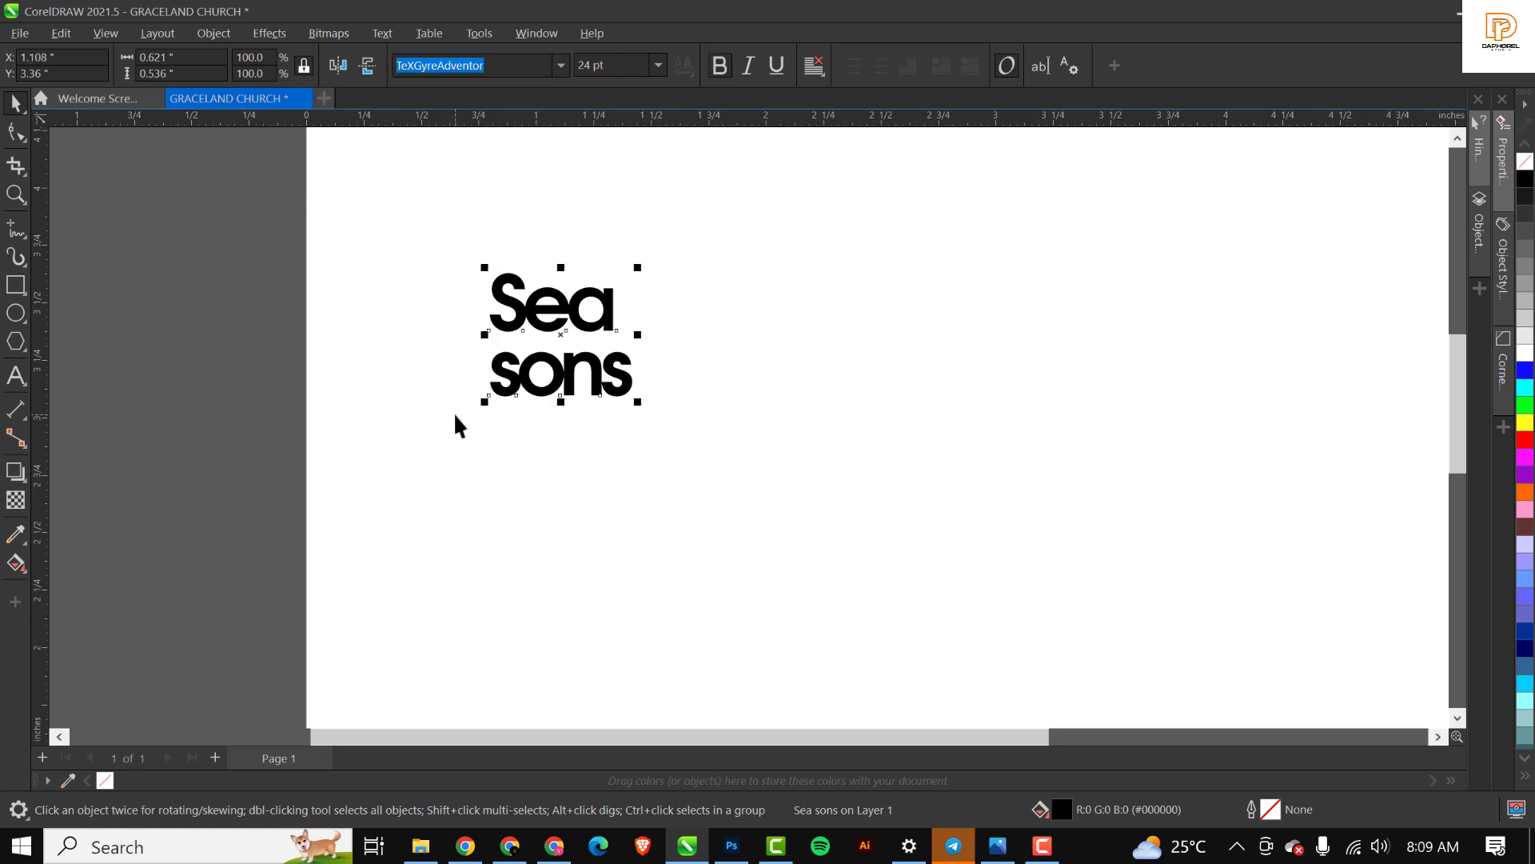
Close up the gap between the two lines of the bold "Sea sons" text.
{"action": "key", "text": "F10"}
{"action": "left_click_drag", "start_coordinate": [480, 402], "coordinate": [474, 362]}
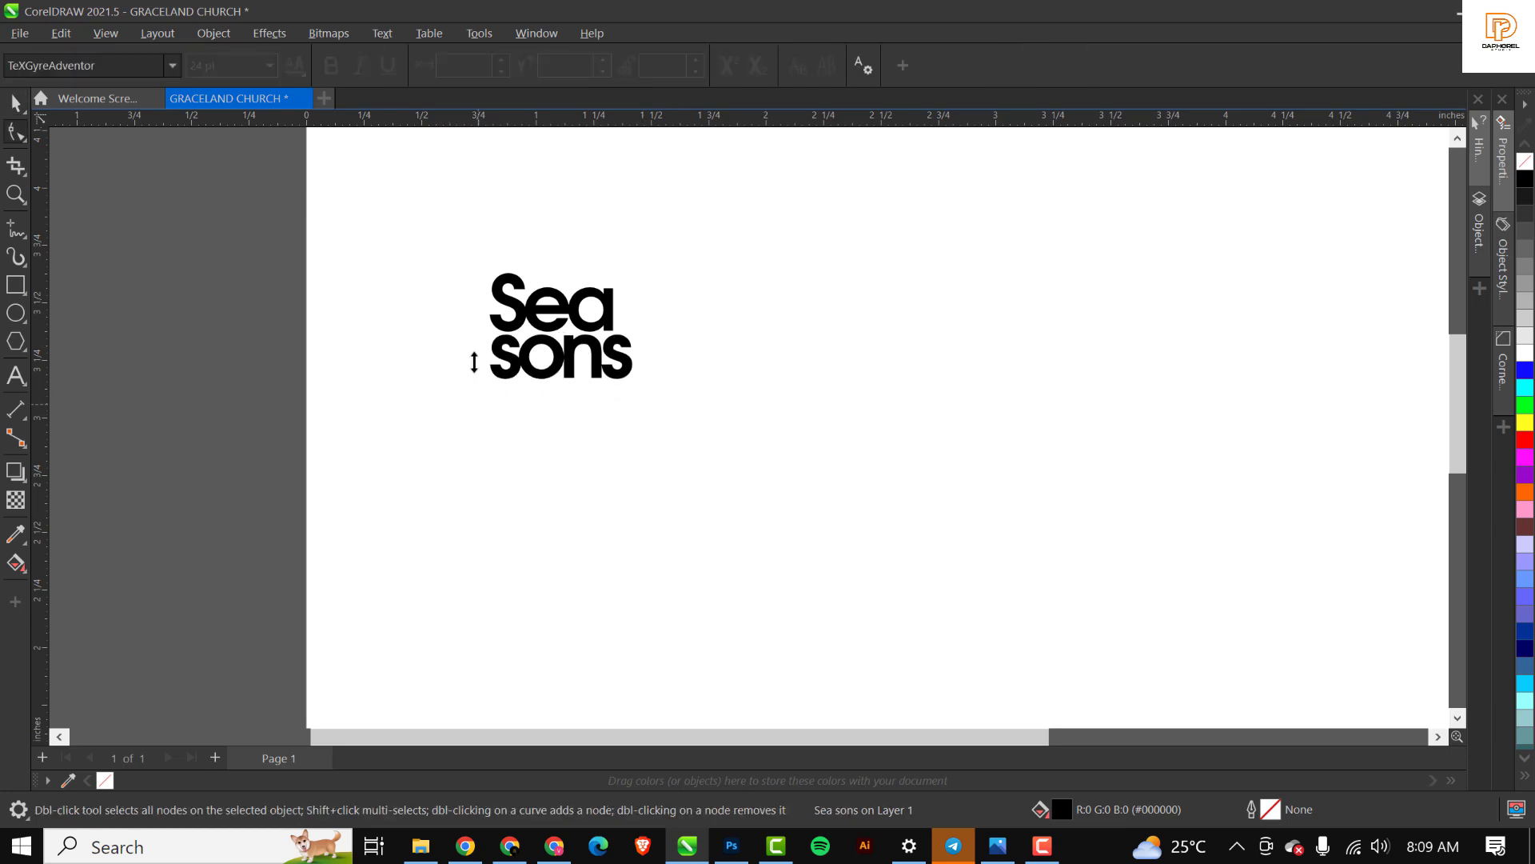
{"action": "key", "text": "space"}
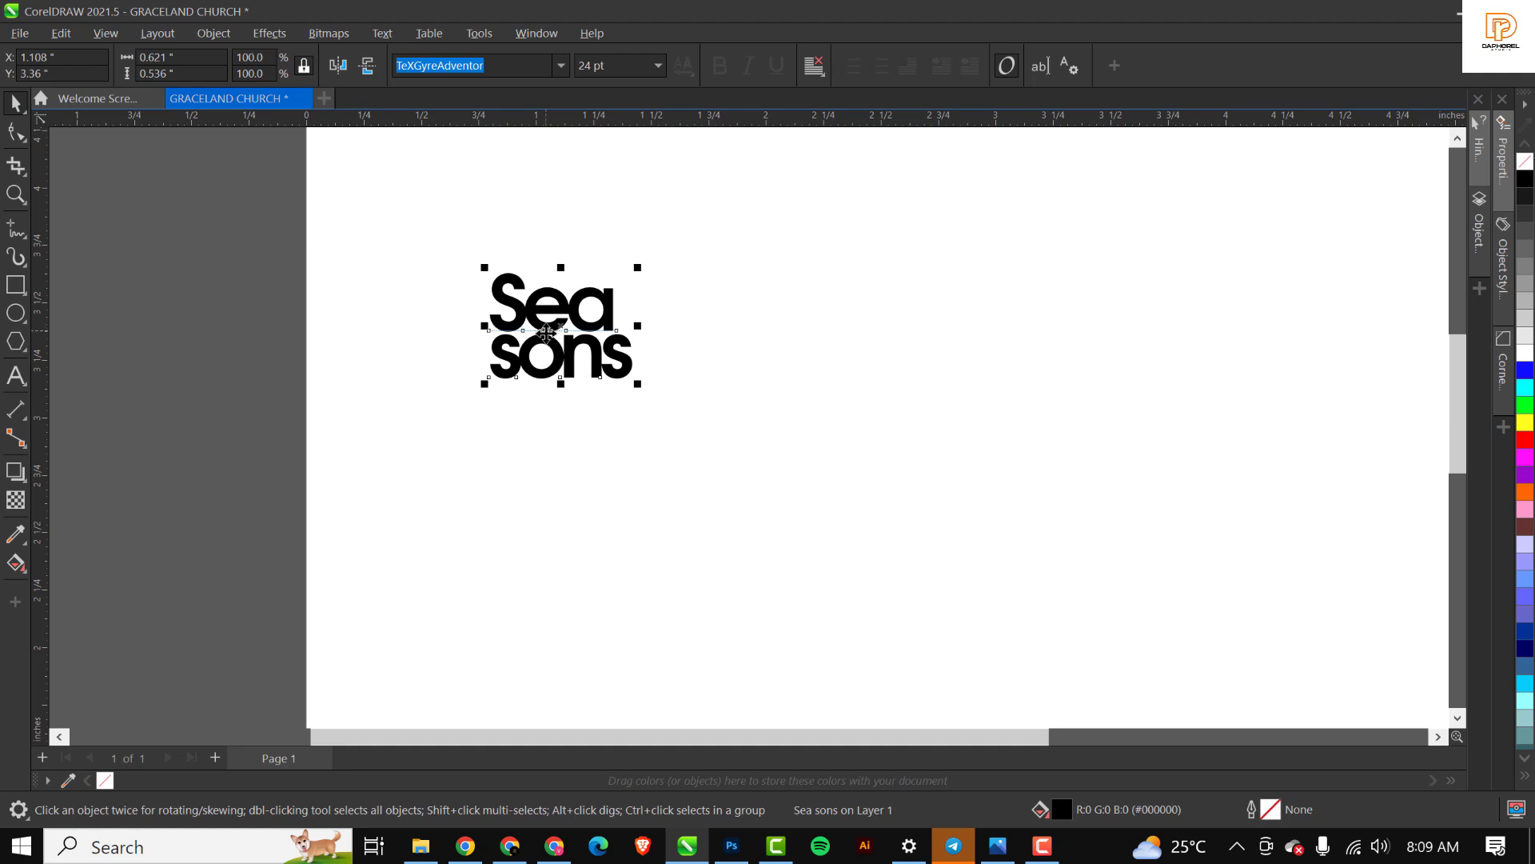
Enlarge the "Sea sons" text to about 2.02 by 1.5 inches and position it left of the page centre.
{"action": "scroll", "coordinate": [589, 298], "scroll_direction": "down", "scroll_amount": 1}
{"action": "scroll", "coordinate": [589, 298], "scroll_direction": "down", "scroll_amount": 2}
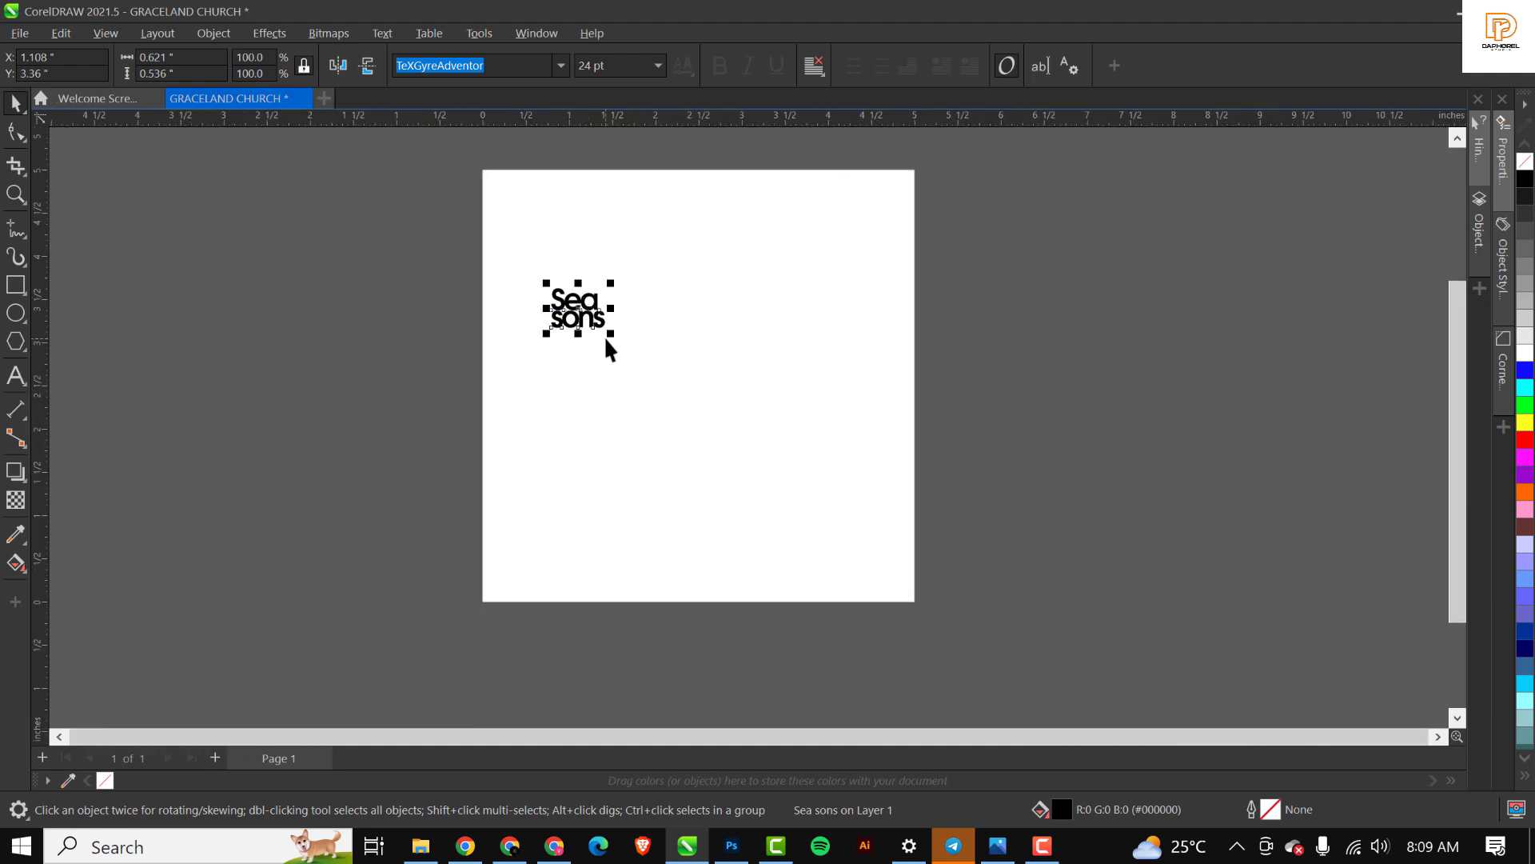
{"action": "left_click_drag", "start_coordinate": [610, 332], "coordinate": [737, 463]}
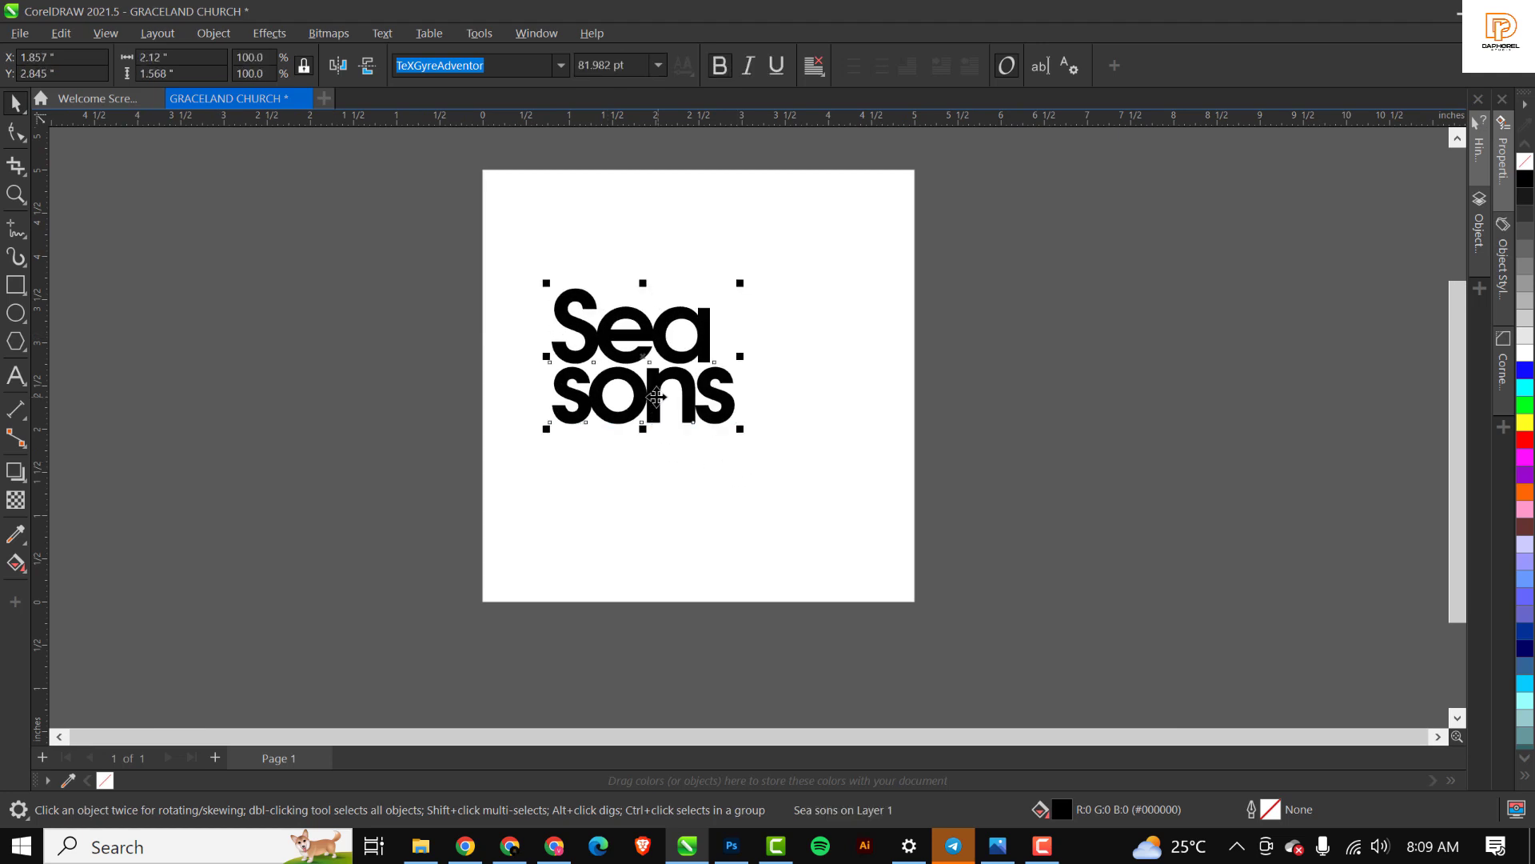
{"action": "left_click_drag", "start_coordinate": [657, 398], "coordinate": [643, 392]}
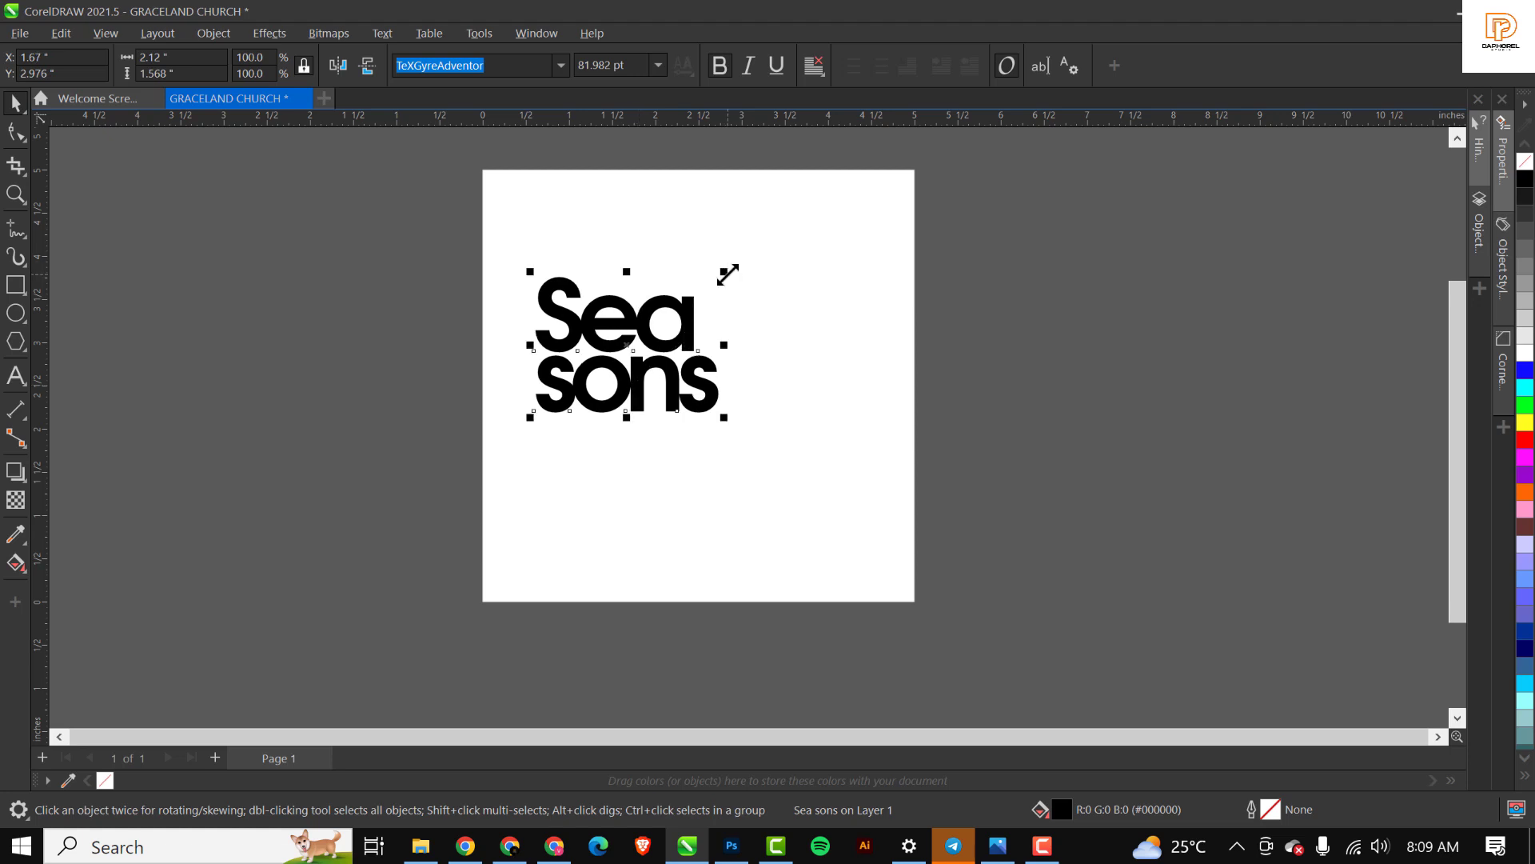
{"action": "left_click_drag", "start_coordinate": [728, 274], "coordinate": [717, 271]}
{"action": "scroll", "coordinate": [718, 276], "scroll_direction": "up", "scroll_amount": 1}
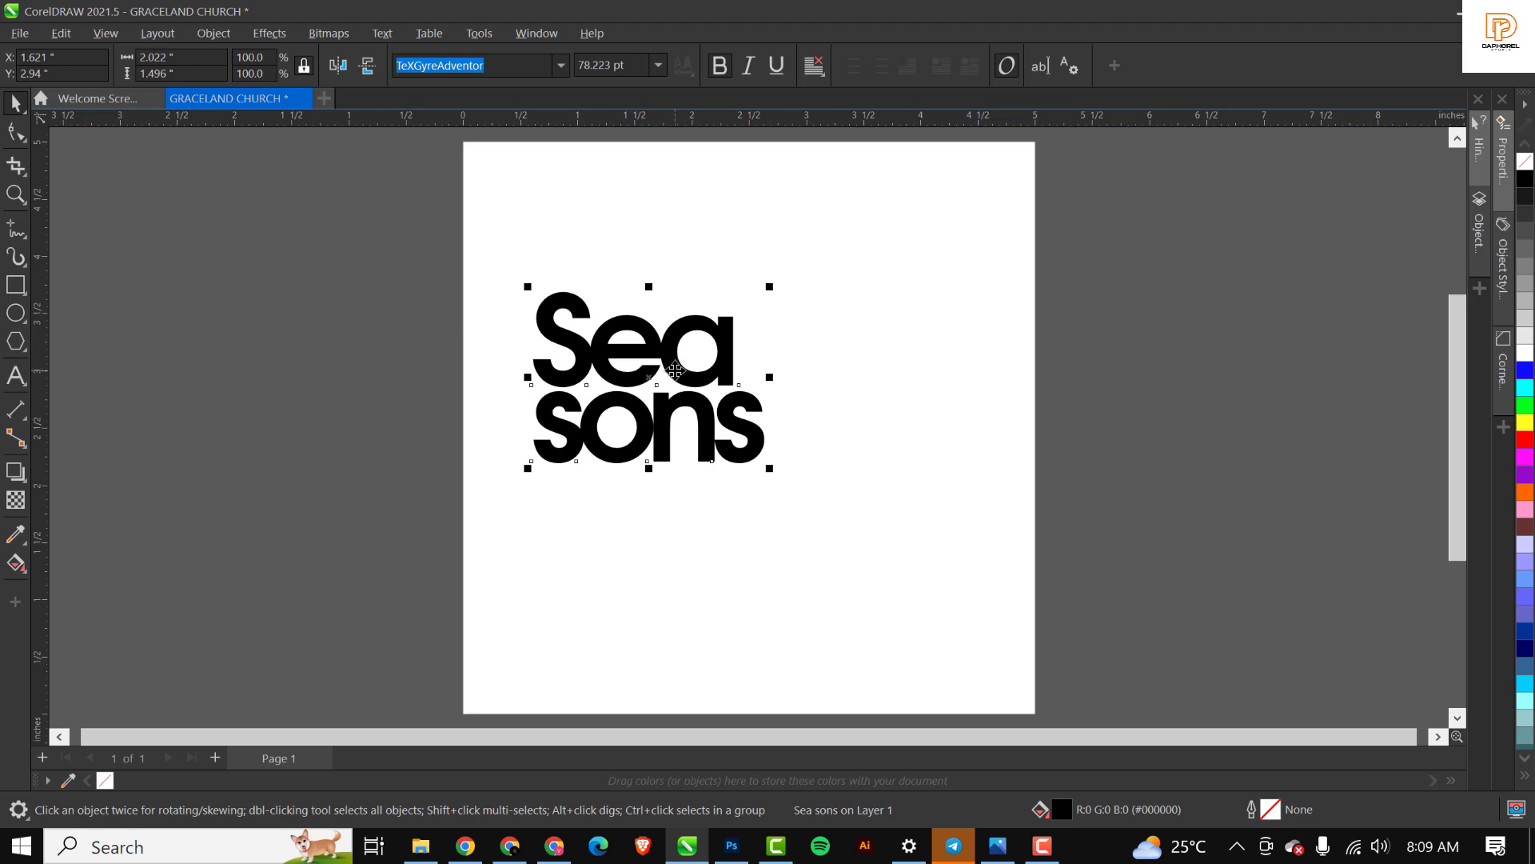
Duplicate the "Sea sons" text beside the original and replace the copy's wording with "Of".
{"action": "left_click_drag", "start_coordinate": [675, 371], "coordinate": [912, 491]}
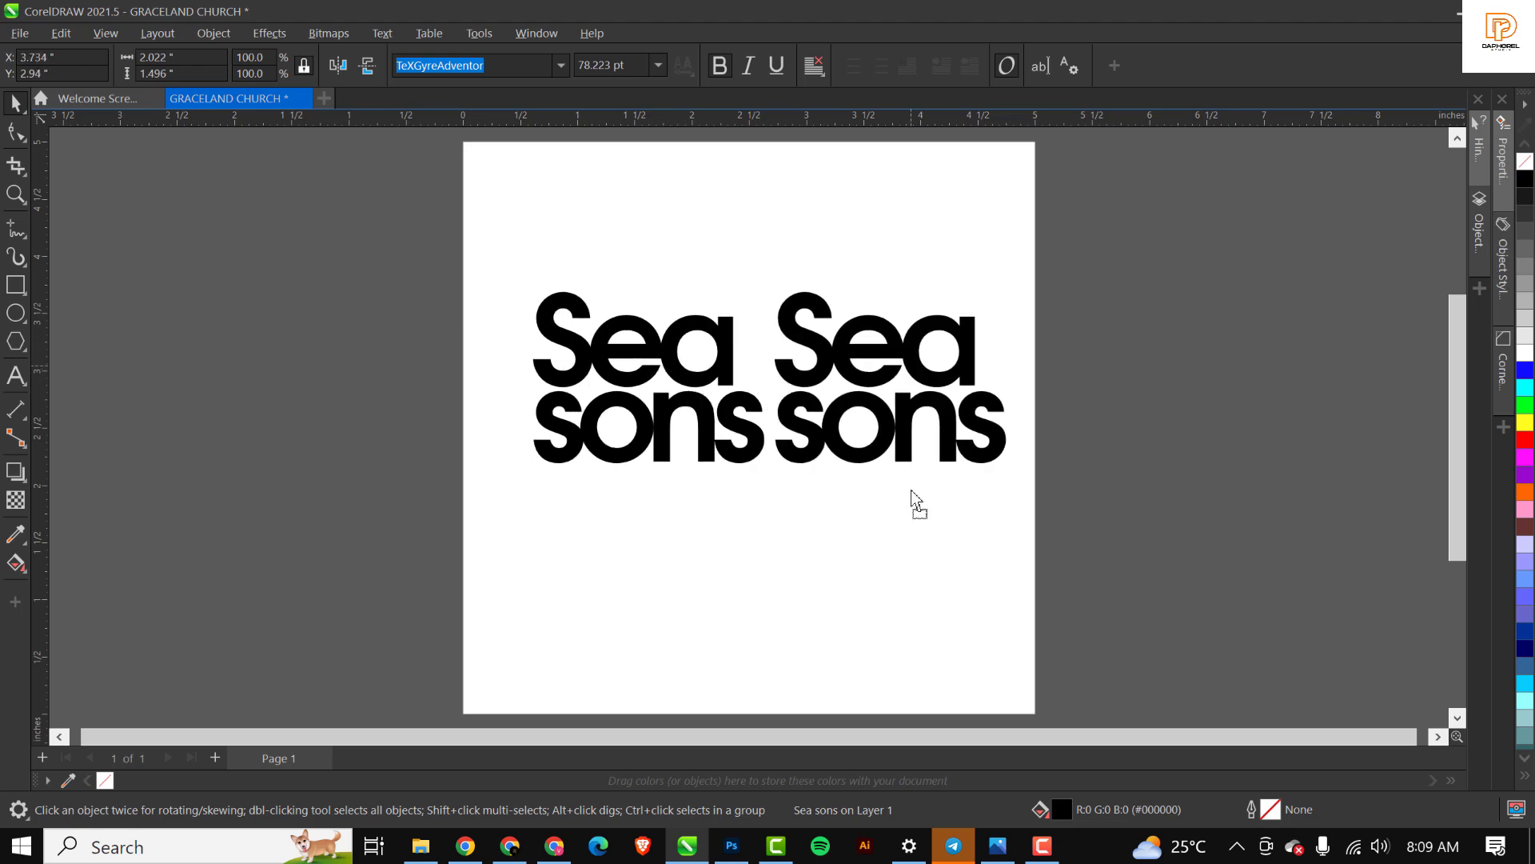
{"action": "double_click", "coordinate": [909, 350]}
{"action": "key", "text": "ctrl+a"}
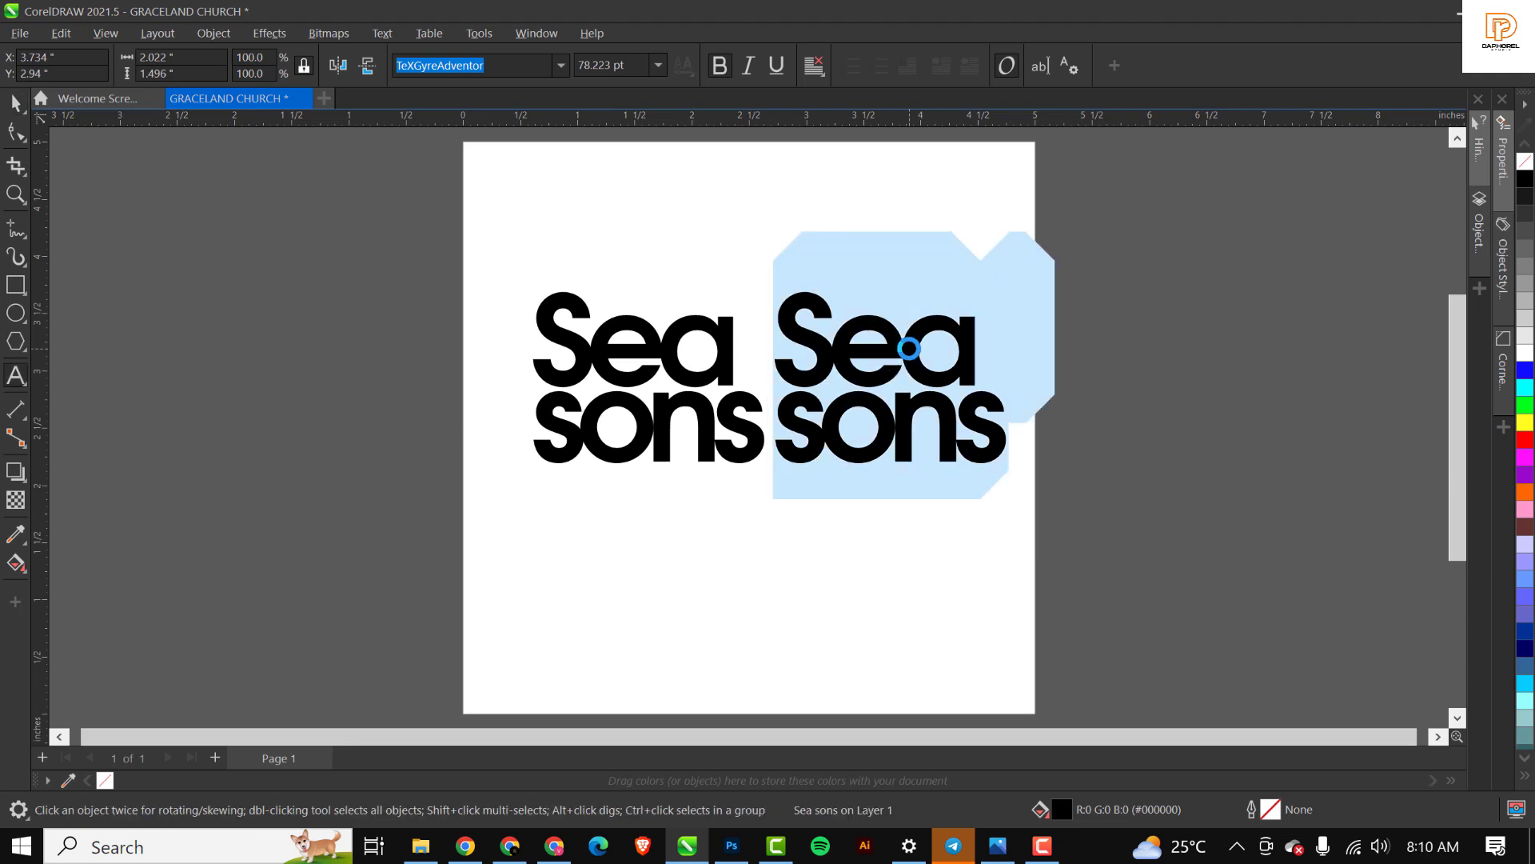
{"action": "type", "text": "Of"}
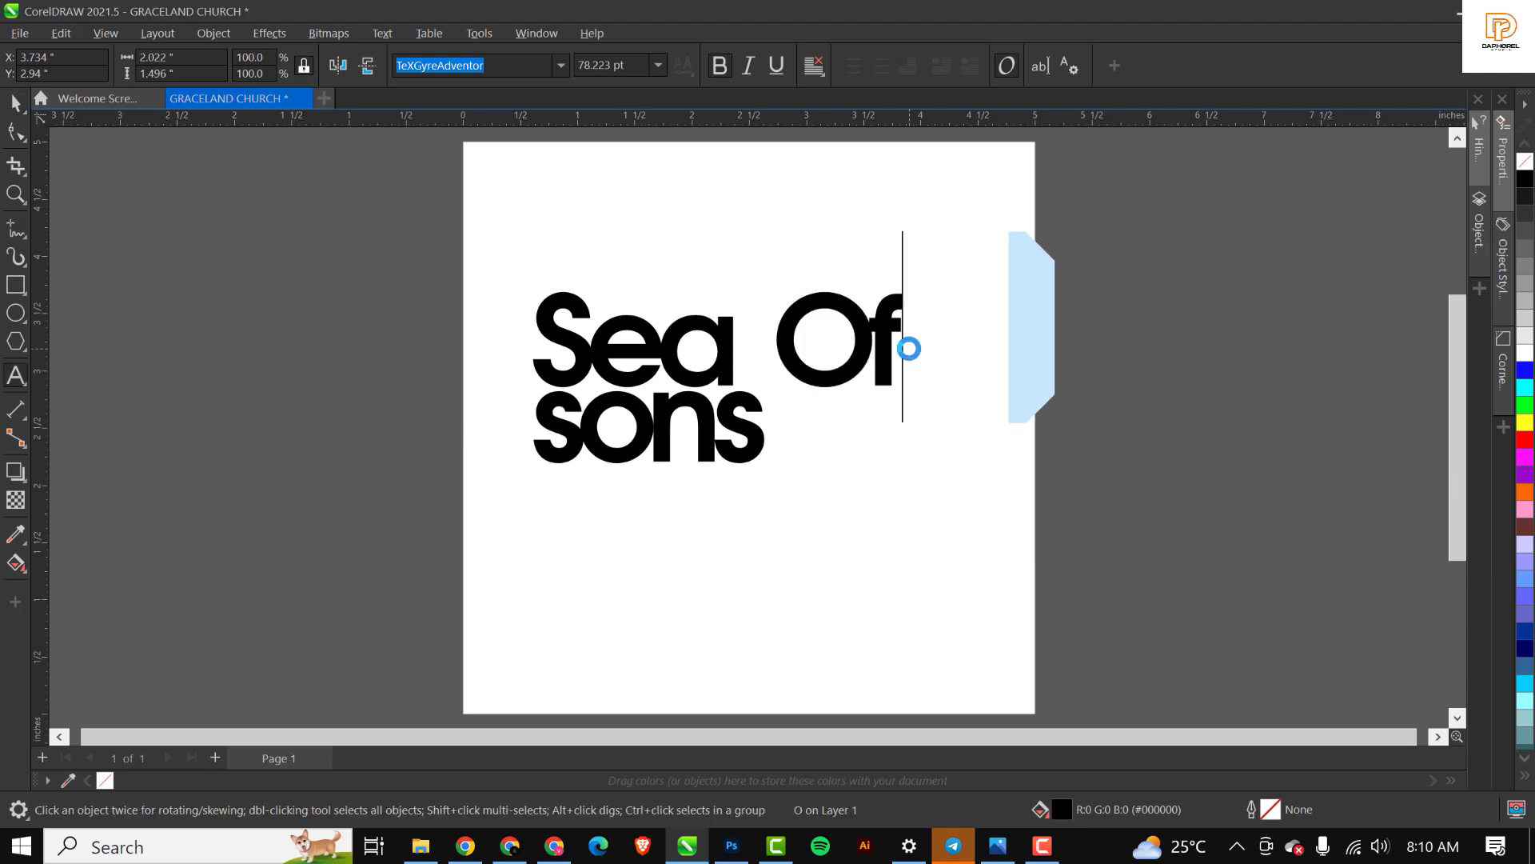
{"action": "key", "text": "ctrl+space"}
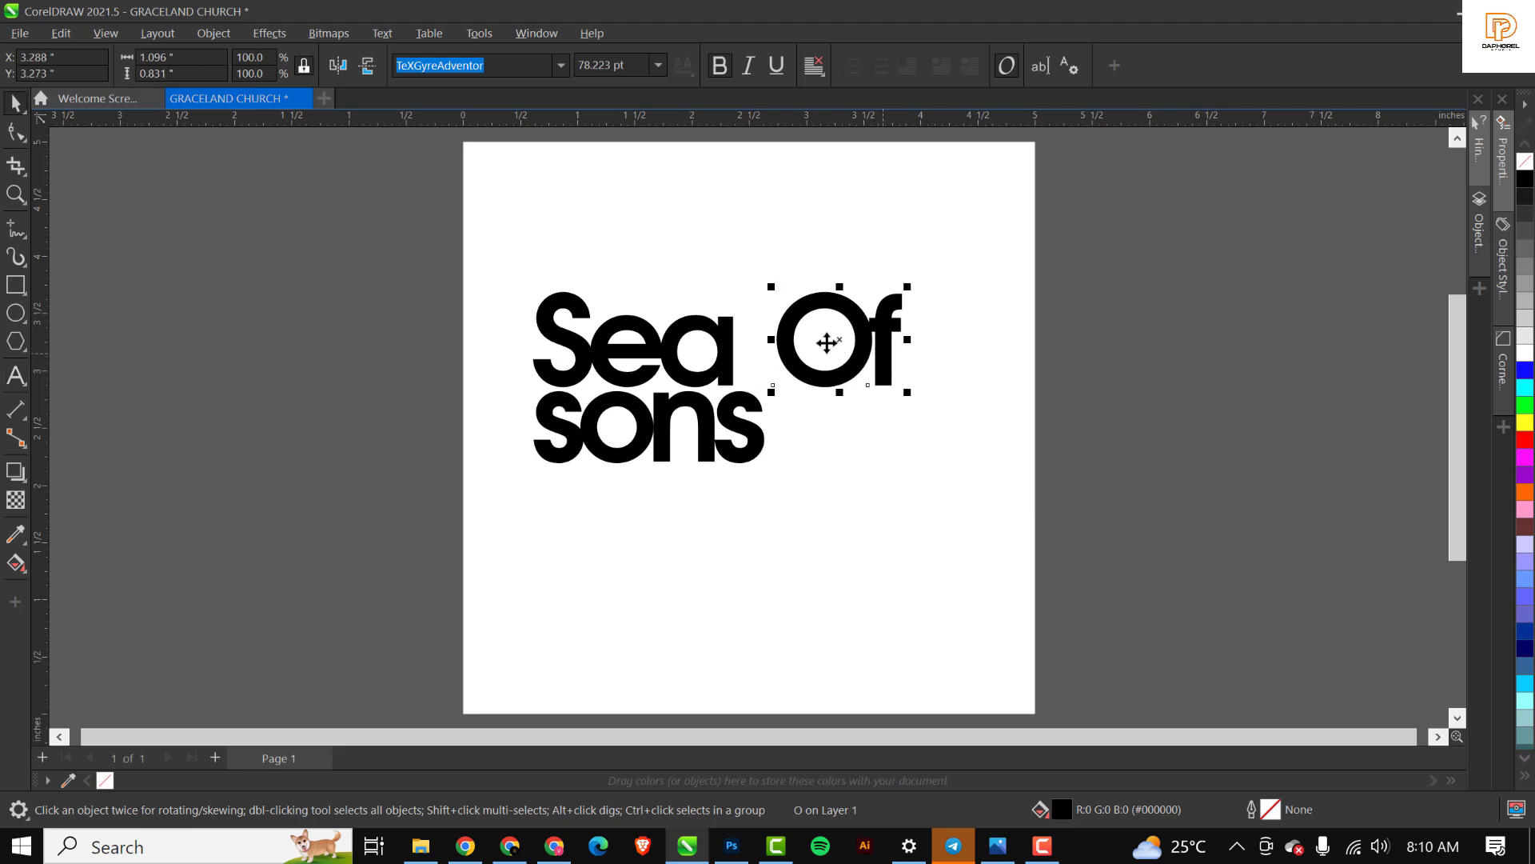
Remove the bold from "Of" and shrink it to about 0.26 inch wide inside the "o" of "sons".
{"action": "left_click", "coordinate": [725, 62]}
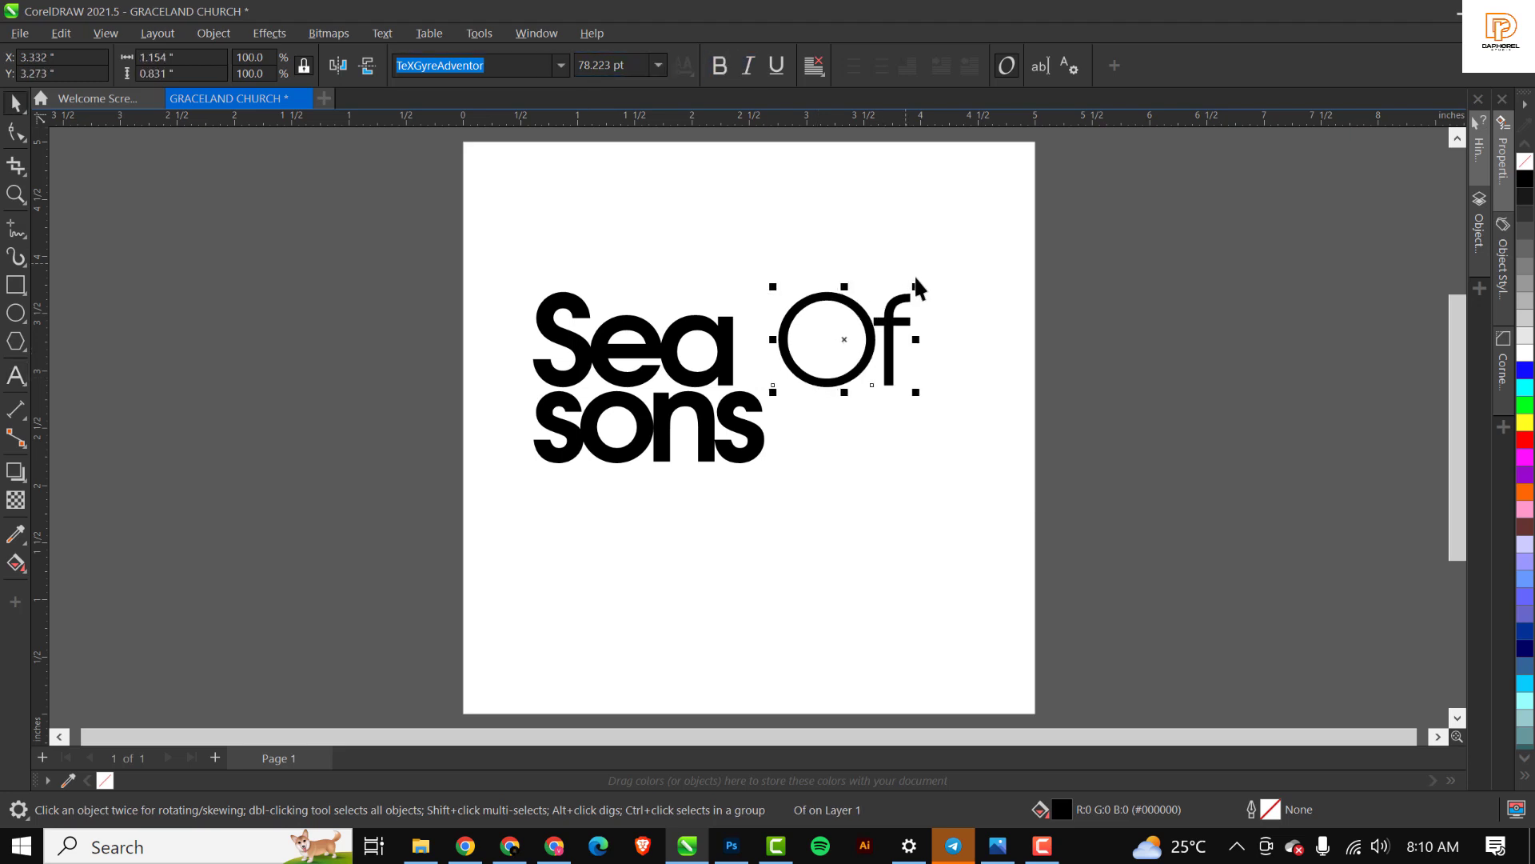
{"action": "left_click_drag", "start_coordinate": [917, 280], "coordinate": [815, 299]}
{"action": "left_click_drag", "start_coordinate": [796, 374], "coordinate": [625, 425]}
Scale the "Of" text down about its centre to about 0.2 inch wide within the "o".
{"action": "scroll", "coordinate": [625, 428], "scroll_direction": "up", "scroll_amount": 4}
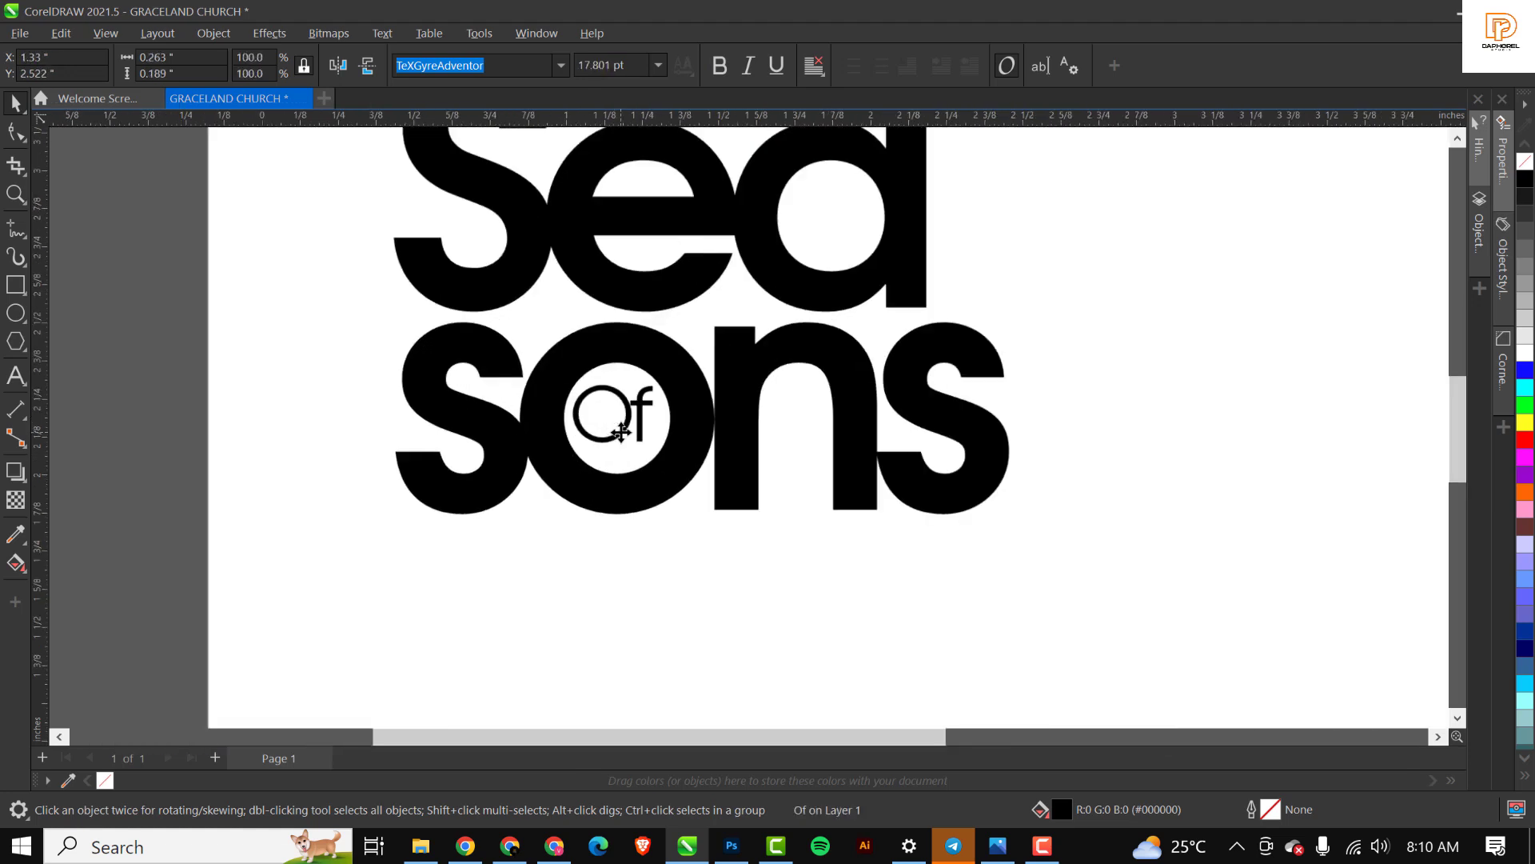
{"action": "scroll", "coordinate": [625, 430], "scroll_direction": "up", "scroll_amount": 2}
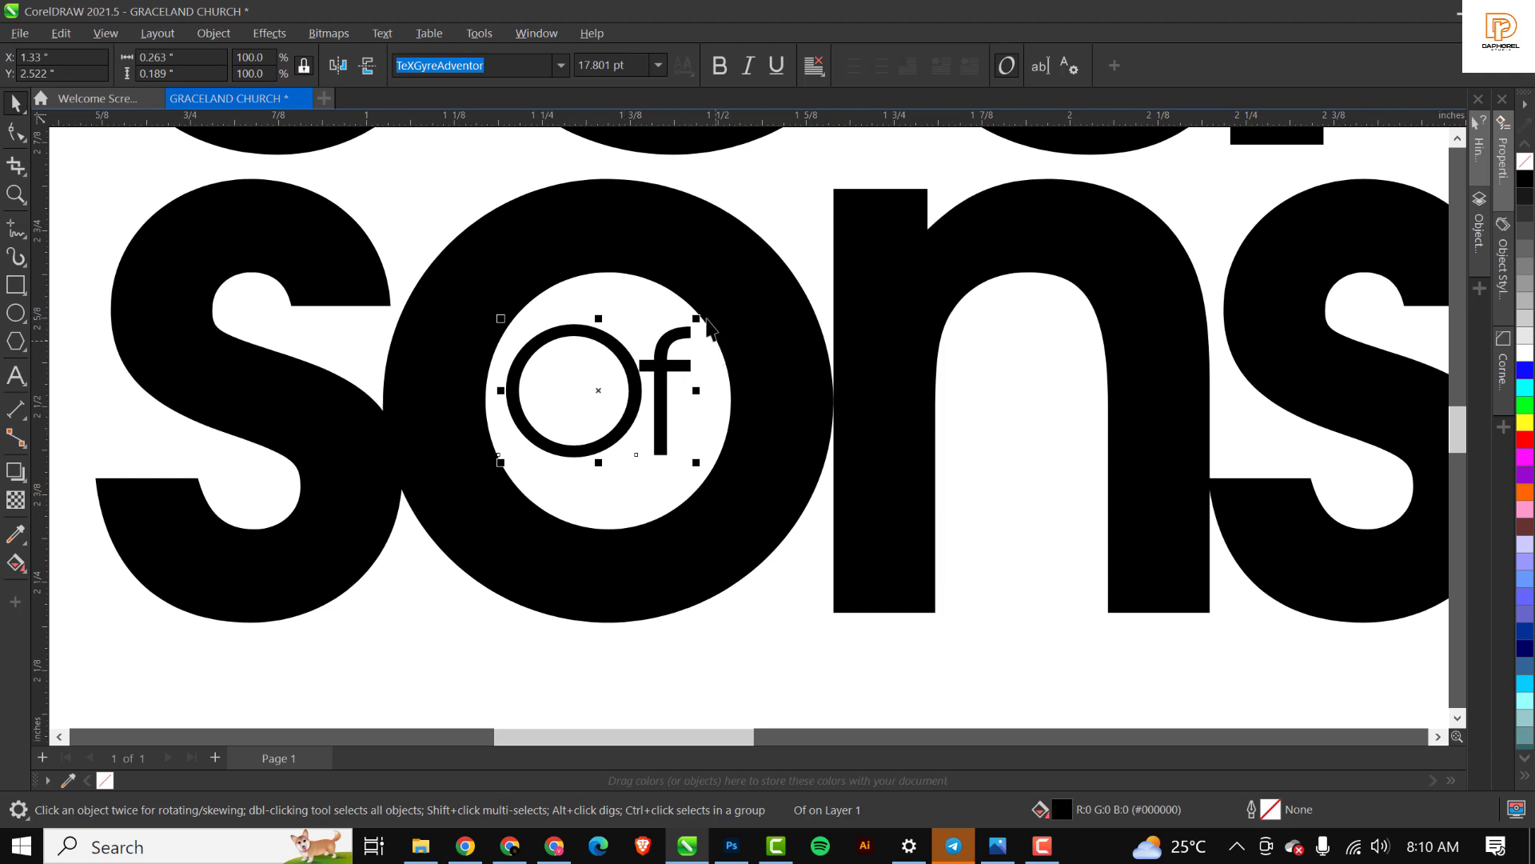
{"action": "left_click_drag", "start_coordinate": [696, 318], "coordinate": [678, 320]}
{"action": "scroll", "coordinate": [763, 383], "scroll_direction": "down", "scroll_amount": 3}
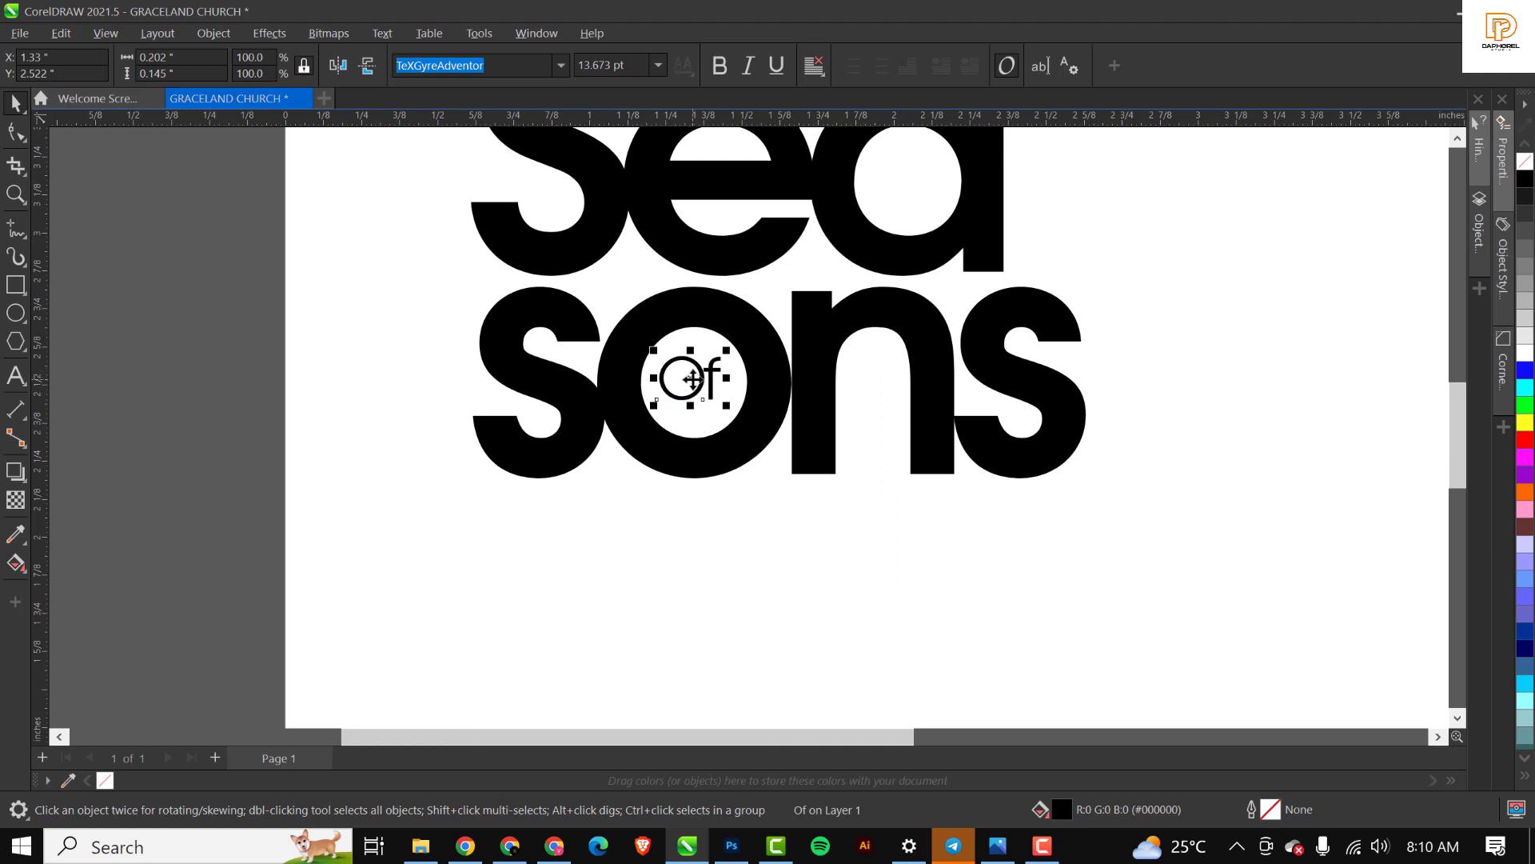
Duplicate the "Of" text below "sons" and replace the copy's wording with "Abundance".
{"action": "left_click_drag", "start_coordinate": [693, 378], "coordinate": [622, 552]}
{"action": "double_click", "coordinate": [618, 542]}
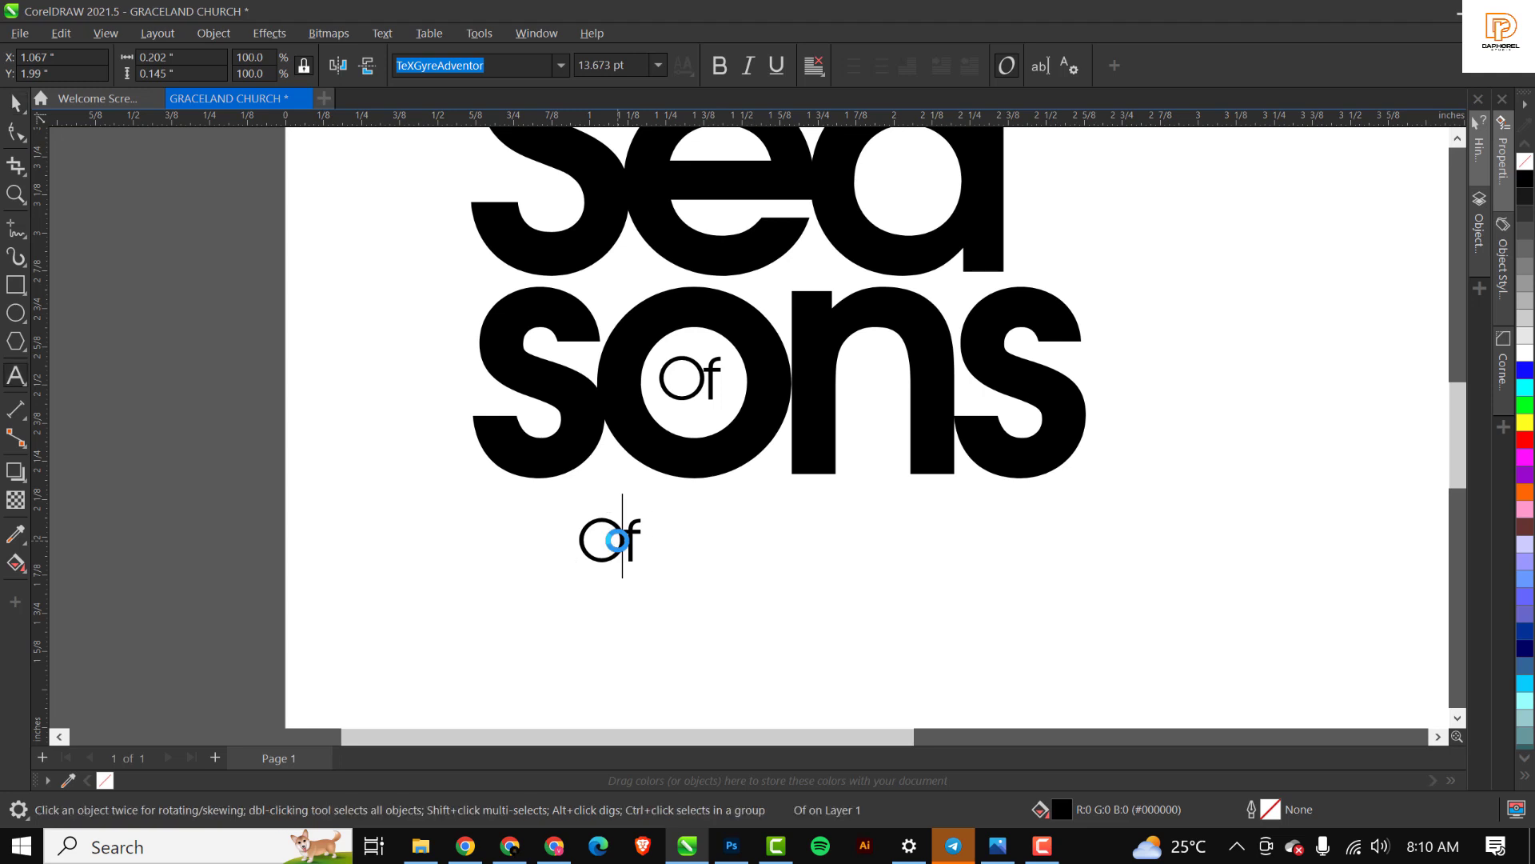
{"action": "key", "text": "ctrl+a"}
{"action": "type", "text": "A"}
{"action": "key", "text": "Escape"}
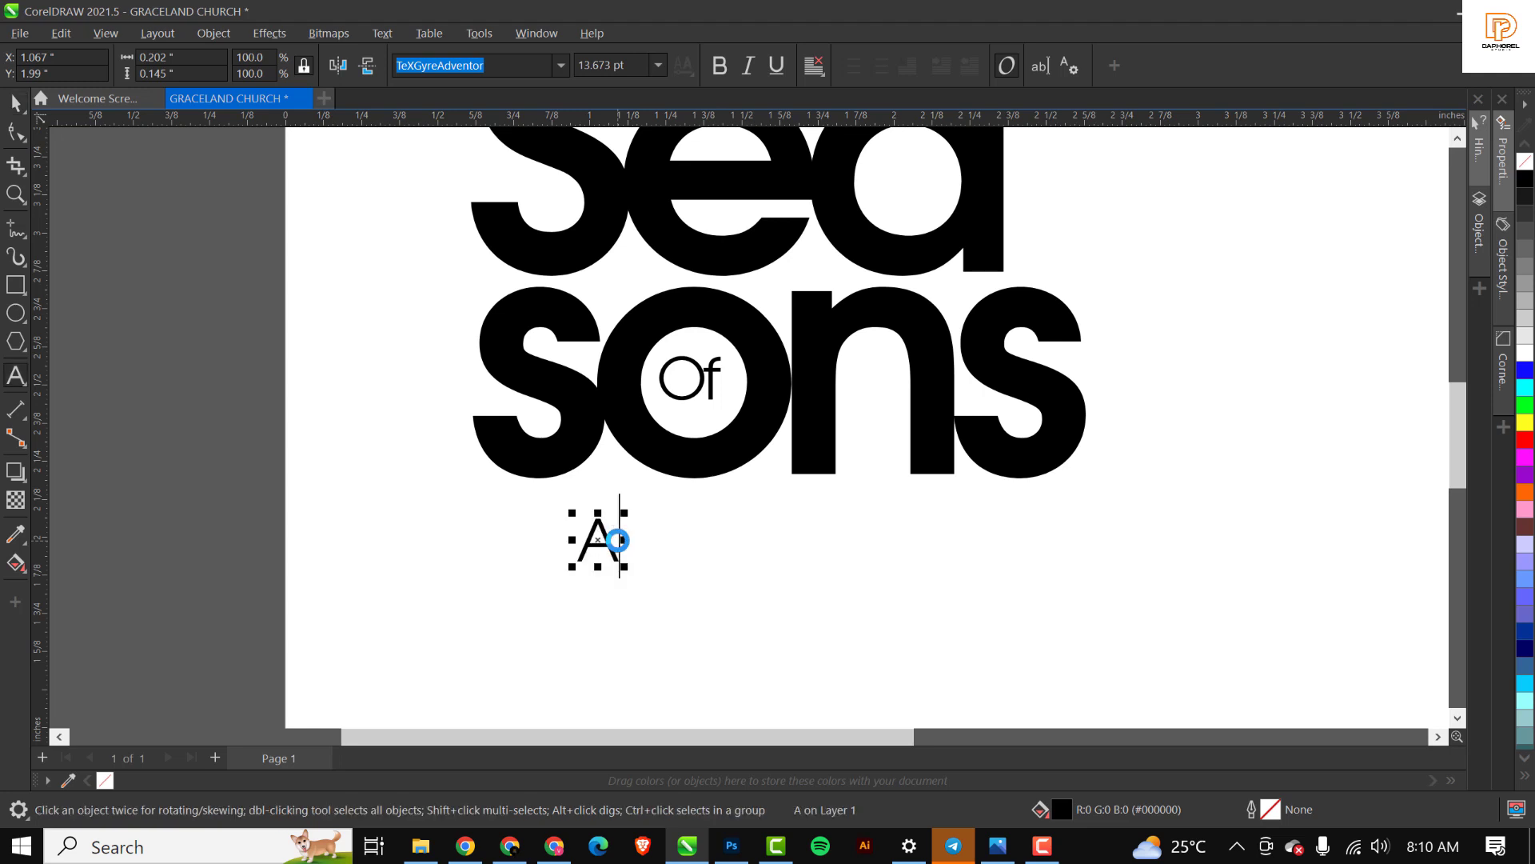
{"action": "left_click", "coordinate": [618, 541]}
{"action": "type", "text": "bun"}
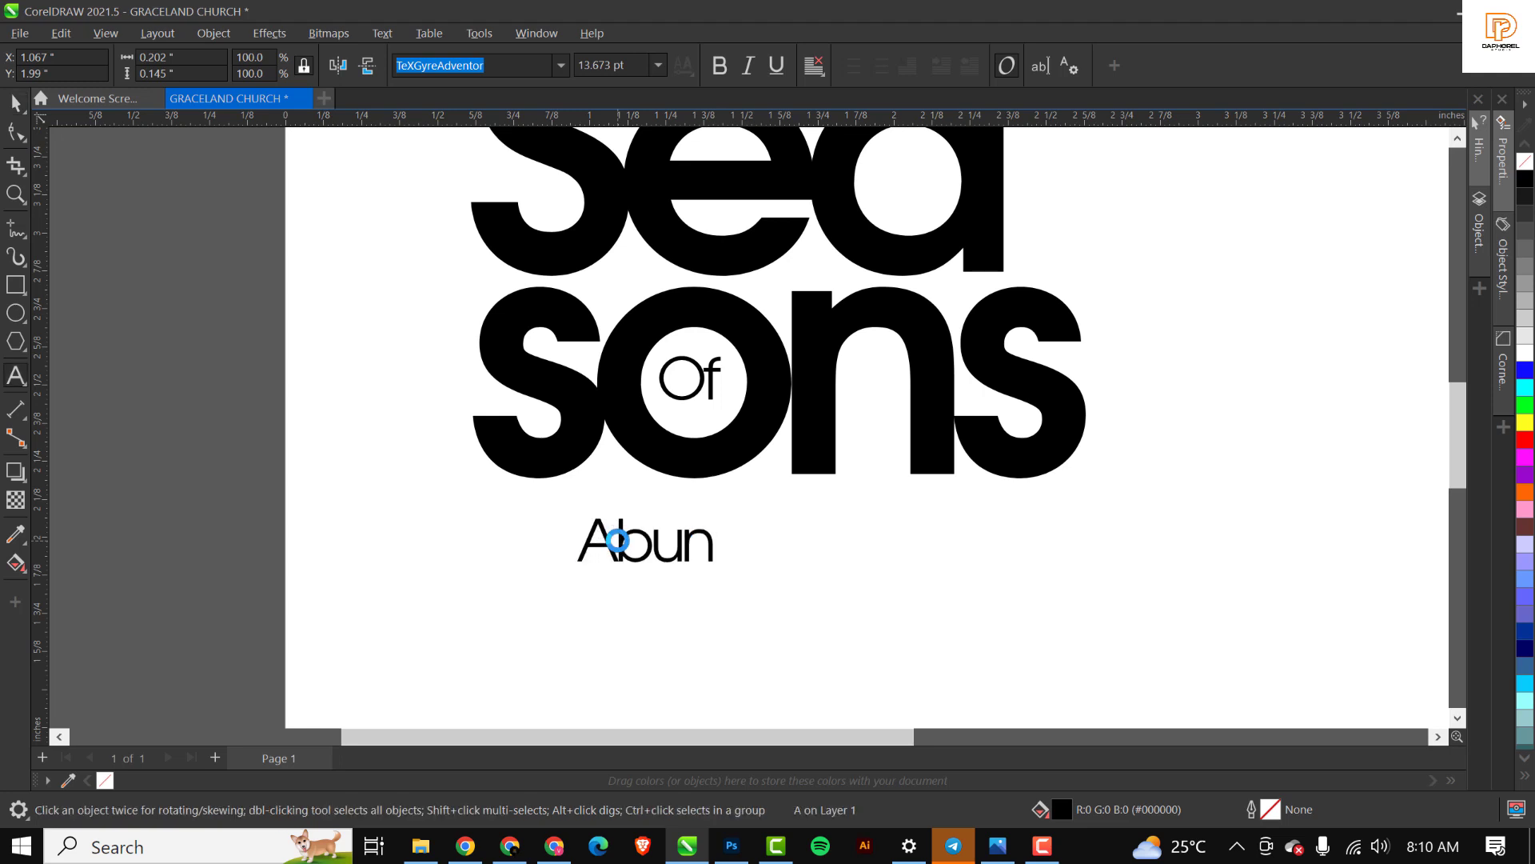
{"action": "type", "text": "dance"}
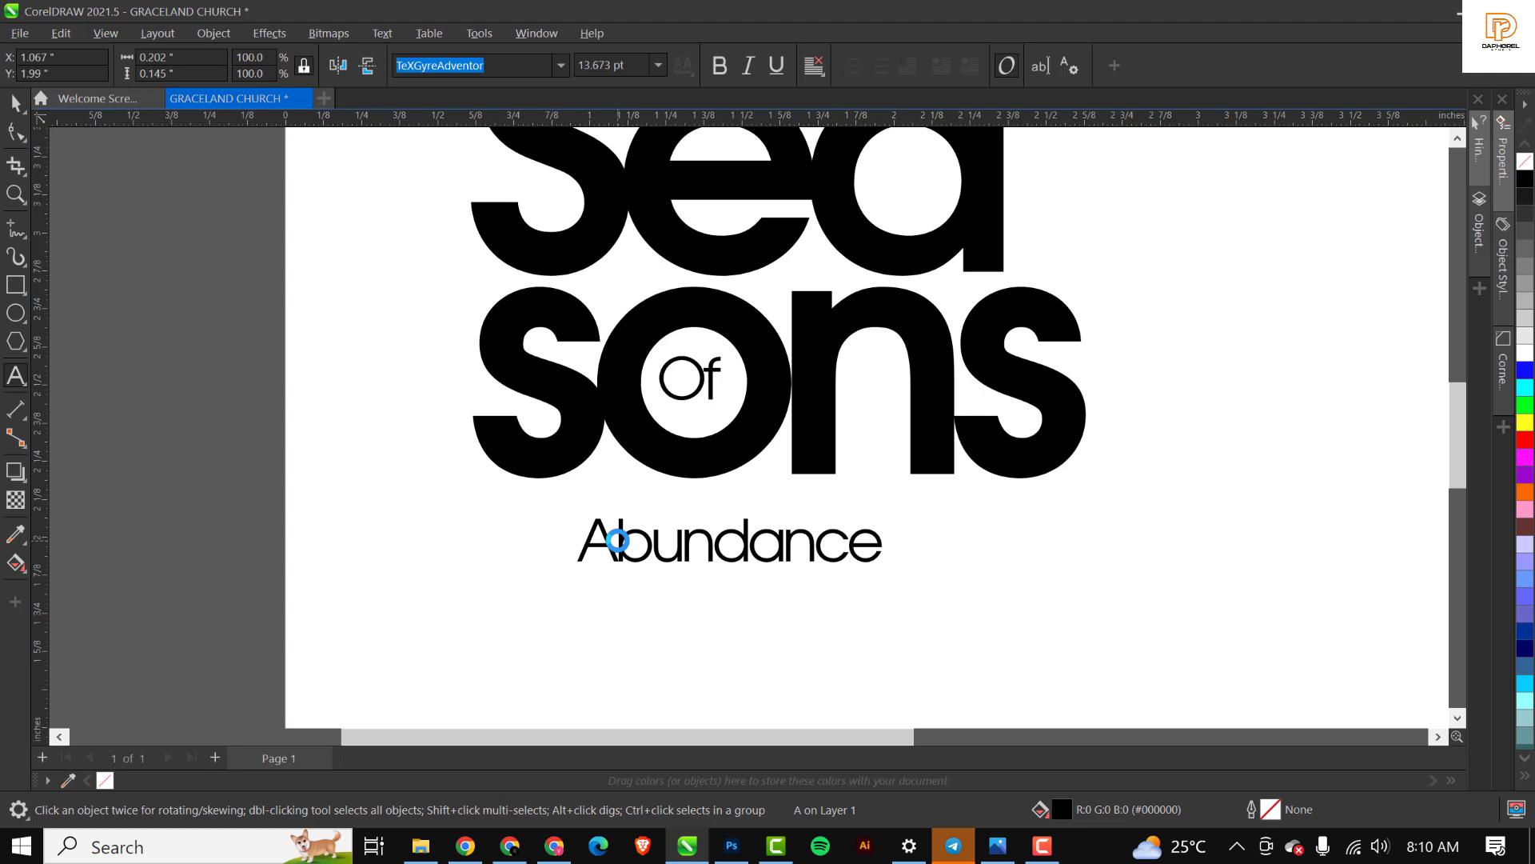
{"action": "key", "text": "Escape"}
{"action": "key", "text": "space"}
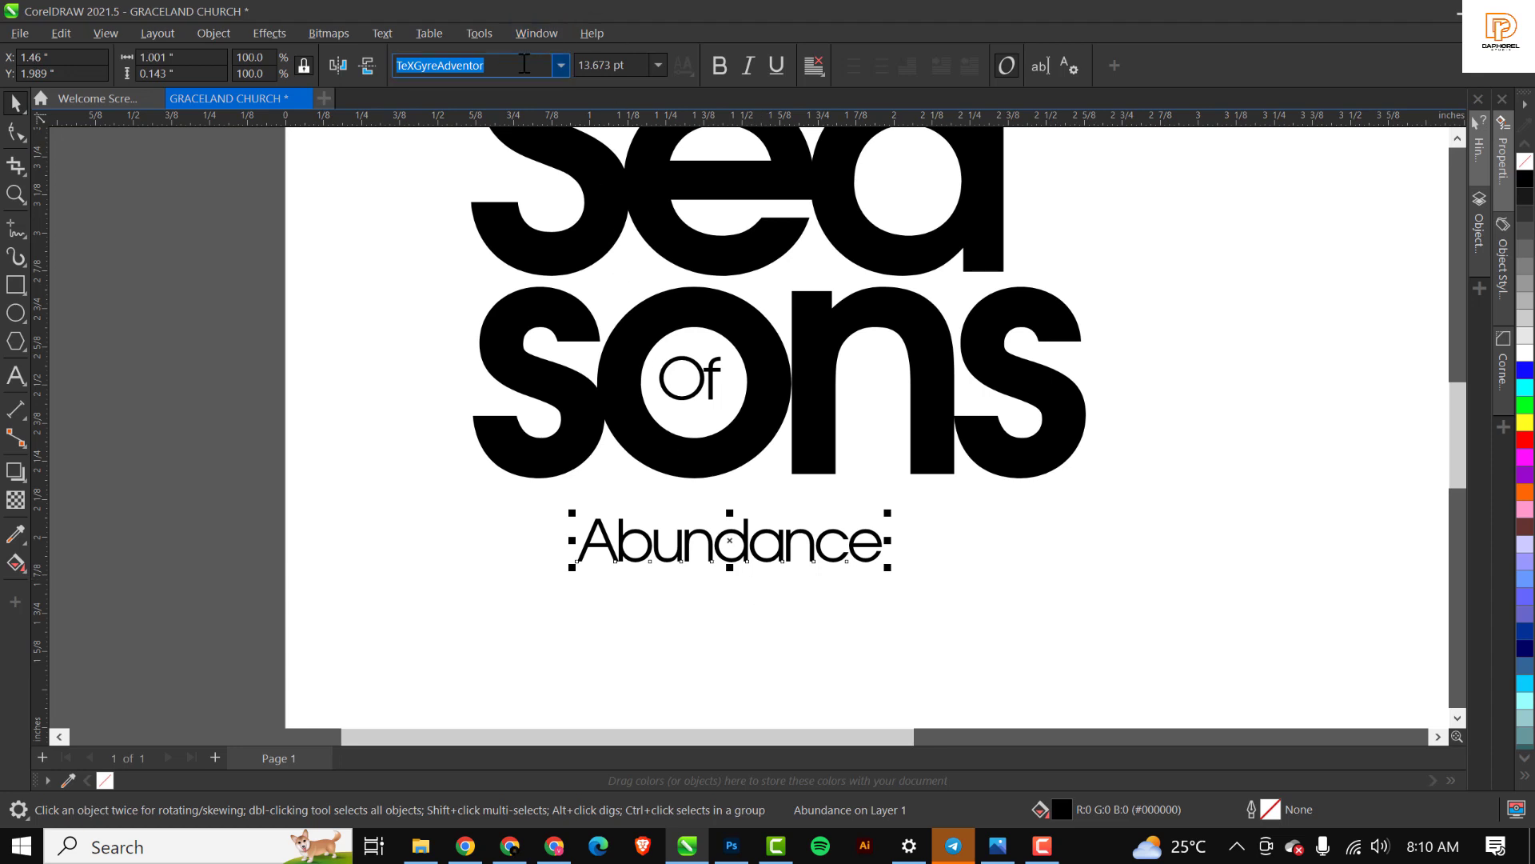
Set the font of the "Abundance" text to Signatrust.
{"action": "left_click_drag", "start_coordinate": [522, 64], "coordinate": [391, 67]}
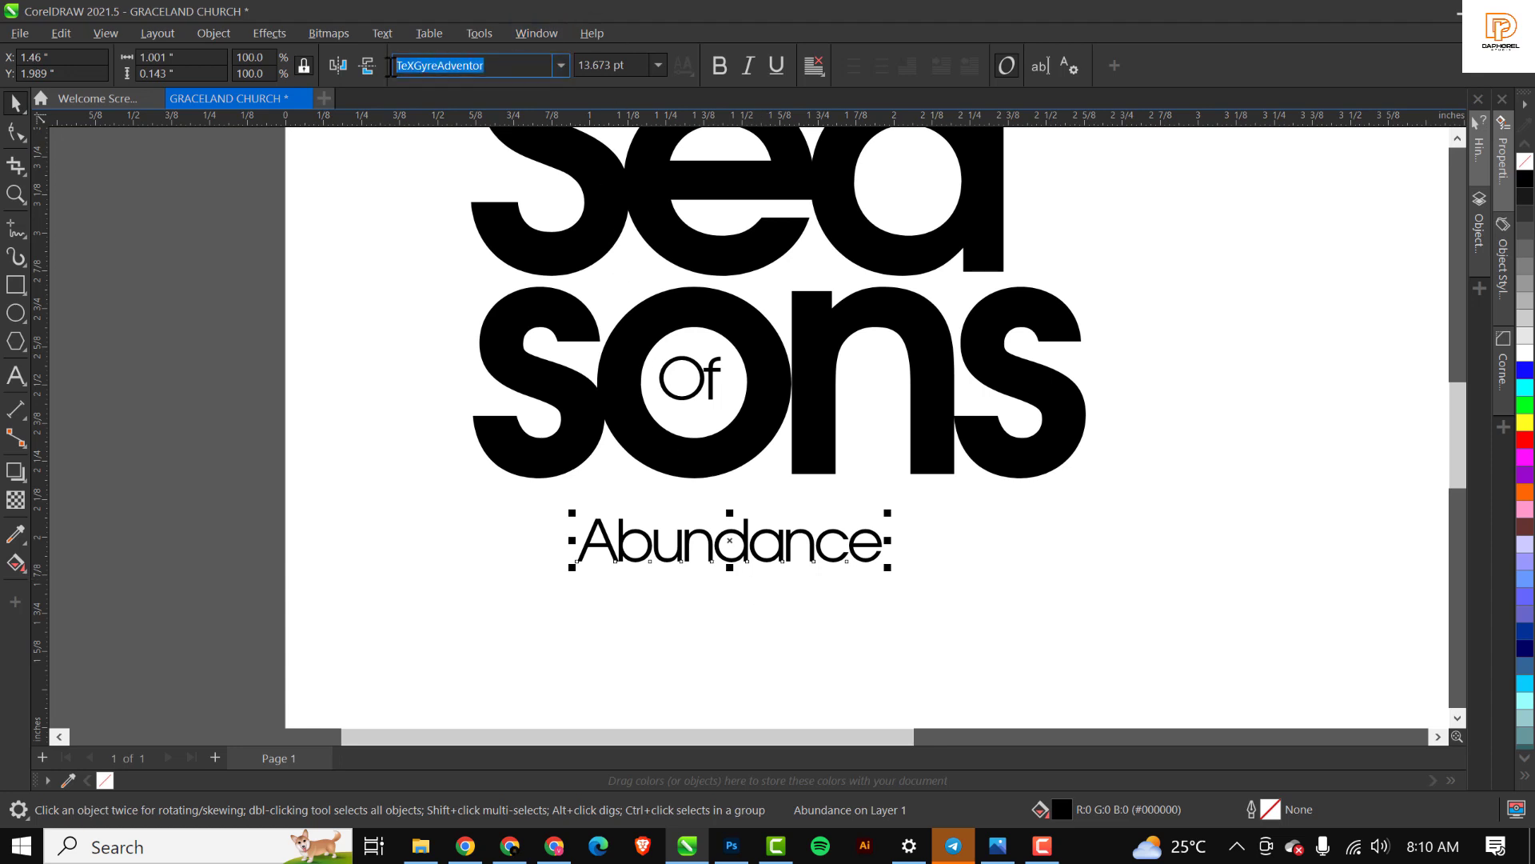
{"action": "type", "text": "Signatrust"}
{"action": "key", "text": "Return"}
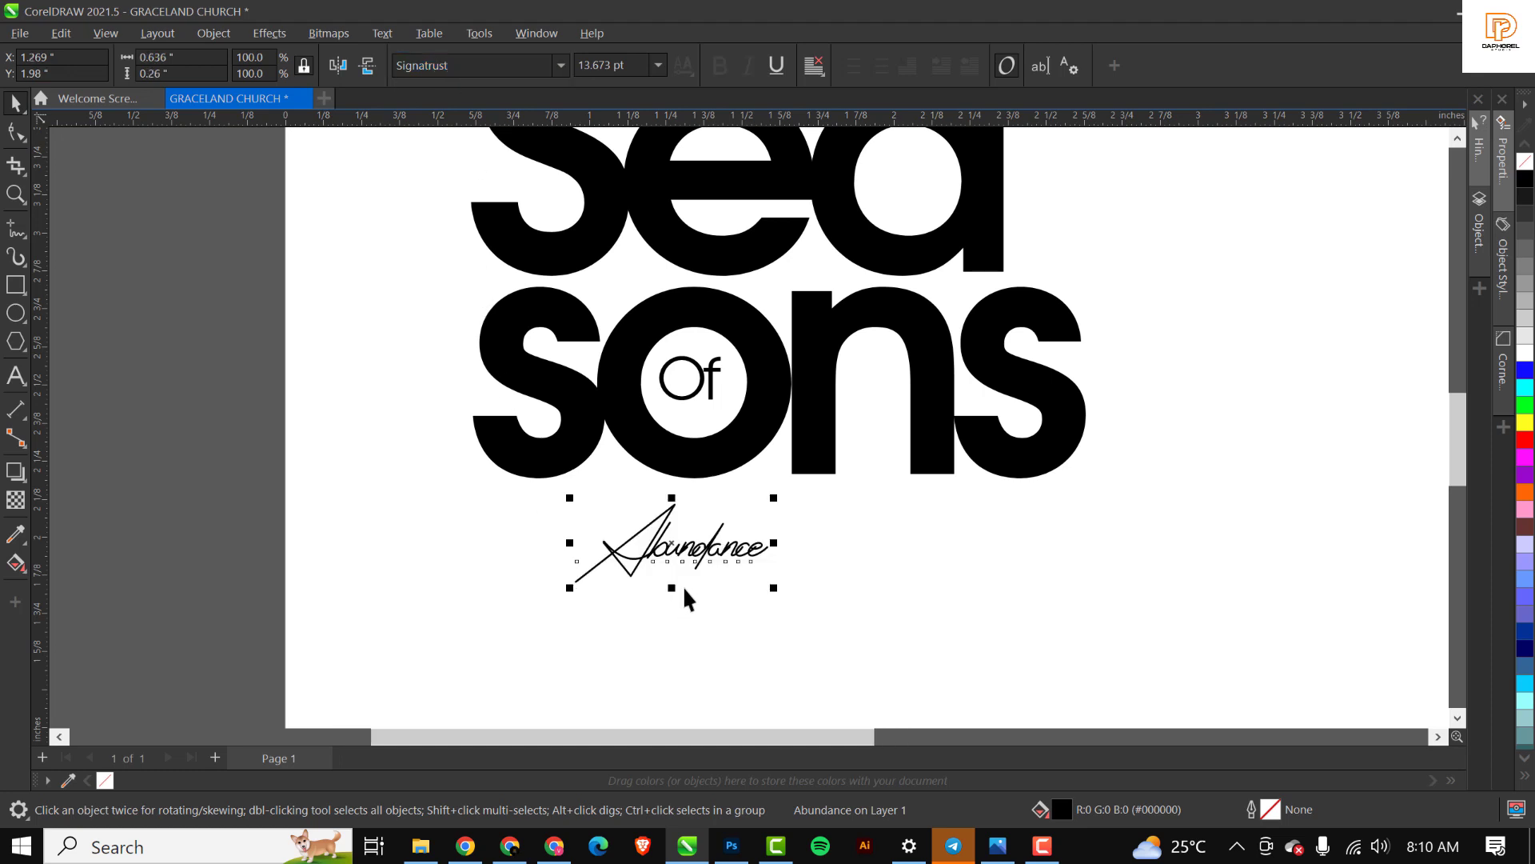
Widen the letter spacing of "Abundance" with the Shape tool so its script letters spread apart evenly.
{"action": "scroll", "coordinate": [682, 585], "scroll_direction": "up", "scroll_amount": 5}
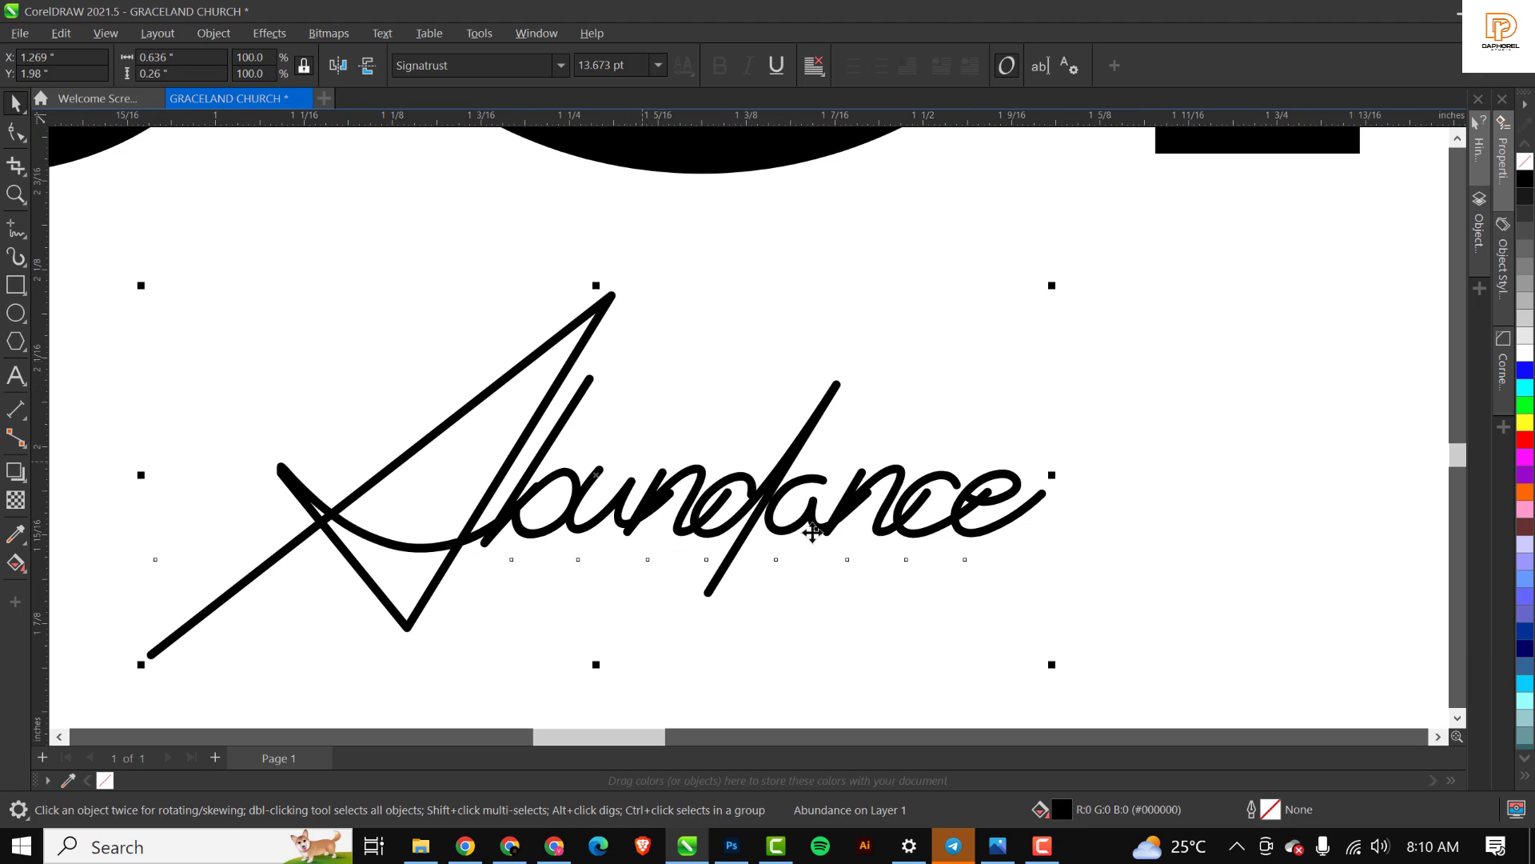
{"action": "scroll", "coordinate": [766, 532], "scroll_direction": "down", "scroll_amount": 2}
{"action": "scroll", "coordinate": [672, 460], "scroll_direction": "down", "scroll_amount": 1}
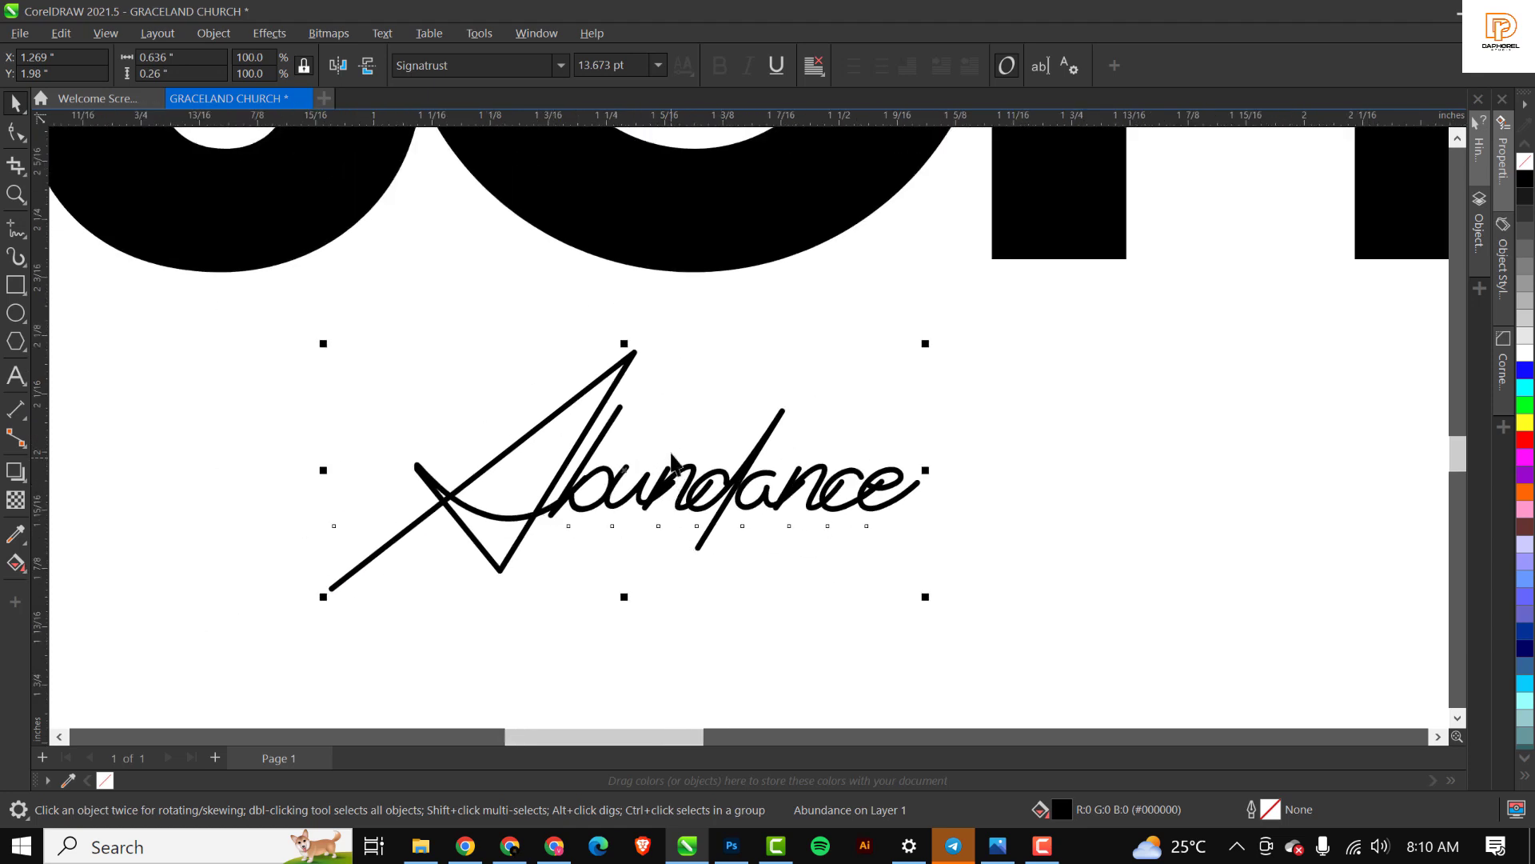
{"action": "left_click", "coordinate": [16, 132]}
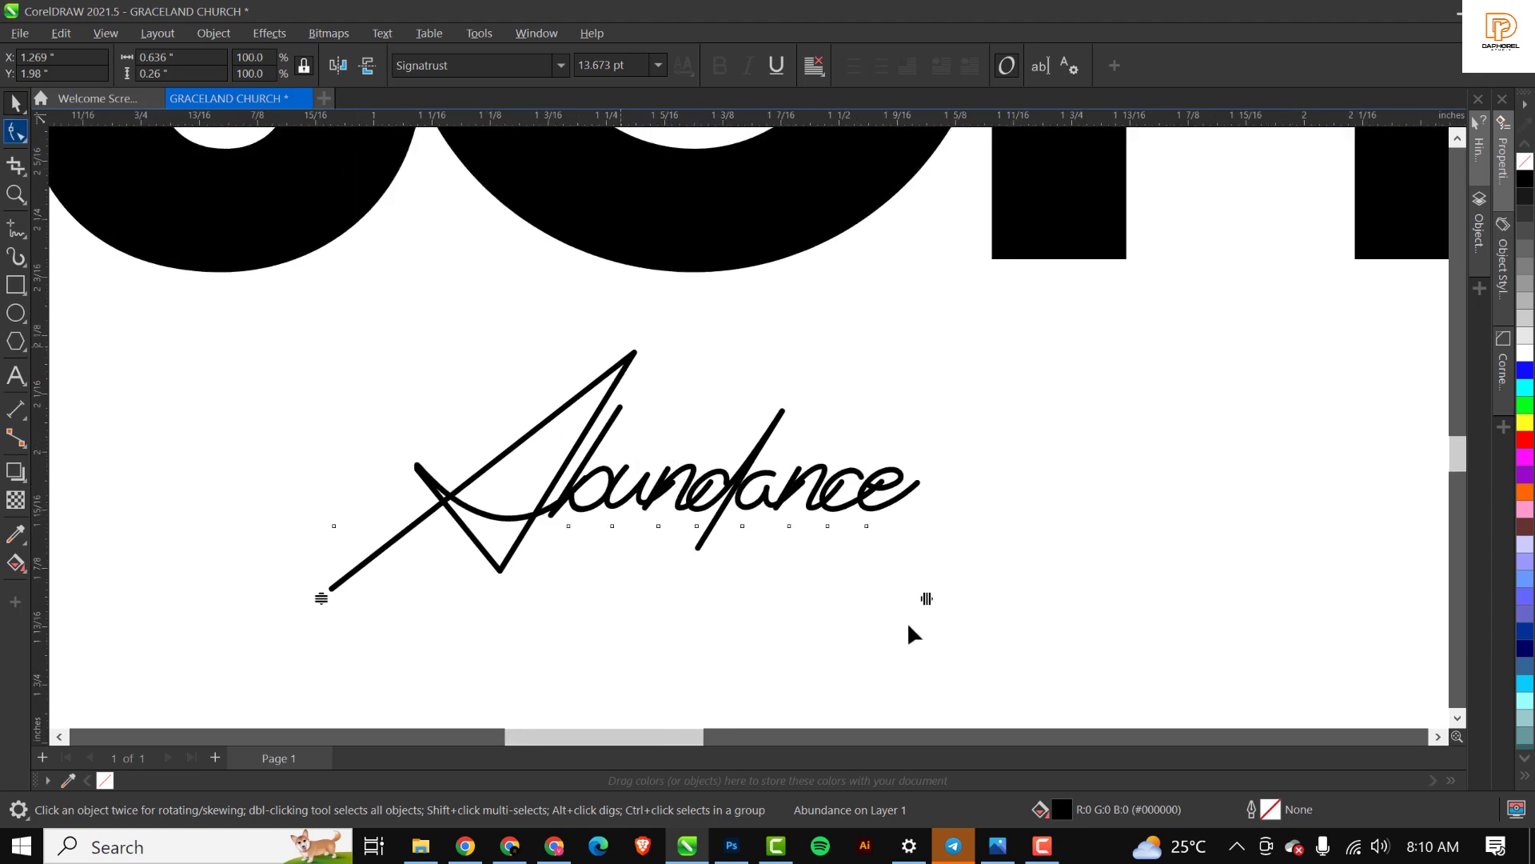
{"action": "left_click_drag", "start_coordinate": [932, 597], "coordinate": [1044, 580]}
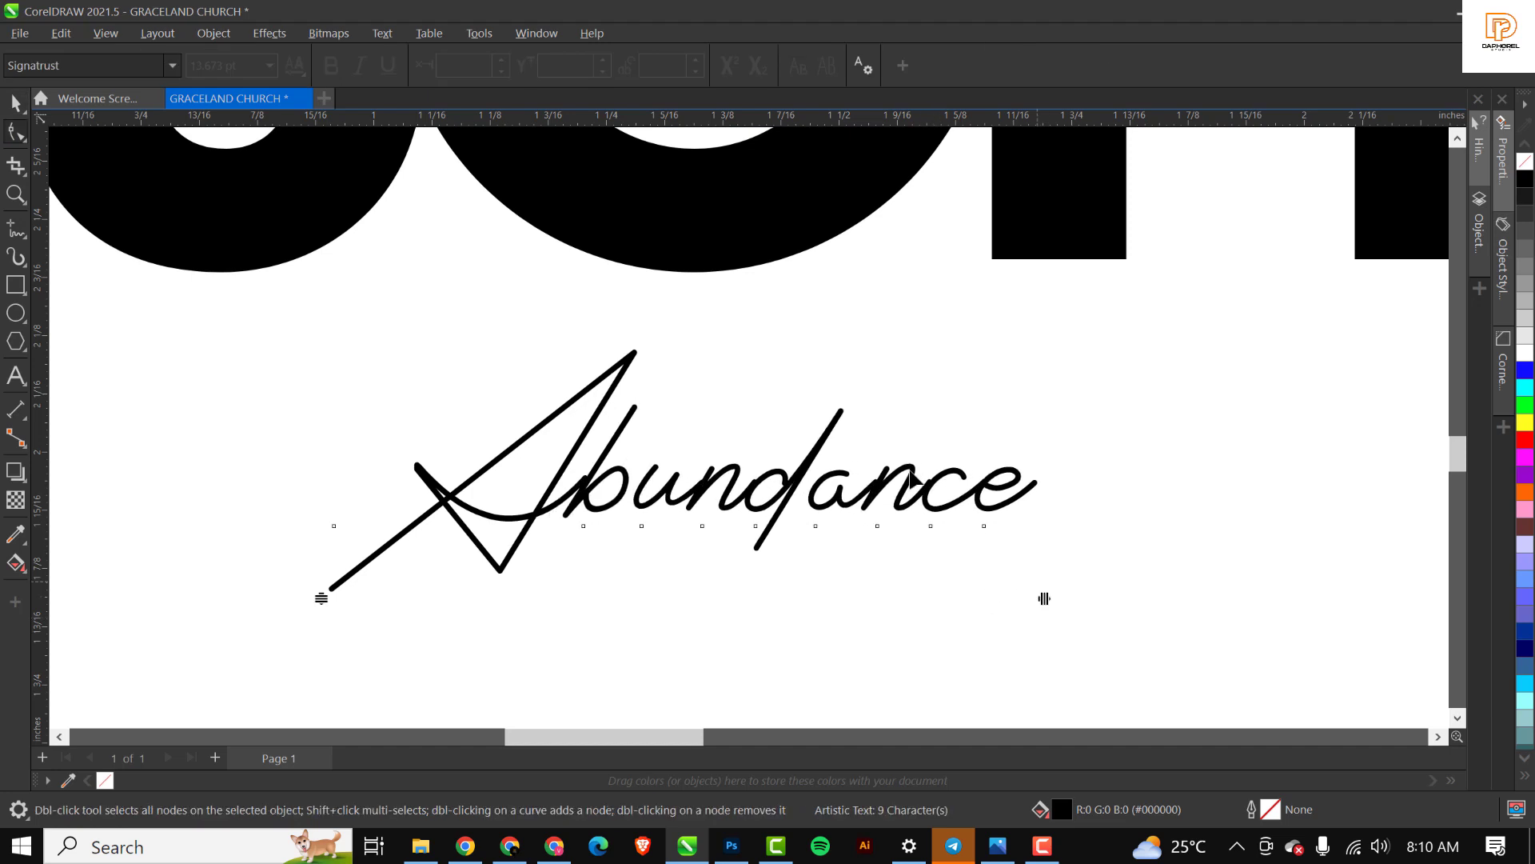
{"action": "key", "text": "space"}
{"action": "scroll", "coordinate": [883, 464], "scroll_direction": "down", "scroll_amount": 2}
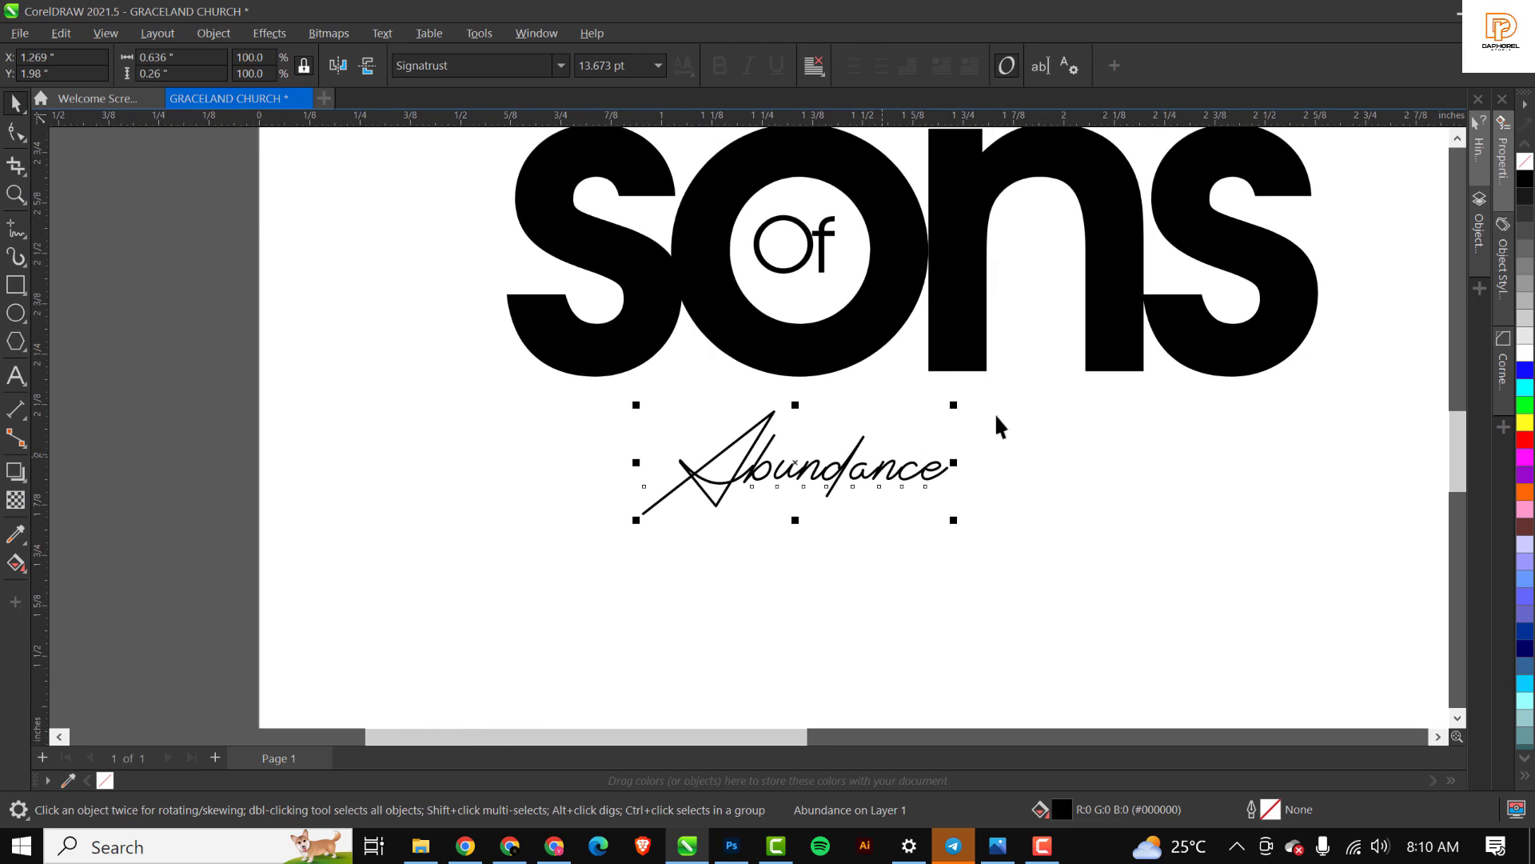
Enlarge "Abundance" to about 1.93 by 0.66 inches and place it overlapping the lower edge of "sons".
{"action": "left_click_drag", "start_coordinate": [953, 406], "coordinate": [1237, 307]}
{"action": "left_click_drag", "start_coordinate": [1100, 433], "coordinate": [974, 416]}
{"action": "scroll", "coordinate": [1048, 452], "scroll_direction": "down", "scroll_amount": 1}
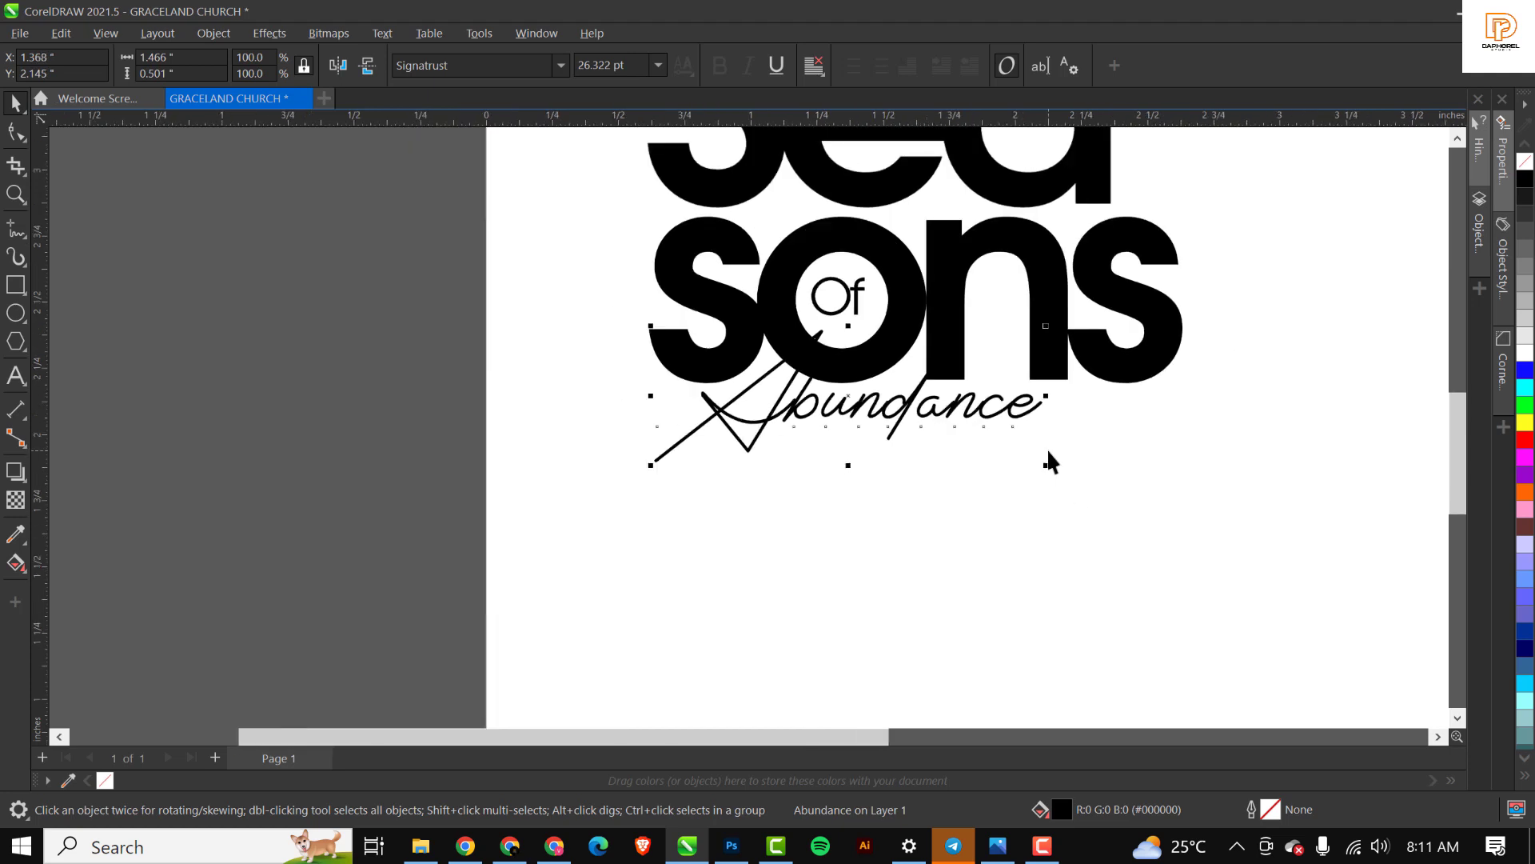
{"action": "left_click_drag", "start_coordinate": [1047, 467], "coordinate": [1057, 436]}
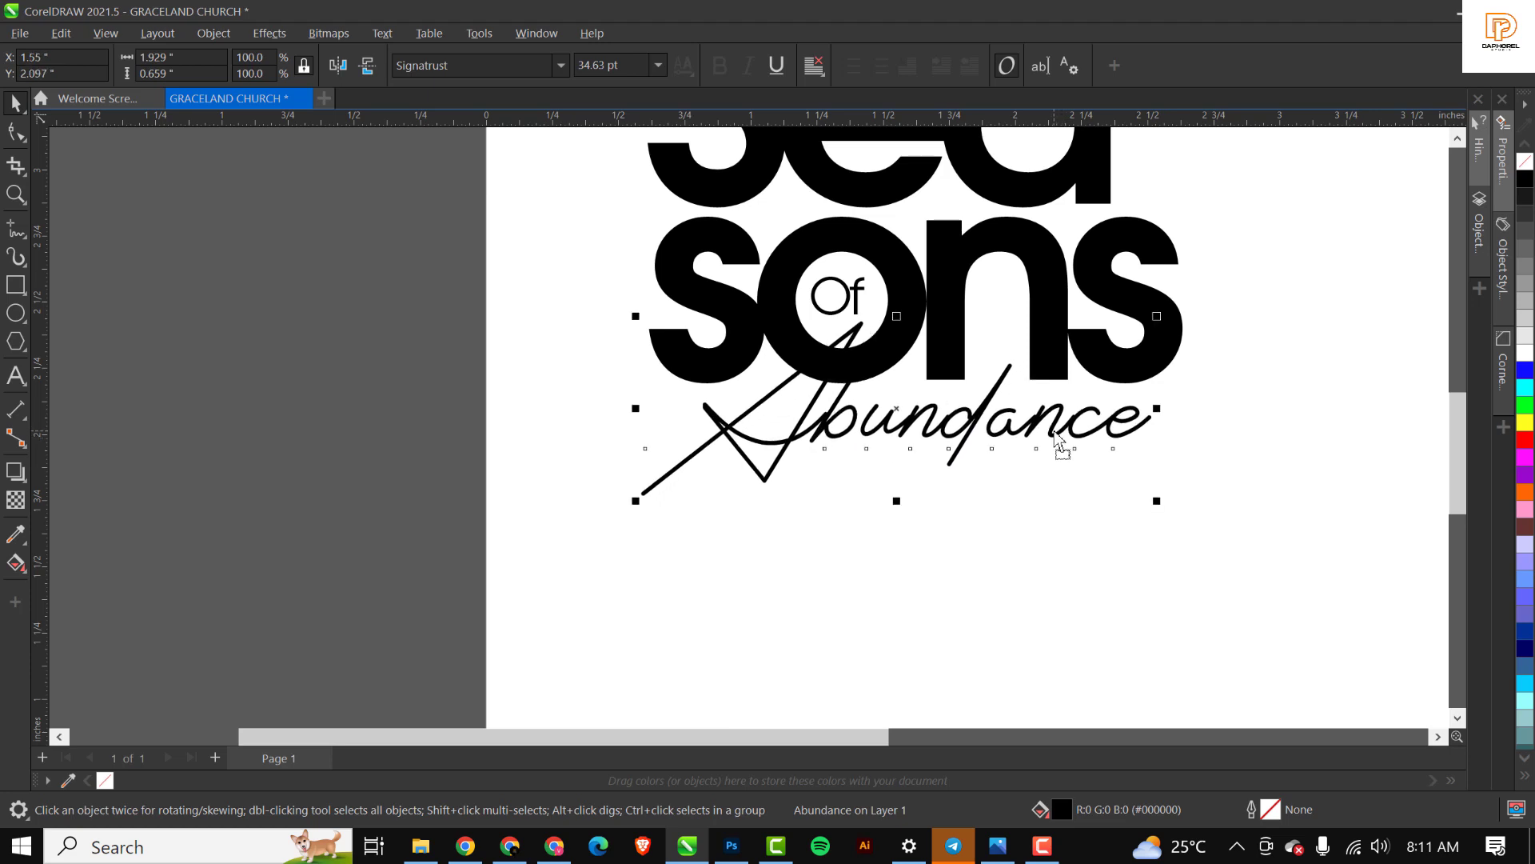
{"action": "scroll", "coordinate": [1061, 438], "scroll_direction": "down", "scroll_amount": 4}
{"action": "scroll", "coordinate": [1045, 393], "scroll_direction": "up", "scroll_amount": 2}
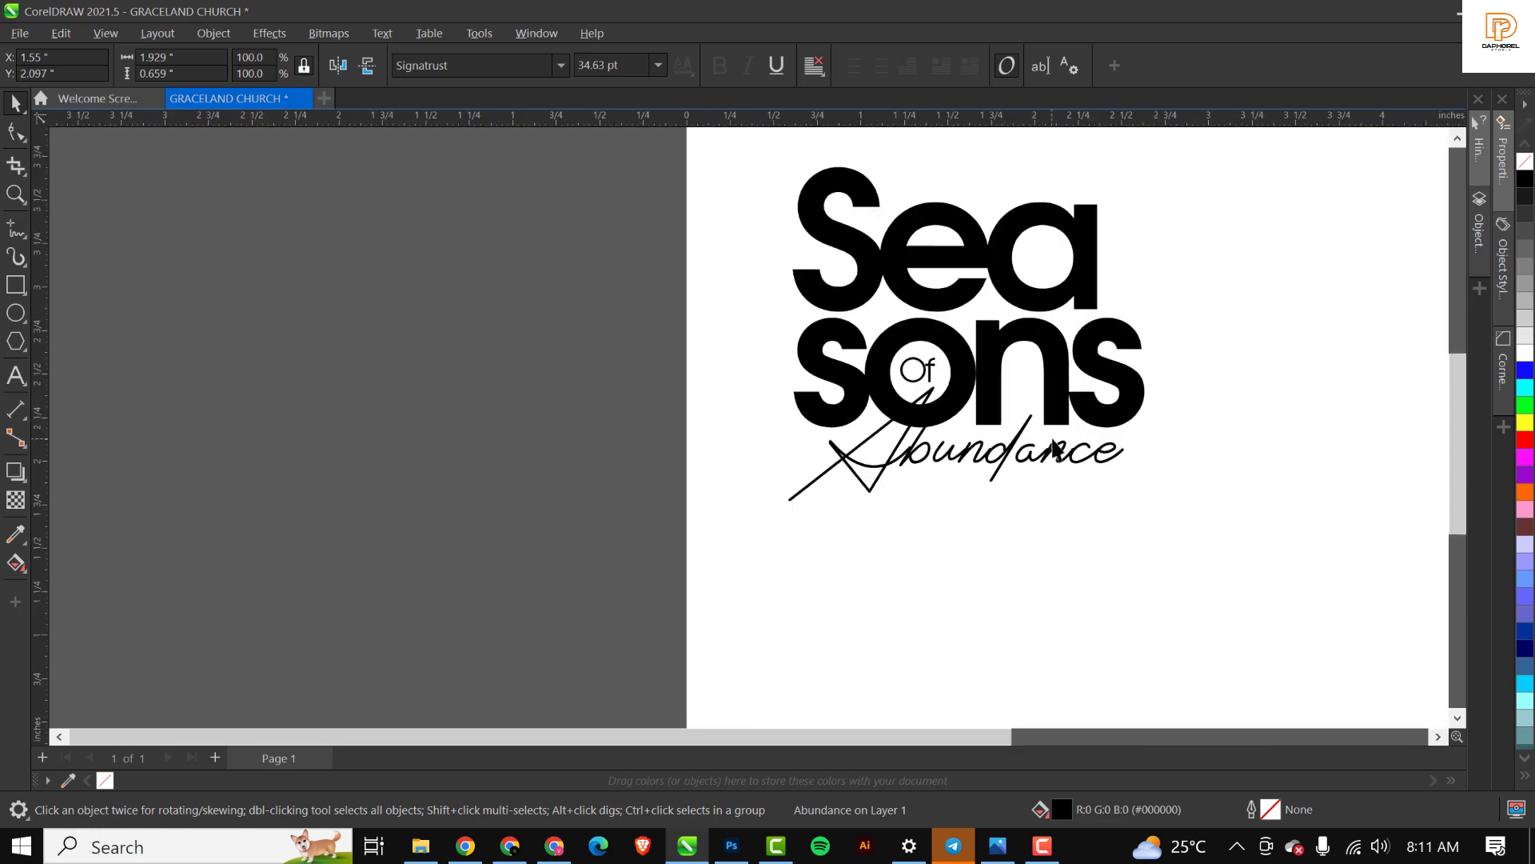
{"action": "left_click_drag", "start_coordinate": [1060, 446], "coordinate": [1053, 449]}
{"action": "scroll", "coordinate": [953, 400], "scroll_direction": "up", "scroll_amount": 1}
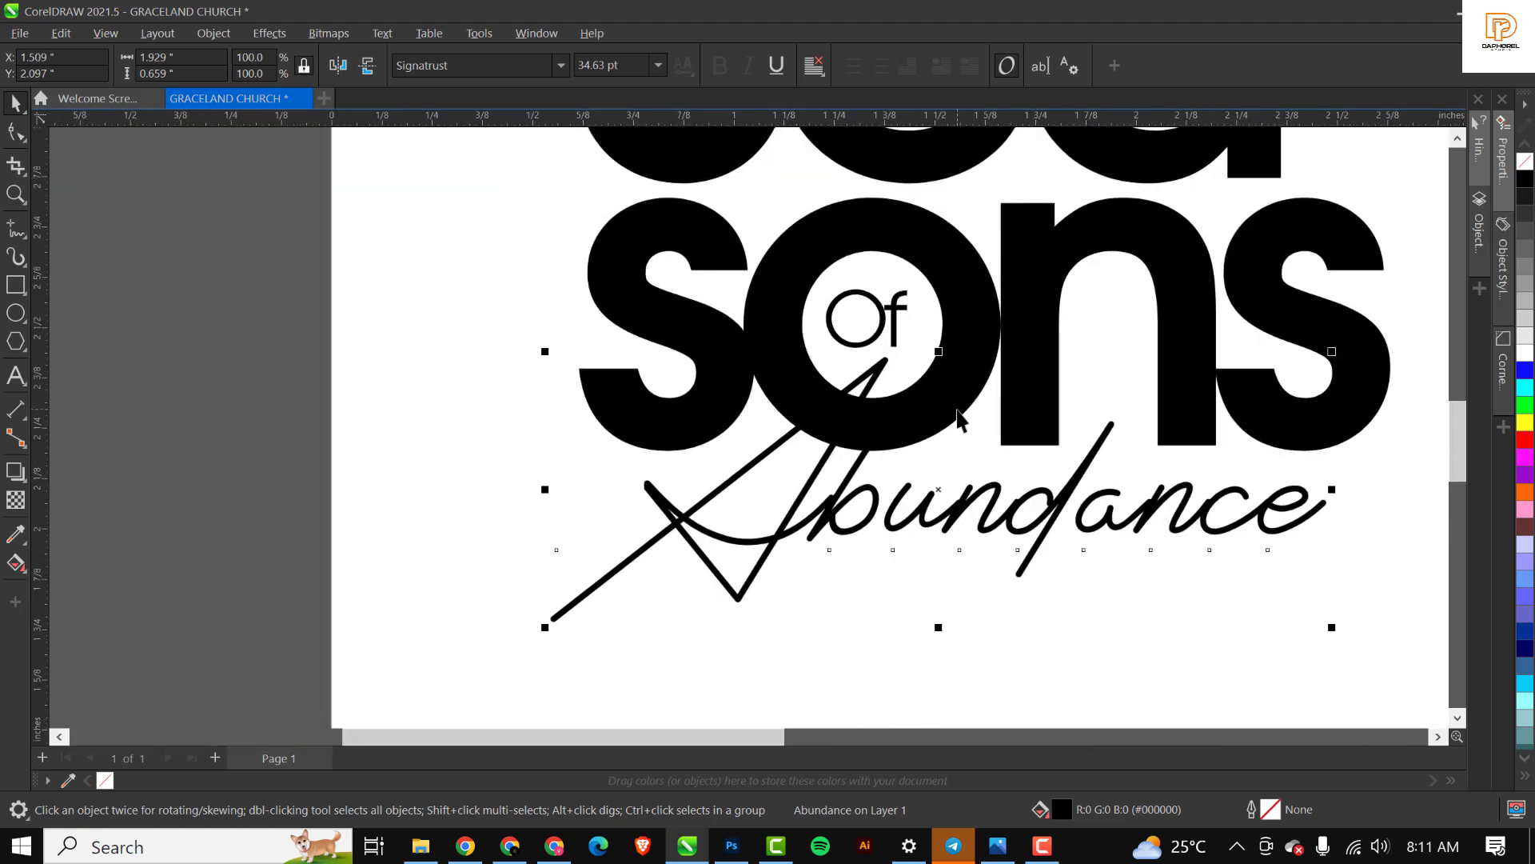
{"action": "scroll", "coordinate": [959, 384], "scroll_direction": "down", "scroll_amount": 1}
{"action": "left_click", "coordinate": [968, 330]}
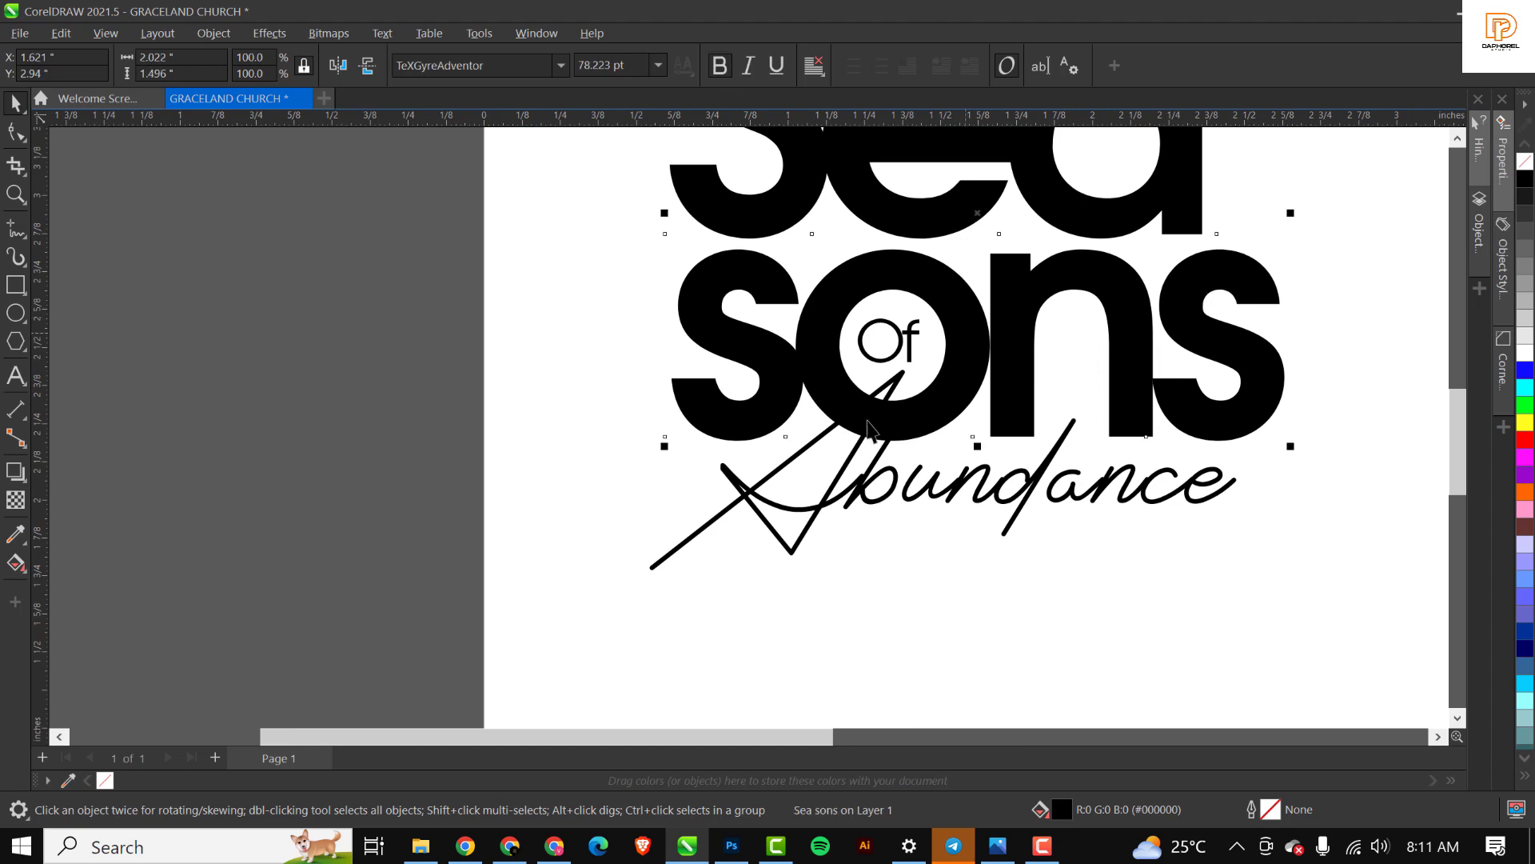
{"action": "left_click", "coordinate": [743, 493], "text": "shift"}
{"action": "left_click", "coordinate": [211, 316]}
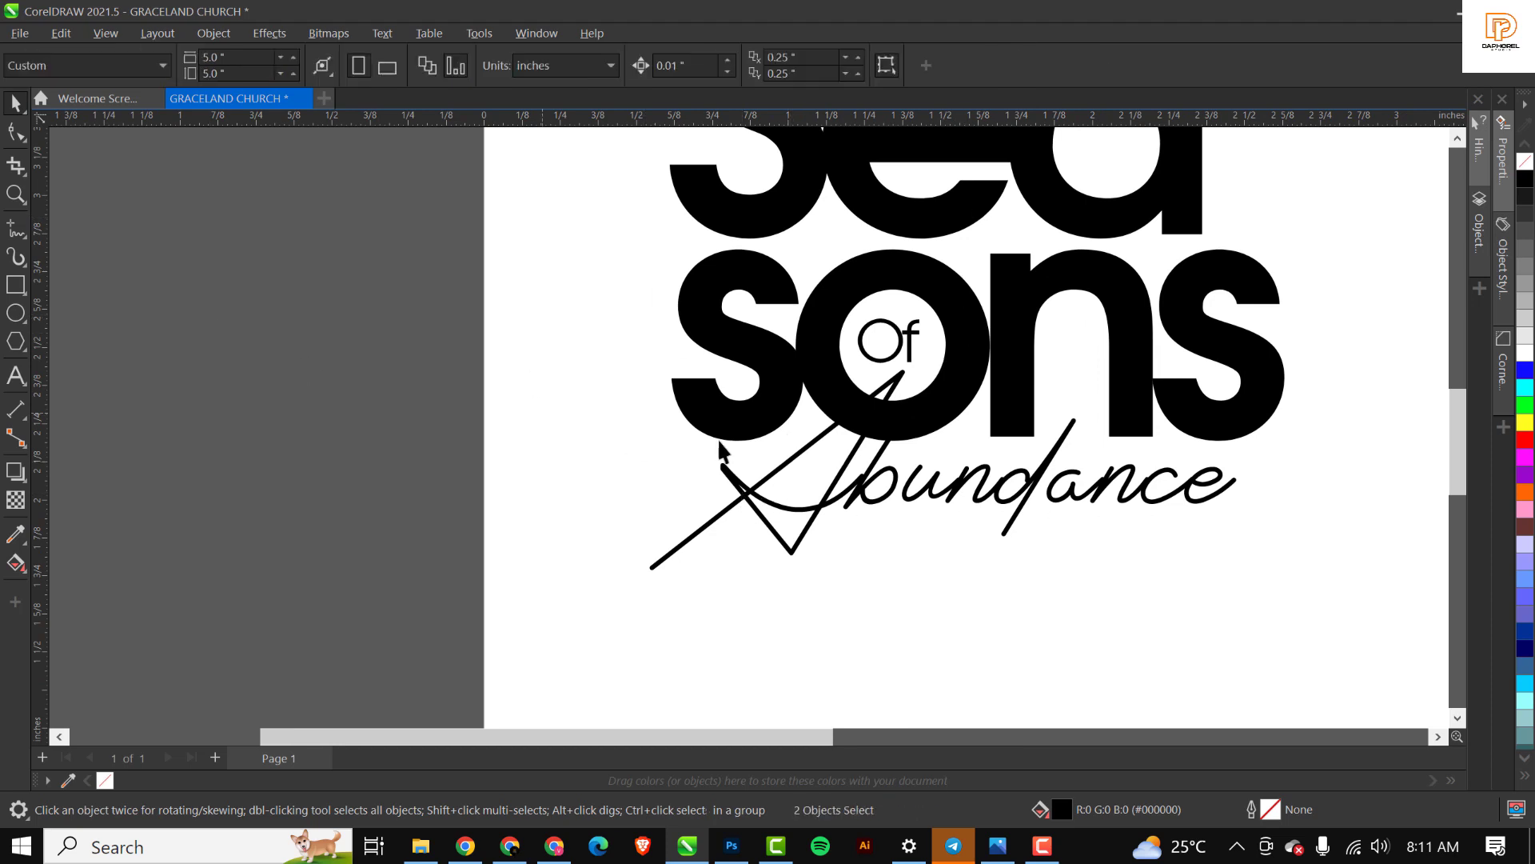
{"action": "left_click", "coordinate": [830, 360]}
{"action": "left_click", "coordinate": [855, 492]}
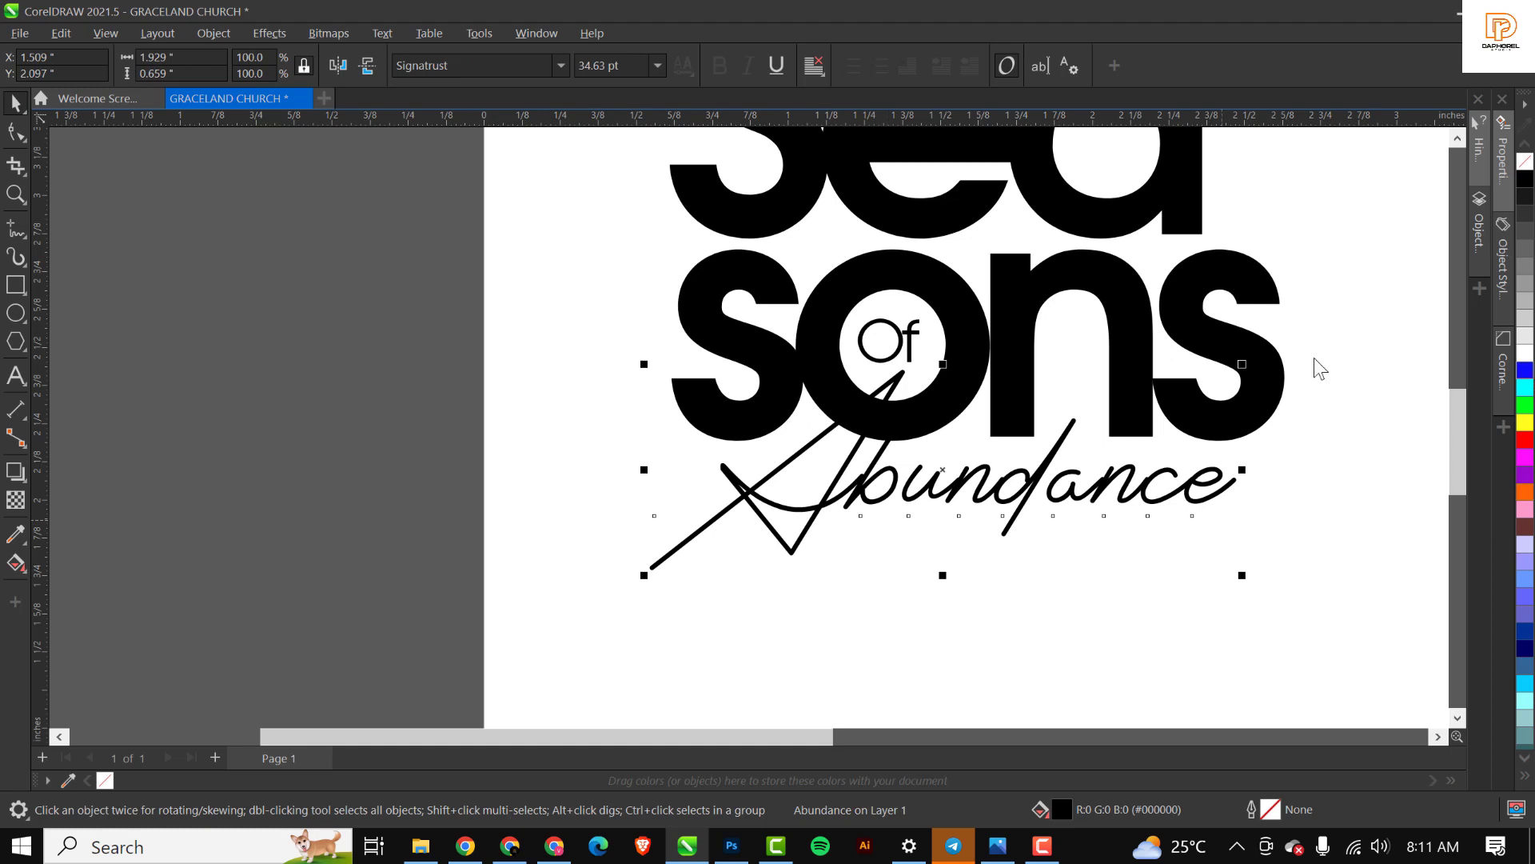
Fill the "Sea sons", "Of" and "Abundance" texts together with green #006633.
{"action": "scroll", "coordinate": [266, 533], "scroll_direction": "down", "scroll_amount": 2}
{"action": "scroll", "coordinate": [529, 472], "scroll_direction": "down", "scroll_amount": 1}
{"action": "left_click_drag", "start_coordinate": [390, 230], "coordinate": [894, 594]}
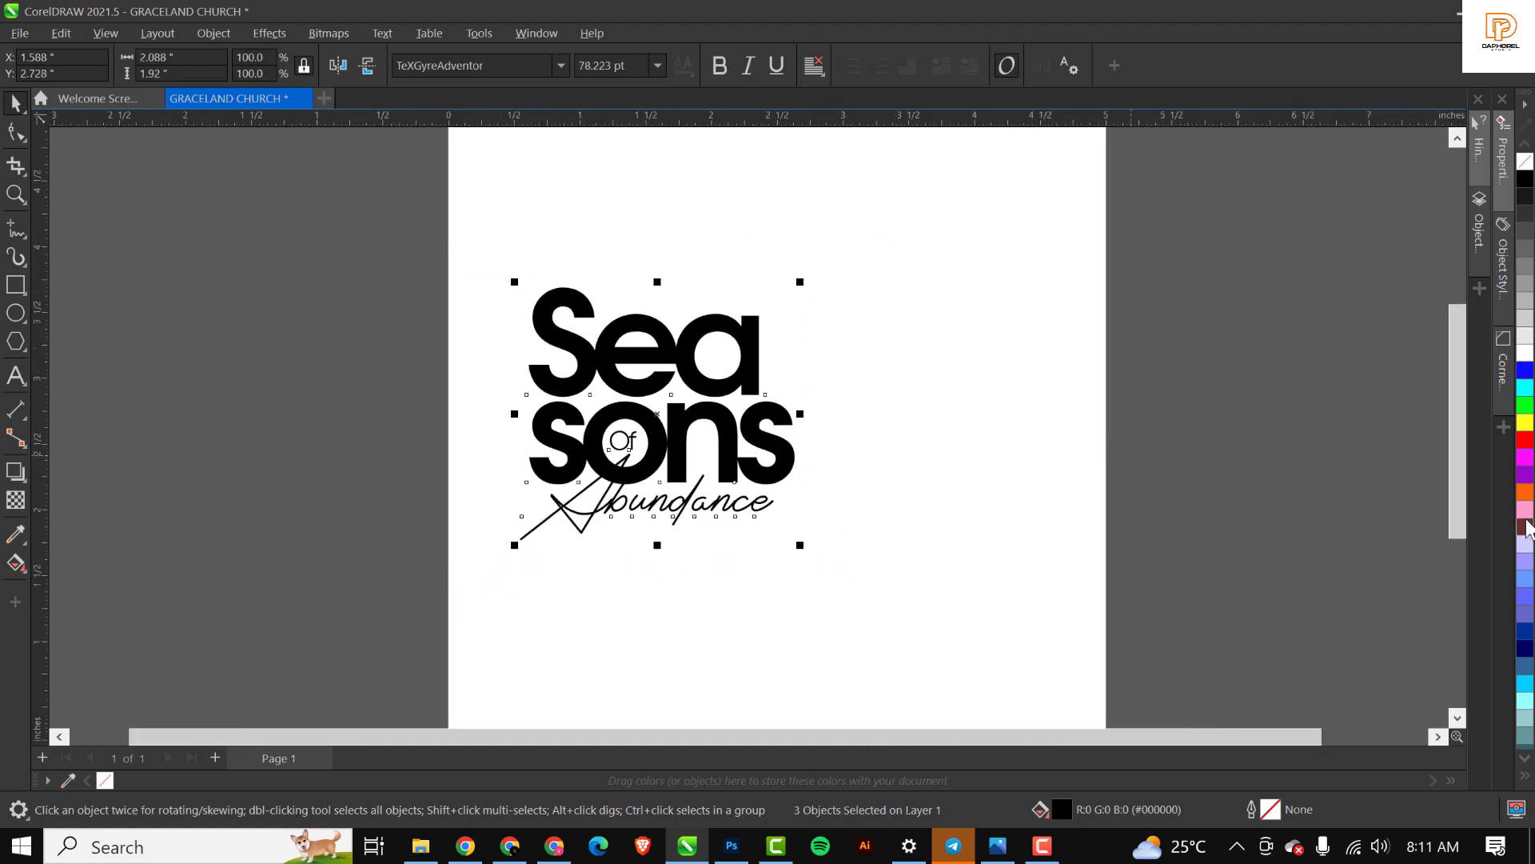
{"action": "scroll", "coordinate": [1526, 727], "scroll_direction": "down", "scroll_amount": 2}
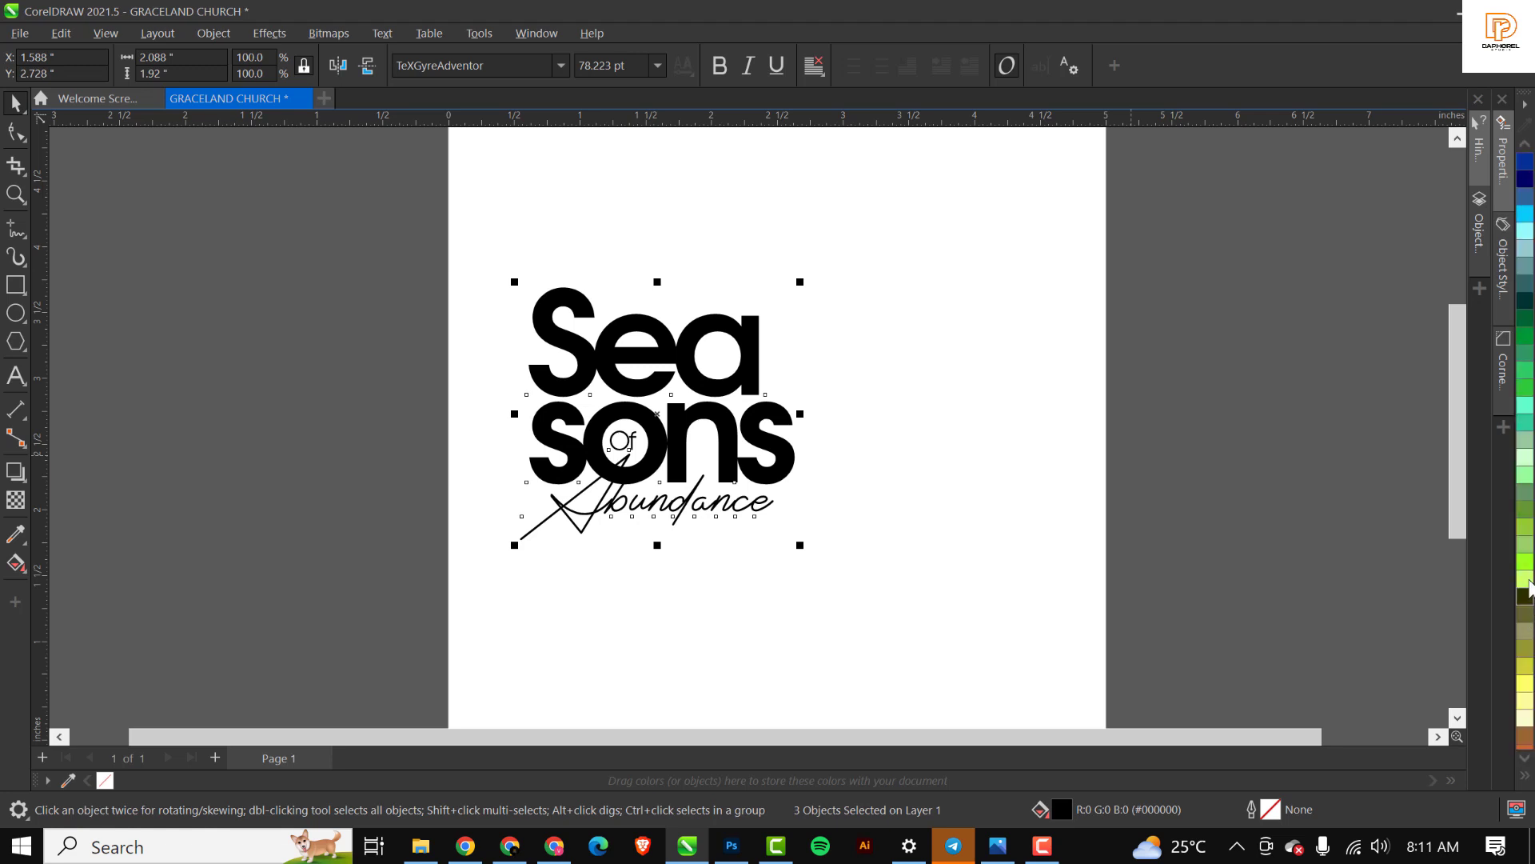
{"action": "left_click", "coordinate": [1525, 318]}
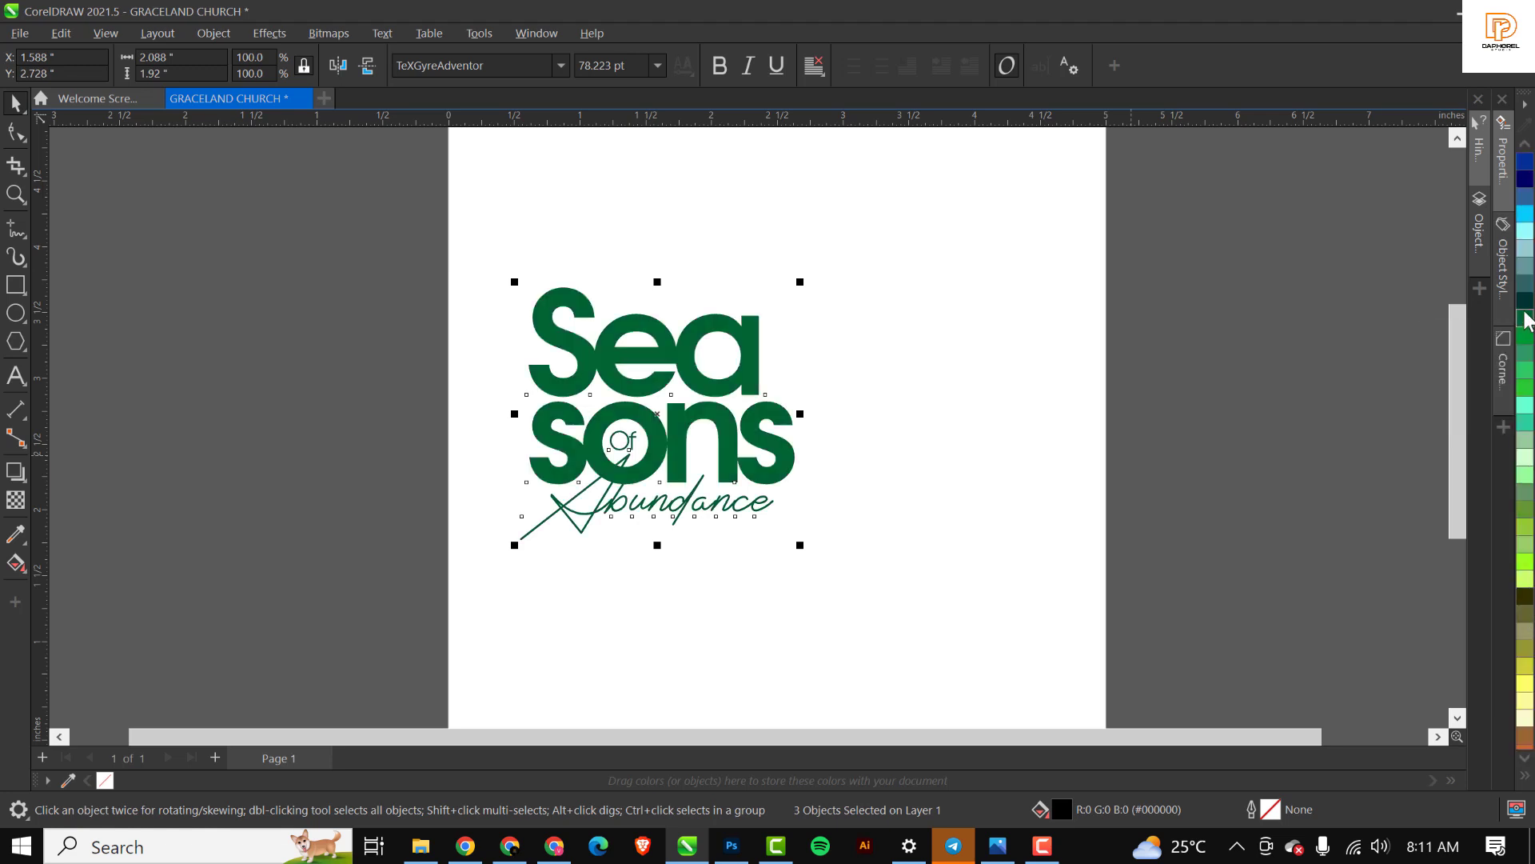
Darken the green fill of all three texts to #00371B by mixing in small amounts of black.
{"action": "scroll", "coordinate": [1528, 216], "scroll_direction": "up", "scroll_amount": 3}
{"action": "scroll", "coordinate": [1528, 212], "scroll_direction": "up", "scroll_amount": 3}
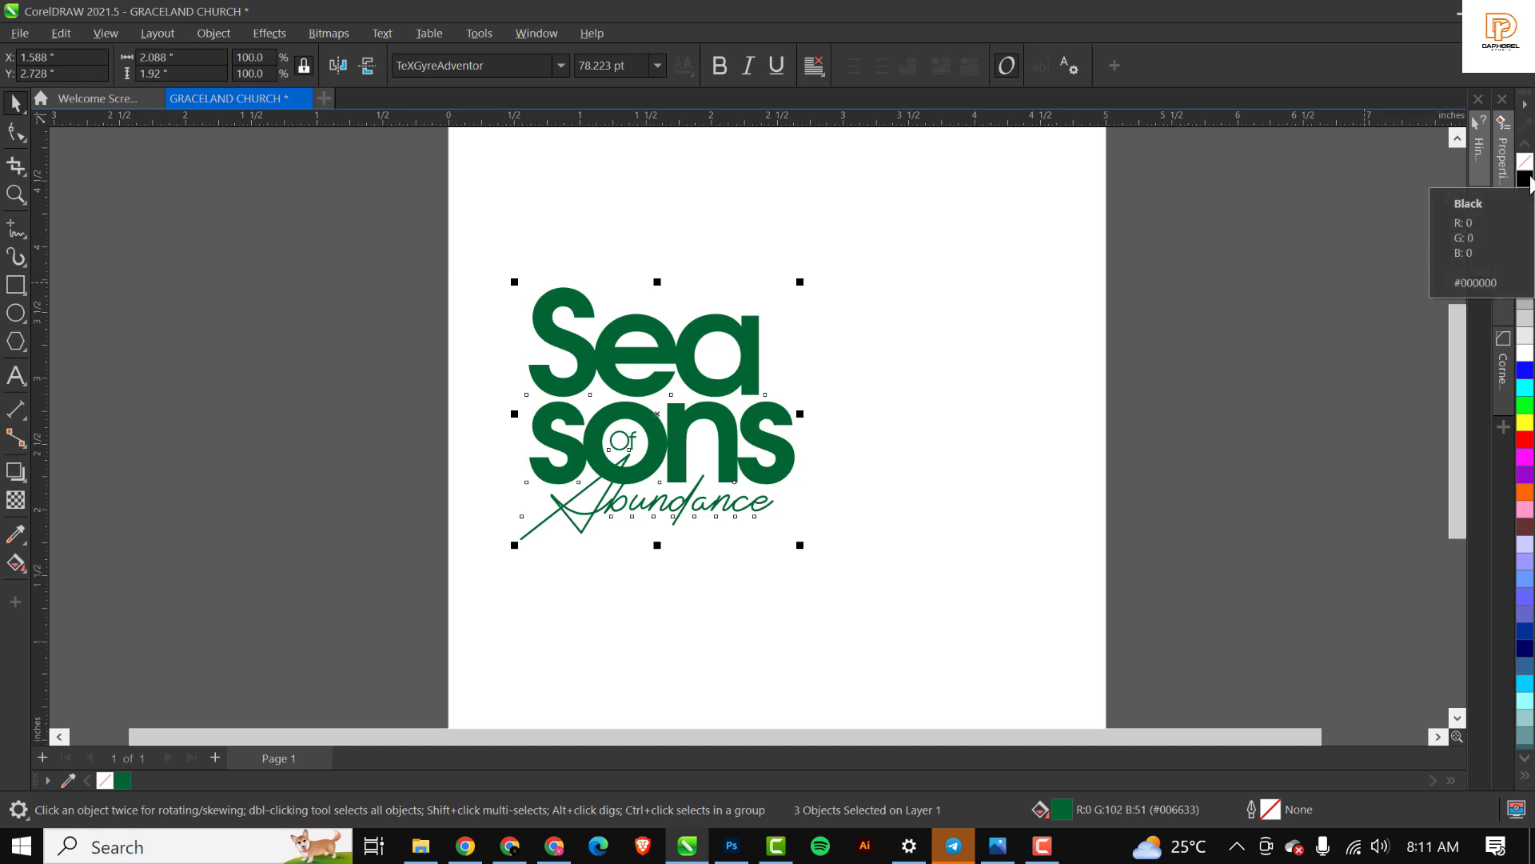
{"action": "left_click", "coordinate": [1527, 180], "text": "ctrl"}
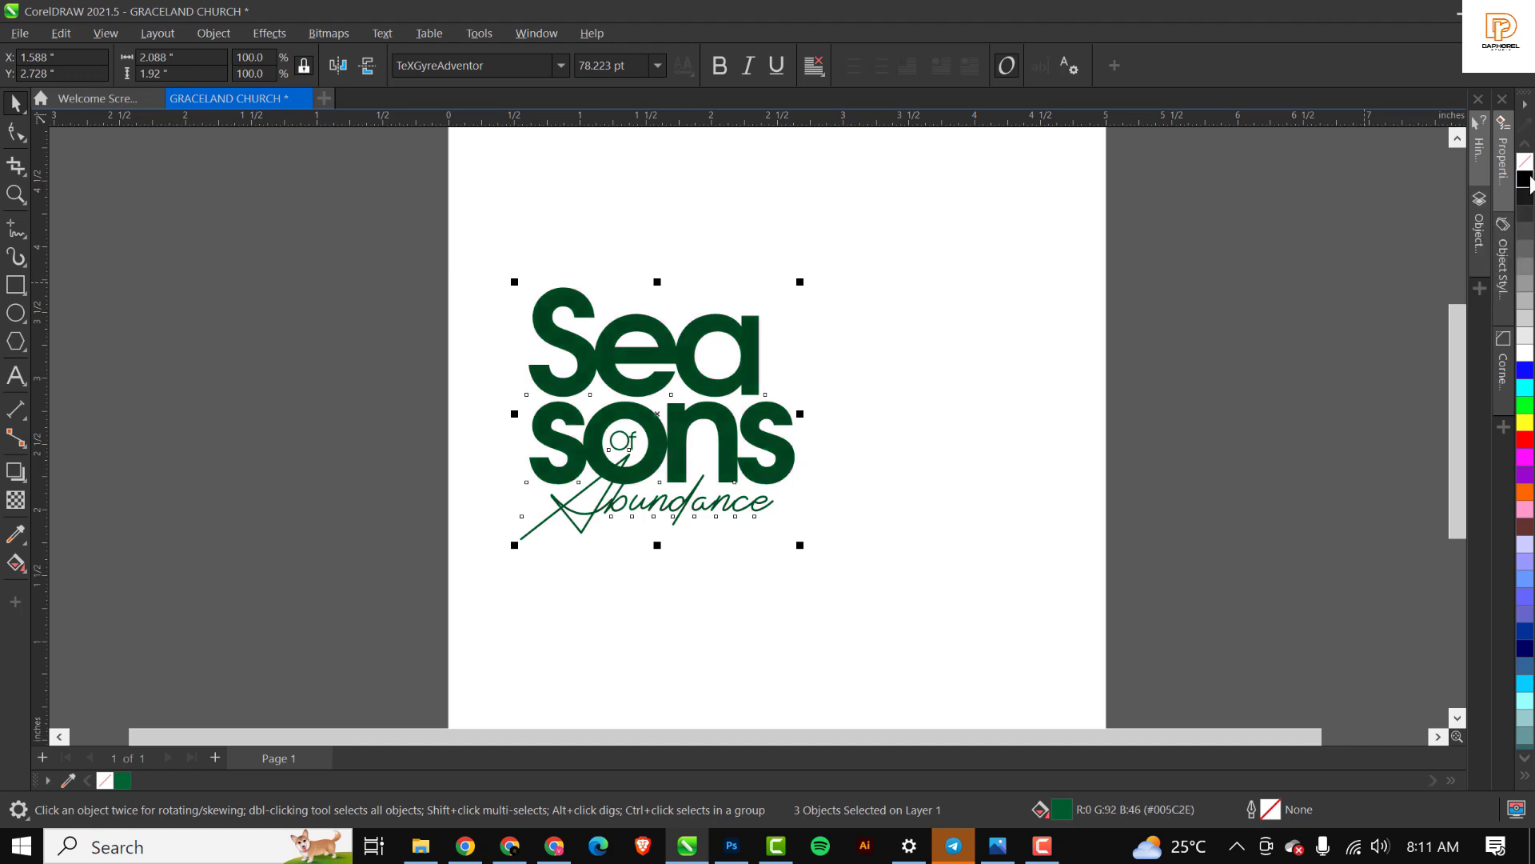
{"action": "left_click", "coordinate": [1528, 180], "text": "ctrl"}
{"action": "left_click", "coordinate": [1527, 180], "text": "ctrl"}
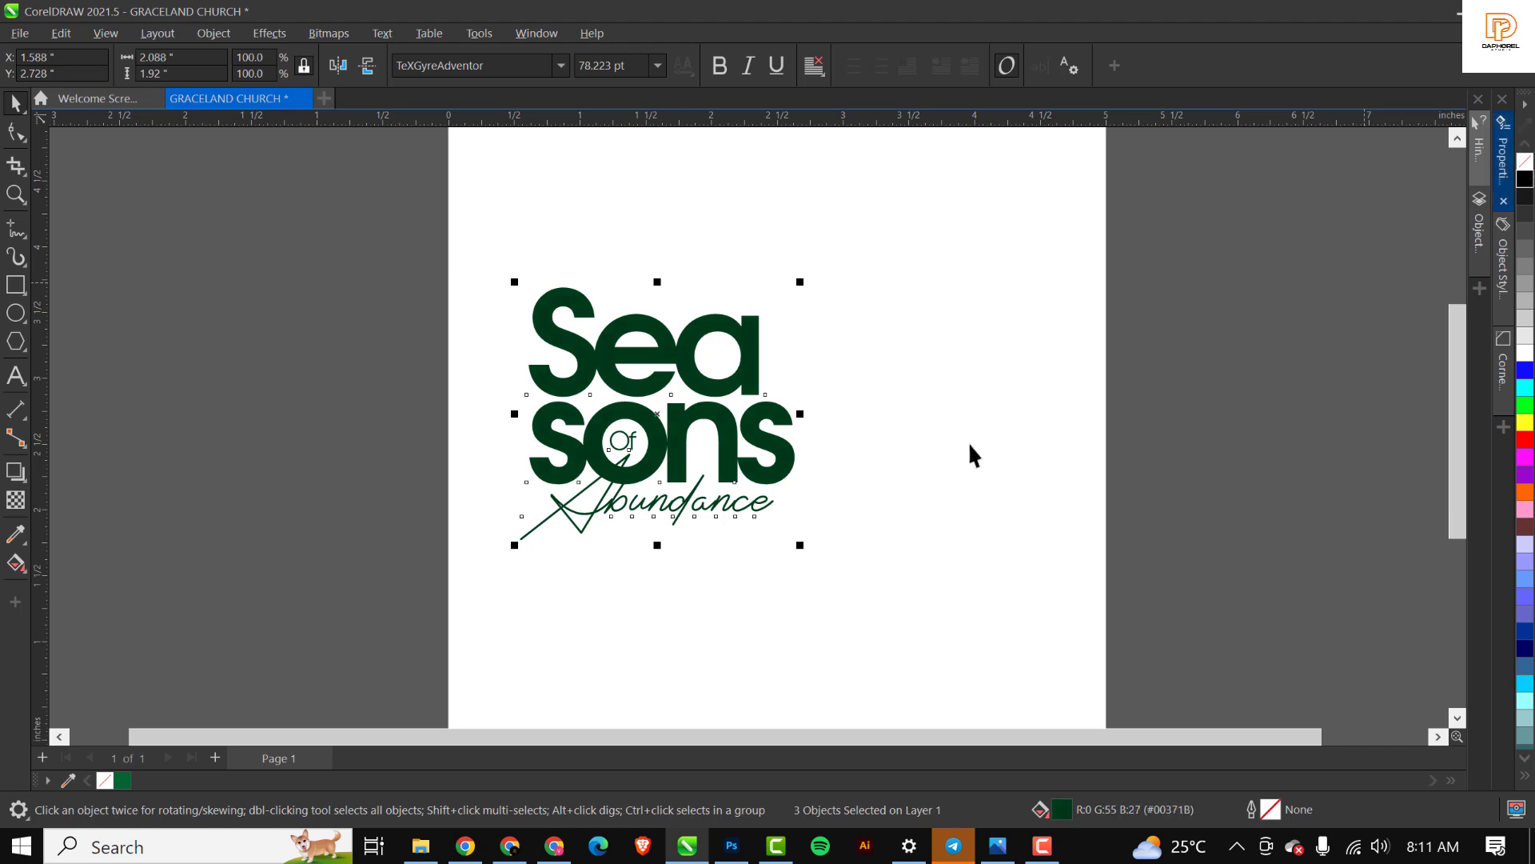
{"action": "scroll", "coordinate": [729, 456], "scroll_direction": "up", "scroll_amount": 3}
{"action": "scroll", "coordinate": [731, 376], "scroll_direction": "down", "scroll_amount": 3}
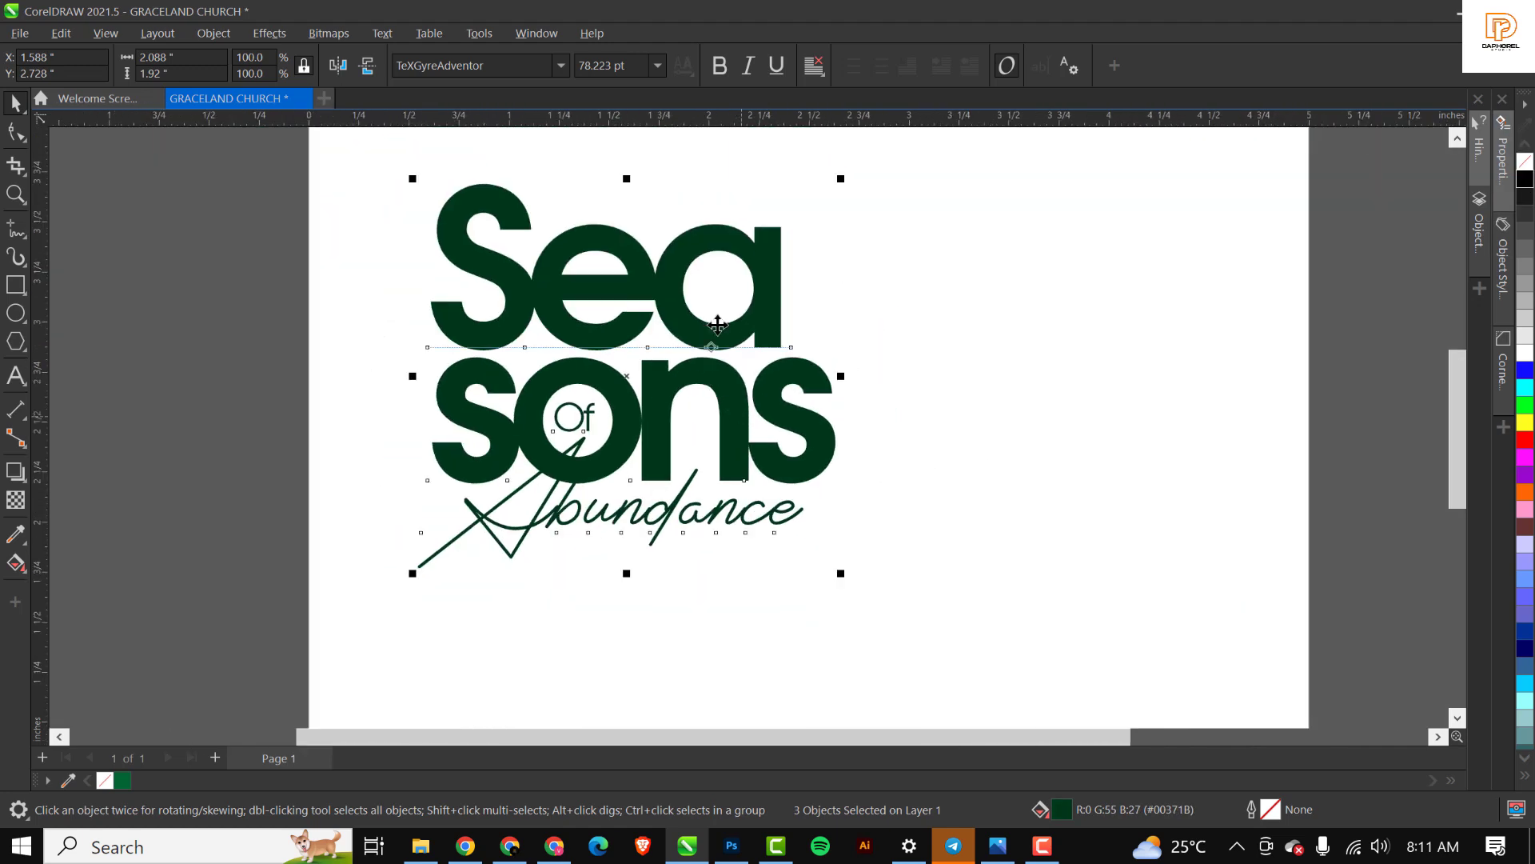
{"action": "scroll", "coordinate": [736, 344], "scroll_direction": "up", "scroll_amount": 5}
{"action": "scroll", "coordinate": [762, 356], "scroll_direction": "down", "scroll_amount": 2}
{"action": "scroll", "coordinate": [762, 355], "scroll_direction": "down", "scroll_amount": 3}
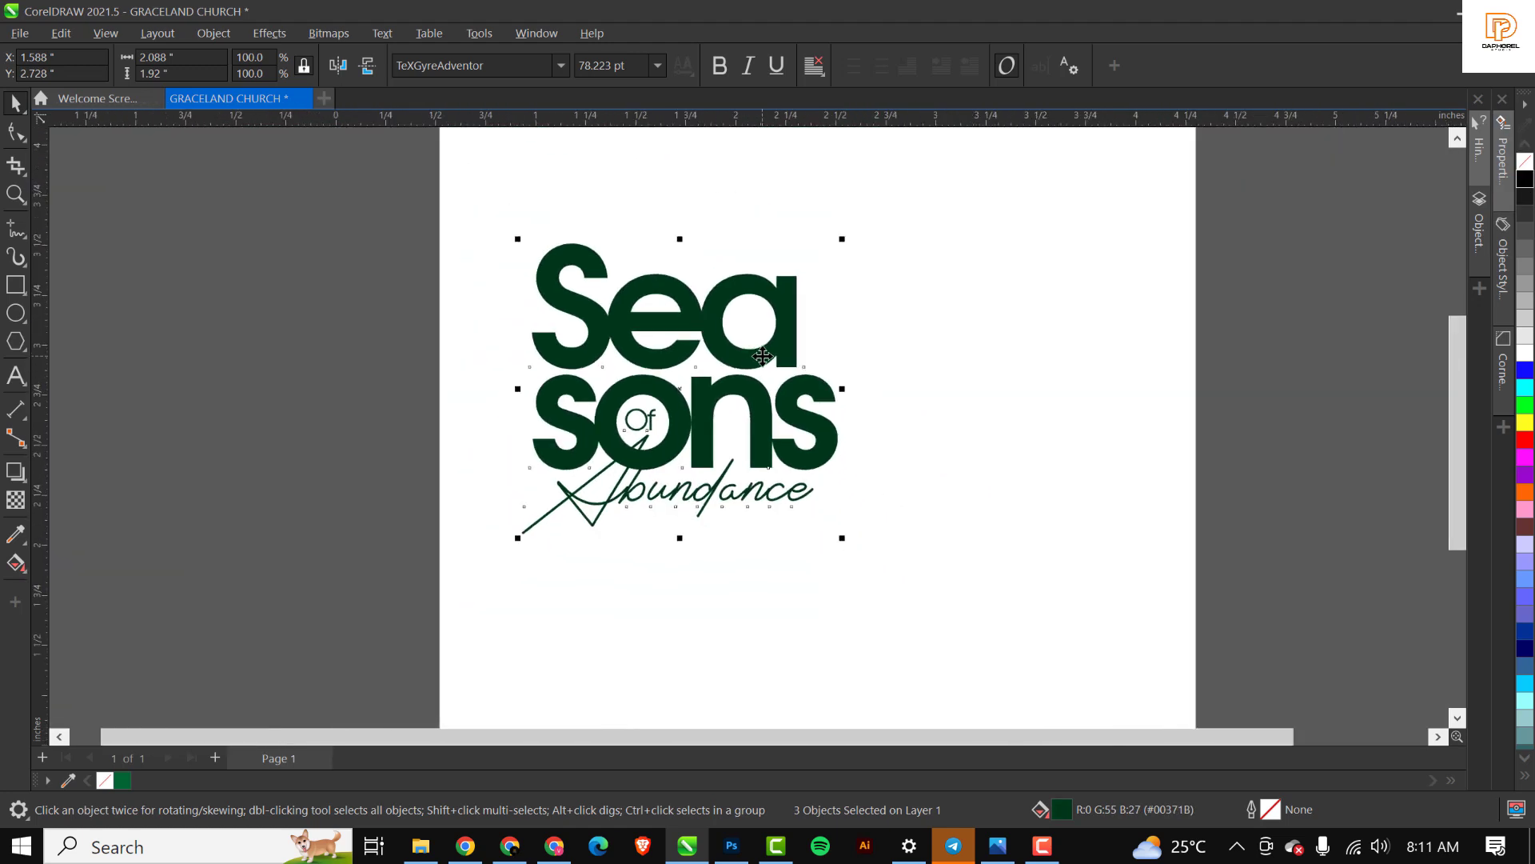
{"action": "scroll", "coordinate": [1175, 370], "scroll_direction": "up", "scroll_amount": 1}
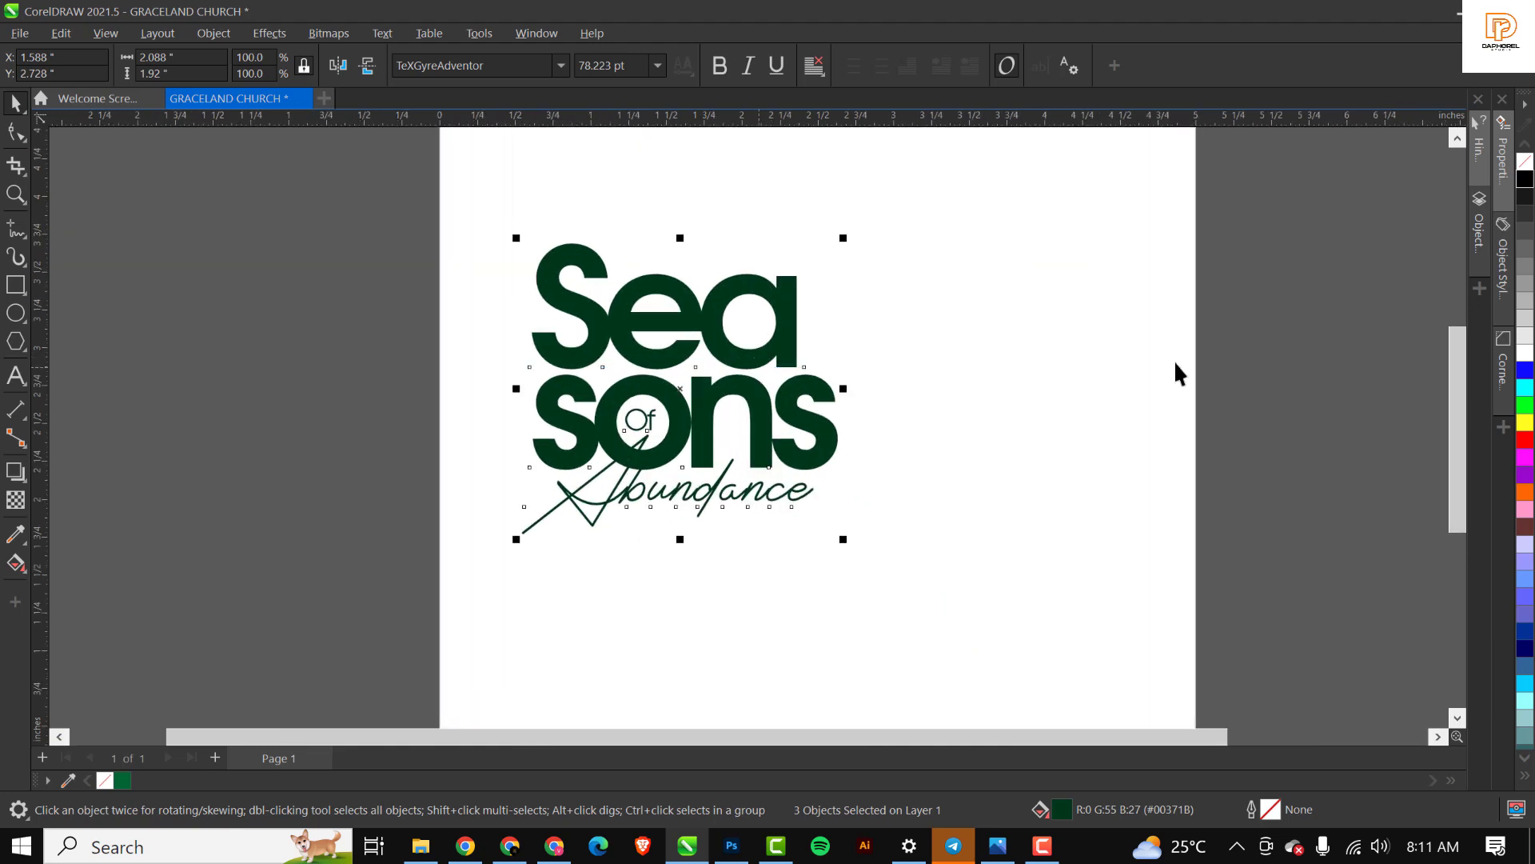
Convert the "Sea sons", "Of" and "Abundance" texts to curves.
{"action": "left_click", "coordinate": [383, 295]}
{"action": "left_click_drag", "start_coordinate": [373, 212], "coordinate": [931, 589]}
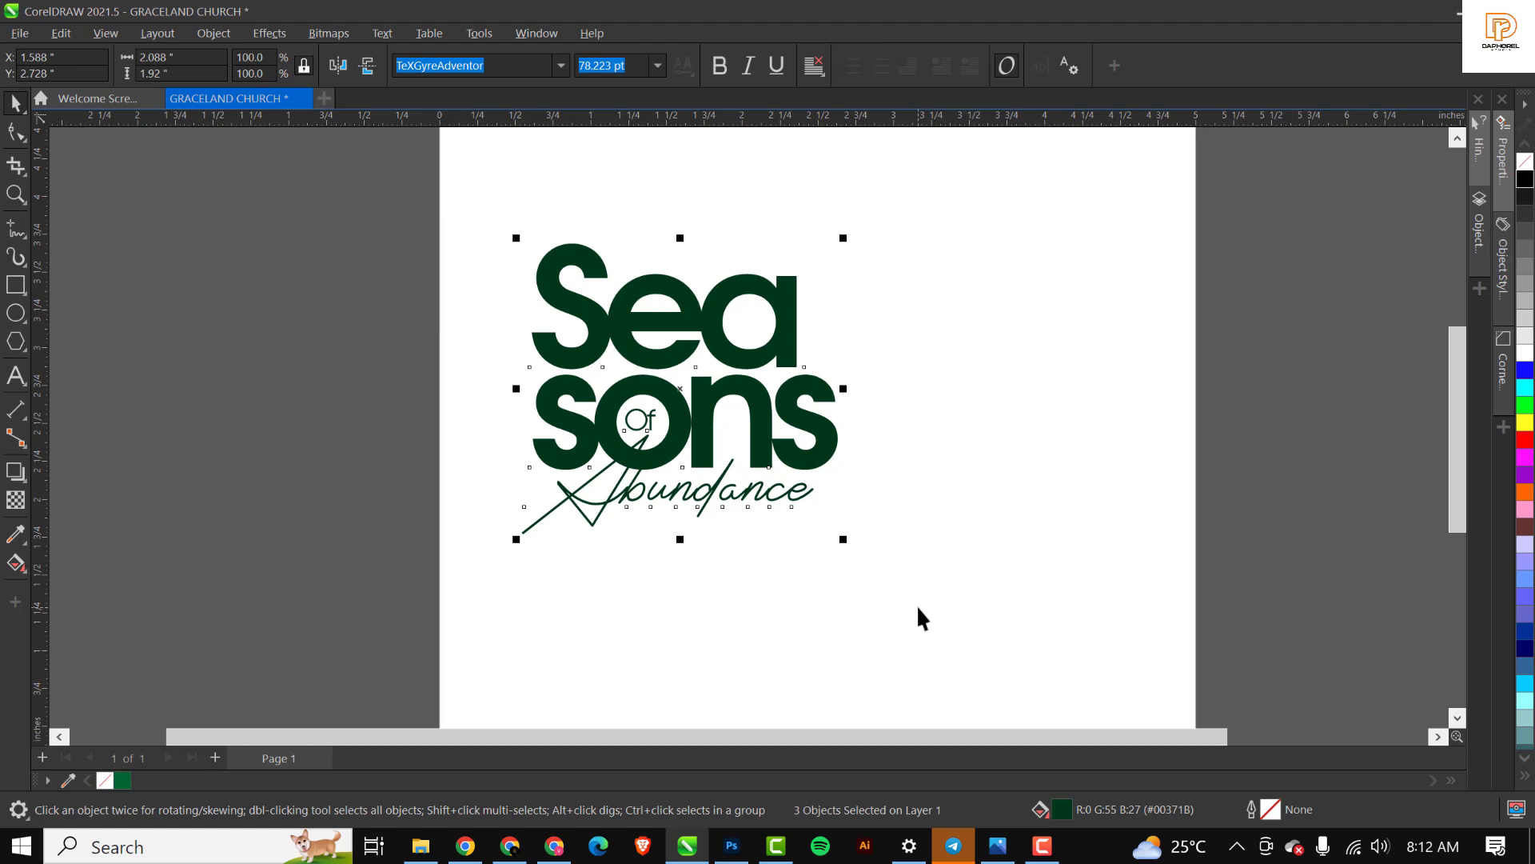
{"action": "key", "text": "ctrl+q"}
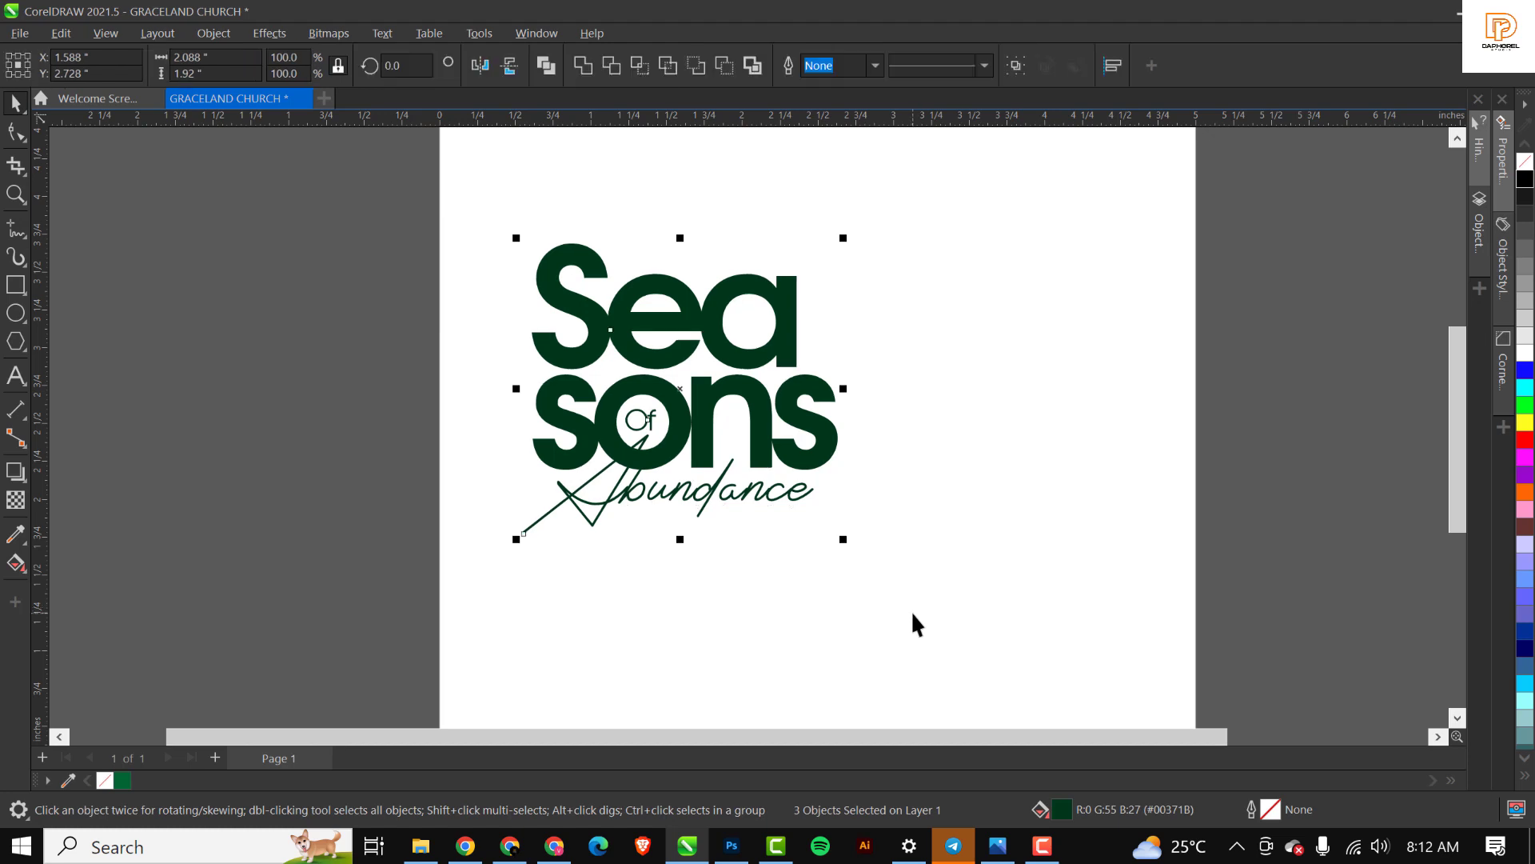
{"action": "key", "text": "ctrl+z"}
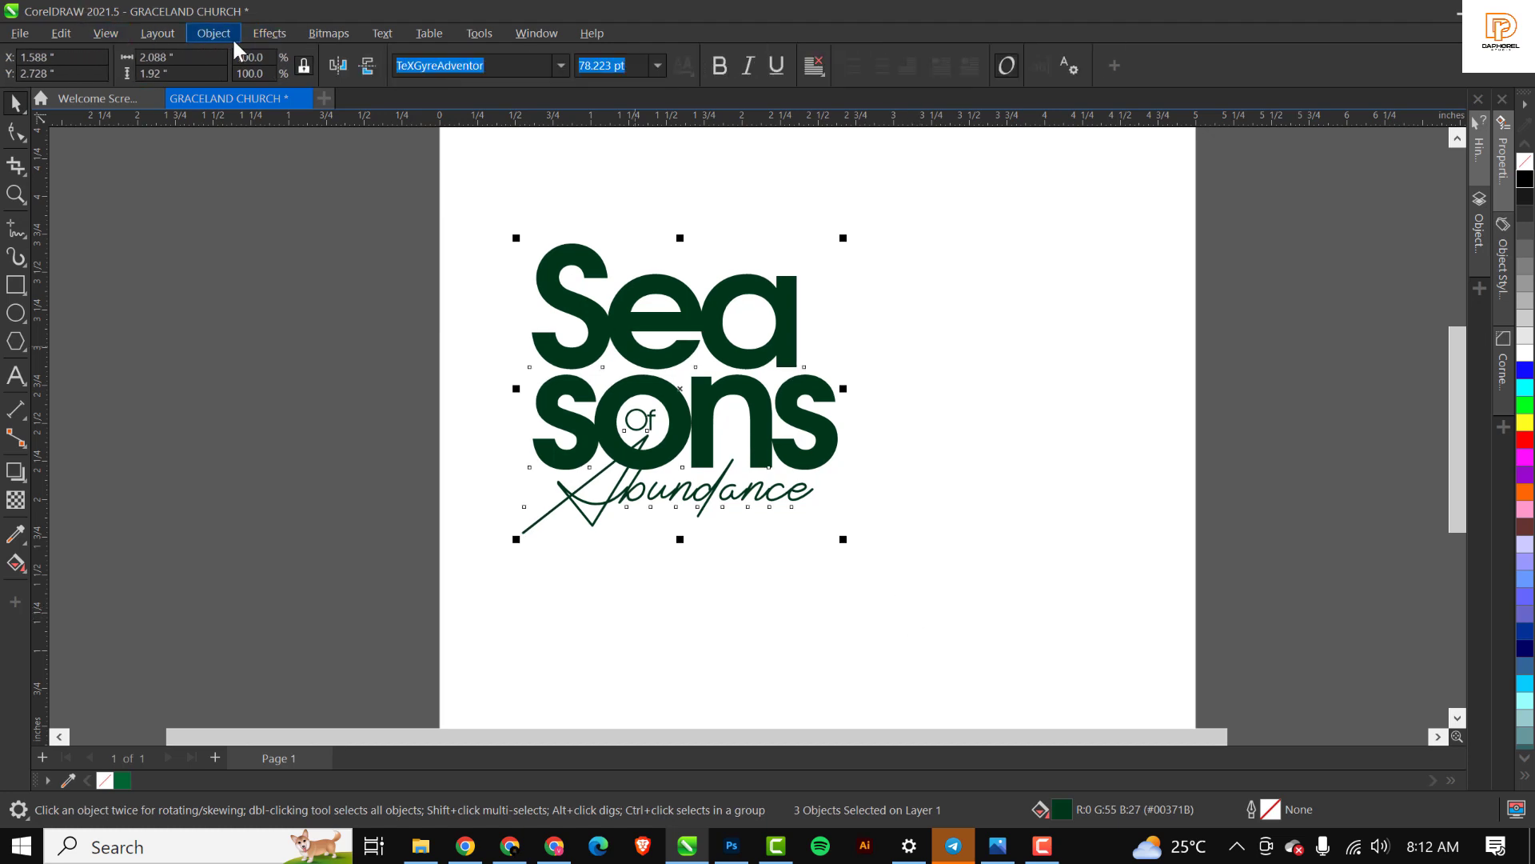
{"action": "left_click", "coordinate": [214, 35]}
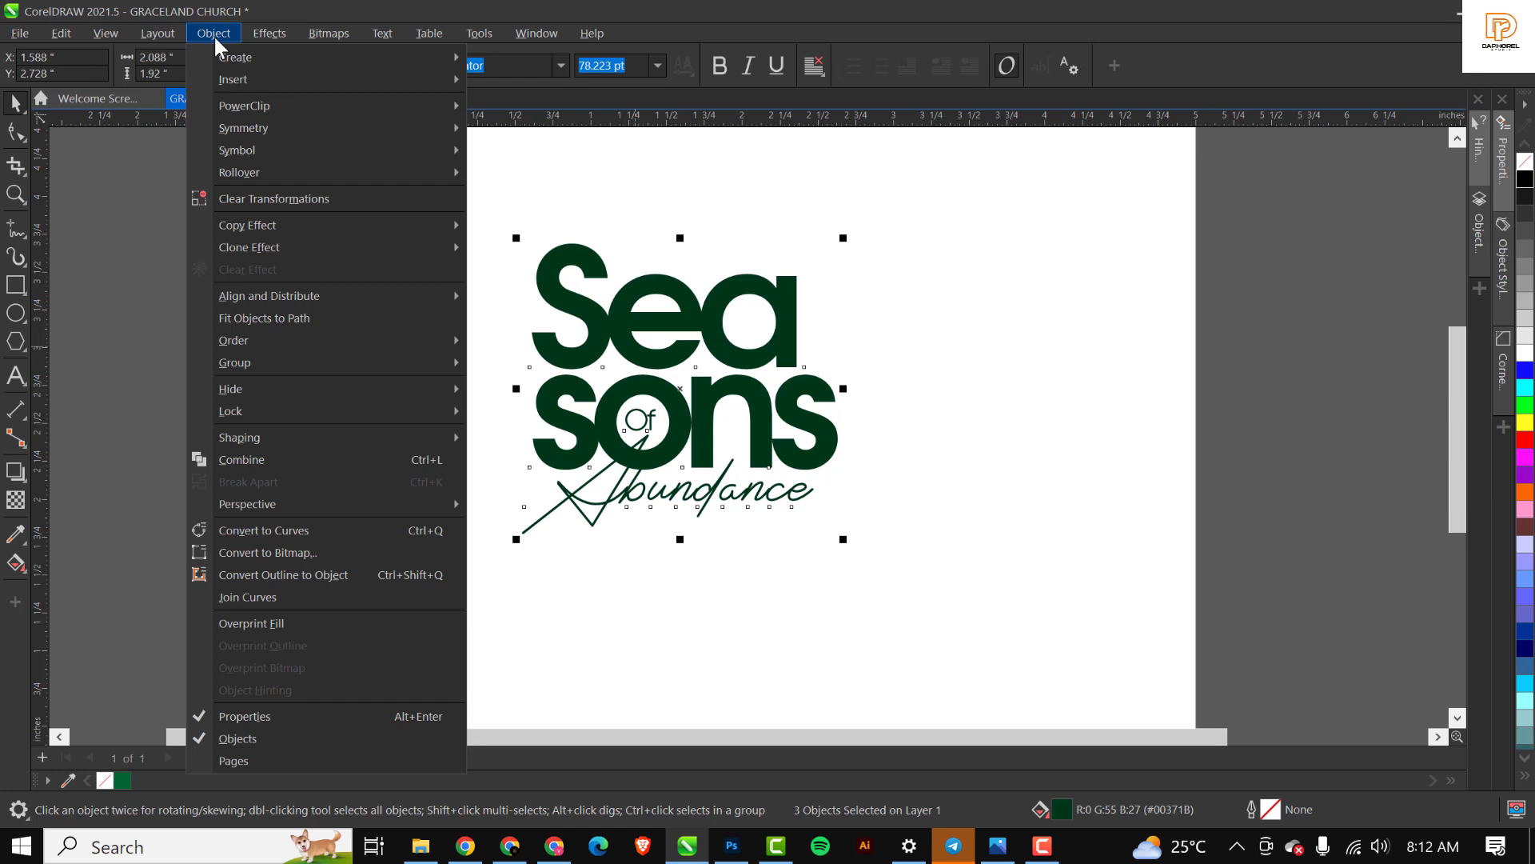
{"action": "left_click", "coordinate": [296, 532]}
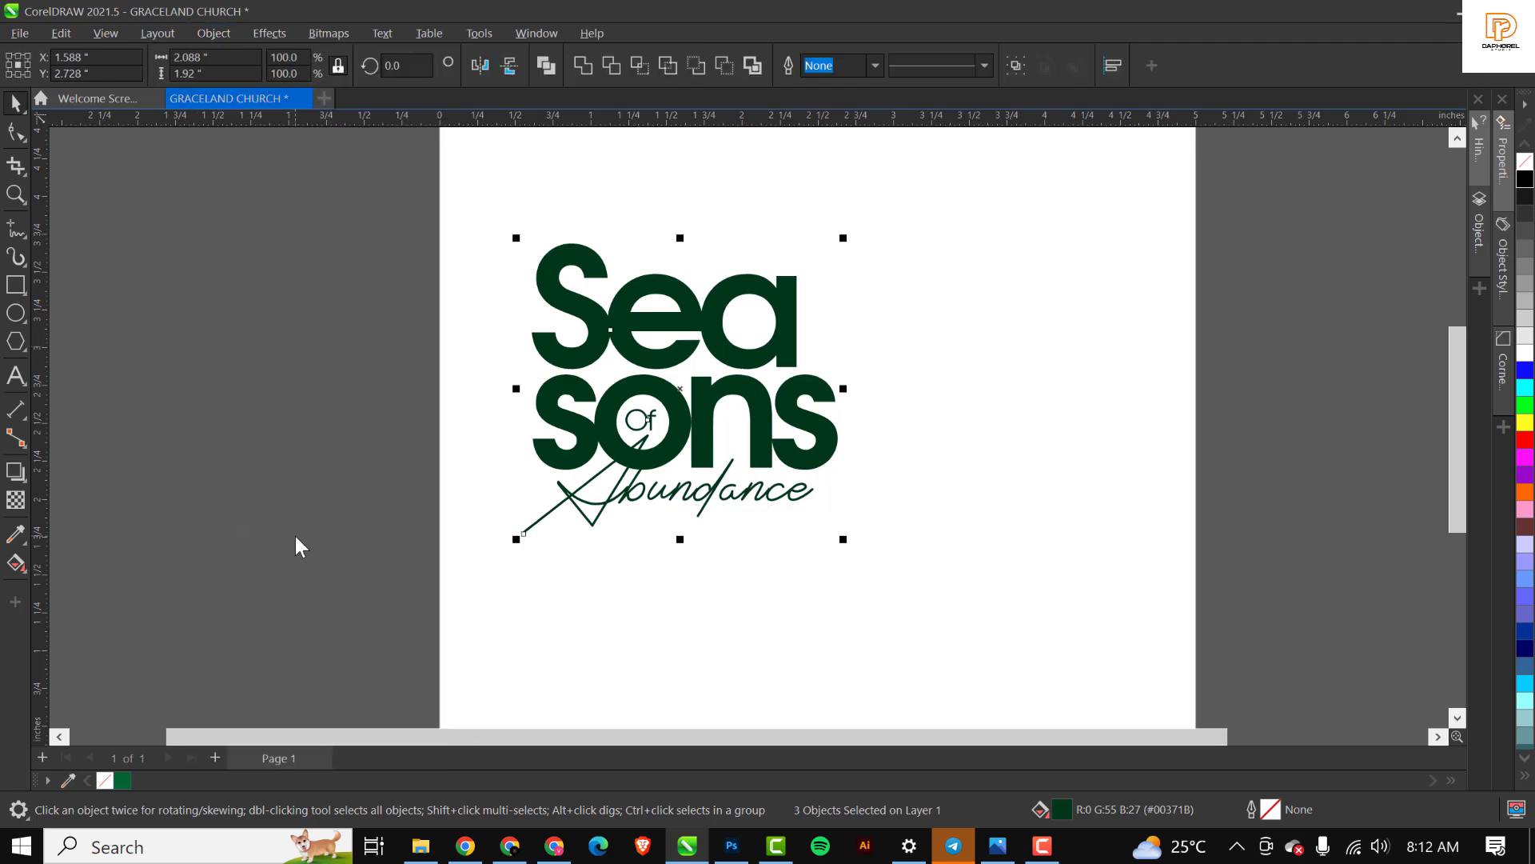
Trim the "Abundance" script curve where it overlaps the "Sea sons" curve, cutting the overlapping strokes out of "Abundance".
{"action": "left_click", "coordinate": [629, 499]}
{"action": "left_click", "coordinate": [627, 494]}
{"action": "scroll", "coordinate": [627, 492], "scroll_direction": "up", "scroll_amount": 2}
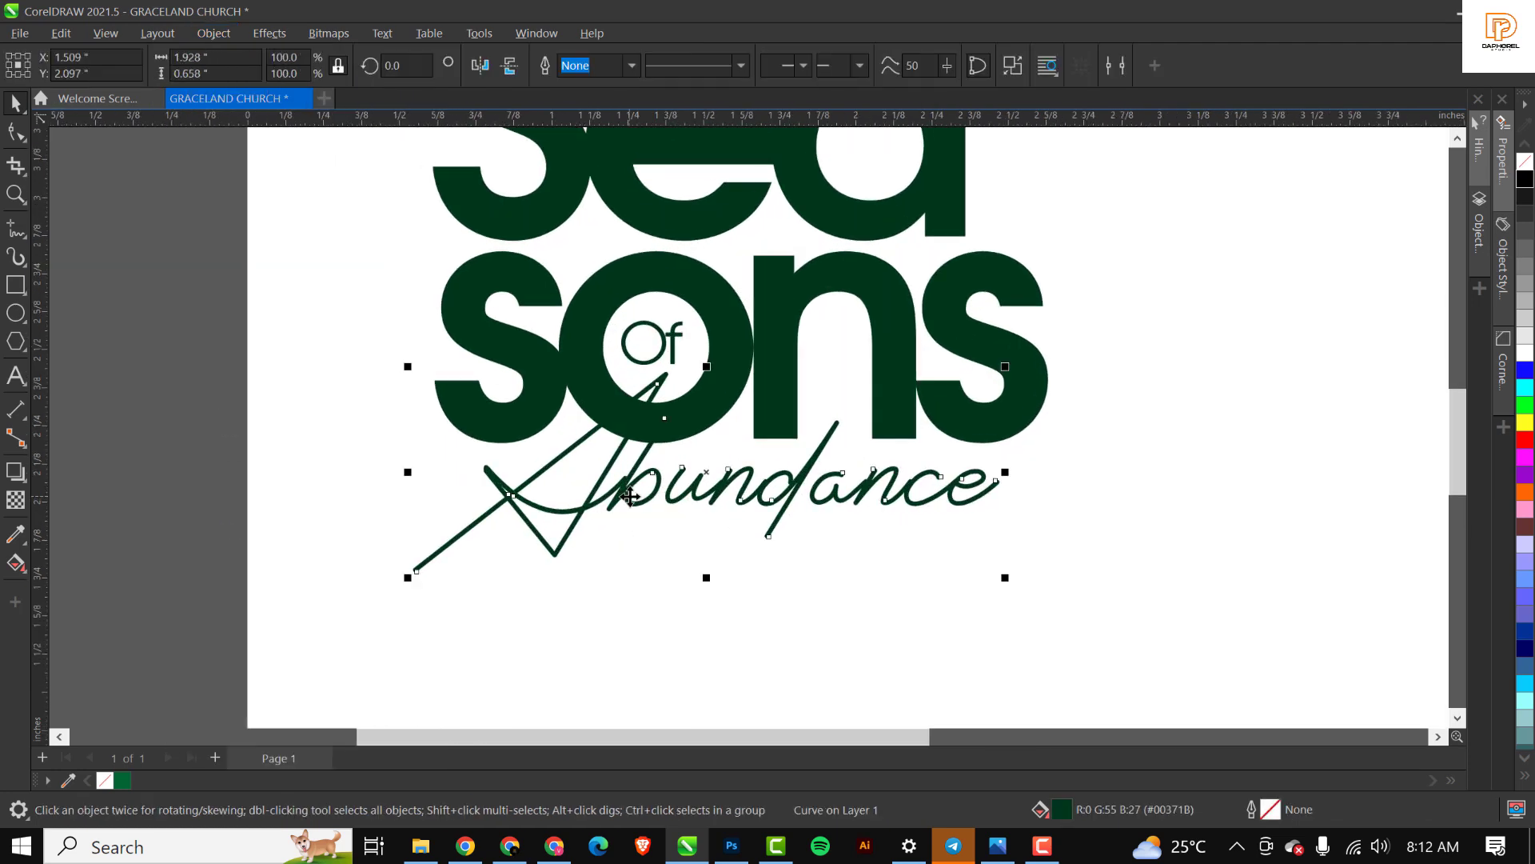
{"action": "left_click", "coordinate": [596, 297]}
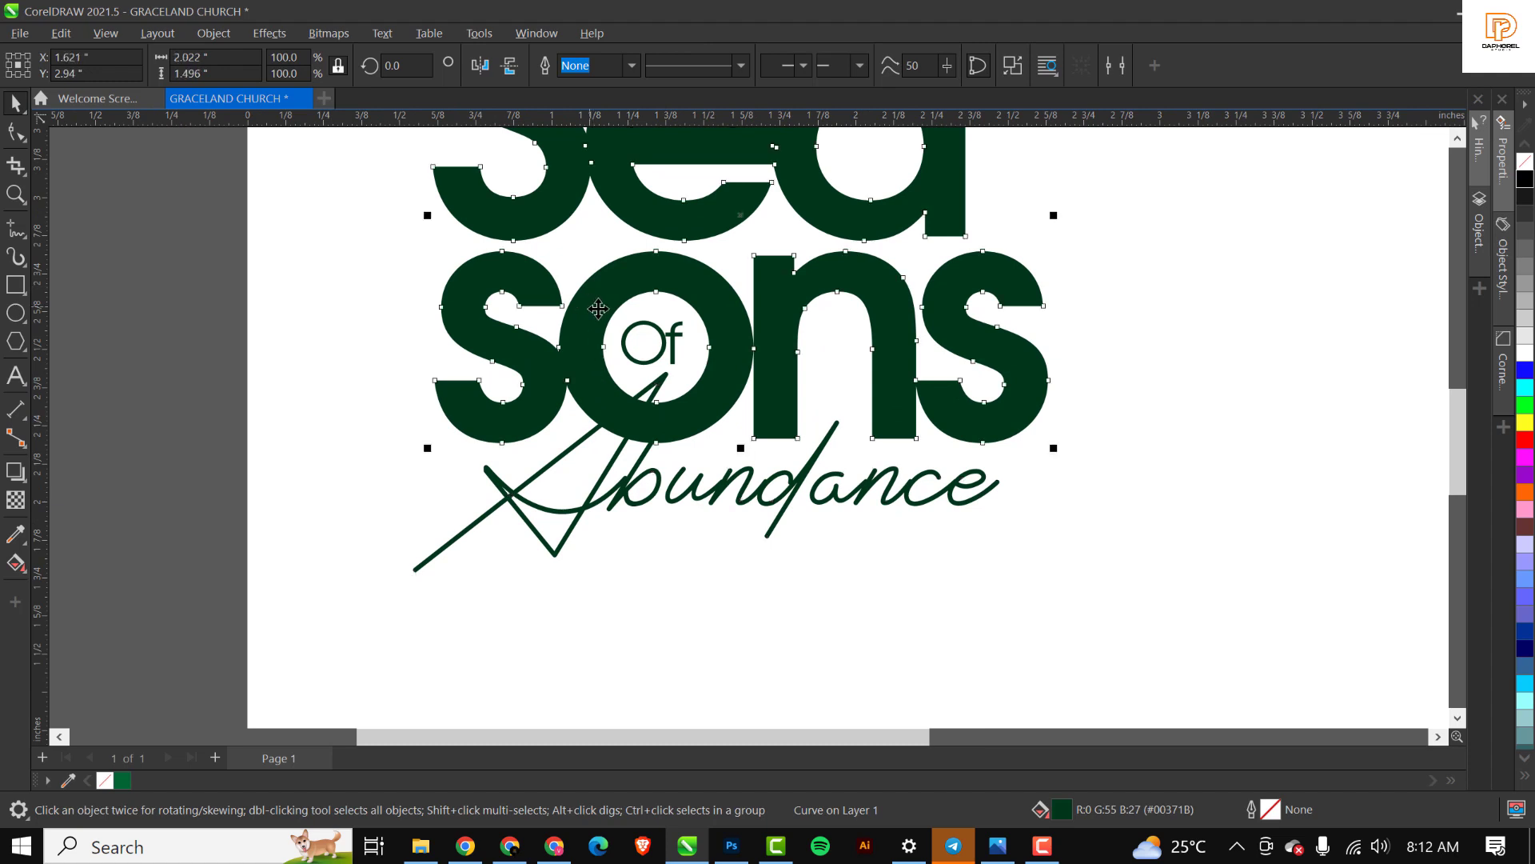
{"action": "scroll", "coordinate": [598, 309], "scroll_direction": "down", "scroll_amount": 1}
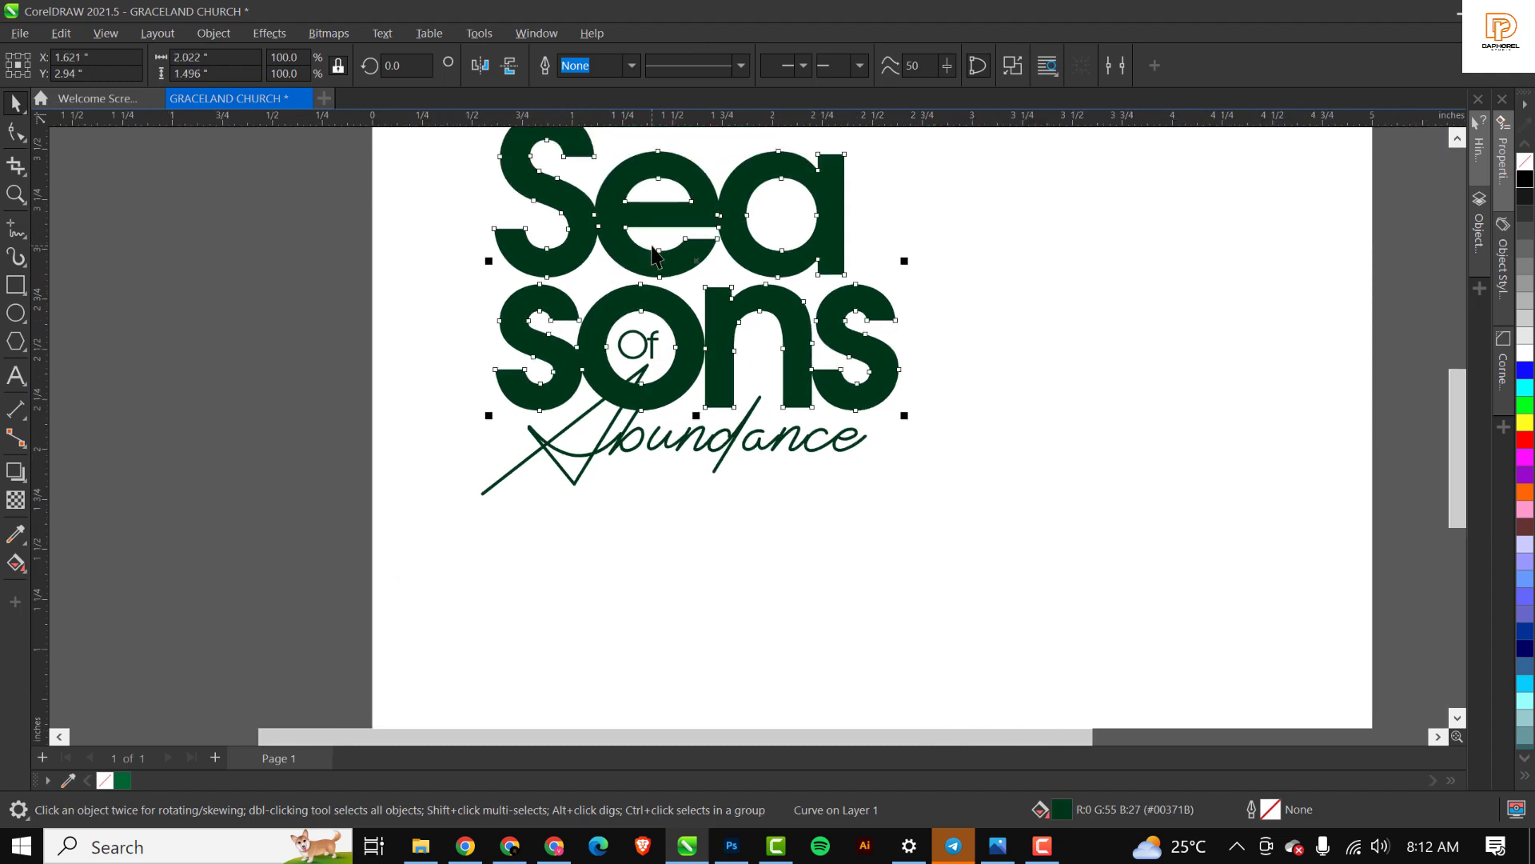
{"action": "left_click", "coordinate": [637, 440], "text": "shift"}
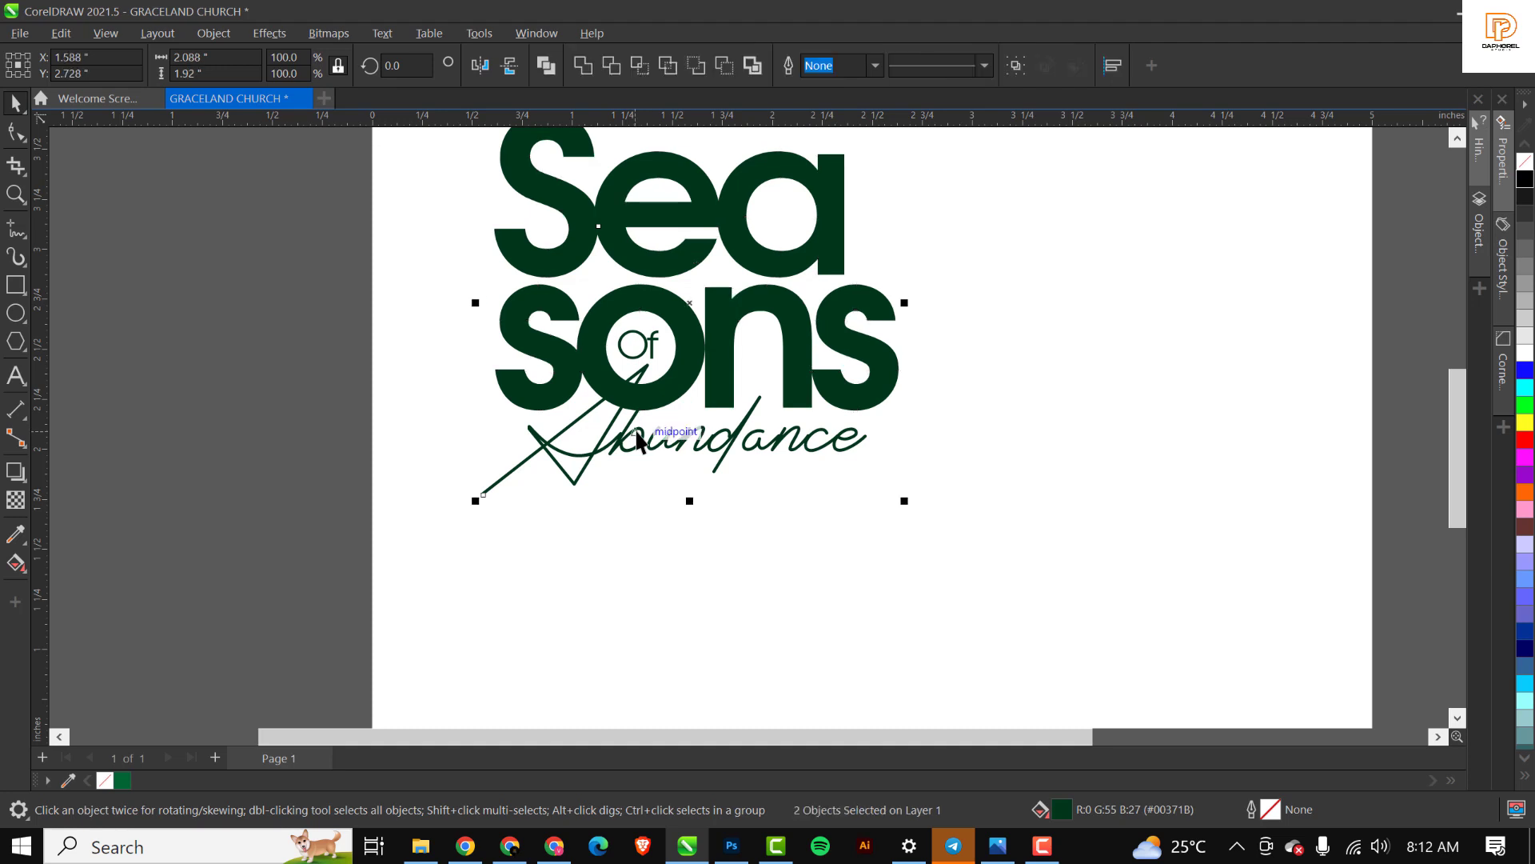
{"action": "left_click", "coordinate": [612, 65]}
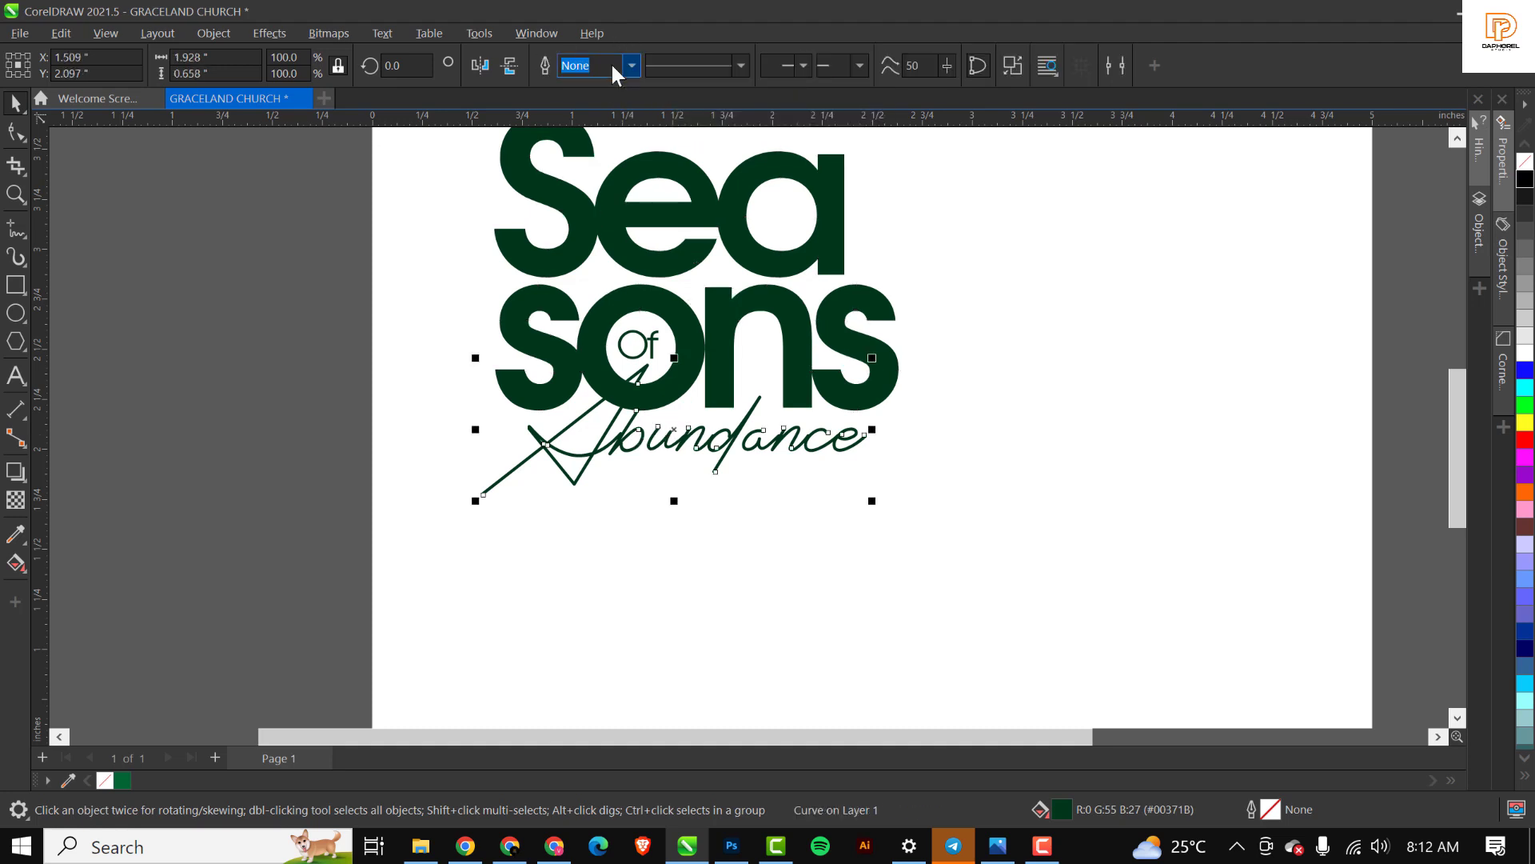
{"action": "left_click", "coordinate": [311, 430]}
Delete the leftover nodes of the A's tip inside the "o" of "sons" from the "Abundance" curve.
{"action": "scroll", "coordinate": [628, 412], "scroll_direction": "up", "scroll_amount": 3}
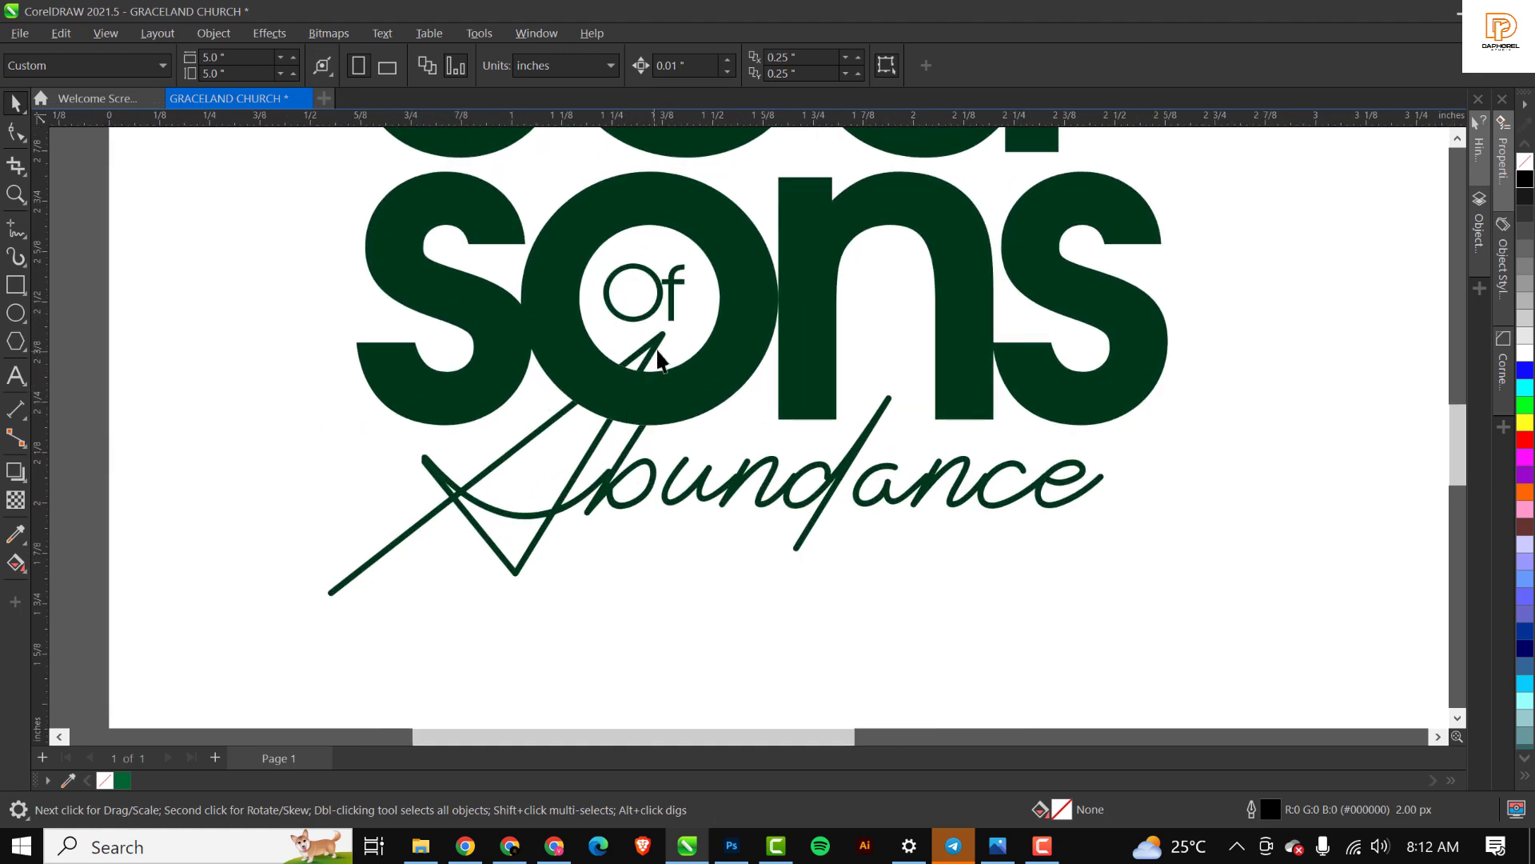
{"action": "left_click", "coordinate": [659, 344]}
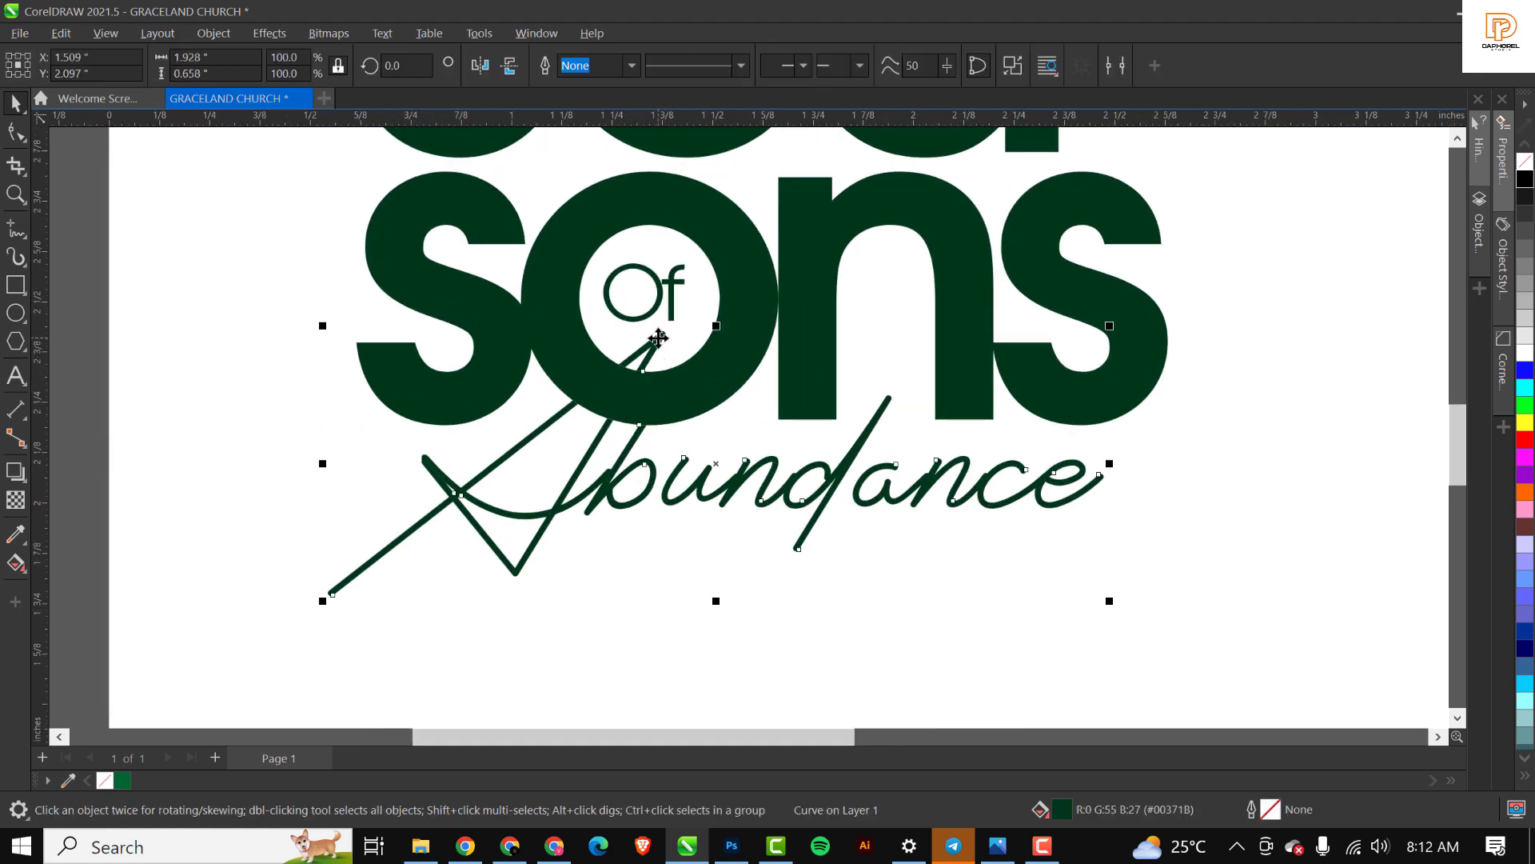
{"action": "key", "text": "F10"}
{"action": "scroll", "coordinate": [640, 344], "scroll_direction": "up", "scroll_amount": 5}
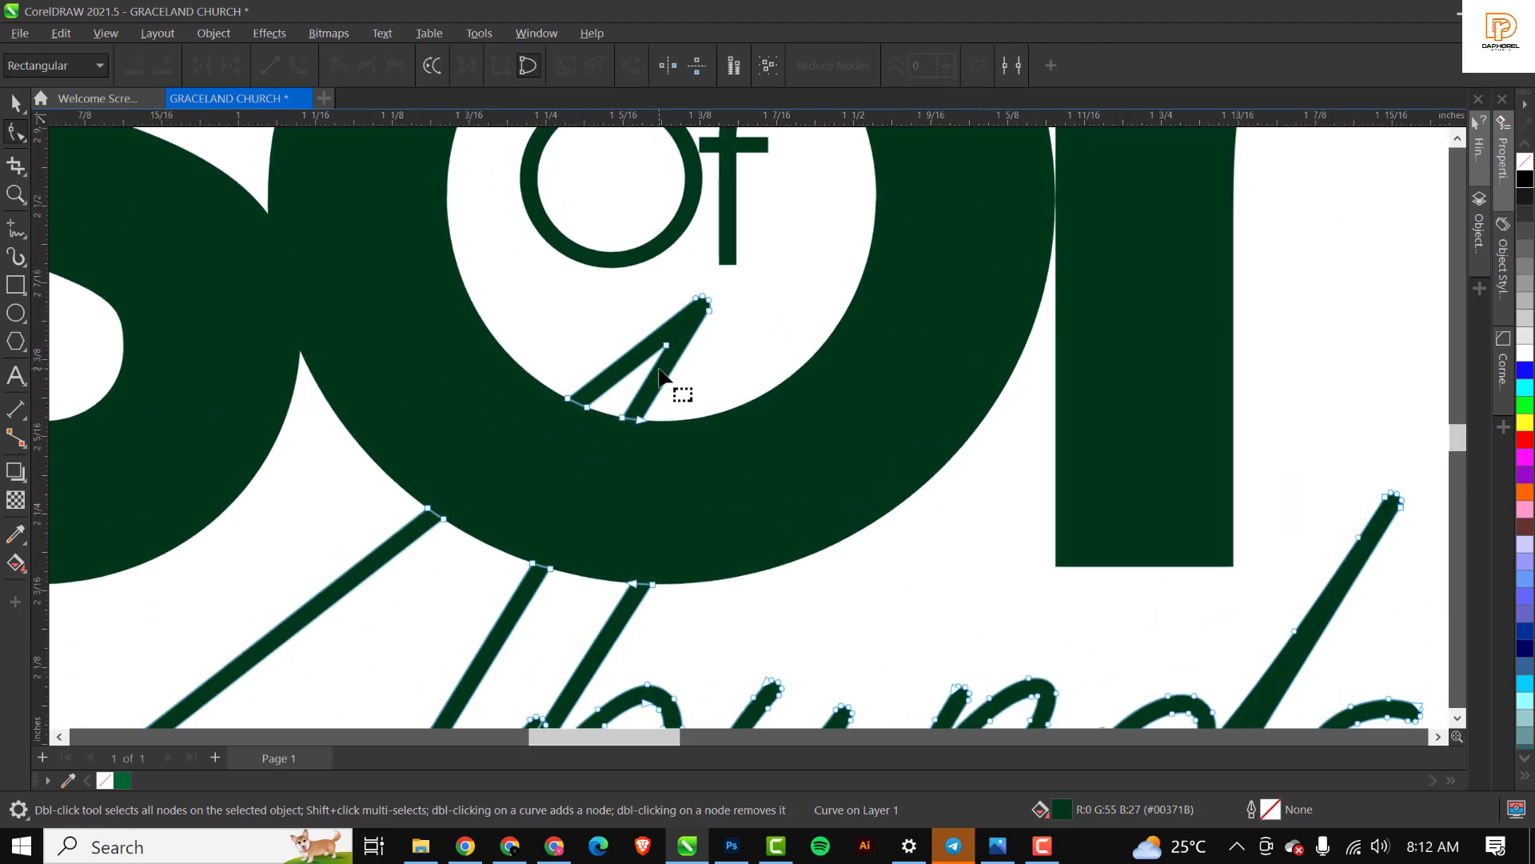
{"action": "scroll", "coordinate": [660, 373], "scroll_direction": "down", "scroll_amount": 2}
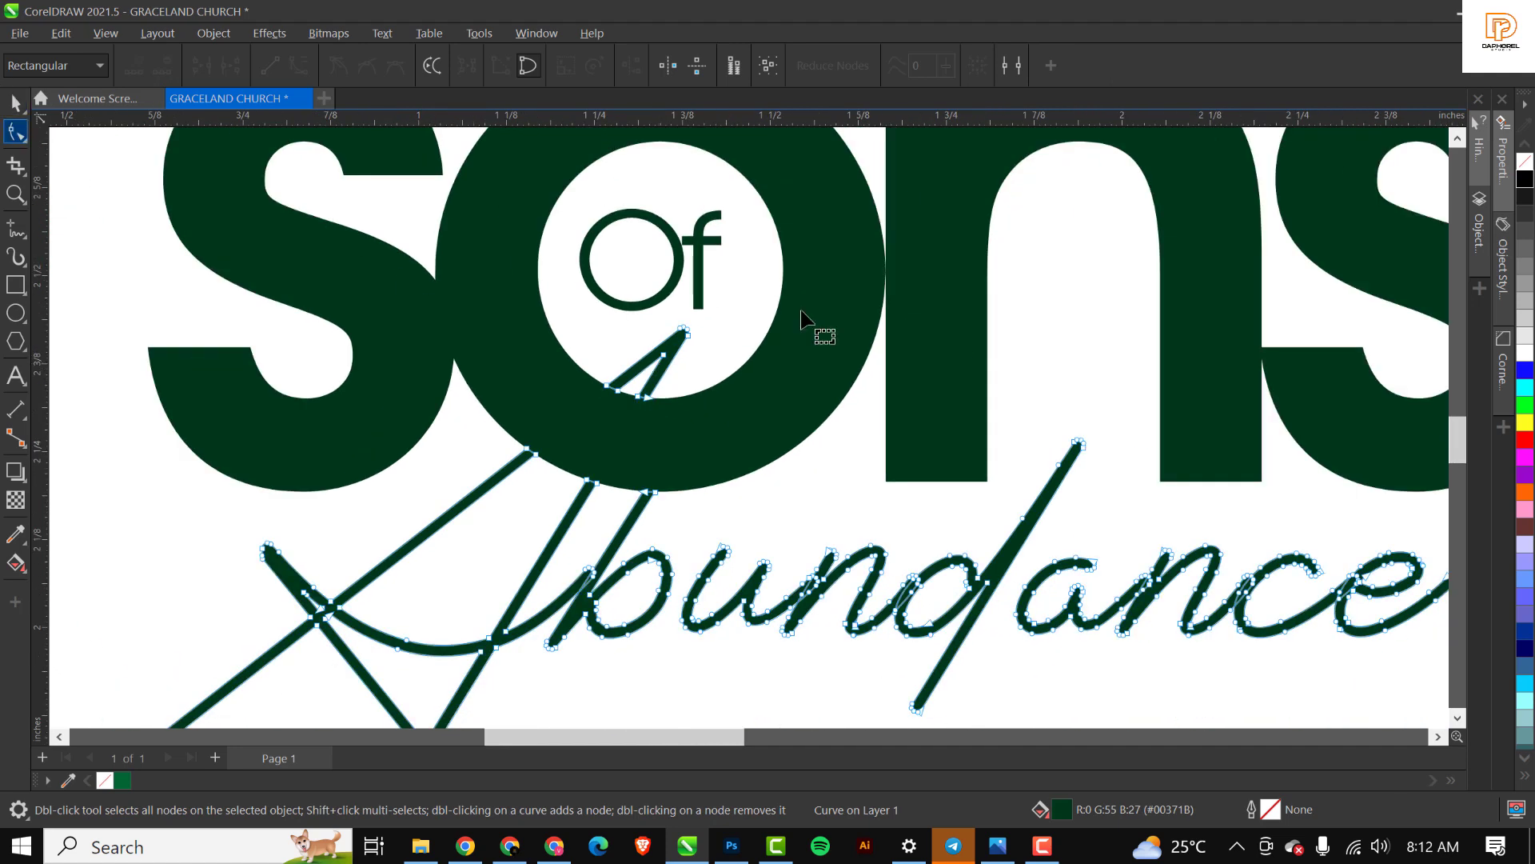
{"action": "left_click_drag", "start_coordinate": [537, 290], "coordinate": [780, 432]}
{"action": "key", "text": "Delete"}
{"action": "scroll", "coordinate": [675, 368], "scroll_direction": "down", "scroll_amount": 2}
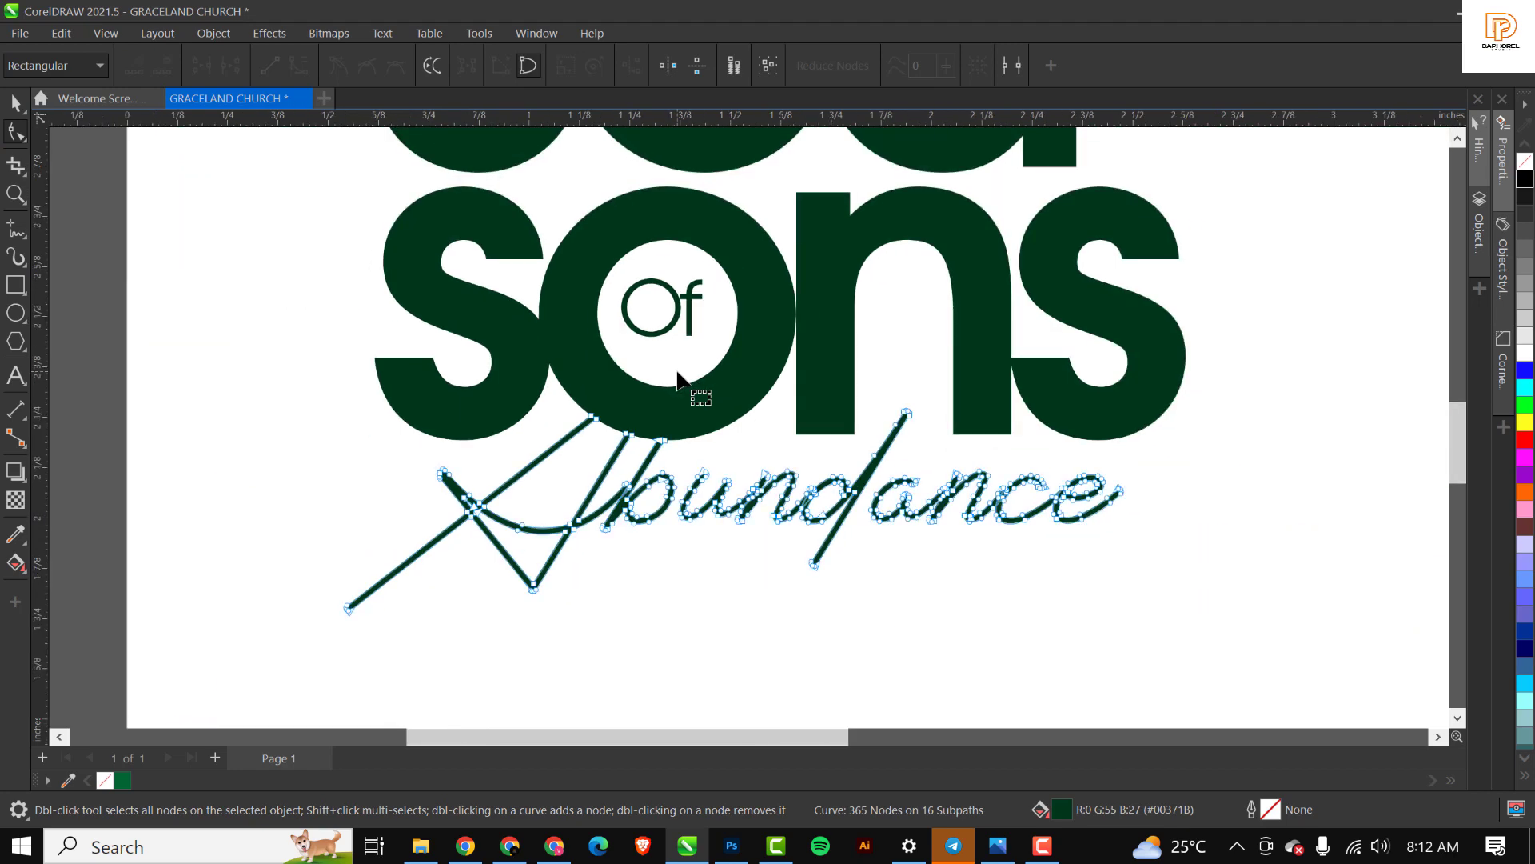
{"action": "key", "text": "space"}
{"action": "scroll", "coordinate": [677, 372], "scroll_direction": "down", "scroll_amount": 2}
{"action": "left_click", "coordinate": [230, 424]}
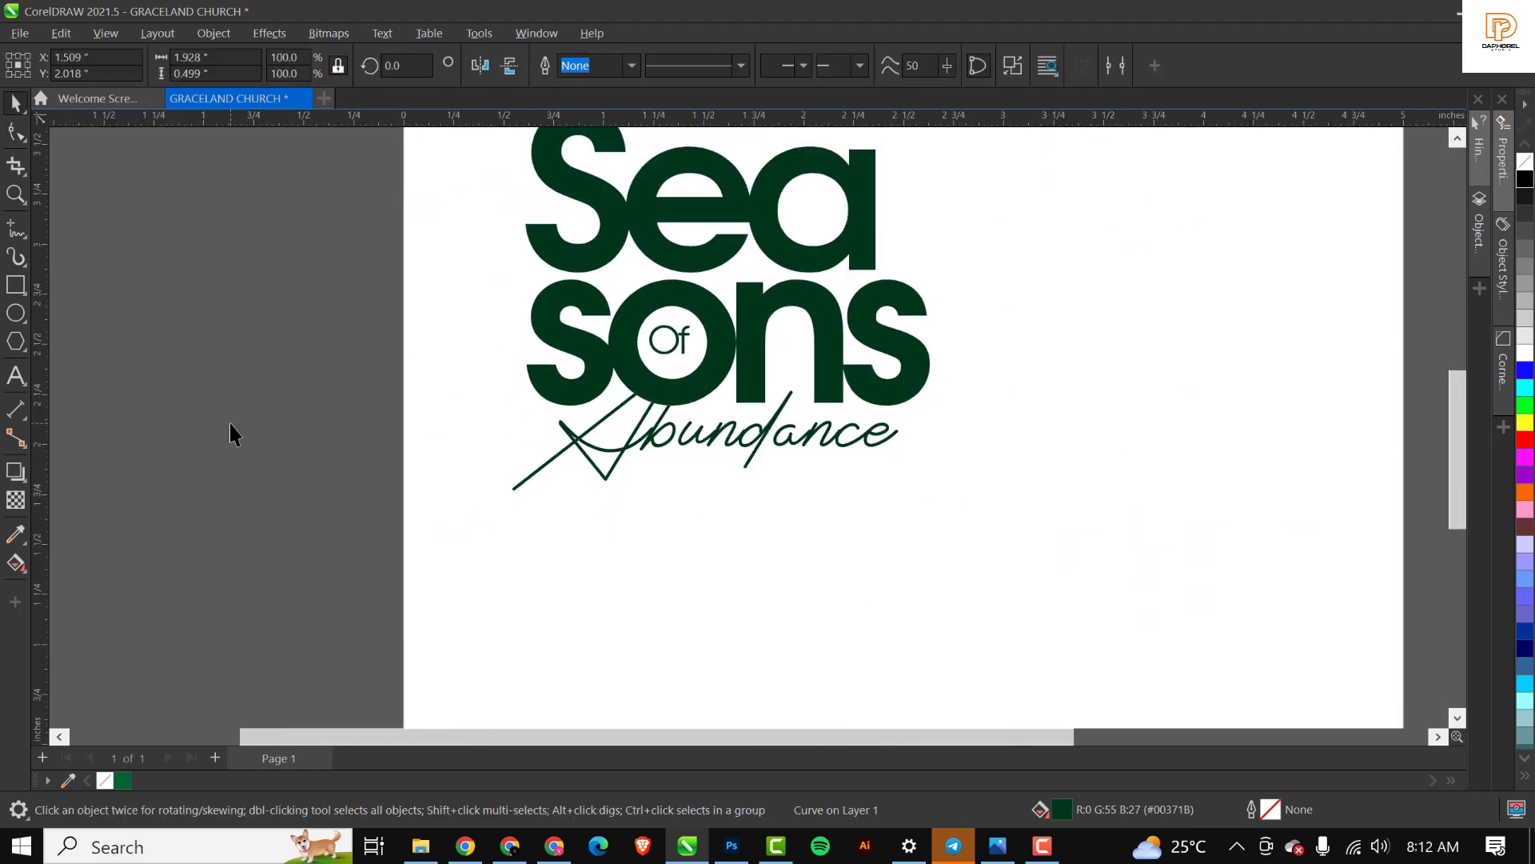
{"action": "scroll", "coordinate": [611, 458], "scroll_direction": "down", "scroll_amount": 1}
{"action": "scroll", "coordinate": [611, 459], "scroll_direction": "up", "scroll_amount": 1}
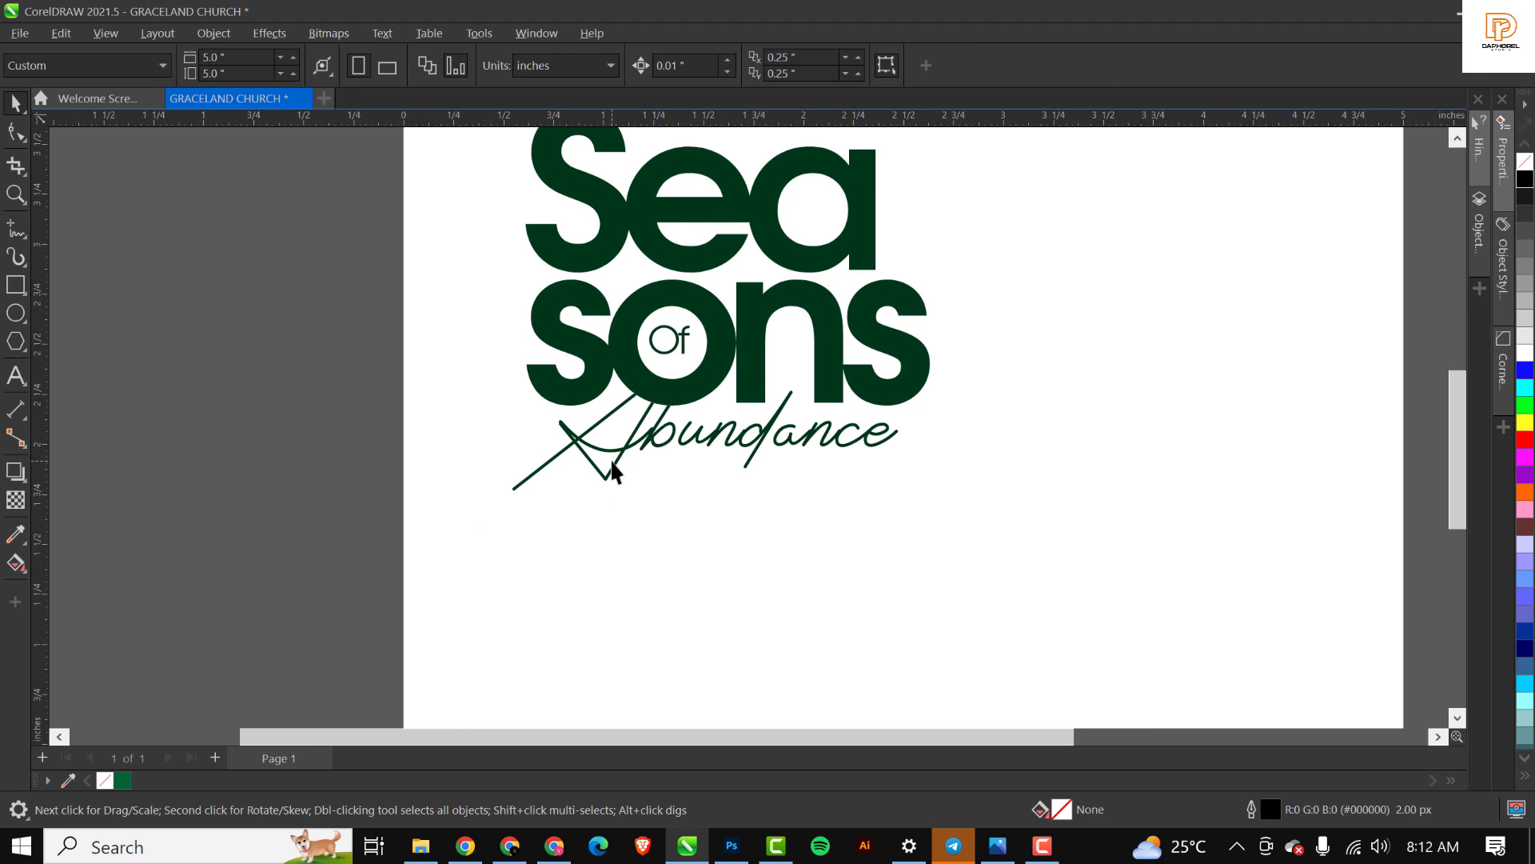
{"action": "key", "text": "shift+F4"}
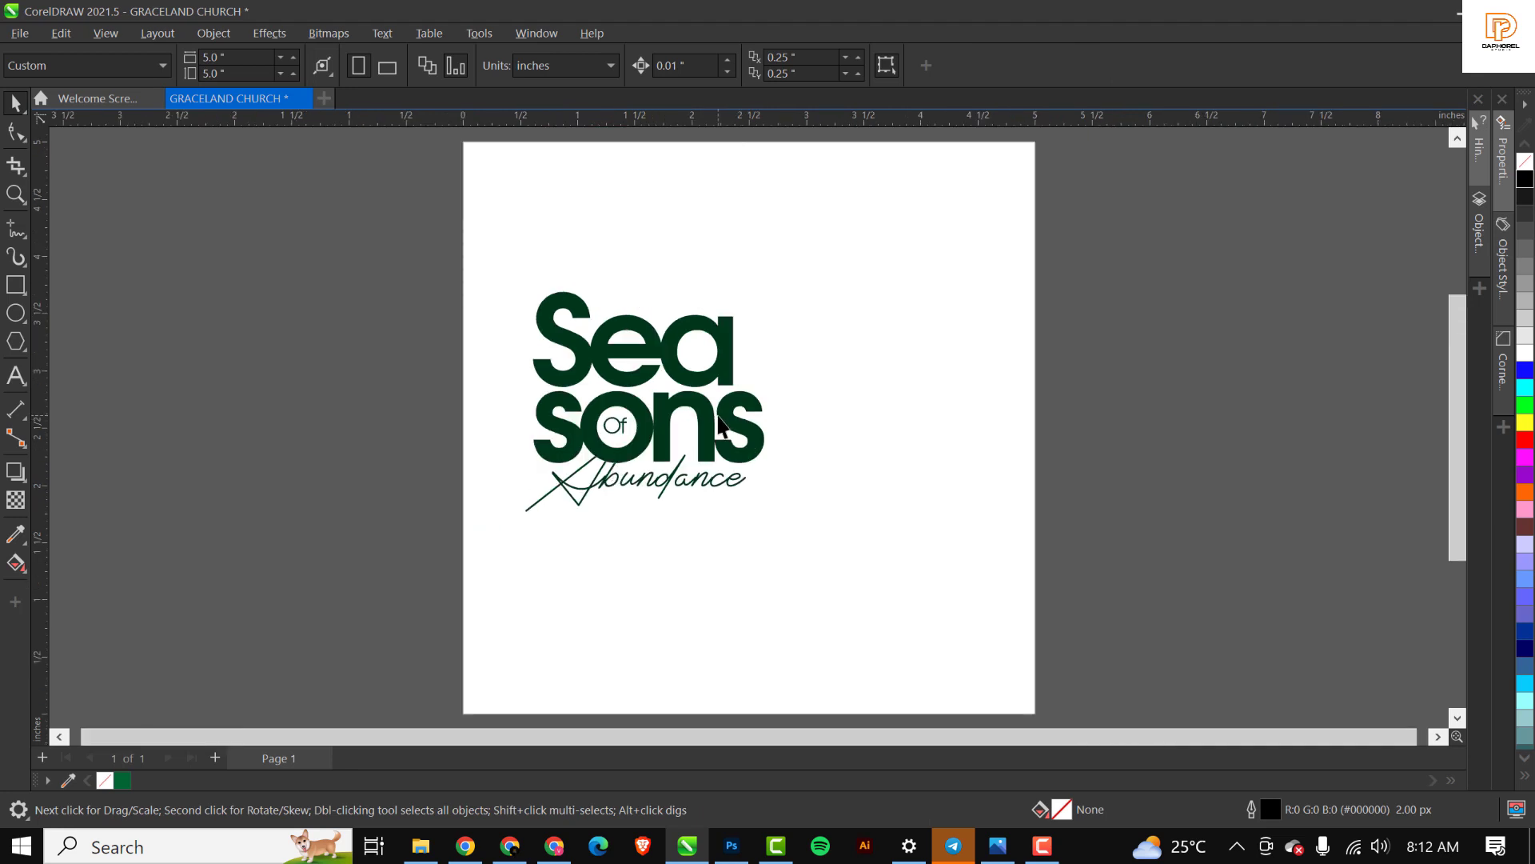
{"action": "left_click", "coordinate": [720, 423]}
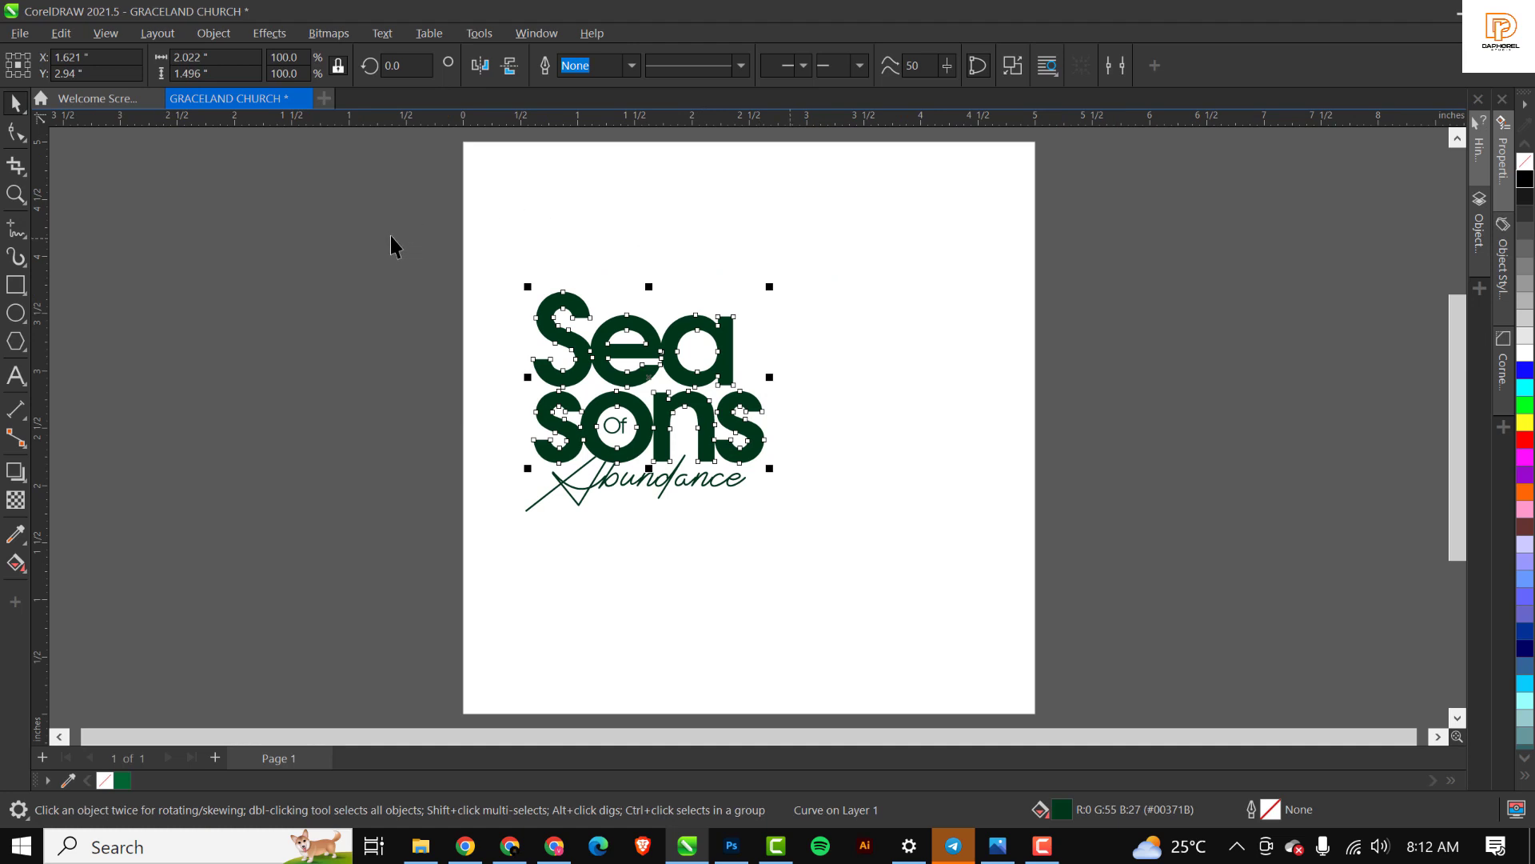
{"action": "left_click", "coordinate": [353, 234]}
{"action": "left_click", "coordinate": [854, 186]}
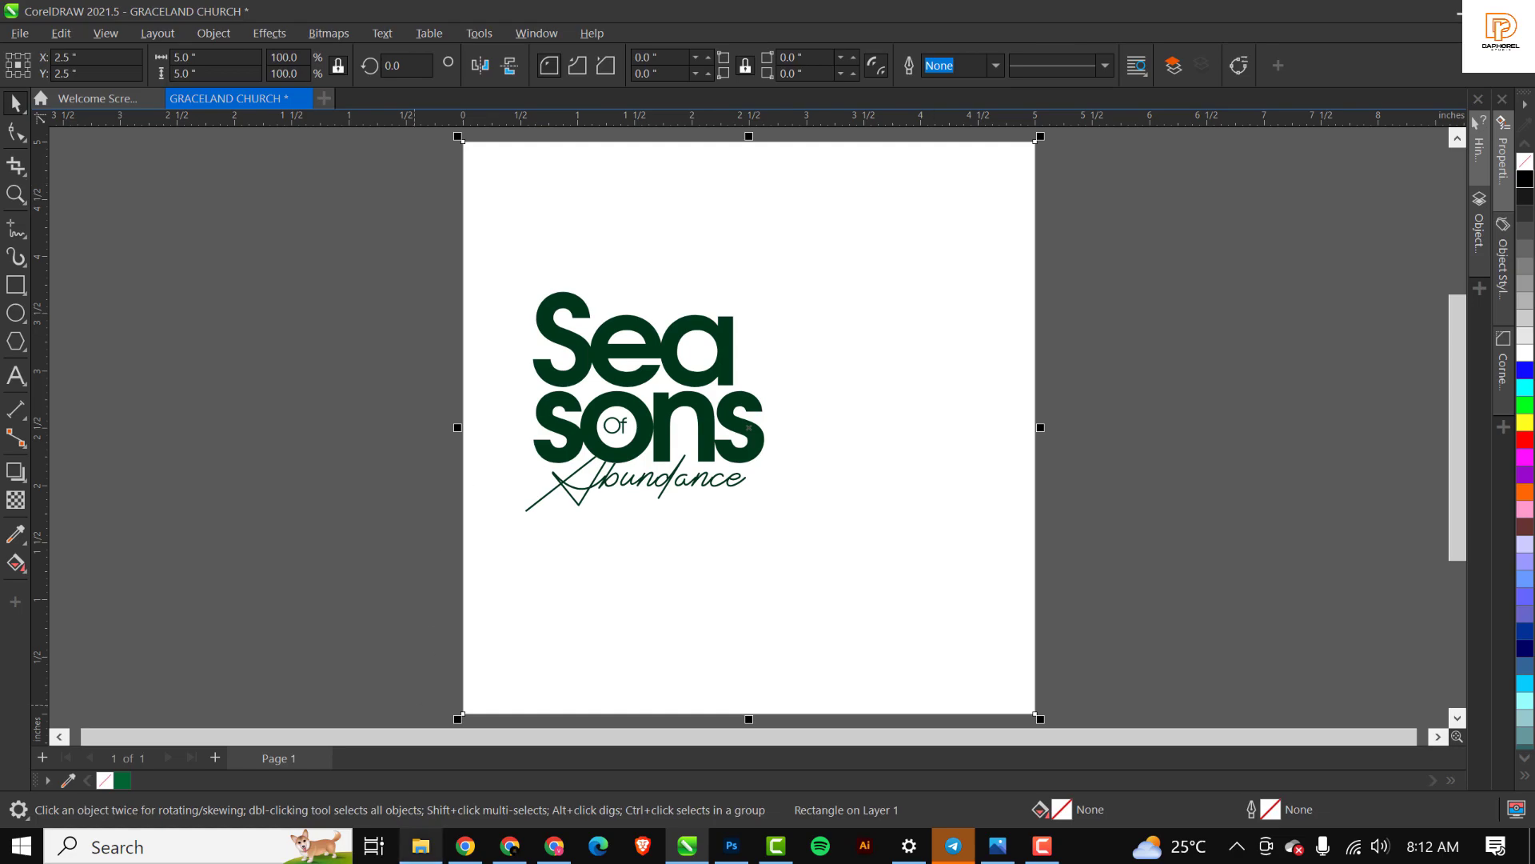
Bring the grundge image from the RESOURCE FILE folder into the CorelDRAW document and place it beside the page, clear of the flyer.
{"action": "left_click", "coordinate": [420, 850]}
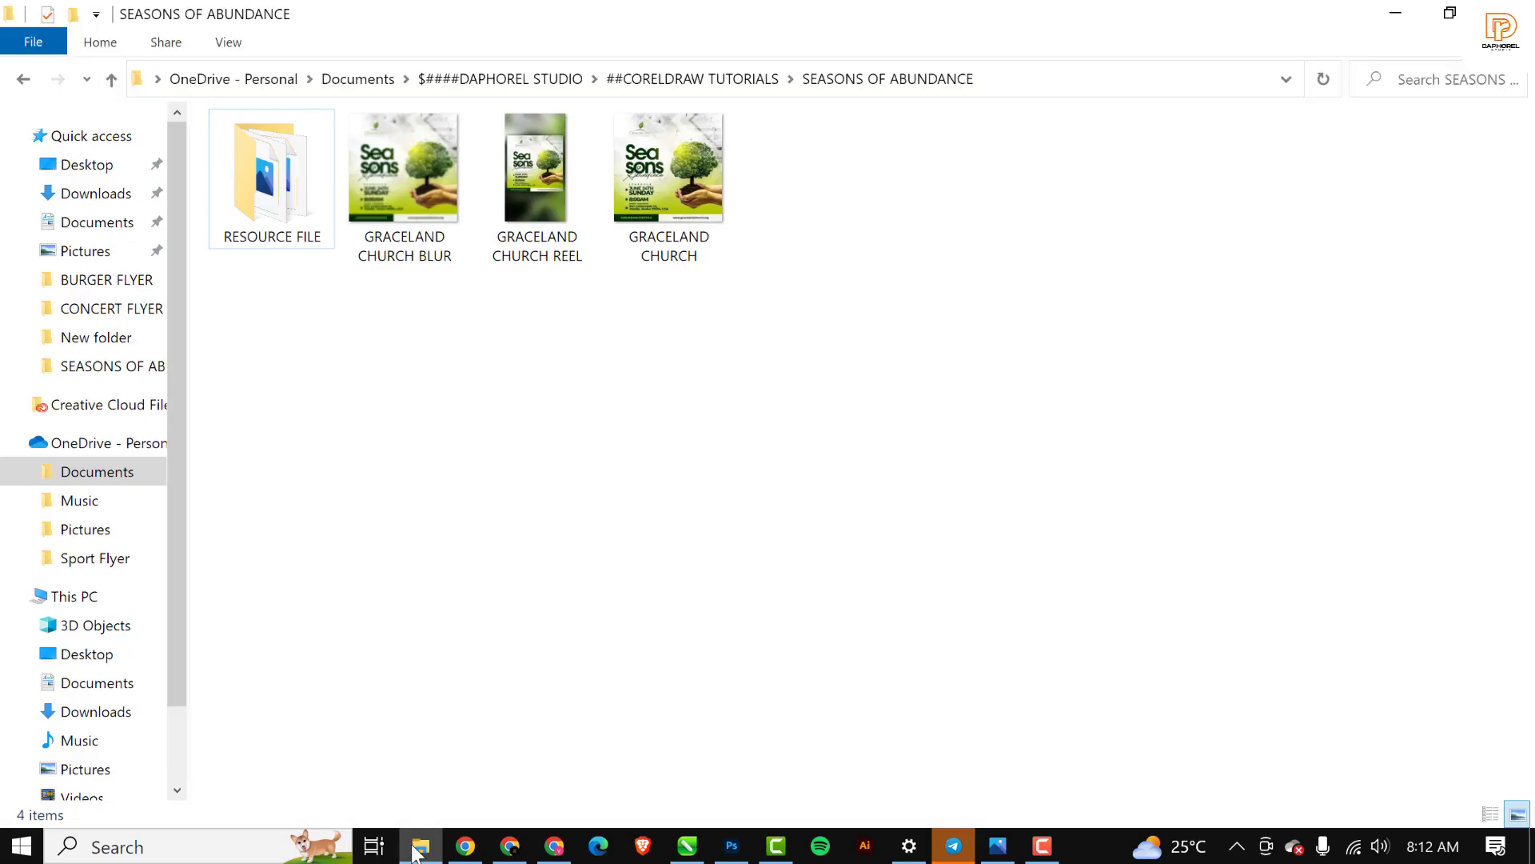
{"action": "double_click", "coordinate": [283, 168]}
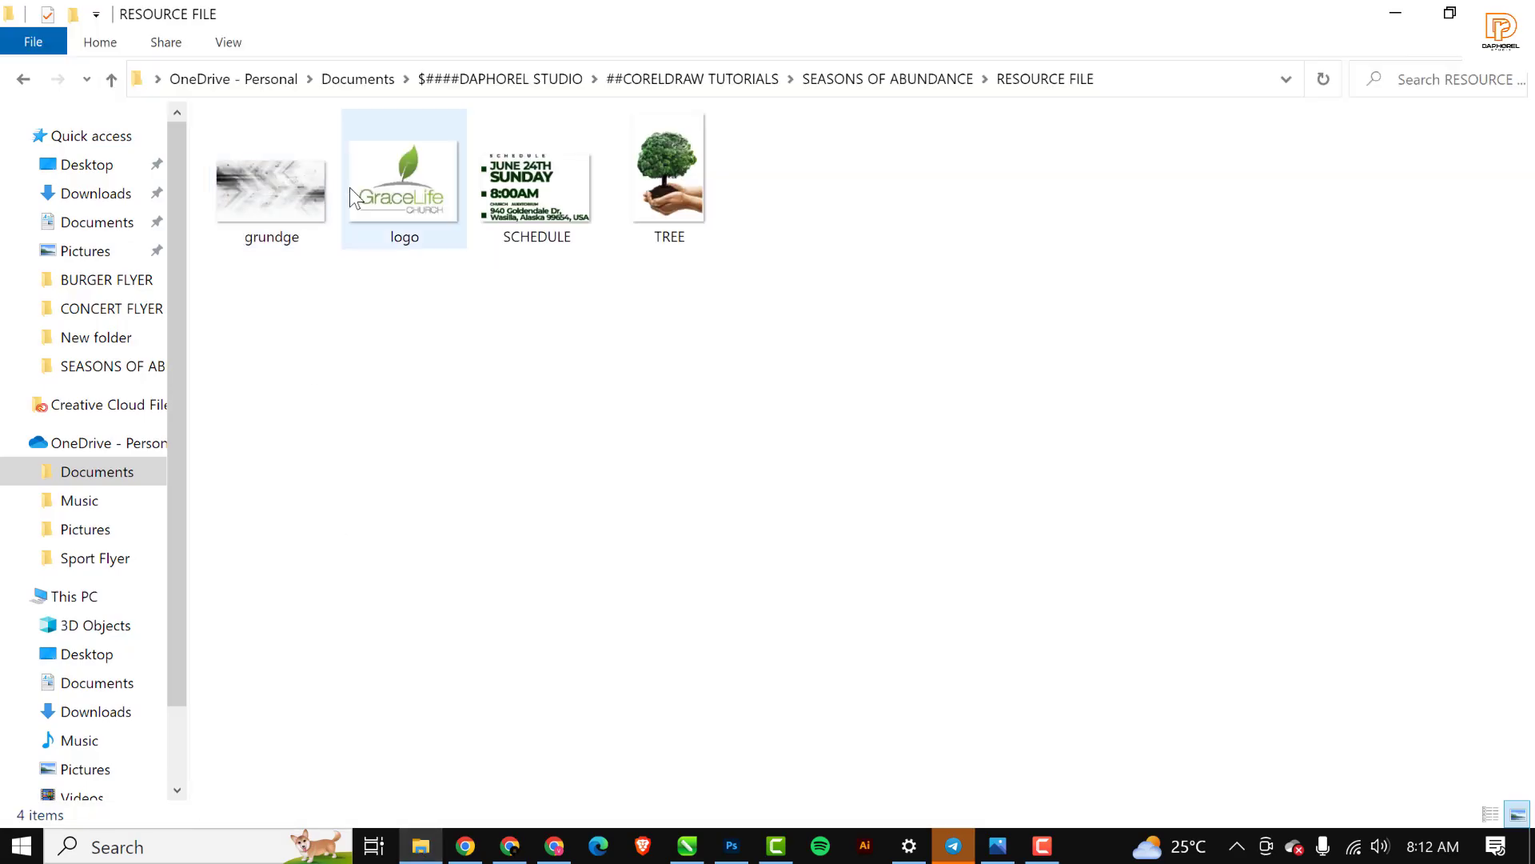
{"action": "left_click", "coordinate": [301, 168]}
{"action": "left_click_drag", "start_coordinate": [299, 167], "coordinate": [330, 375]}
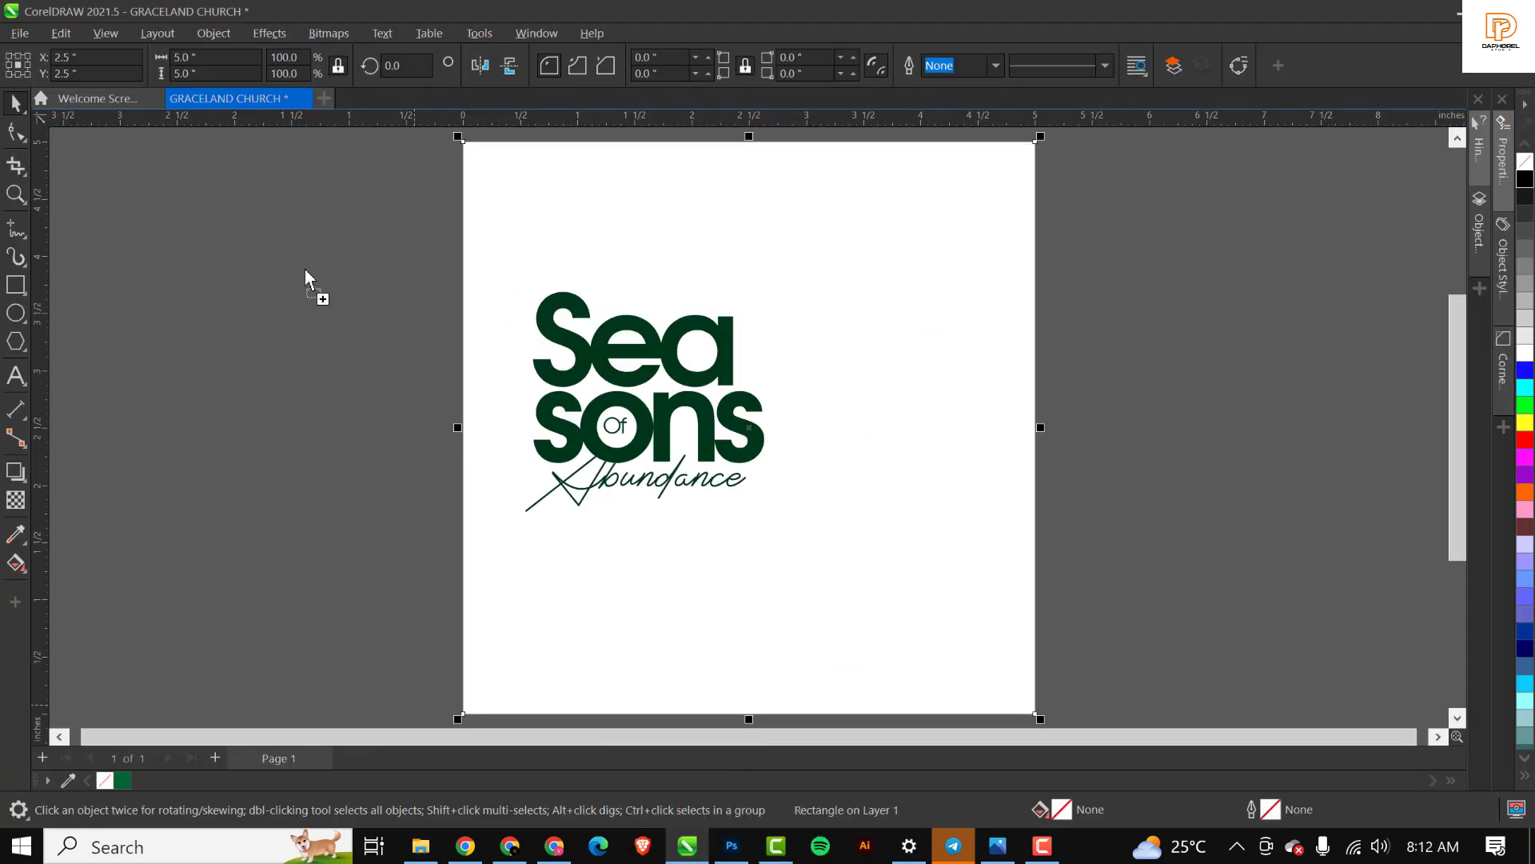
{"action": "left_click_drag", "start_coordinate": [305, 268], "coordinate": [305, 270]}
{"action": "scroll", "coordinate": [324, 271], "scroll_direction": "down", "scroll_amount": 5}
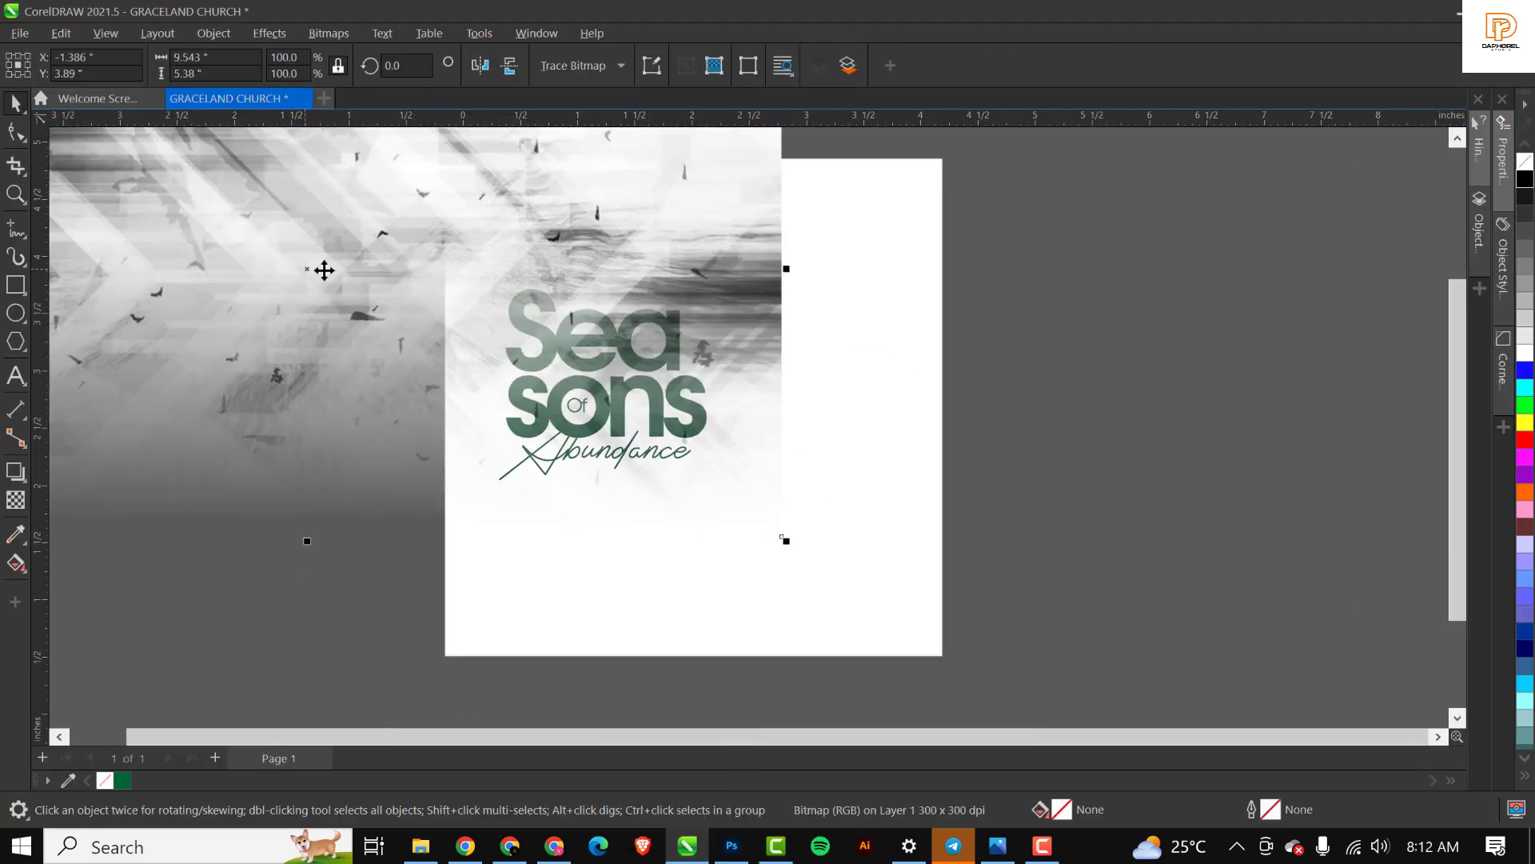
{"action": "left_click_drag", "start_coordinate": [421, 287], "coordinate": [790, 387]}
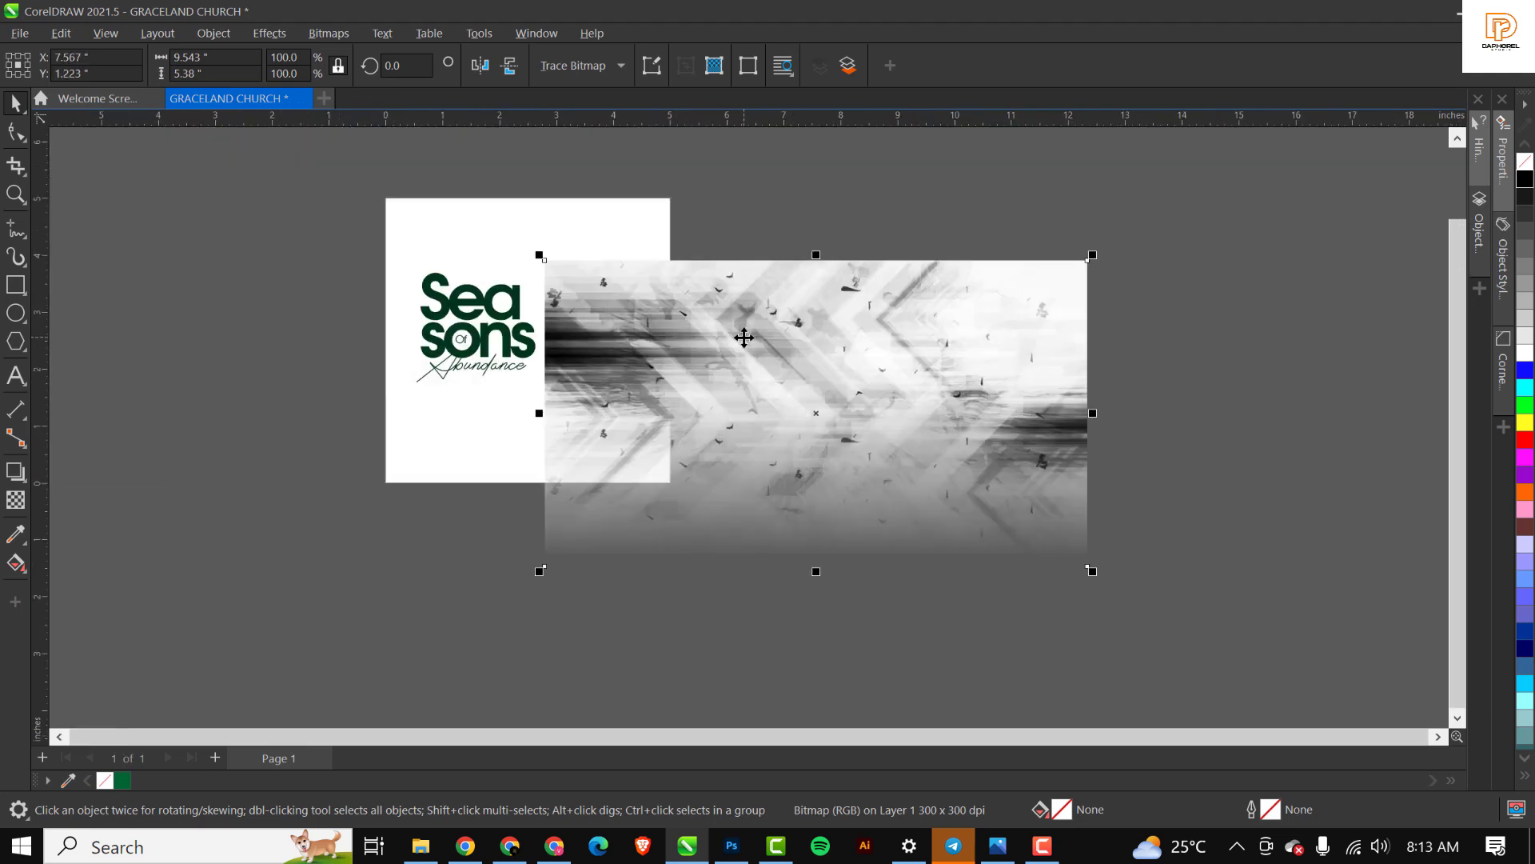
{"action": "left_click_drag", "start_coordinate": [766, 361], "coordinate": [996, 413]}
{"action": "left_click", "coordinate": [593, 267]}
{"action": "left_click_drag", "start_coordinate": [618, 270], "coordinate": [443, 251]}
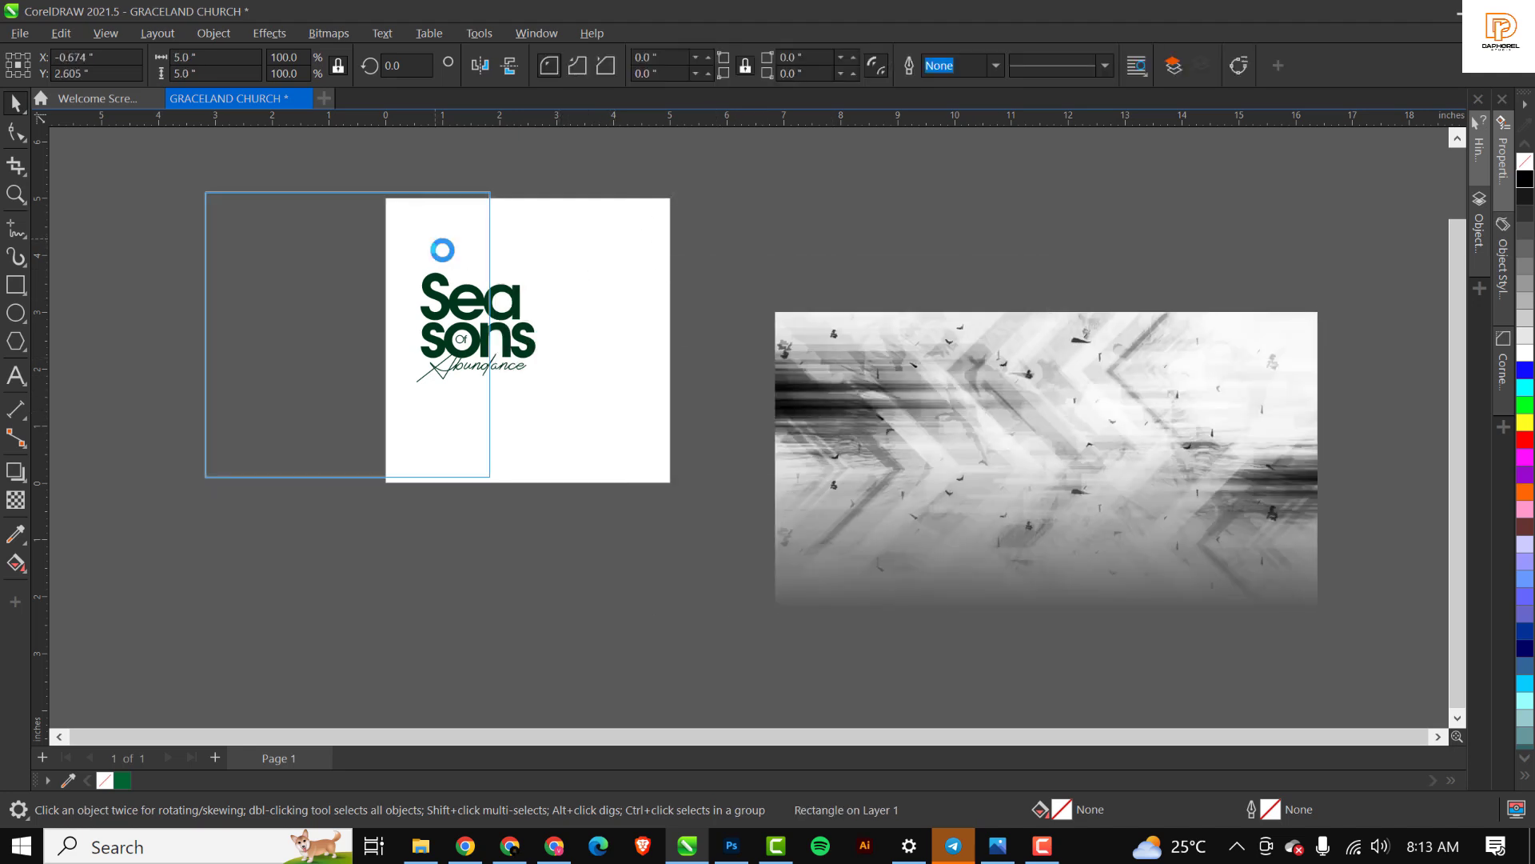
{"action": "key", "text": "ctrl+z"}
Fill the 5 by 5 inch background rectangle with white, keeping it aligned to the page.
{"action": "left_click", "coordinate": [1170, 424]}
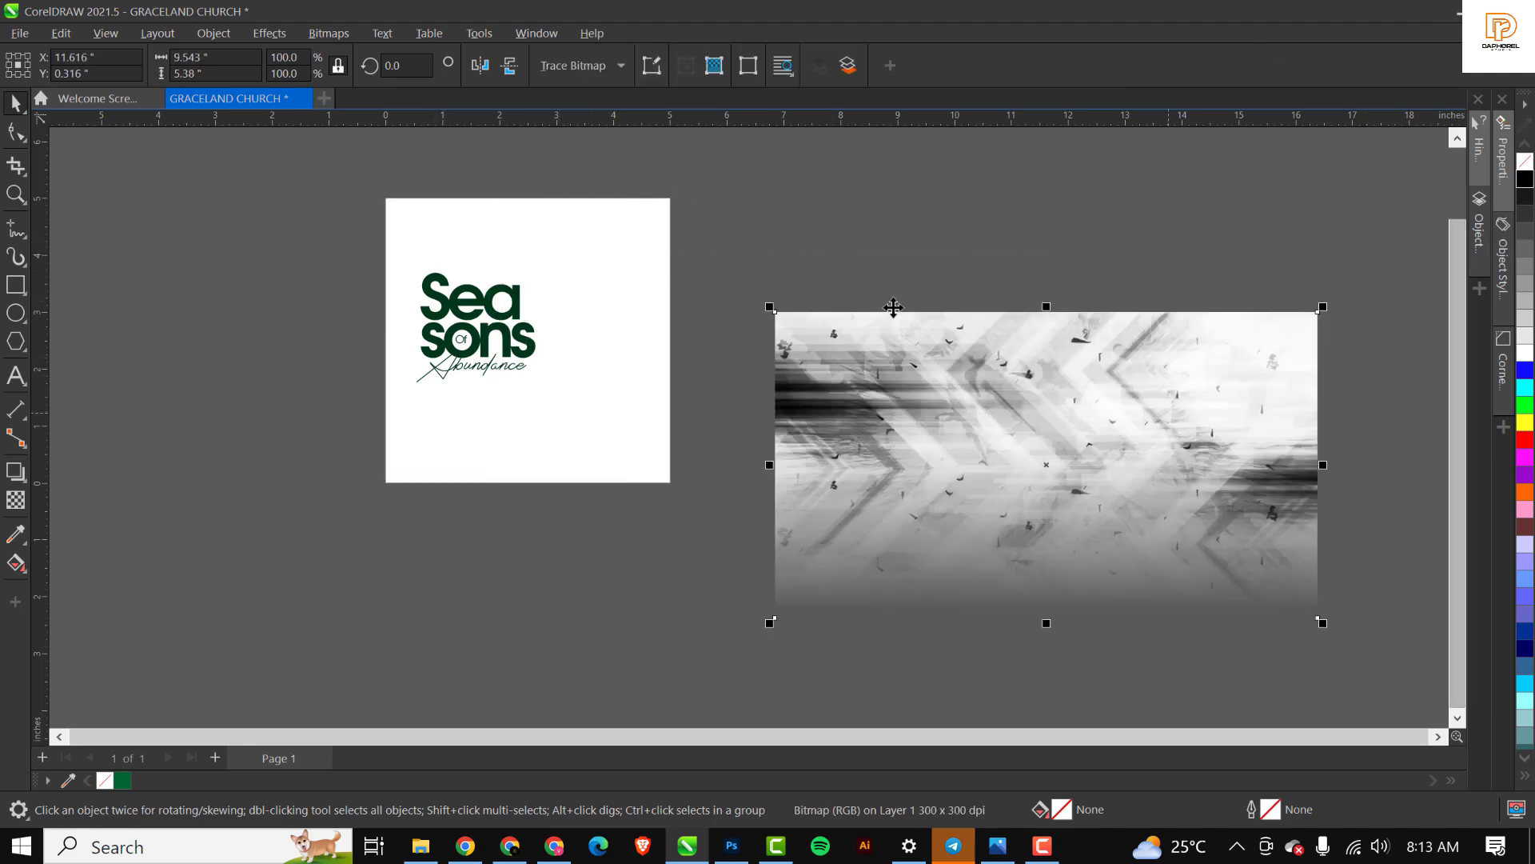
{"action": "left_click", "coordinate": [605, 248]}
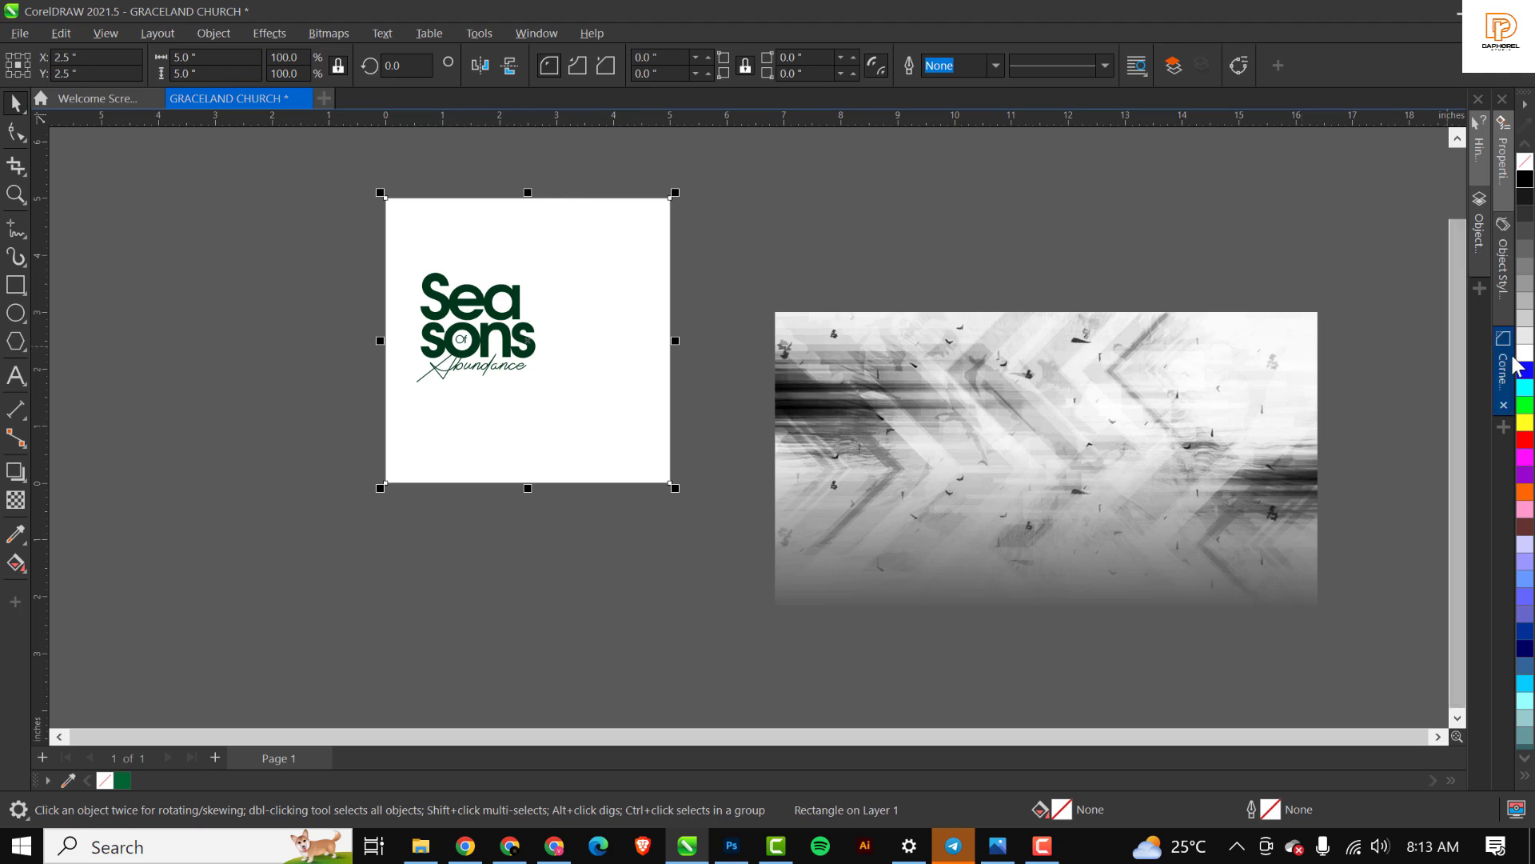
{"action": "left_click_drag", "start_coordinate": [503, 238], "coordinate": [376, 240]}
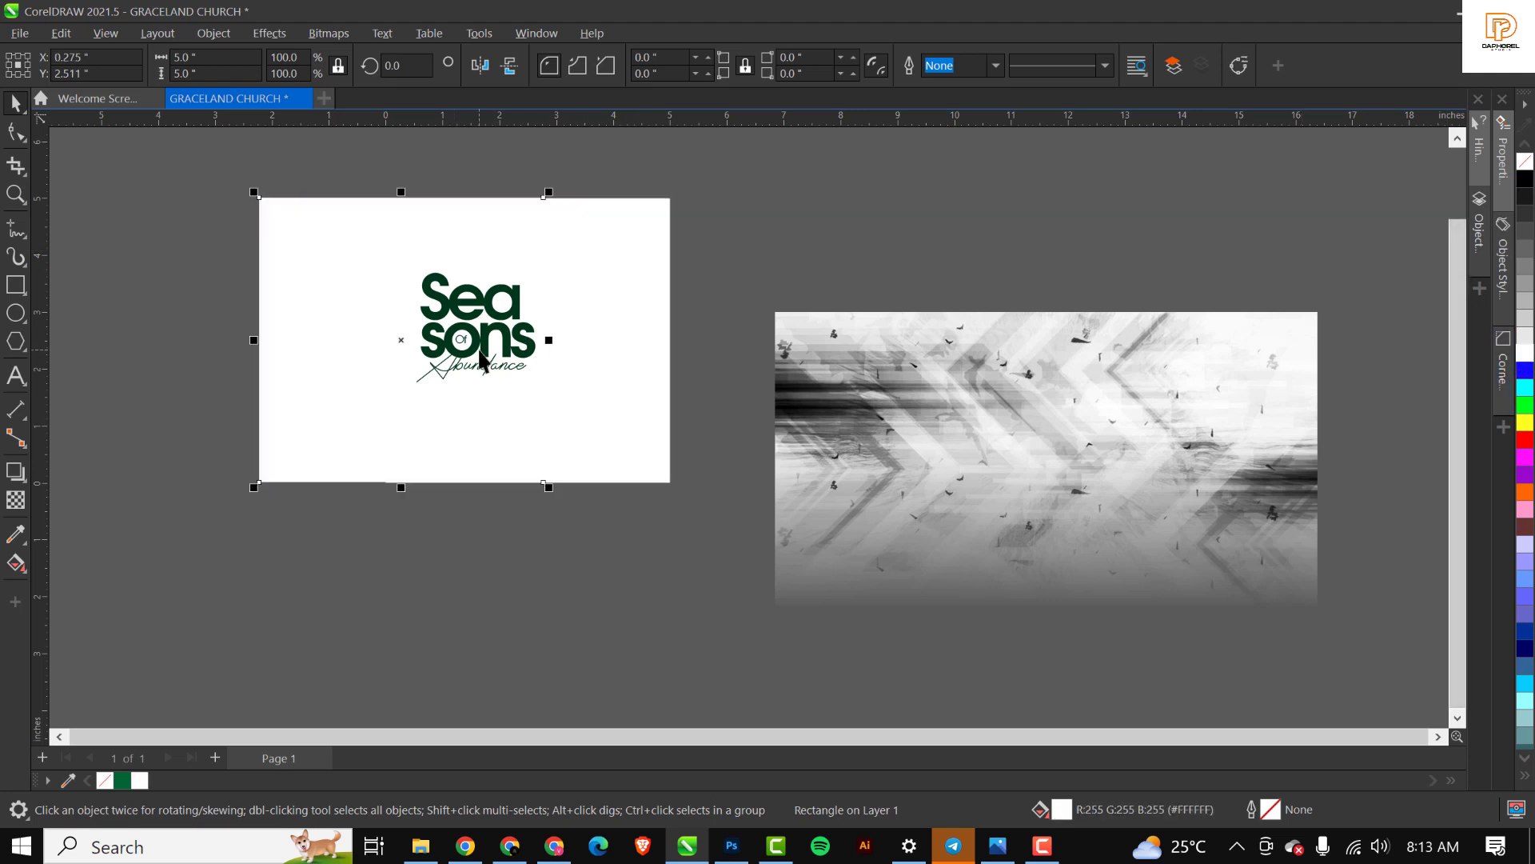
{"action": "key", "text": "ctrl+z"}
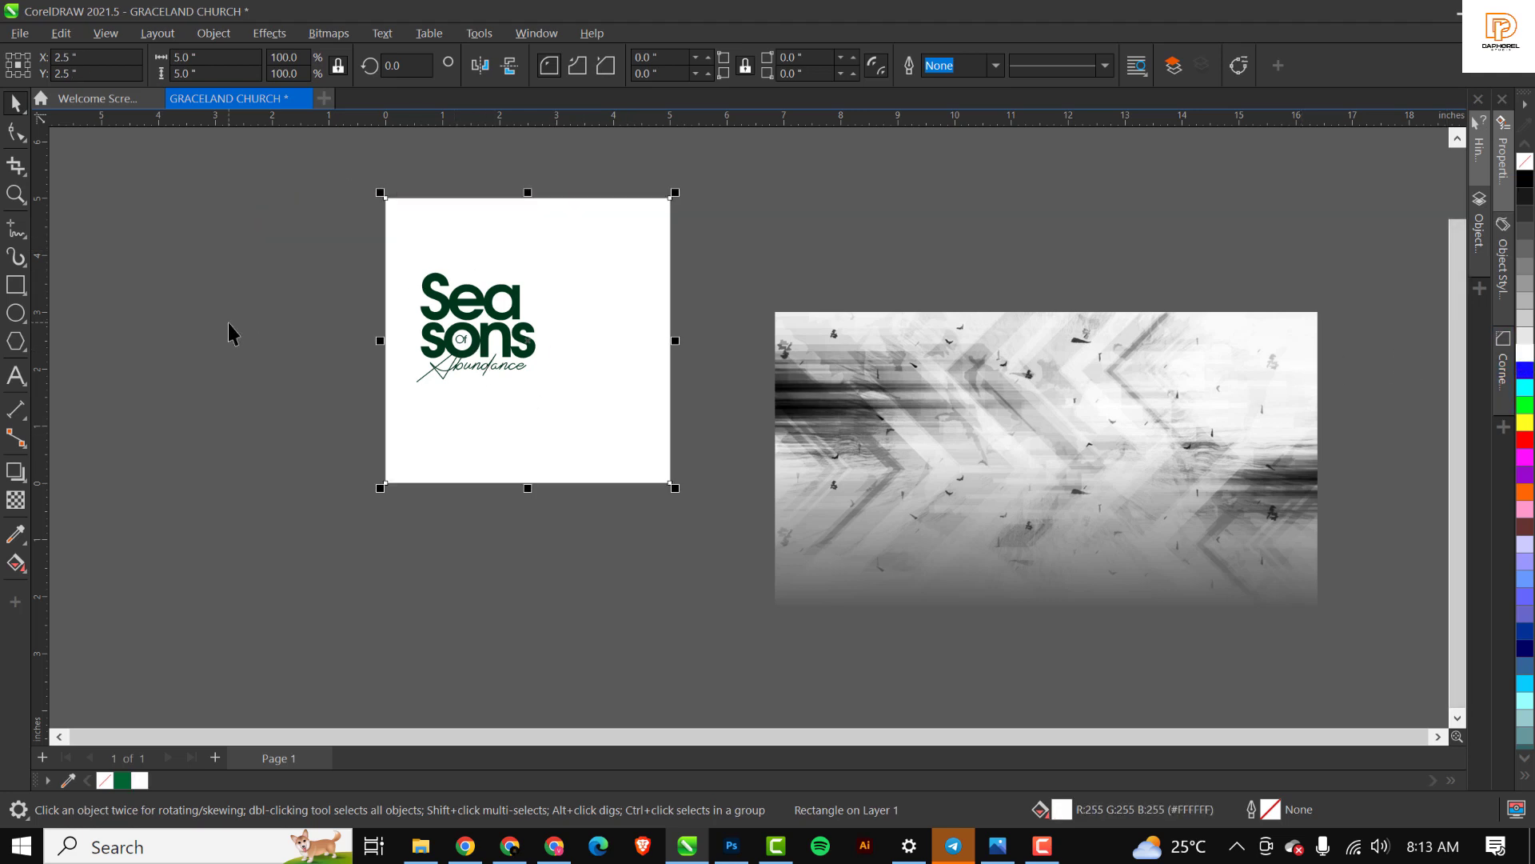
PowerClip the grunge image inside the white background rectangle.
{"action": "key", "text": "F4"}
{"action": "left_click", "coordinate": [738, 360]}
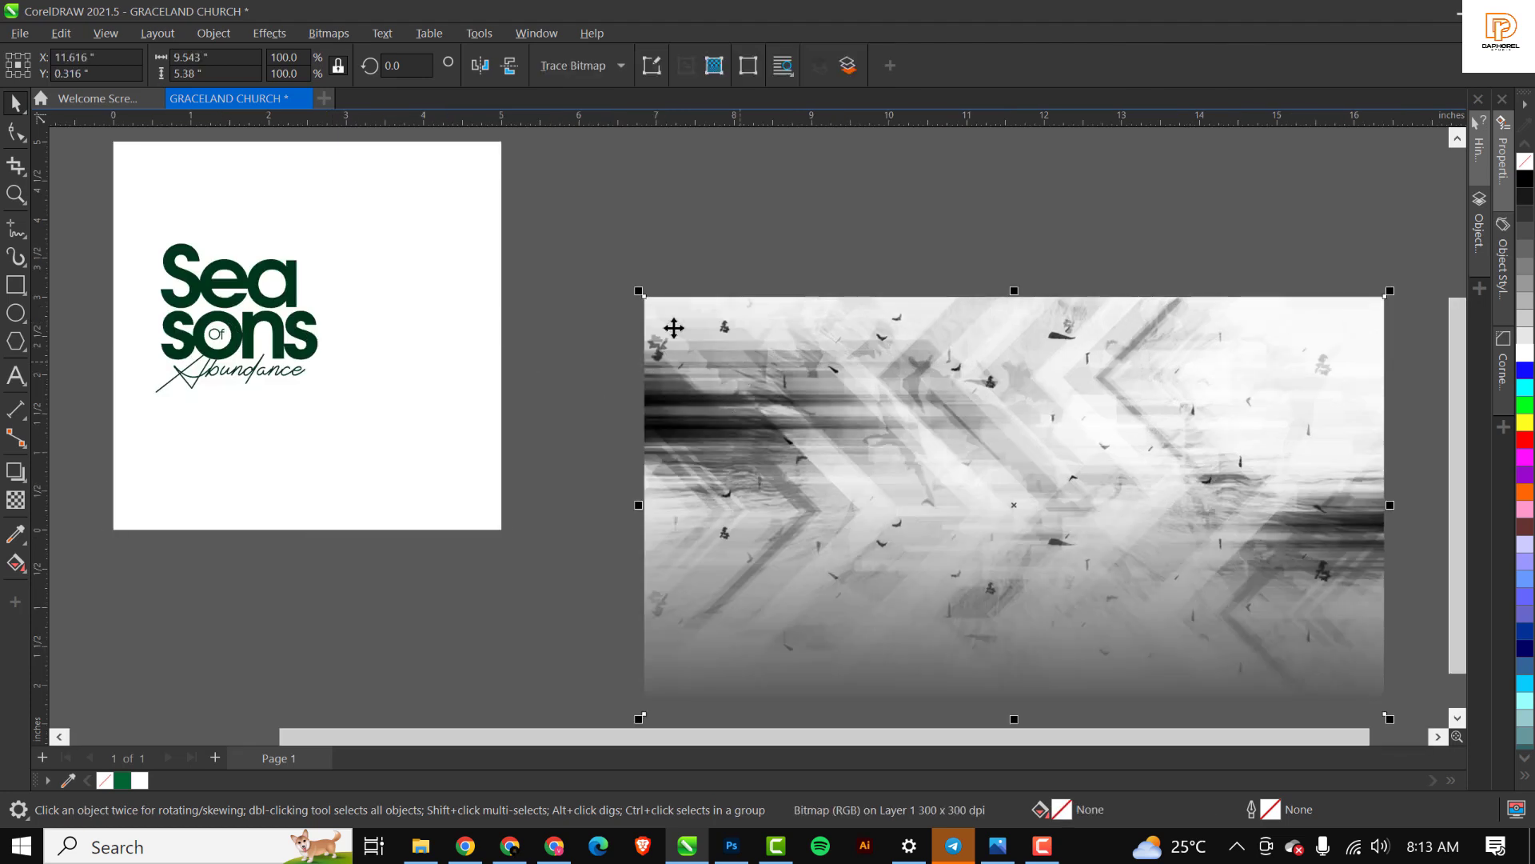
{"action": "right_click", "coordinate": [755, 352]}
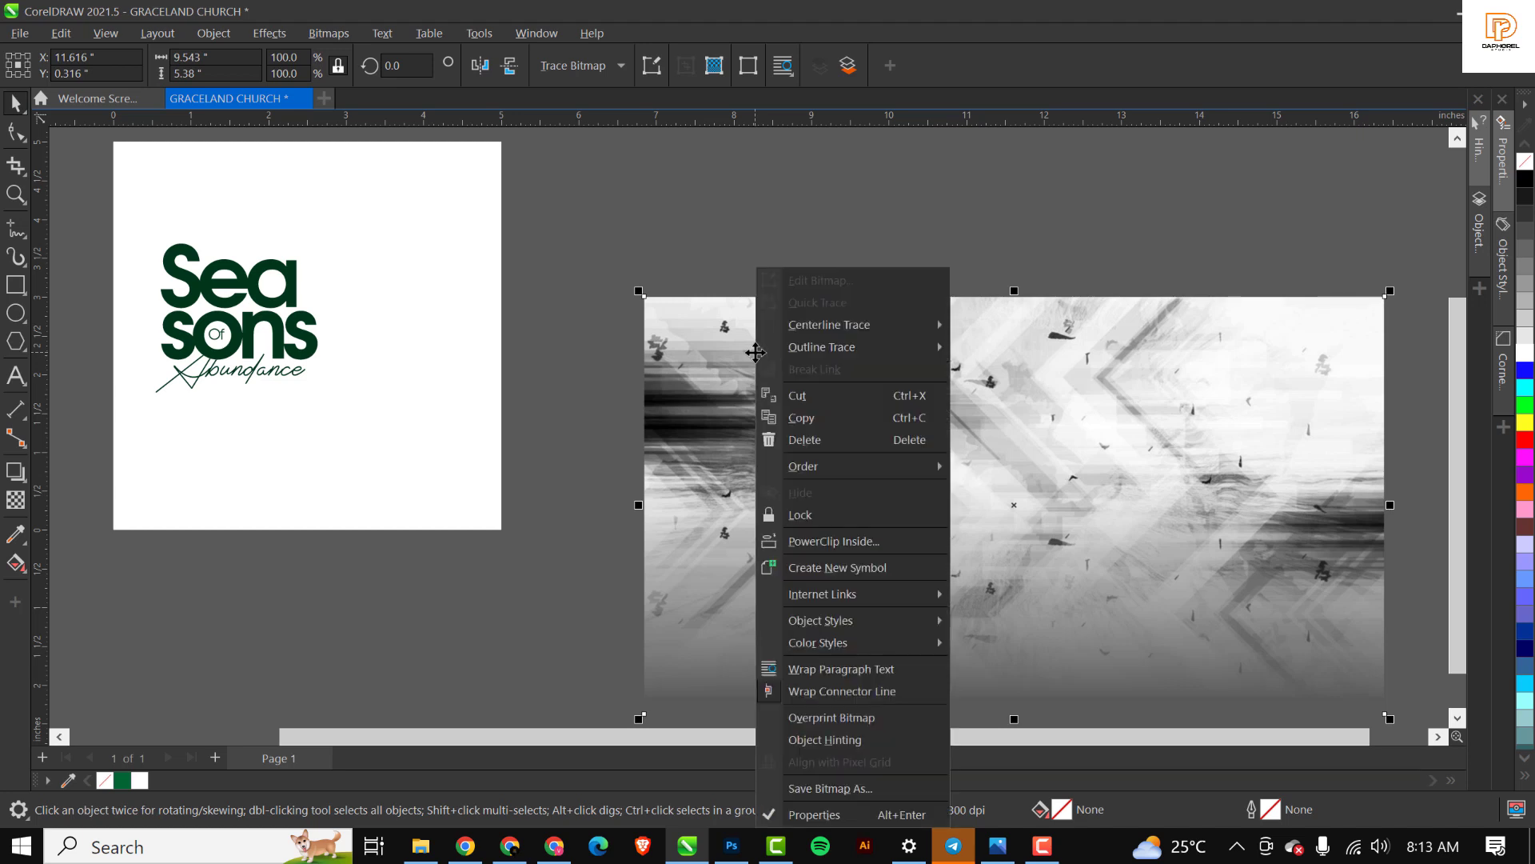
{"action": "left_click", "coordinate": [796, 541]}
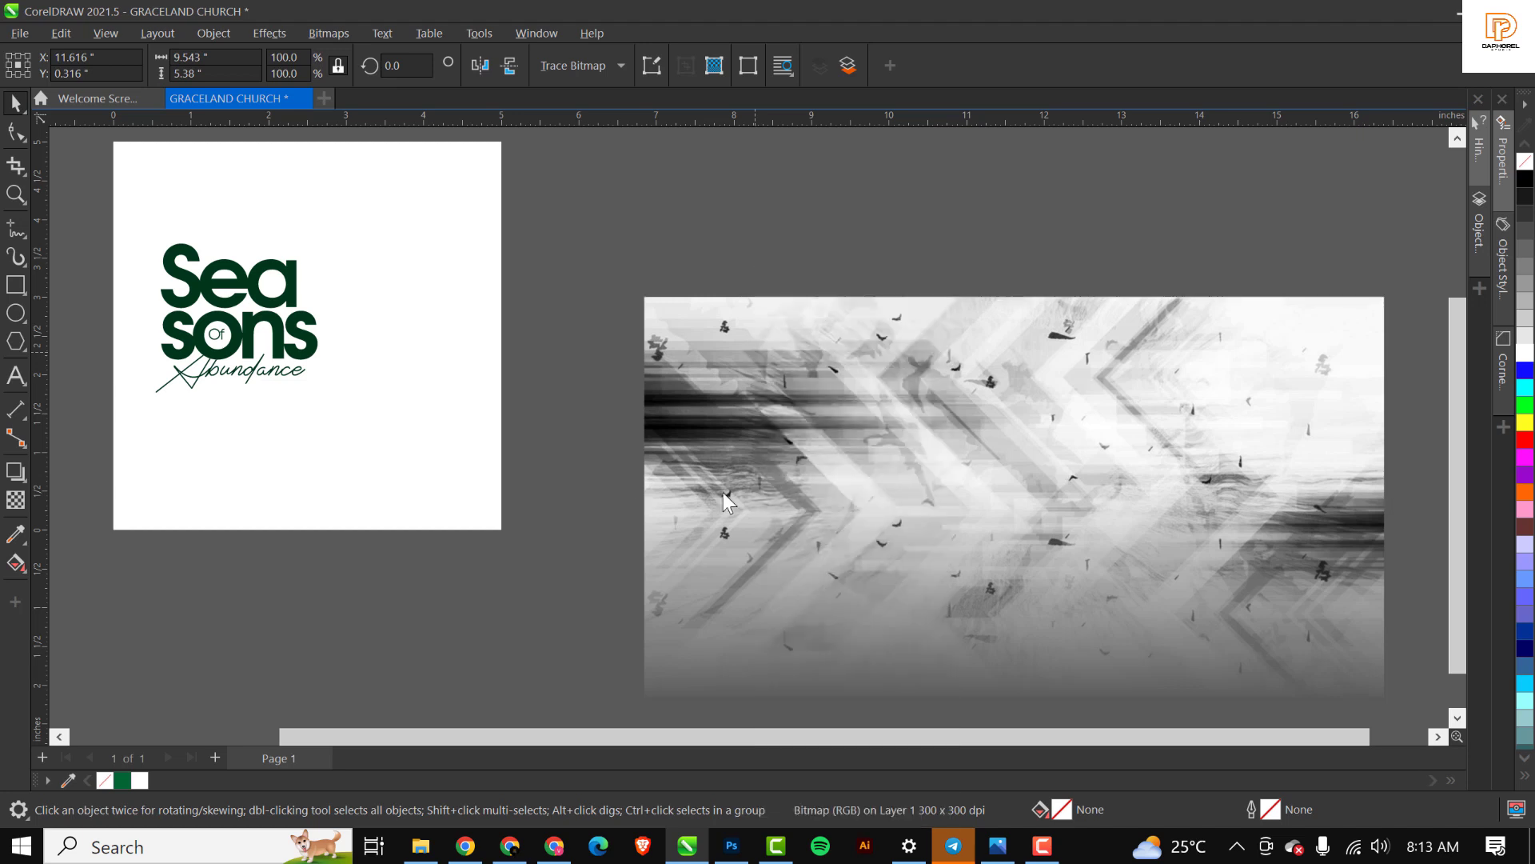
{"action": "left_click", "coordinate": [440, 187]}
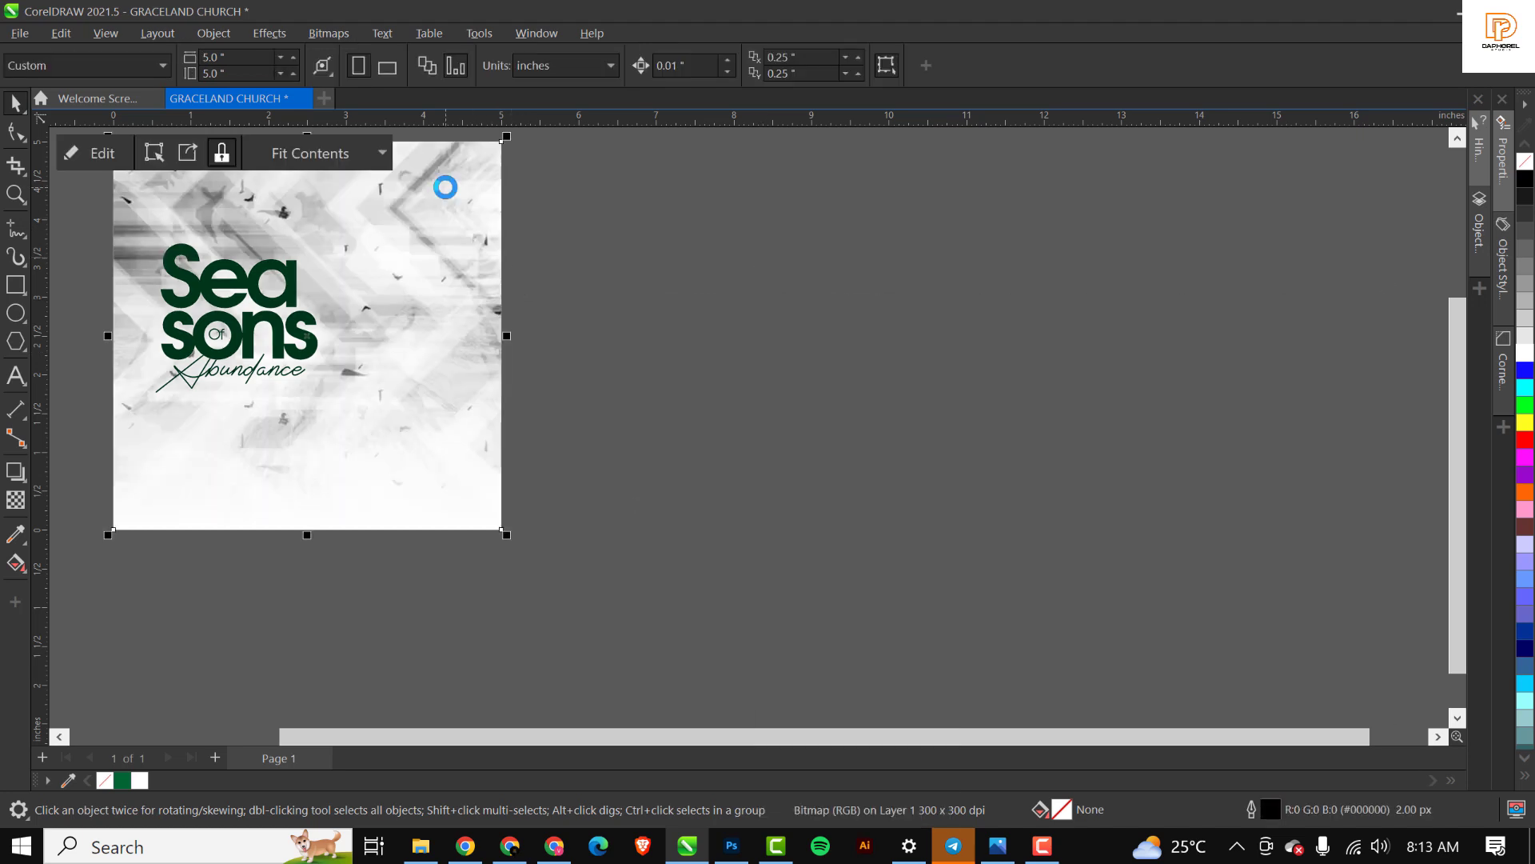
{"action": "scroll", "coordinate": [764, 257], "scroll_direction": "down", "scroll_amount": 1}
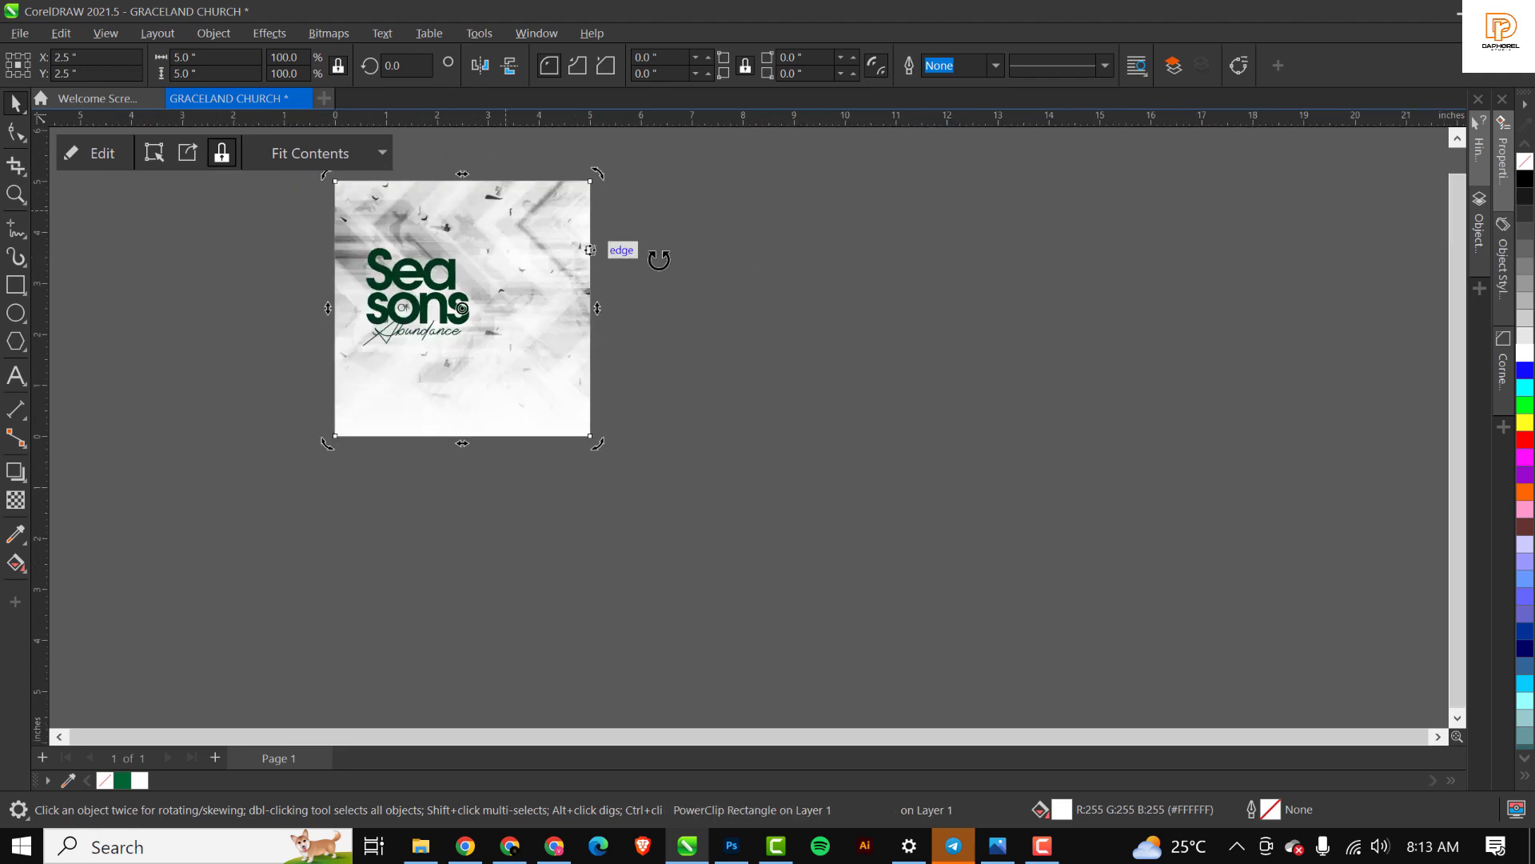
{"action": "left_click", "coordinate": [703, 267]}
Edit the background's PowerClip contents and shift the grunge image up to a vertical centre of about 2.76 inches.
{"action": "left_click", "coordinate": [505, 257]}
{"action": "left_click", "coordinate": [506, 257], "text": "ctrl"}
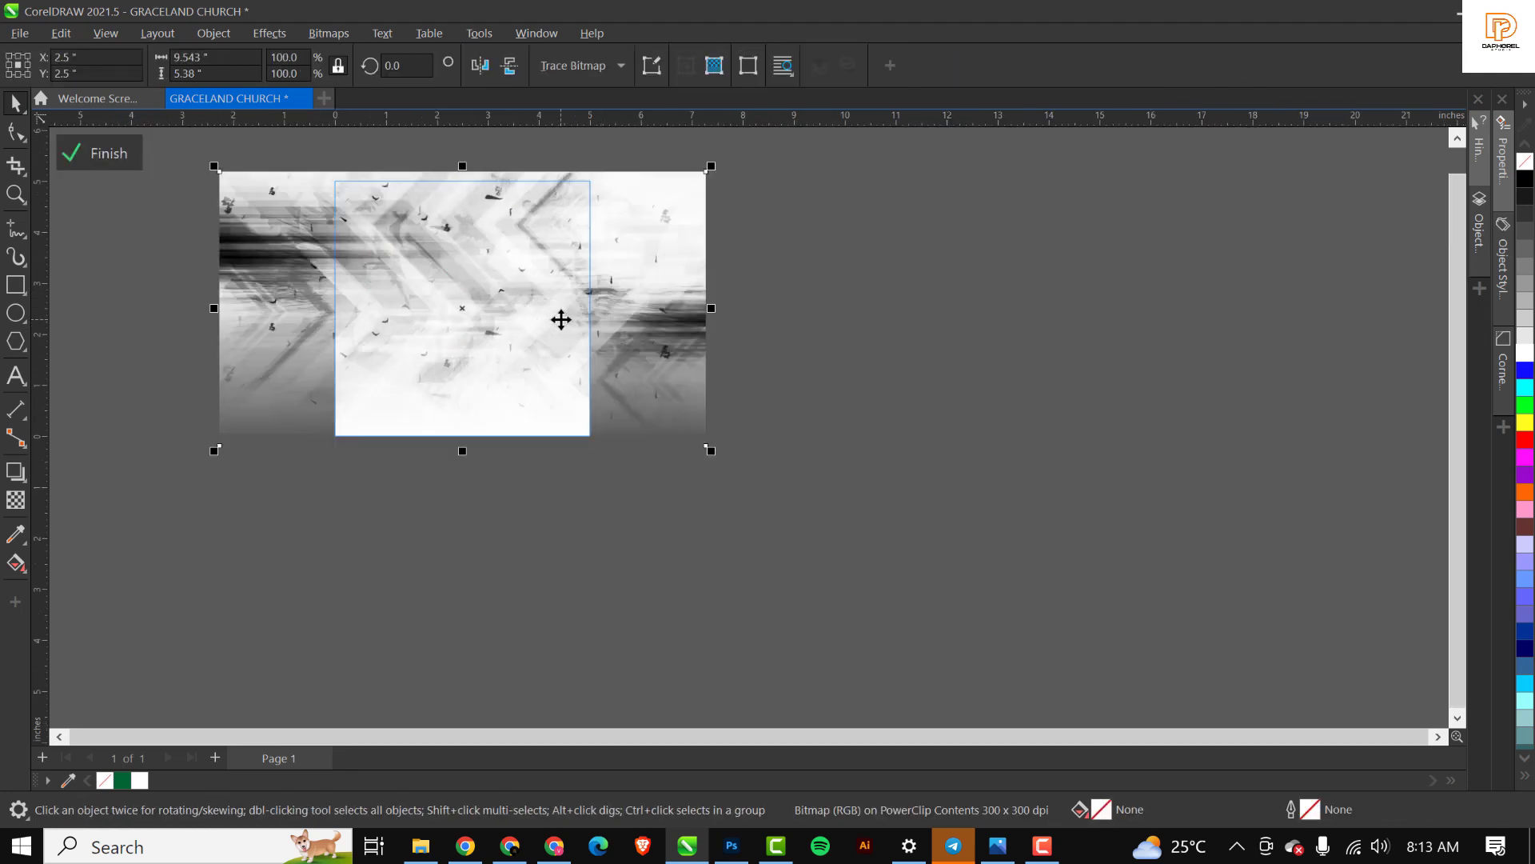
{"action": "left_click_drag", "start_coordinate": [591, 336], "coordinate": [603, 302]}
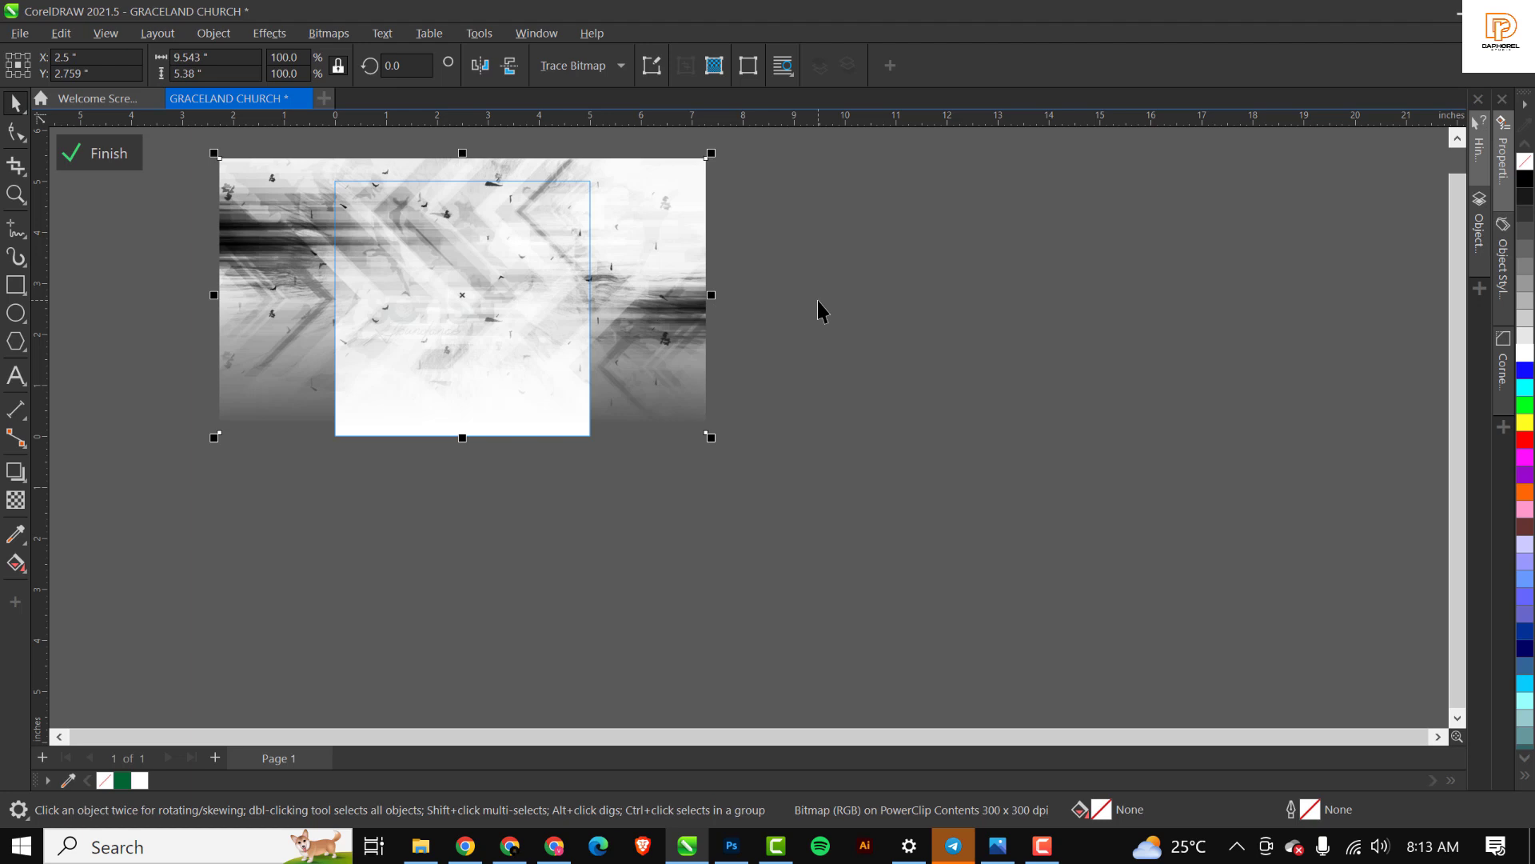
{"action": "left_click", "coordinate": [899, 387], "text": "ctrl"}
{"action": "left_click", "coordinate": [899, 397]}
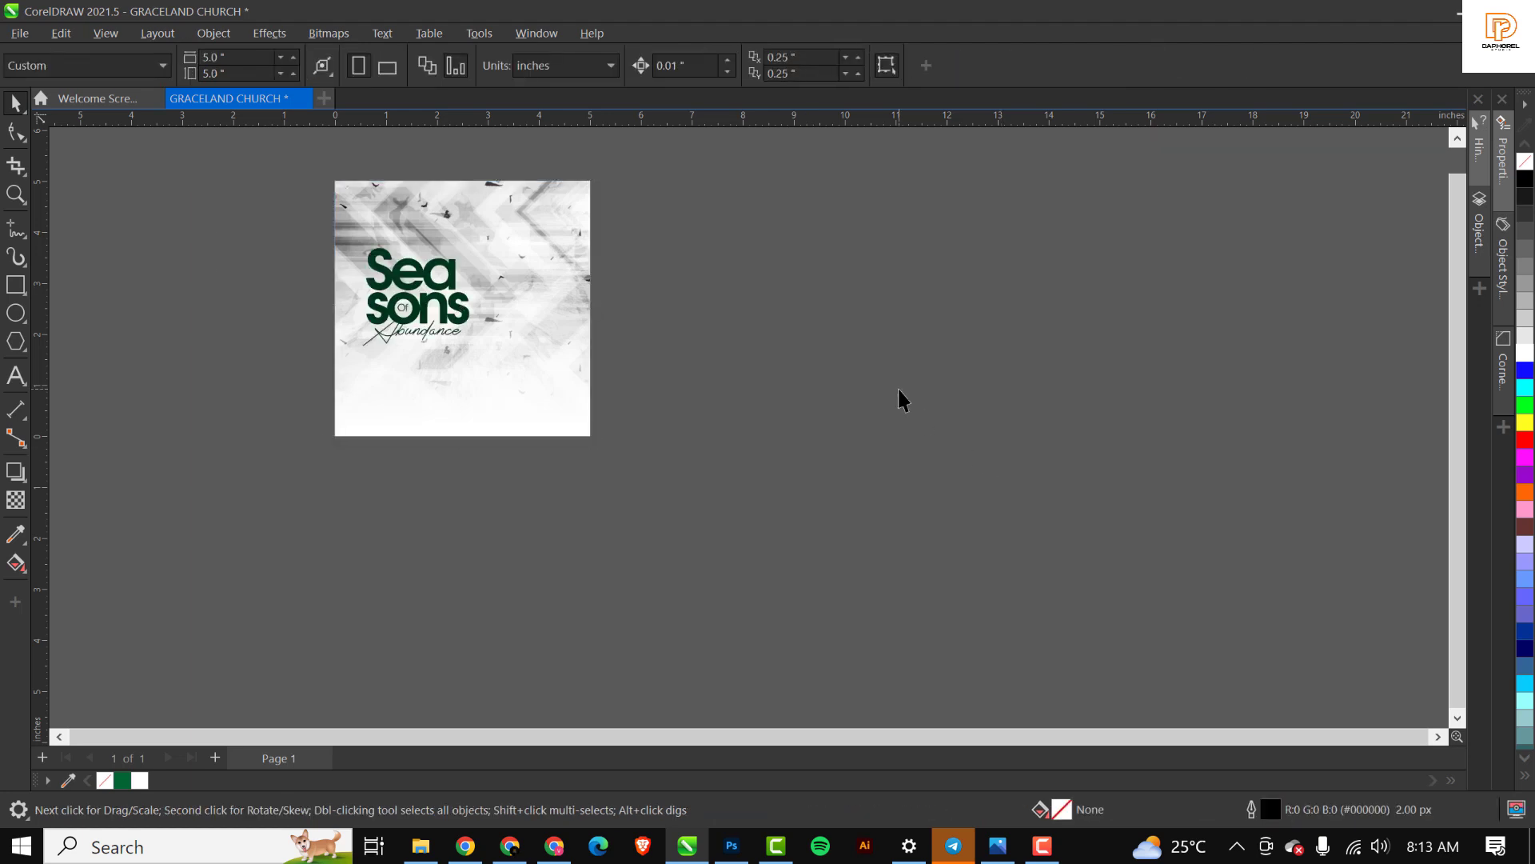
Draw a circle about 1.38 inches in diameter outside the page, beside the "Seasons Of Abundance" title.
{"action": "key", "text": "shift+F4"}
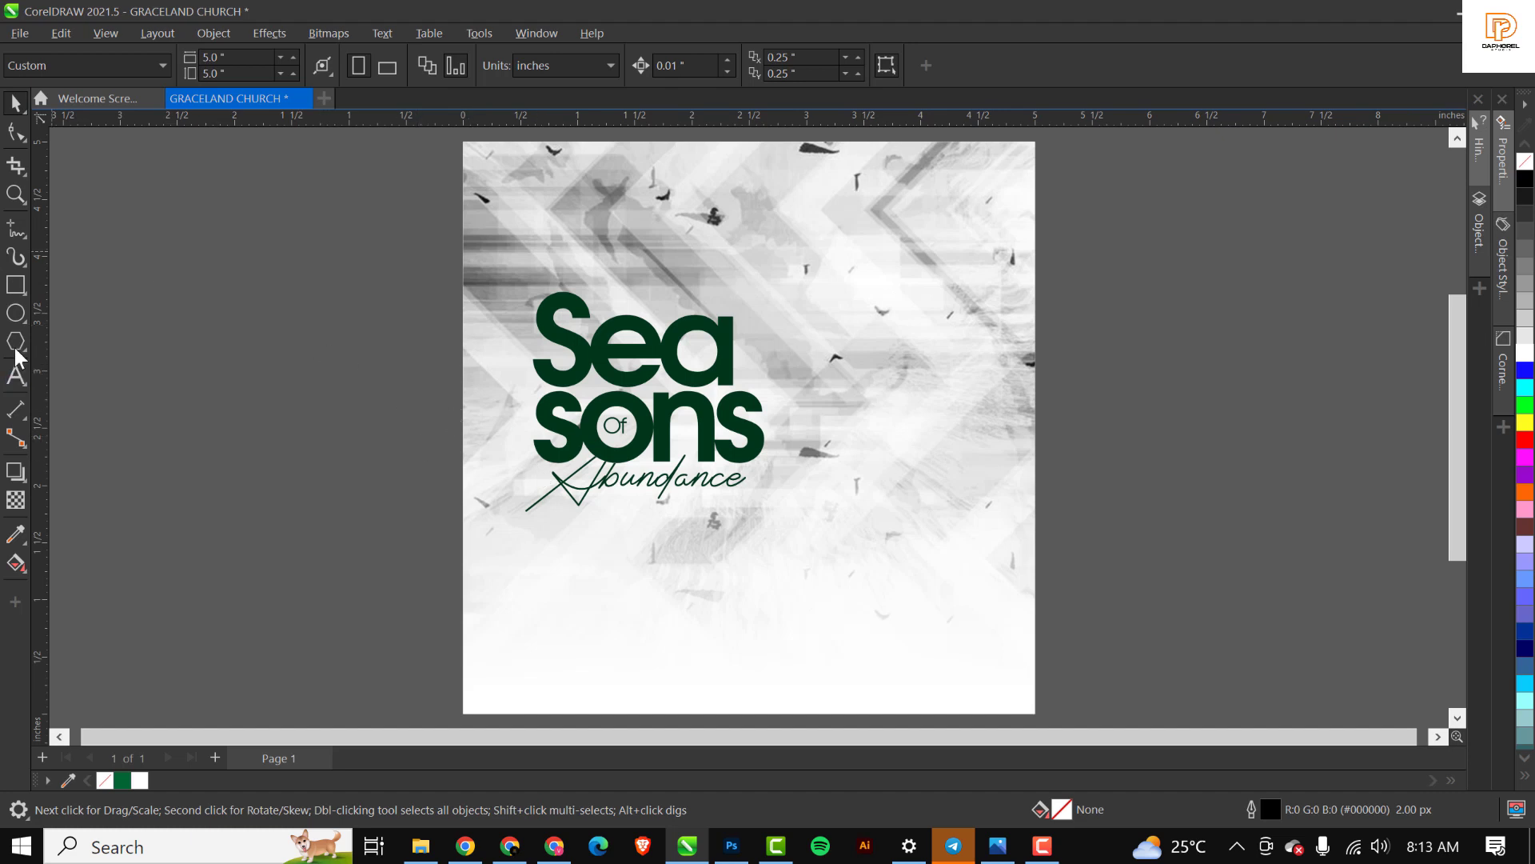
{"action": "left_click", "coordinate": [16, 320]}
{"action": "left_click_drag", "start_coordinate": [258, 334], "coordinate": [394, 495]}
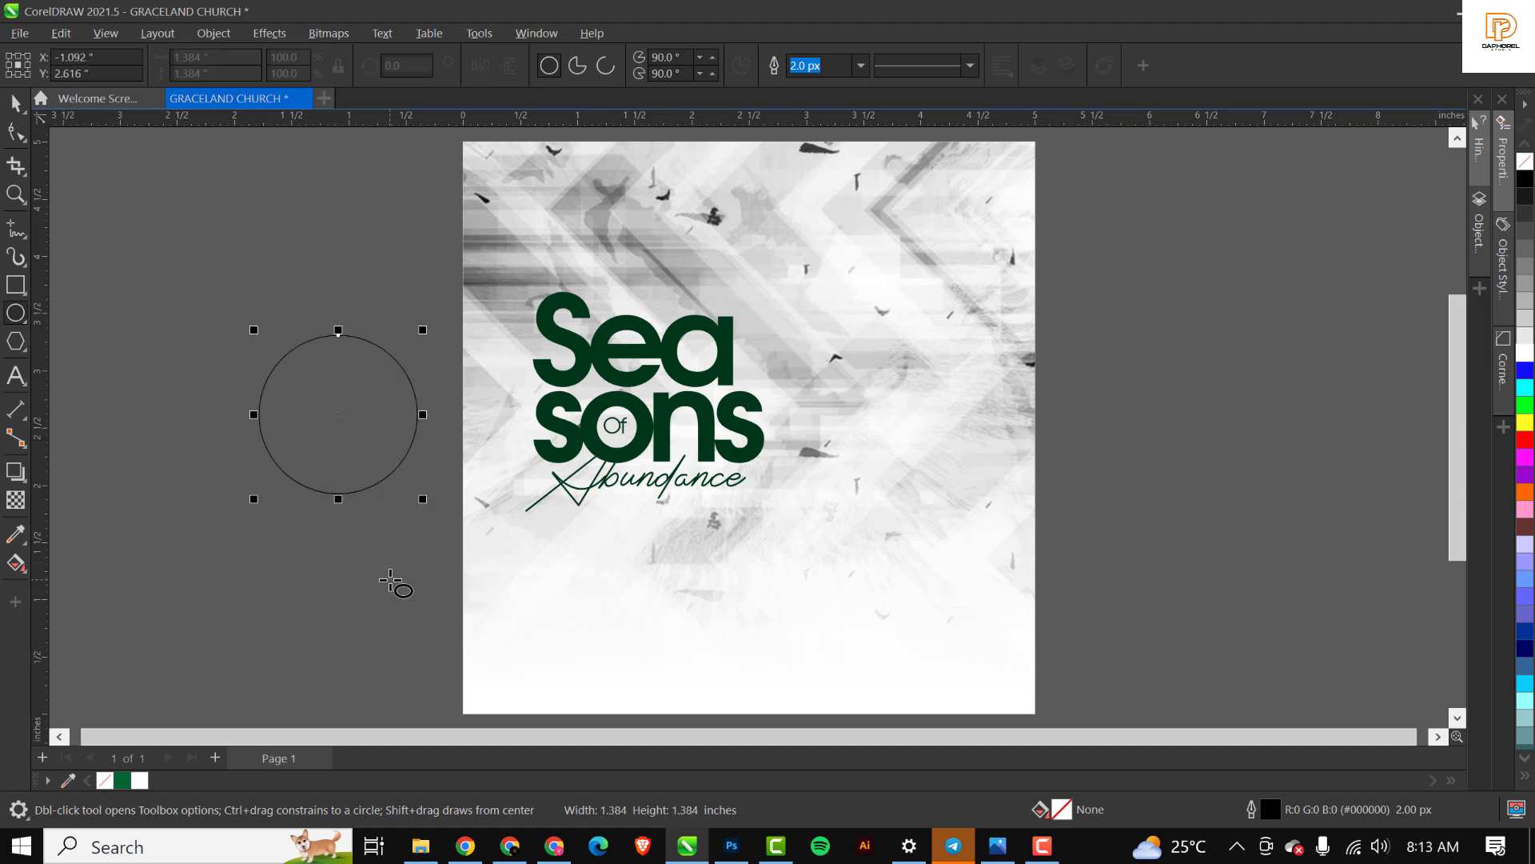
Turn the circle into a soft white, outline-free glow with a Gaussian Blur radius of about 64 pixels.
{"action": "left_click", "coordinate": [1524, 352]}
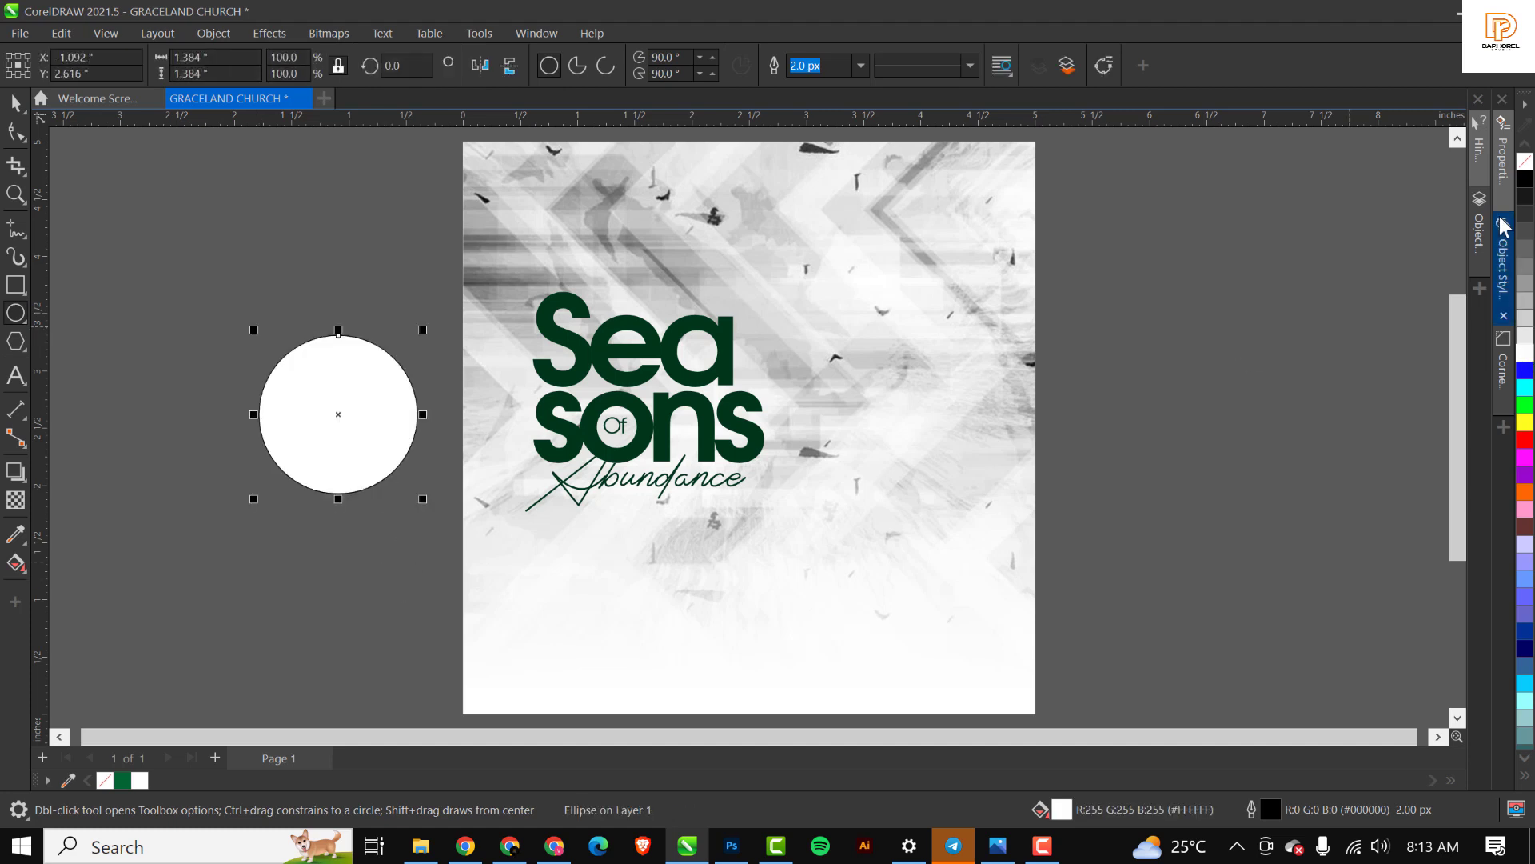
{"action": "right_click", "coordinate": [1525, 161]}
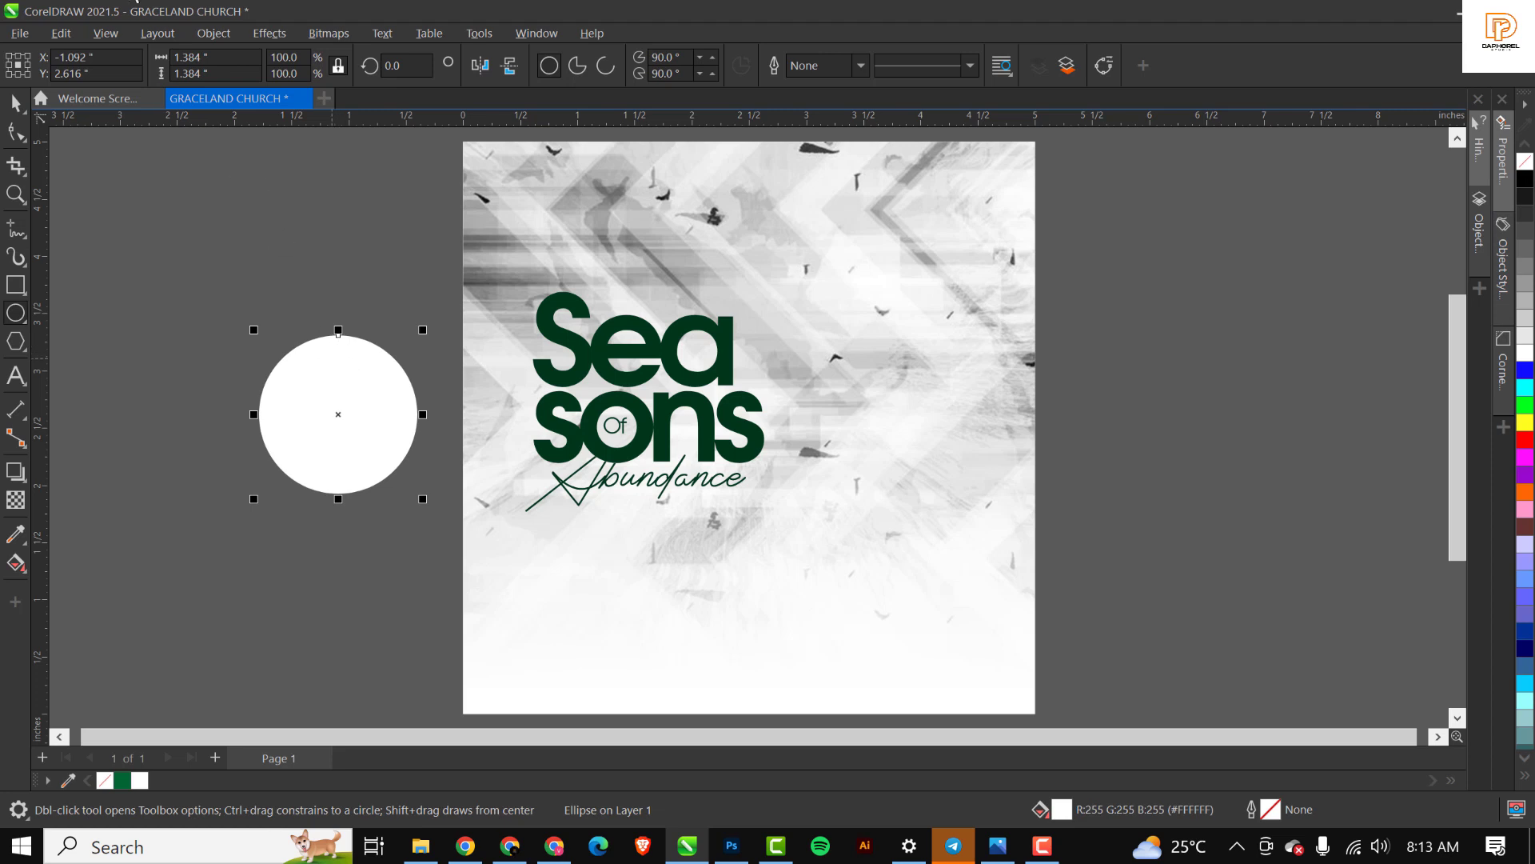
{"action": "left_click", "coordinate": [272, 35]}
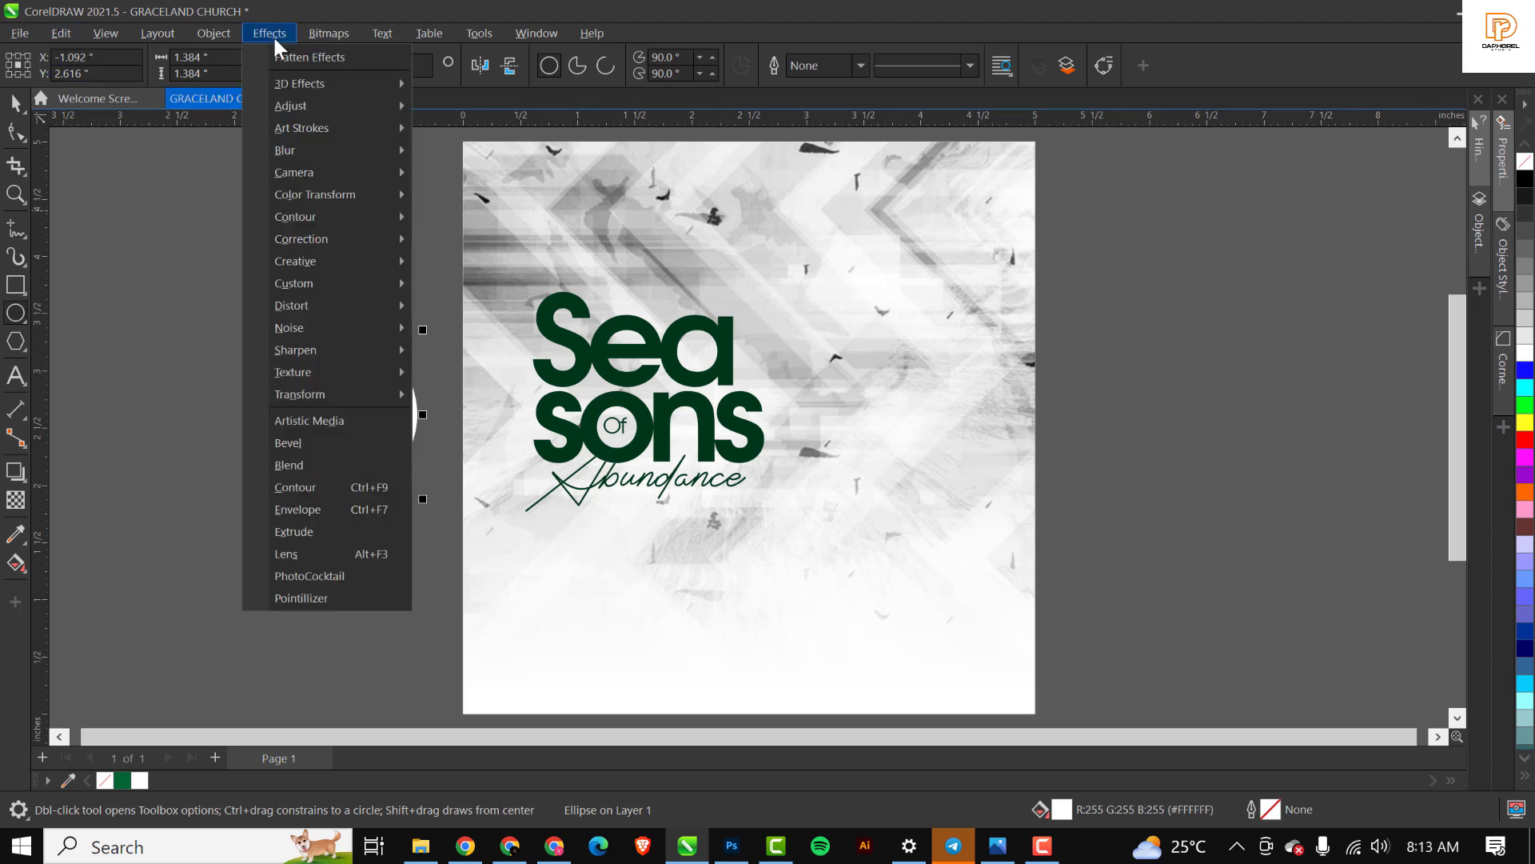
{"action": "mouse_move", "coordinate": [290, 152]}
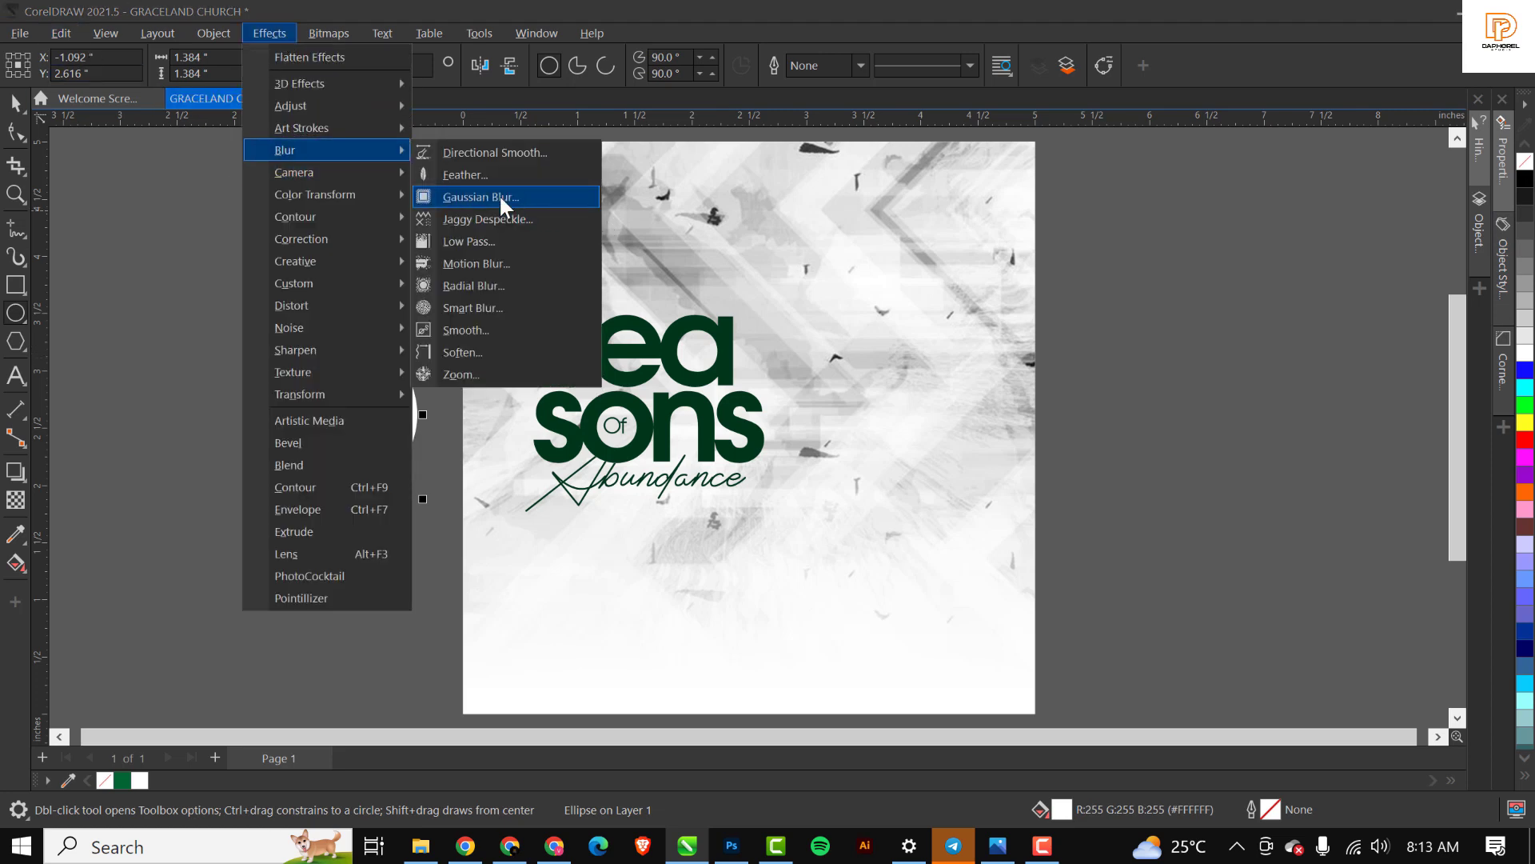
{"action": "left_click", "coordinate": [501, 197]}
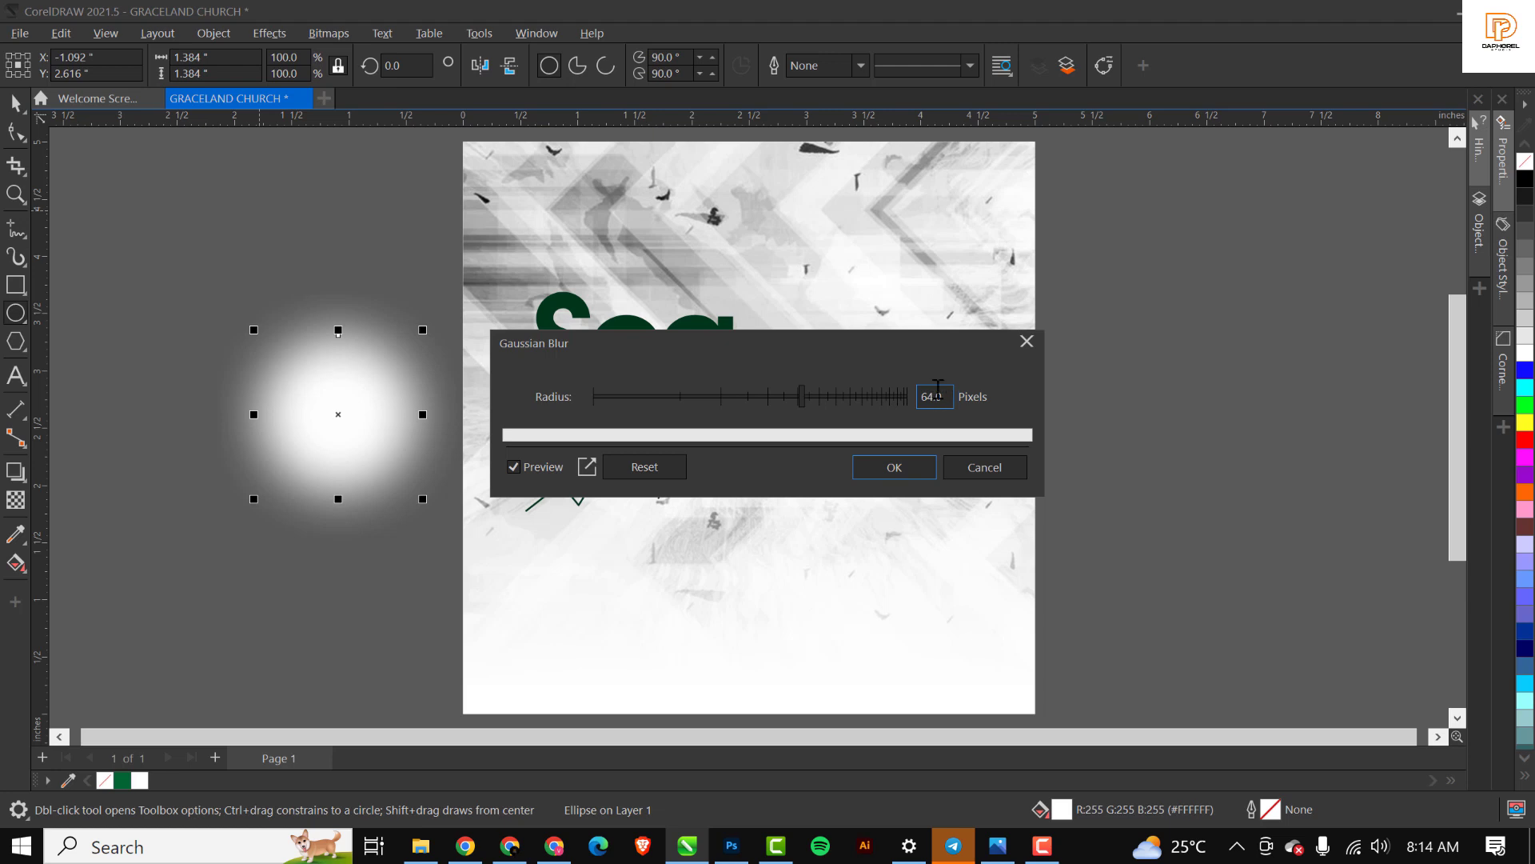
{"action": "left_click", "coordinate": [914, 475]}
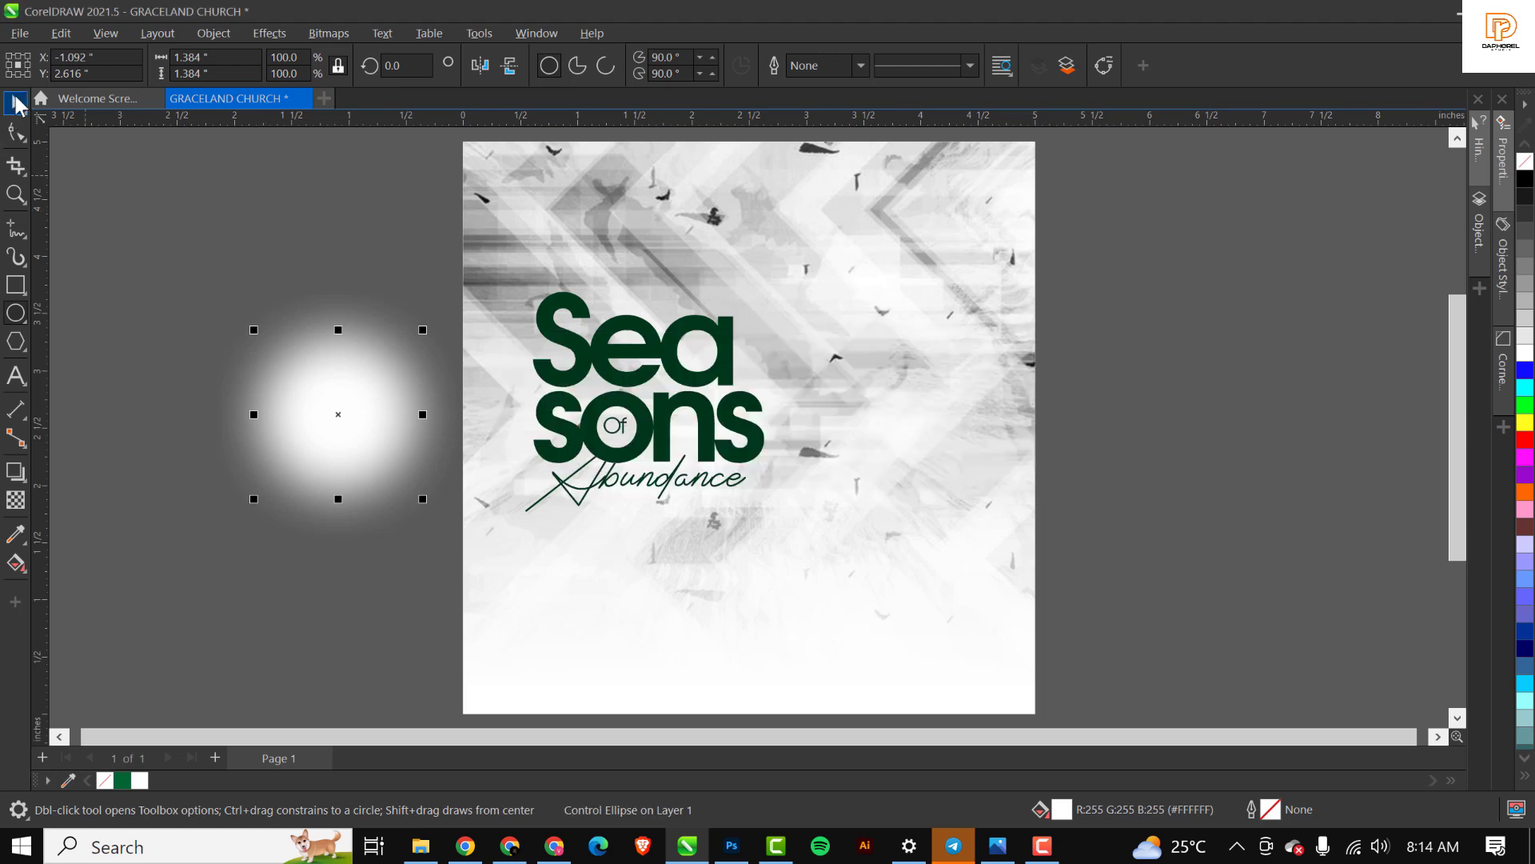
Move the blurred white circle over the "Seasons Of Abundance" title and send it back one level at a time until behind all the lettering.
{"action": "left_click_drag", "start_coordinate": [333, 435], "coordinate": [658, 414]}
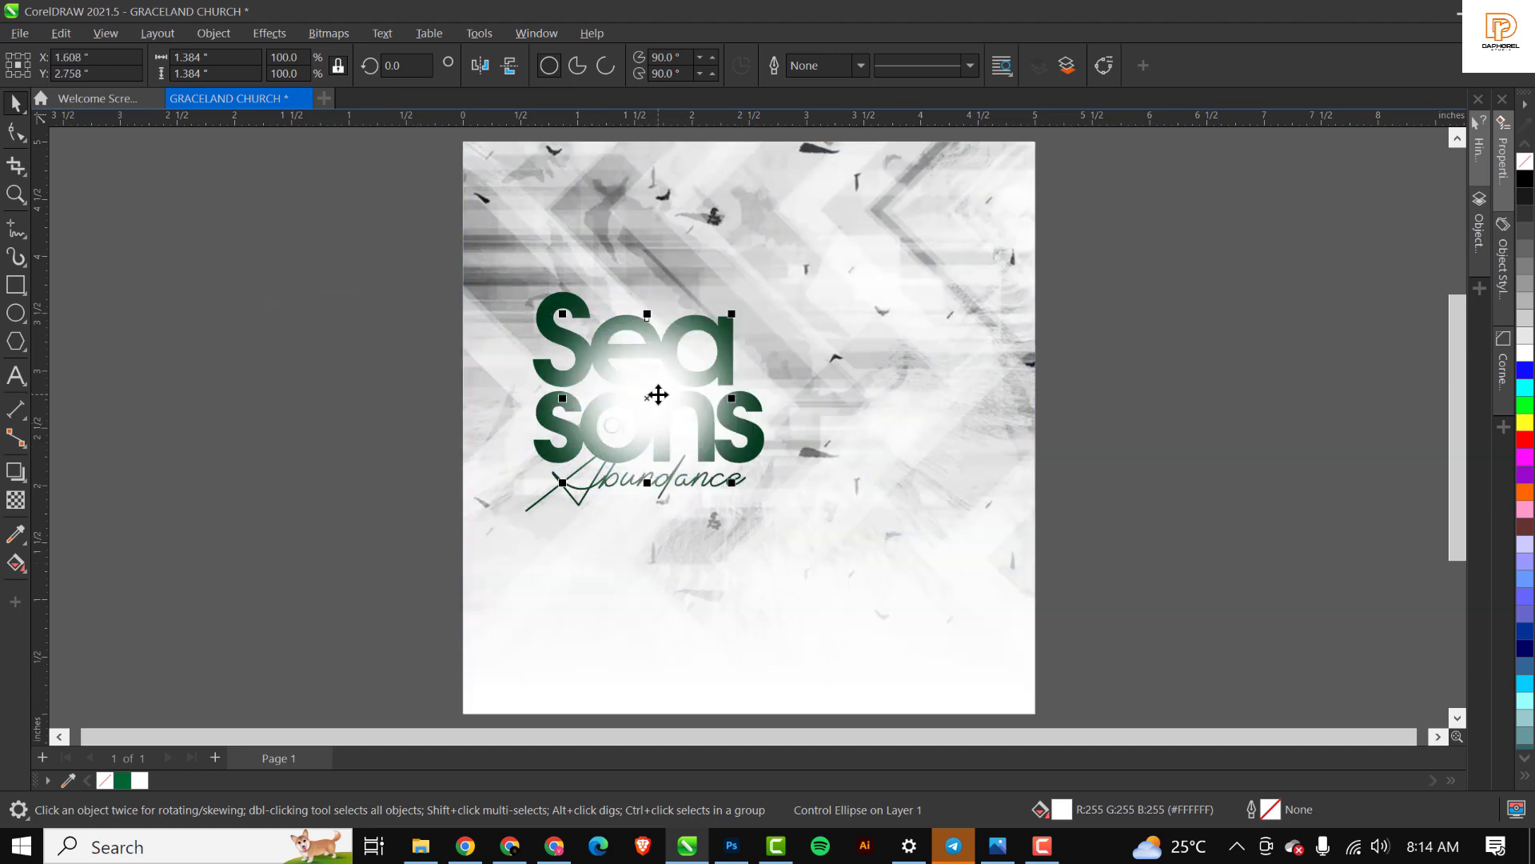
{"action": "right_click", "coordinate": [649, 397]}
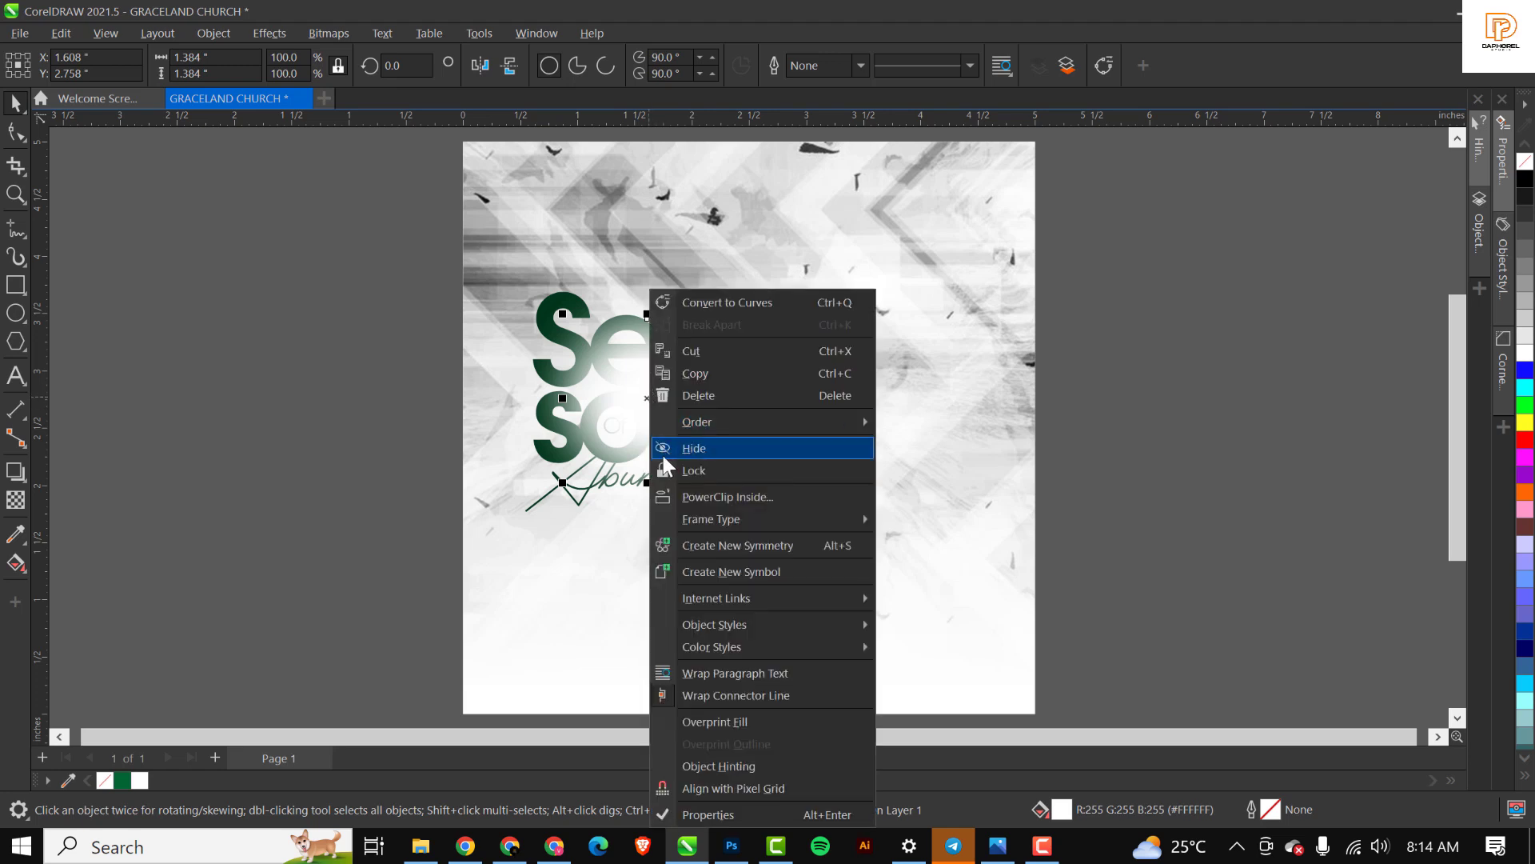
{"action": "mouse_move", "coordinate": [727, 424]}
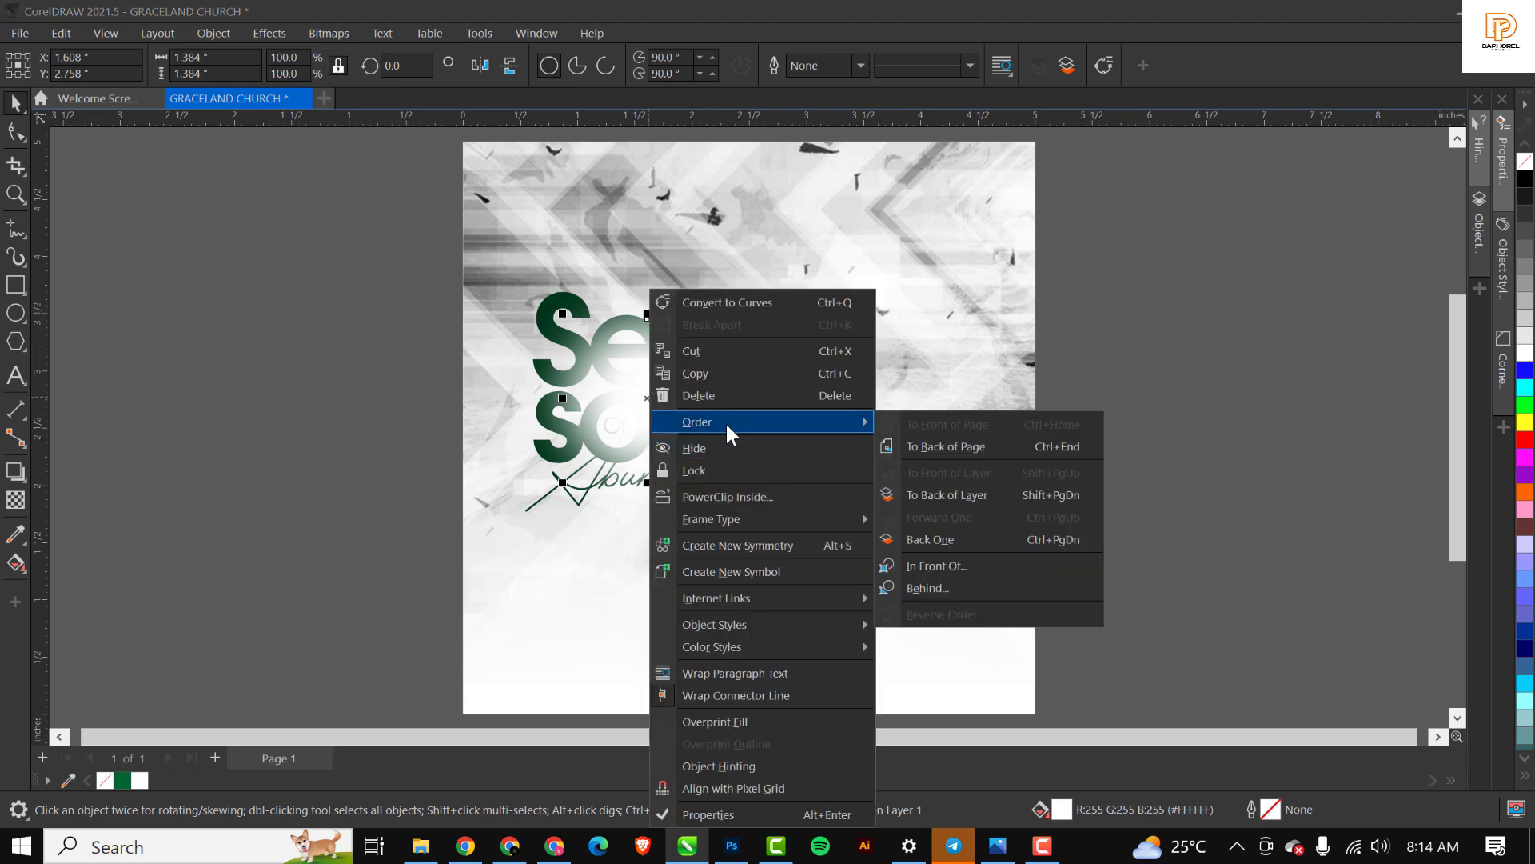
{"action": "left_click", "coordinate": [937, 539]}
{"action": "right_click", "coordinate": [662, 331]}
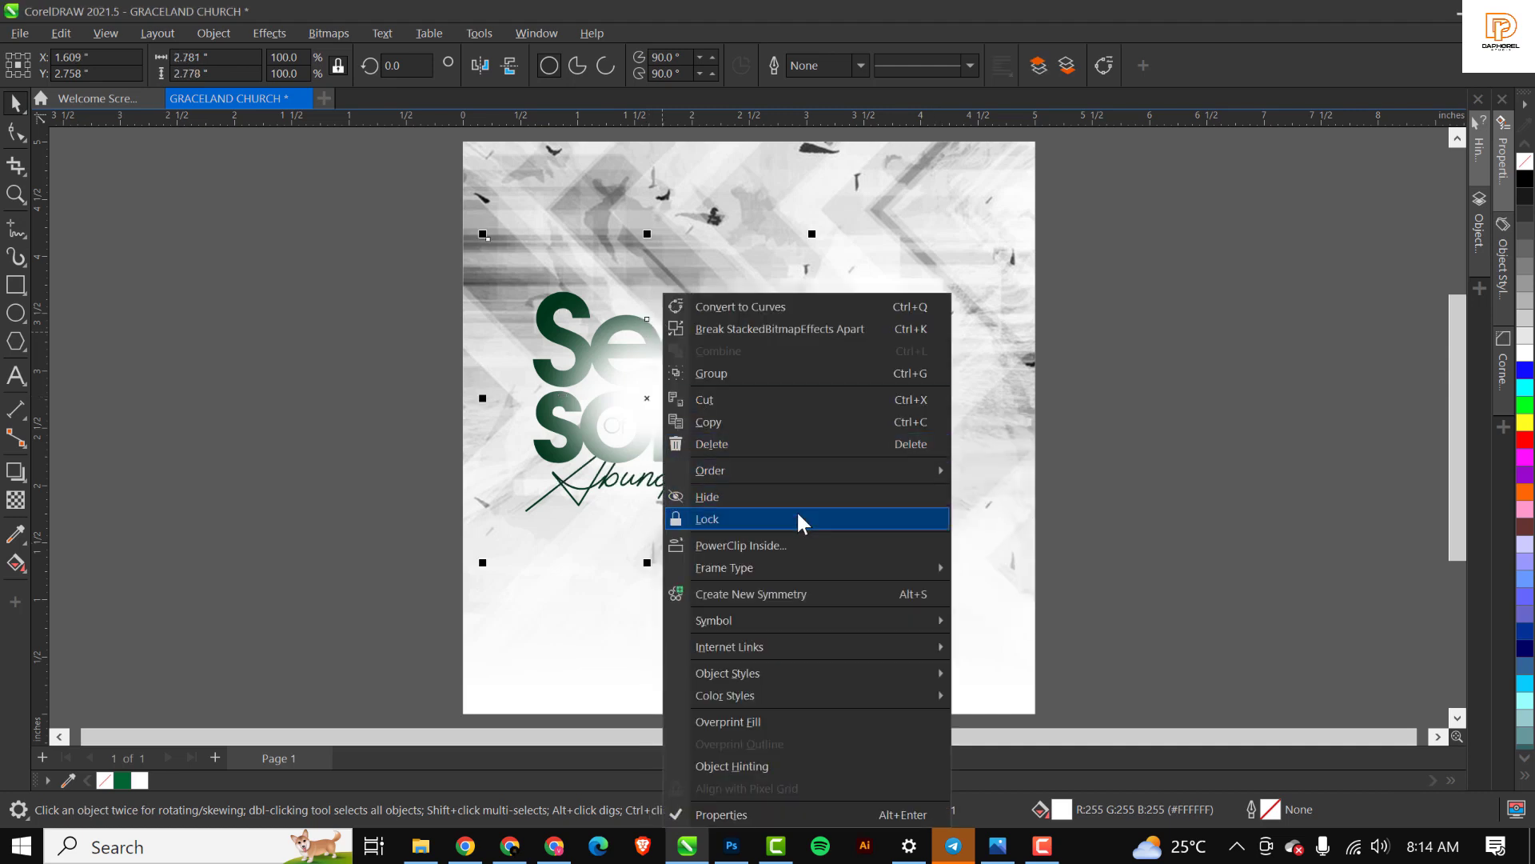
{"action": "mouse_move", "coordinate": [799, 469]}
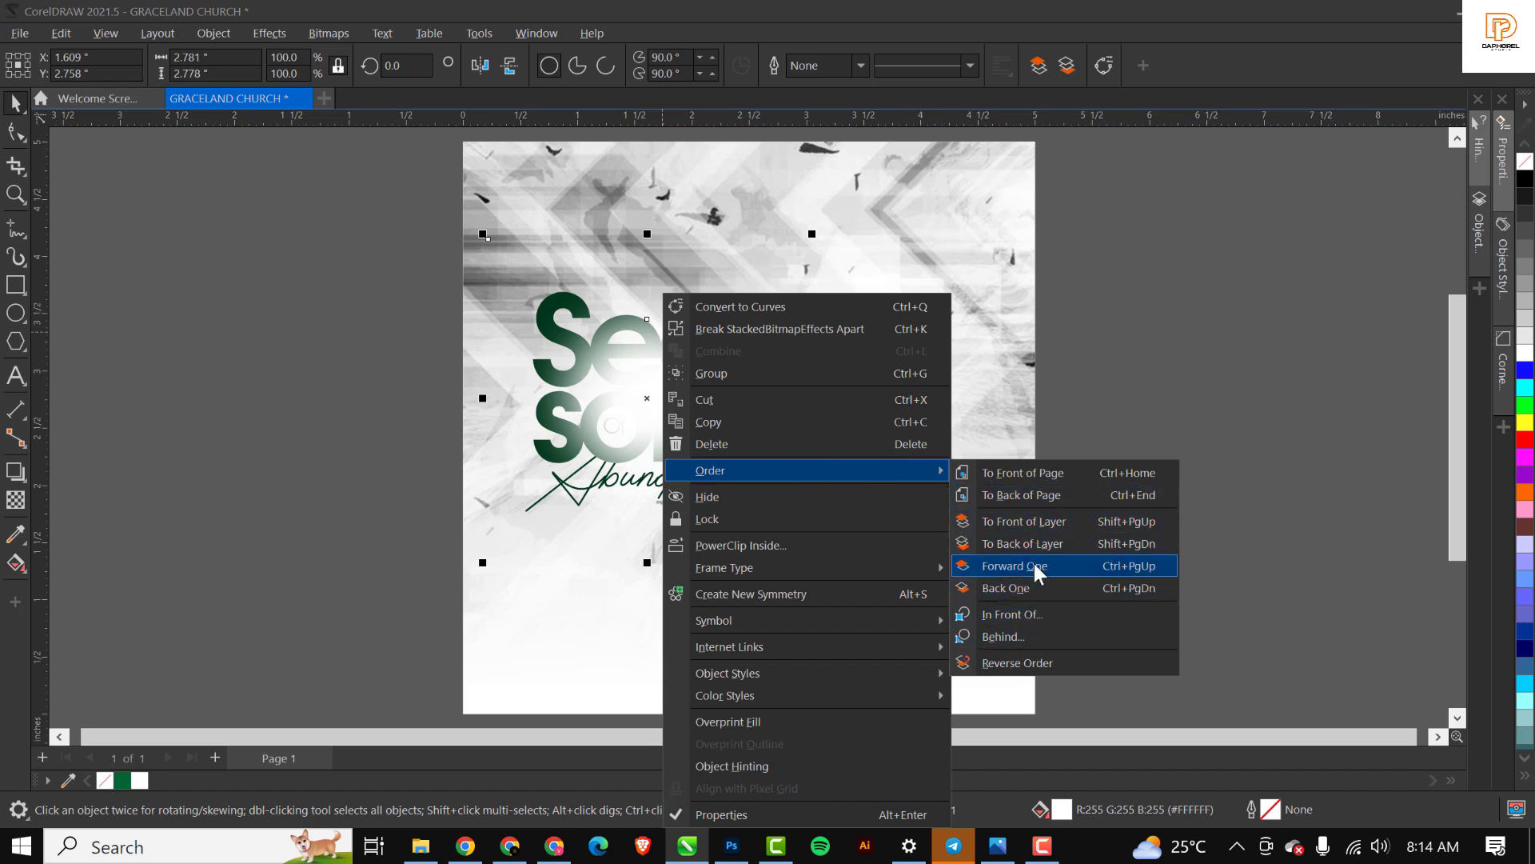
{"action": "left_click", "coordinate": [1032, 588]}
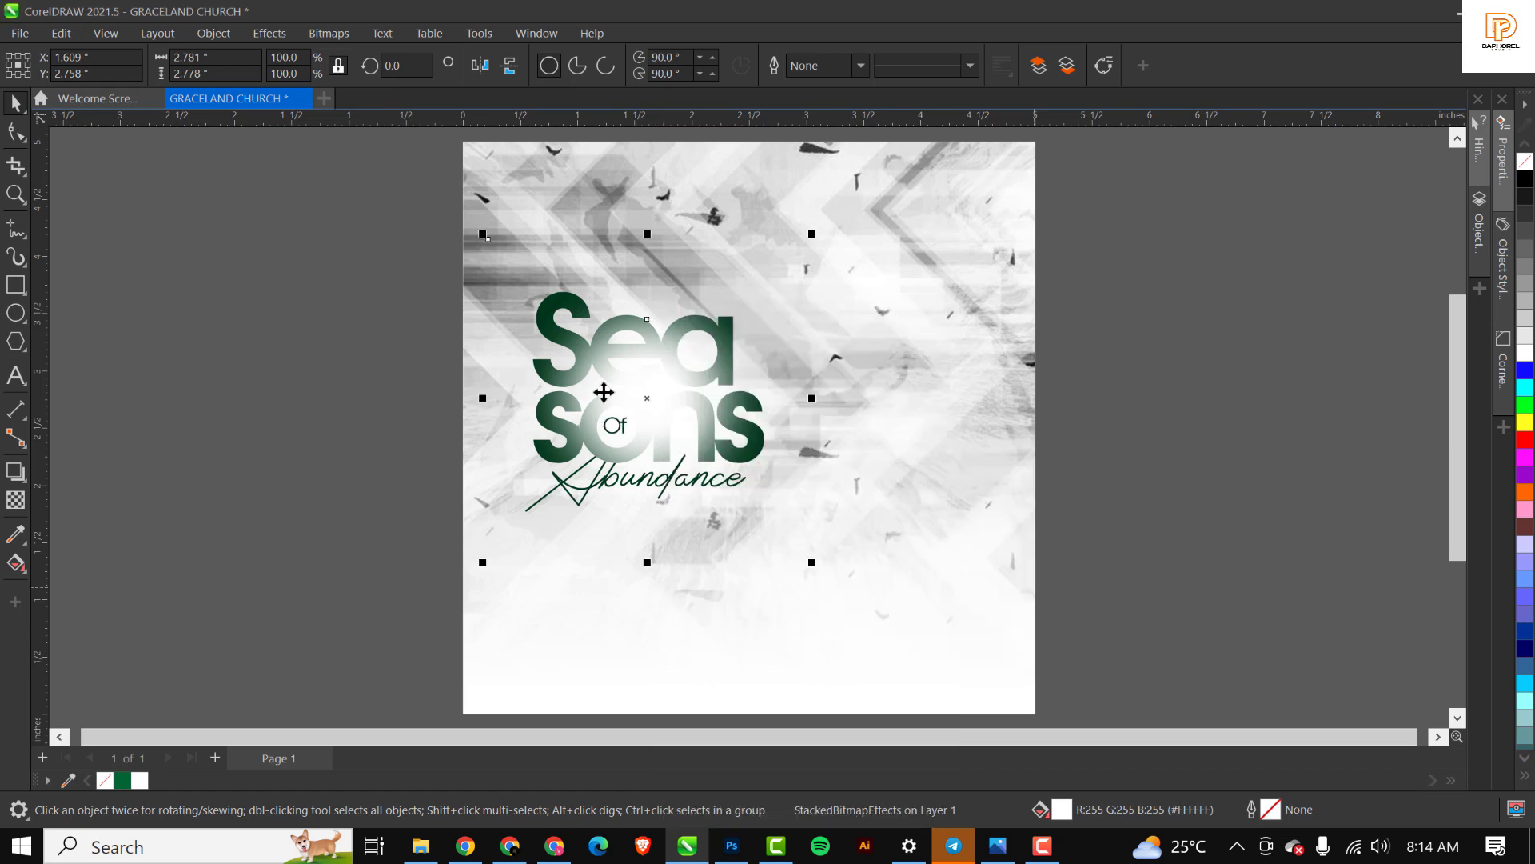
{"action": "right_click", "coordinate": [648, 391]}
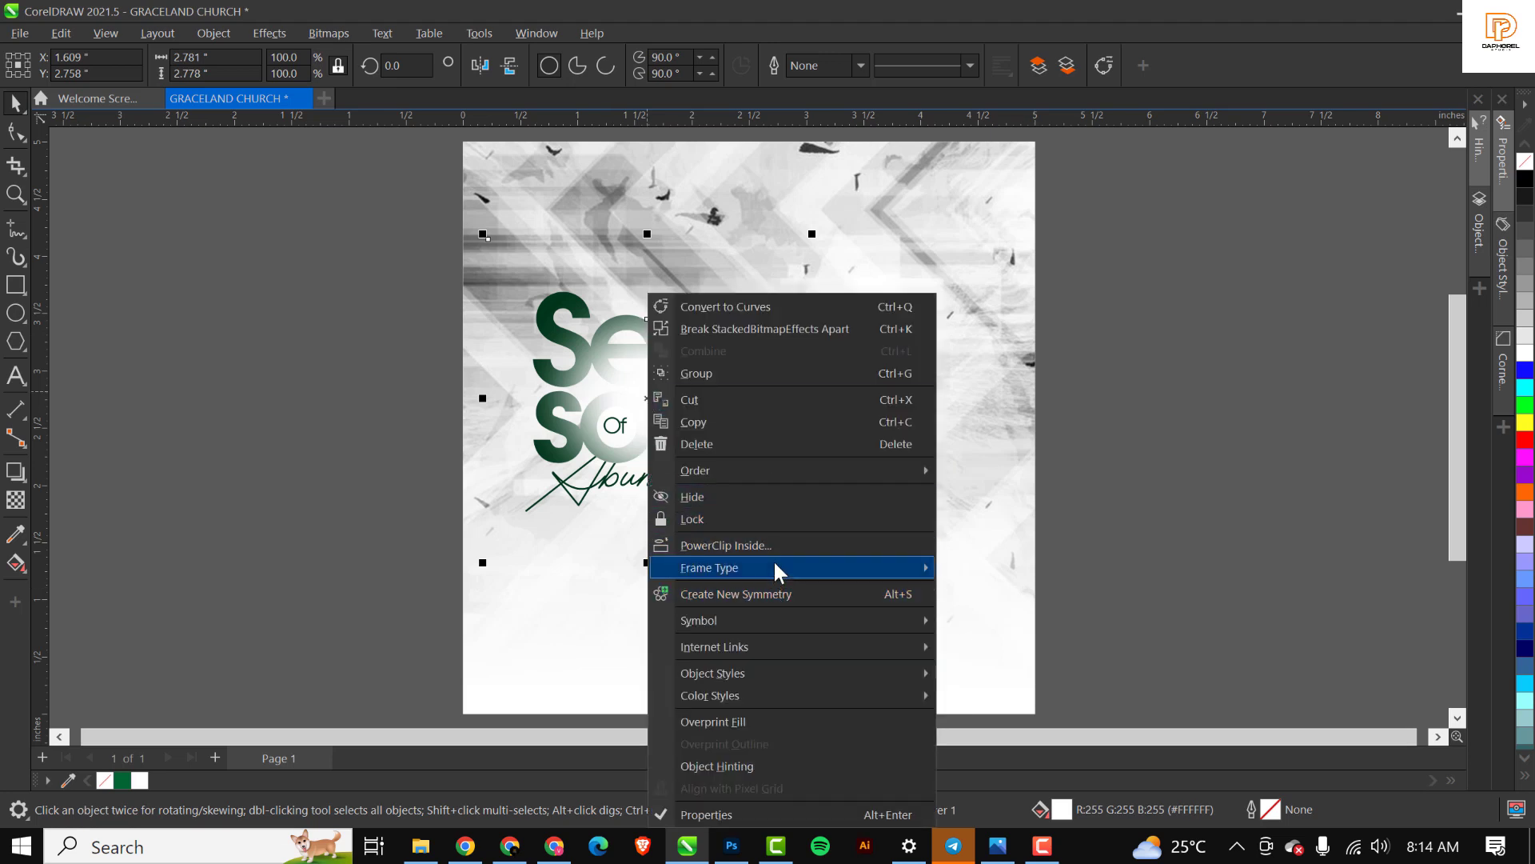
{"action": "mouse_move", "coordinate": [910, 469]}
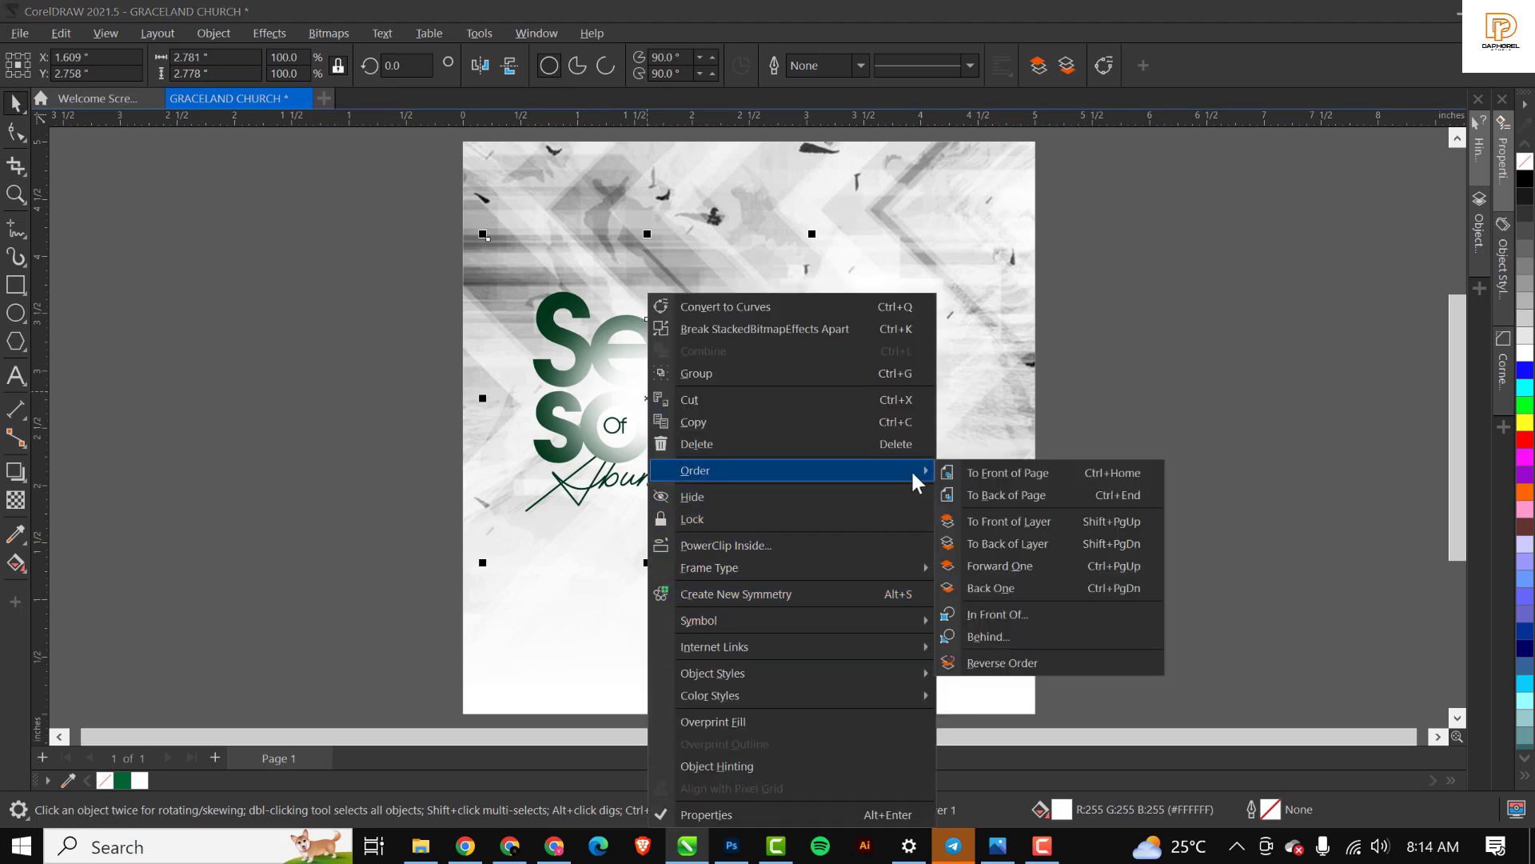
{"action": "left_click", "coordinate": [995, 583]}
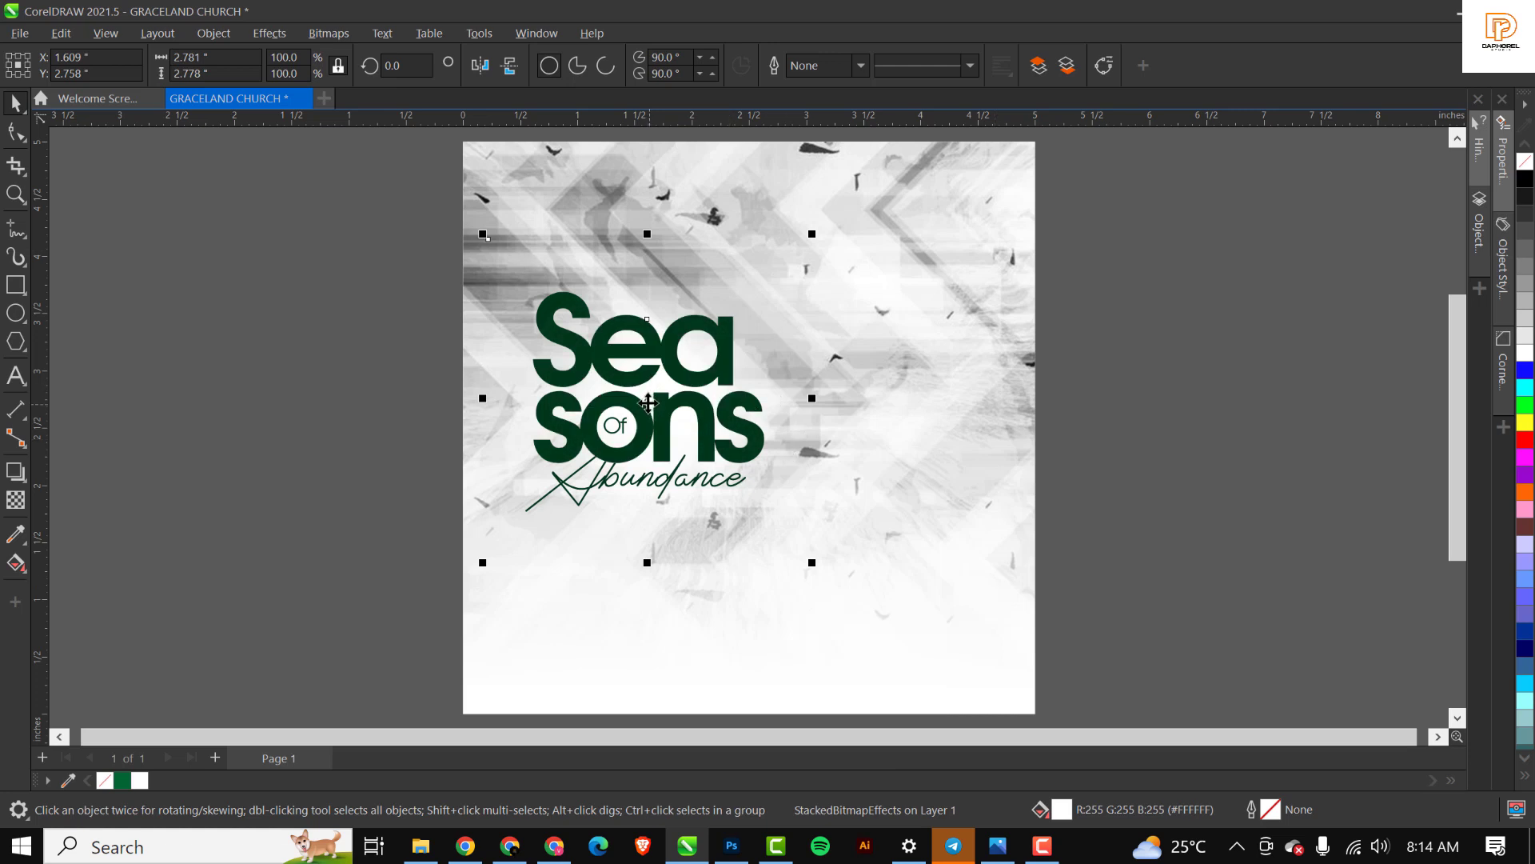
Nudge the glow to a centre of about 1.63 by 2.76 inches and enlarge it to about 3.26 inches wide.
{"action": "mouse_move", "coordinate": [648, 402]}
{"action": "left_mouse_down"}
{"action": "mouse_move", "coordinate": [639, 324]}
{"action": "mouse_move", "coordinate": [649, 399]}
{"action": "left_mouse_up"}
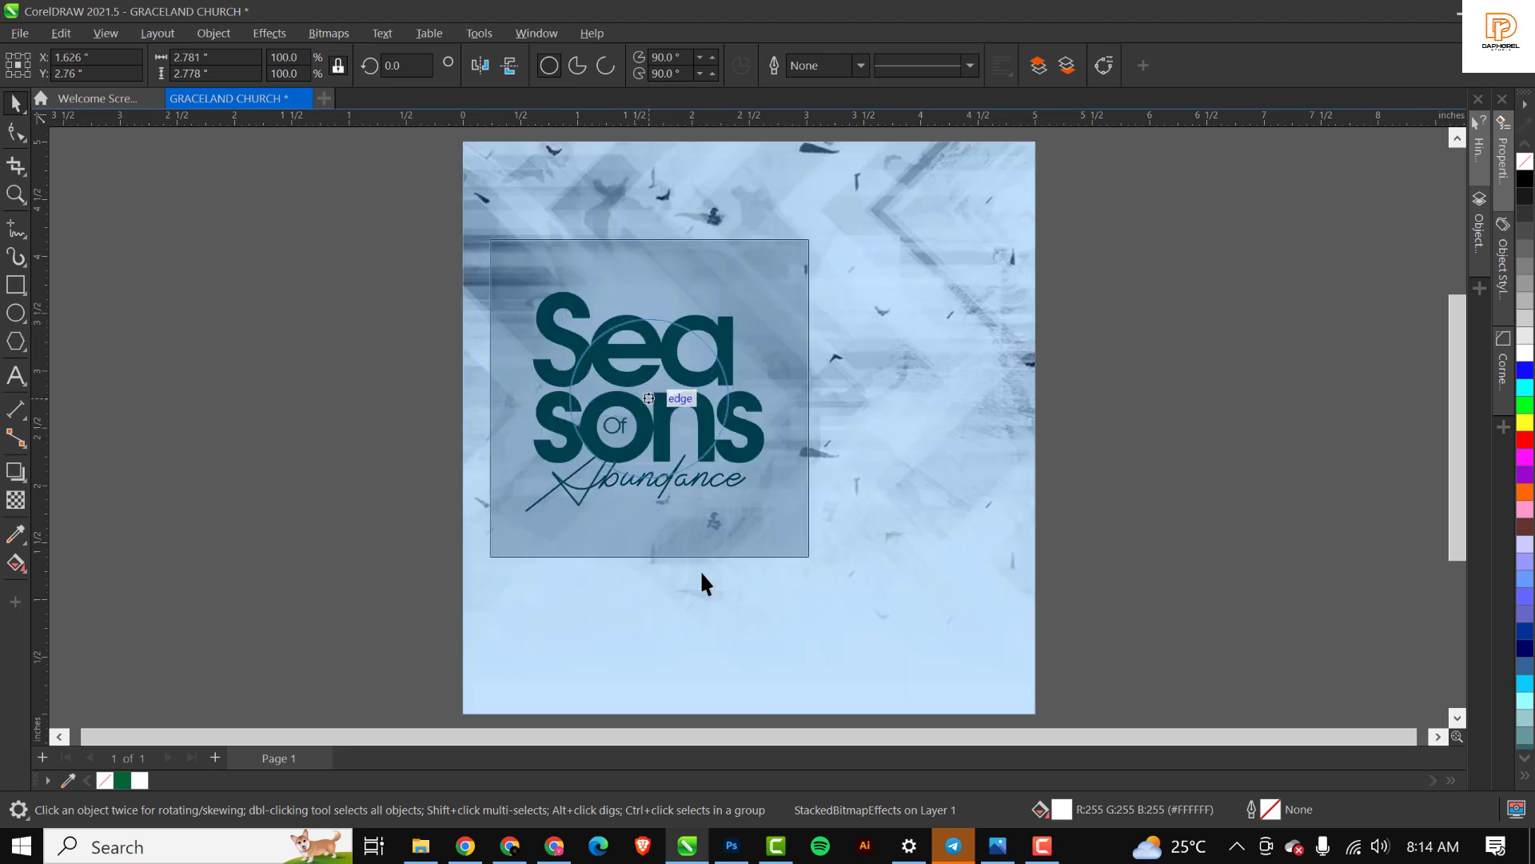
{"action": "left_click_drag", "start_coordinate": [701, 572], "coordinate": [704, 571]}
{"action": "left_click_drag", "start_coordinate": [814, 561], "coordinate": [868, 622]}
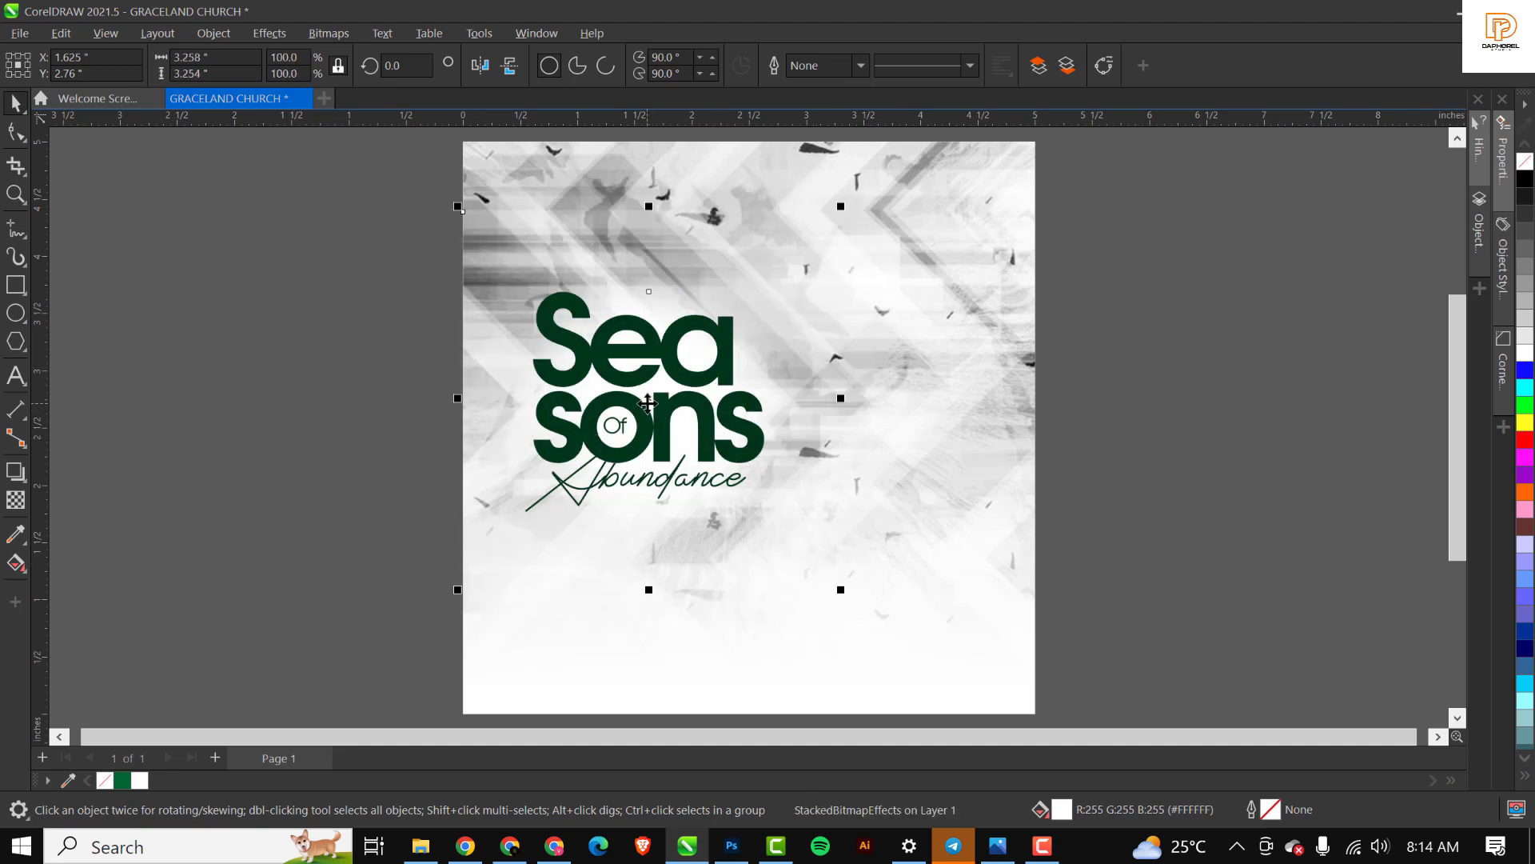
Scale the glow's control ellipse to about 2.41 inches, then enlarge the whole blurred effect to about 3.99 inches wide.
{"action": "left_click", "coordinate": [647, 400]}
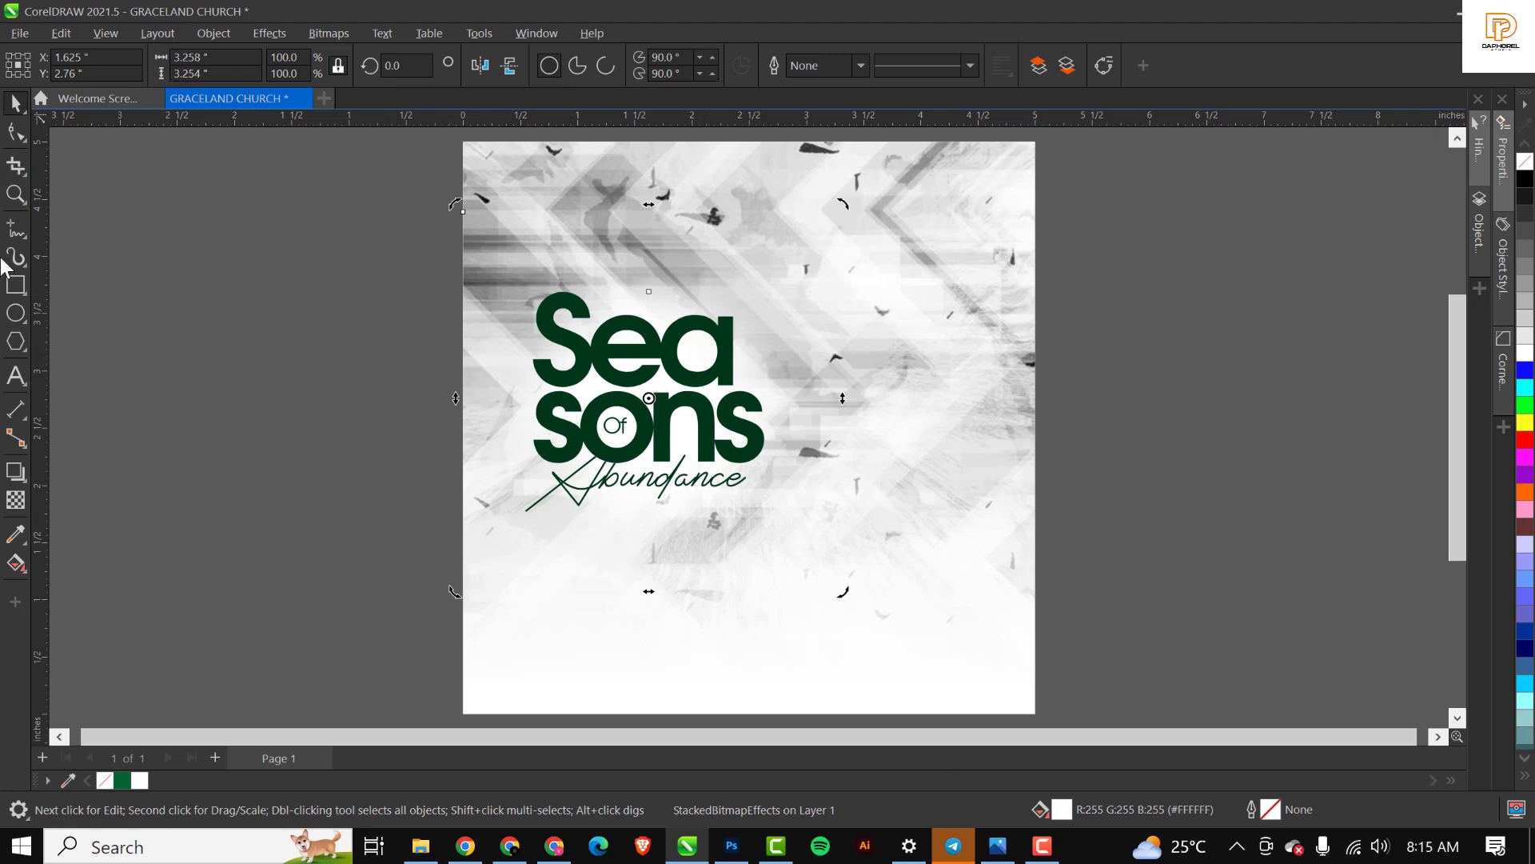
{"action": "left_click", "coordinate": [16, 132]}
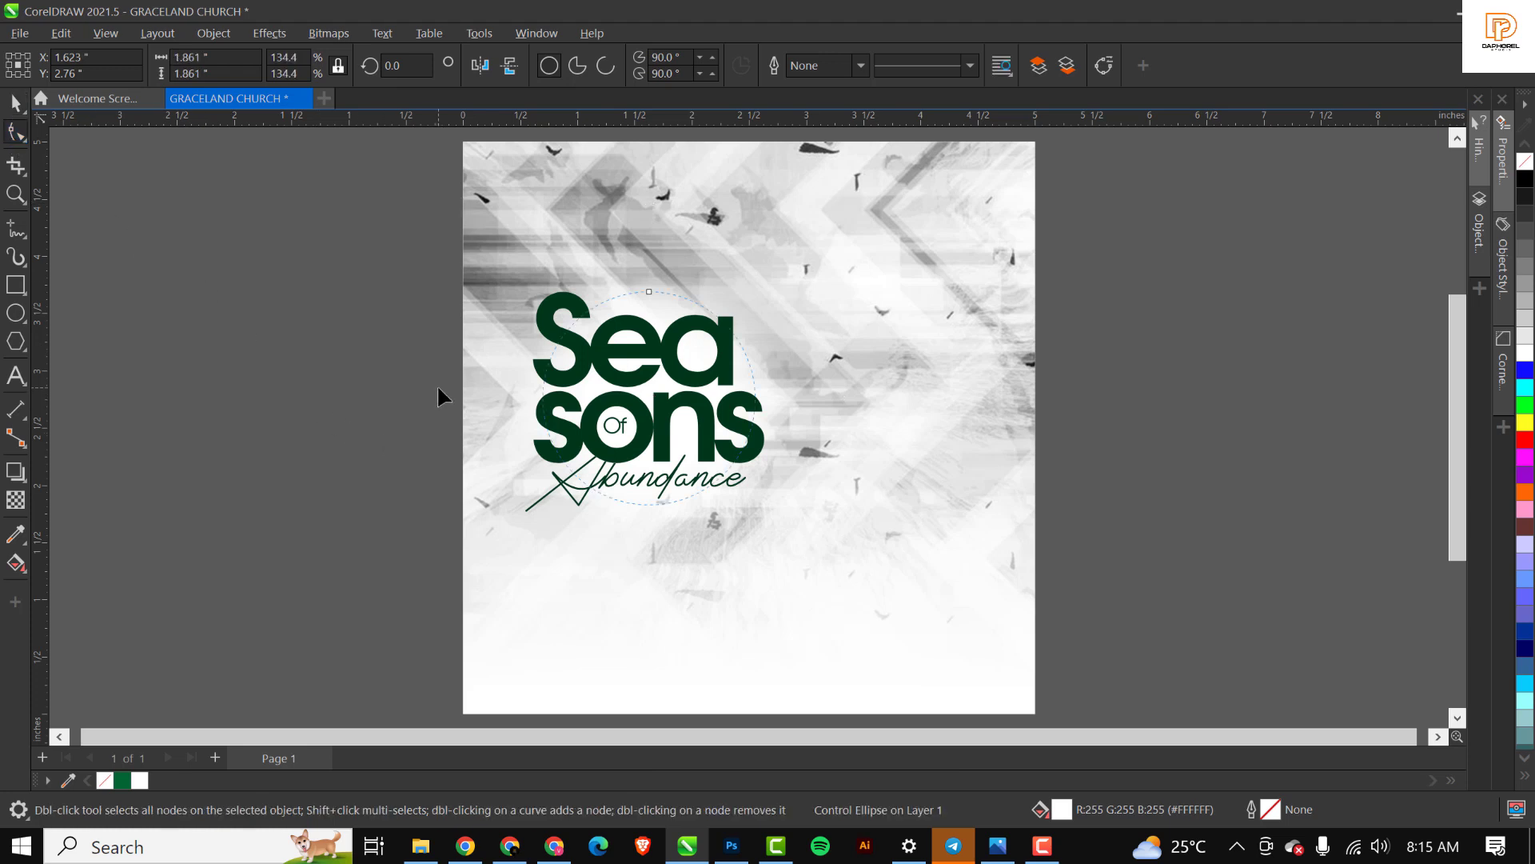
{"action": "key", "text": "space"}
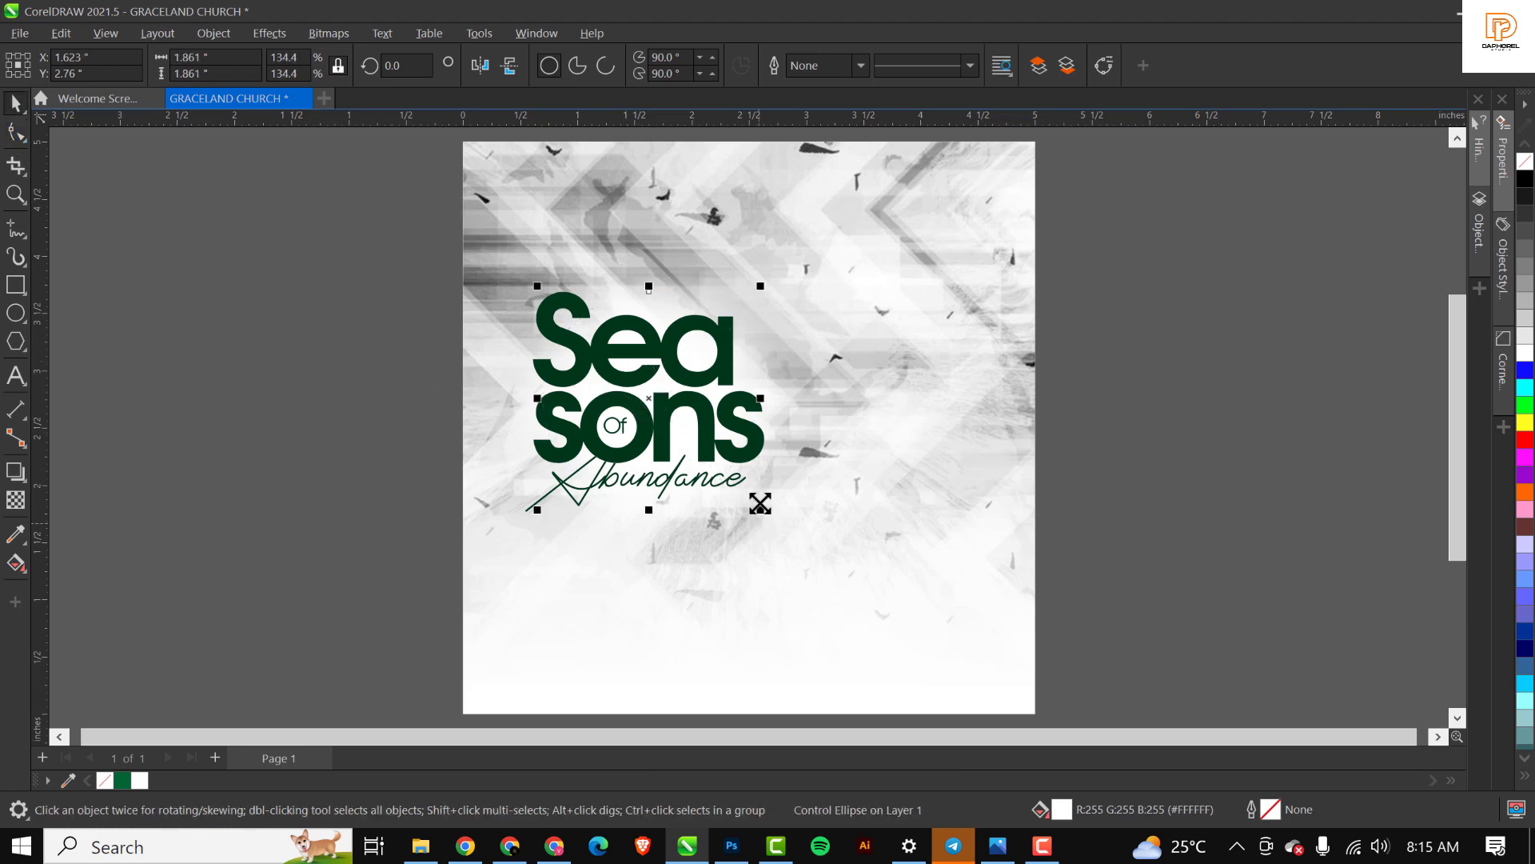
{"action": "left_click_drag", "start_coordinate": [760, 510], "coordinate": [795, 557]}
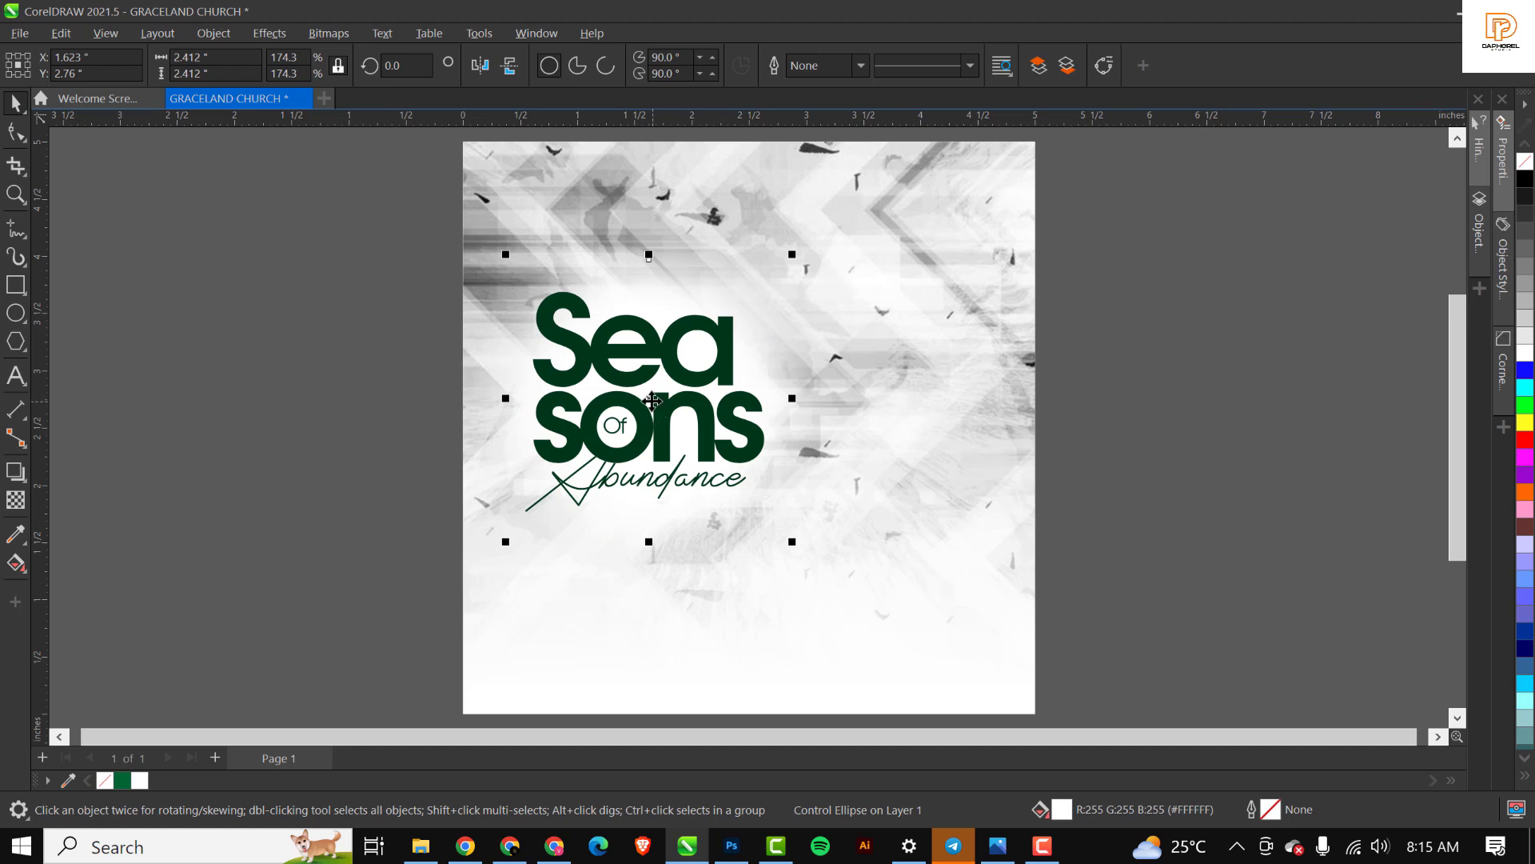
{"action": "left_click_drag", "start_coordinate": [651, 418], "coordinate": [532, 417]}
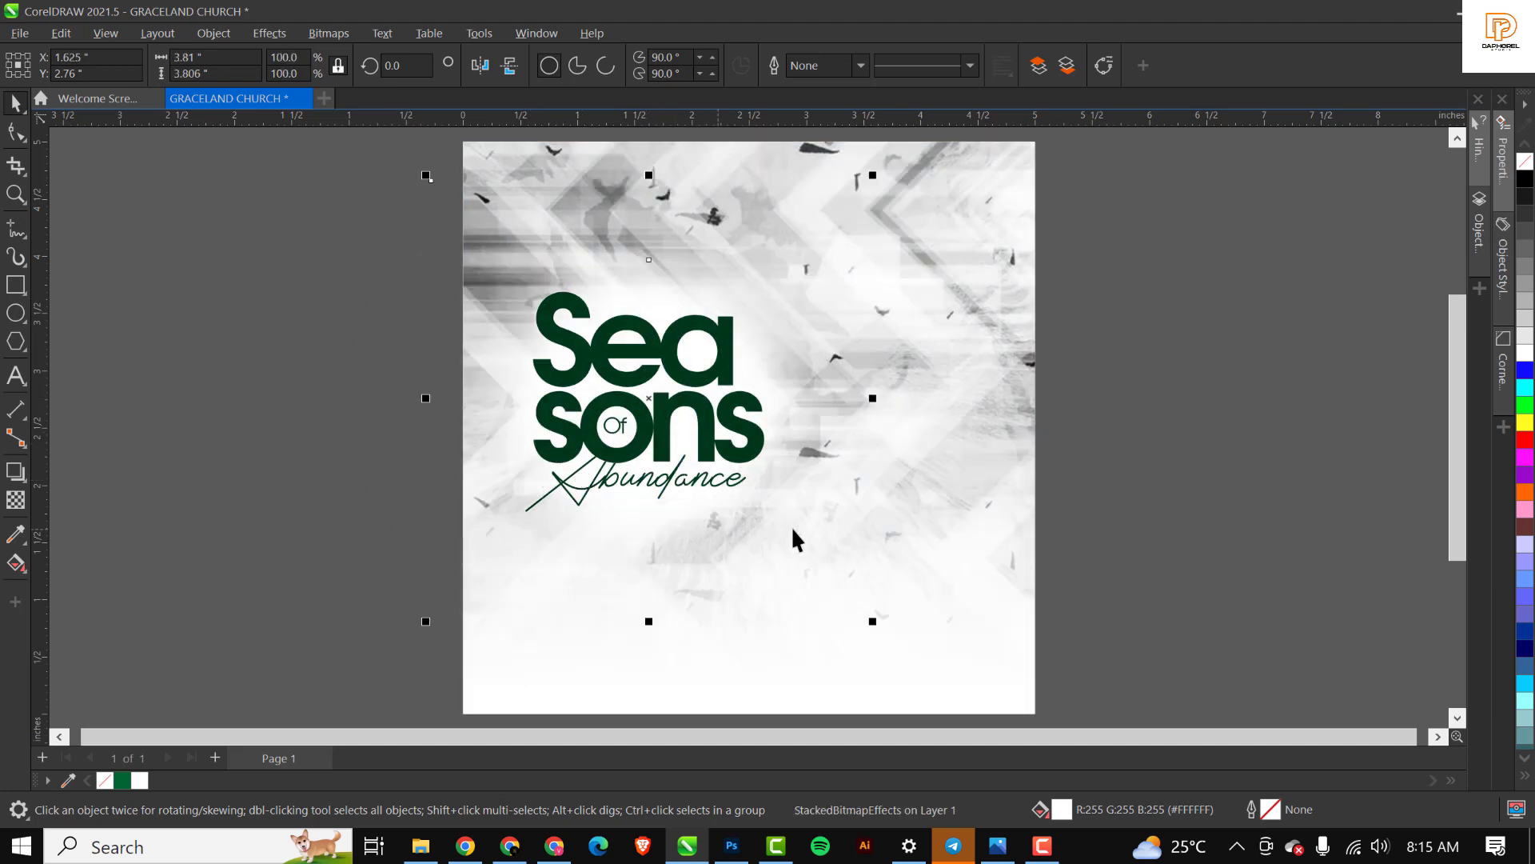
{"action": "left_click_drag", "start_coordinate": [872, 622], "coordinate": [888, 658]}
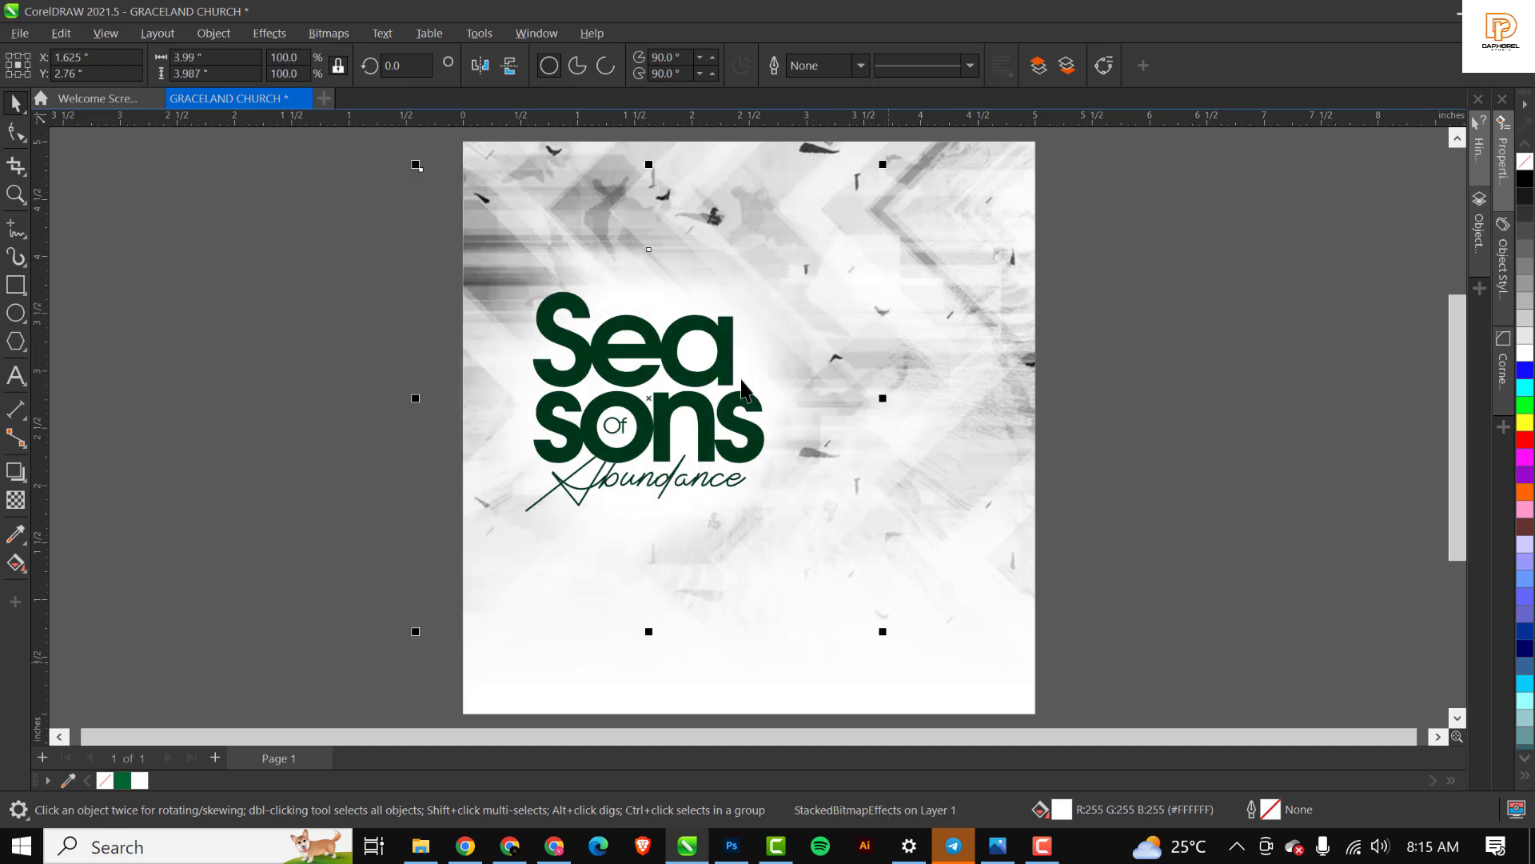
Place the white glow inside the background's PowerClip, above the grunge image, and finish editing the contents.
{"action": "double_click", "coordinate": [705, 283]}
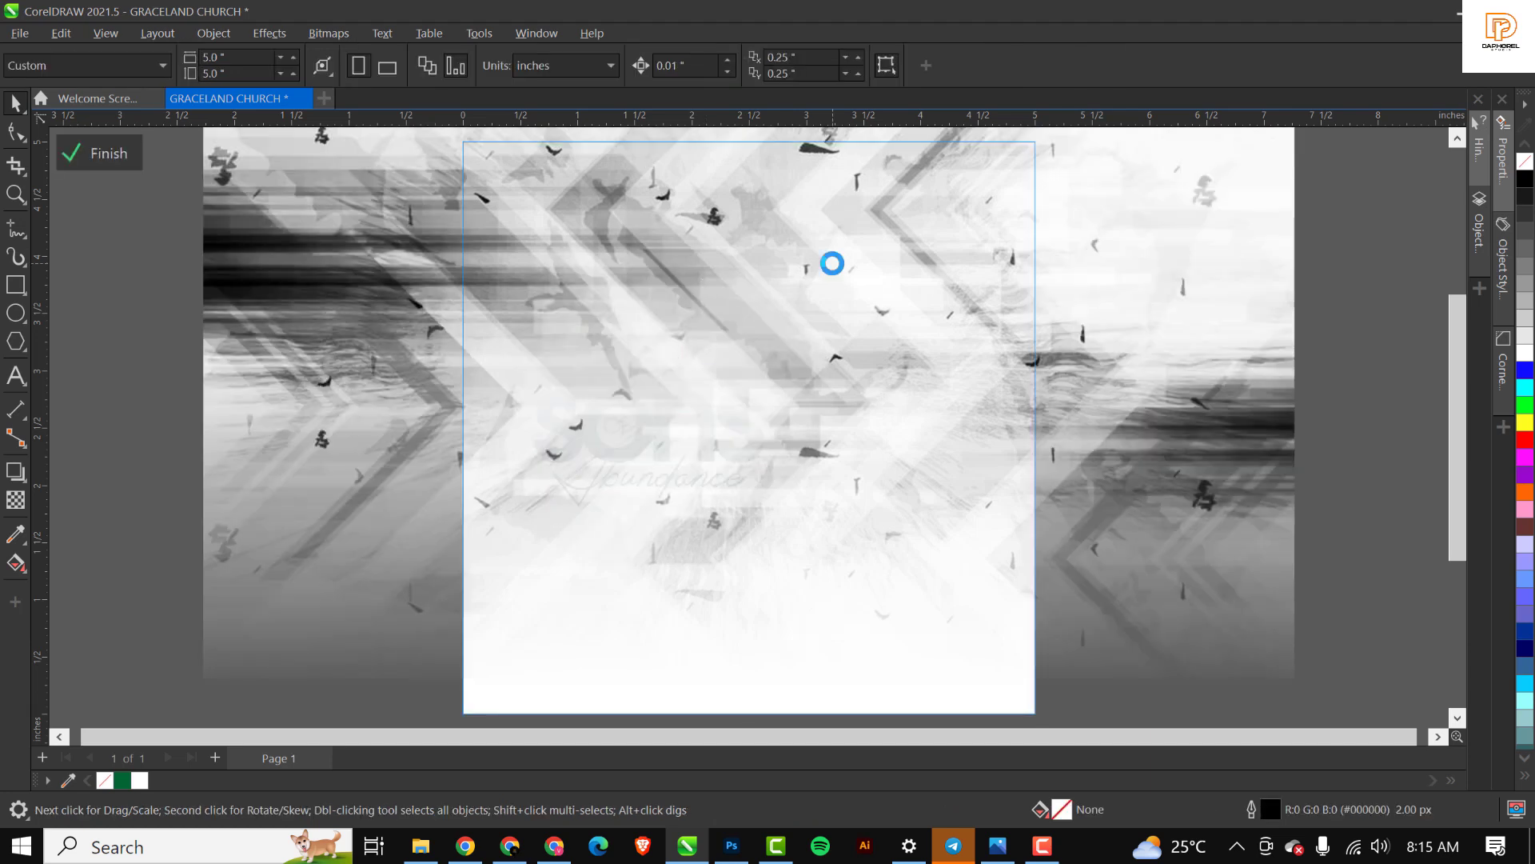
{"action": "scroll", "coordinate": [756, 301], "scroll_direction": "down", "scroll_amount": 2}
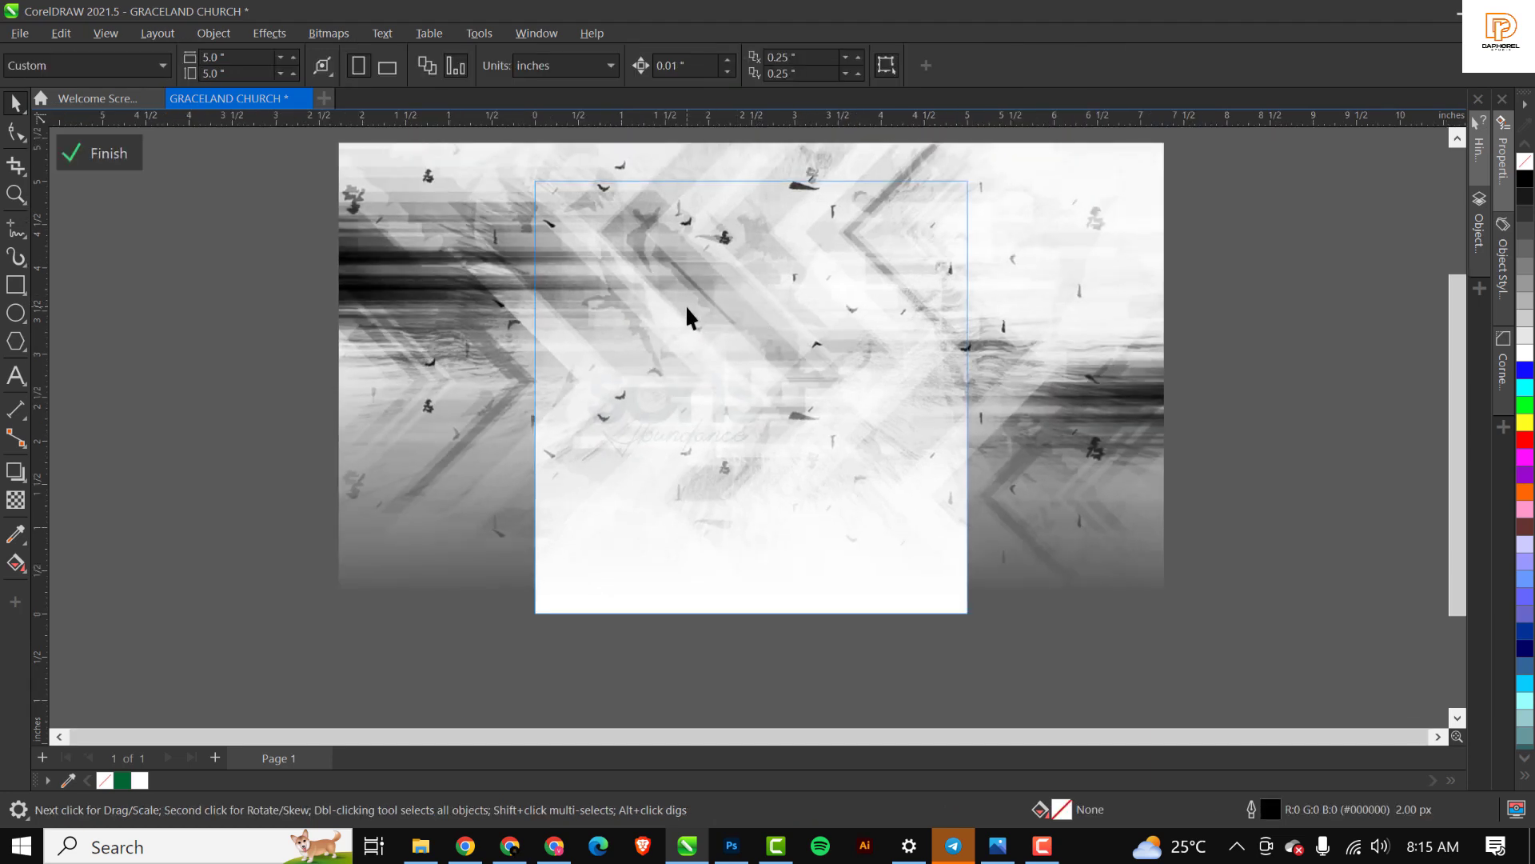
{"action": "left_click", "coordinate": [688, 312]}
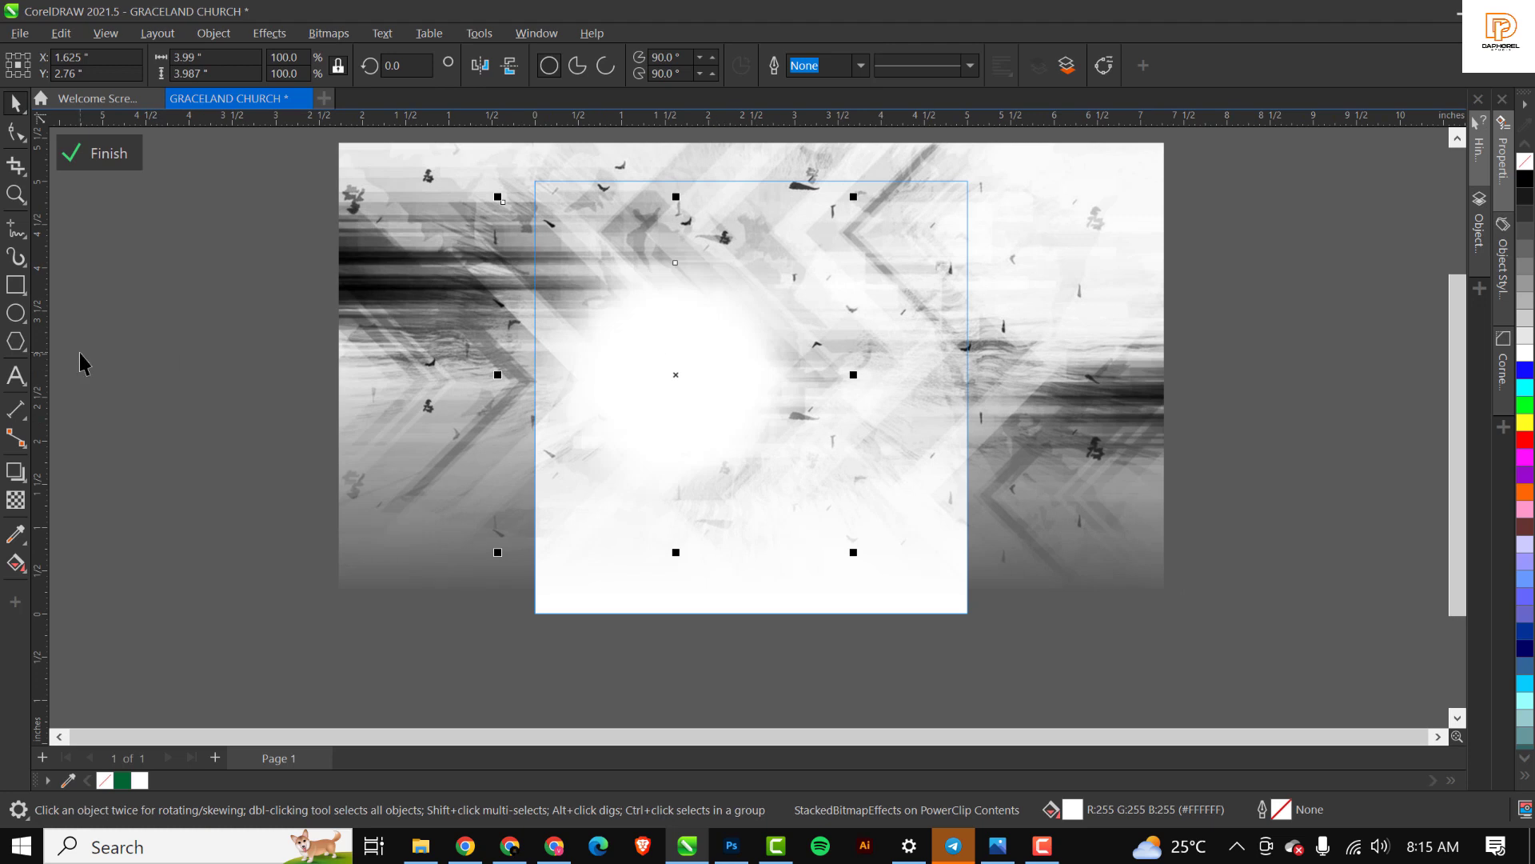
{"action": "left_click", "coordinate": [122, 157]}
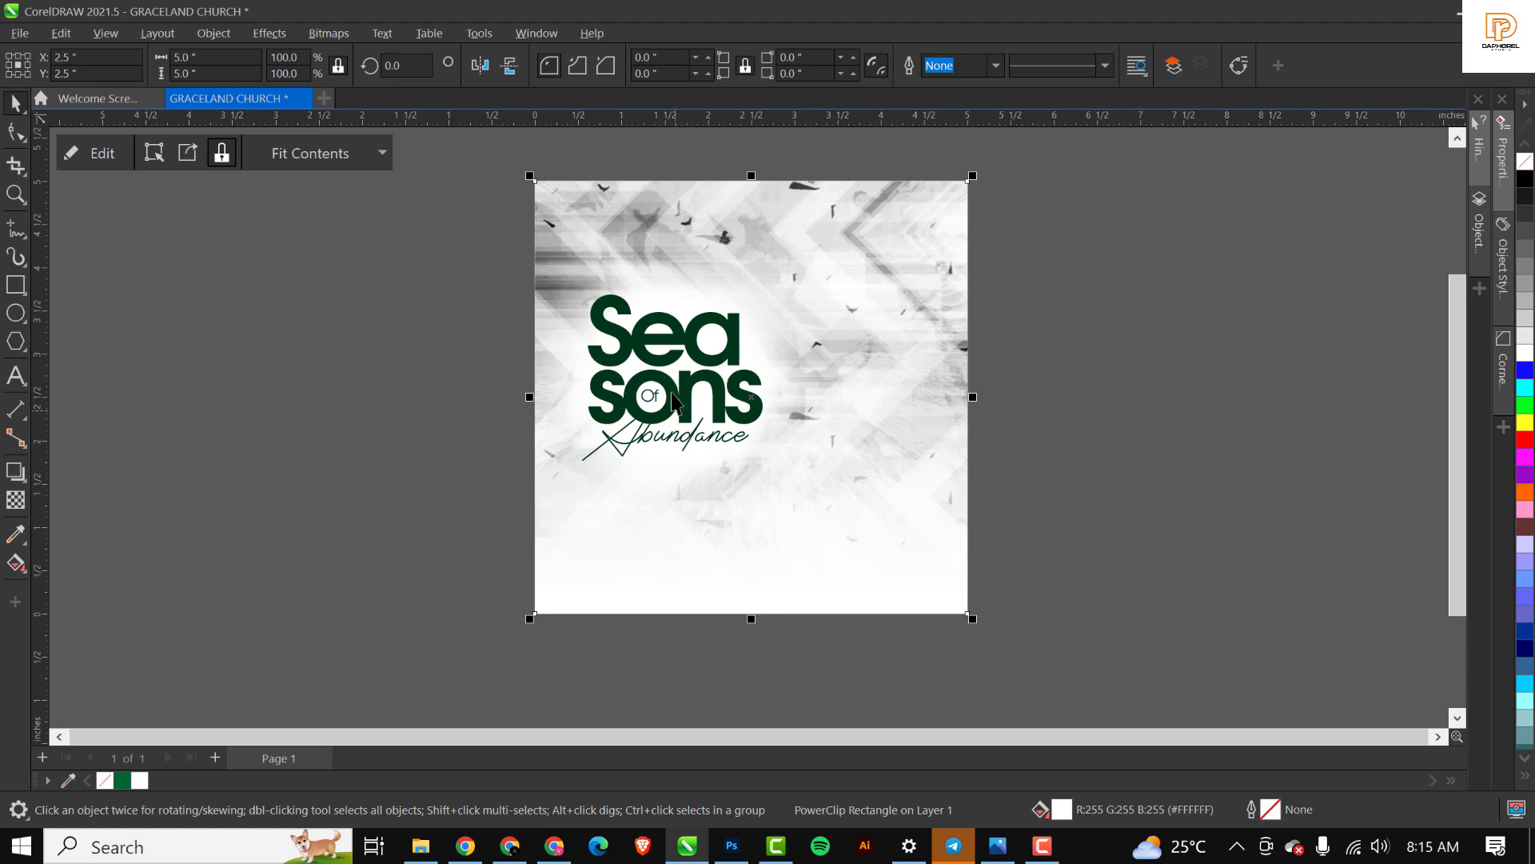
{"action": "left_click", "coordinate": [352, 288]}
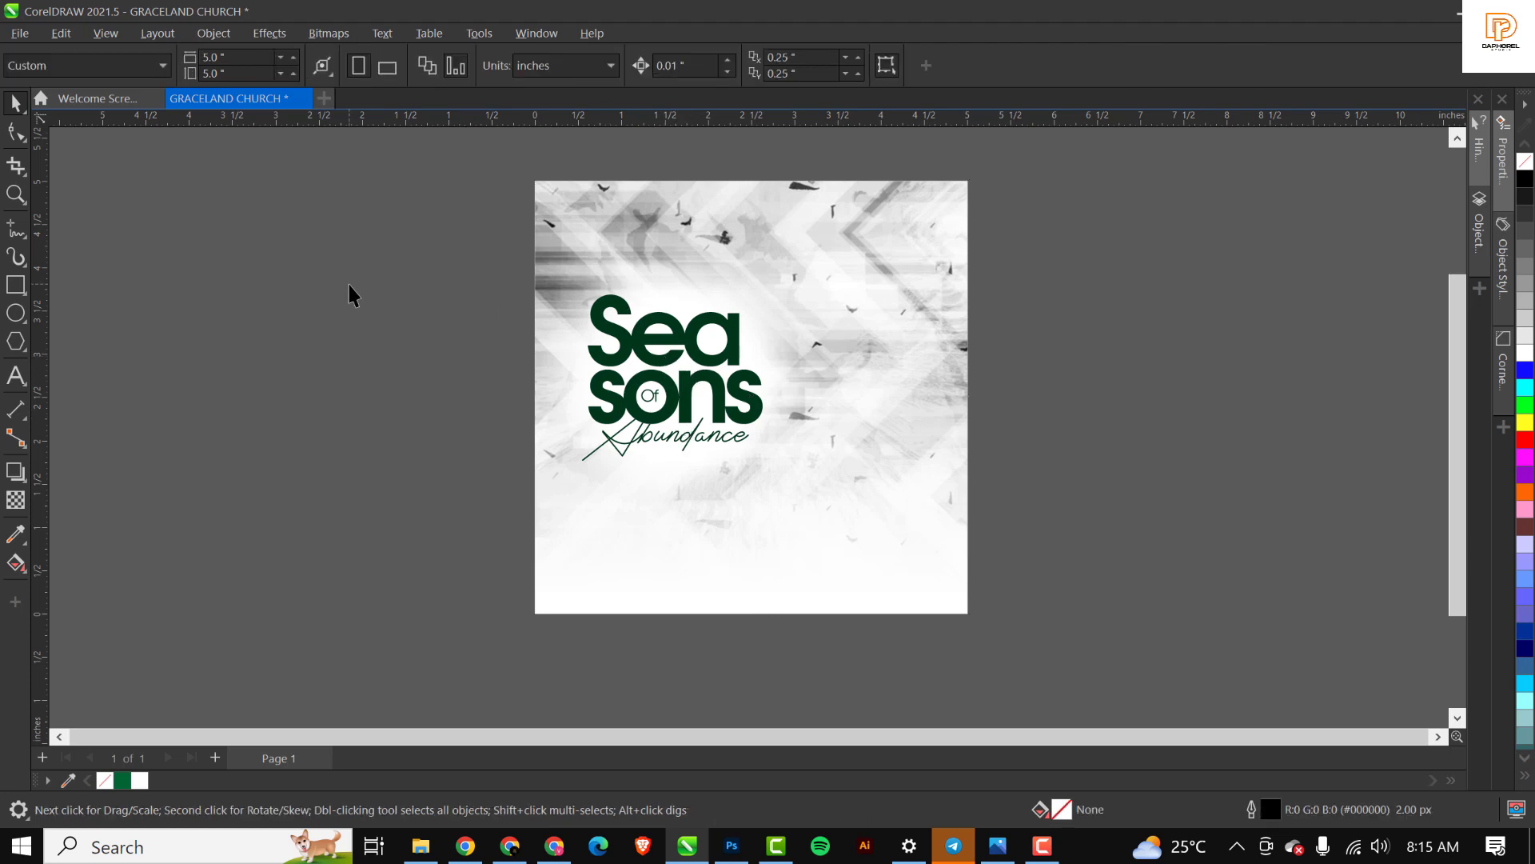
Draw a rectangle about 2.21 by 1.10 inches in the page's upper-left corner, filled white with no outline.
{"action": "scroll", "coordinate": [349, 284], "scroll_direction": "up", "scroll_amount": 1}
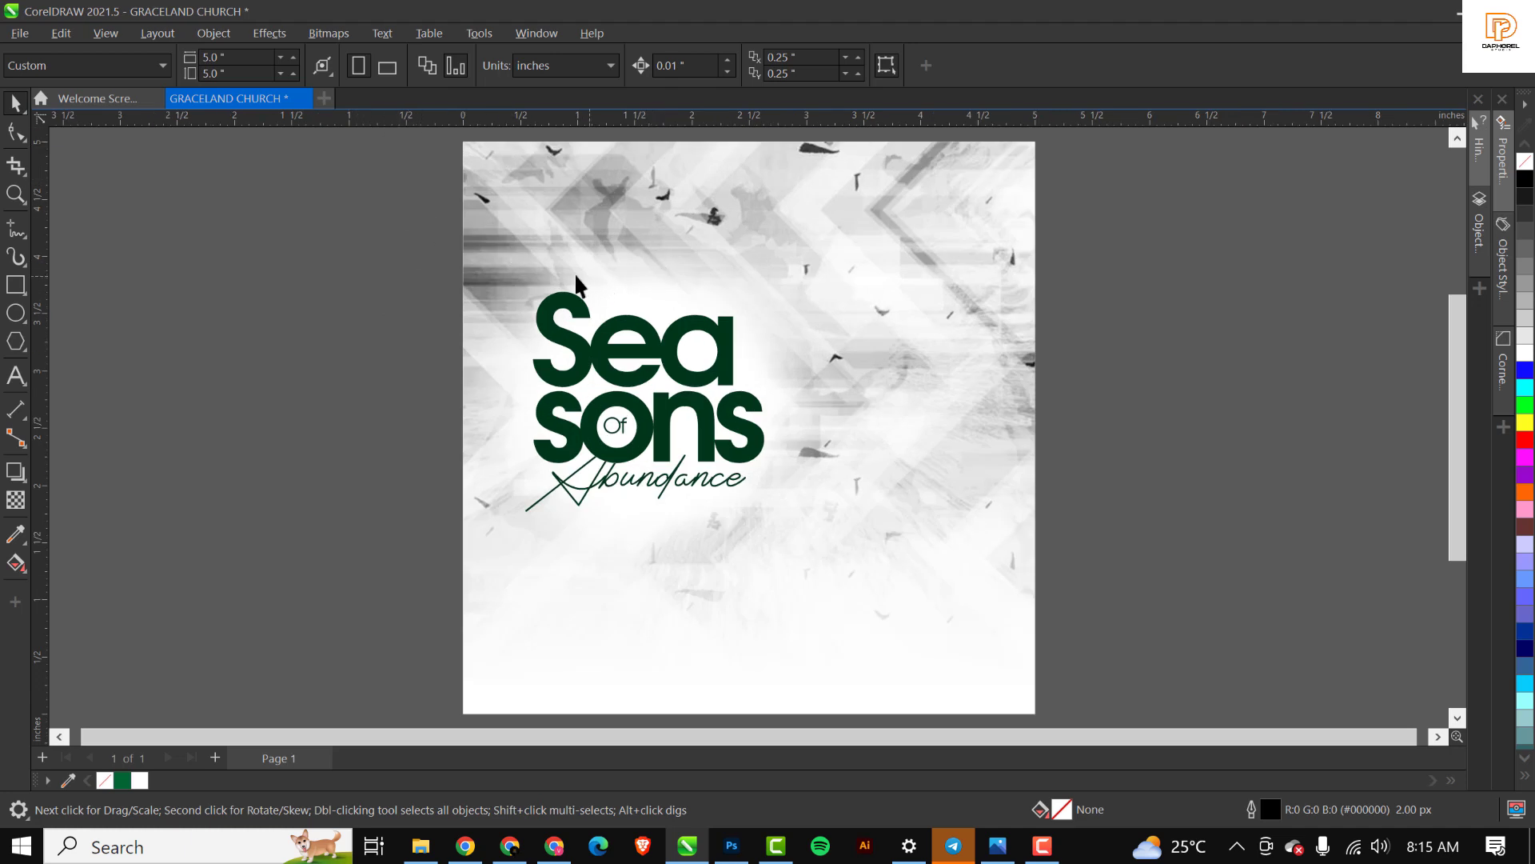
{"action": "left_click", "coordinate": [16, 284]}
{"action": "left_click_drag", "start_coordinate": [470, 146], "coordinate": [716, 268]}
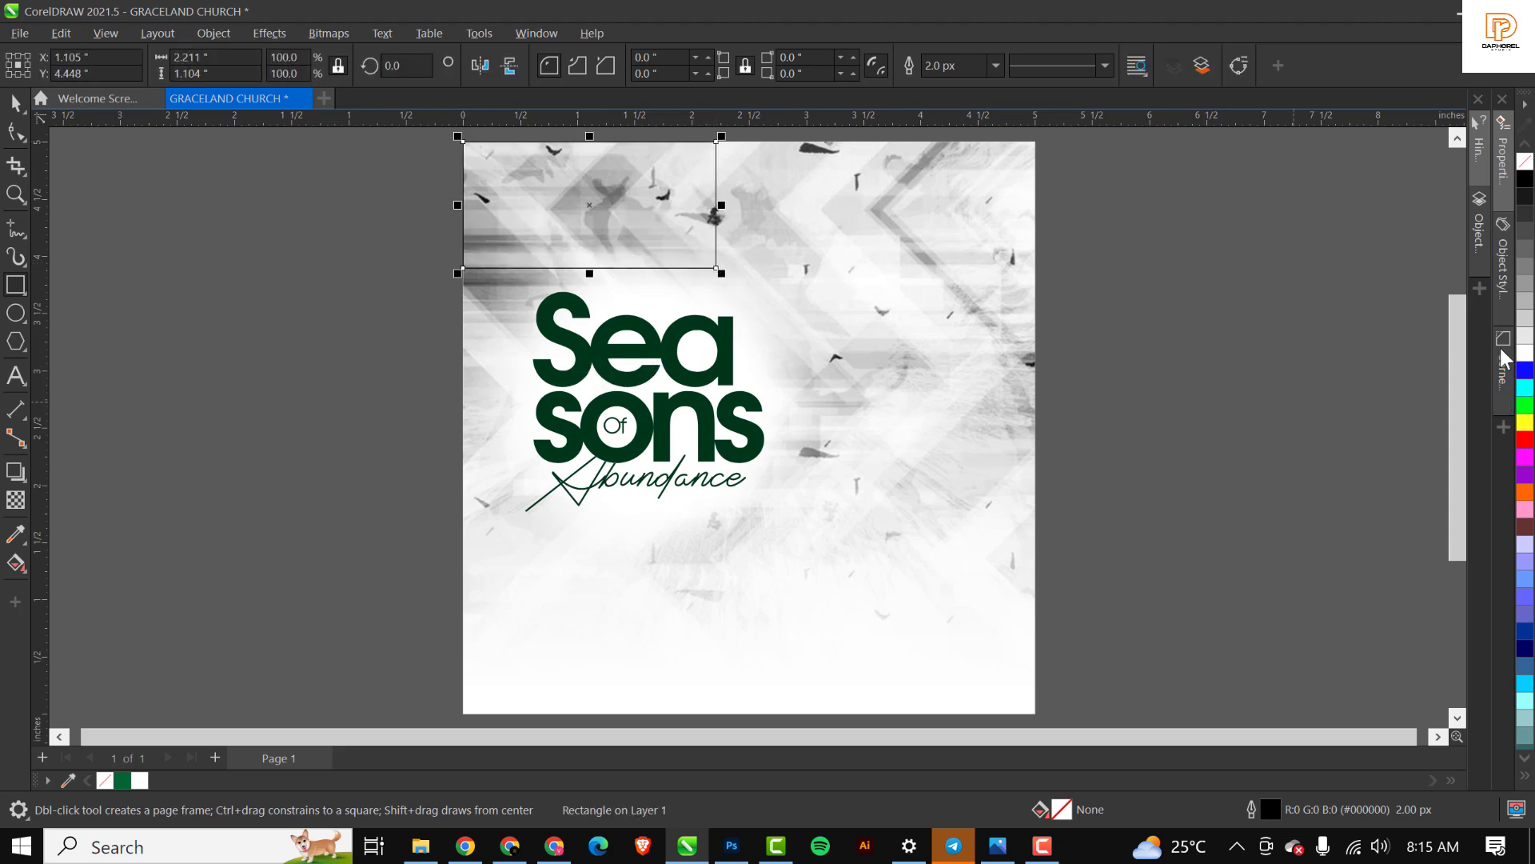
{"action": "left_click", "coordinate": [1524, 358]}
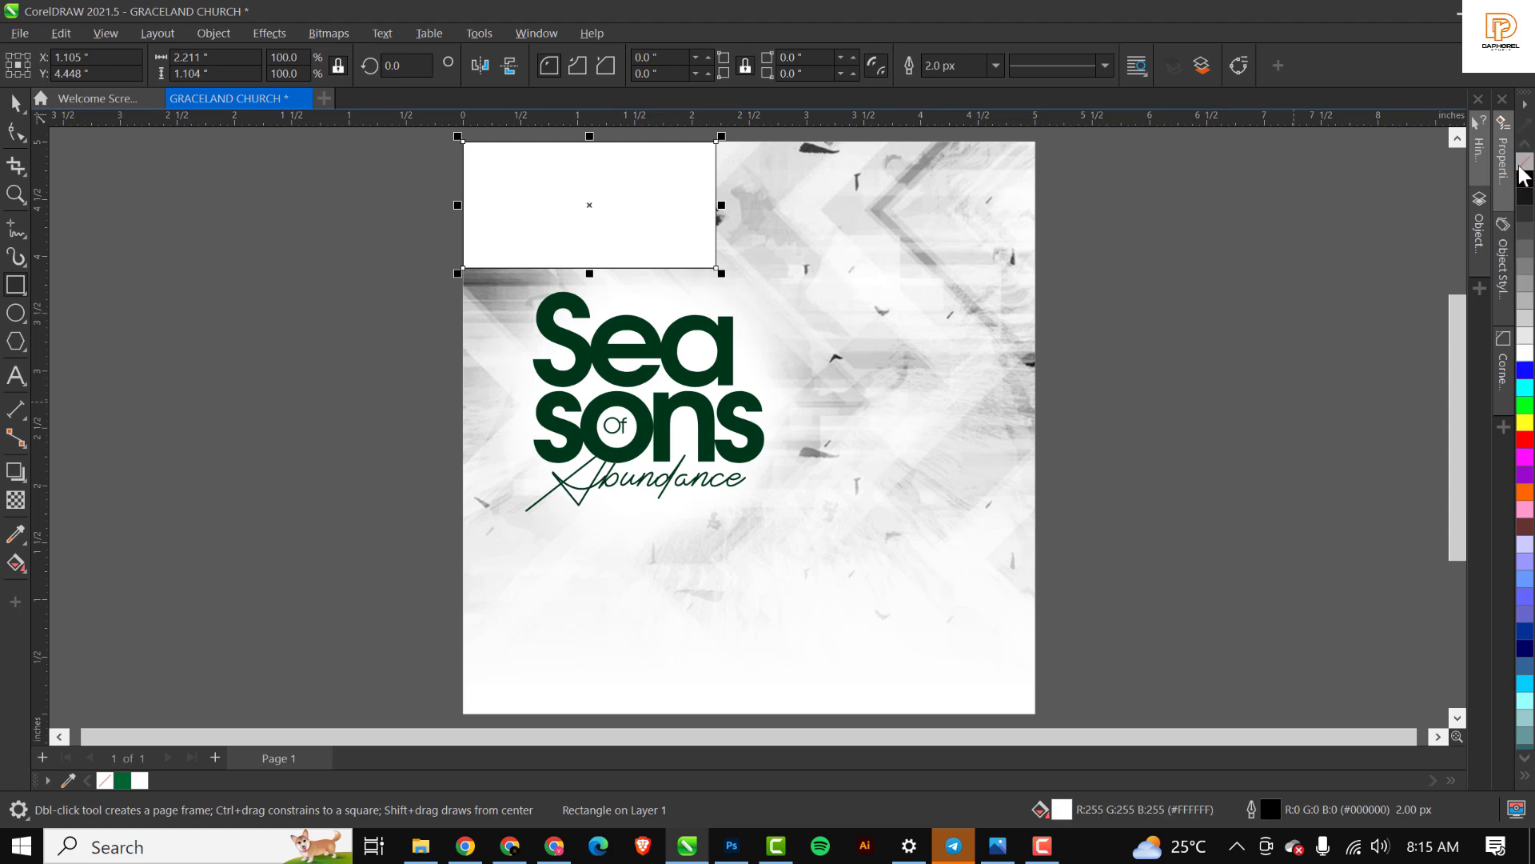
{"action": "left_click", "coordinate": [15, 502]}
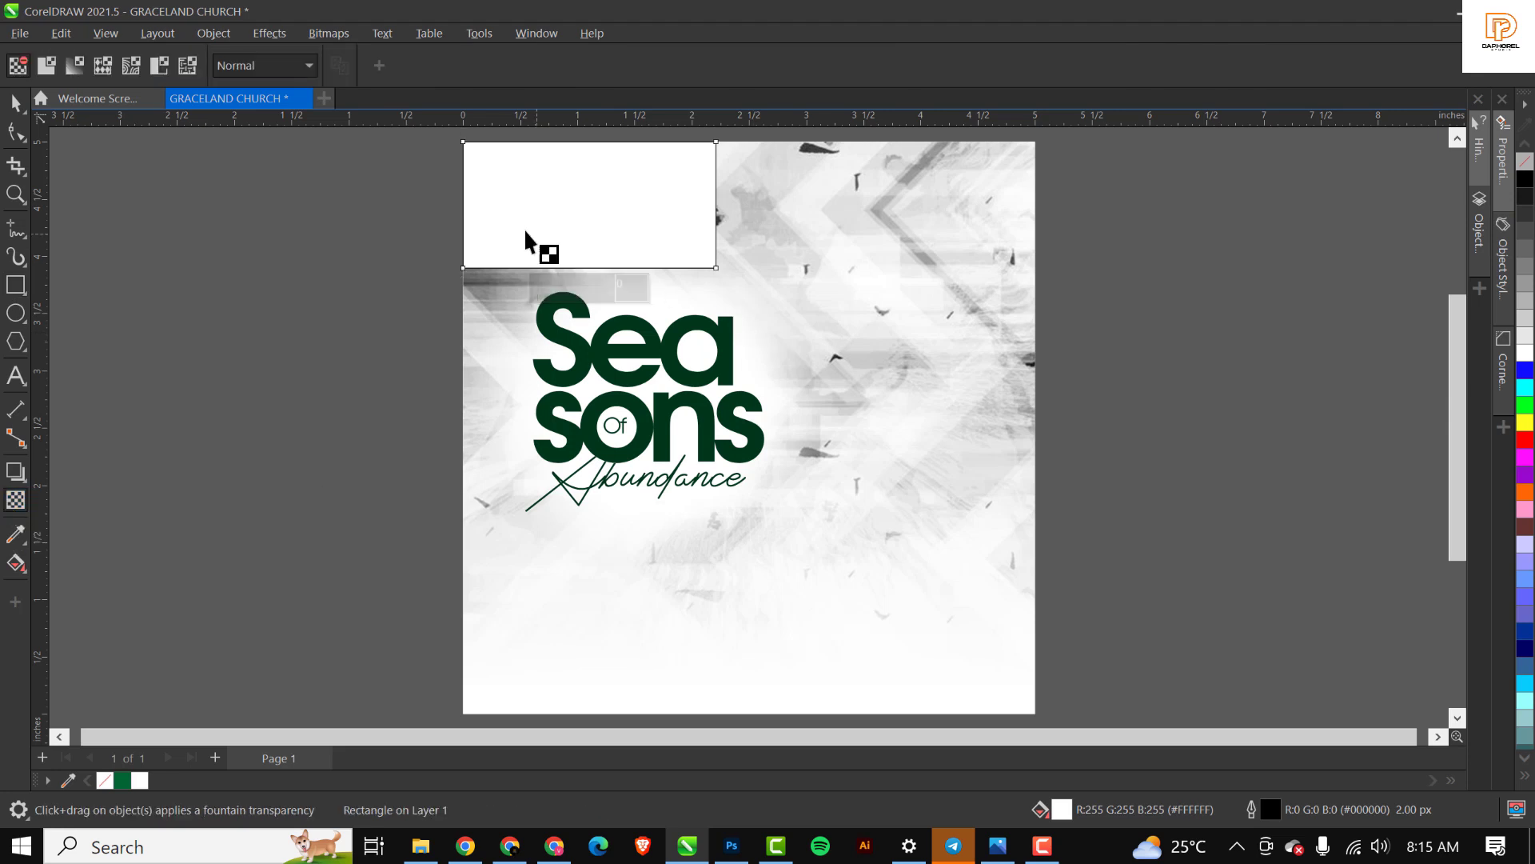
{"action": "key", "text": "space"}
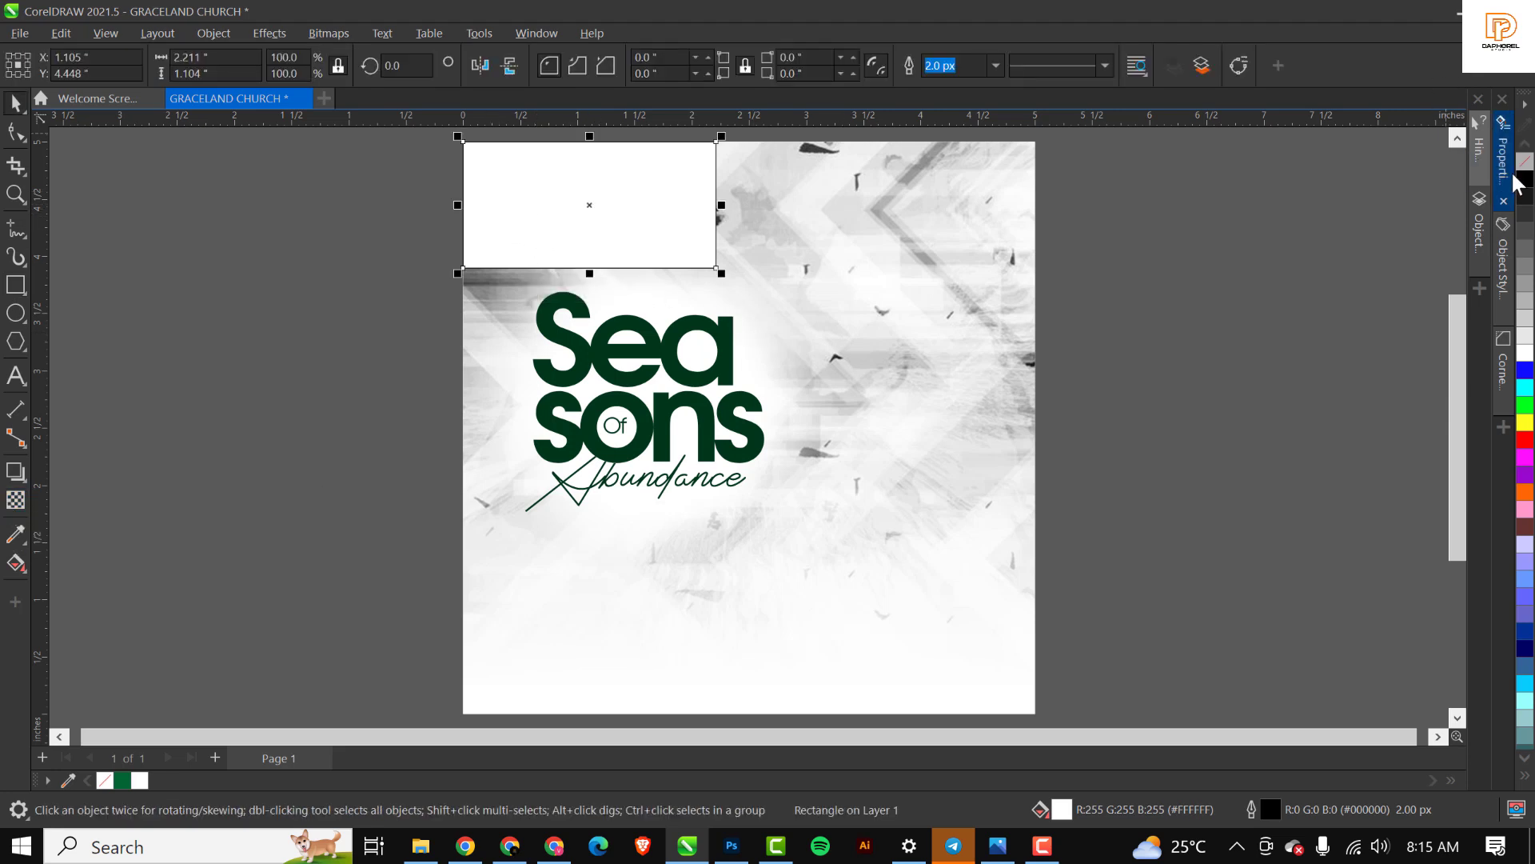
{"action": "right_click", "coordinate": [1522, 166]}
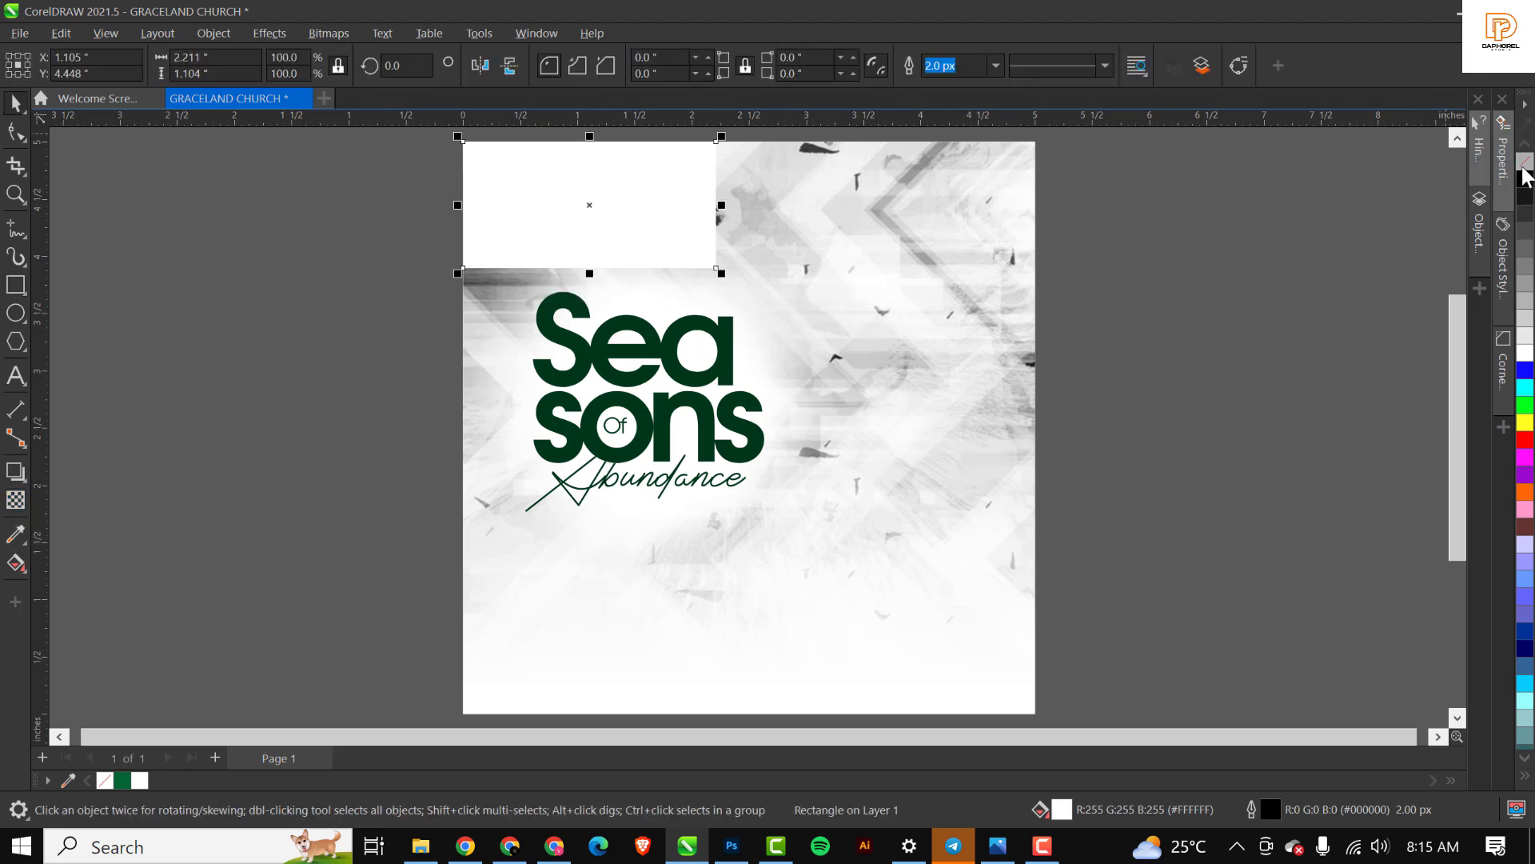
Fade the white rectangle horizontally with a linear fountain transparency, solid at the page's left edge and clear toward the right.
{"action": "left_click", "coordinate": [14, 500]}
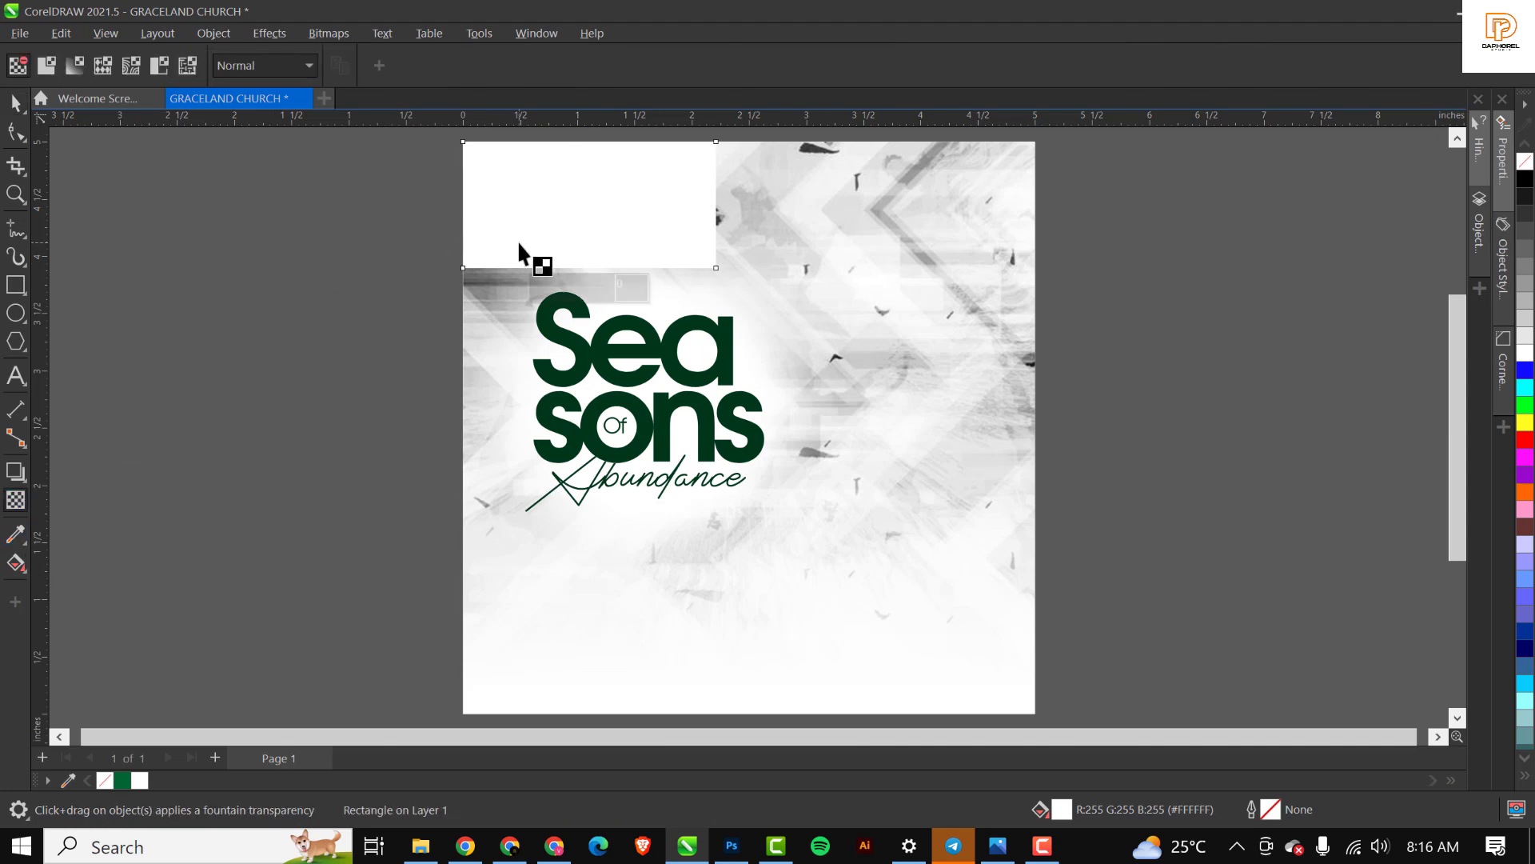
{"action": "left_click_drag", "start_coordinate": [505, 209], "coordinate": [710, 218]}
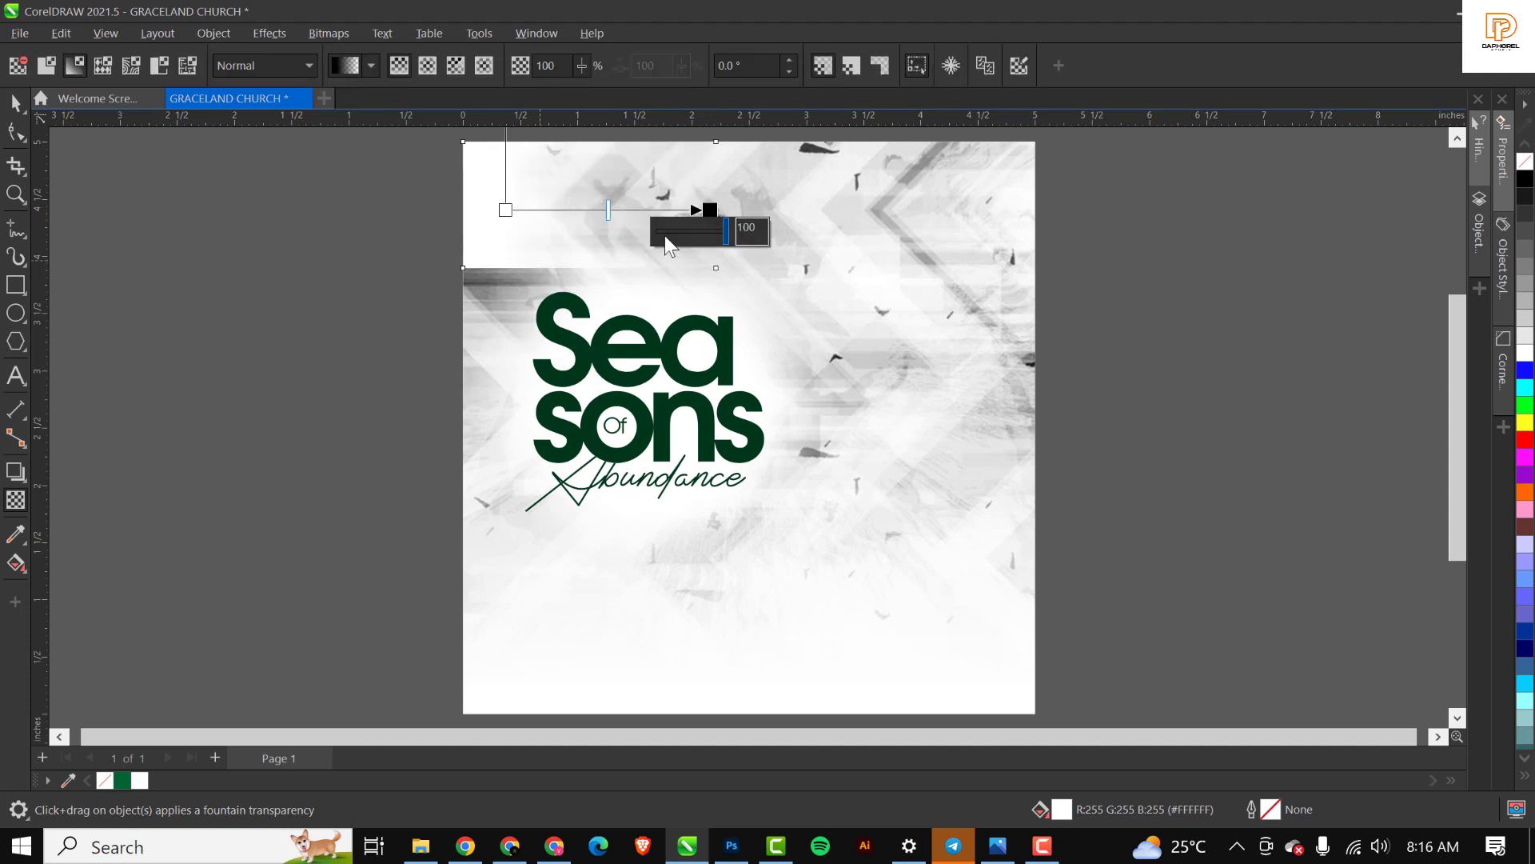
{"action": "scroll", "coordinate": [671, 160], "scroll_direction": "up", "scroll_amount": 1}
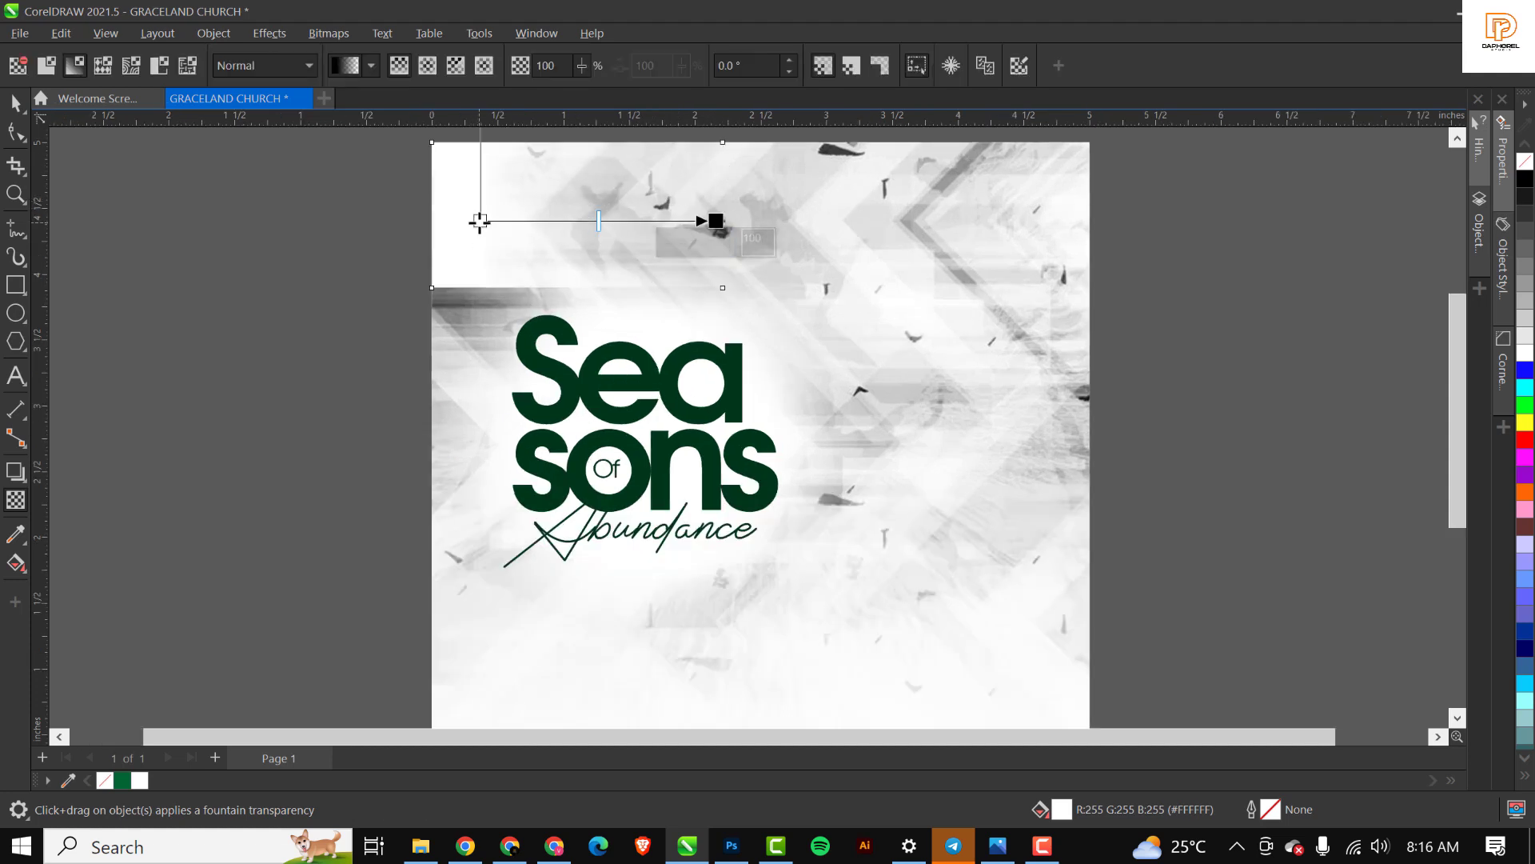
{"action": "left_click_drag", "start_coordinate": [480, 223], "coordinate": [577, 219]}
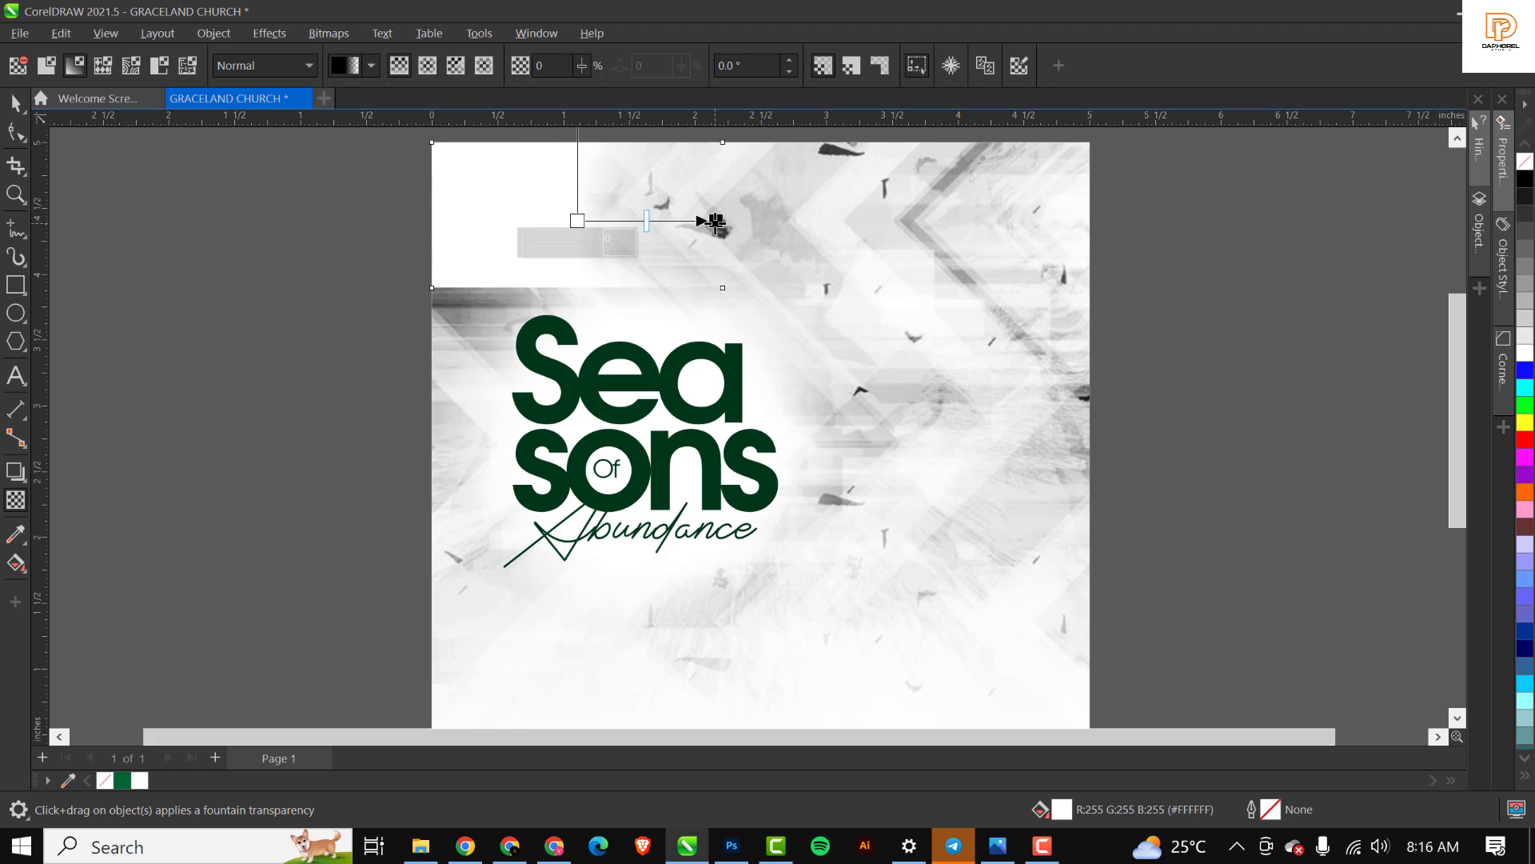
{"action": "key", "text": "space"}
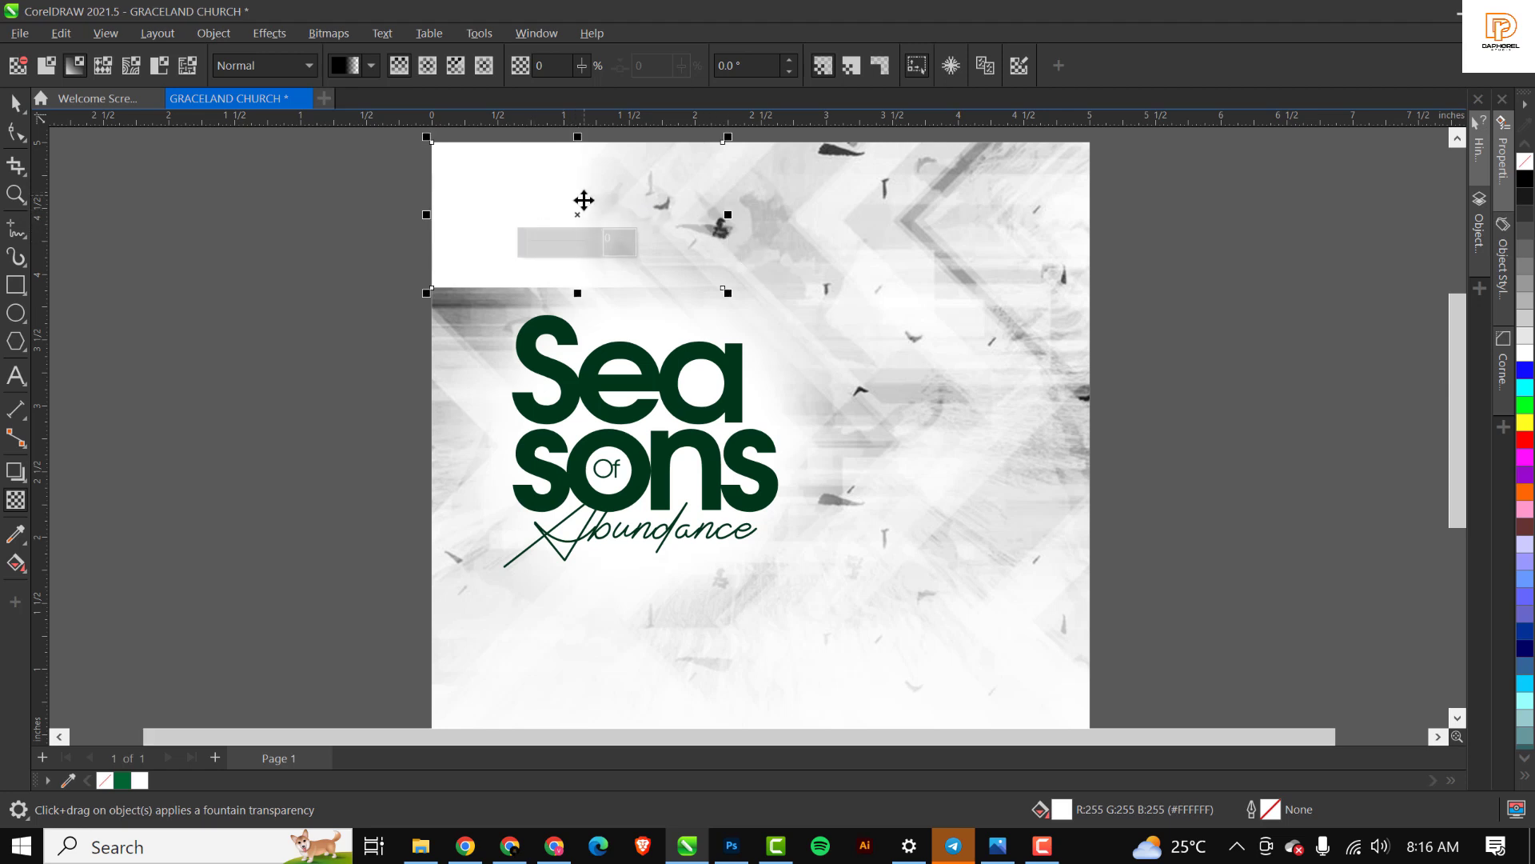
Convert the faded rectangle to a 300 dpi RGB Color (24-bit) bitmap with anti-aliasing and a transparent background.
{"action": "left_click", "coordinate": [336, 35]}
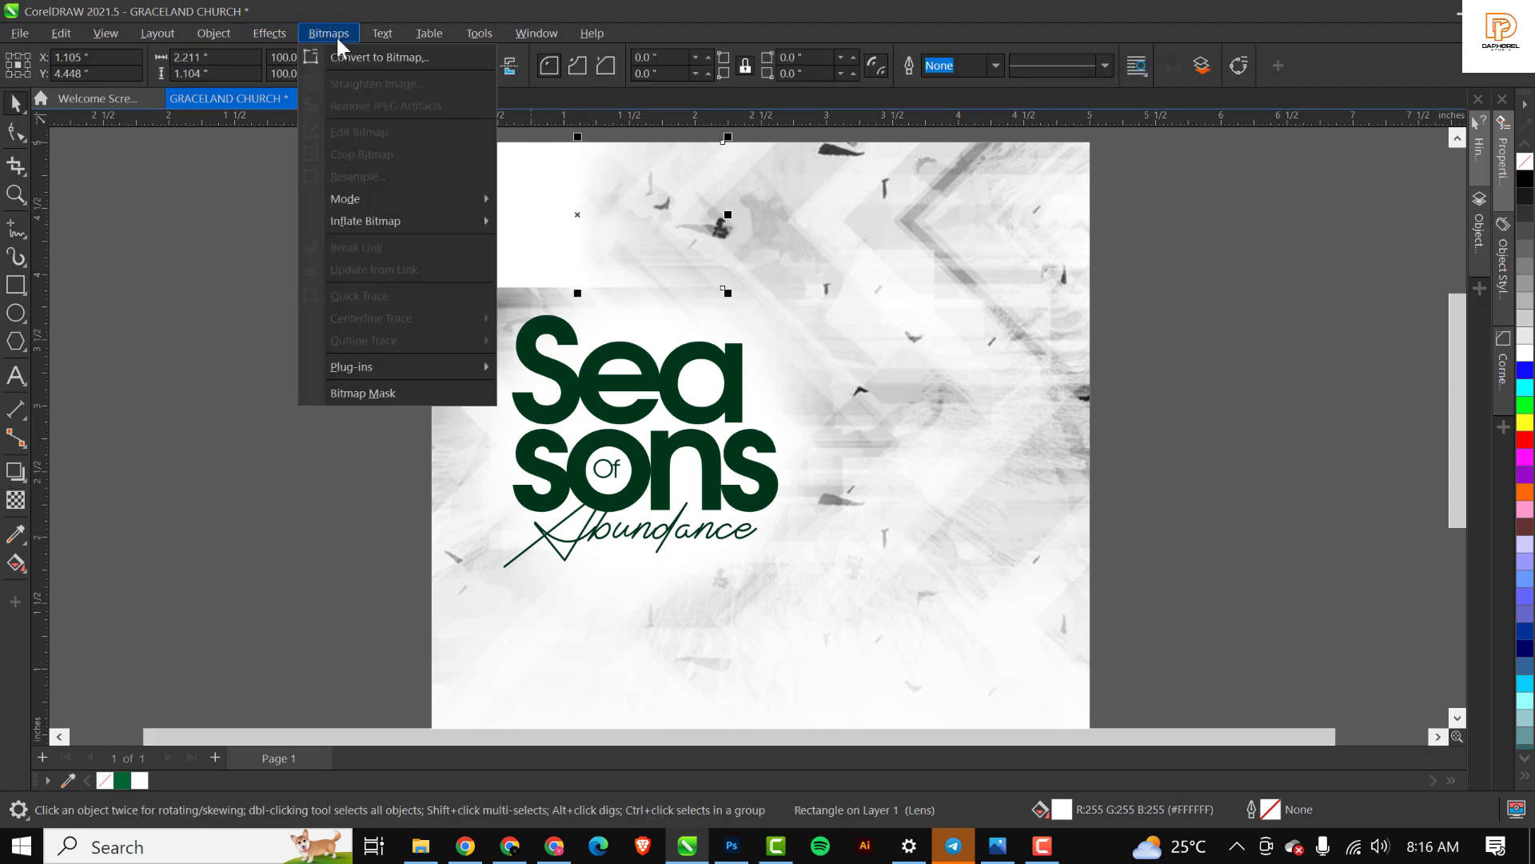
{"action": "left_click", "coordinate": [357, 51]}
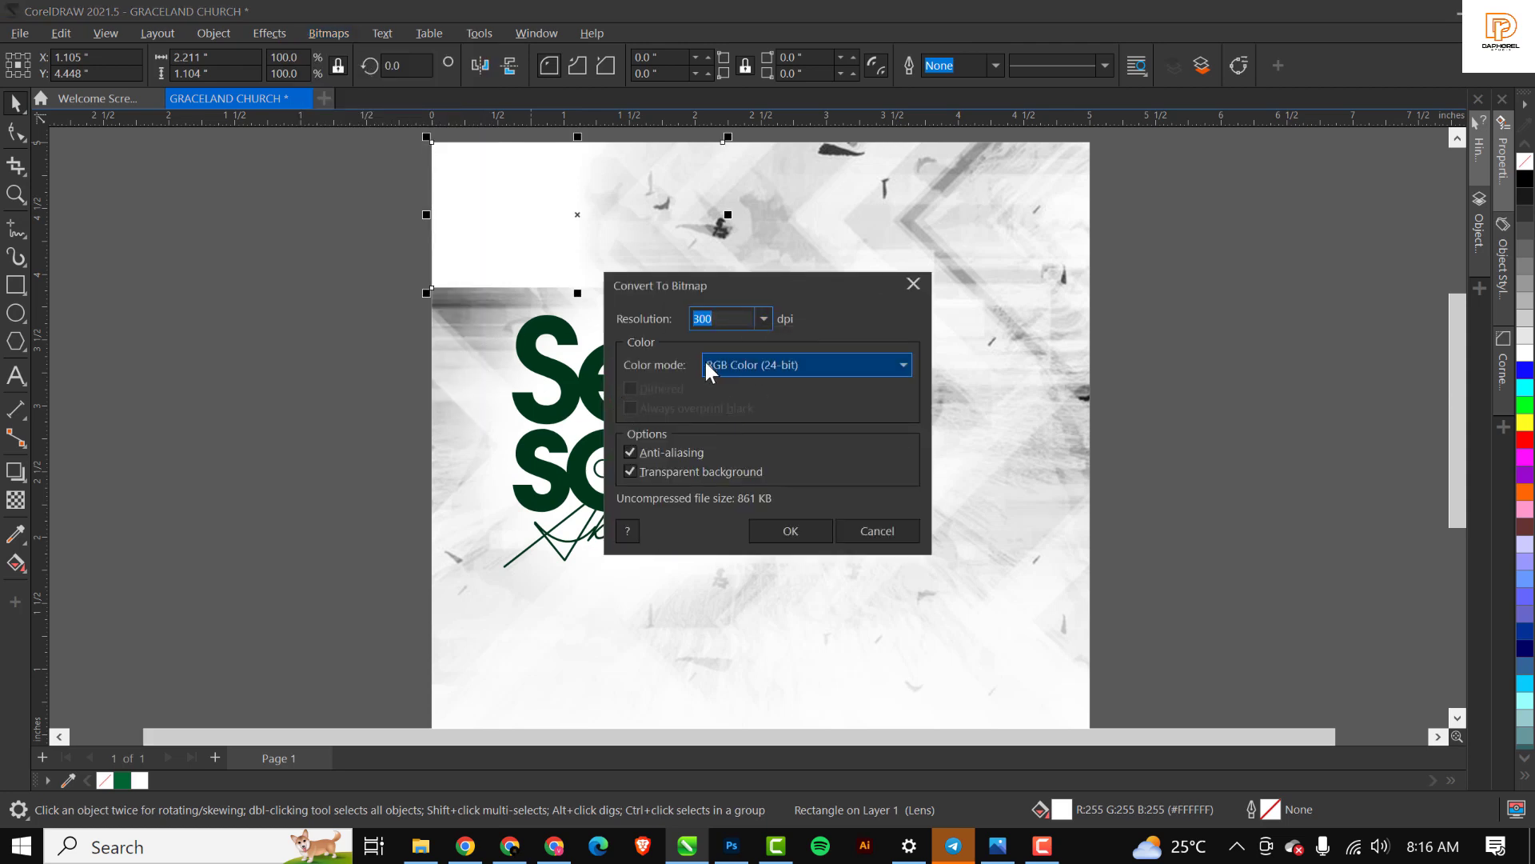
{"action": "left_click", "coordinate": [815, 527]}
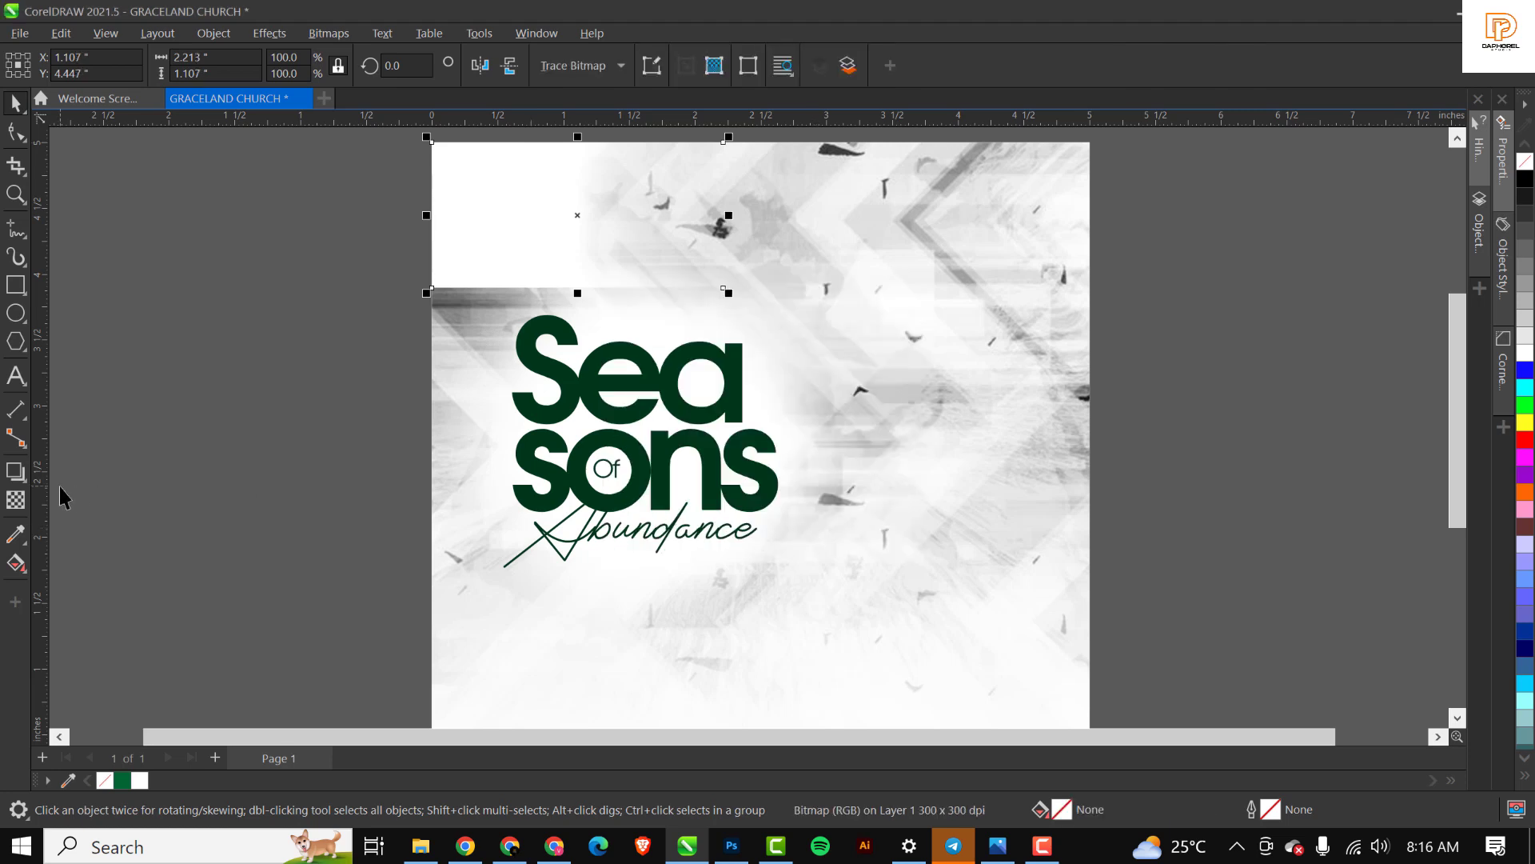
{"action": "left_click", "coordinate": [17, 505]}
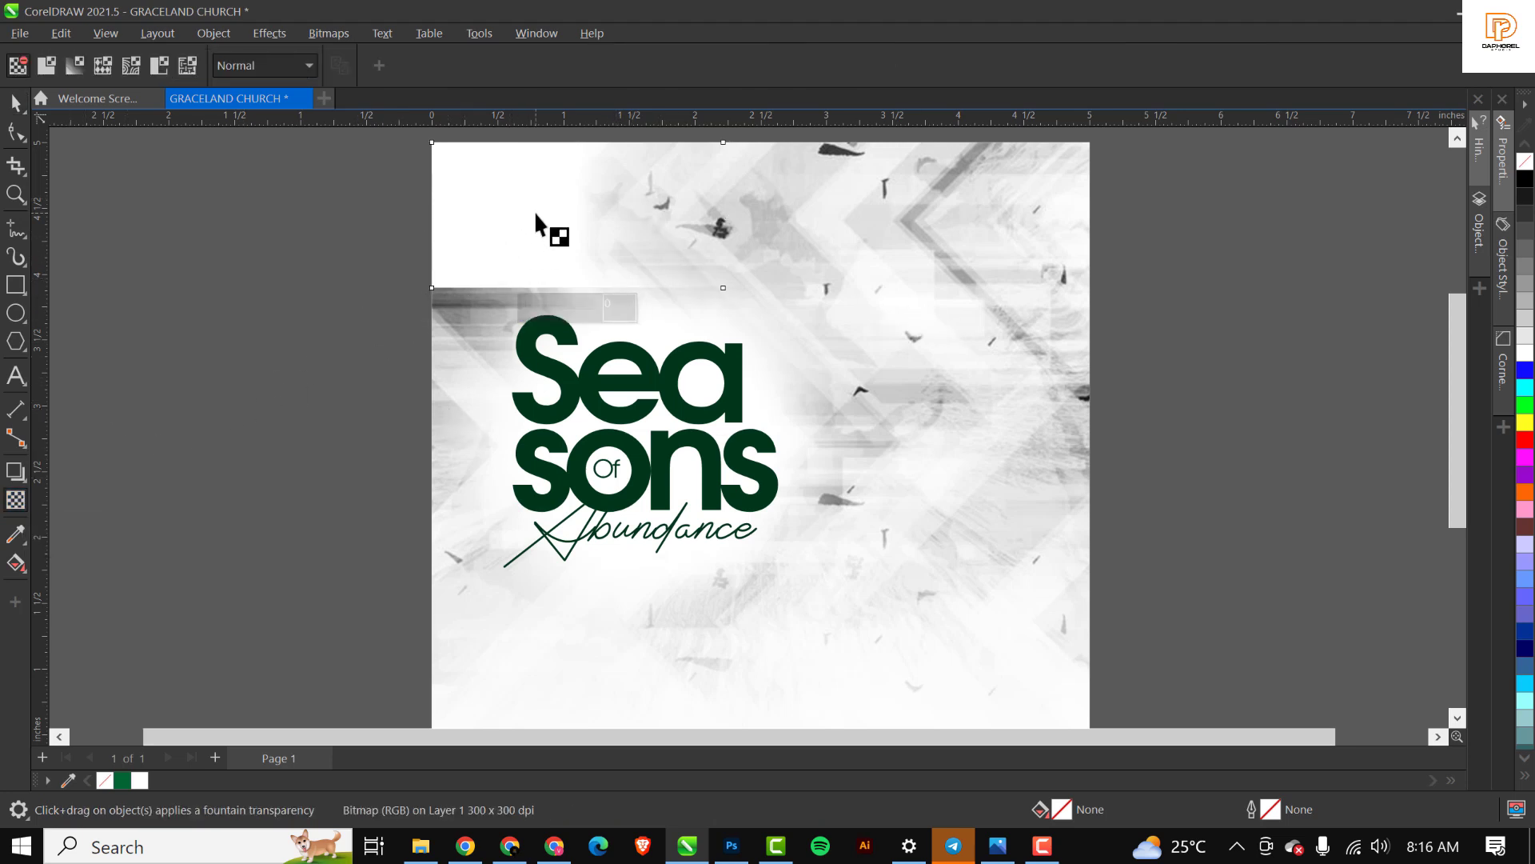
{"action": "key", "text": "space"}
{"action": "left_click_drag", "start_coordinate": [539, 216], "coordinate": [493, 225]}
{"action": "key", "text": "ctrl+z"}
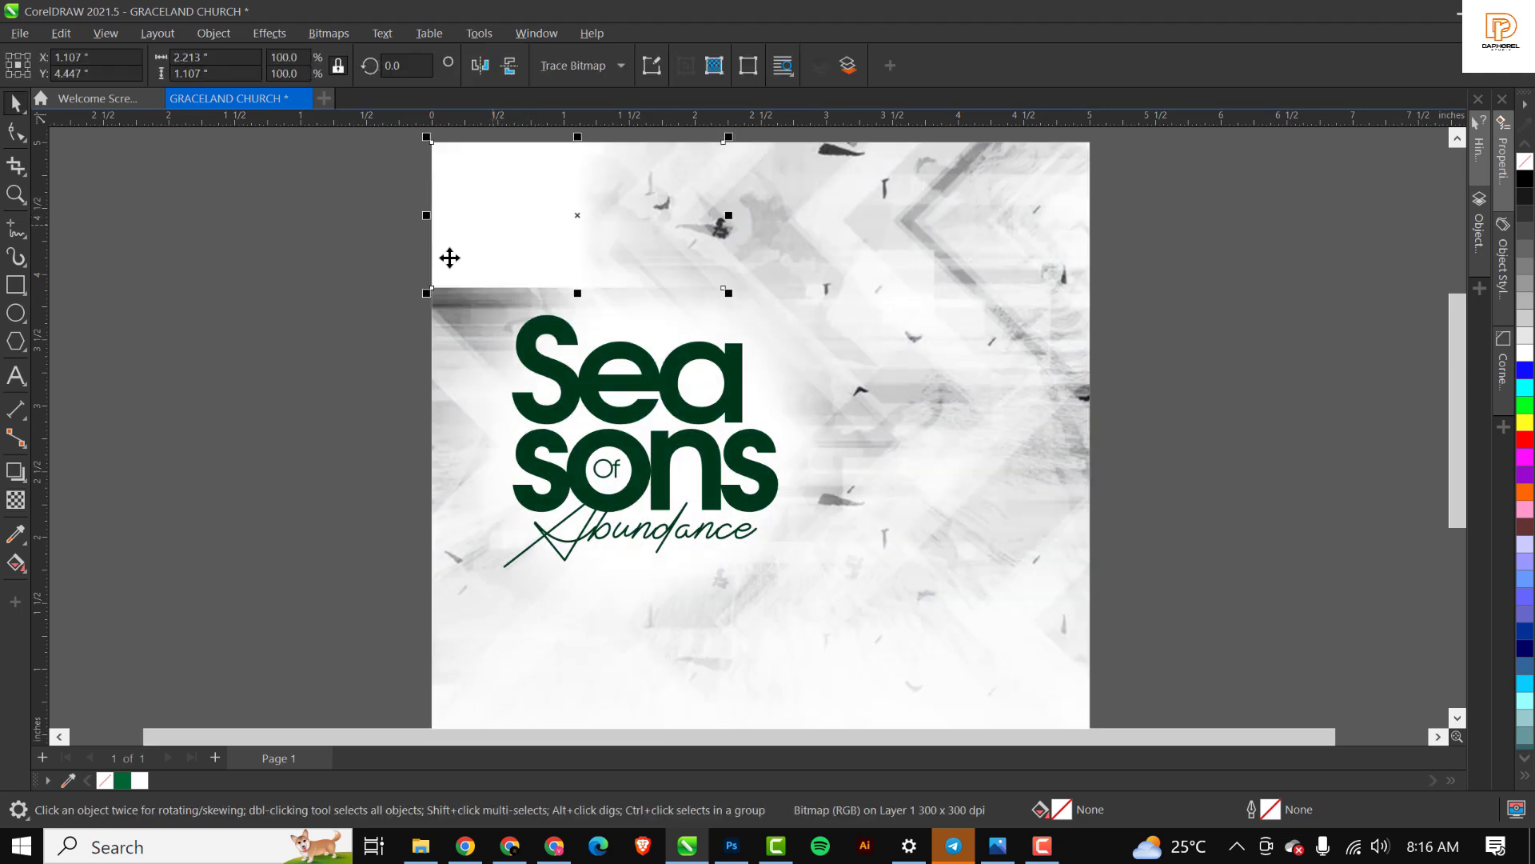
Fade the white bitmap downward with a -90° linear transparency, then enlarge it to about 2.97 by 1.77 inches.
{"action": "left_click", "coordinate": [16, 501]}
{"action": "left_click_drag", "start_coordinate": [549, 211], "coordinate": [549, 279]}
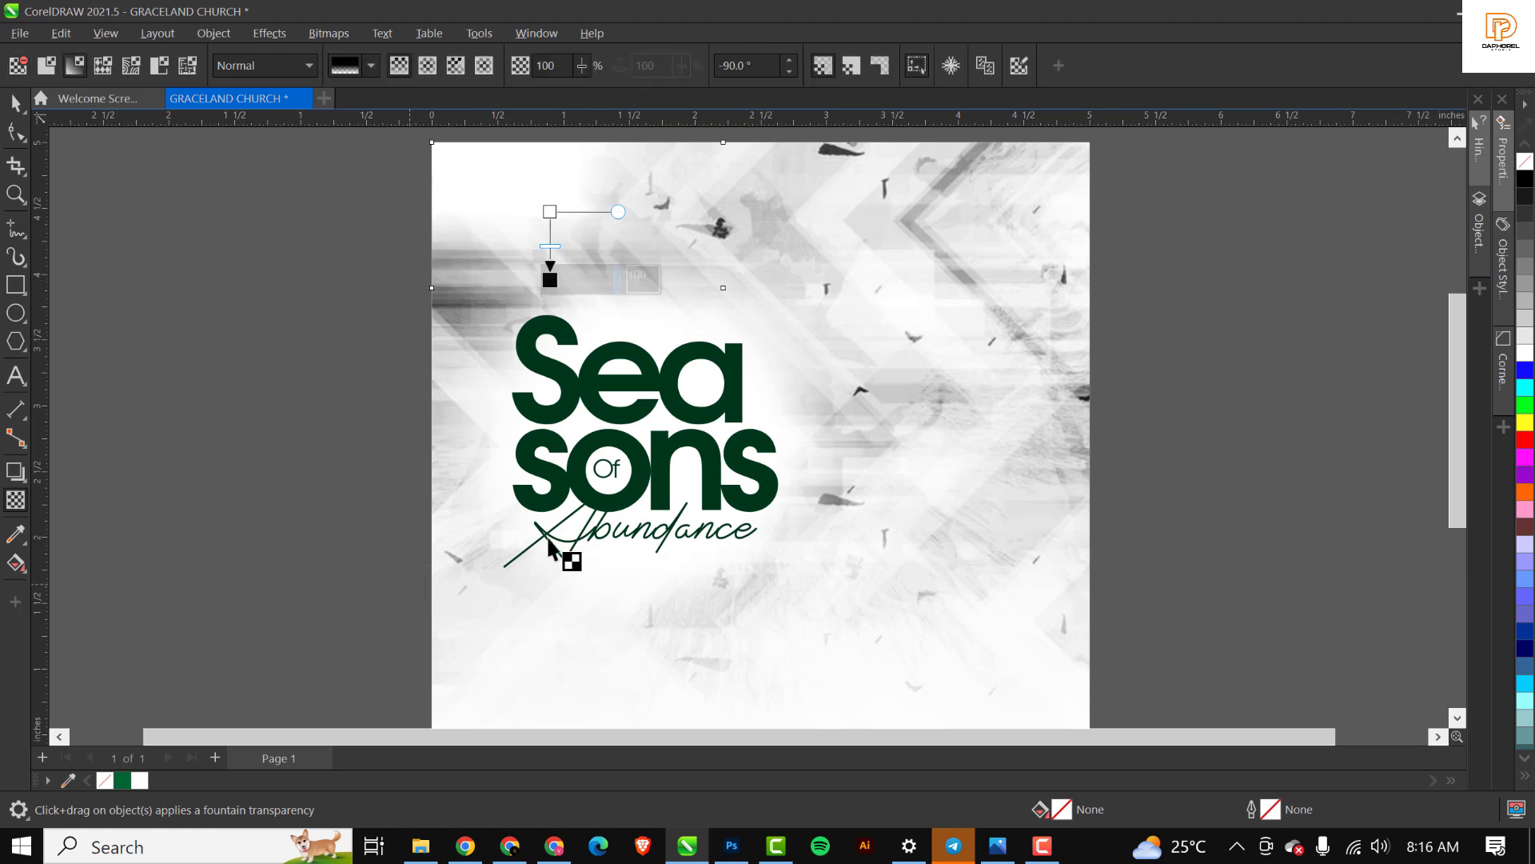
{"action": "key", "text": "space"}
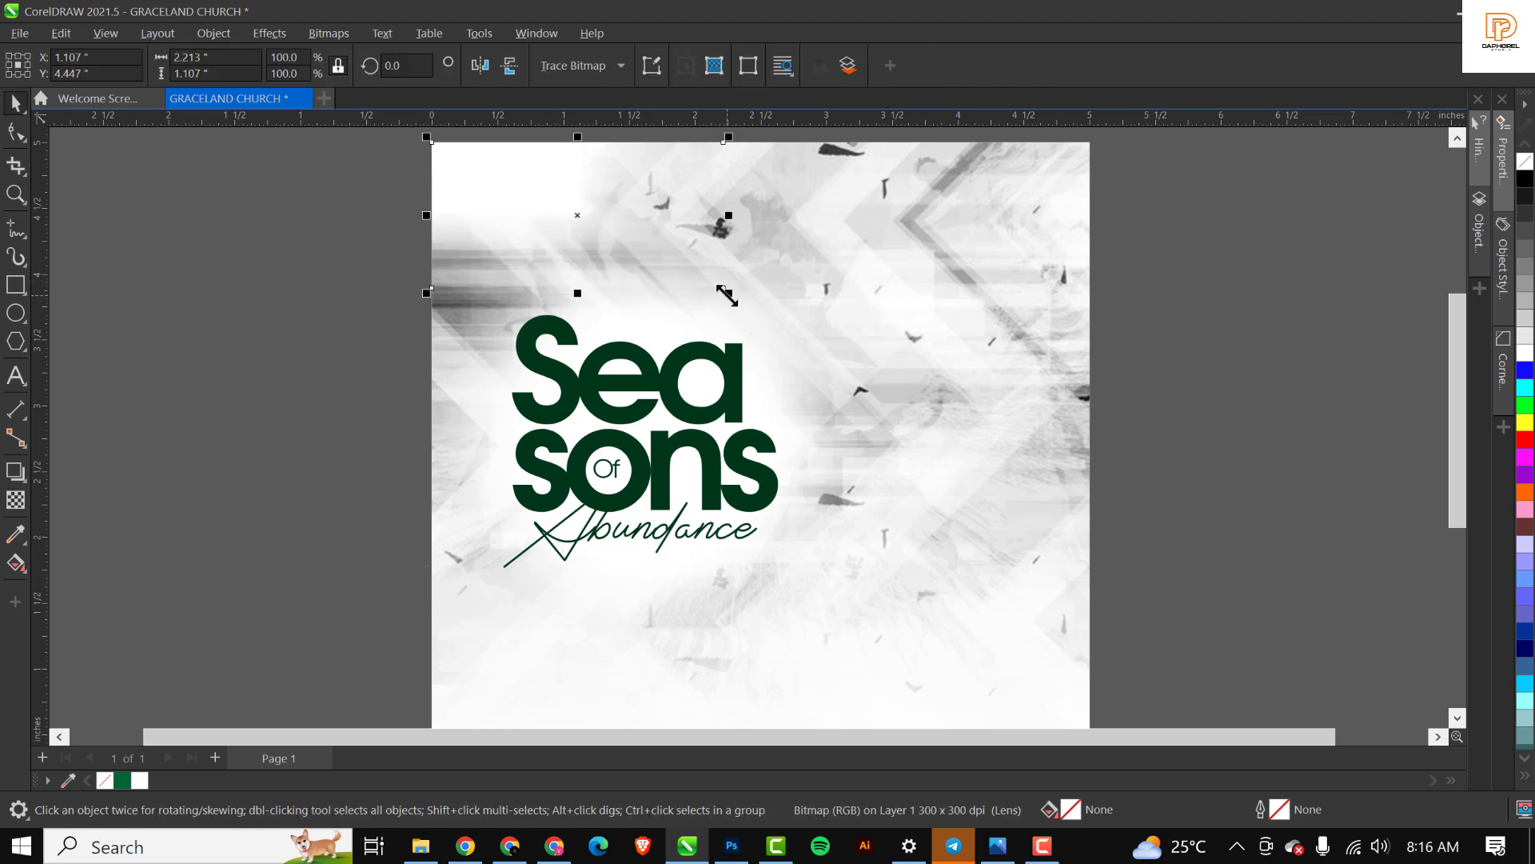
{"action": "left_click_drag", "start_coordinate": [726, 295], "coordinate": [827, 342]}
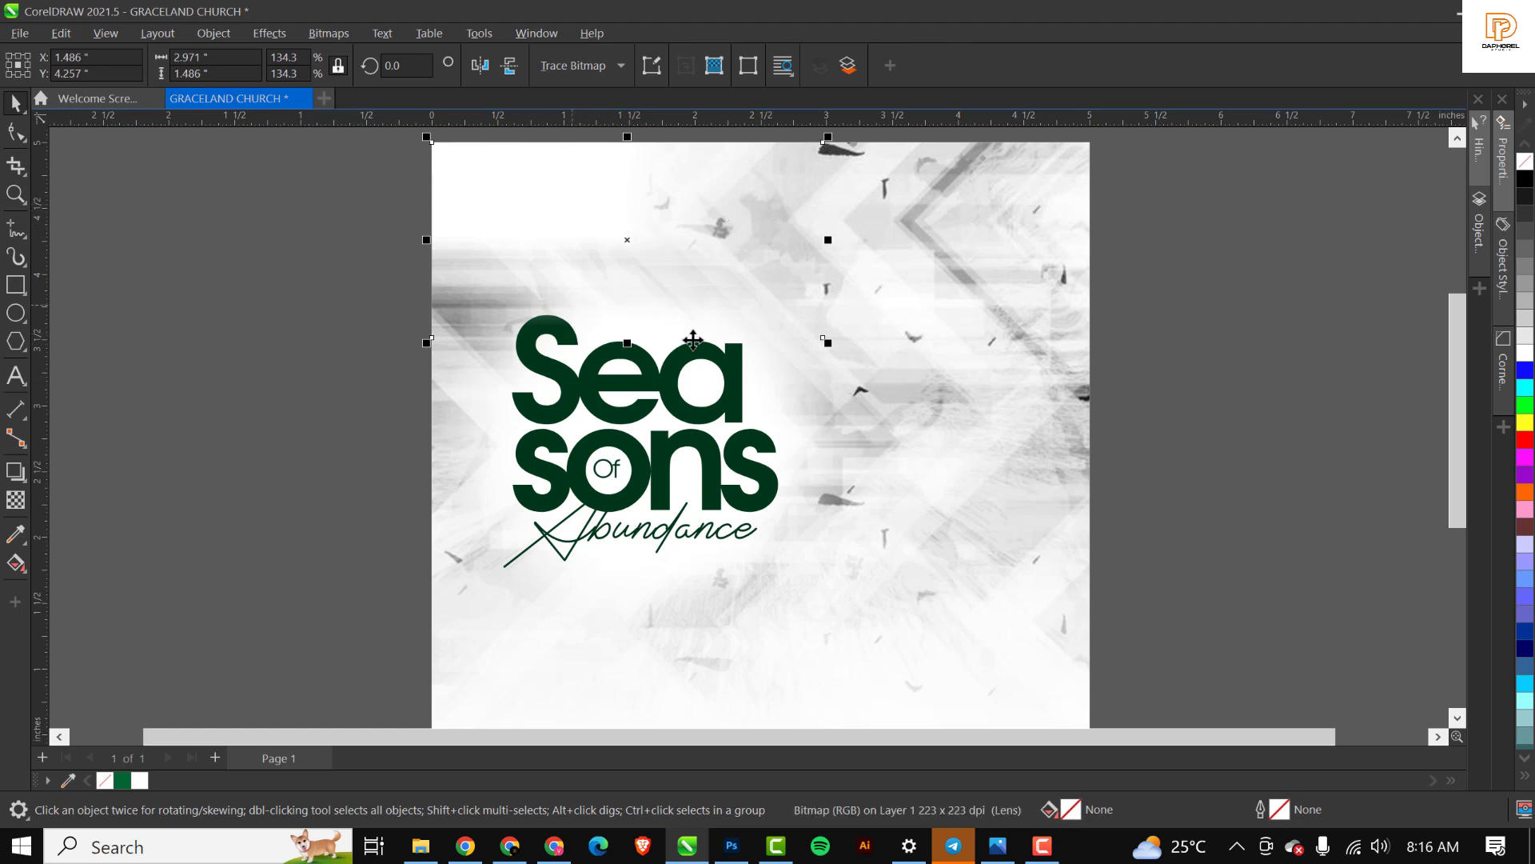
{"action": "left_click_drag", "start_coordinate": [627, 343], "coordinate": [628, 379]}
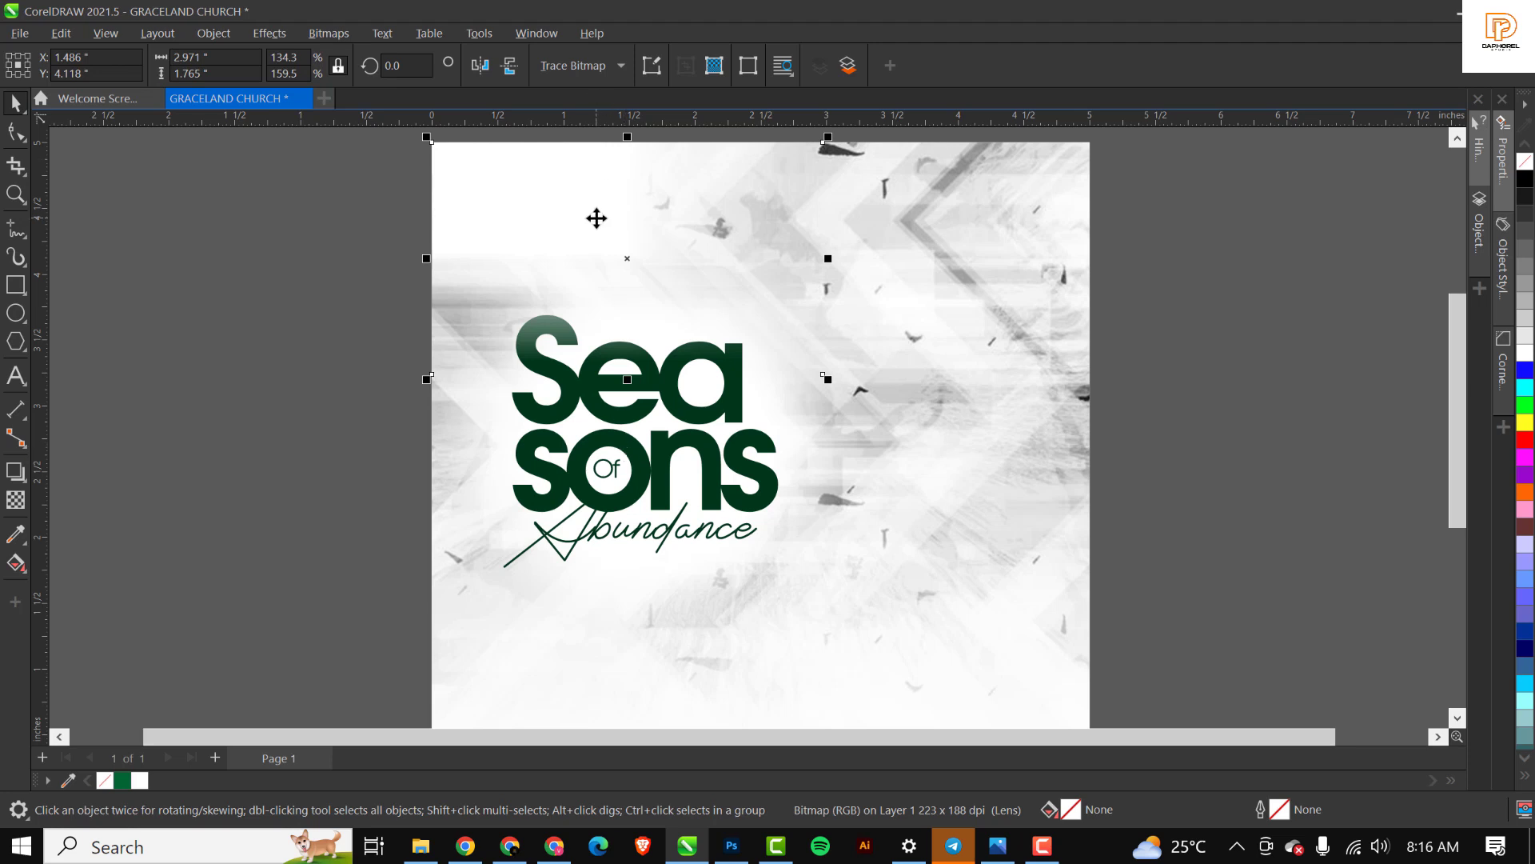
Cut the faded white bitmap and paste it inside the background's PowerClip, over the page's upper-left corner.
{"action": "key", "text": "Delete"}
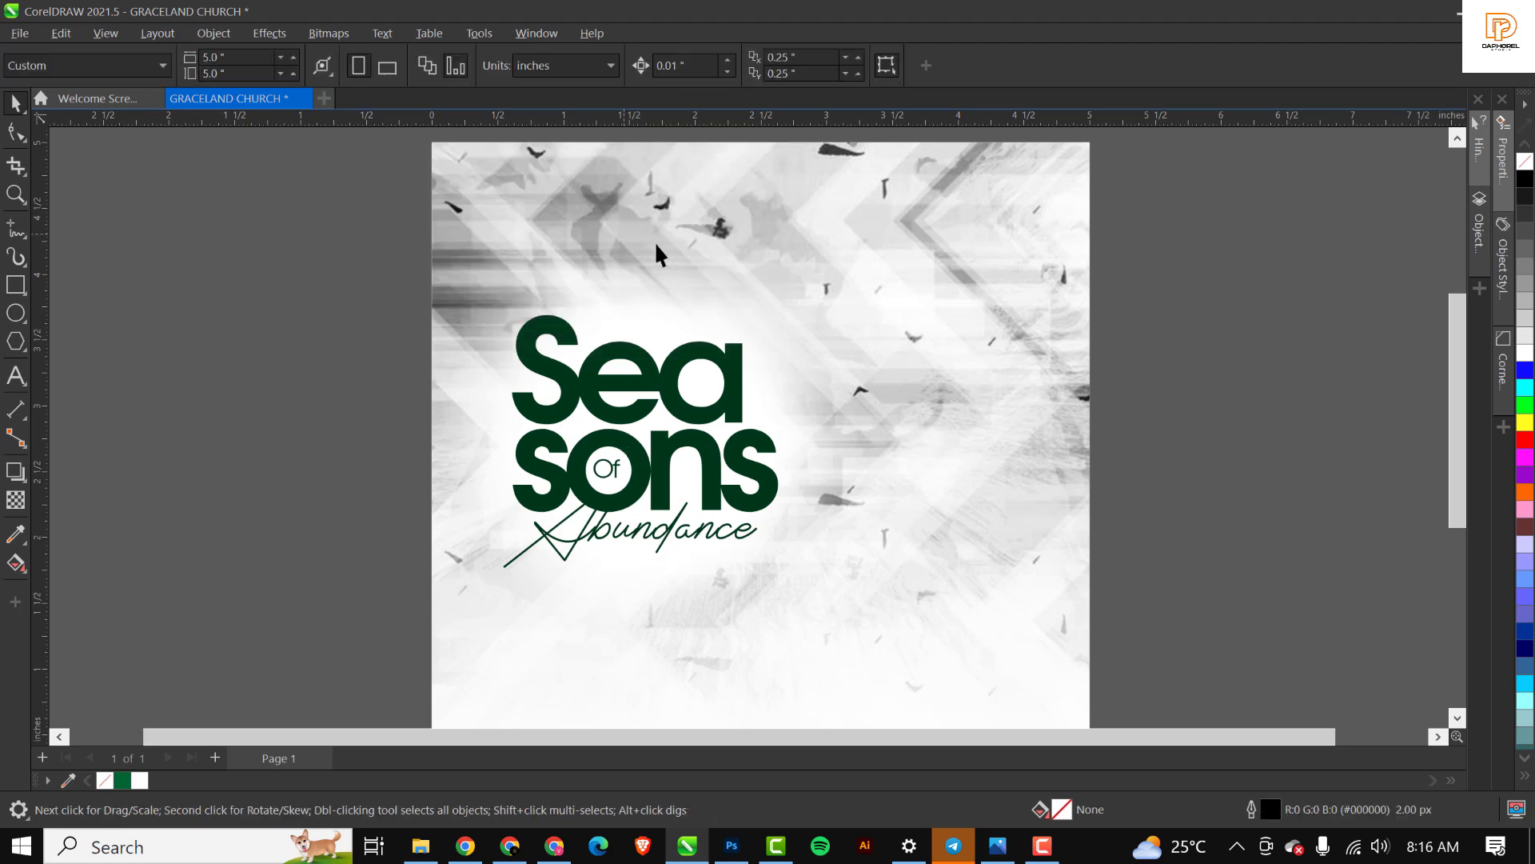
{"action": "double_click", "coordinate": [705, 233]}
{"action": "scroll", "coordinate": [707, 235], "scroll_direction": "down", "scroll_amount": 3}
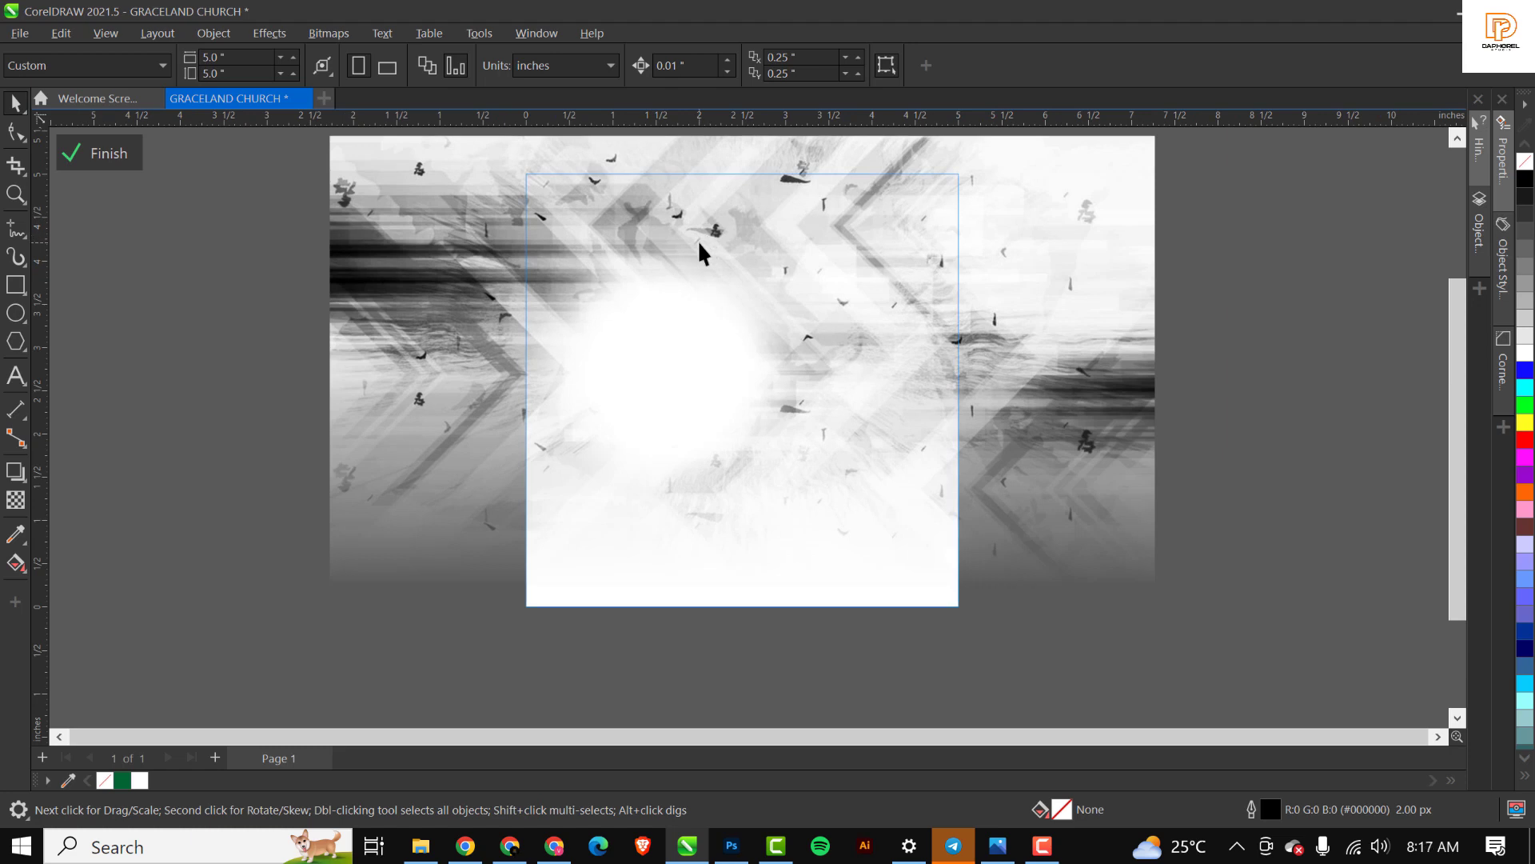
{"action": "left_click", "coordinate": [699, 253]}
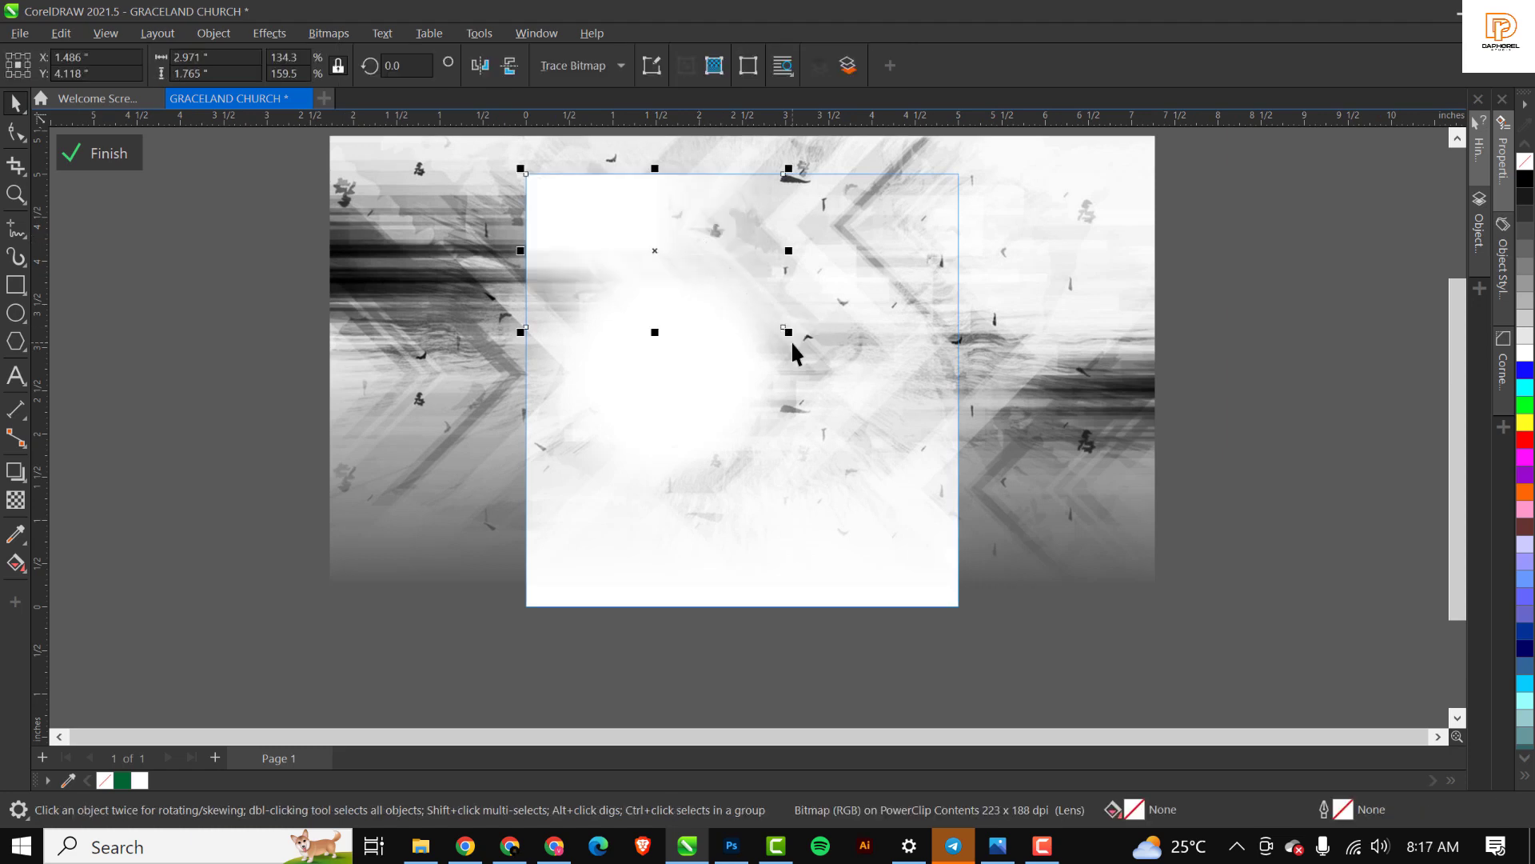
Enlarge the pasted bitmap from its centre to about 3.05 by 1.81 inches and finish editing the PowerClip contents.
{"action": "left_click_drag", "start_coordinate": [788, 332], "coordinate": [815, 337]}
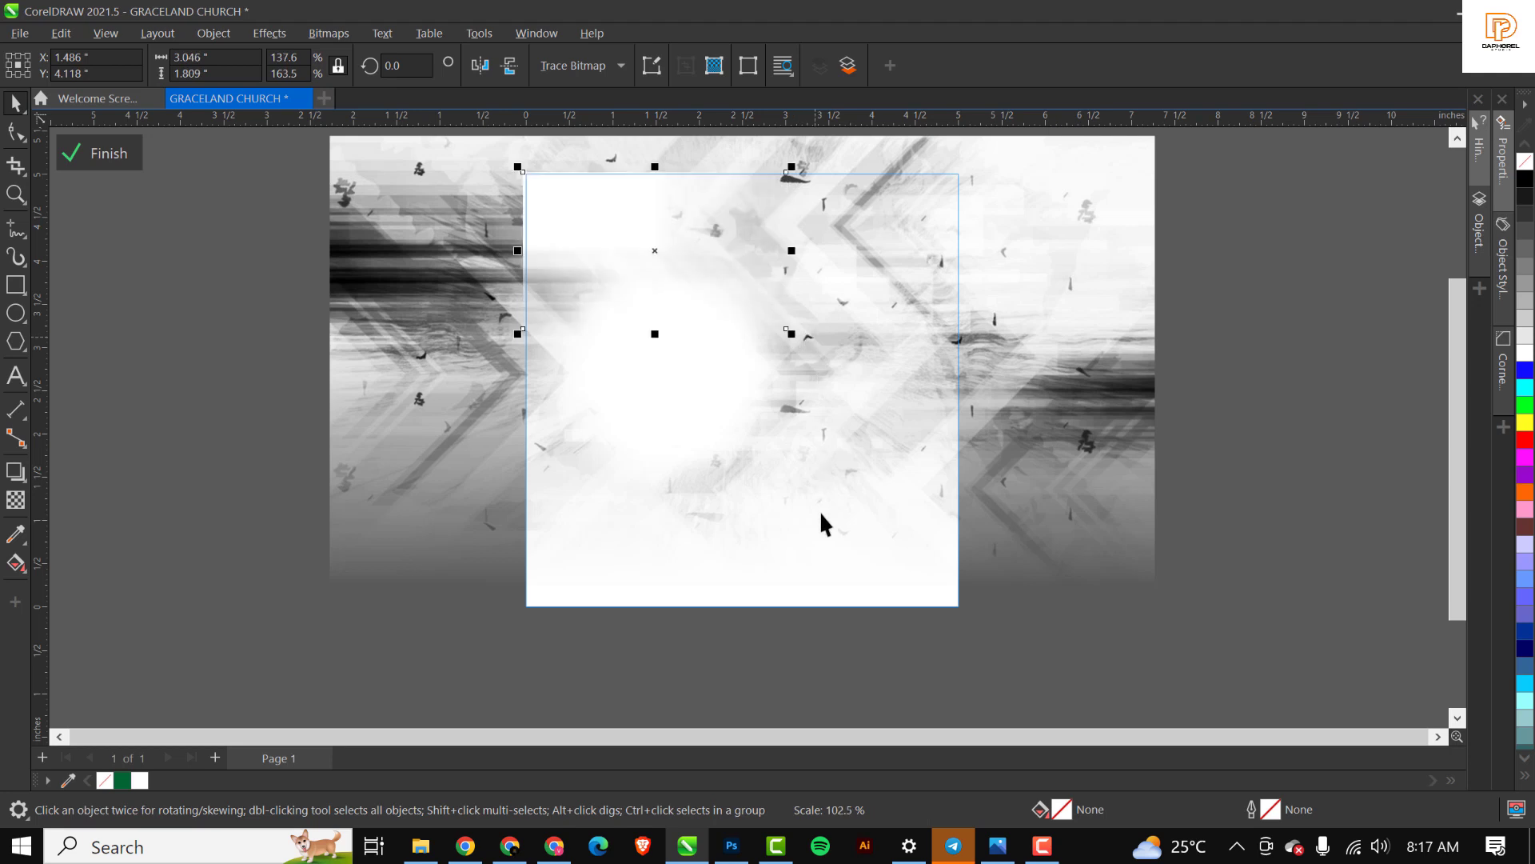
{"action": "left_click", "coordinate": [109, 154]}
{"action": "left_click", "coordinate": [184, 364]}
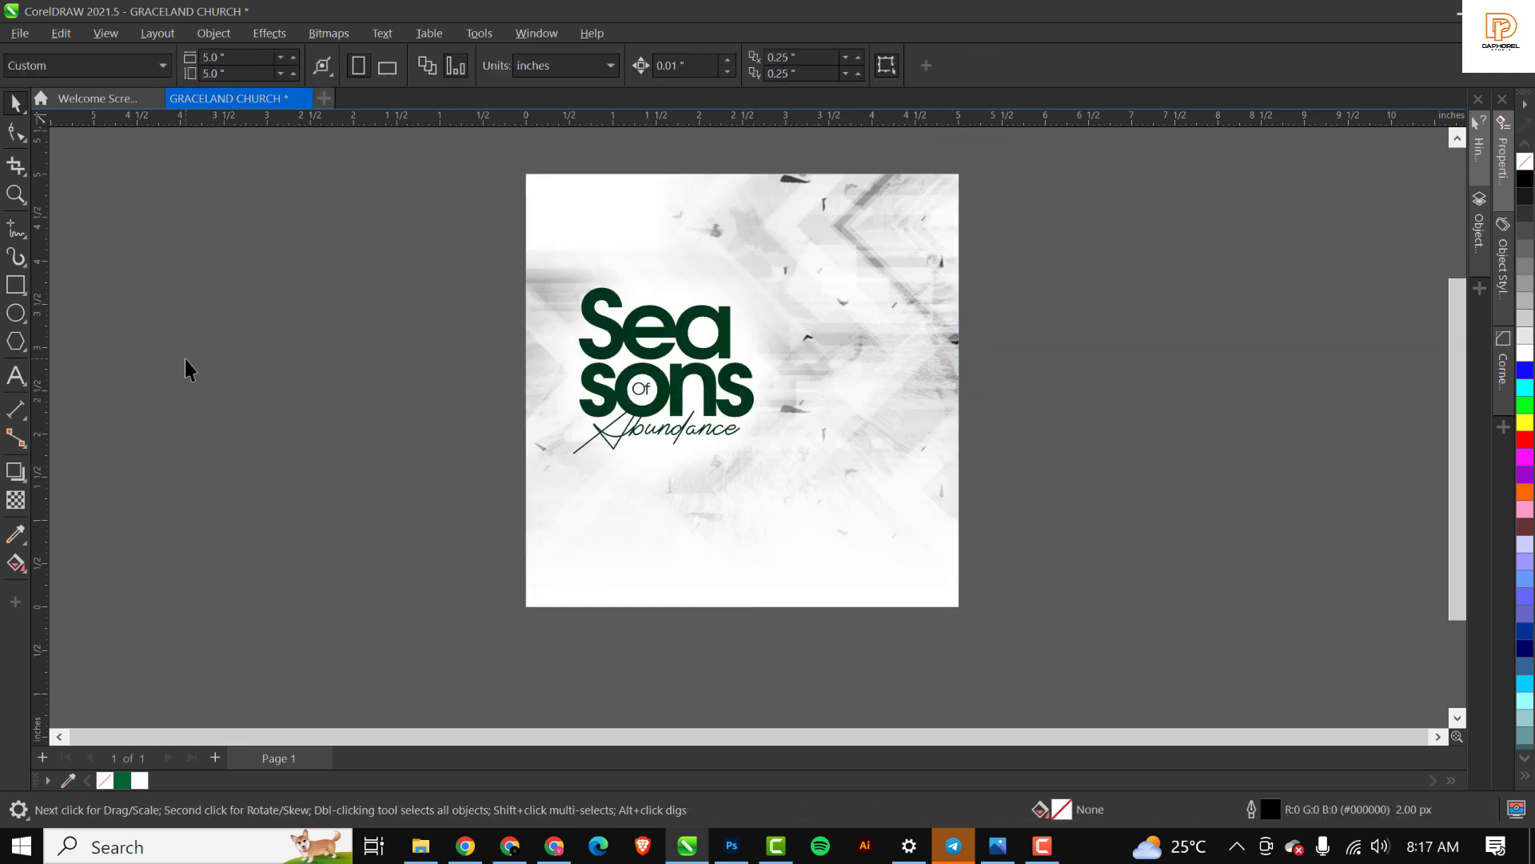
{"action": "key", "text": "shift+F4"}
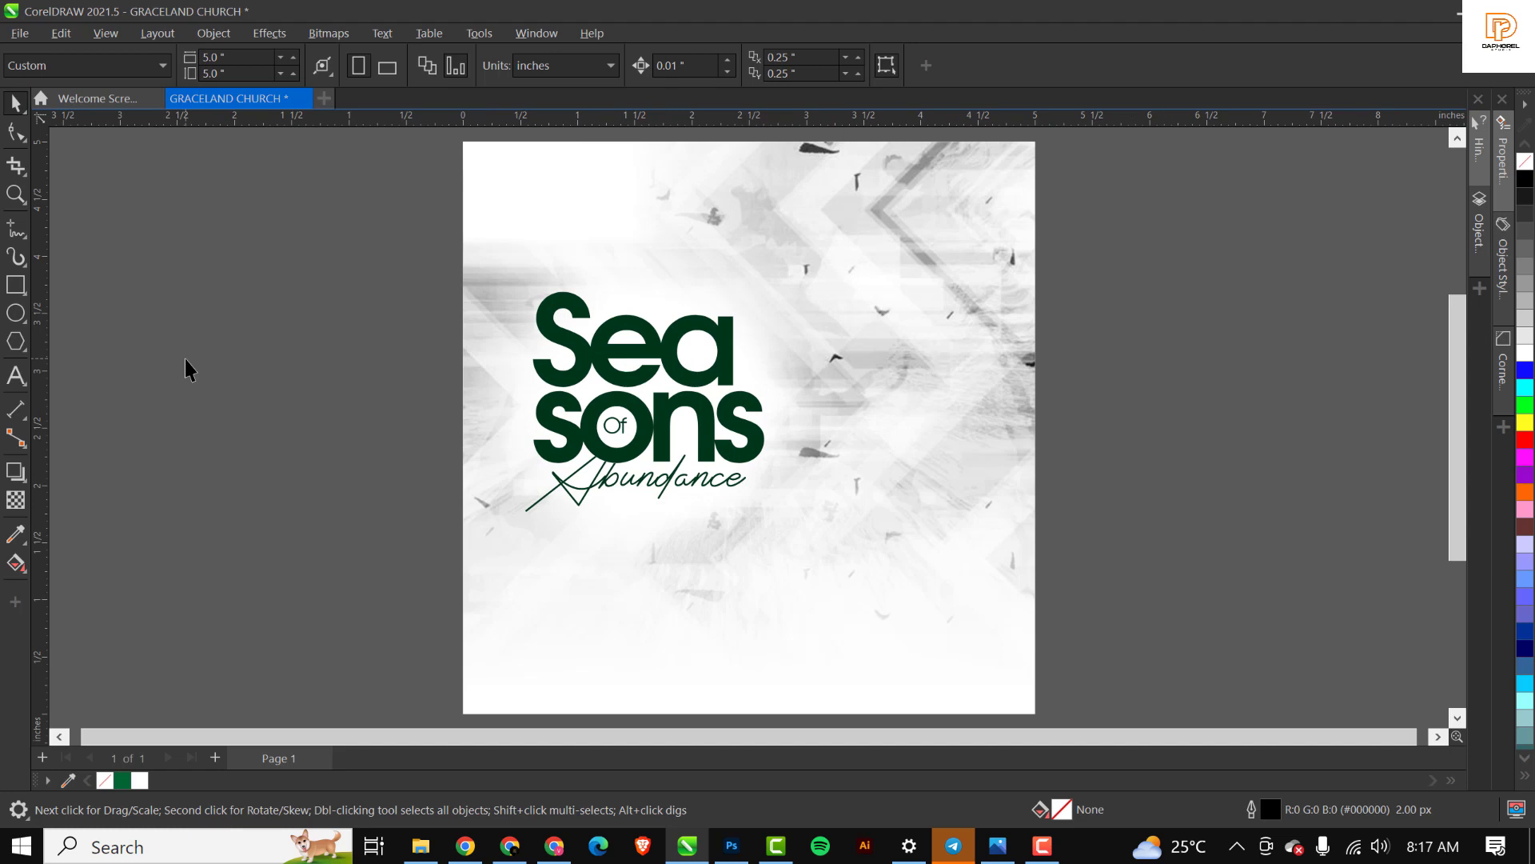
{"action": "left_click", "coordinate": [670, 547]}
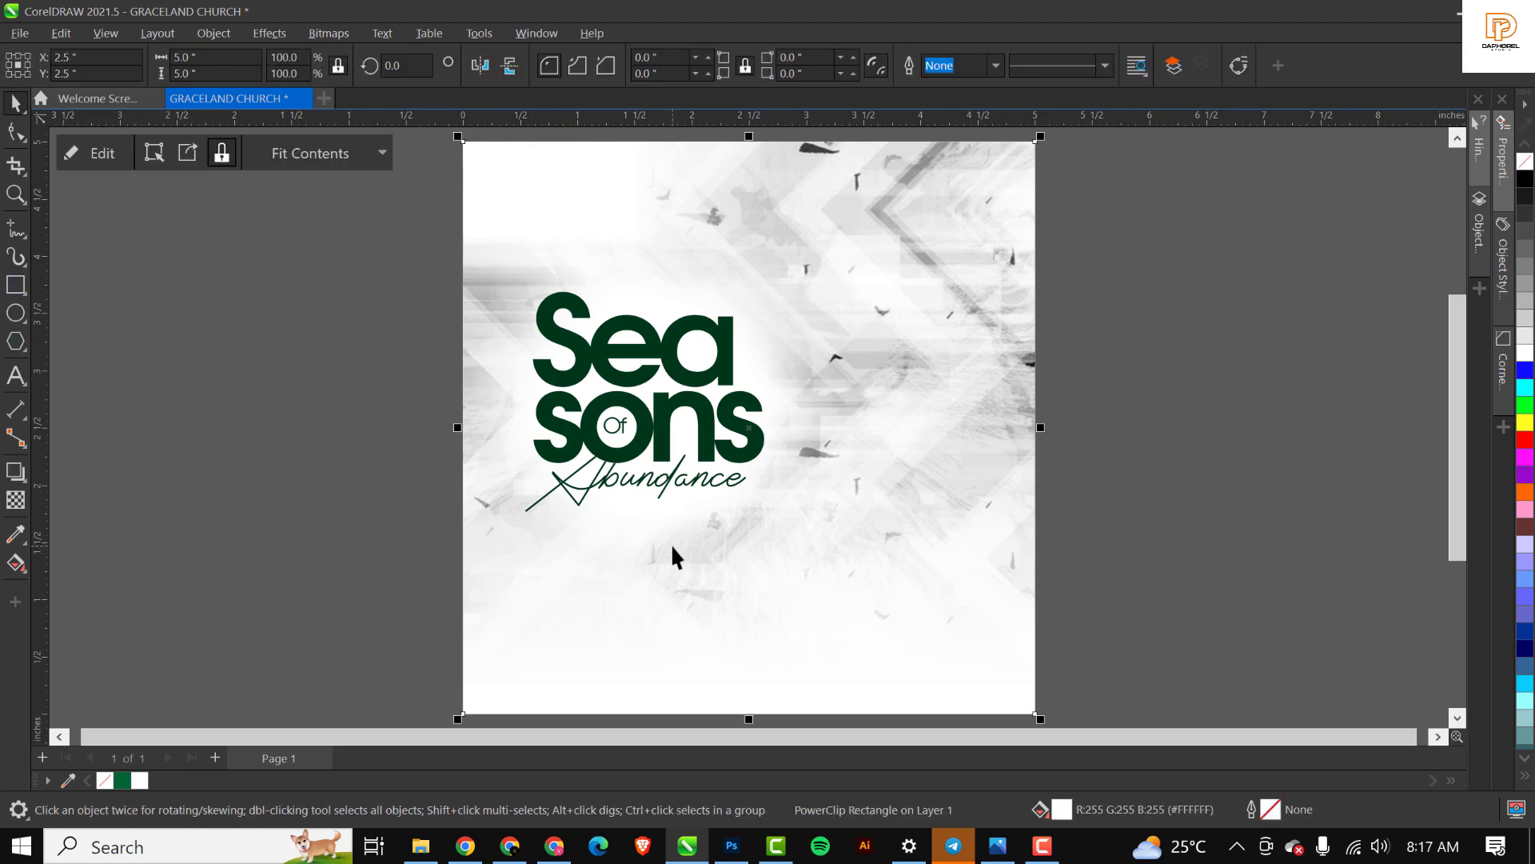
{"action": "left_click", "coordinate": [907, 400]}
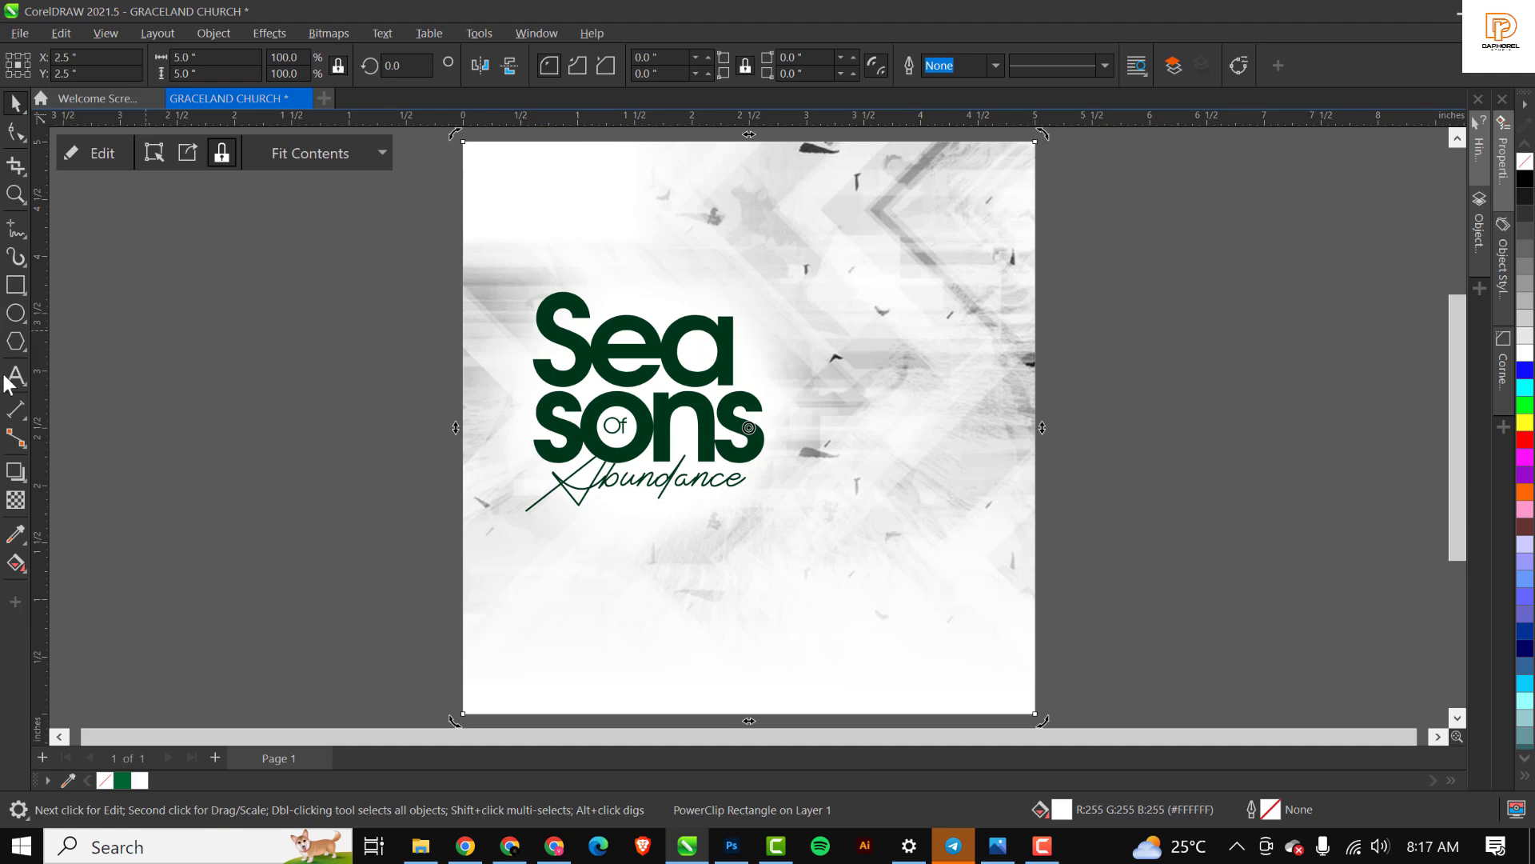
{"action": "left_click", "coordinate": [895, 600]}
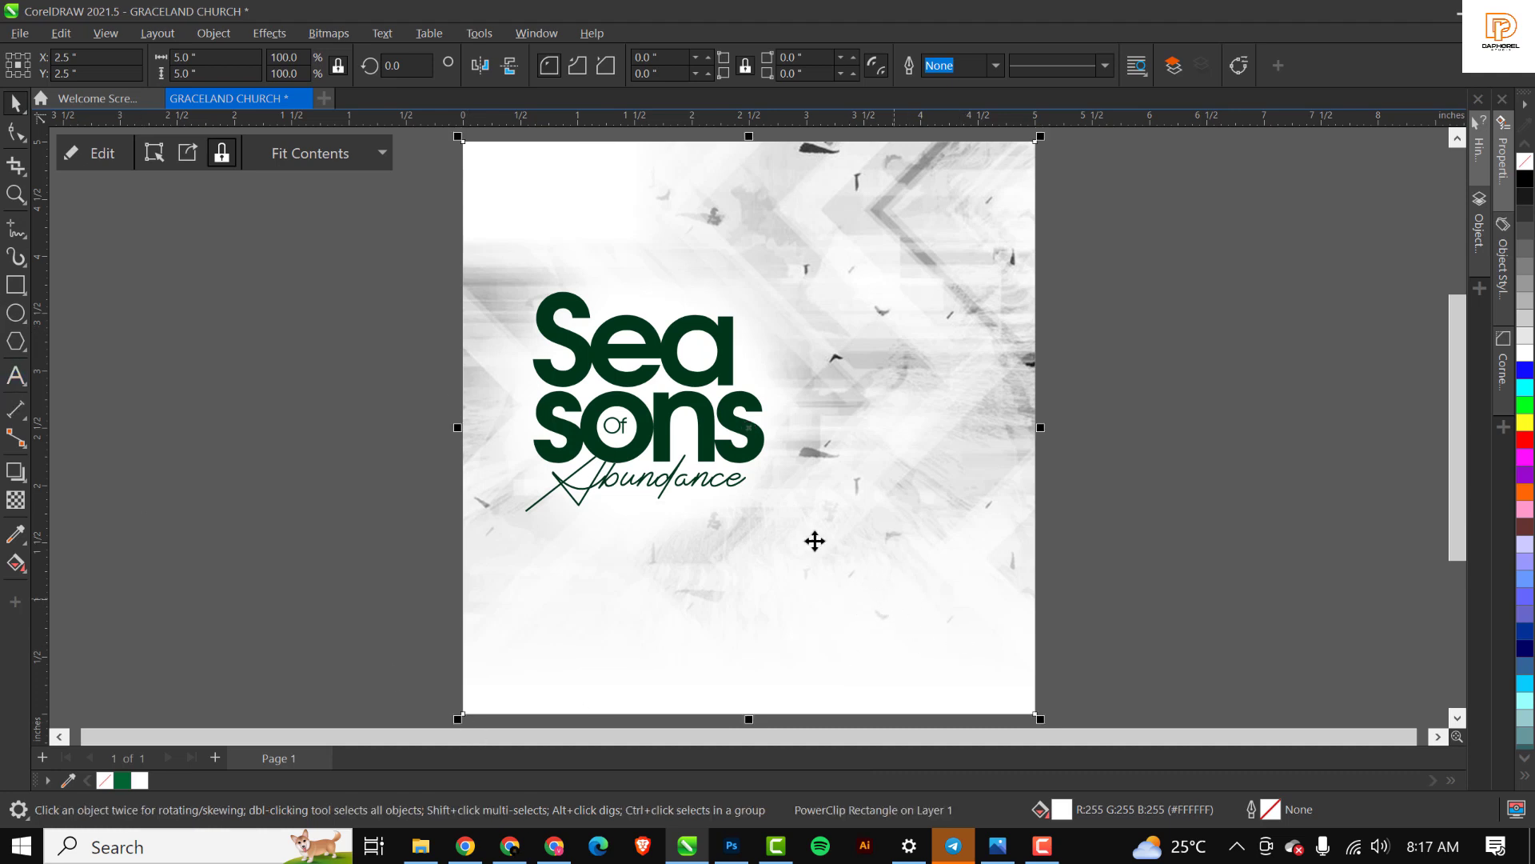
Draw a 5 by 2.7 inch rectangle across the lower part of the page, filled light yellow (#FFFF66) with no outline.
{"action": "left_click", "coordinate": [15, 286]}
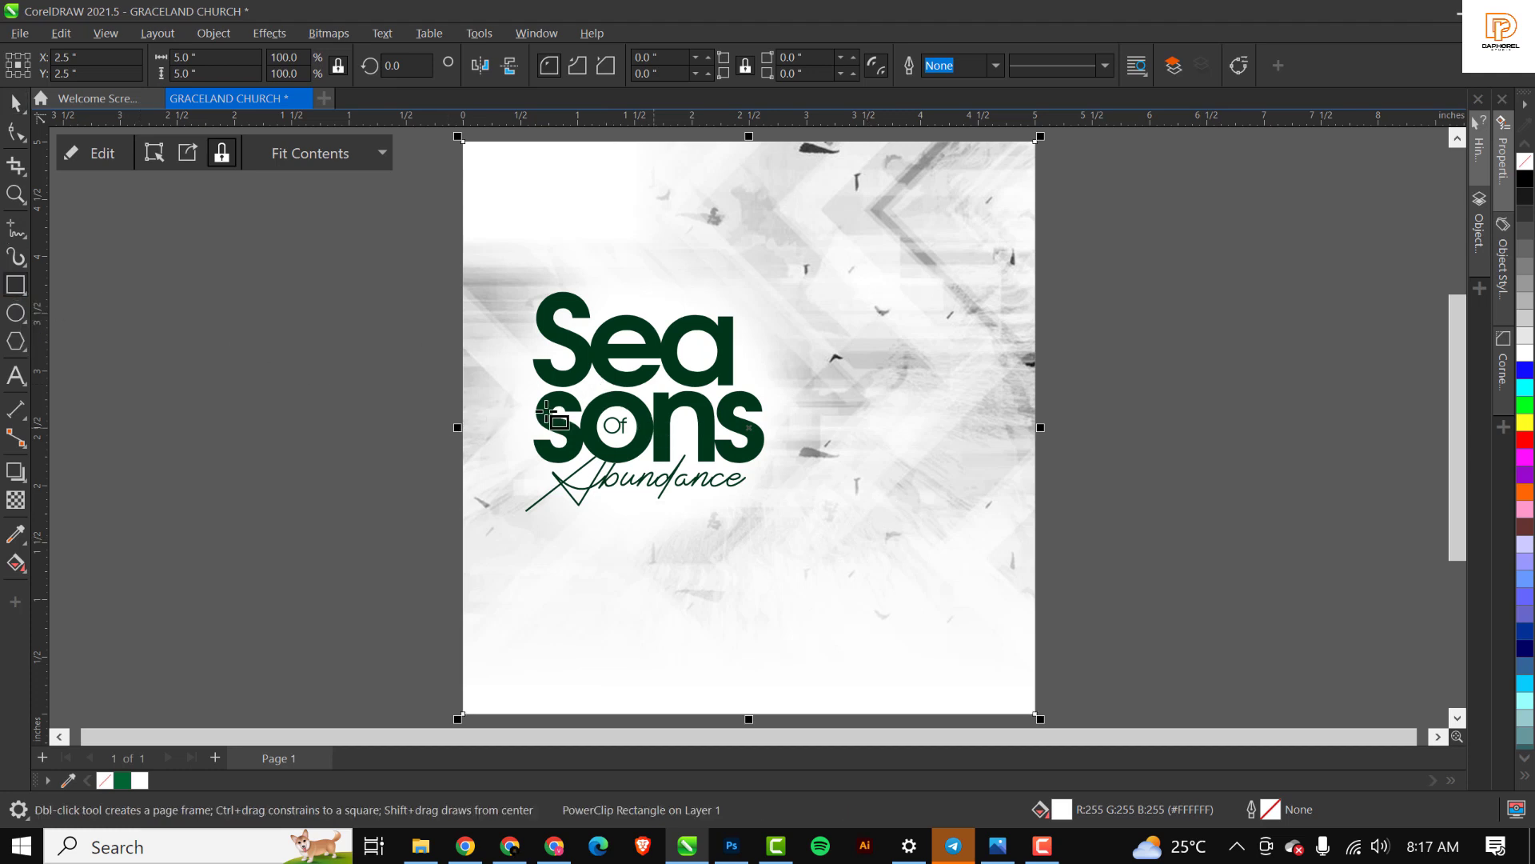
{"action": "mouse_move", "coordinate": [464, 405]}
{"action": "left_mouse_down"}
{"action": "mouse_move", "coordinate": [884, 623]}
{"action": "mouse_move", "coordinate": [1032, 658]}
{"action": "mouse_move", "coordinate": [1037, 713]}
{"action": "left_mouse_up"}
{"action": "key", "text": "space"}
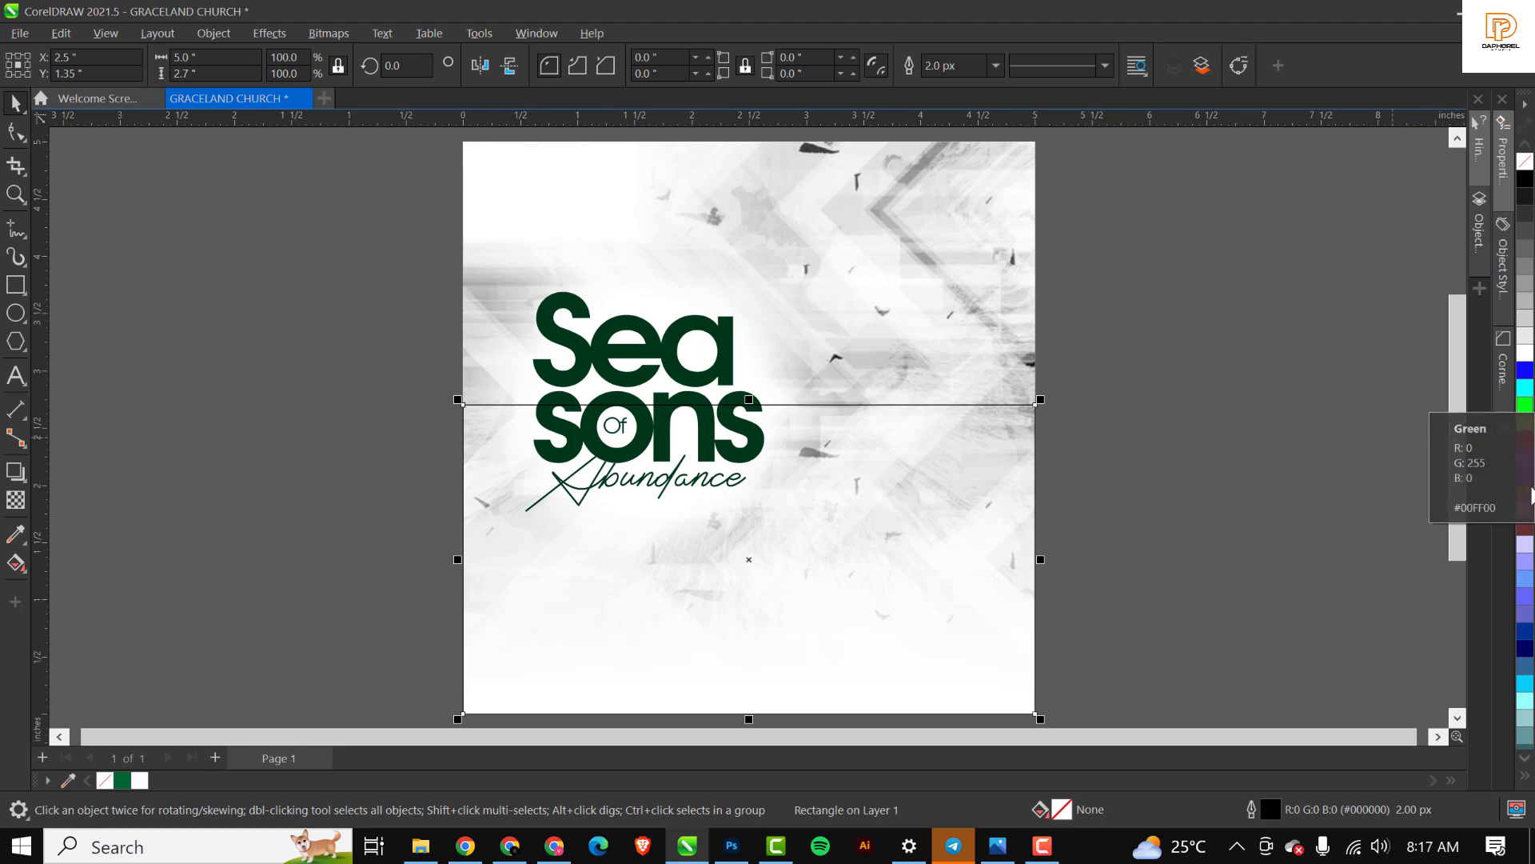
{"action": "scroll", "coordinate": [1524, 515], "scroll_direction": "down", "scroll_amount": 5}
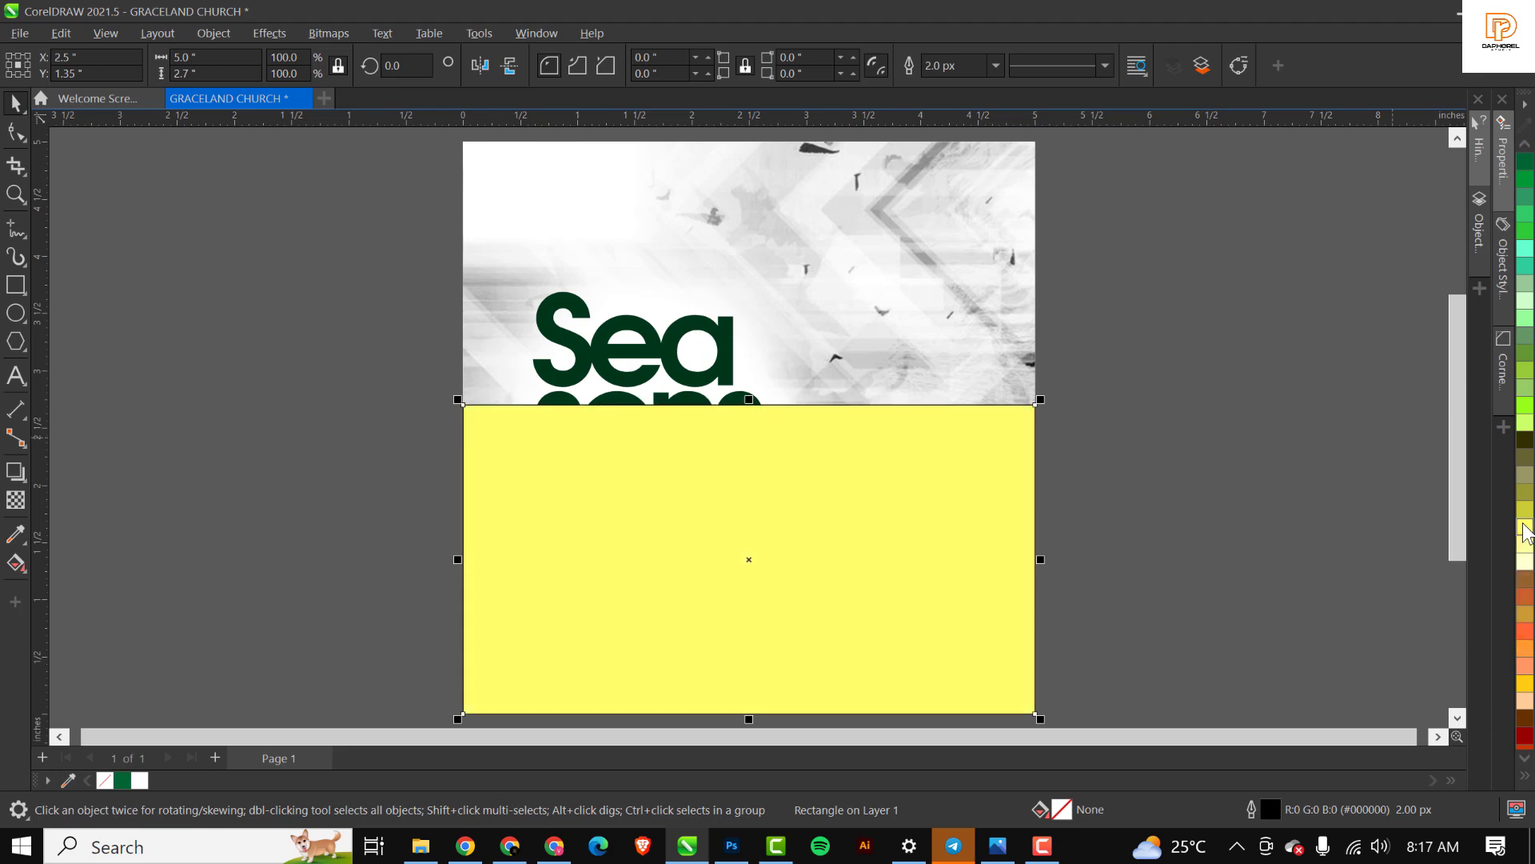
{"action": "left_click", "coordinate": [1524, 516]}
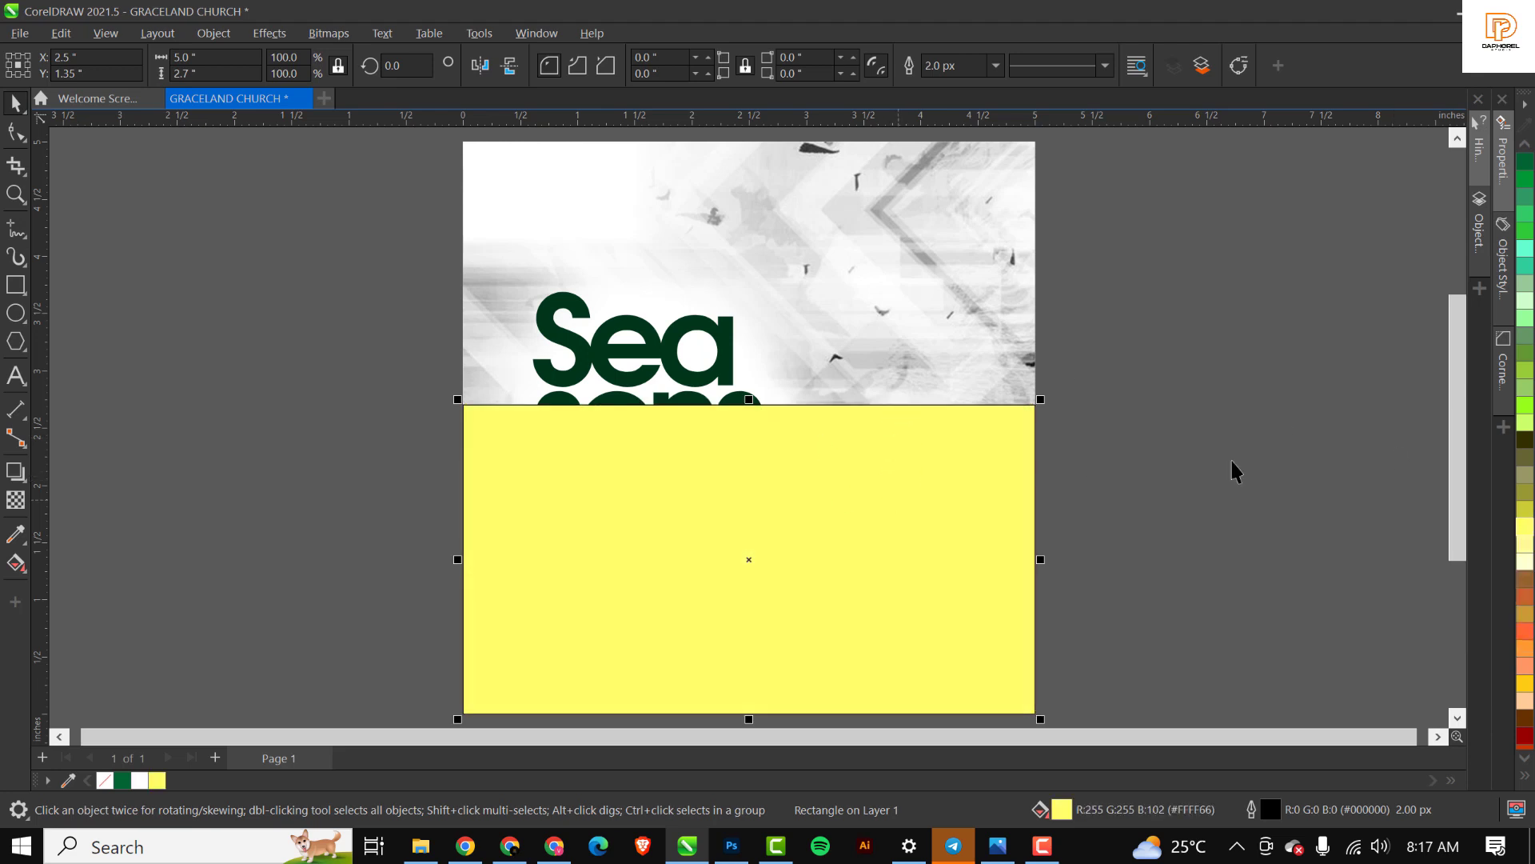
{"action": "scroll", "coordinate": [1533, 336], "scroll_direction": "up", "scroll_amount": 5}
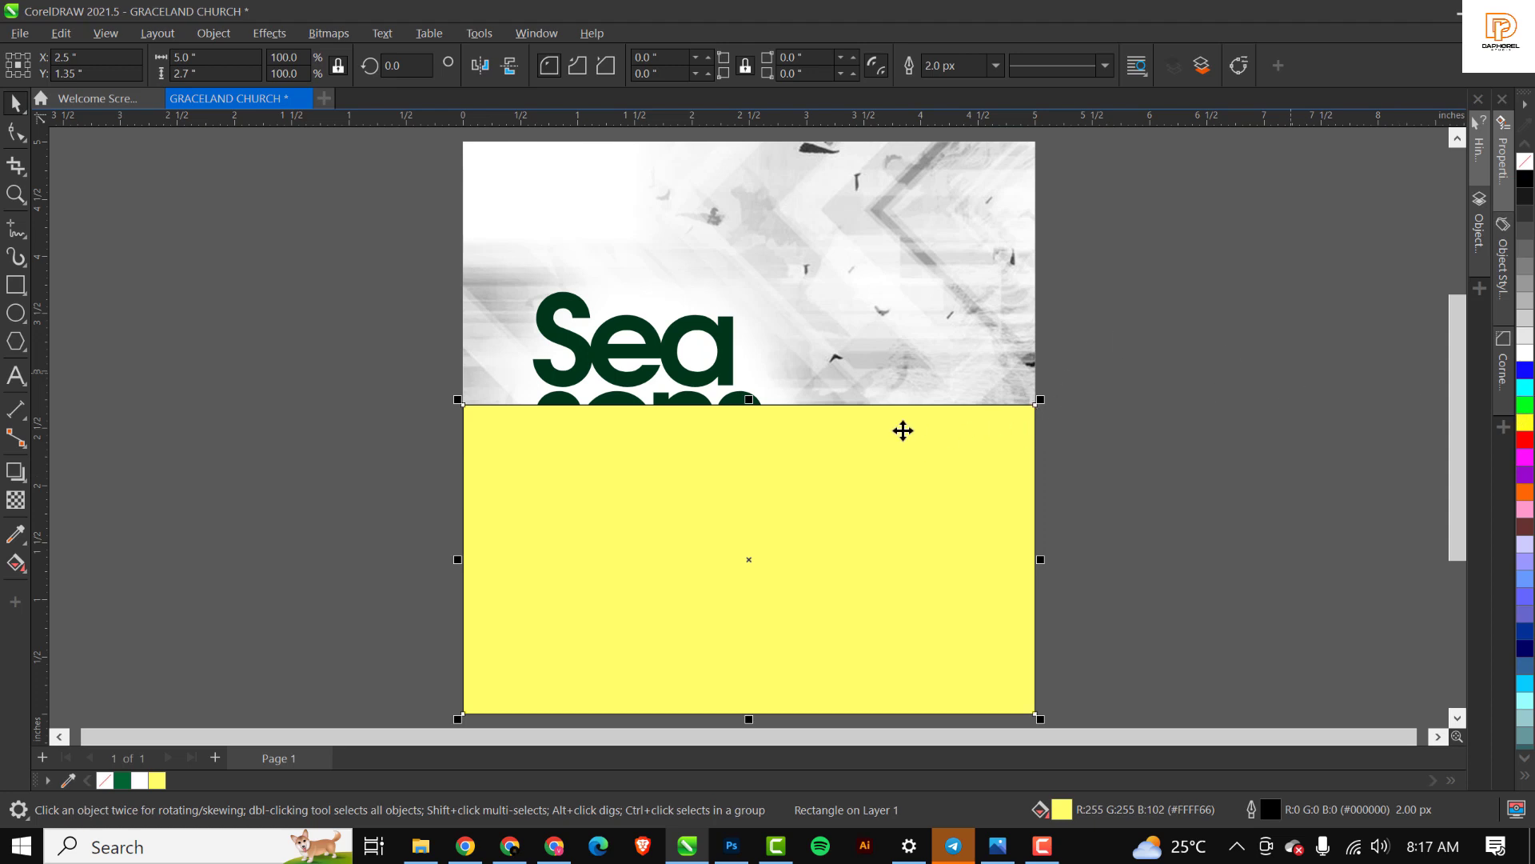
{"action": "right_click", "coordinate": [1524, 164]}
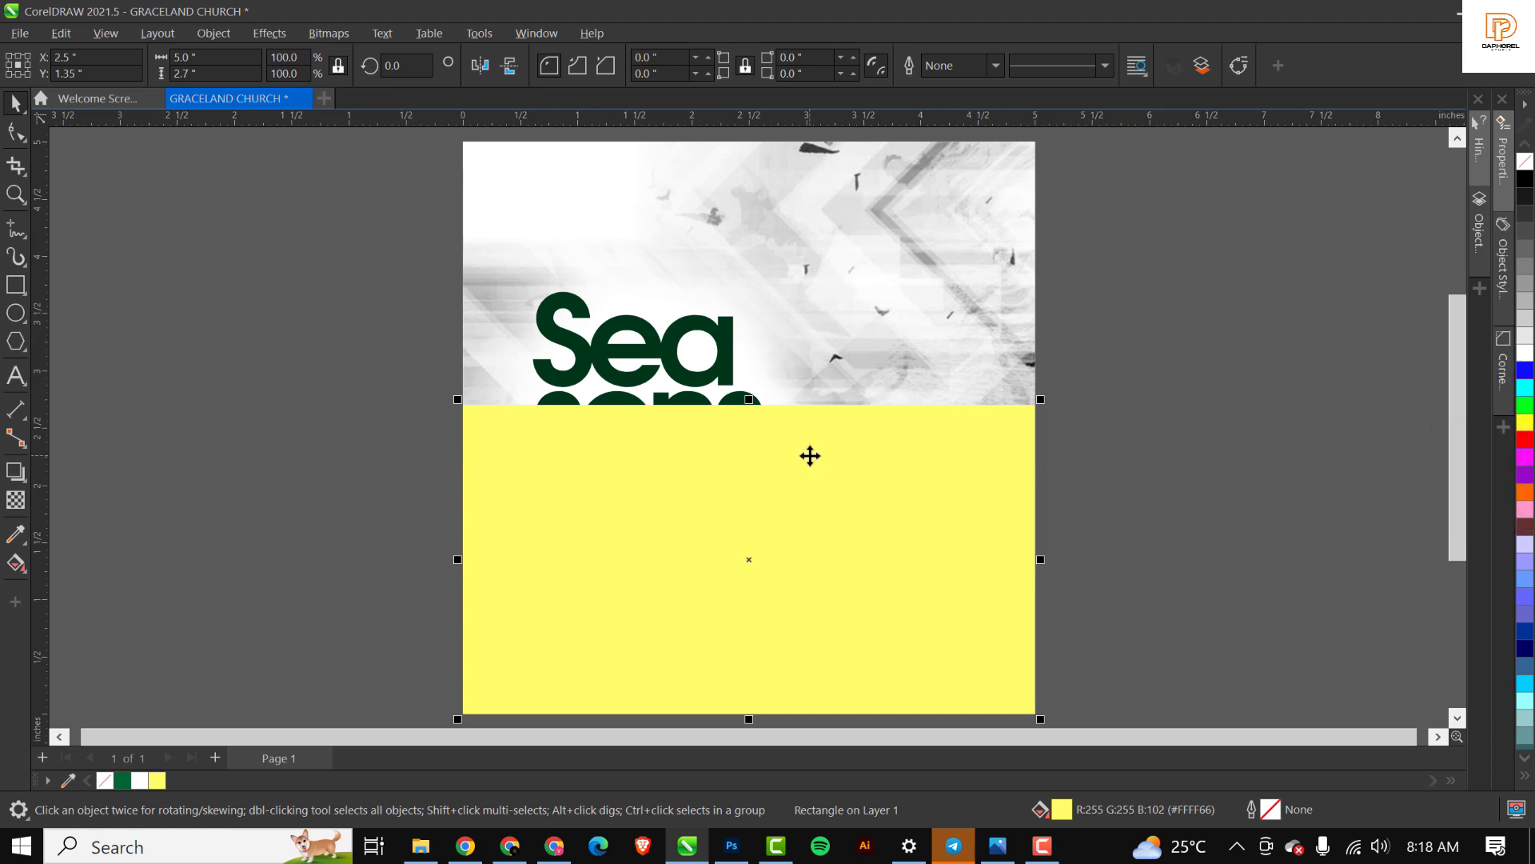
Try mixing a touch of green into the rectangle's yellow fill, and undo the tint.
{"action": "scroll", "coordinate": [1527, 488], "scroll_direction": "down", "scroll_amount": 5}
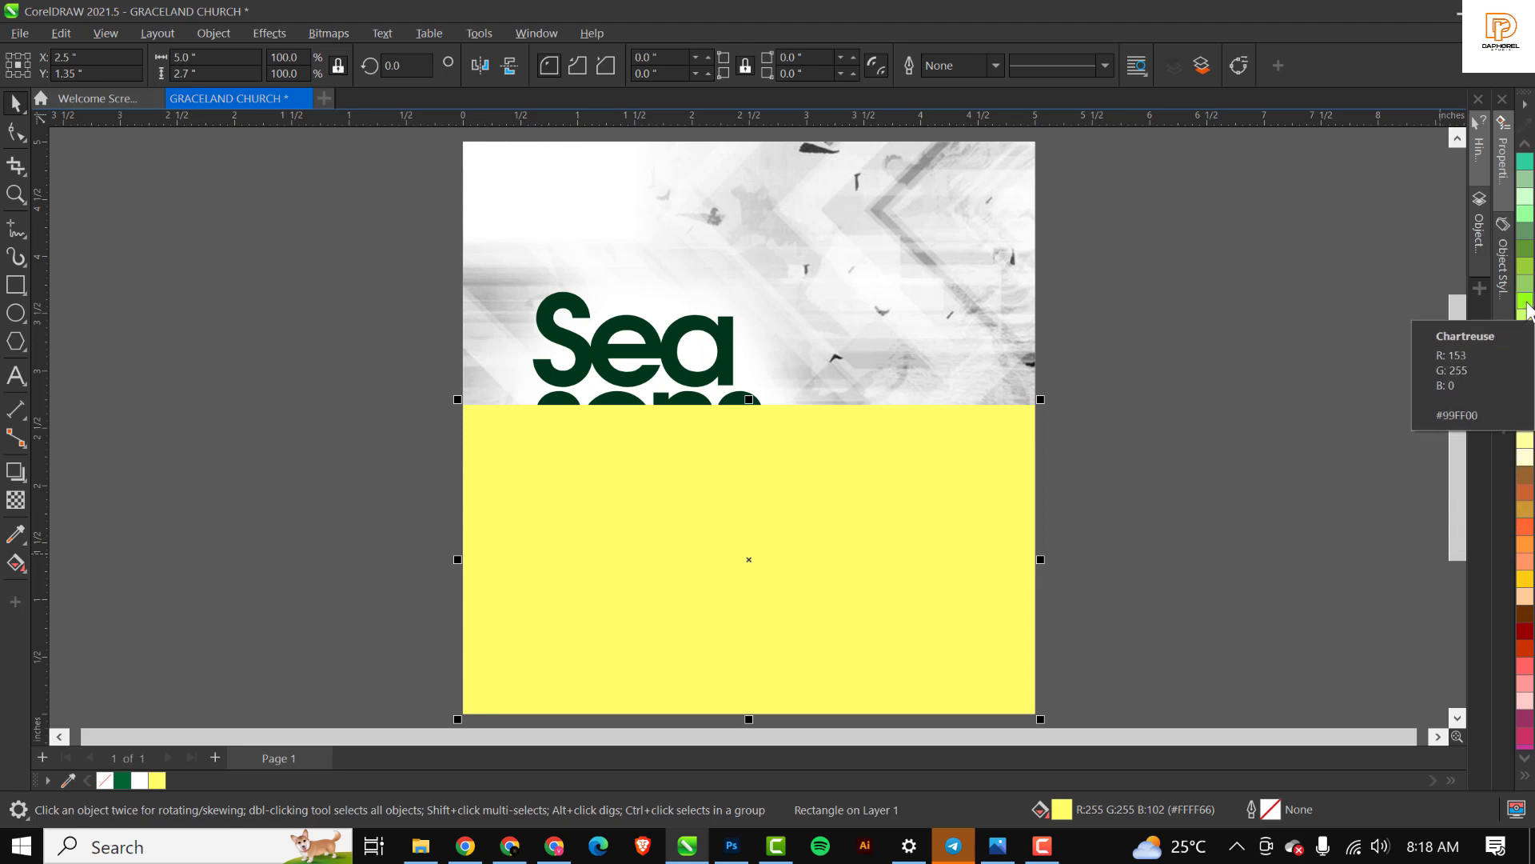
{"action": "scroll", "coordinate": [1526, 309], "scroll_direction": "up", "scroll_amount": 5}
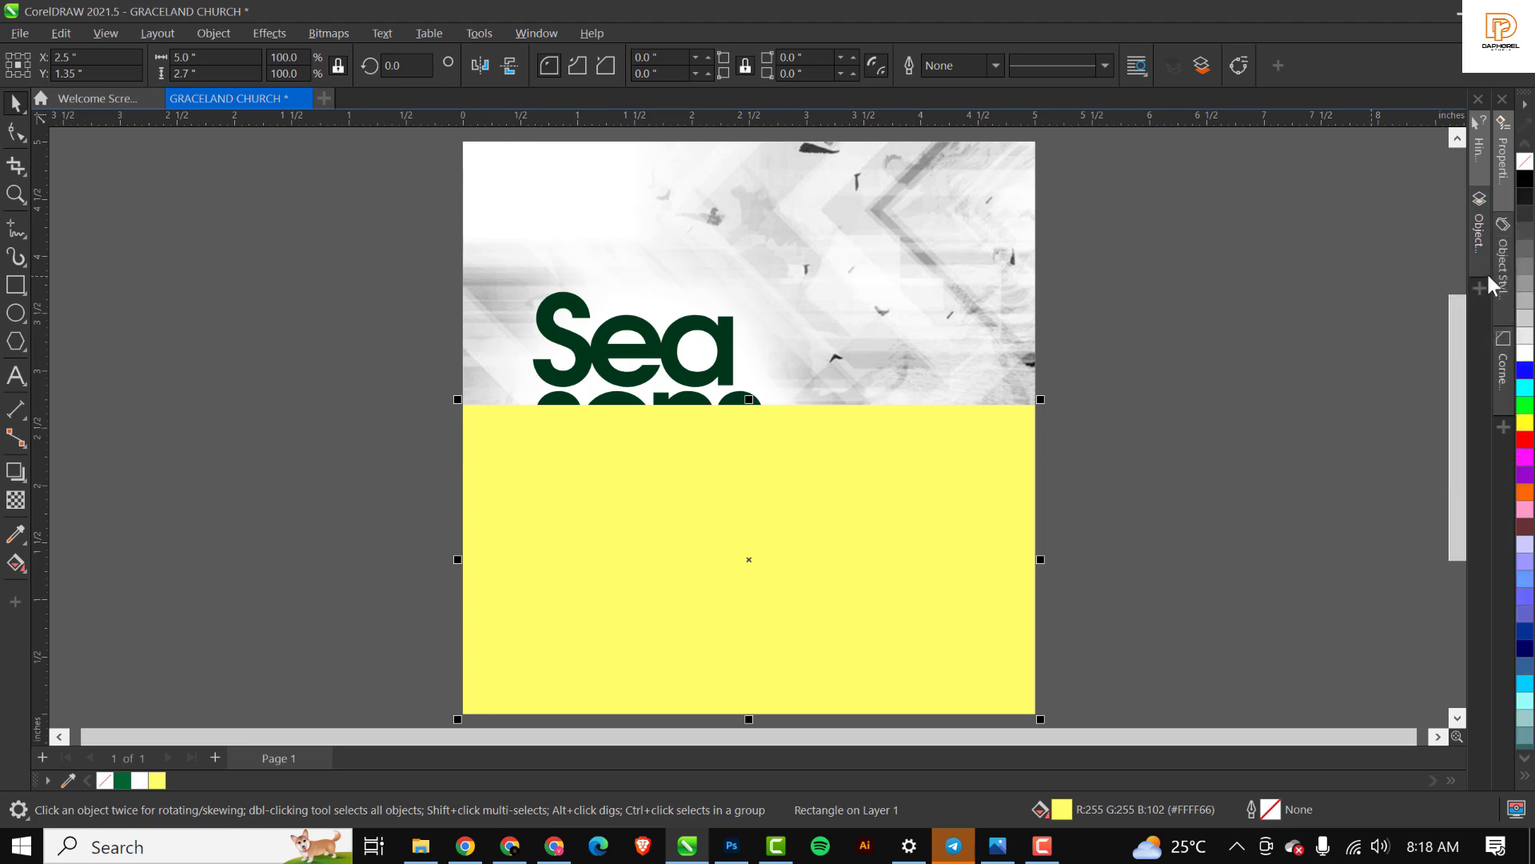
{"action": "left_click_drag", "start_coordinate": [722, 496], "coordinate": [700, 496]}
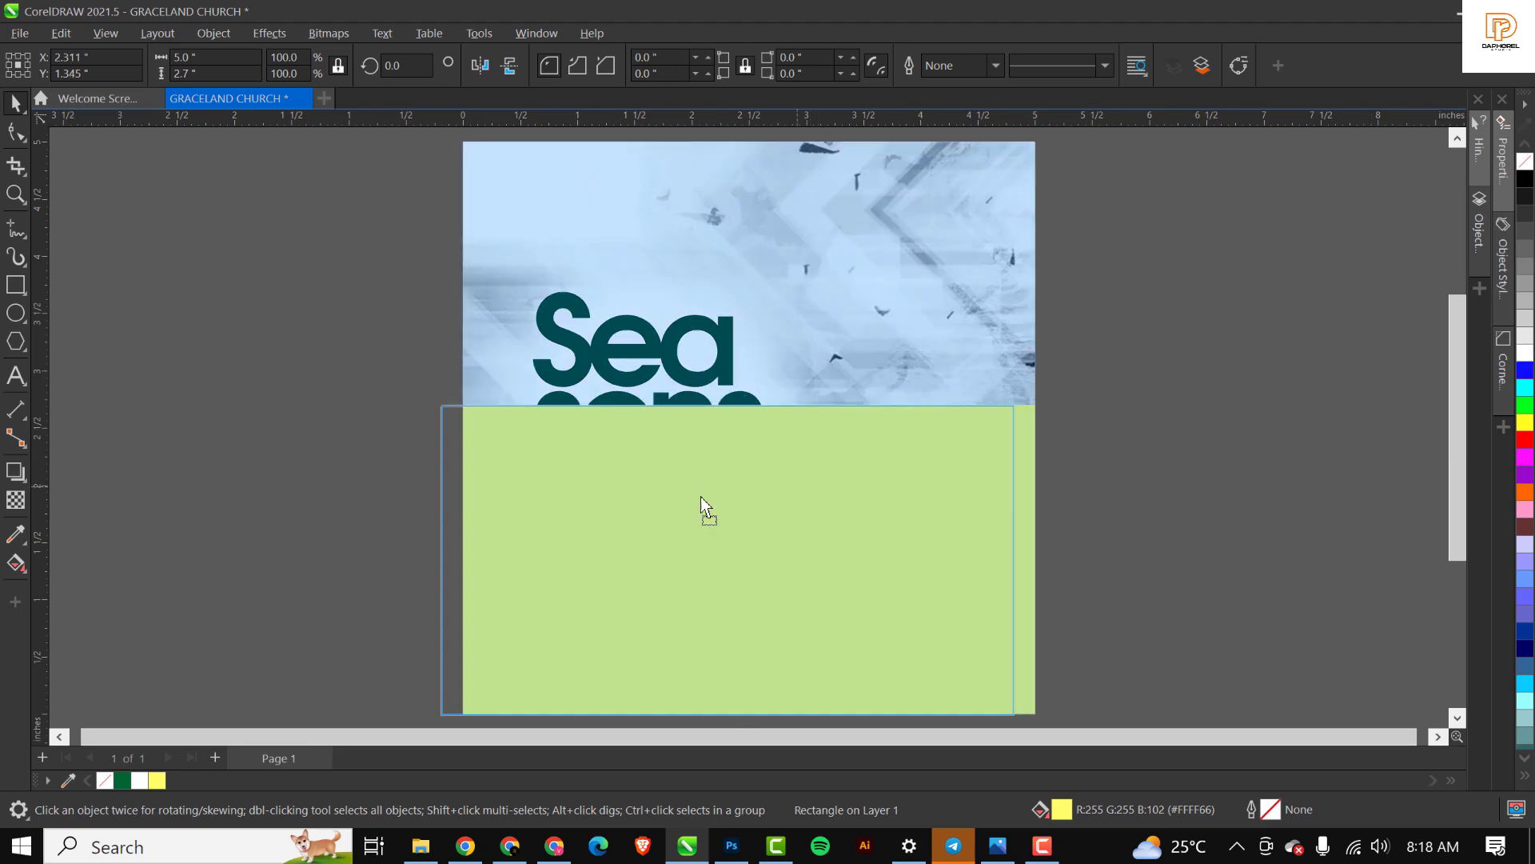
{"action": "key", "text": "Escape"}
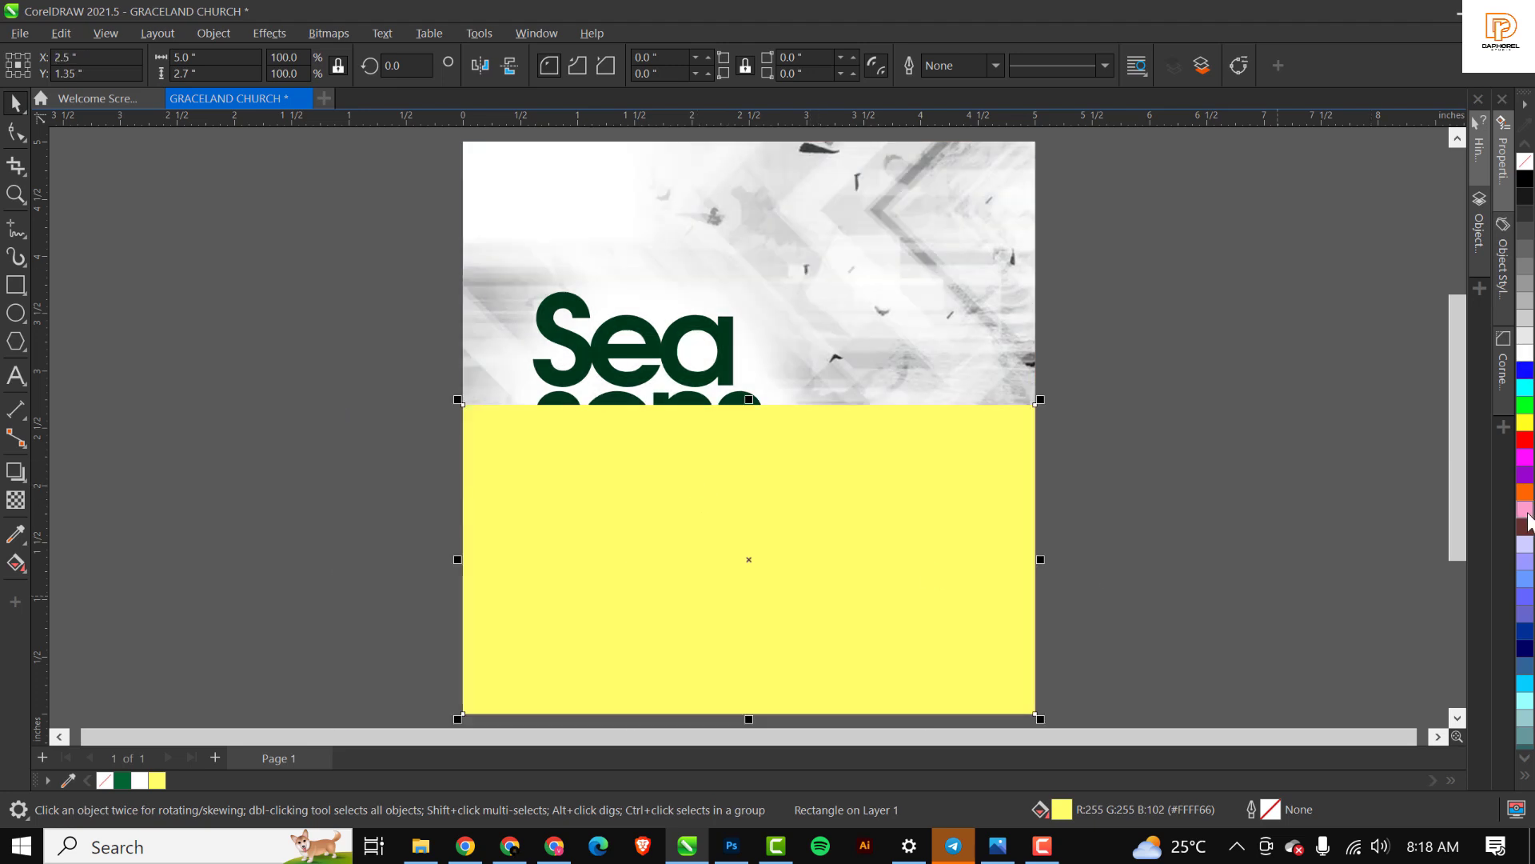
{"action": "left_click", "coordinate": [1525, 411], "text": "ctrl"}
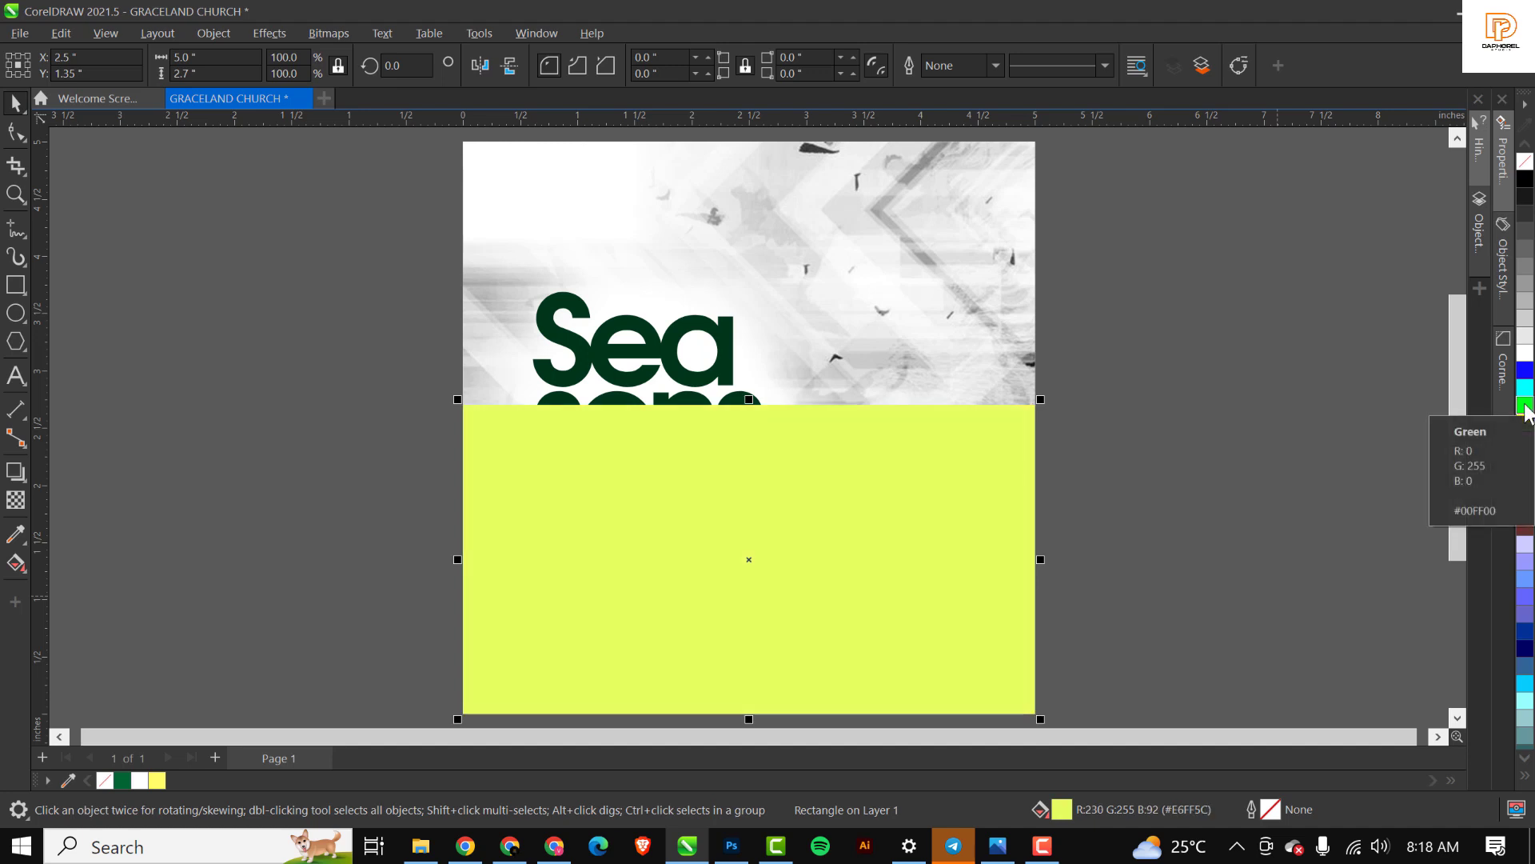
{"action": "key", "text": "ctrl+z"}
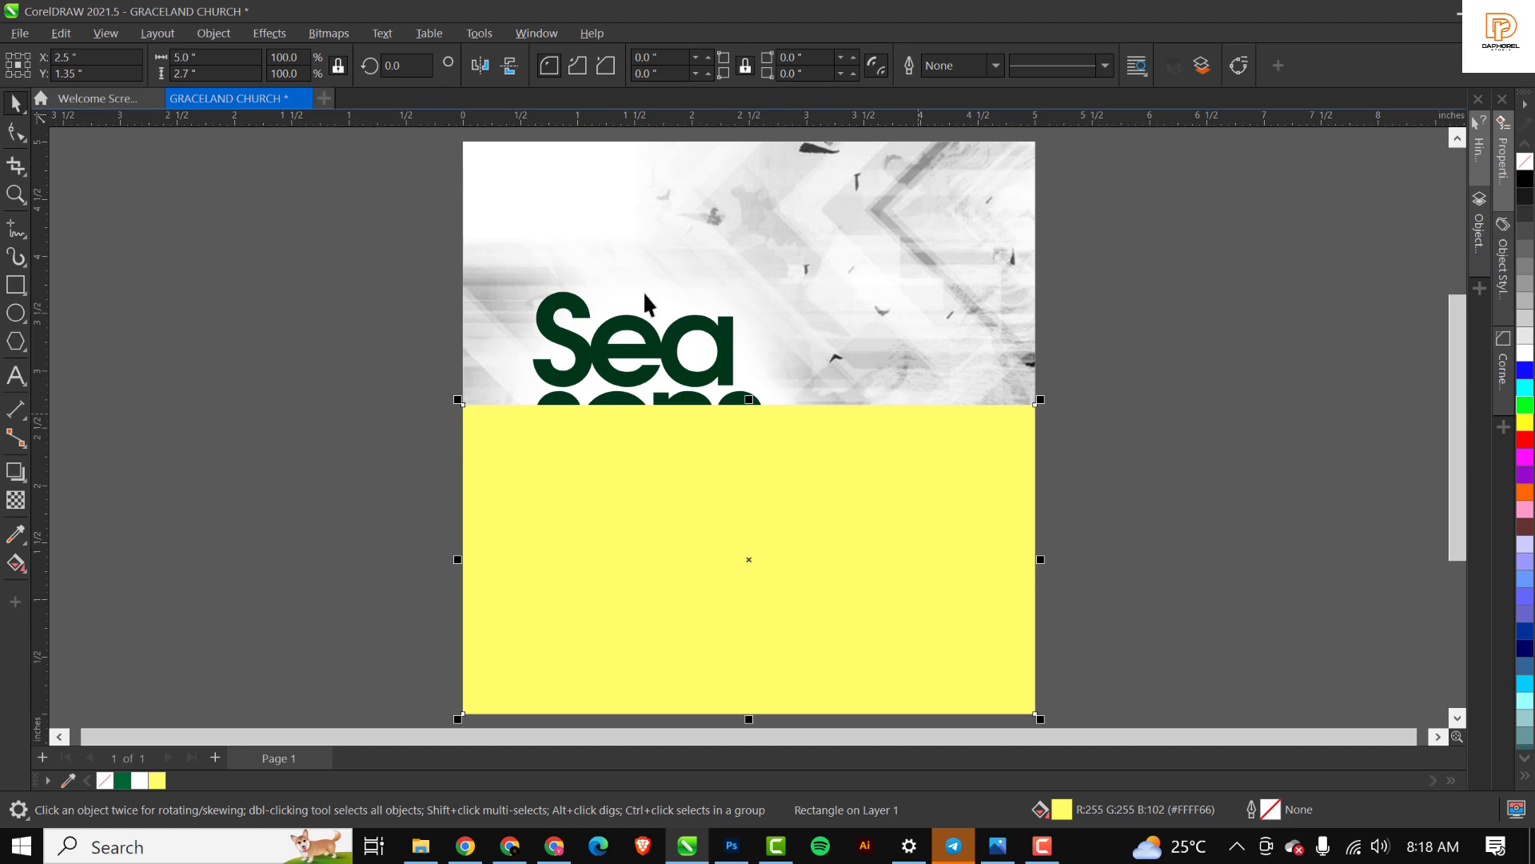
Apply a vertical linear transparency to the yellow rectangle so its upper part fades out, and lower the fade slightly.
{"action": "left_click", "coordinate": [14, 501]}
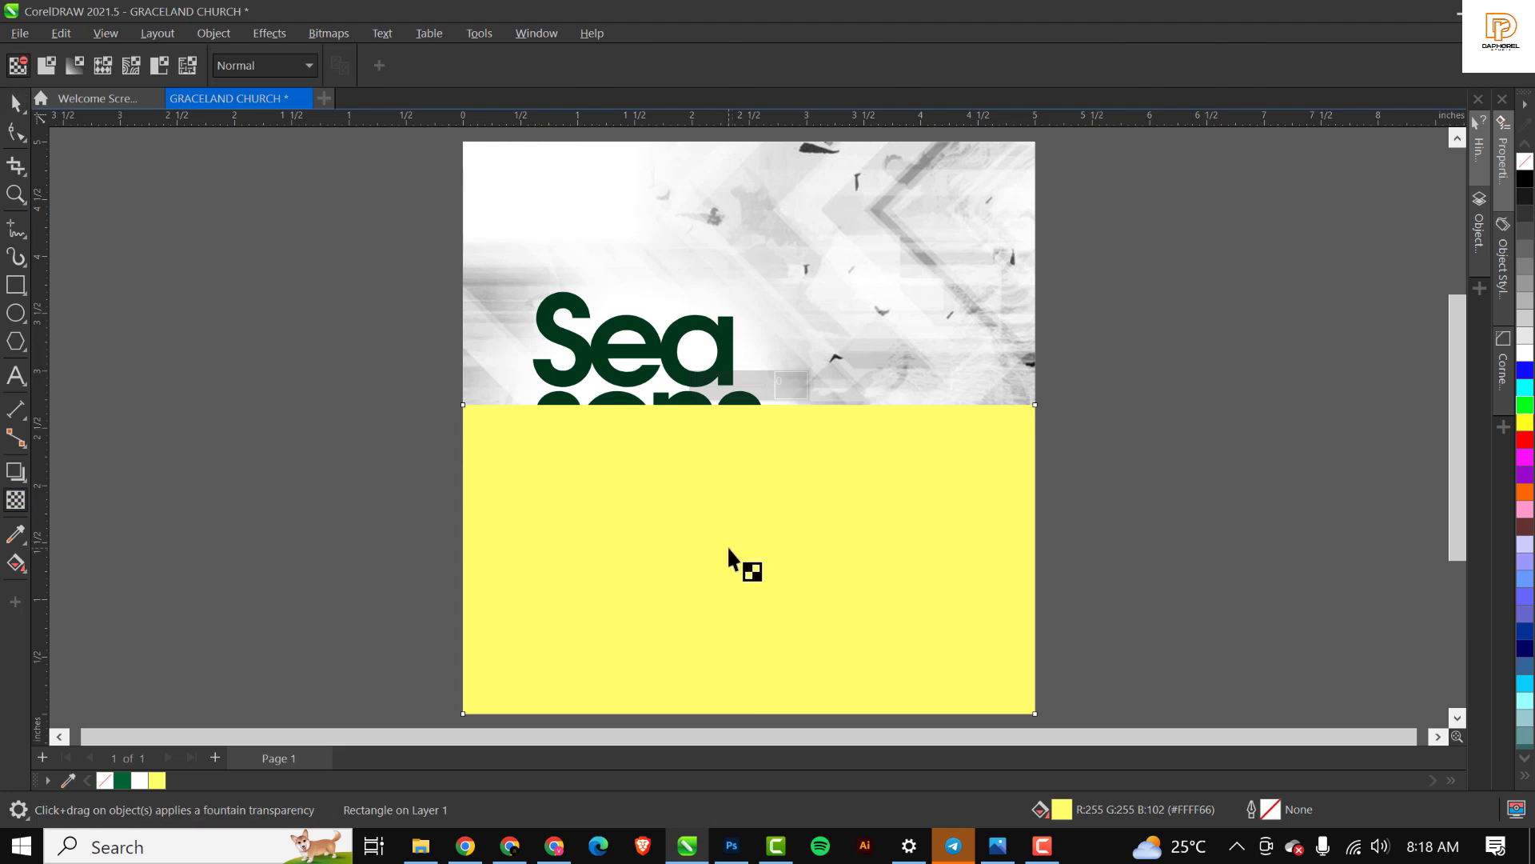
{"action": "left_click_drag", "start_coordinate": [722, 549], "coordinate": [725, 413]}
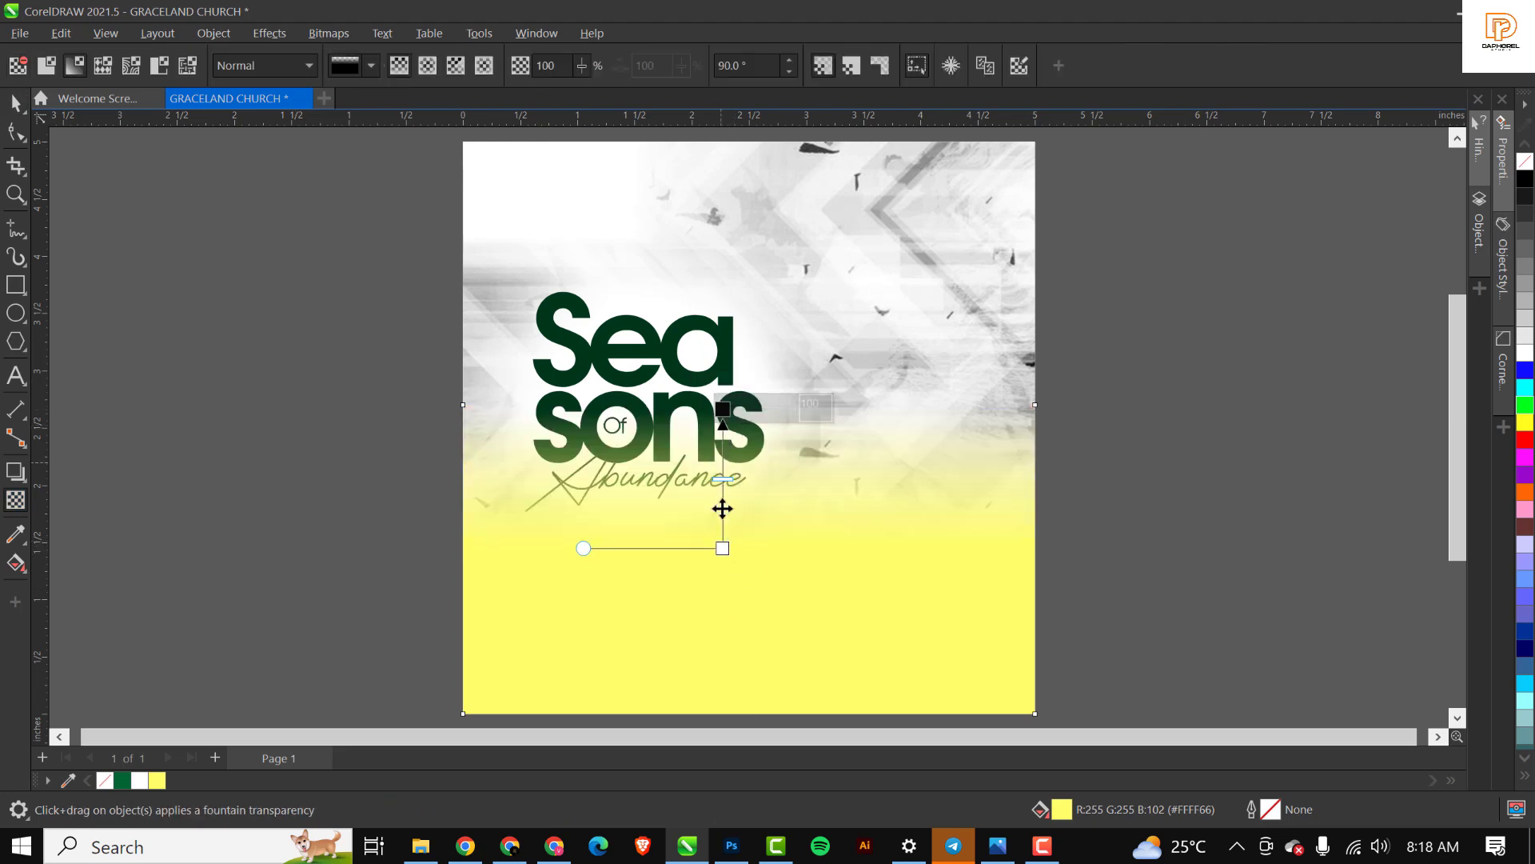
{"action": "left_click_drag", "start_coordinate": [724, 467], "coordinate": [720, 509]}
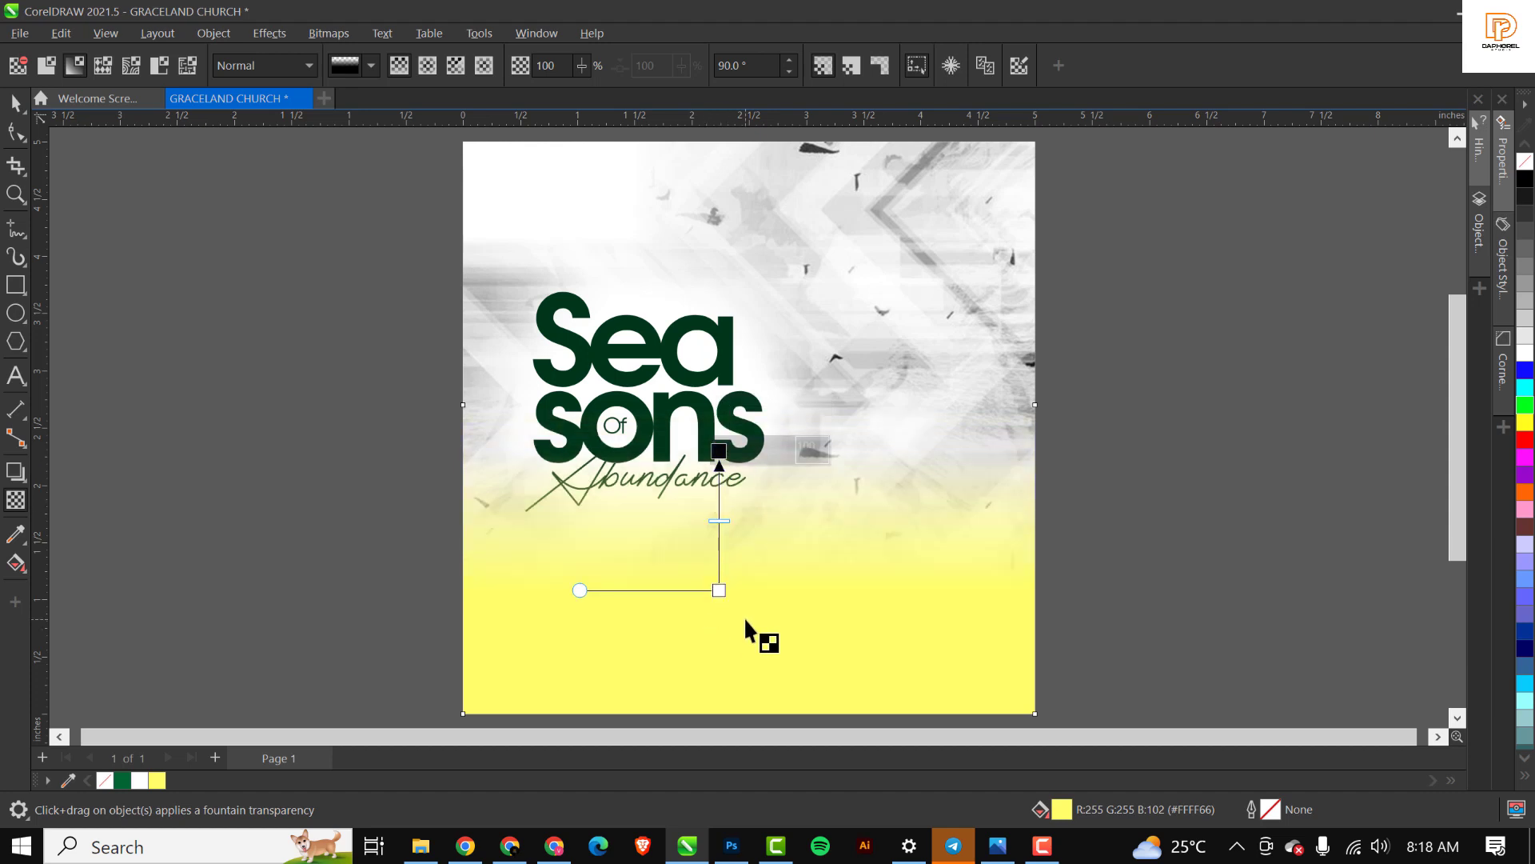
{"action": "key", "text": "space"}
Try a lime green (#99FF00) fill on the faded rectangle, and return it to light yellow (#FFFF66).
{"action": "scroll", "coordinate": [1526, 596], "scroll_direction": "down", "scroll_amount": 3}
{"action": "scroll", "coordinate": [1526, 595], "scroll_direction": "down", "scroll_amount": 5}
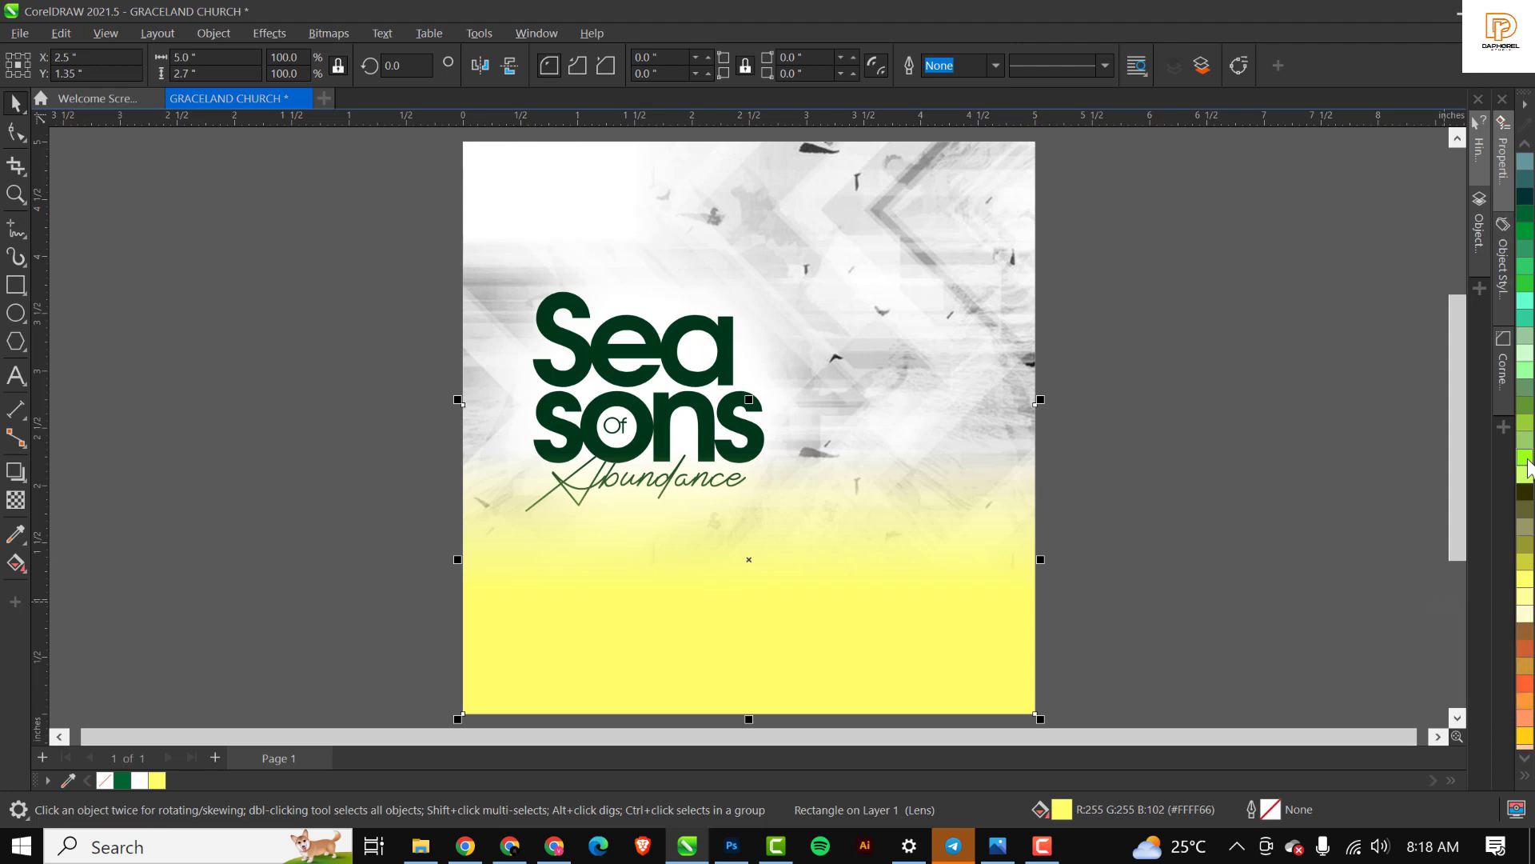
{"action": "left_click", "coordinate": [1527, 462]}
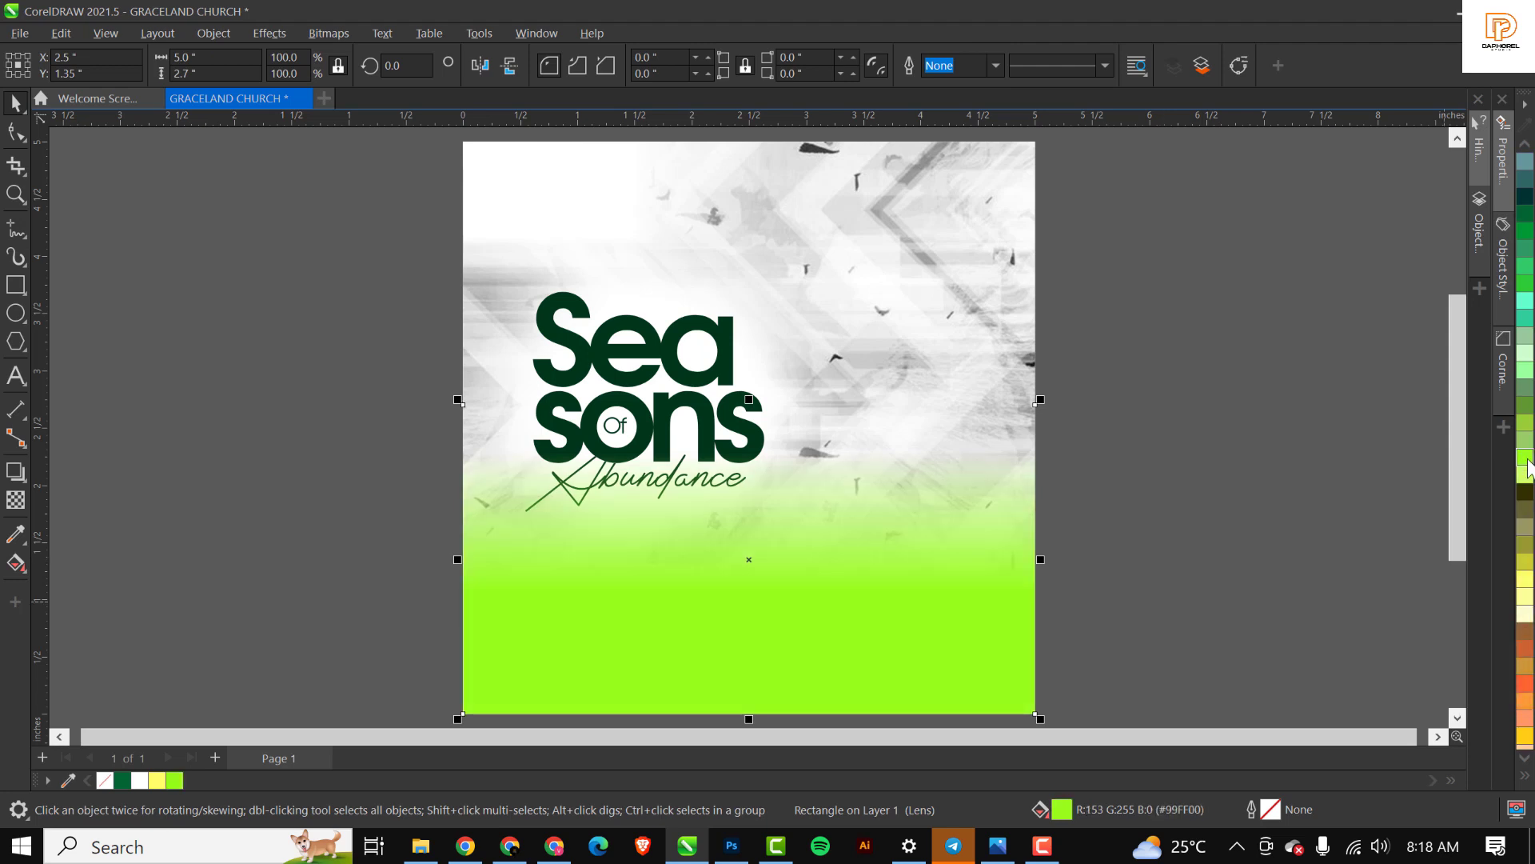
{"action": "left_click", "coordinate": [1524, 581]}
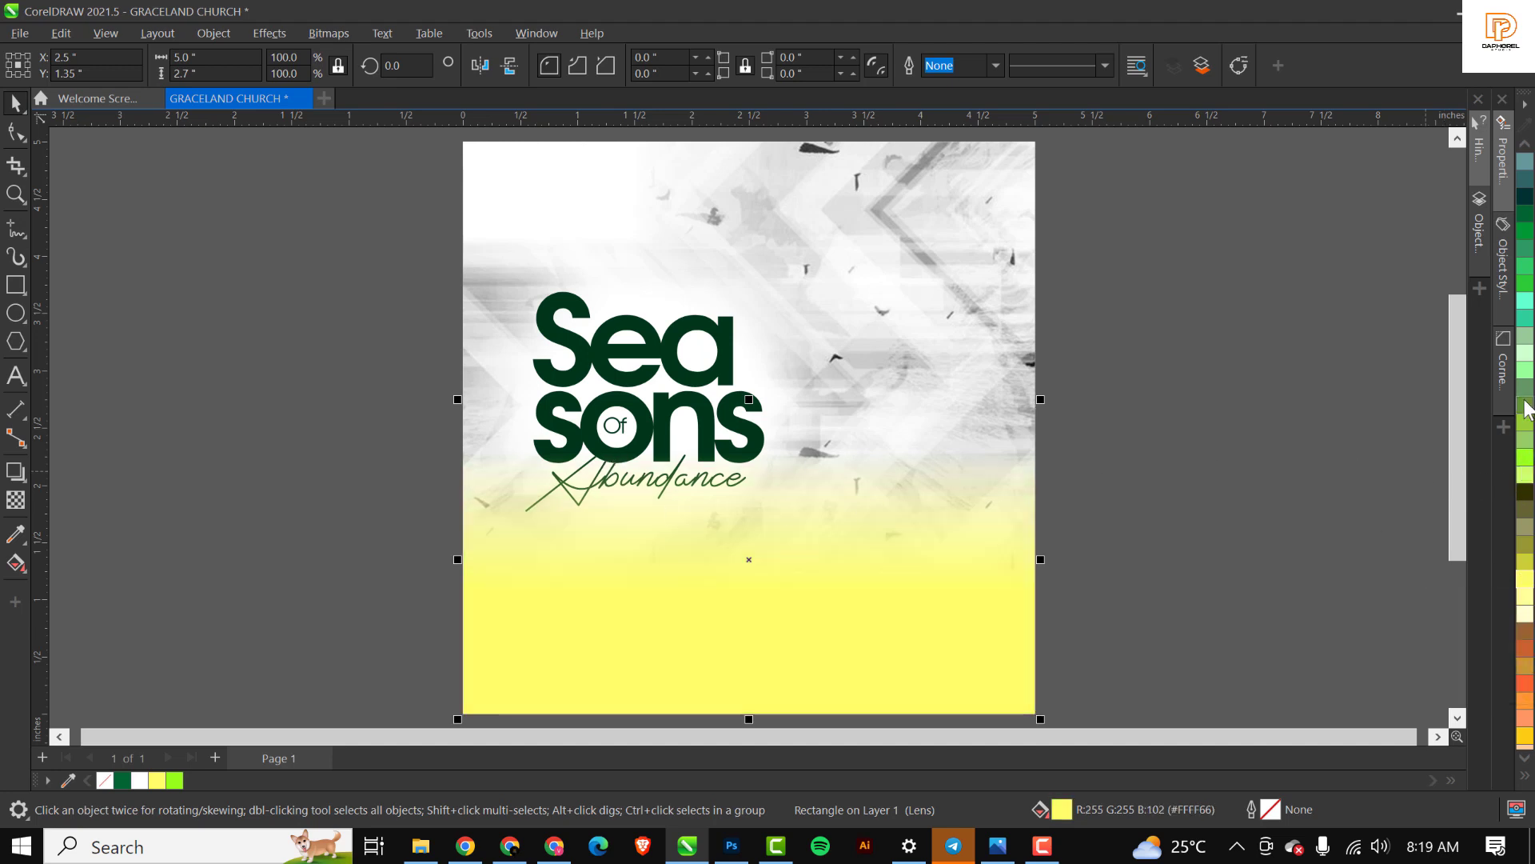
{"action": "scroll", "coordinate": [1526, 400], "scroll_direction": "up", "scroll_amount": 3}
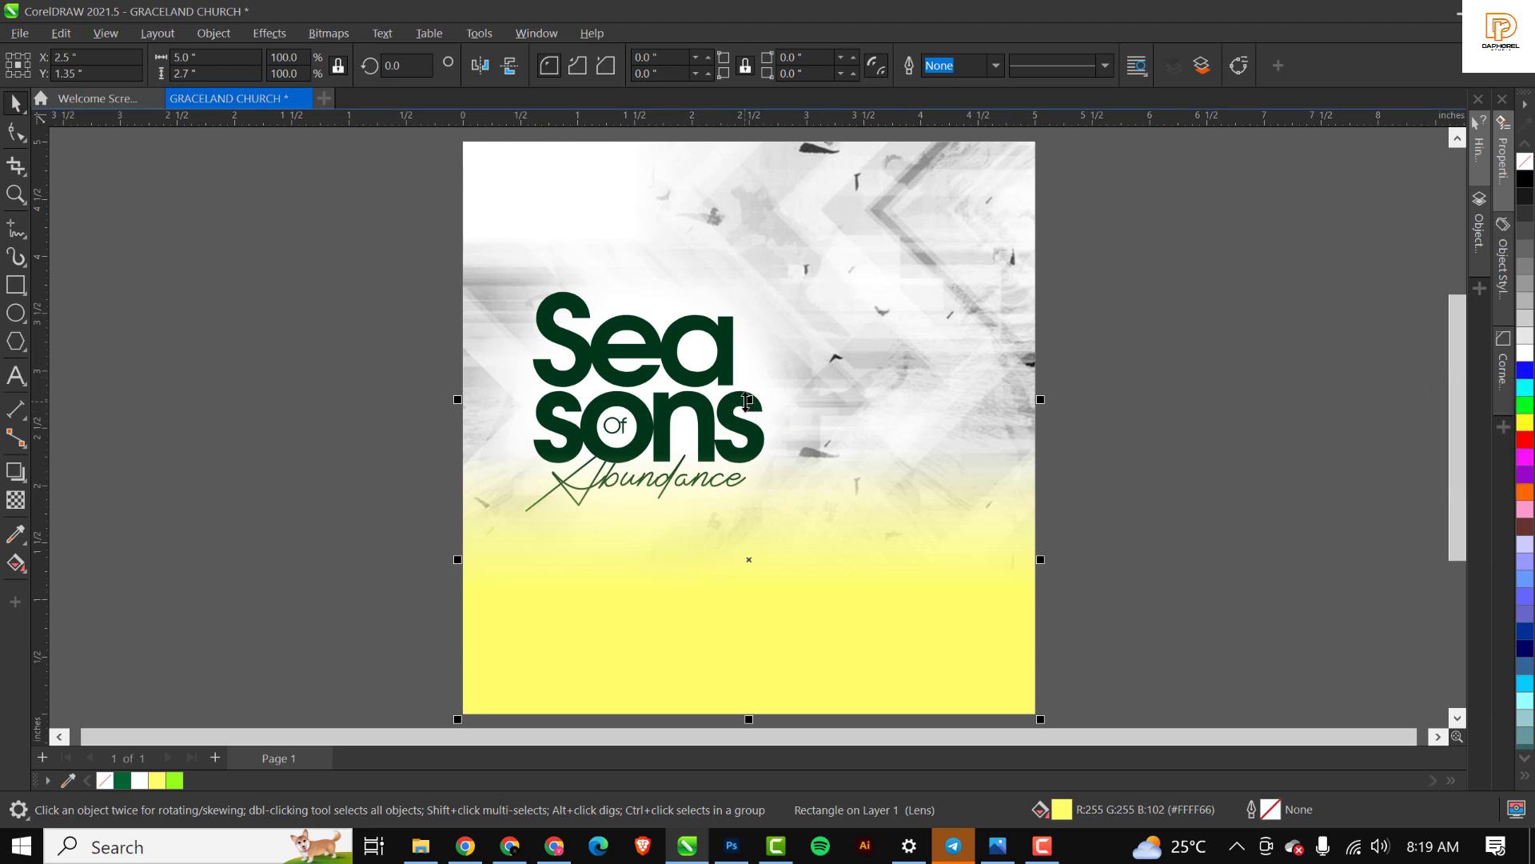
Stretch the yellow rectangle upward to a height of about 2.93 inches, keeping it on the page's lower edge.
{"action": "left_click_drag", "start_coordinate": [747, 400], "coordinate": [747, 372]}
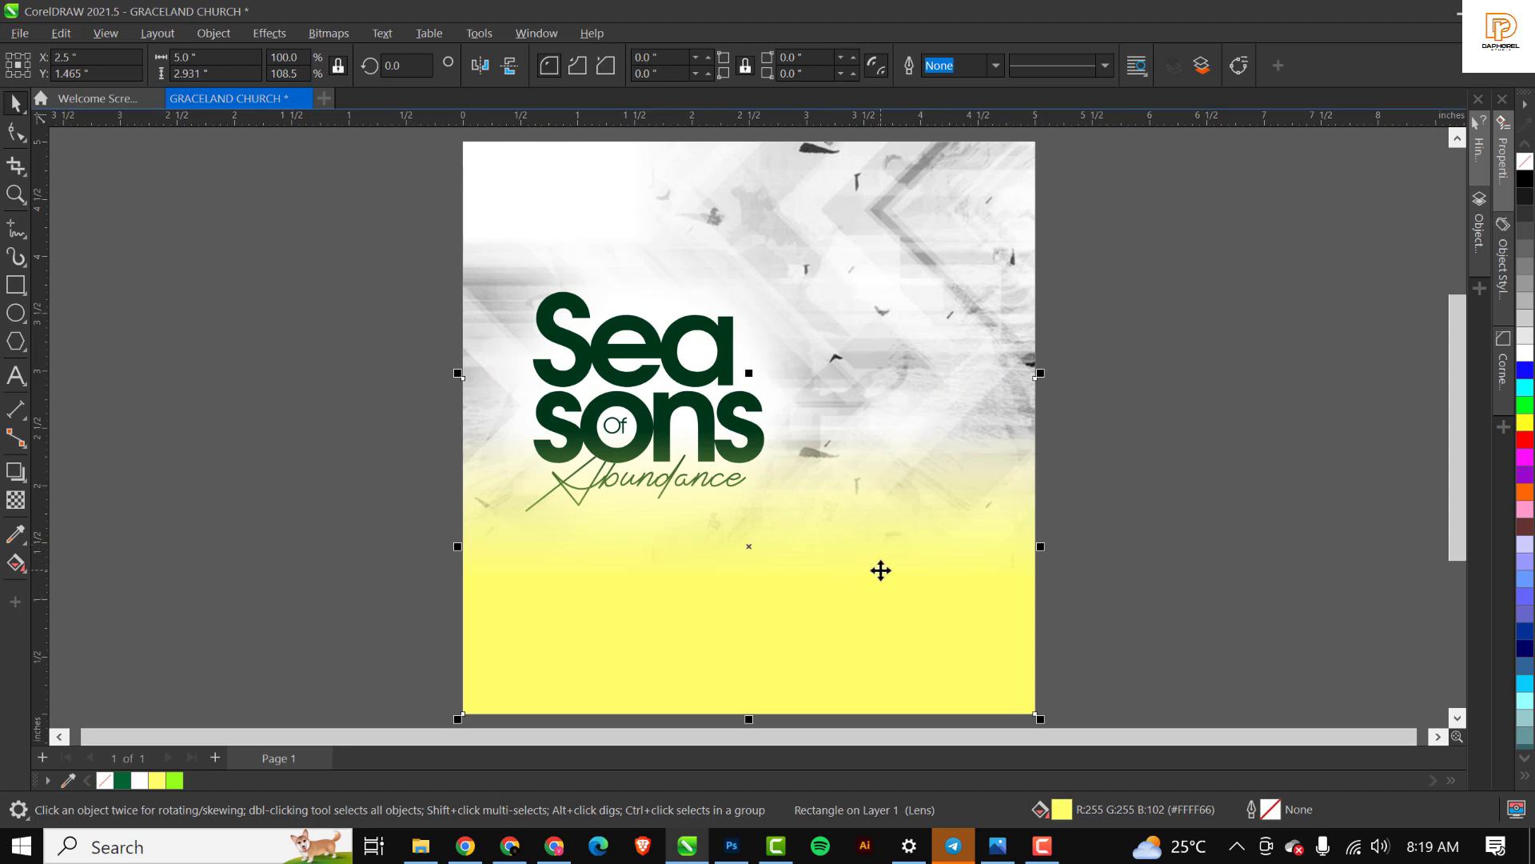
{"action": "left_click_drag", "start_coordinate": [922, 562], "coordinate": [1140, 550]}
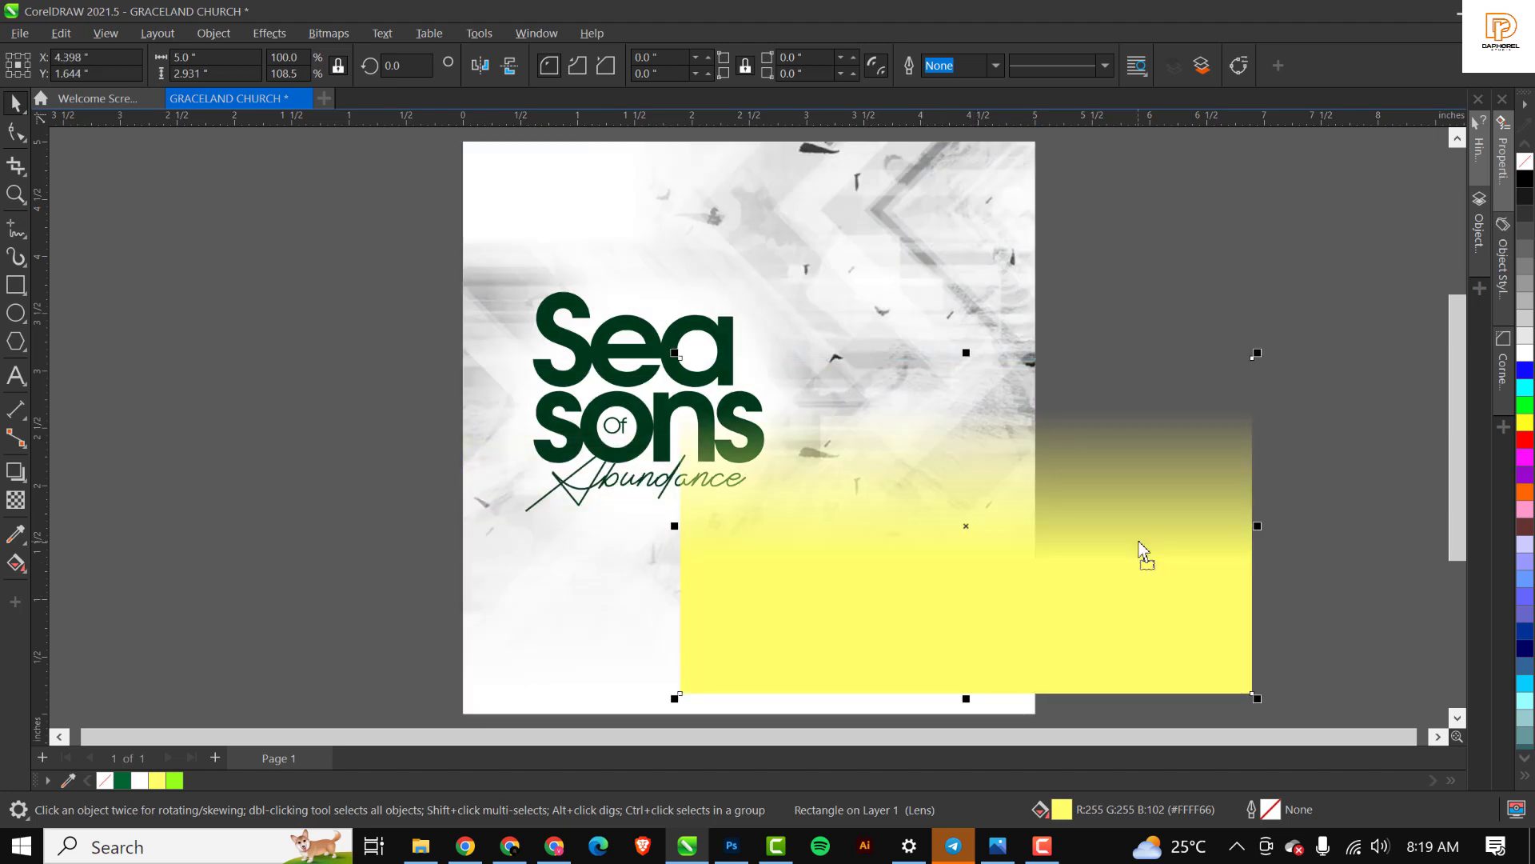
{"action": "key", "text": "p"}
Cut the yellow rectangle and paste it inside the background's PowerClip.
{"action": "key", "text": "Delete"}
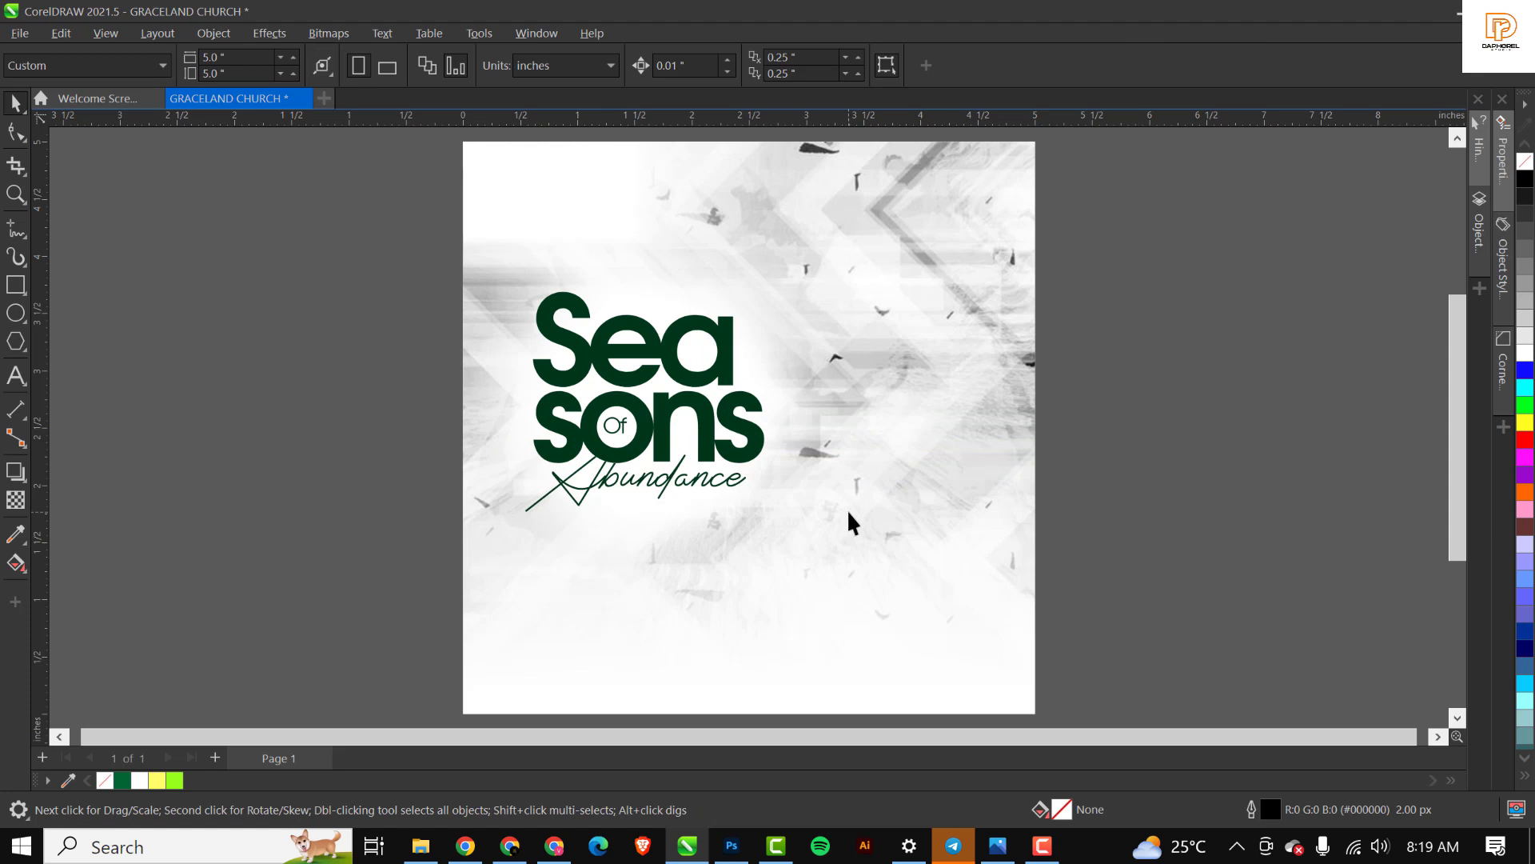
{"action": "double_click", "coordinate": [859, 473]}
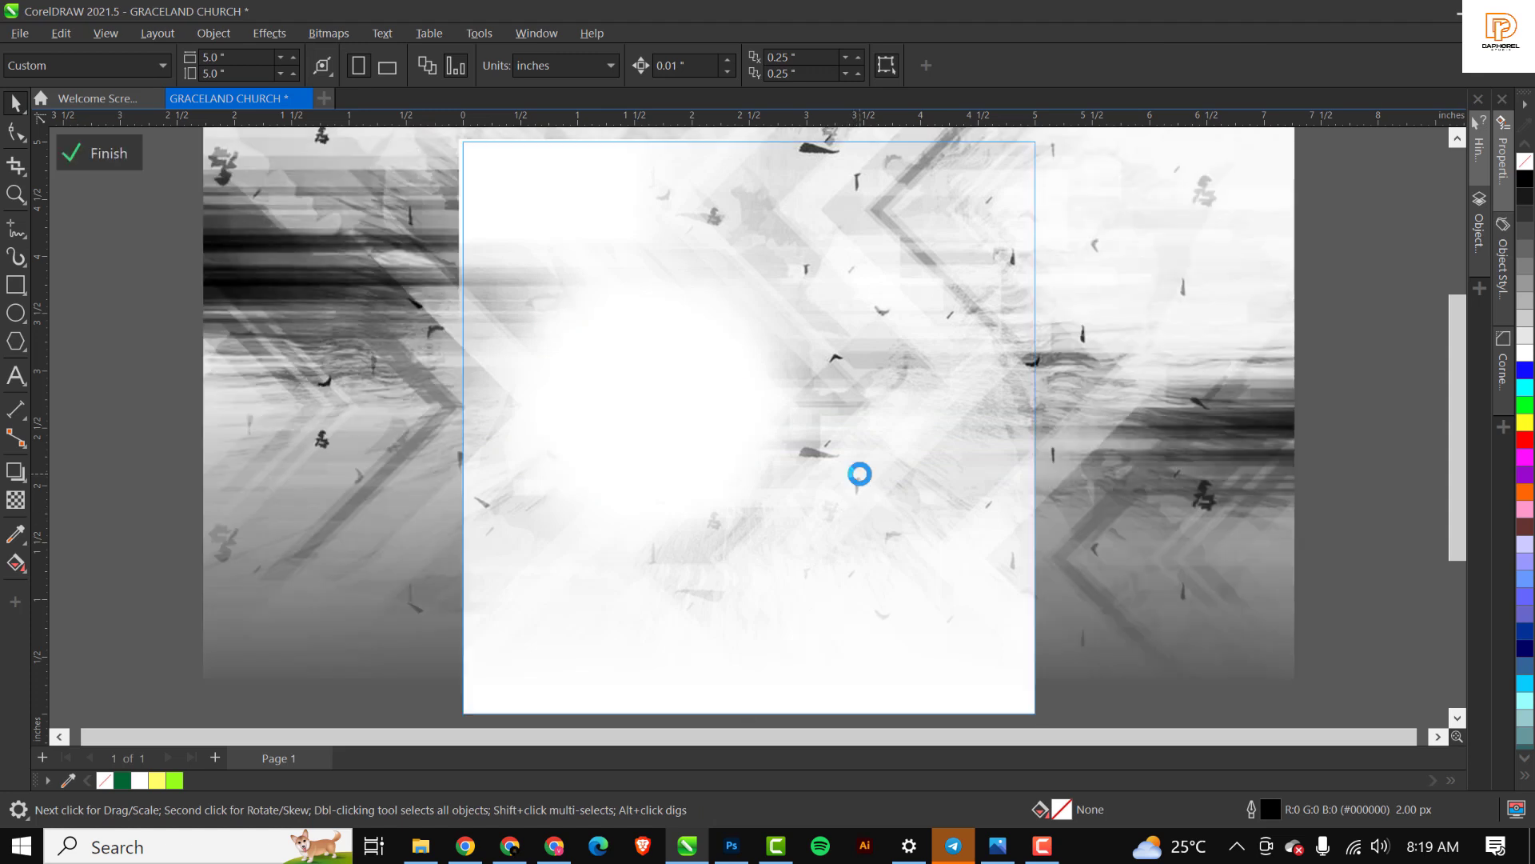
{"action": "key", "text": "ctrl+v"}
Enlarge the pasted rectangle from its centre to about 5.41 by 3.17 inches and finish editing the PowerClip contents.
{"action": "scroll", "coordinate": [868, 446], "scroll_direction": "down", "scroll_amount": 1}
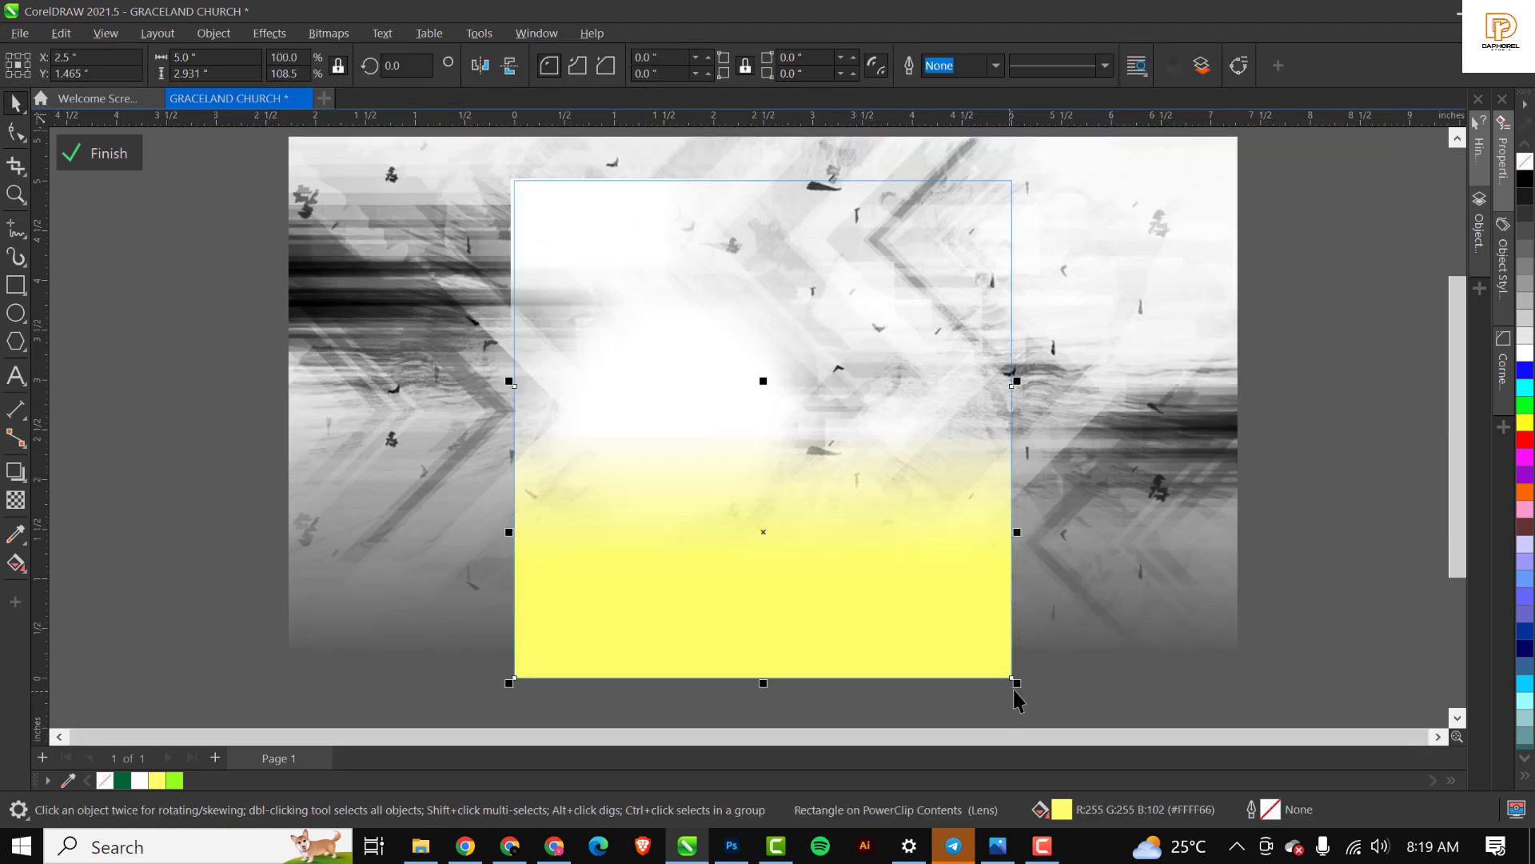
{"action": "mouse_move", "coordinate": [1016, 682]}
{"action": "left_mouse_down"}
{"action": "mouse_move", "coordinate": [1053, 707]}
{"action": "mouse_move", "coordinate": [1034, 704]}
{"action": "left_mouse_up"}
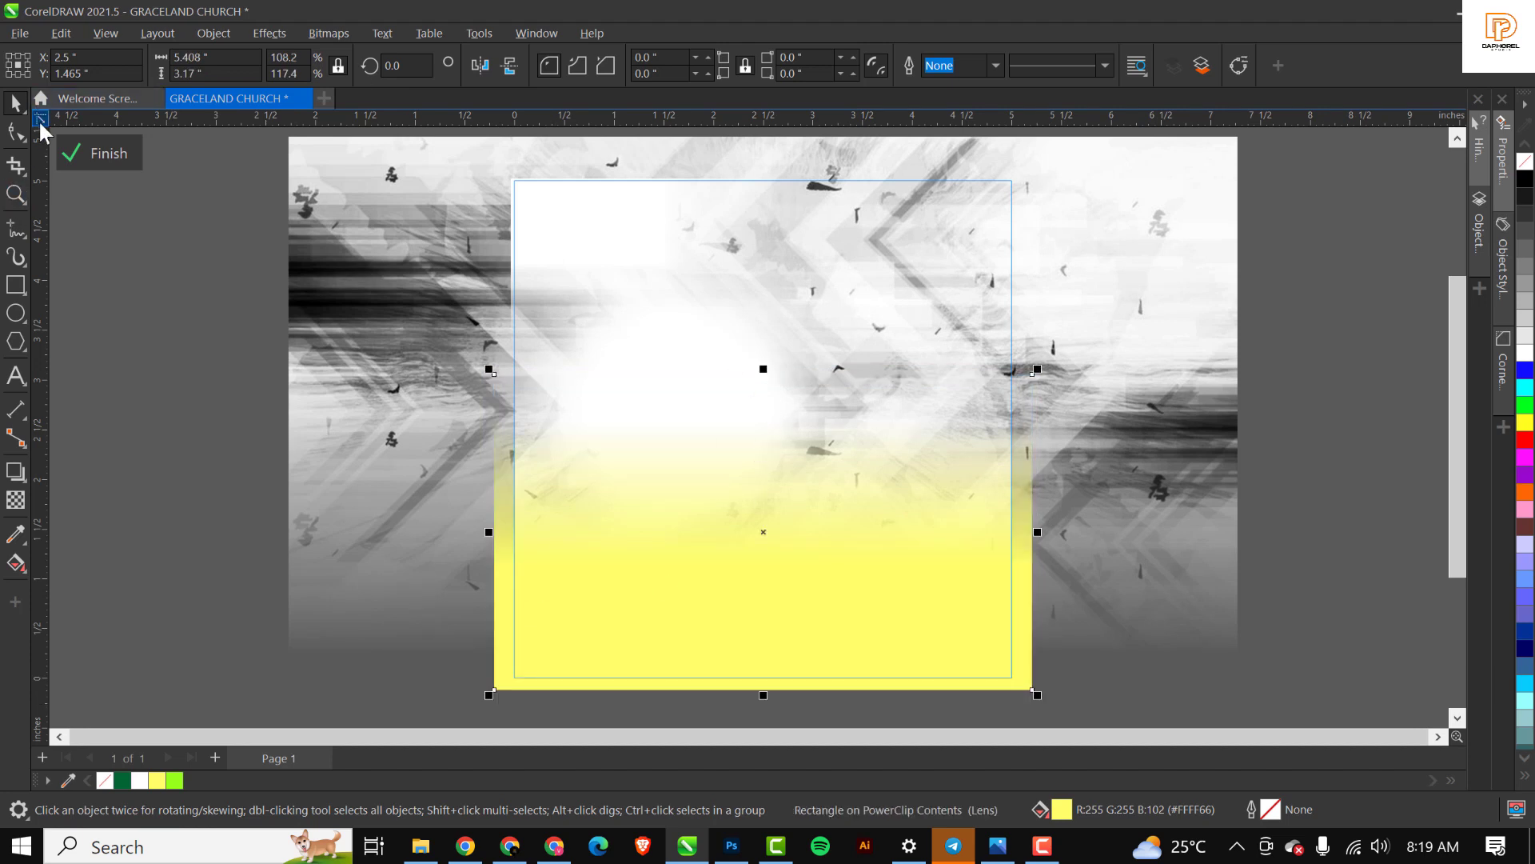
{"action": "left_click", "coordinate": [77, 152]}
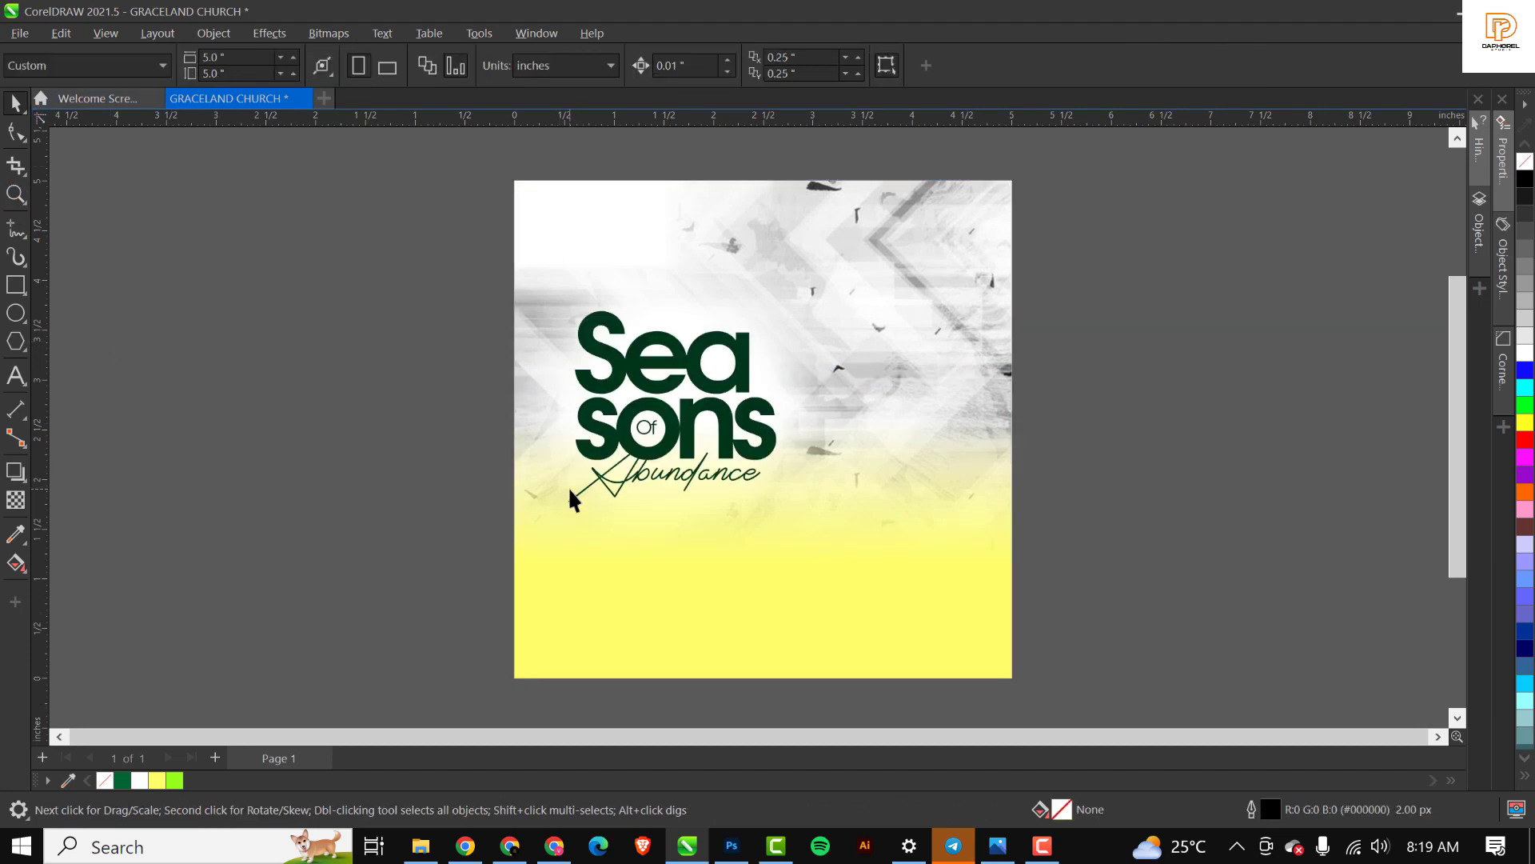
Enlarge the whole "Seasons Of Abundance" title proportionally from its lower-right corner to about 2.17 by 1.99 inches.
{"action": "key", "text": "shift+F4"}
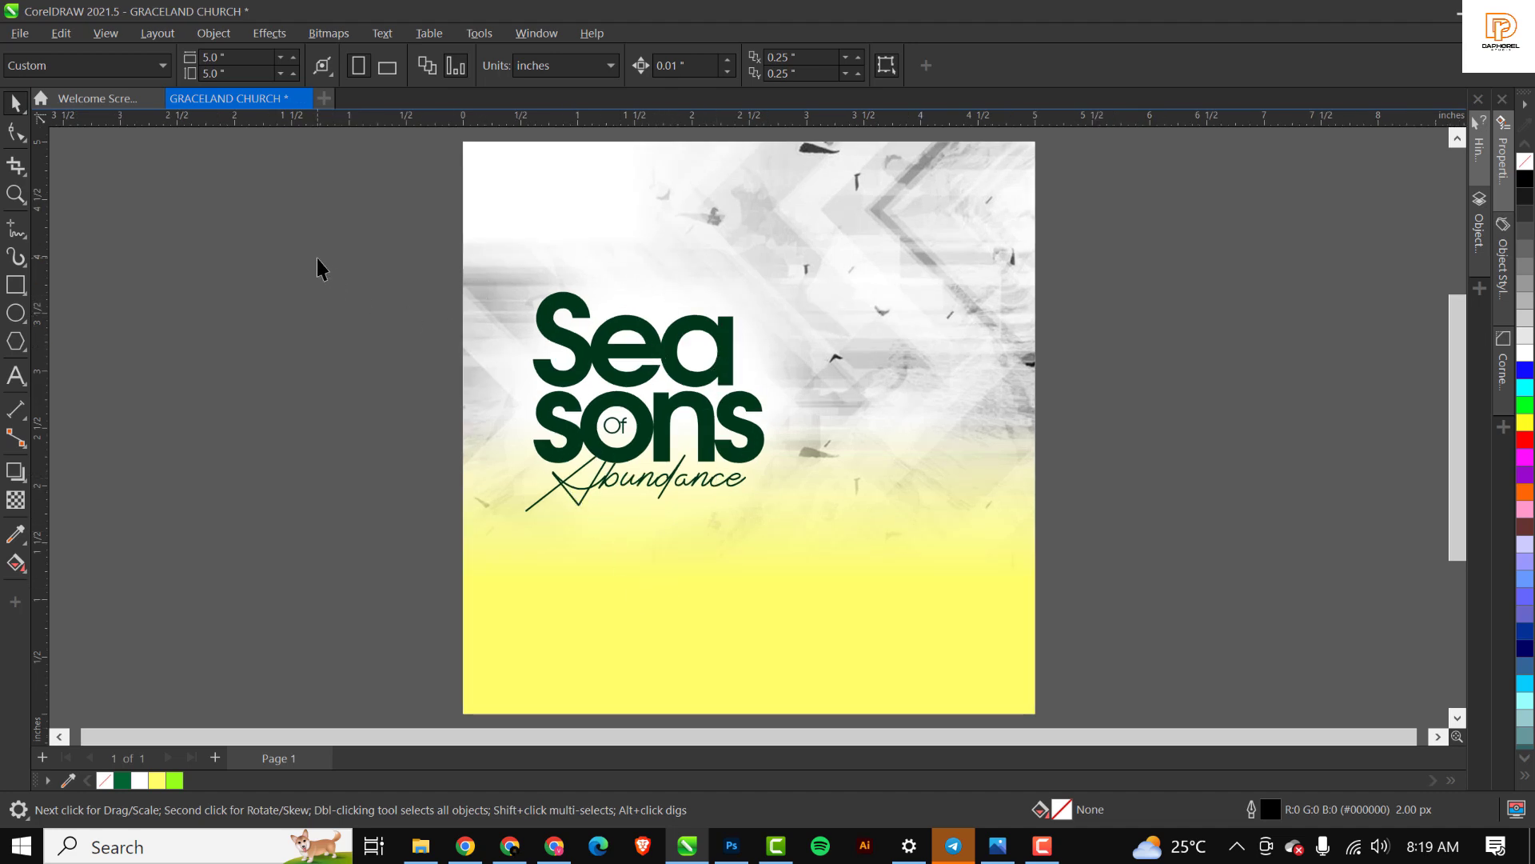
{"action": "left_click_drag", "start_coordinate": [308, 250], "coordinate": [890, 593]}
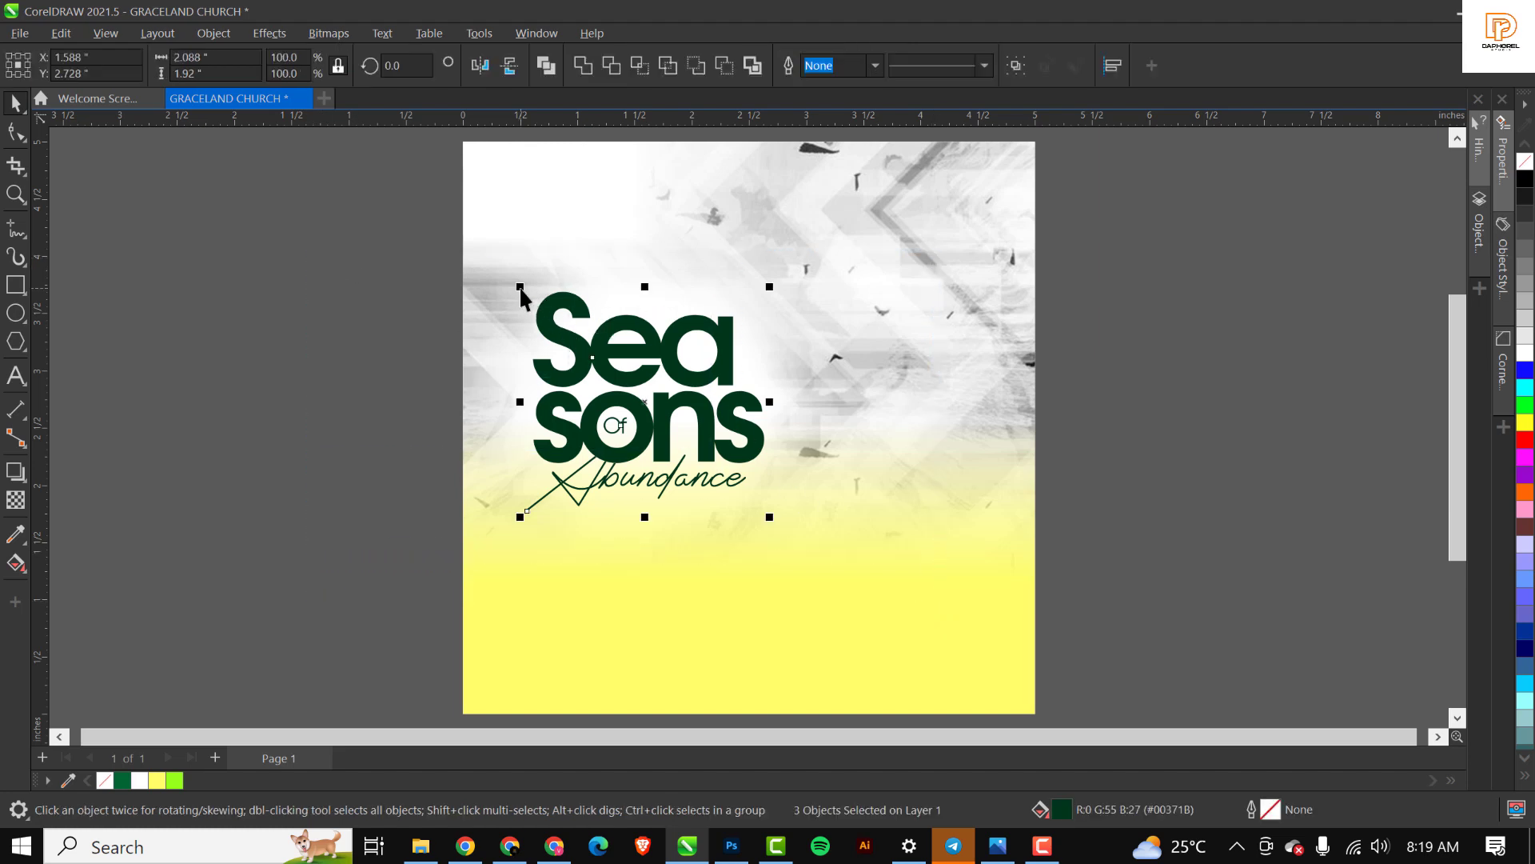
{"action": "left_click_drag", "start_coordinate": [520, 289], "coordinate": [510, 280]}
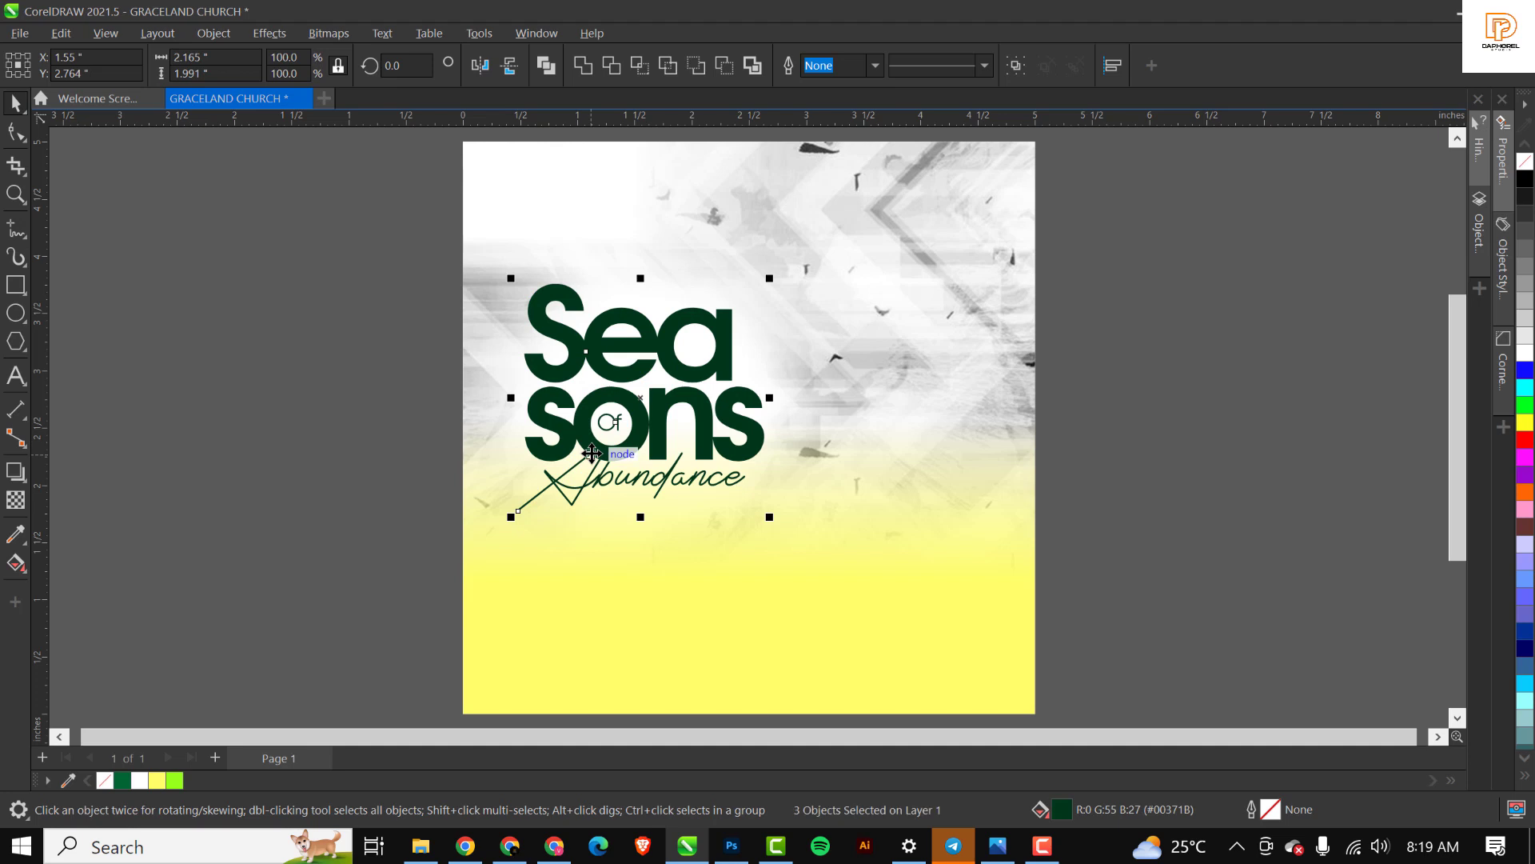
{"action": "left_click", "coordinate": [1151, 297]}
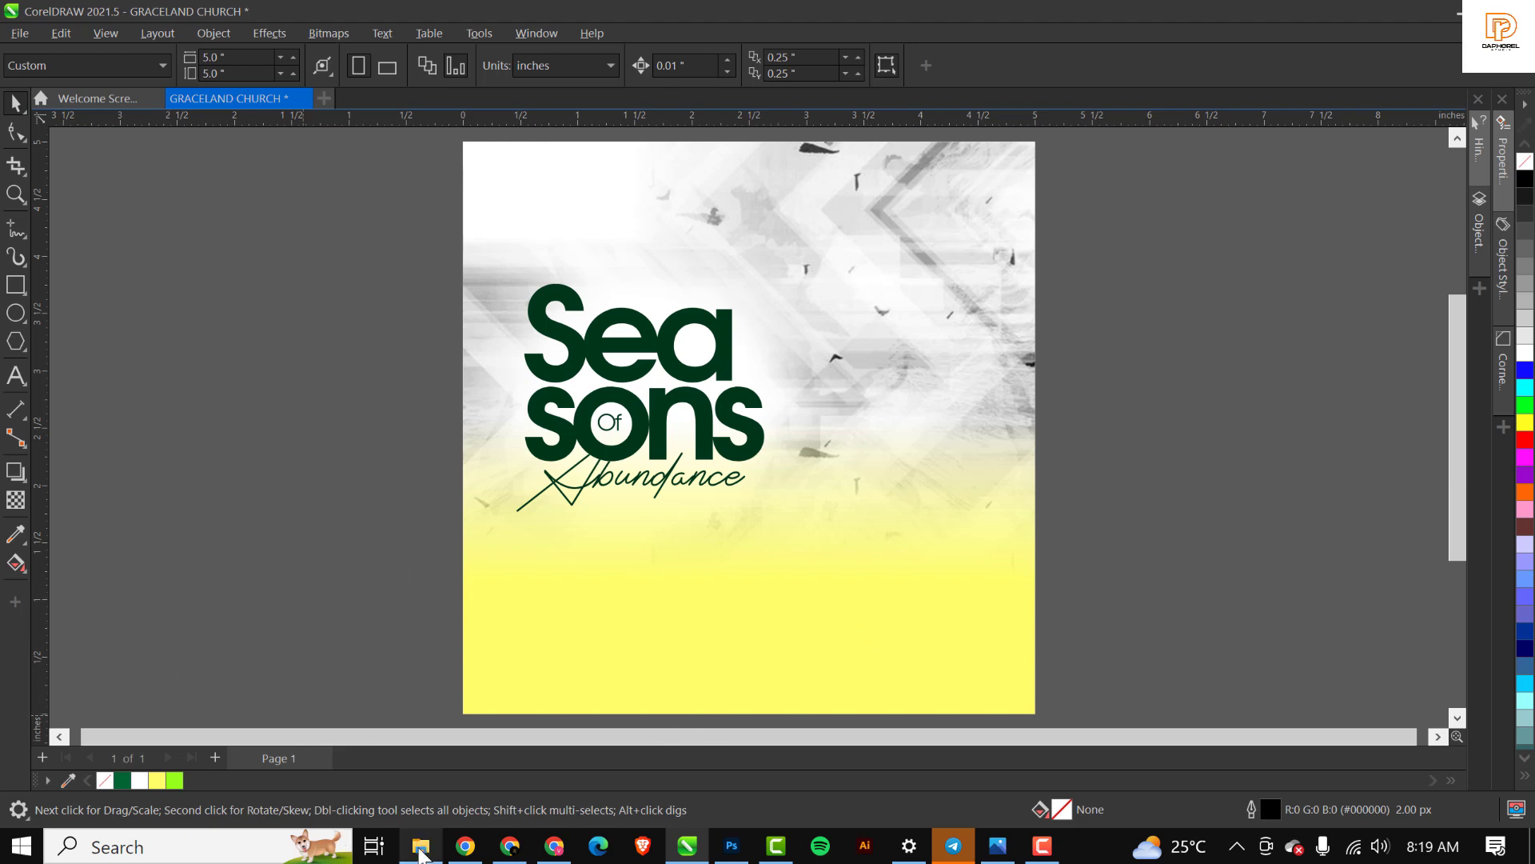
Bring the TREE picture from the RESOURCE FILE folder onto the flyer, beside the title.
{"action": "mouse_move", "coordinate": [422, 854]}
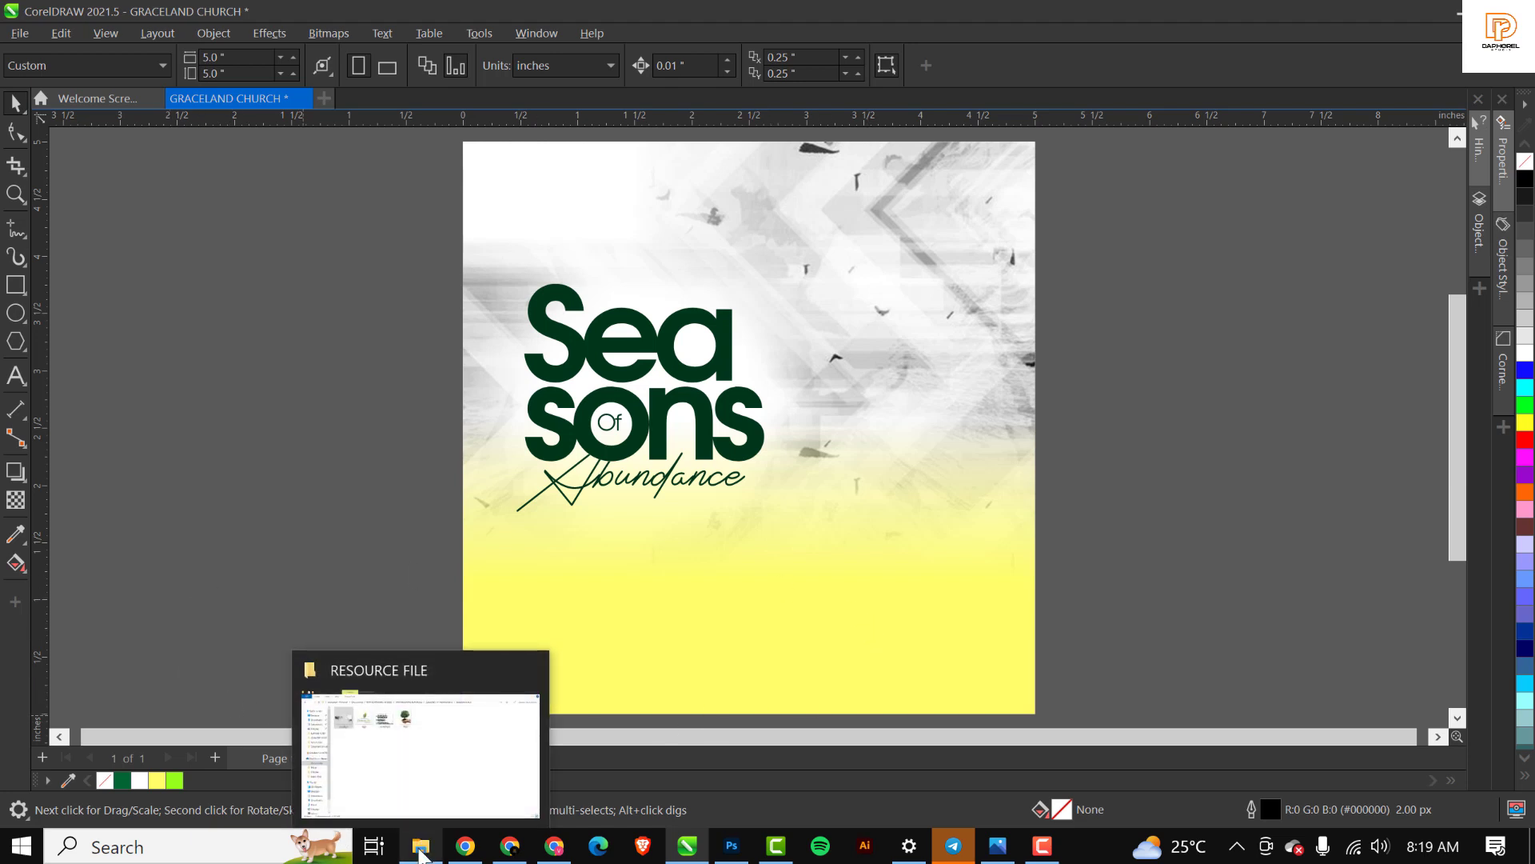
{"action": "left_click", "coordinate": [481, 728]}
{"action": "left_click", "coordinate": [657, 185]}
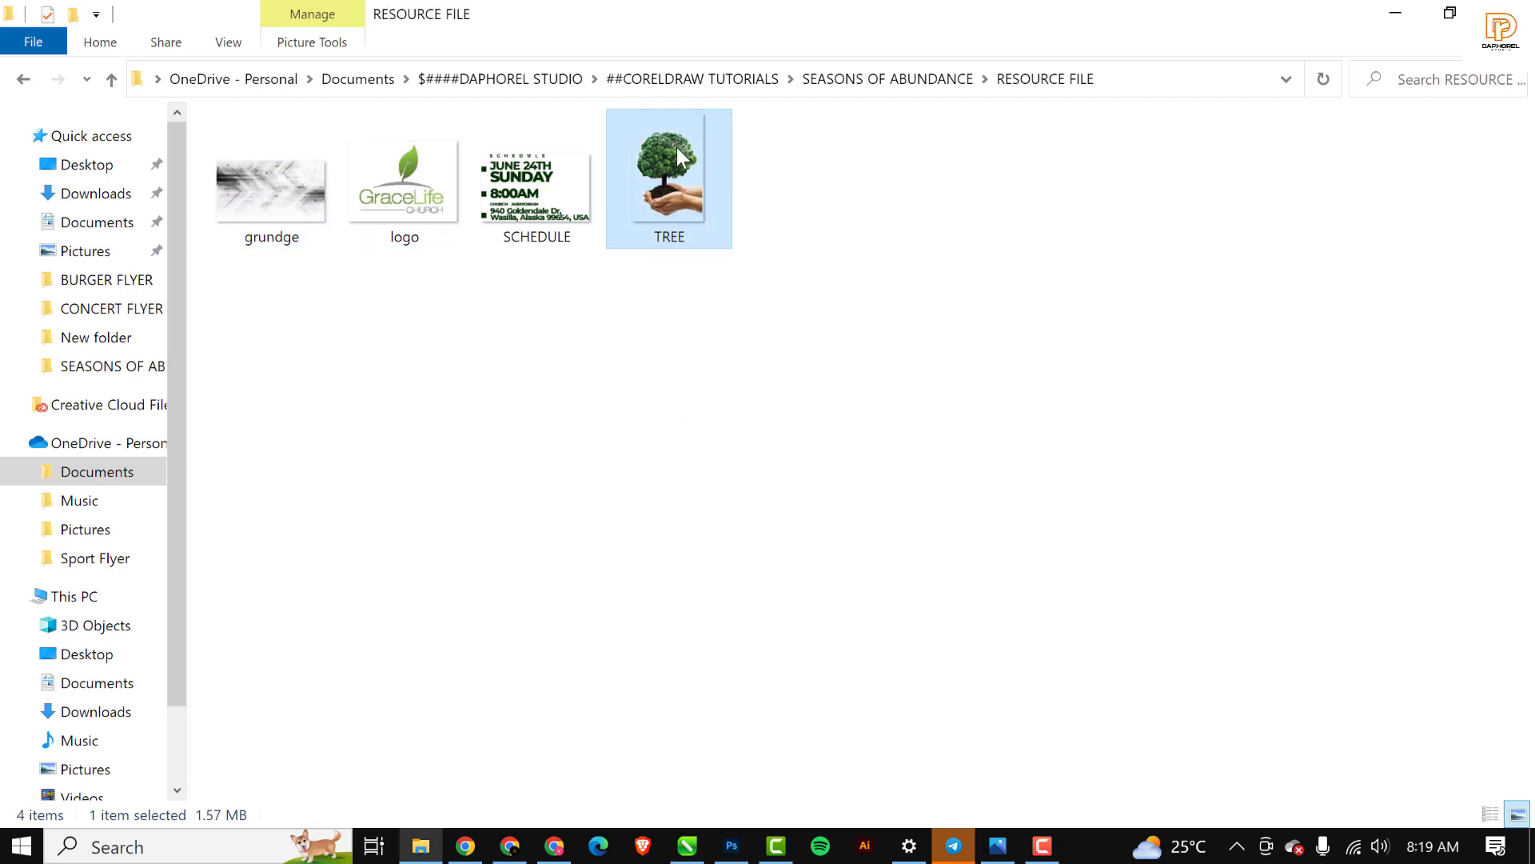
{"action": "left_click_drag", "start_coordinate": [677, 147], "coordinate": [856, 405]}
{"action": "scroll", "coordinate": [788, 395], "scroll_direction": "down", "scroll_amount": 3}
{"action": "scroll", "coordinate": [916, 442], "scroll_direction": "up", "scroll_amount": 2}
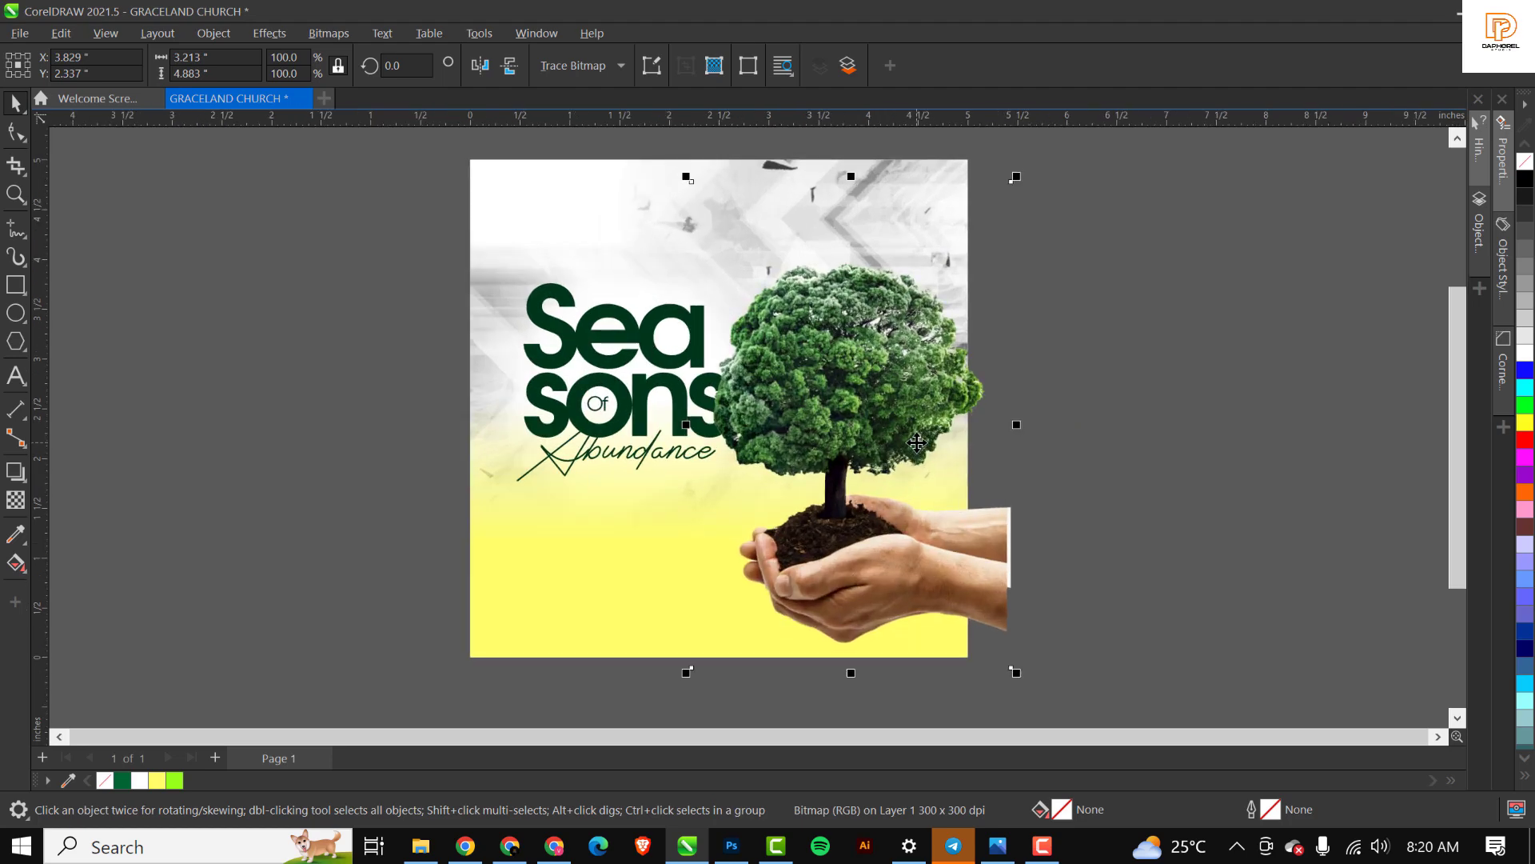
Trim the white strip off the tree picture's right edge by moving its right-hand nodes inward, to a width of about 3.07 inches.
{"action": "scroll", "coordinate": [970, 531], "scroll_direction": "down", "scroll_amount": 1}
{"action": "scroll", "coordinate": [1005, 531], "scroll_direction": "up", "scroll_amount": 4}
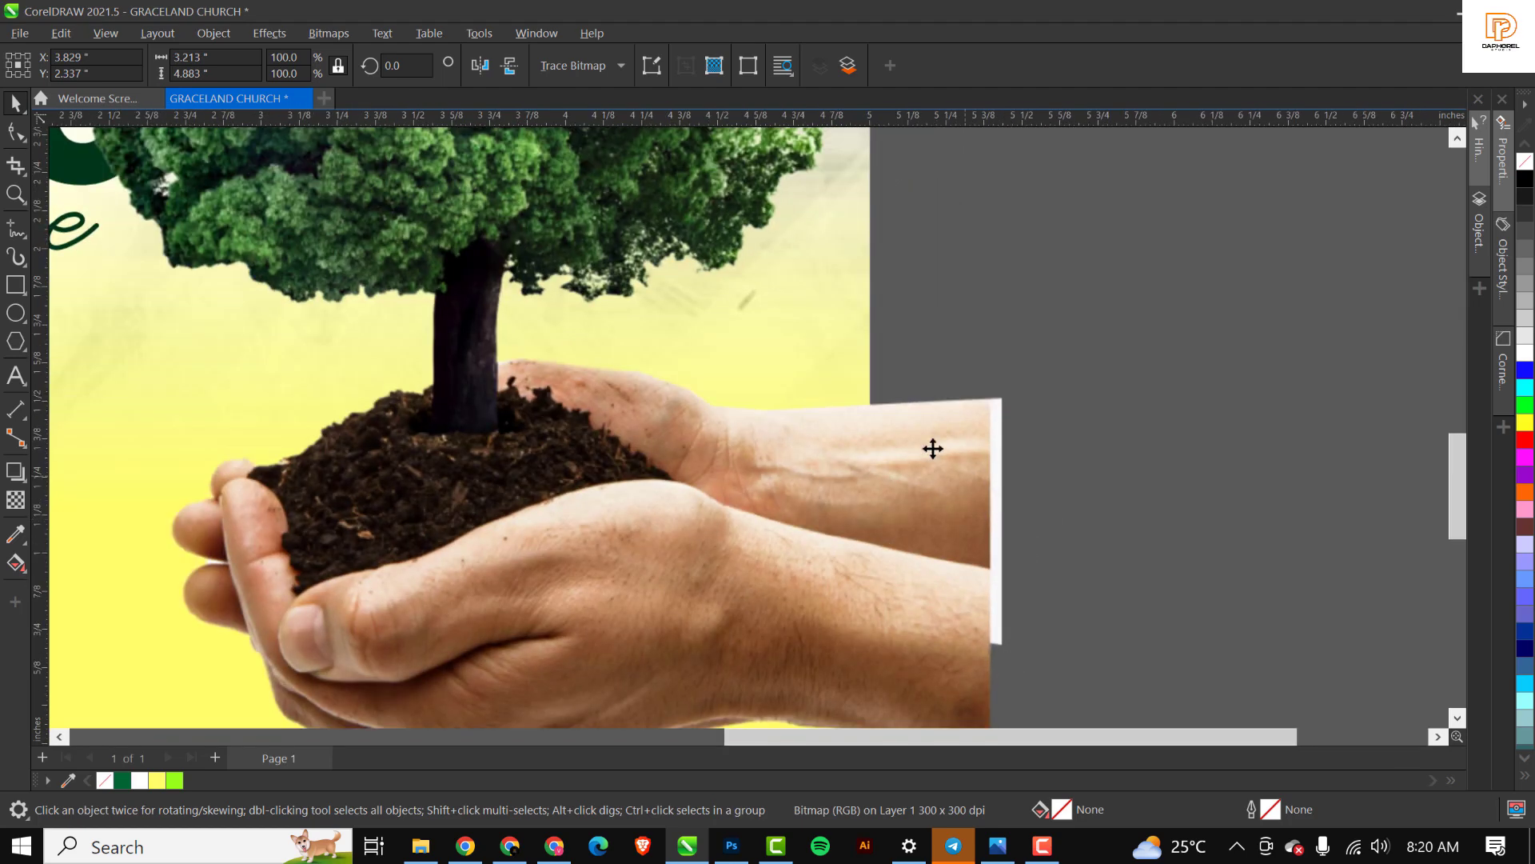
{"action": "scroll", "coordinate": [963, 422], "scroll_direction": "down", "scroll_amount": 5}
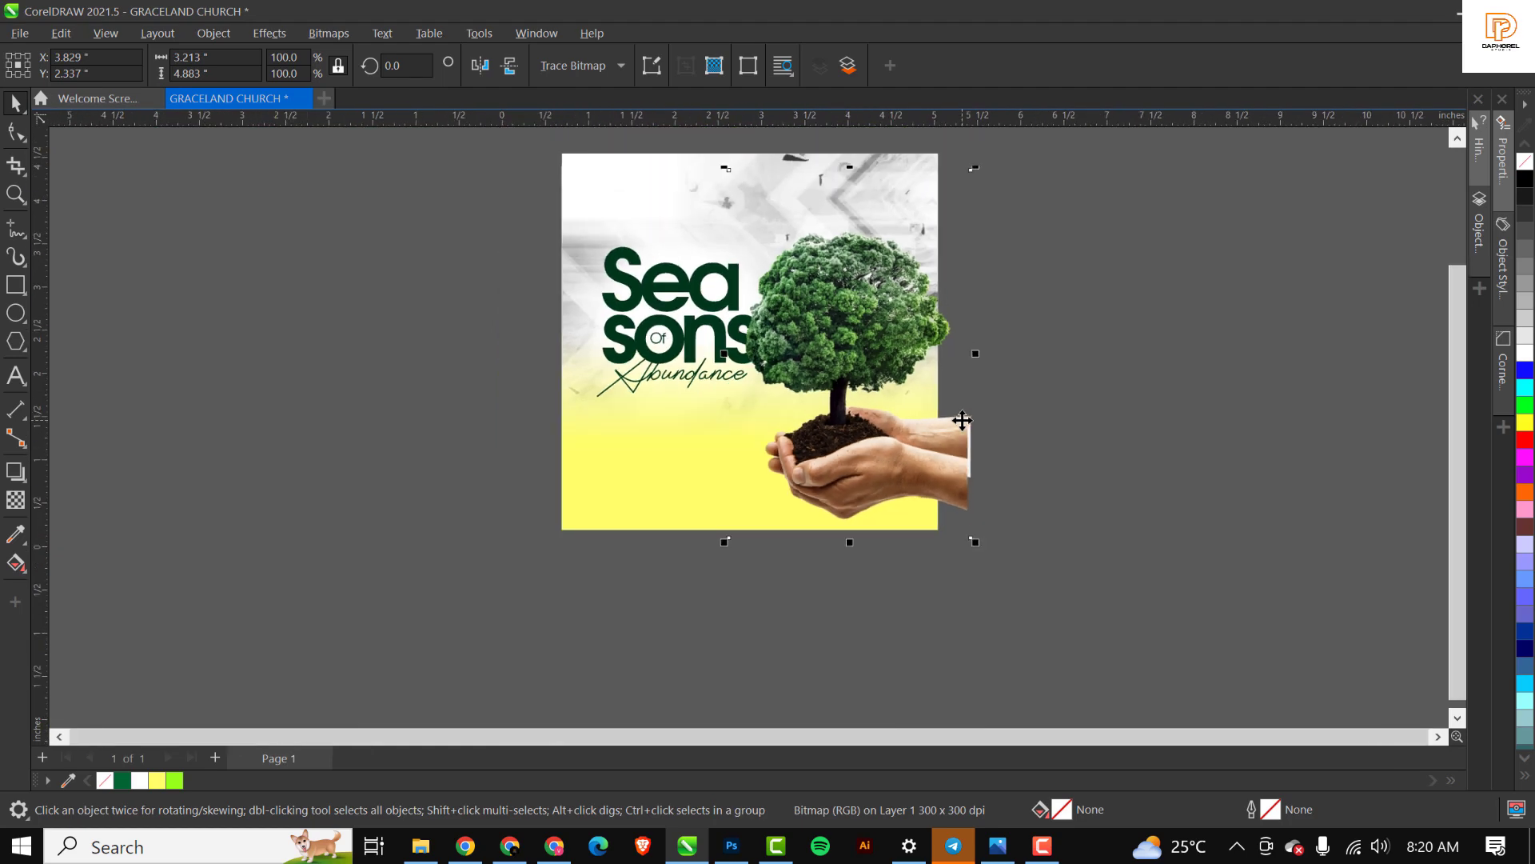
{"action": "scroll", "coordinate": [962, 420], "scroll_direction": "up", "scroll_amount": 4}
{"action": "scroll", "coordinate": [922, 448], "scroll_direction": "down", "scroll_amount": 3}
{"action": "scroll", "coordinate": [811, 272], "scroll_direction": "up", "scroll_amount": 2}
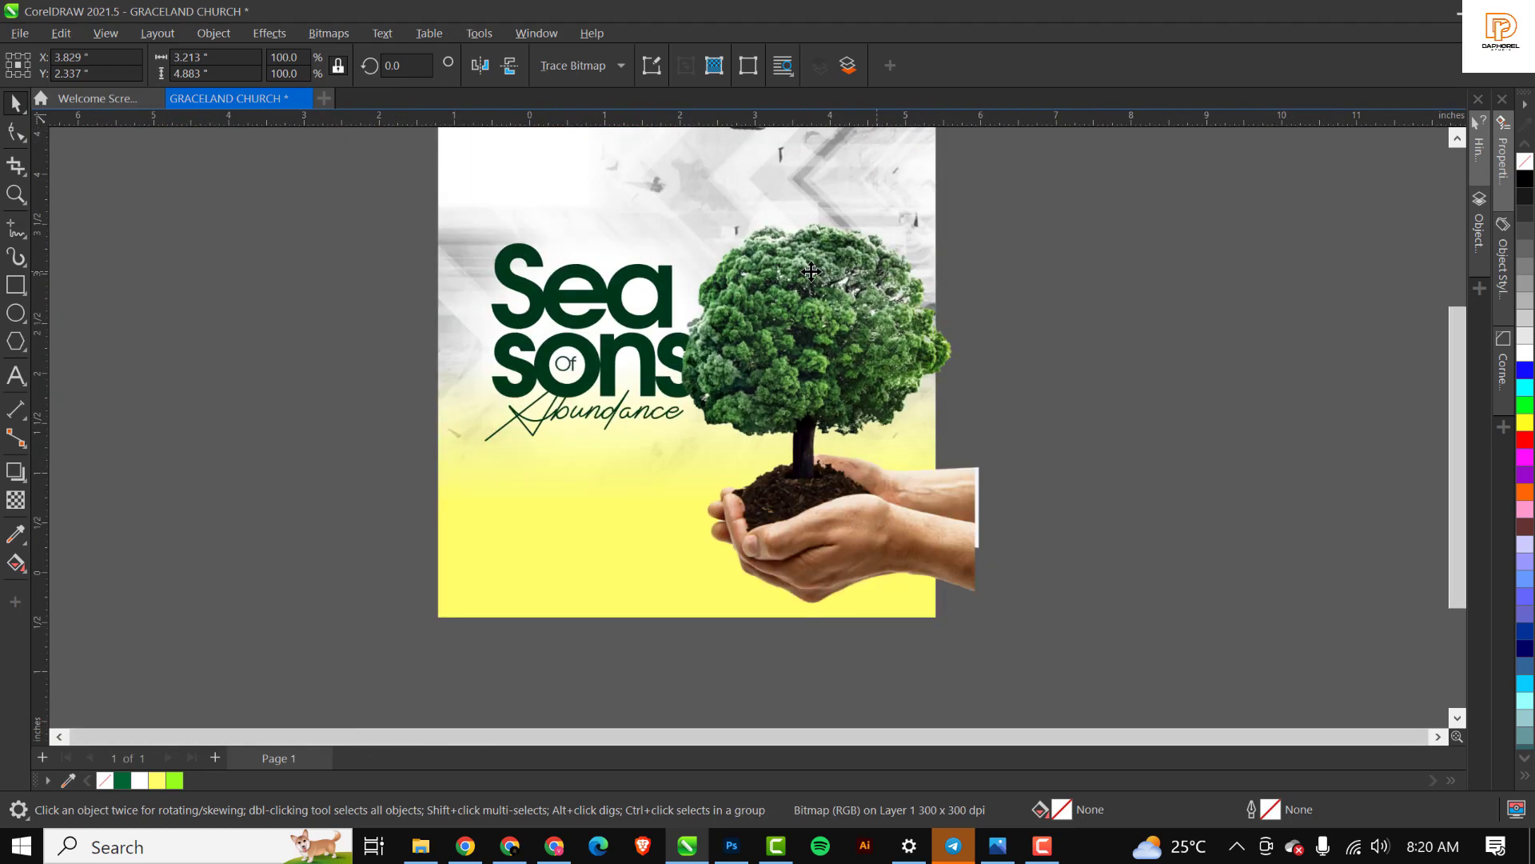
{"action": "left_click", "coordinate": [16, 132]}
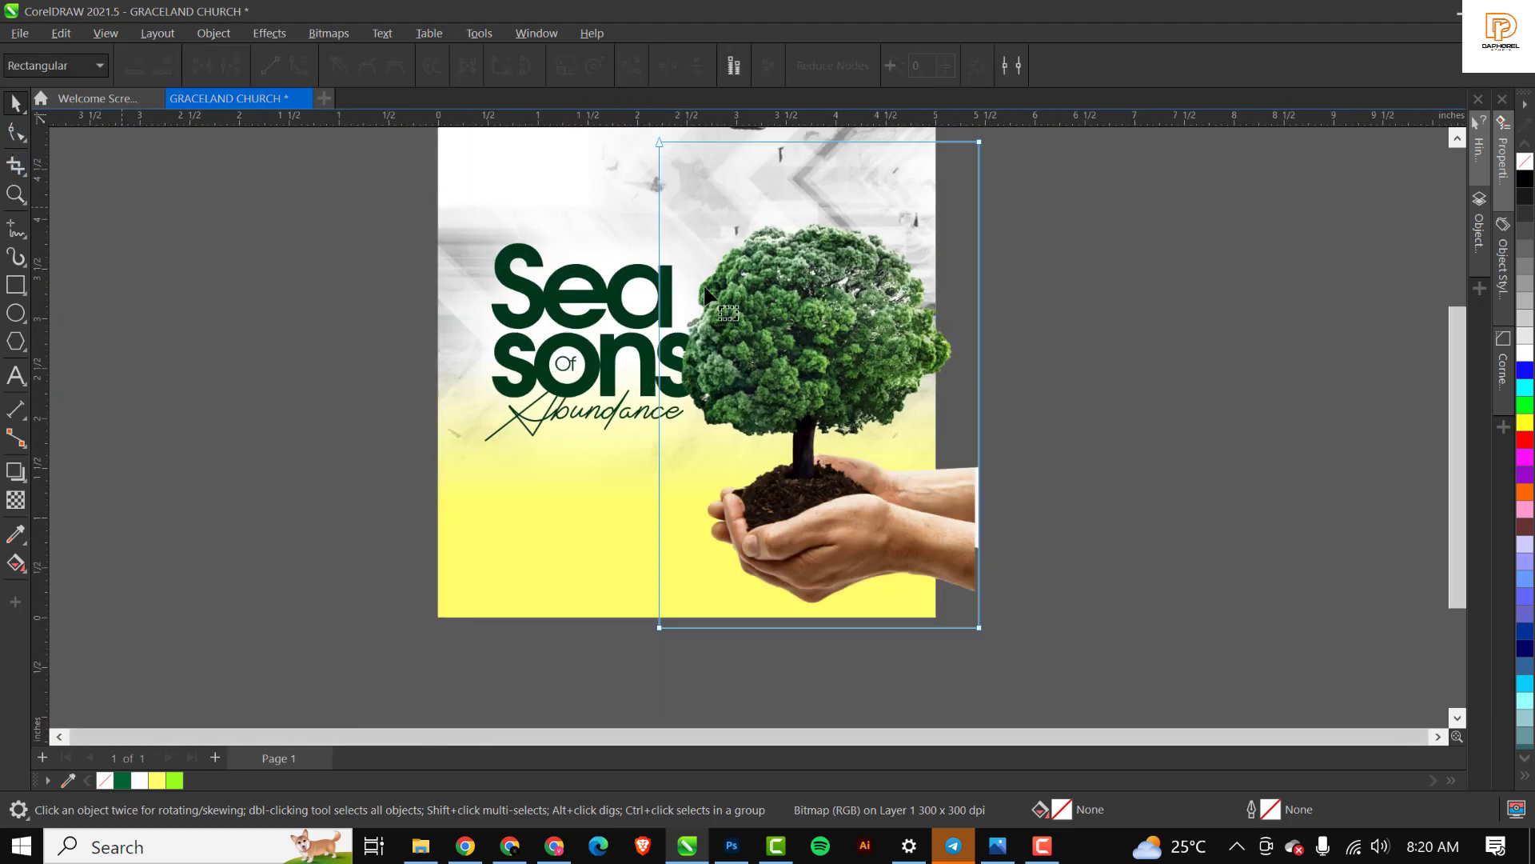
{"action": "scroll", "coordinate": [836, 328], "scroll_direction": "down", "scroll_amount": 1}
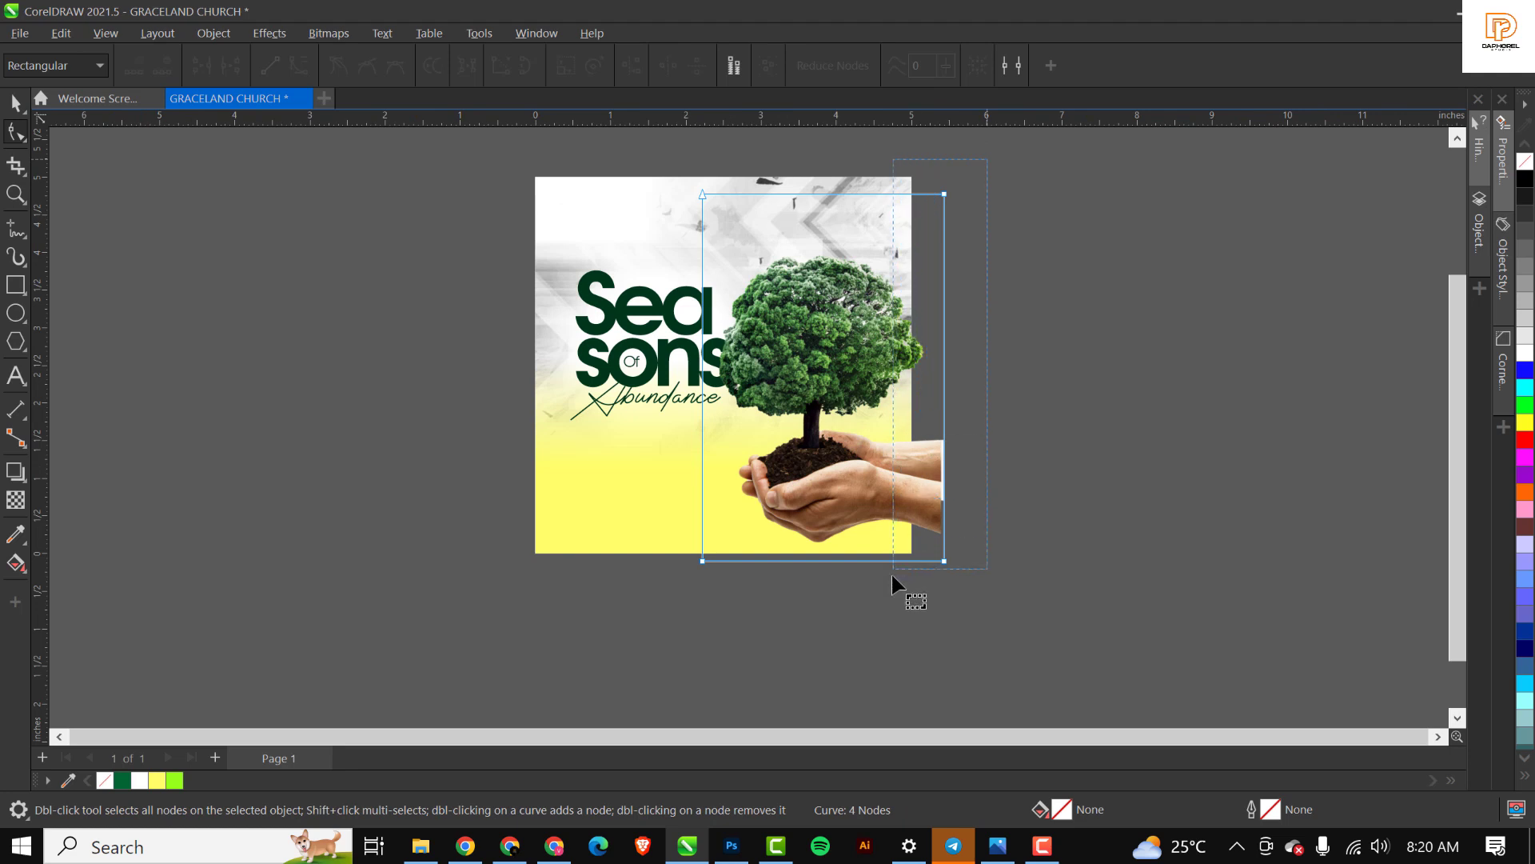
{"action": "scroll", "coordinate": [940, 204], "scroll_direction": "up", "scroll_amount": 1}
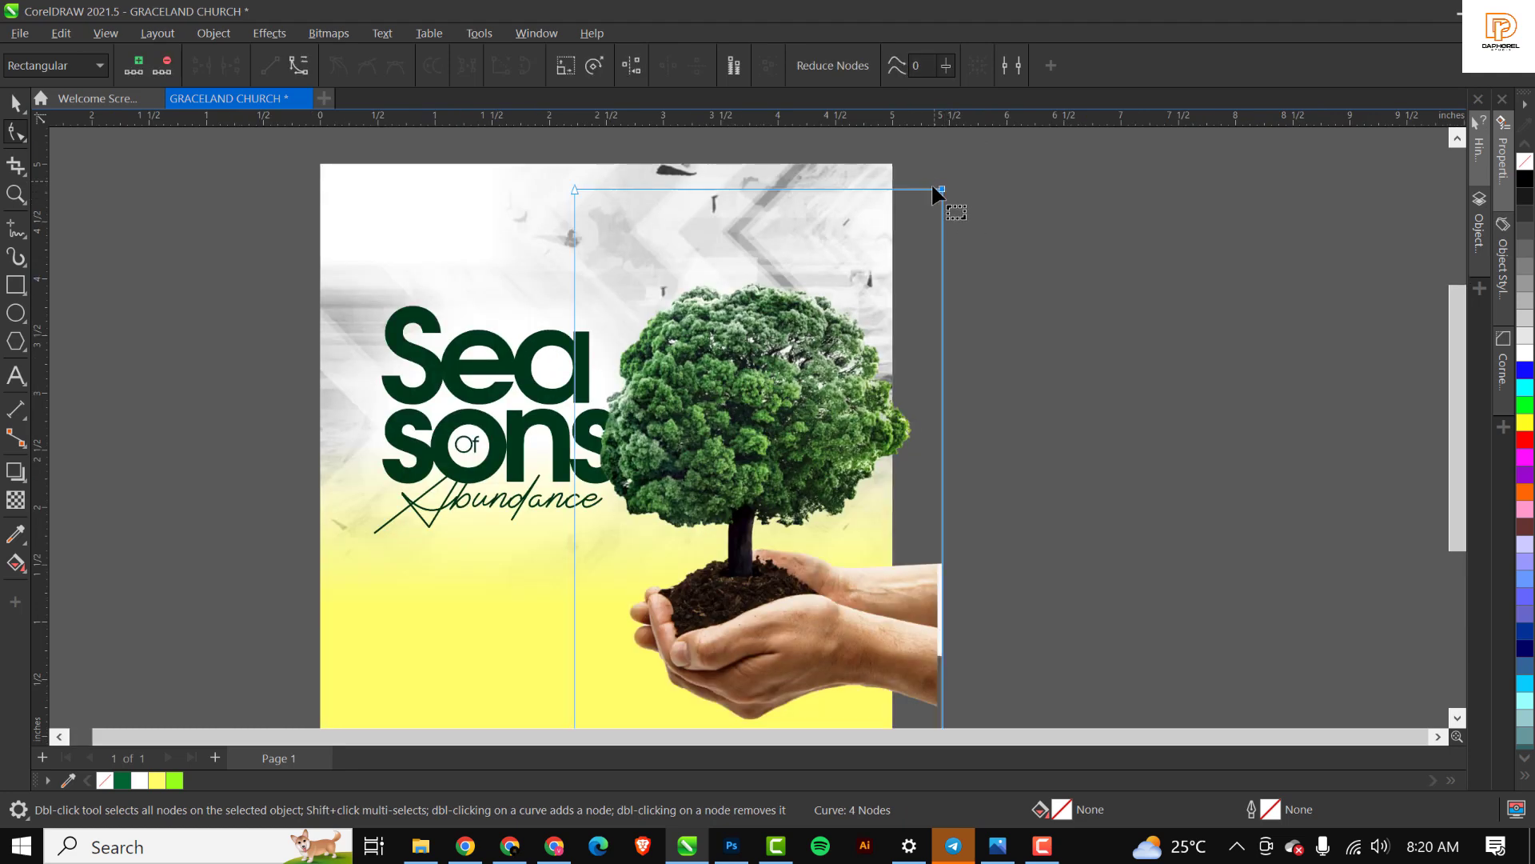
{"action": "scroll", "coordinate": [940, 206], "scroll_direction": "down", "scroll_amount": 2}
{"action": "scroll", "coordinate": [932, 476], "scroll_direction": "up", "scroll_amount": 1}
{"action": "scroll", "coordinate": [941, 471], "scroll_direction": "down", "scroll_amount": 1}
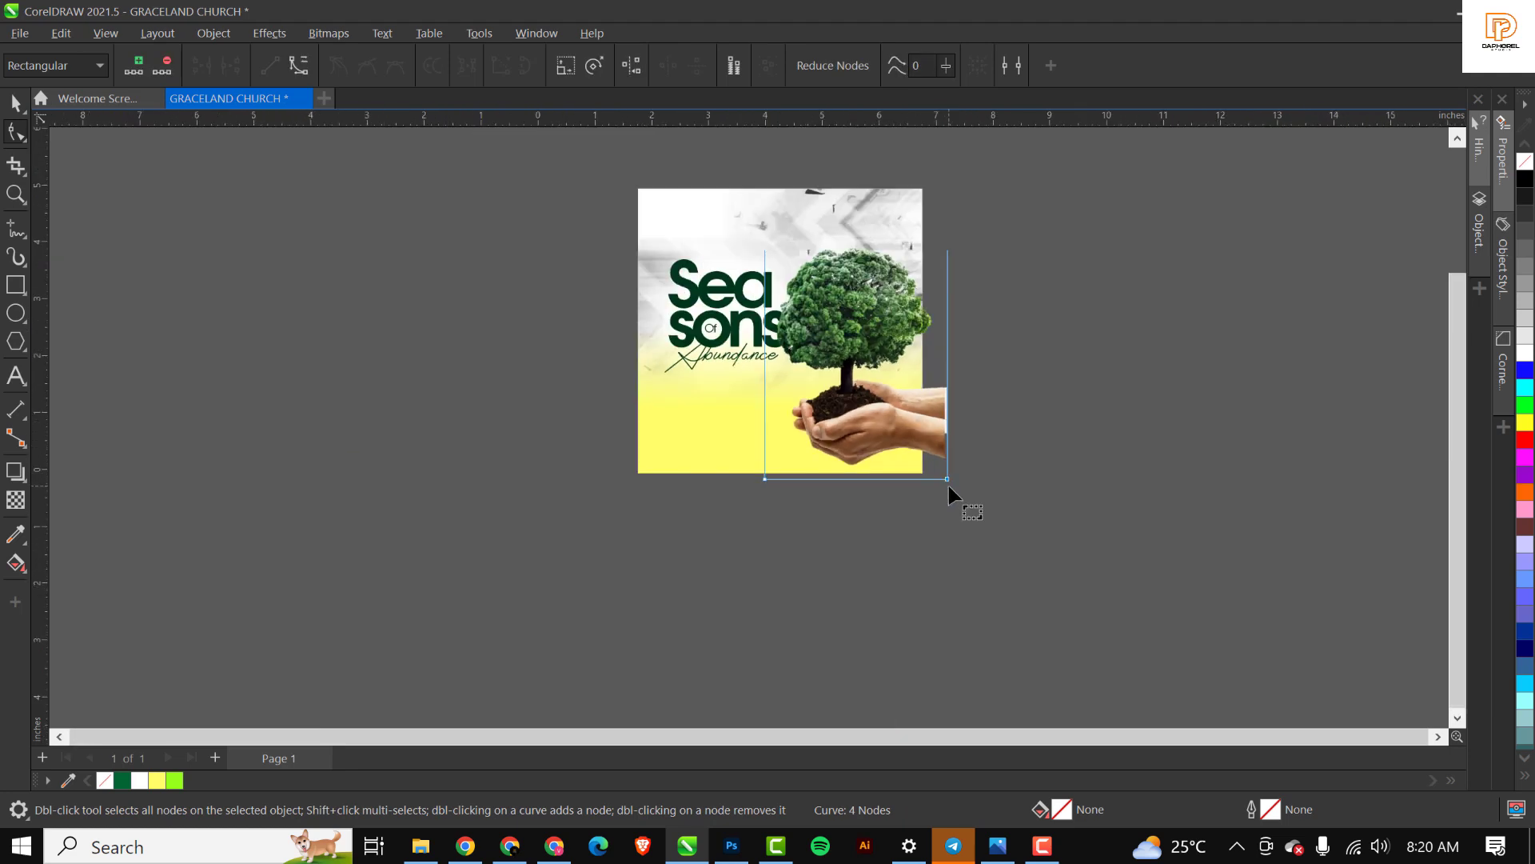
{"action": "left_click_drag", "start_coordinate": [947, 477], "coordinate": [938, 478]}
{"action": "scroll", "coordinate": [896, 381], "scroll_direction": "up", "scroll_amount": 1}
{"action": "key", "text": "space"}
{"action": "scroll", "coordinate": [817, 305], "scroll_direction": "up", "scroll_amount": 1}
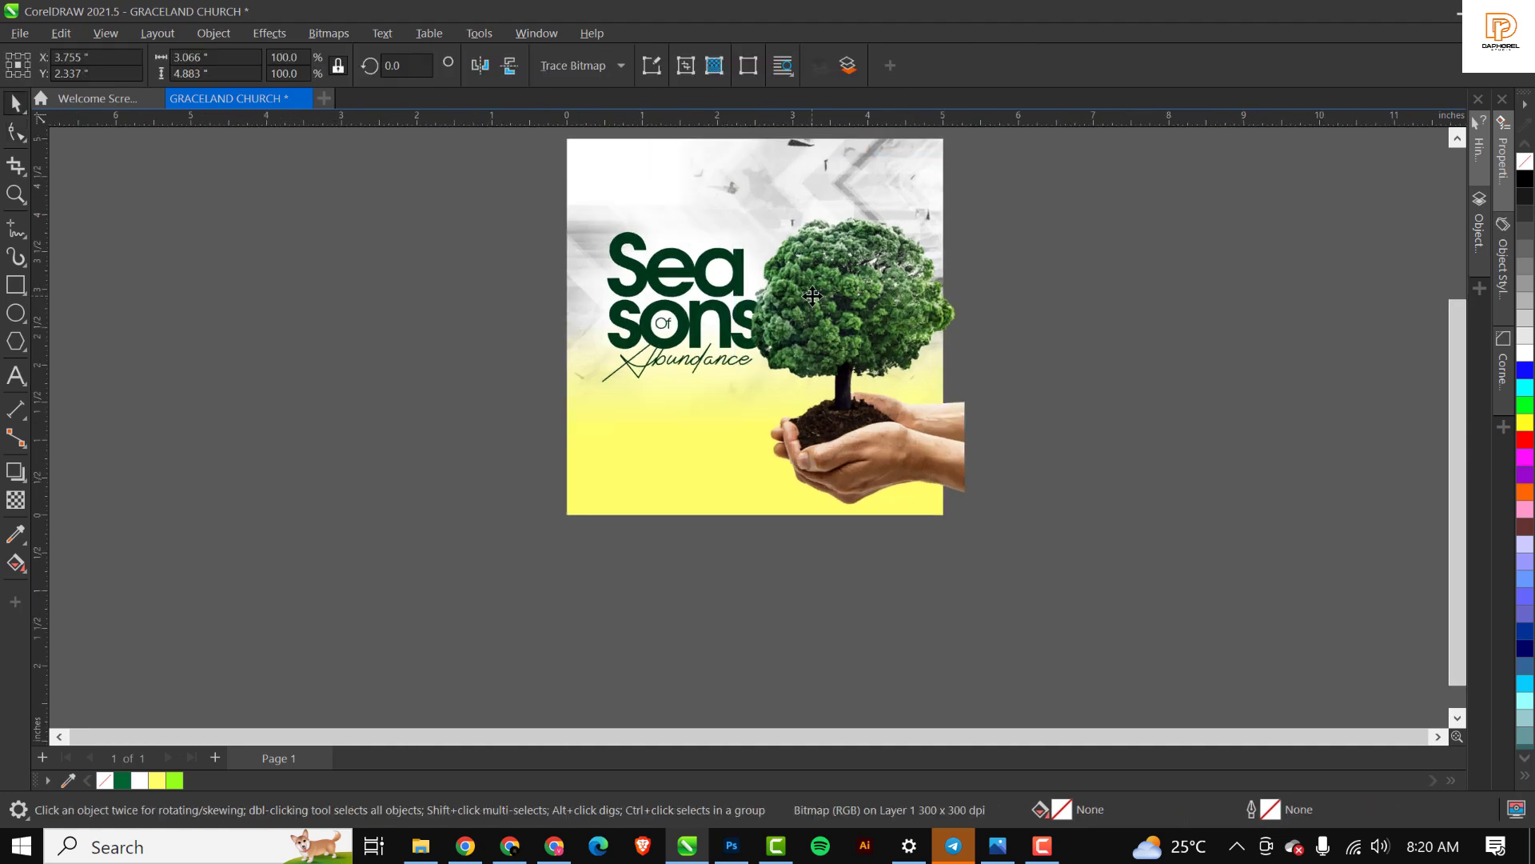
Shrink the tree picture proportionally from its centre to about 2.48 by 3.96 inches.
{"action": "scroll", "coordinate": [814, 352], "scroll_direction": "up", "scroll_amount": 1}
{"action": "scroll", "coordinate": [828, 369], "scroll_direction": "down", "scroll_amount": 2}
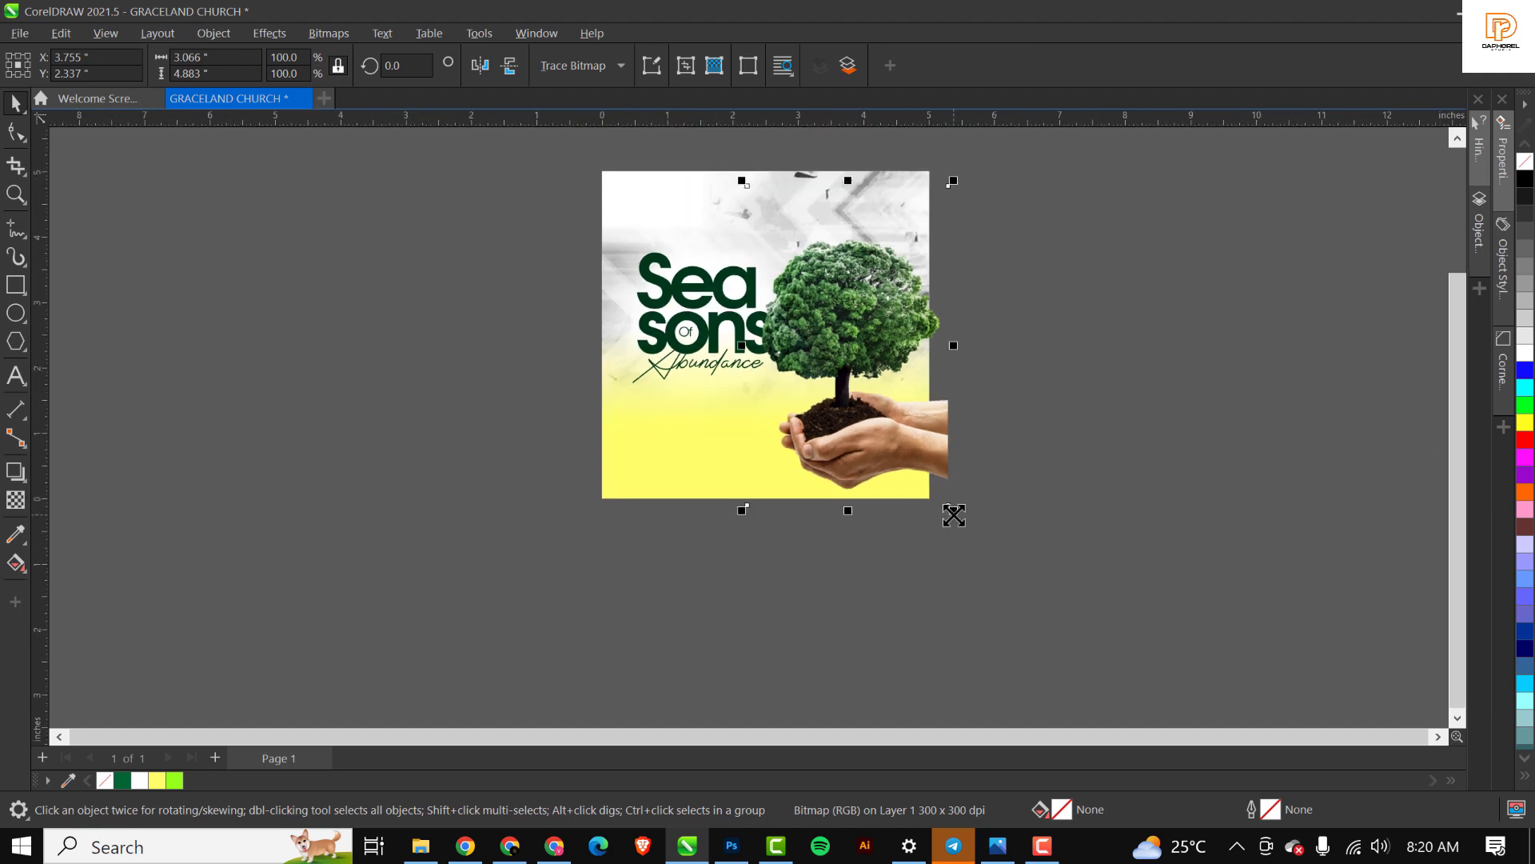
{"action": "left_click_drag", "start_coordinate": [953, 510], "coordinate": [934, 513]}
{"action": "scroll", "coordinate": [823, 367], "scroll_direction": "up", "scroll_amount": 1}
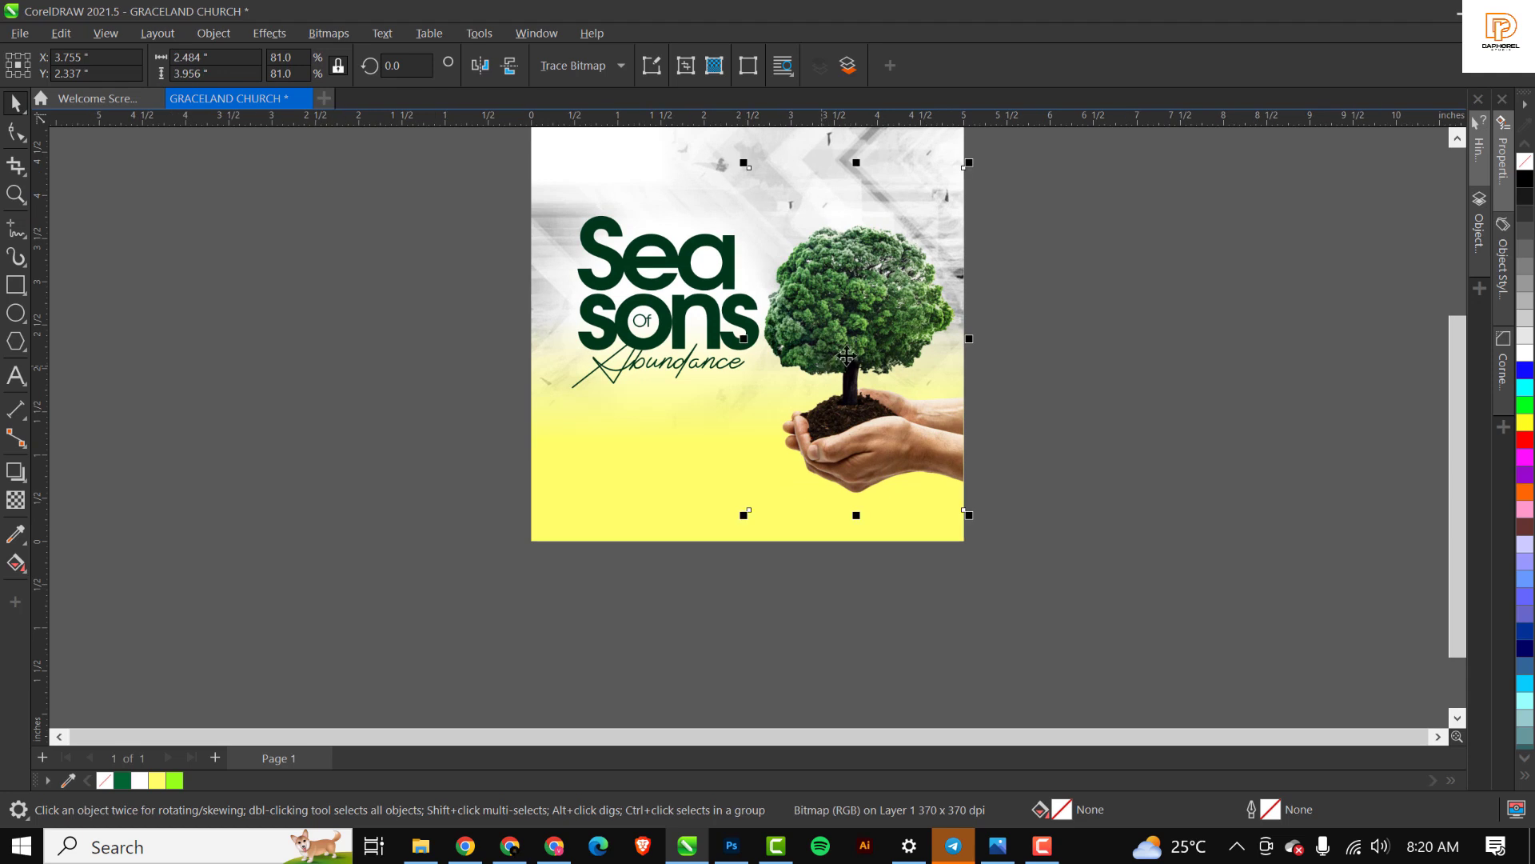
Shift the tree picture slightly right and up, to about X 3.85 and Y 2.41 inches, with the wrists past the page's right edge.
{"action": "left_click_drag", "start_coordinate": [846, 354], "coordinate": [854, 354]}
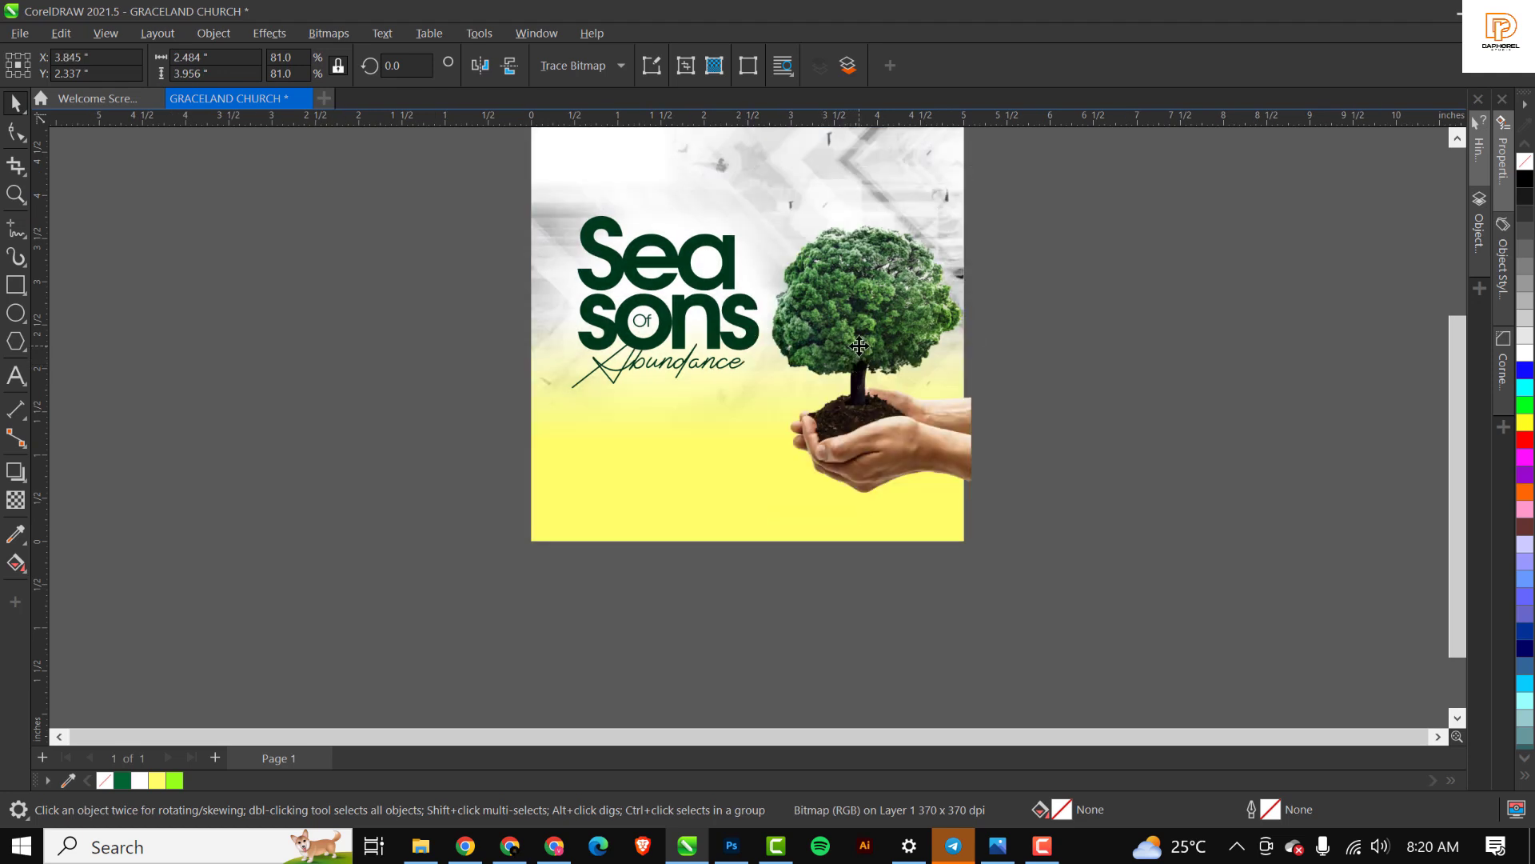
{"action": "left_click_drag", "start_coordinate": [859, 346], "coordinate": [860, 339]}
{"action": "scroll", "coordinate": [859, 342], "scroll_direction": "down", "scroll_amount": 1}
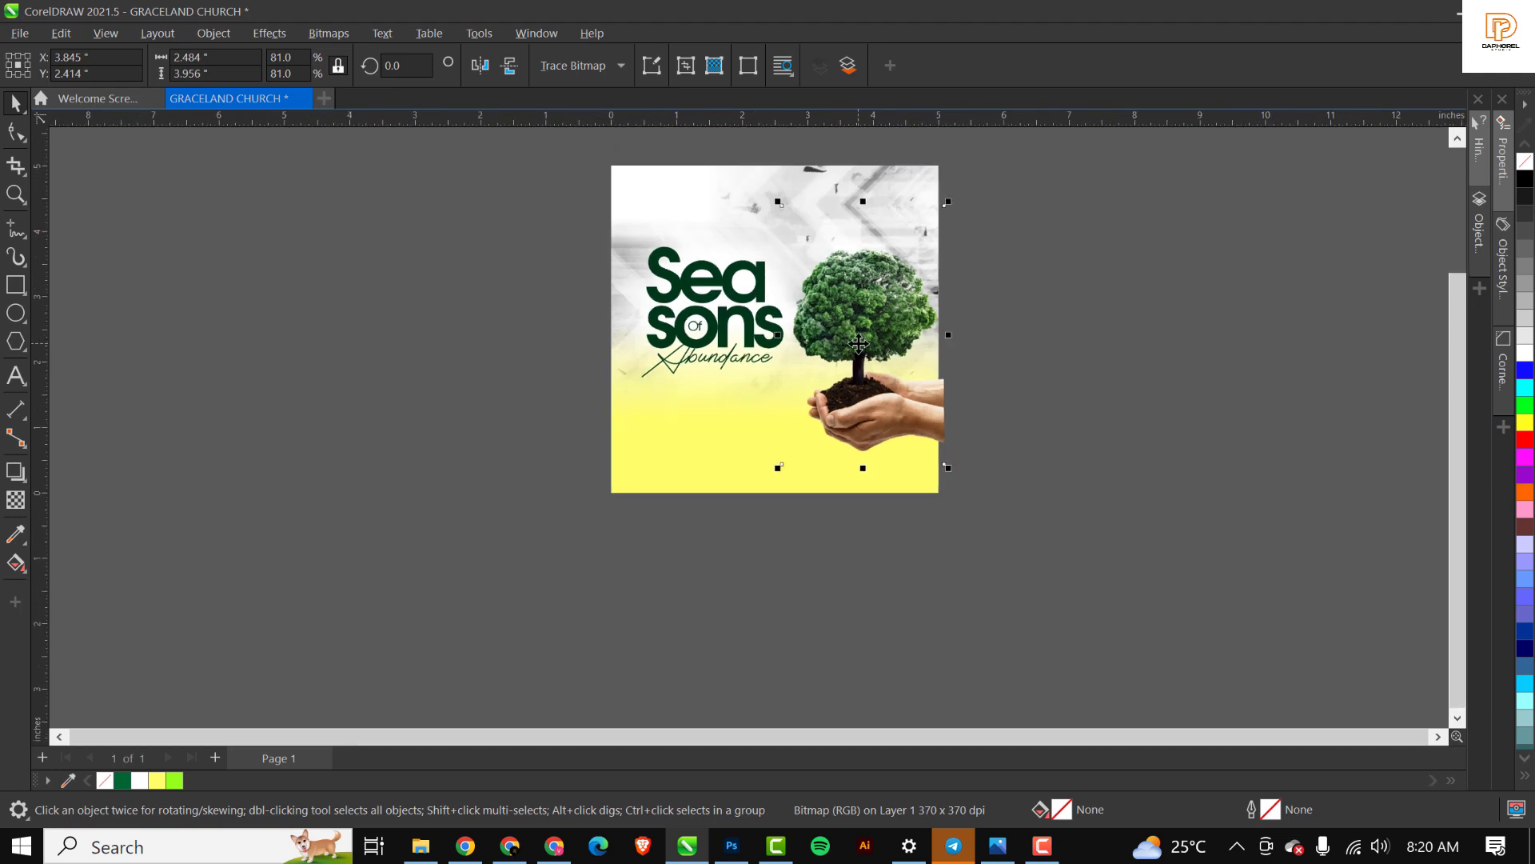
{"action": "scroll", "coordinate": [859, 342], "scroll_direction": "up", "scroll_amount": 3}
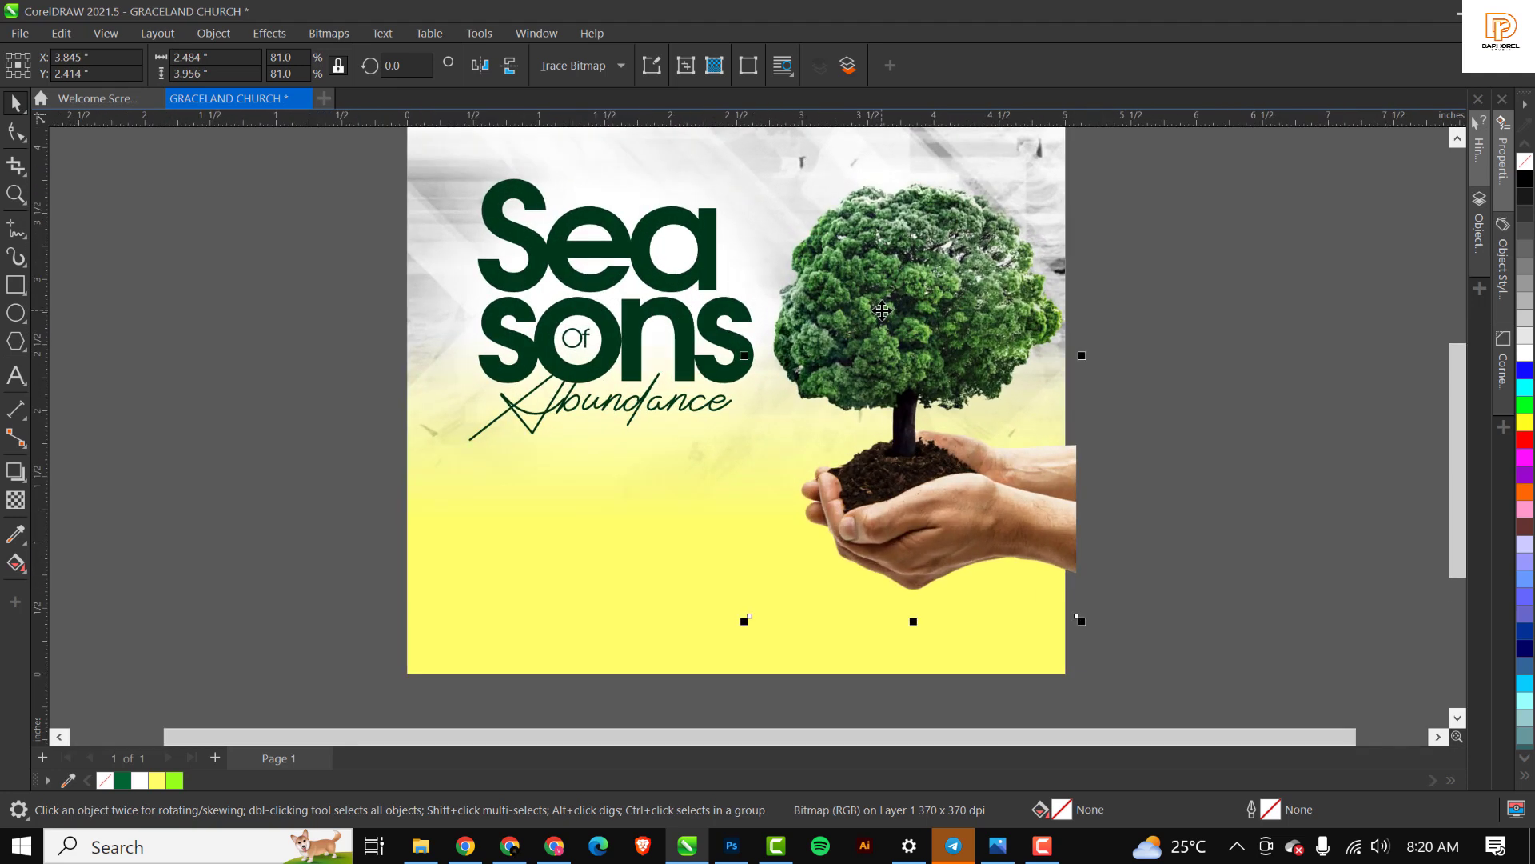
{"action": "scroll", "coordinate": [878, 312], "scroll_direction": "up", "scroll_amount": 1}
{"action": "scroll", "coordinate": [878, 312], "scroll_direction": "down", "scroll_amount": 3}
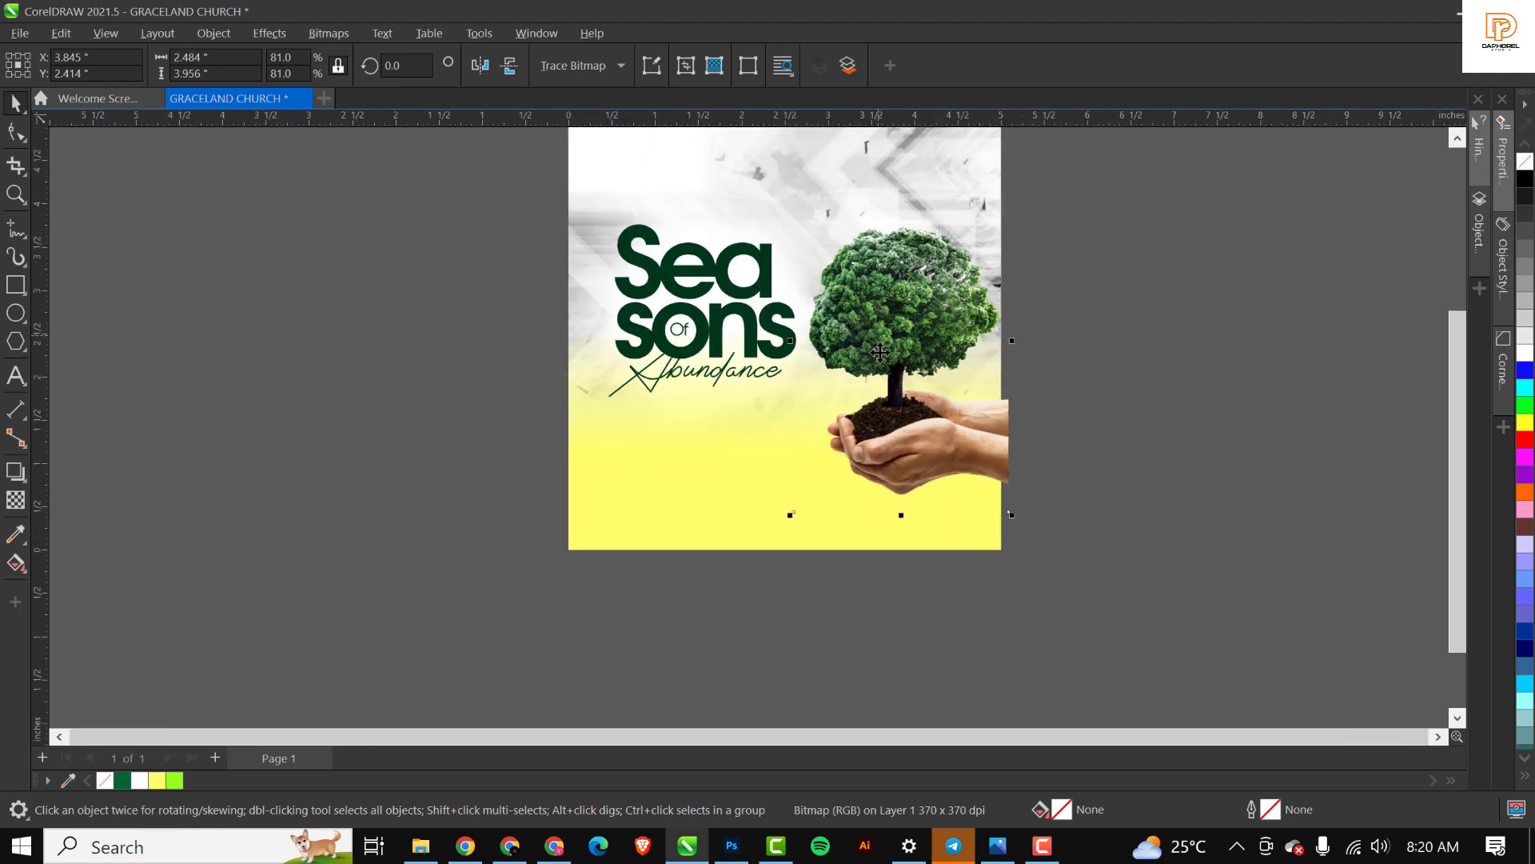
Open the Image Adjustment Lab for the tree picture and reset all its adjustments to their defaults.
{"action": "scroll", "coordinate": [881, 362], "scroll_direction": "up", "scroll_amount": 1}
{"action": "scroll", "coordinate": [881, 362], "scroll_direction": "down", "scroll_amount": 1}
{"action": "scroll", "coordinate": [894, 349], "scroll_direction": "up", "scroll_amount": 1}
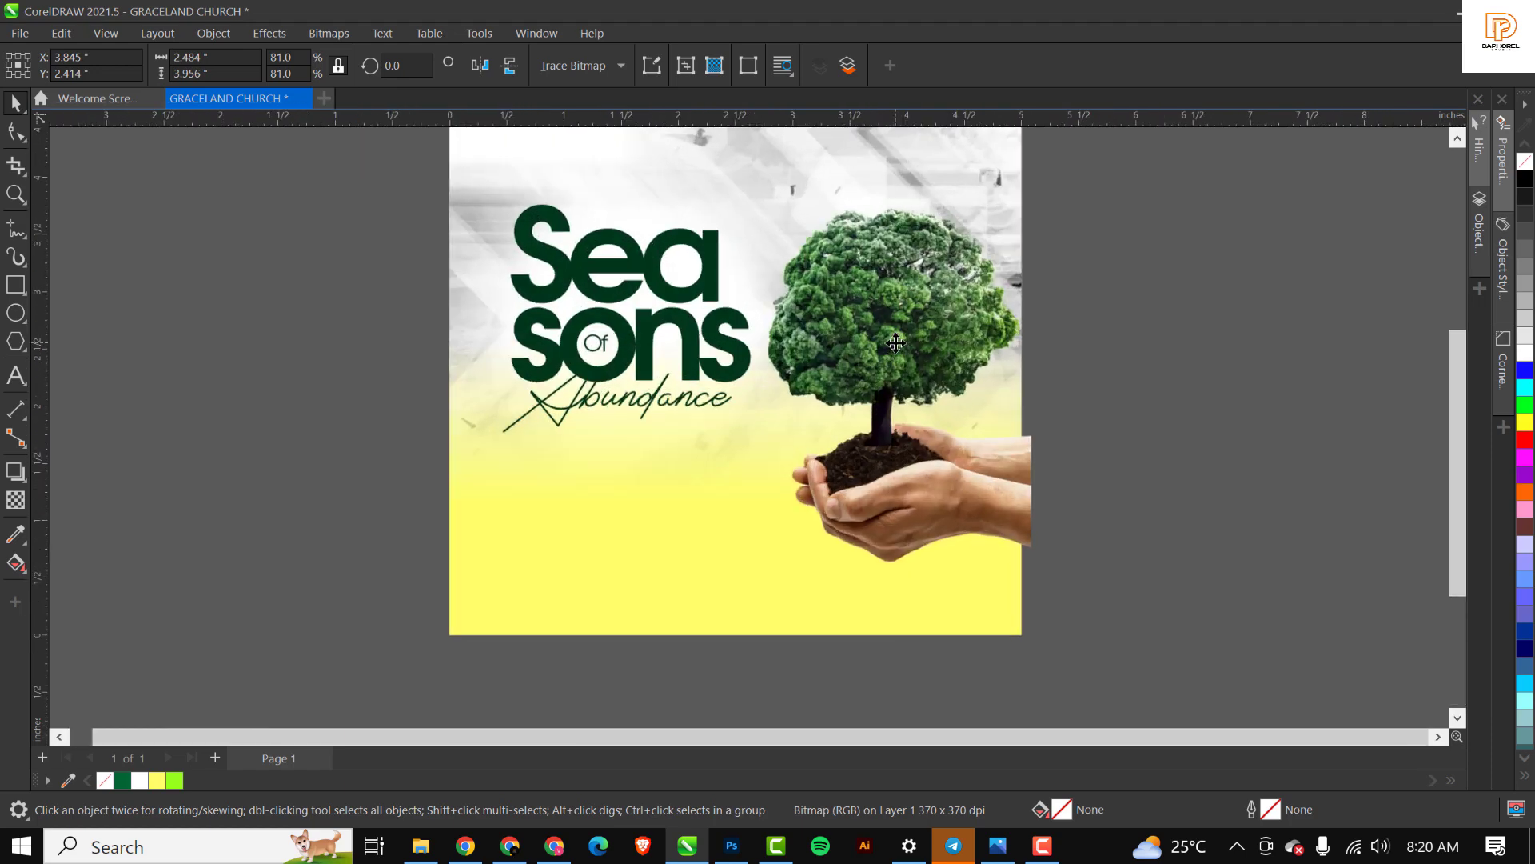
{"action": "scroll", "coordinate": [828, 383], "scroll_direction": "down", "scroll_amount": 1}
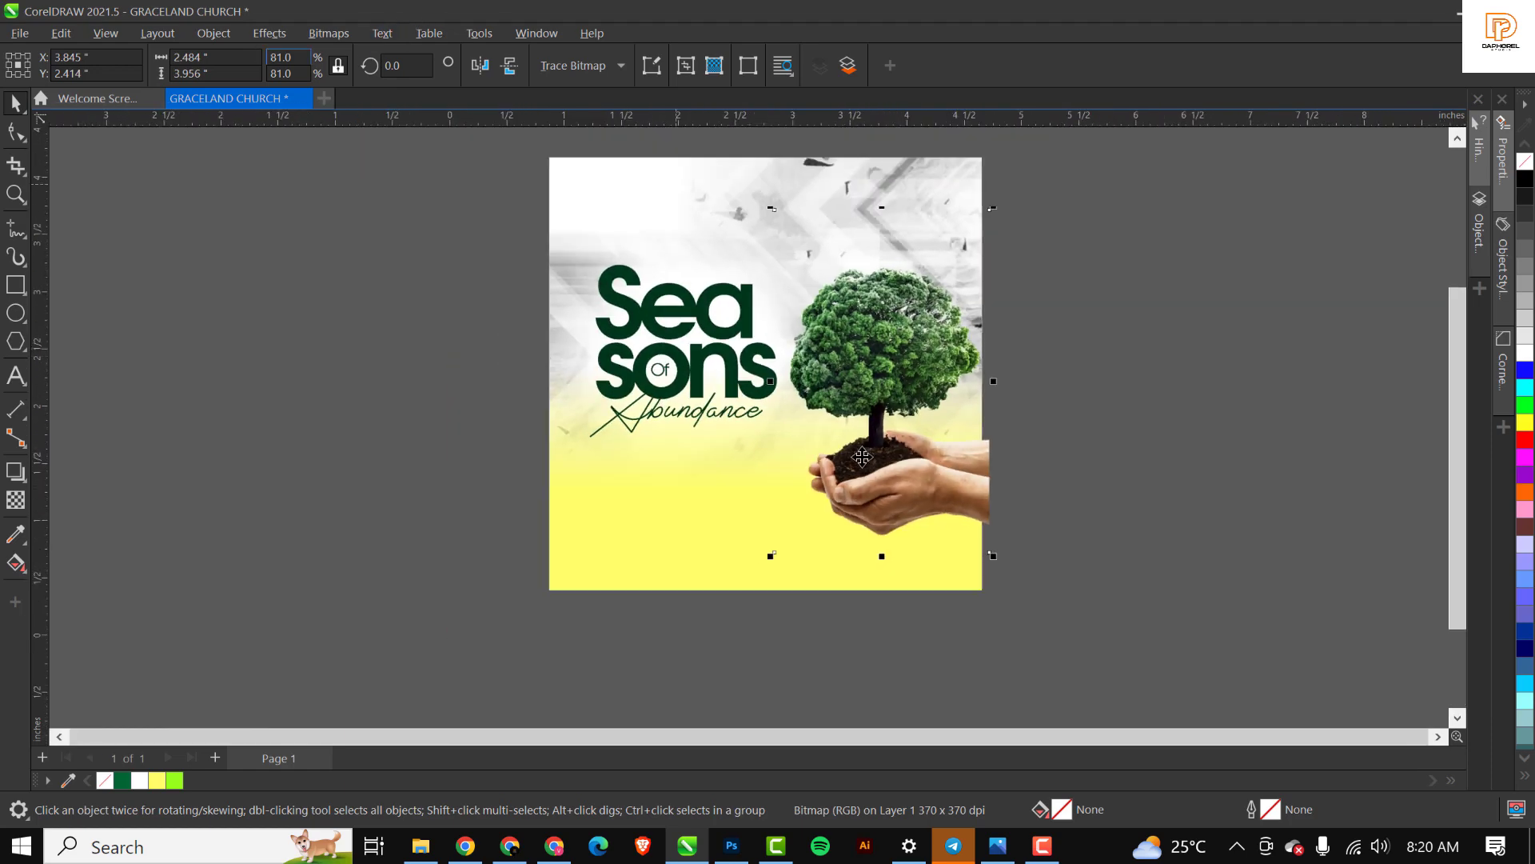
{"action": "scroll", "coordinate": [840, 355], "scroll_direction": "up", "scroll_amount": 1}
{"action": "scroll", "coordinate": [841, 354], "scroll_direction": "up", "scroll_amount": 1}
{"action": "scroll", "coordinate": [901, 398], "scroll_direction": "down", "scroll_amount": 1}
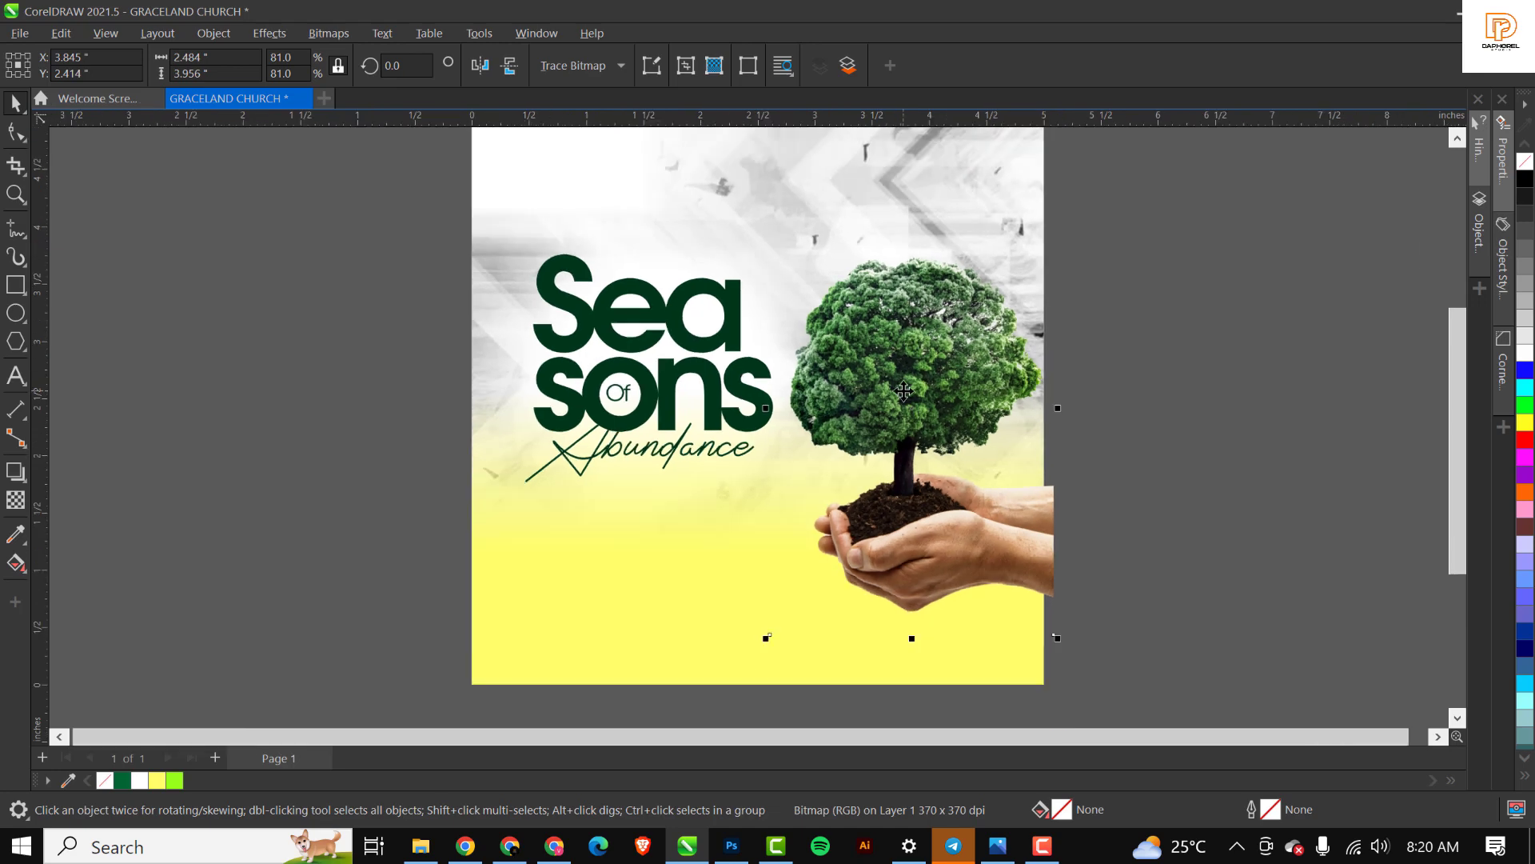
{"action": "scroll", "coordinate": [900, 406], "scroll_direction": "up", "scroll_amount": 1}
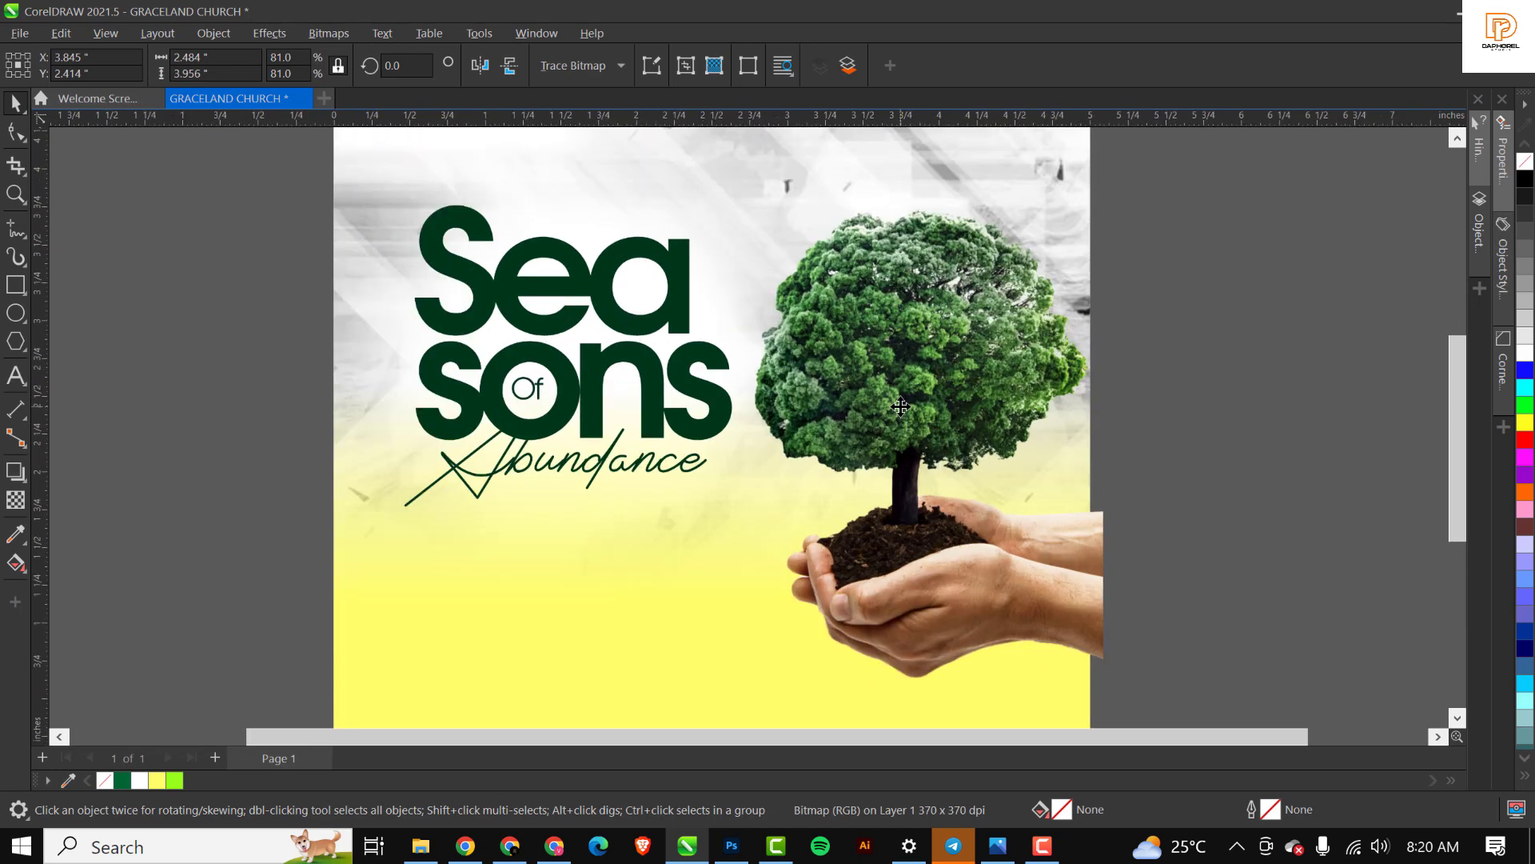
{"action": "left_click", "coordinate": [270, 34]}
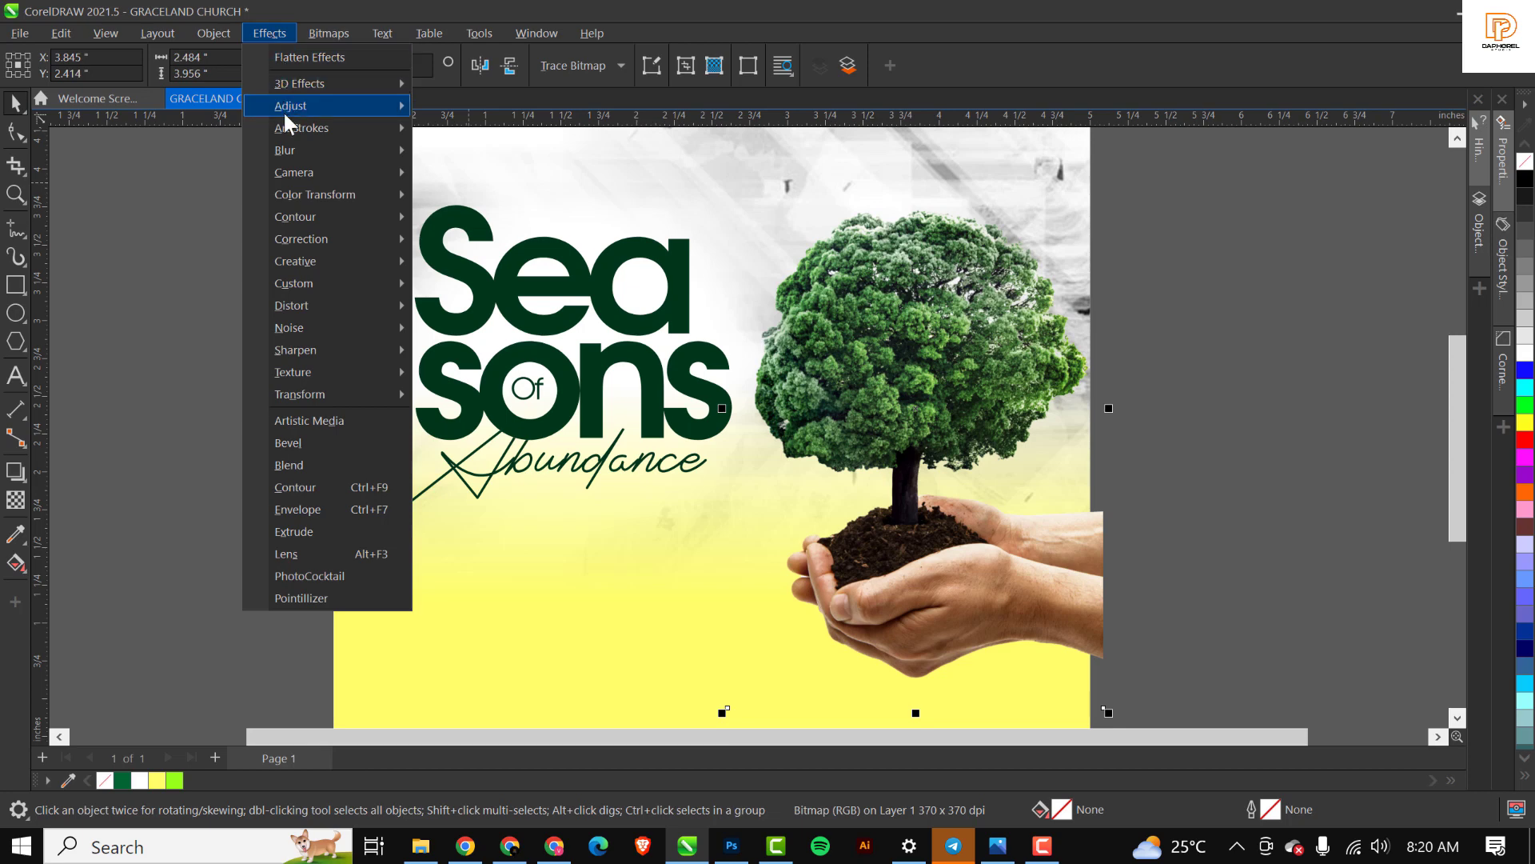
{"action": "mouse_move", "coordinate": [283, 111]}
{"action": "left_click", "coordinate": [560, 129]}
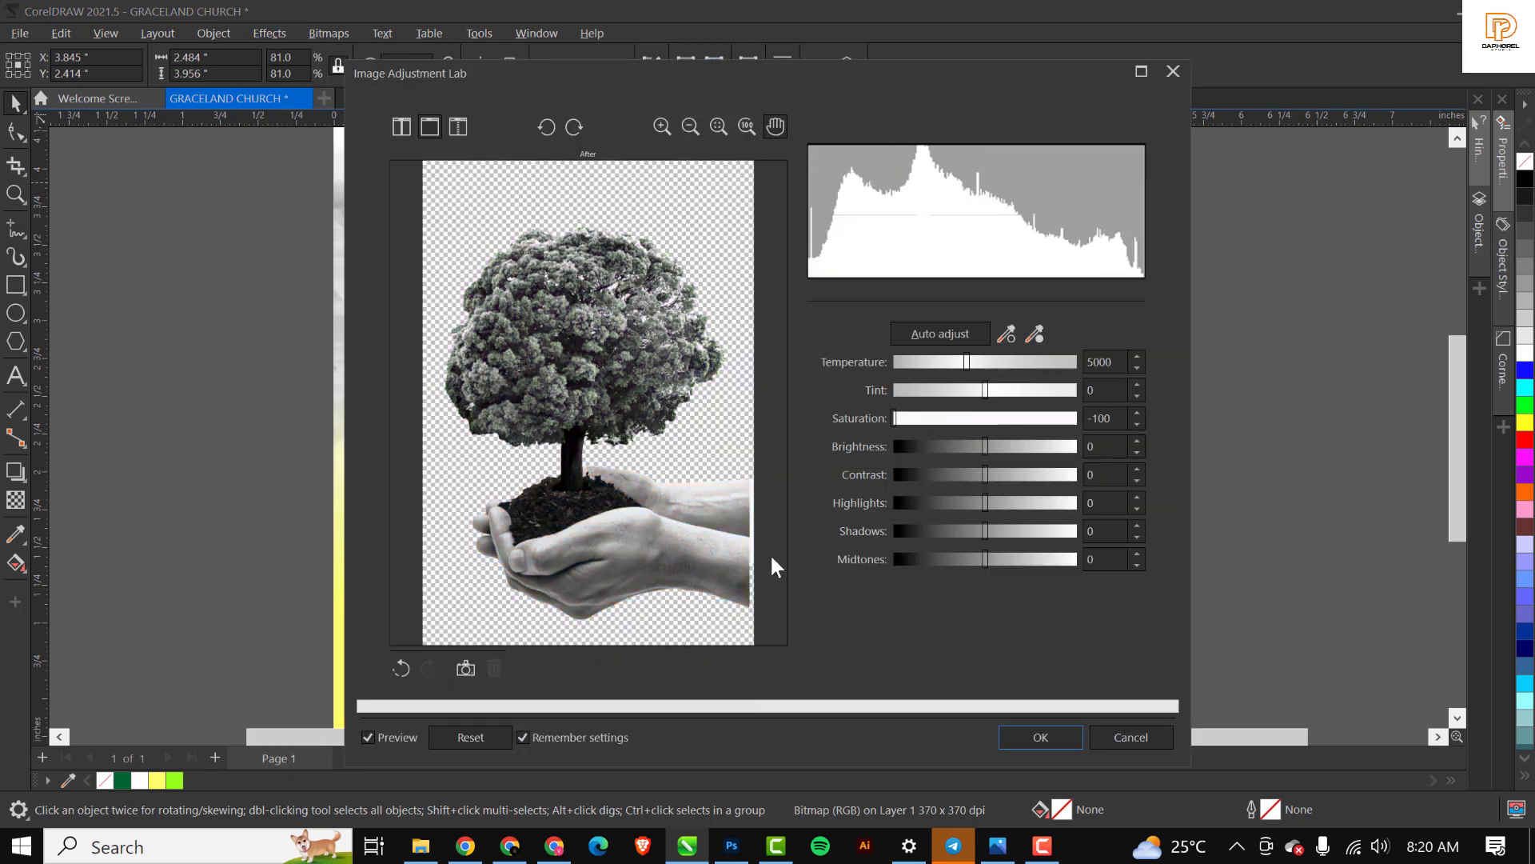
{"action": "left_click", "coordinate": [467, 737]}
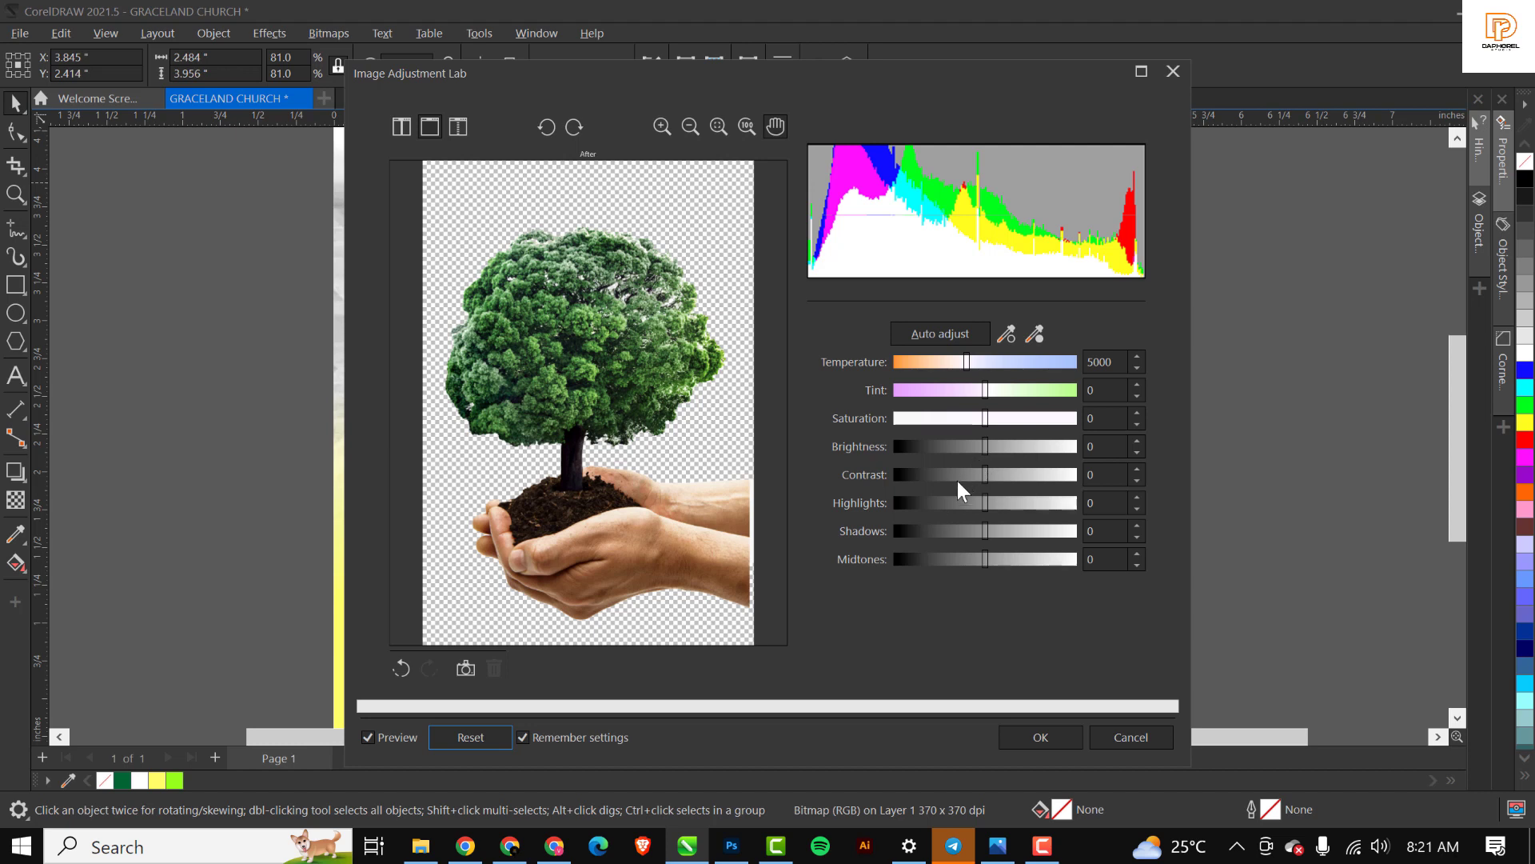
Set the tree picture's contrast to 10 and shadows to 31, and apply the adjustments.
{"action": "left_click", "coordinate": [977, 472]}
{"action": "left_click", "coordinate": [964, 472]}
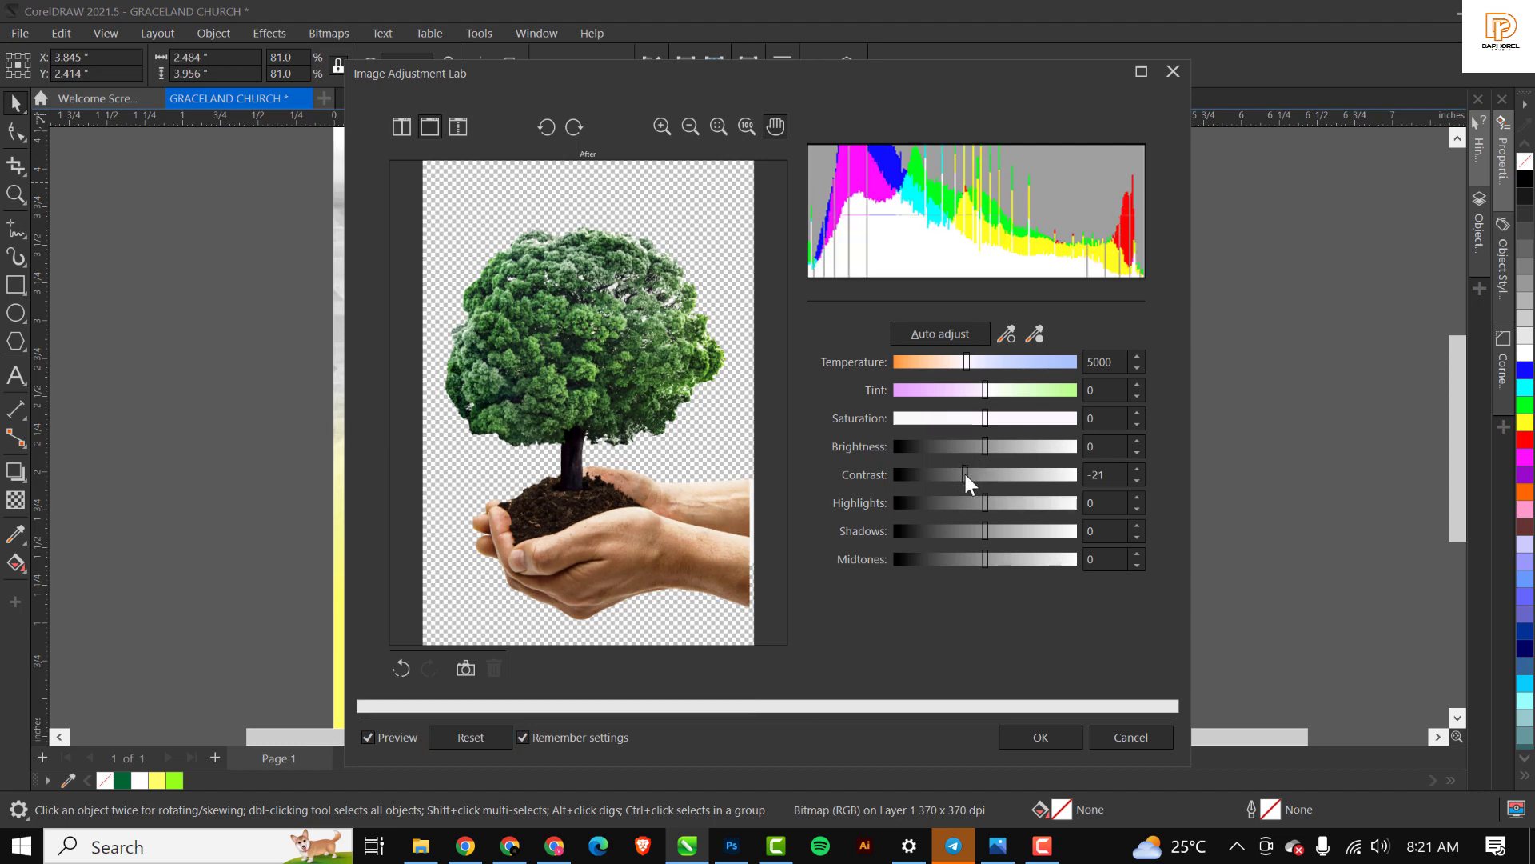
{"action": "left_click", "coordinate": [1025, 471]}
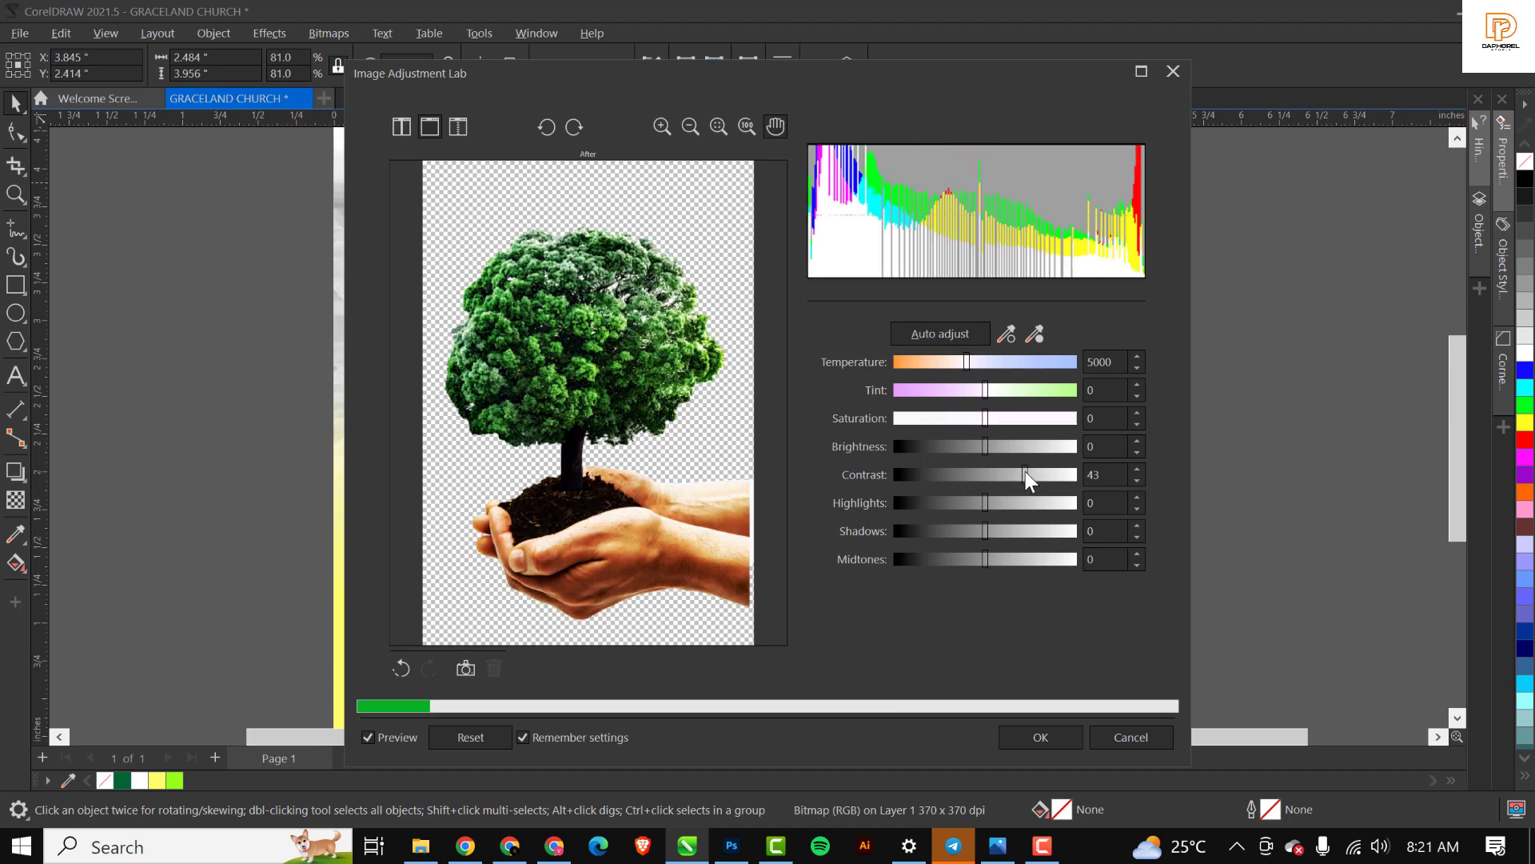
{"action": "left_click", "coordinate": [995, 473]}
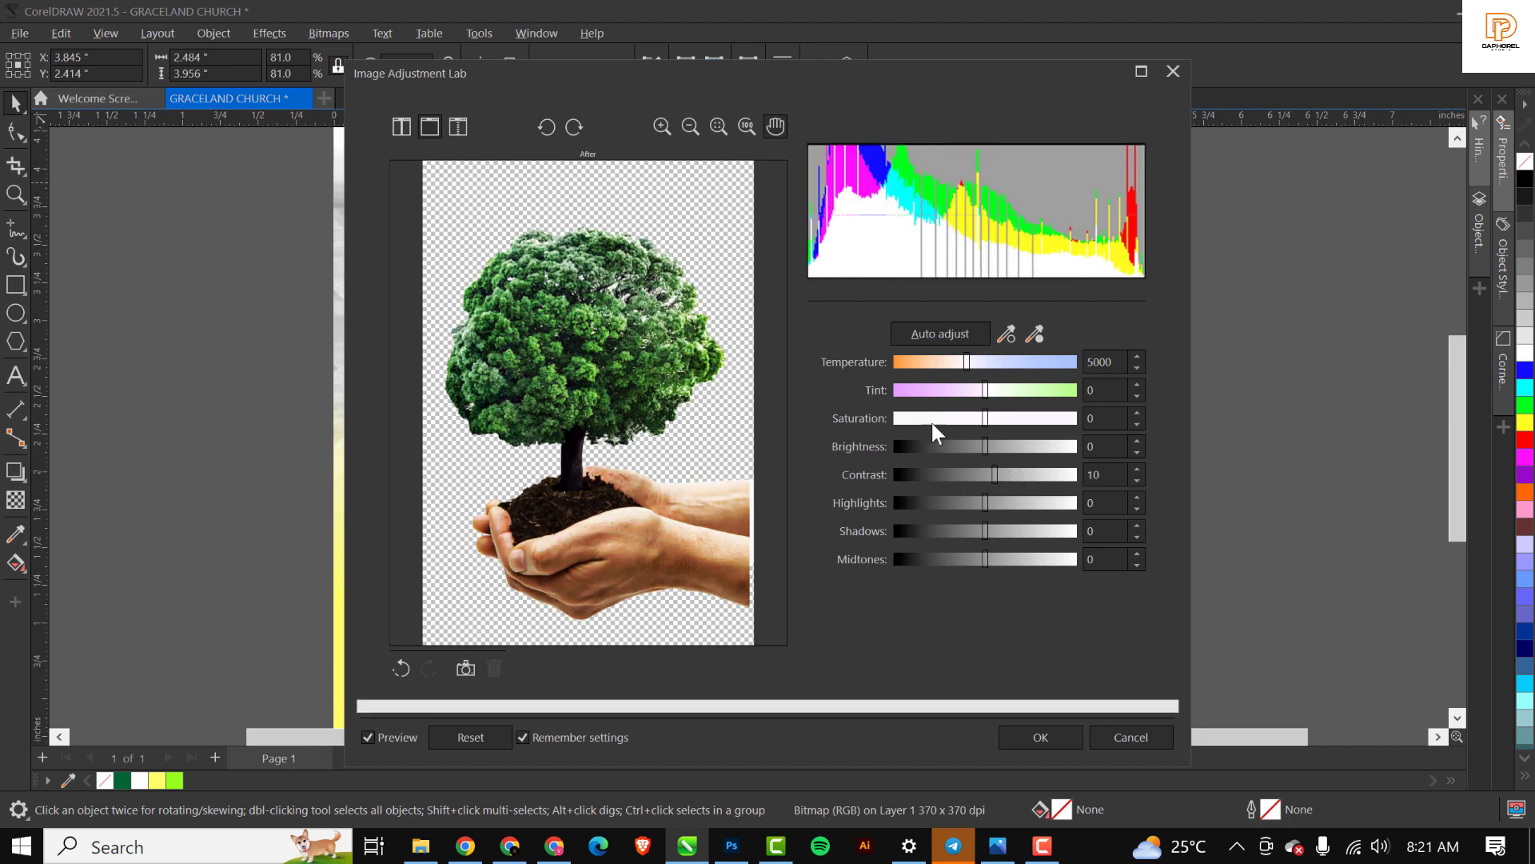
{"action": "left_click", "coordinate": [997, 531]}
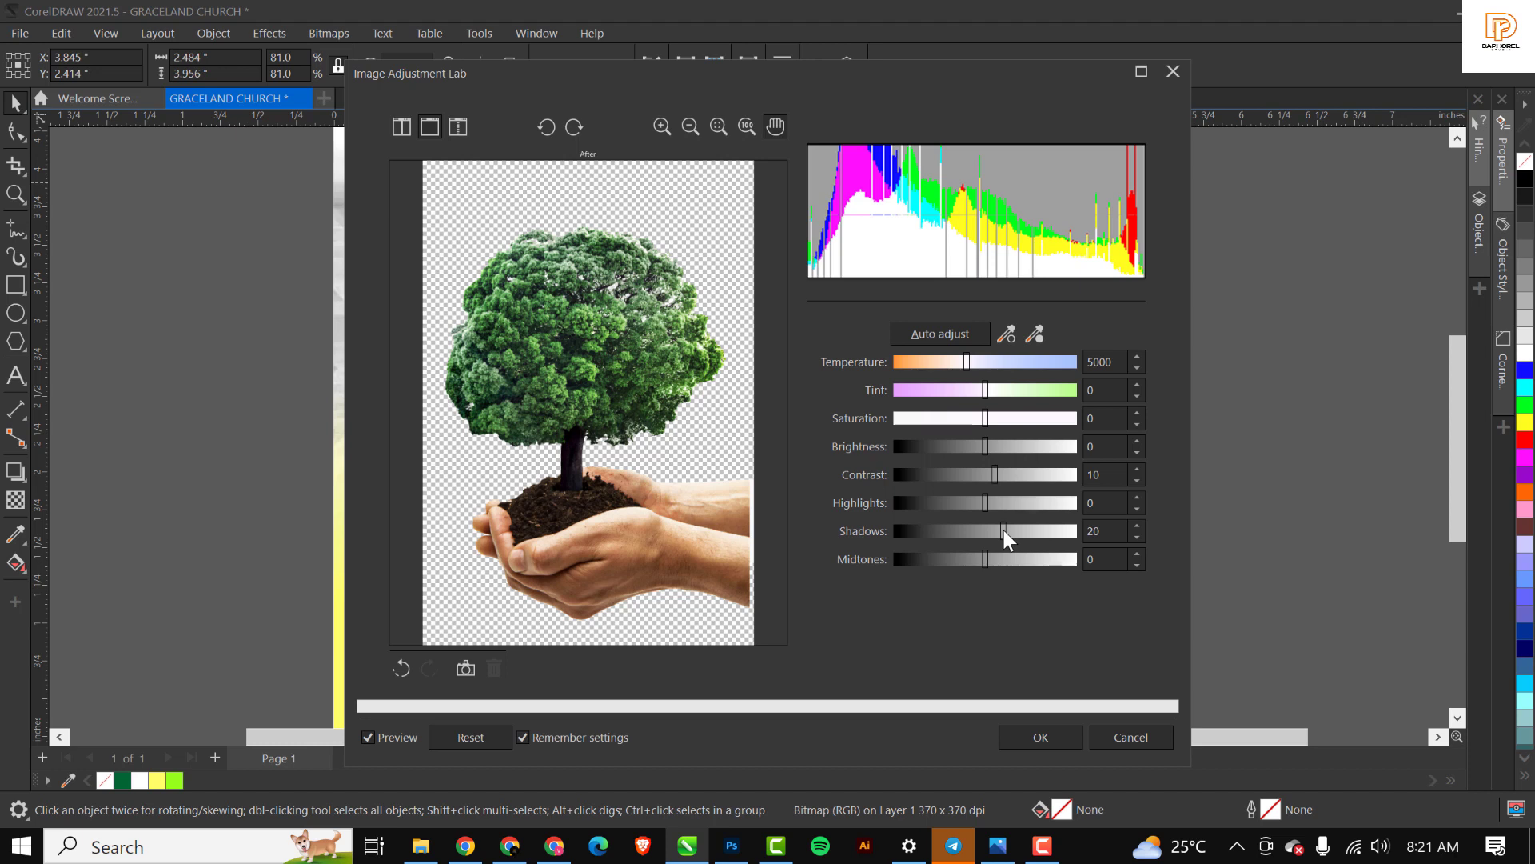
{"action": "left_click", "coordinate": [1014, 529]}
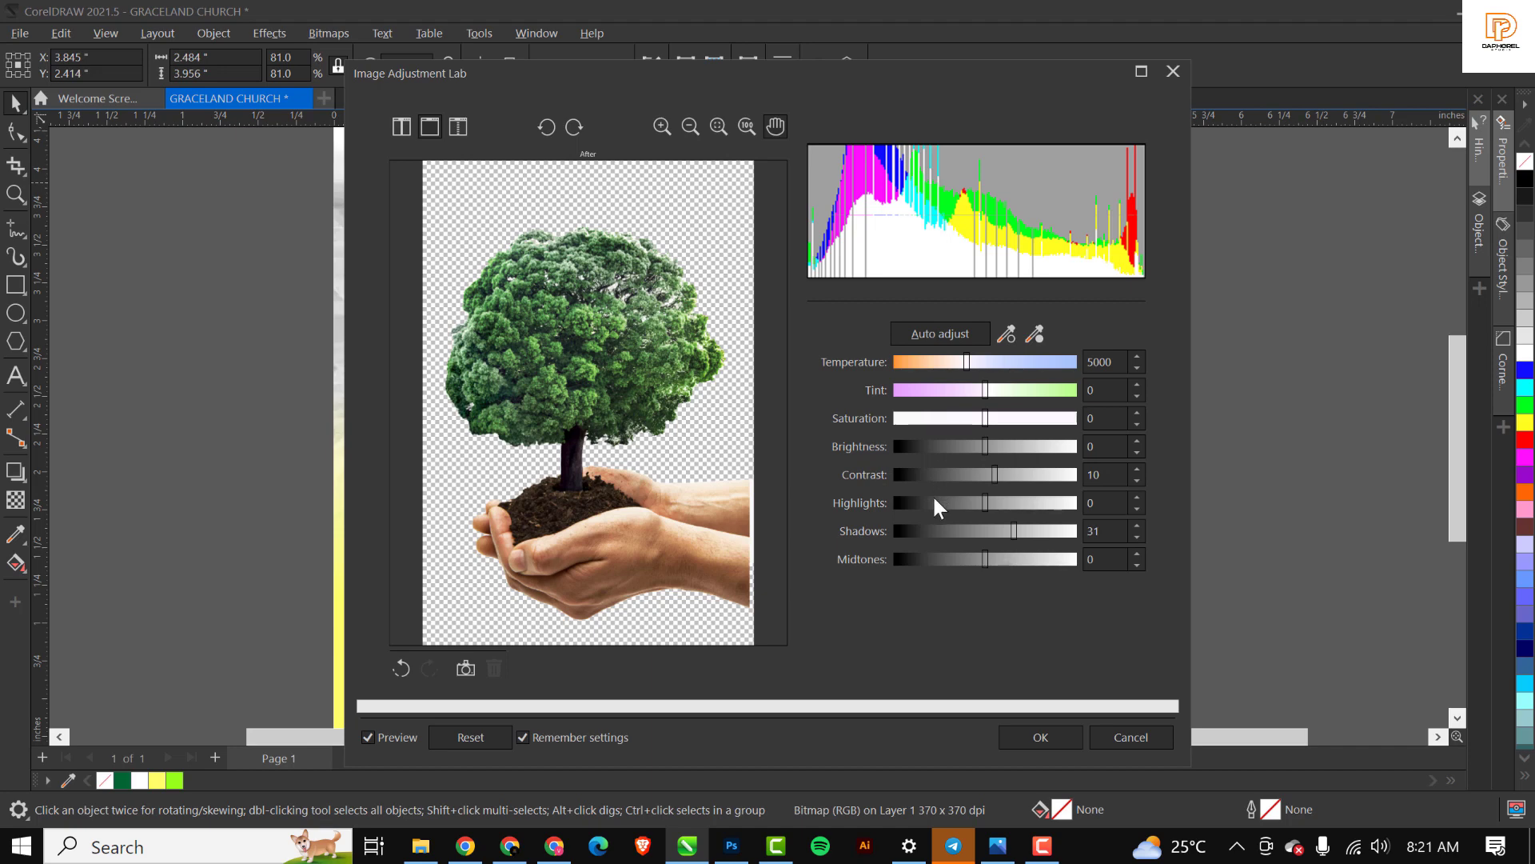
{"action": "left_click", "coordinate": [1042, 735]}
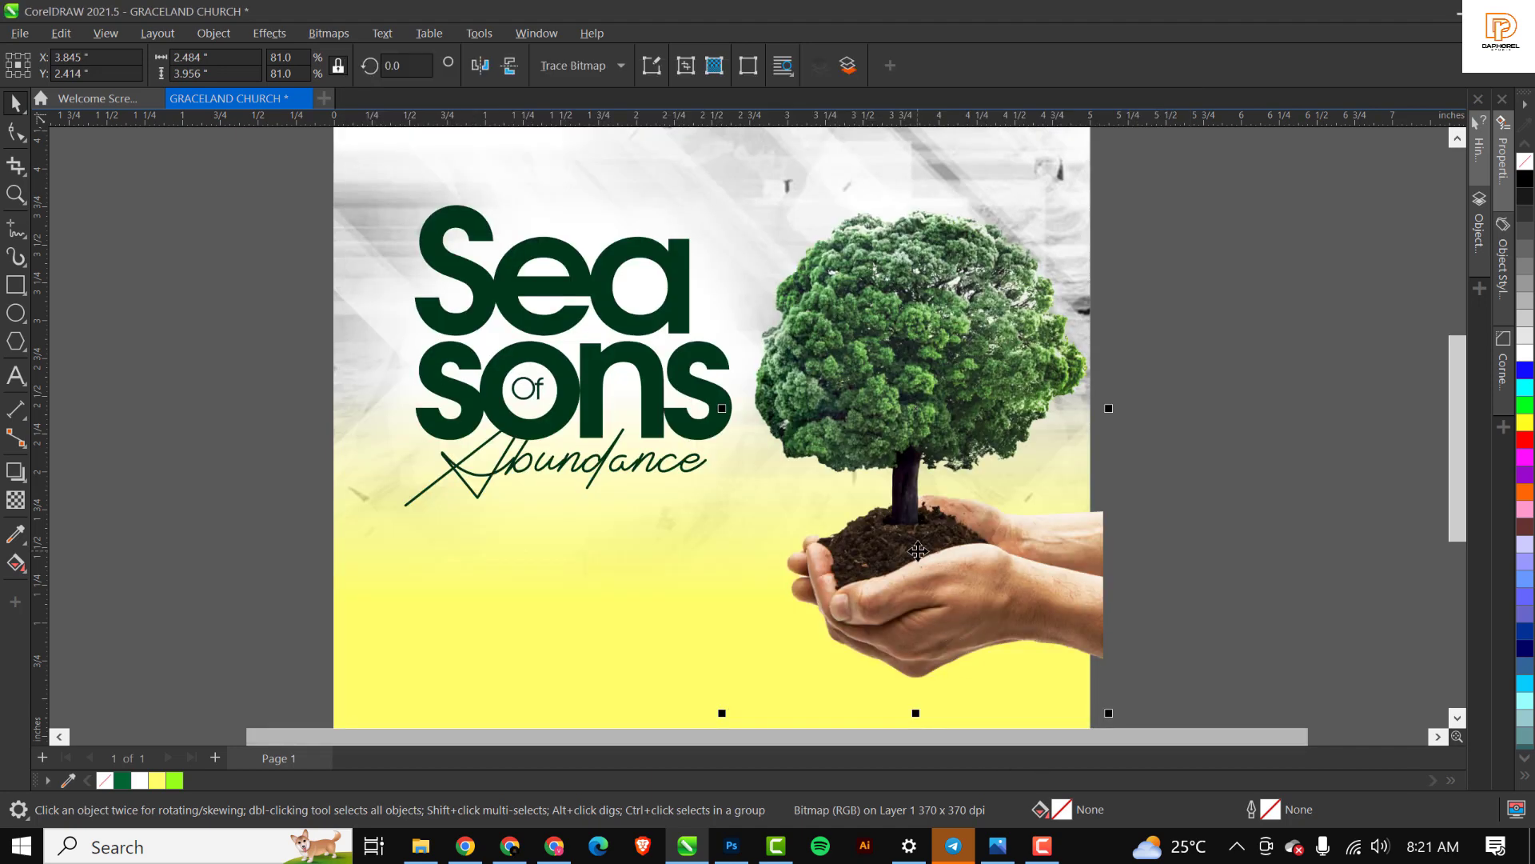
Cut the tree picture and paste it inside the background's PowerClip so the wrists are clipped at the page edge.
{"action": "scroll", "coordinate": [918, 550], "scroll_direction": "down", "scroll_amount": 2}
{"action": "scroll", "coordinate": [918, 552], "scroll_direction": "up", "scroll_amount": 2}
{"action": "scroll", "coordinate": [920, 554], "scroll_direction": "down", "scroll_amount": 2}
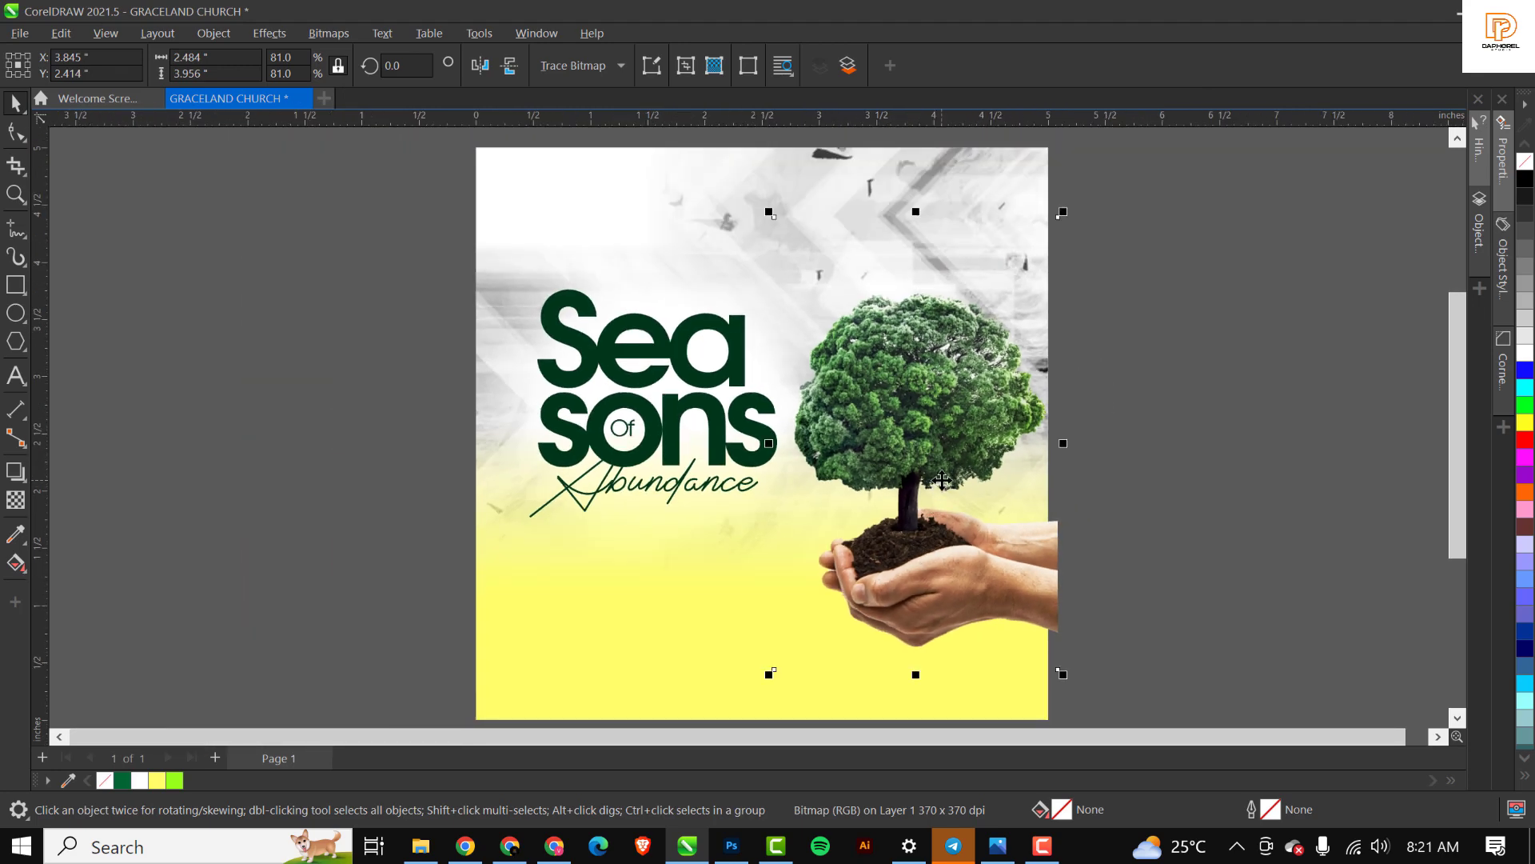
{"action": "key", "text": "Delete"}
{"action": "left_click", "coordinate": [966, 477], "text": "ctrl"}
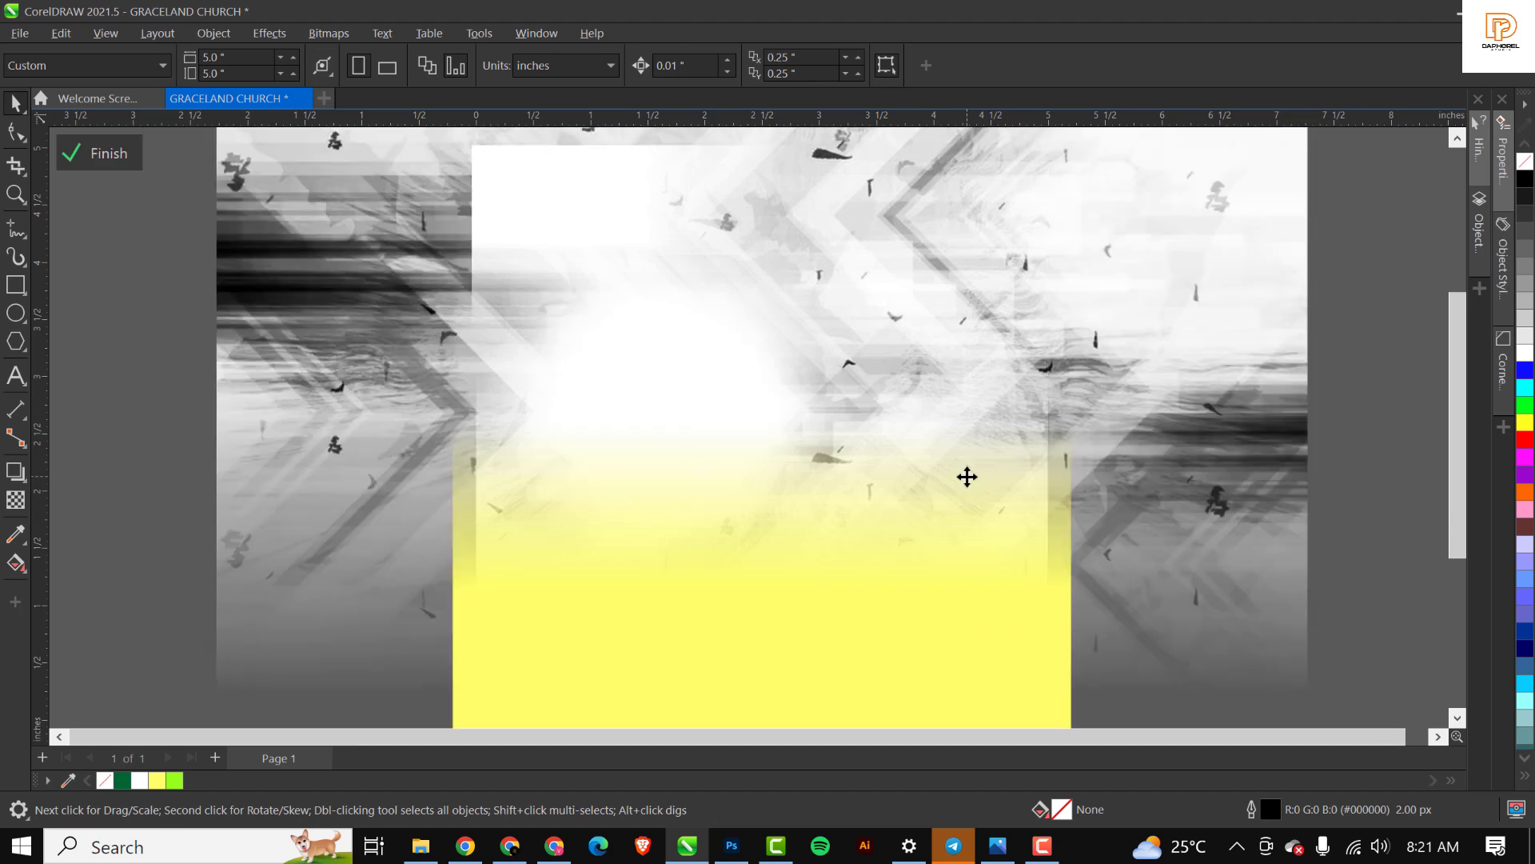
{"action": "left_click", "coordinate": [966, 477]}
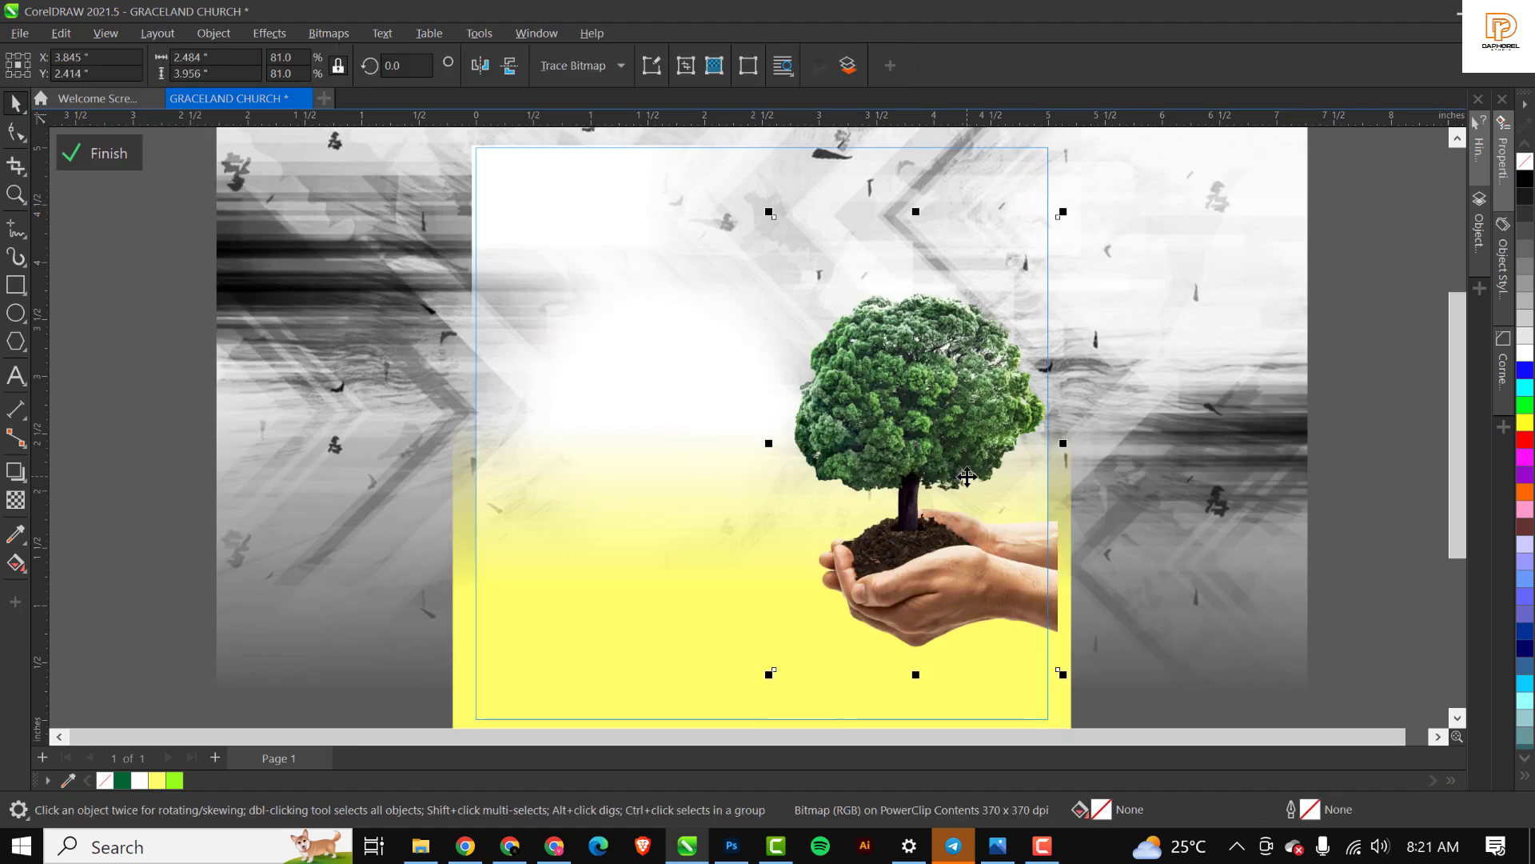
{"action": "scroll", "coordinate": [966, 490], "scroll_direction": "down", "scroll_amount": 1}
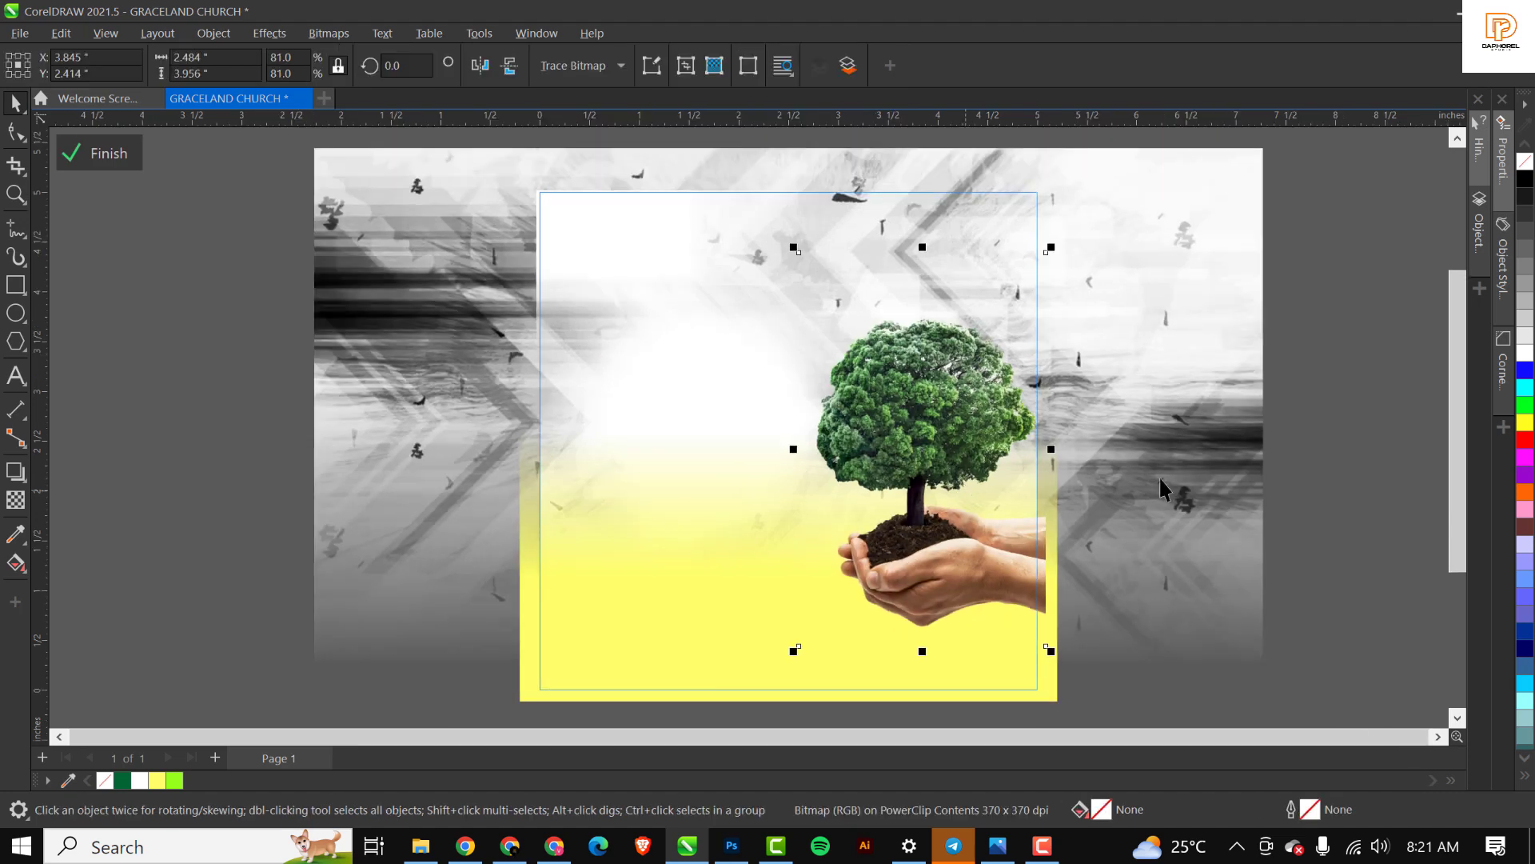
{"action": "left_click", "coordinate": [88, 152]}
{"action": "left_click", "coordinate": [1077, 477]}
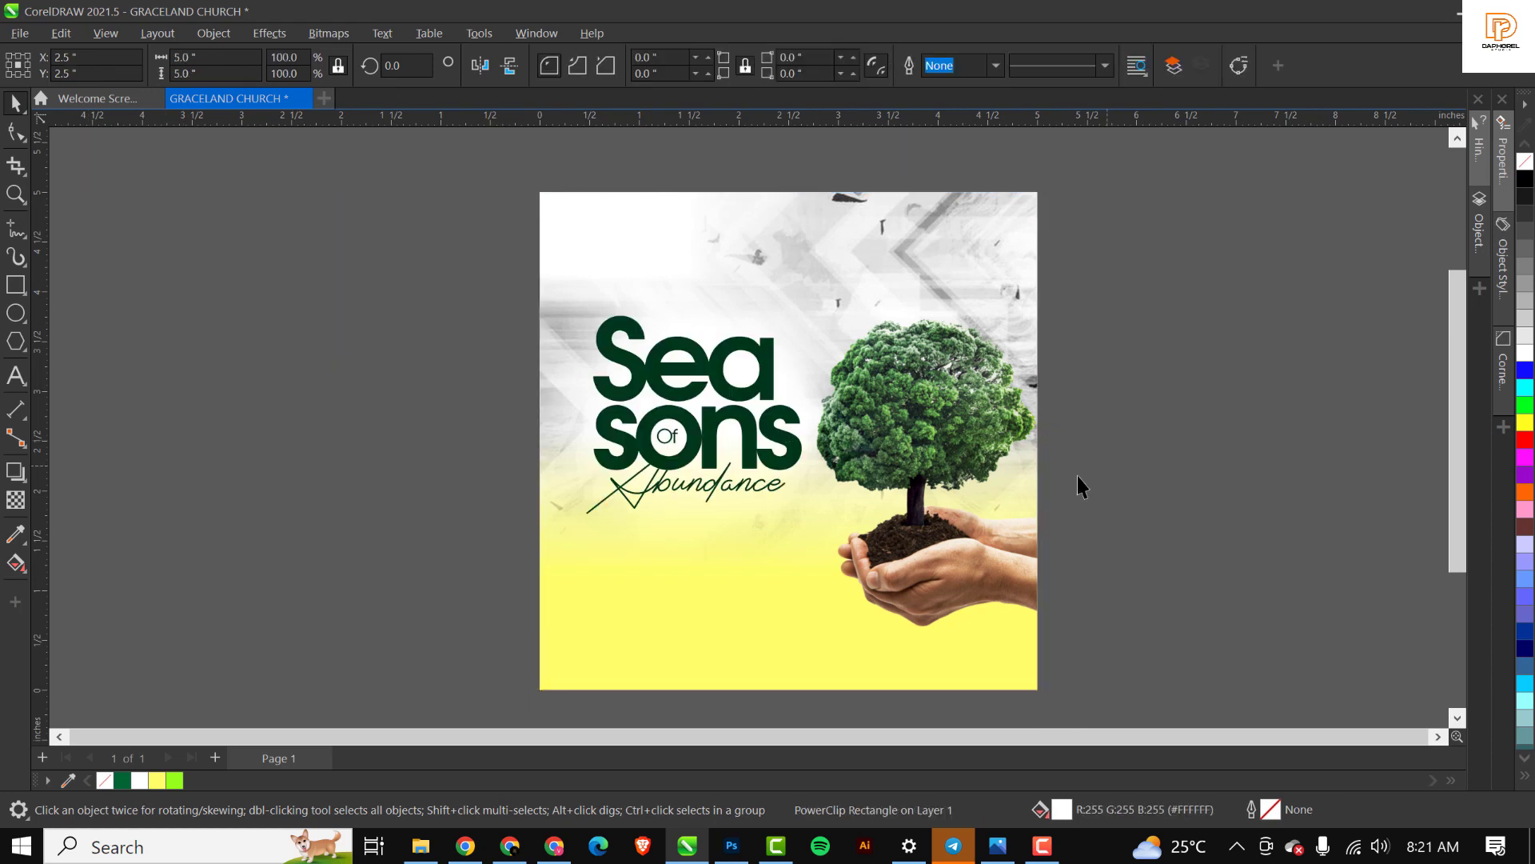
Open the background PowerClip's contents for editing again, with the tree picture selected.
{"action": "left_click", "coordinate": [934, 403]}
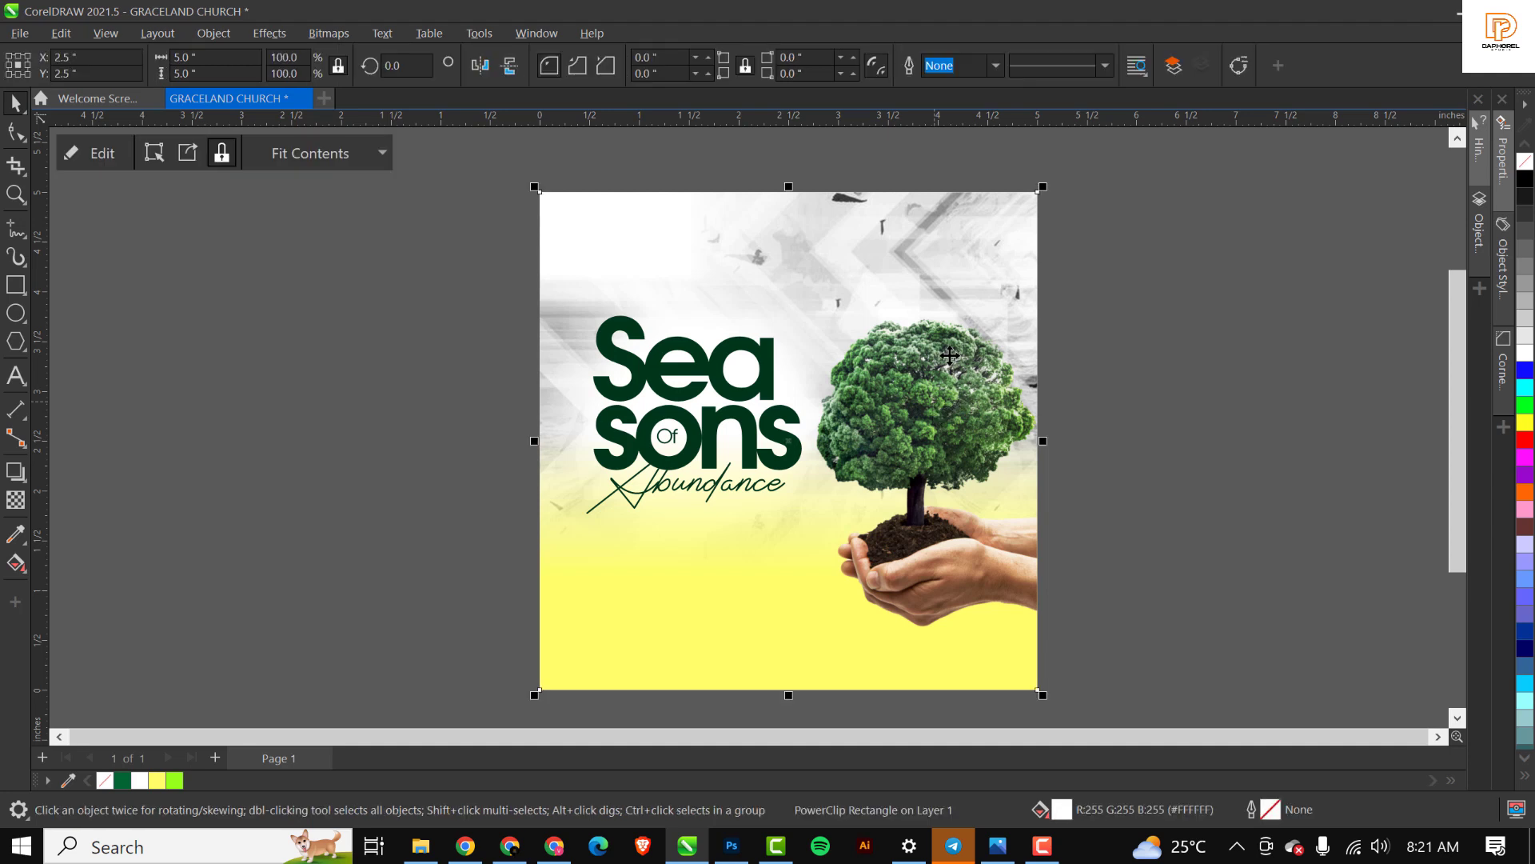
{"action": "double_click", "coordinate": [932, 401]}
{"action": "scroll", "coordinate": [930, 404], "scroll_direction": "up", "scroll_amount": 1}
{"action": "scroll", "coordinate": [870, 385], "scroll_direction": "down", "scroll_amount": 1}
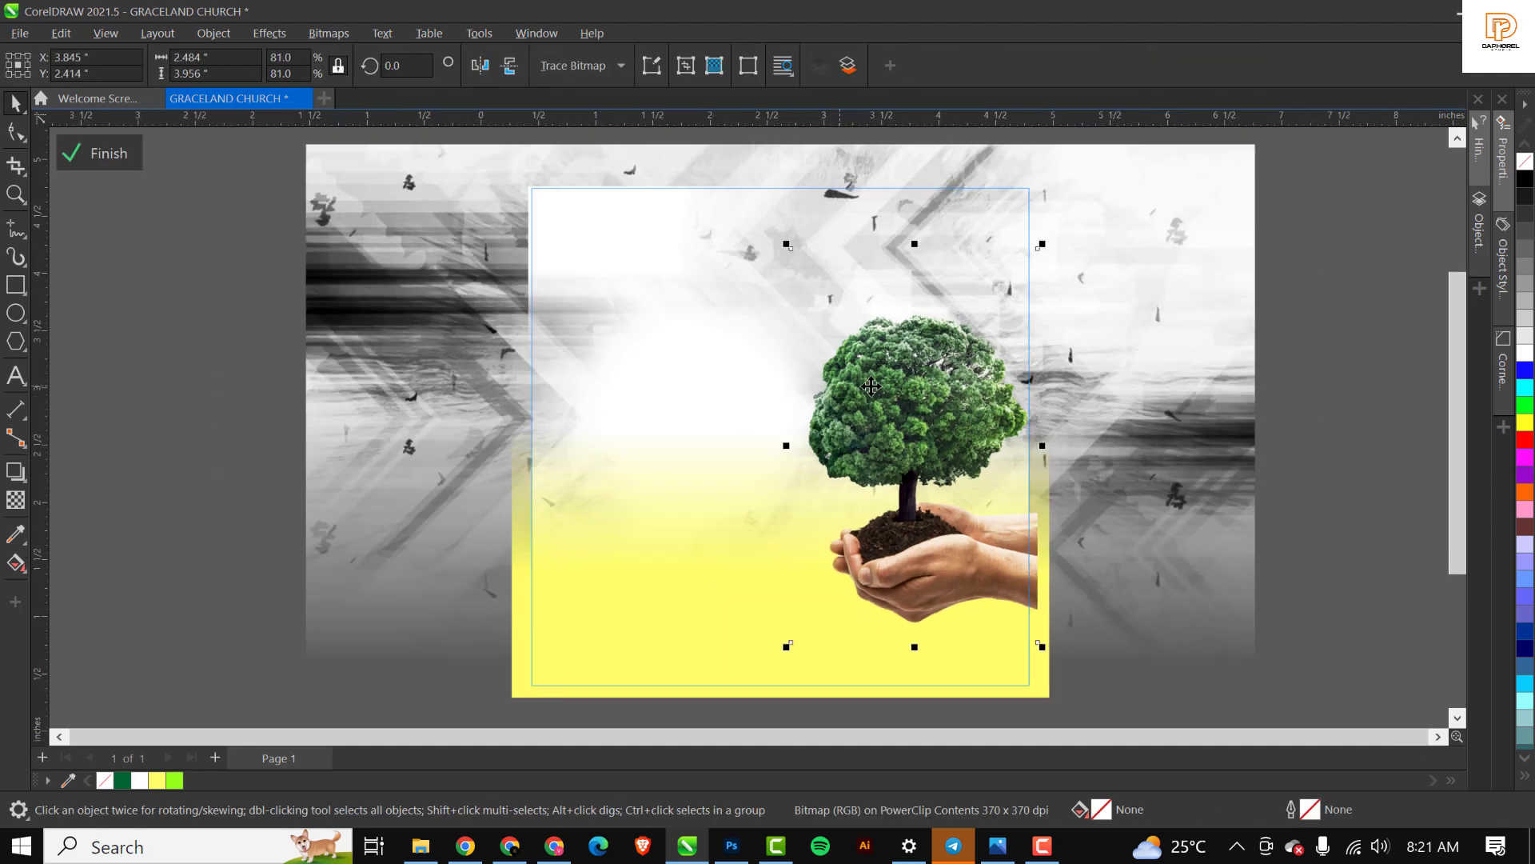
{"action": "scroll", "coordinate": [871, 386], "scroll_direction": "down", "scroll_amount": 1}
{"action": "scroll", "coordinate": [952, 404], "scroll_direction": "up", "scroll_amount": 1}
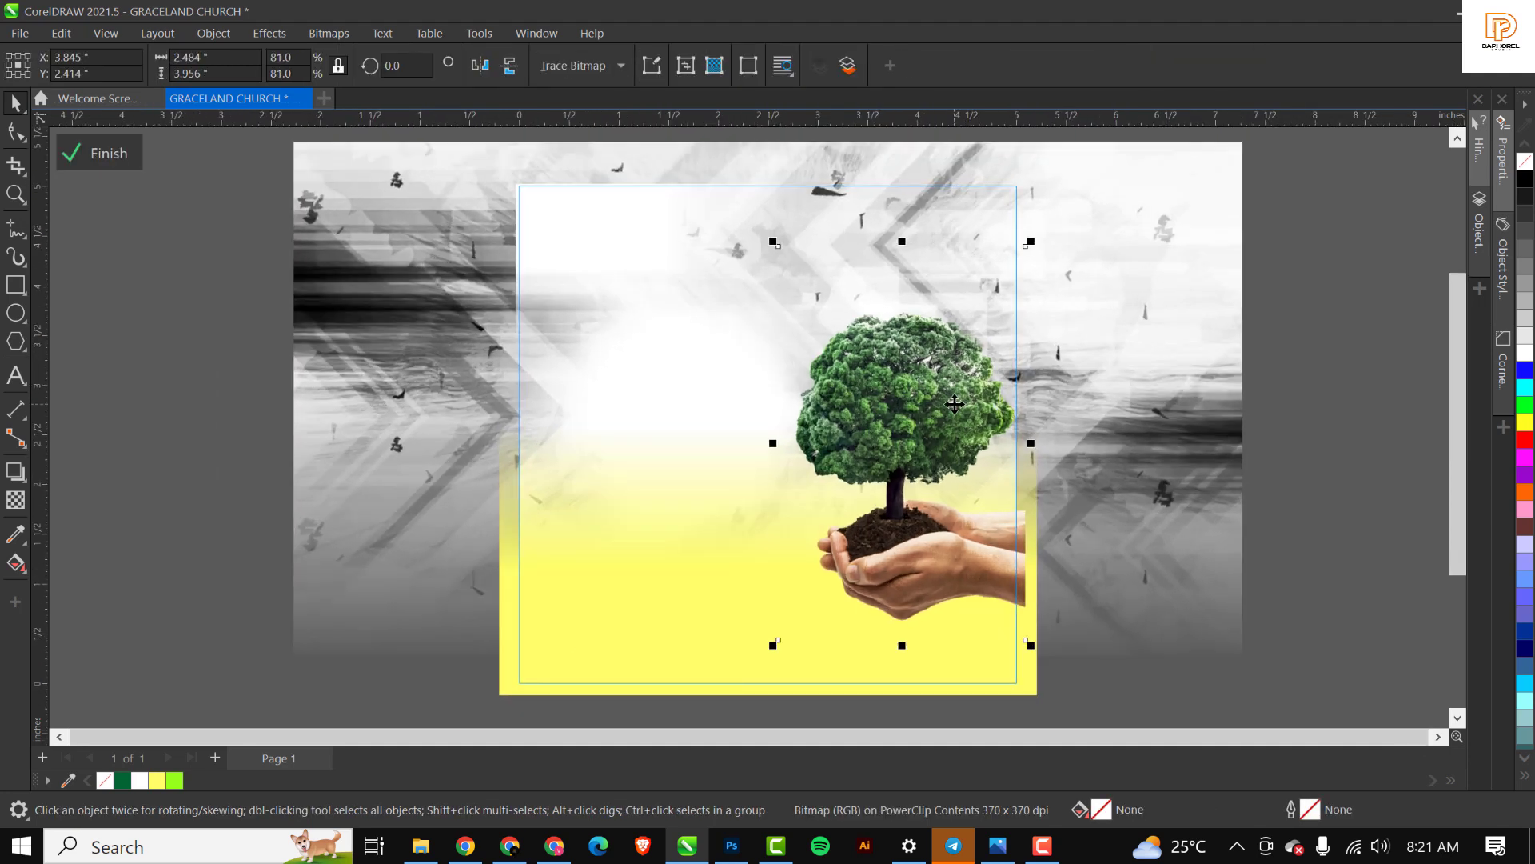
Slightly darken the tree picture with an RGB Tone Curve point at X 133, Y 119, and finish editing the PowerClip.
{"action": "left_click", "coordinate": [267, 30]}
{"action": "mouse_move", "coordinate": [287, 108]}
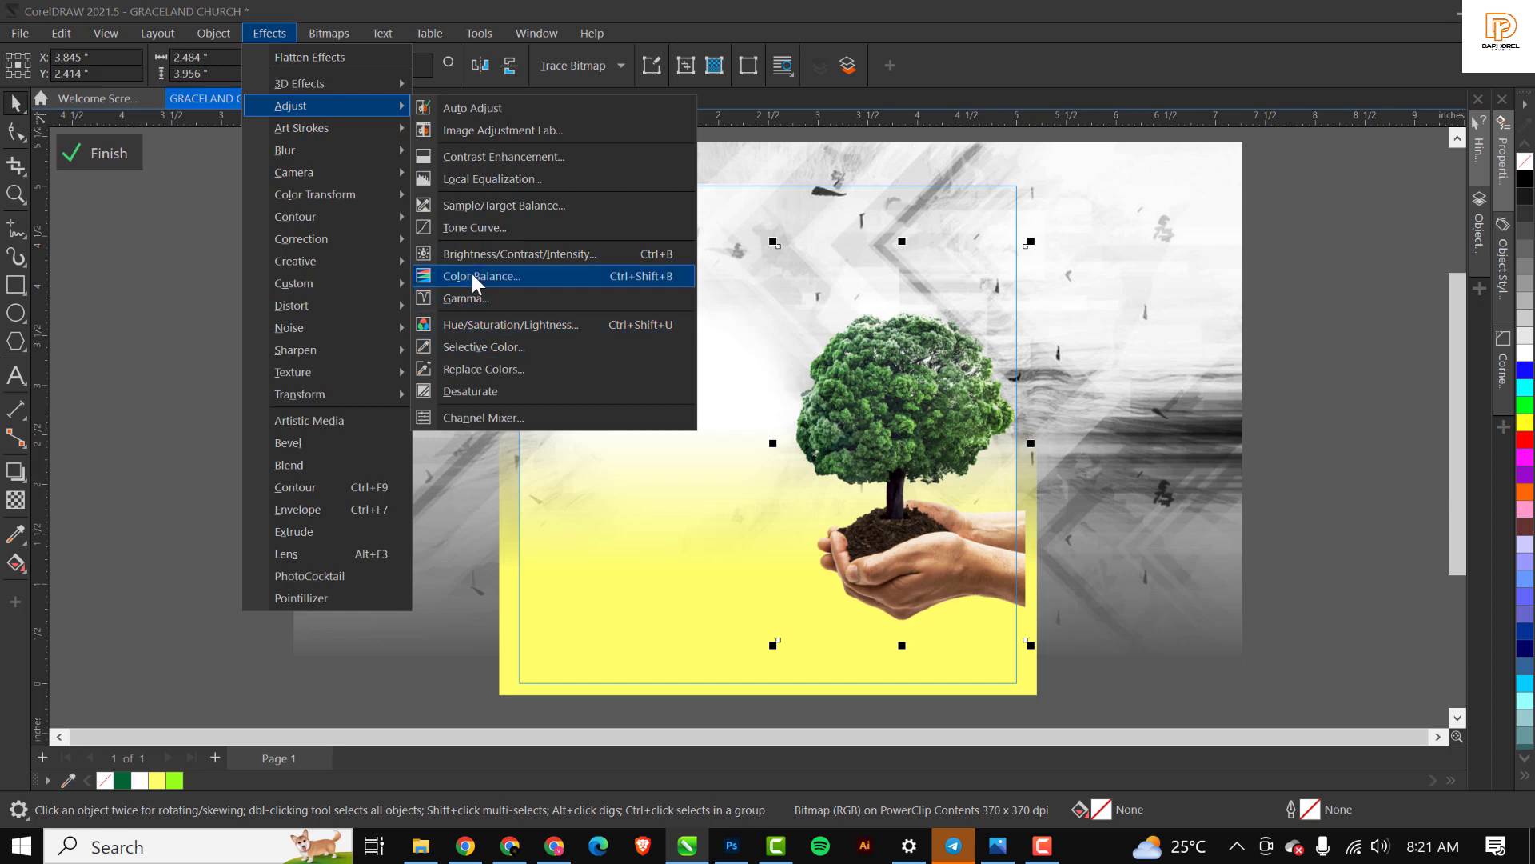
{"action": "left_click", "coordinate": [482, 227]}
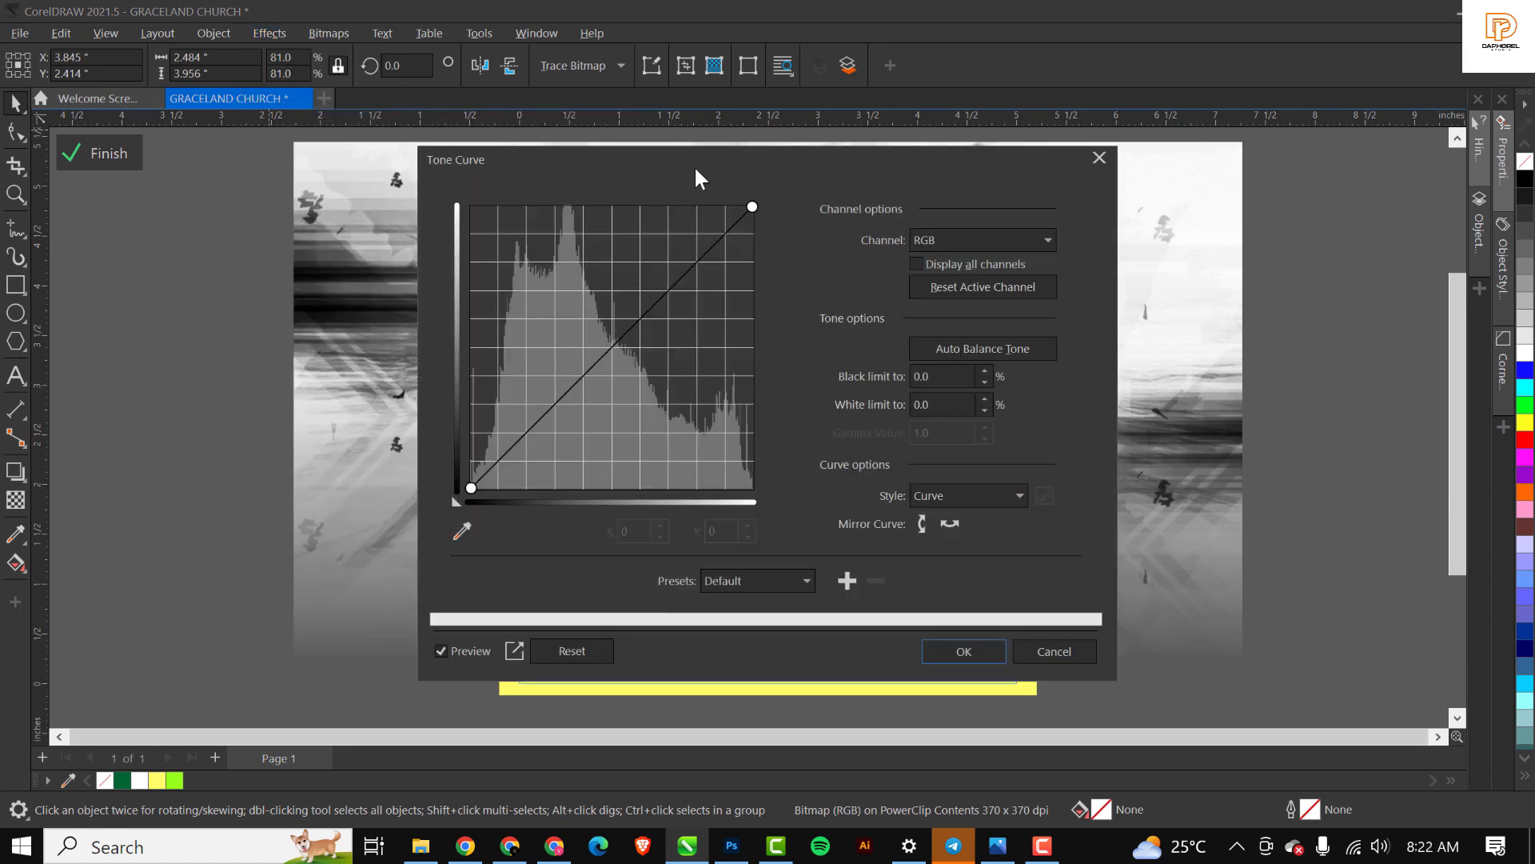
{"action": "left_click_drag", "start_coordinate": [695, 168], "coordinate": [316, 199]}
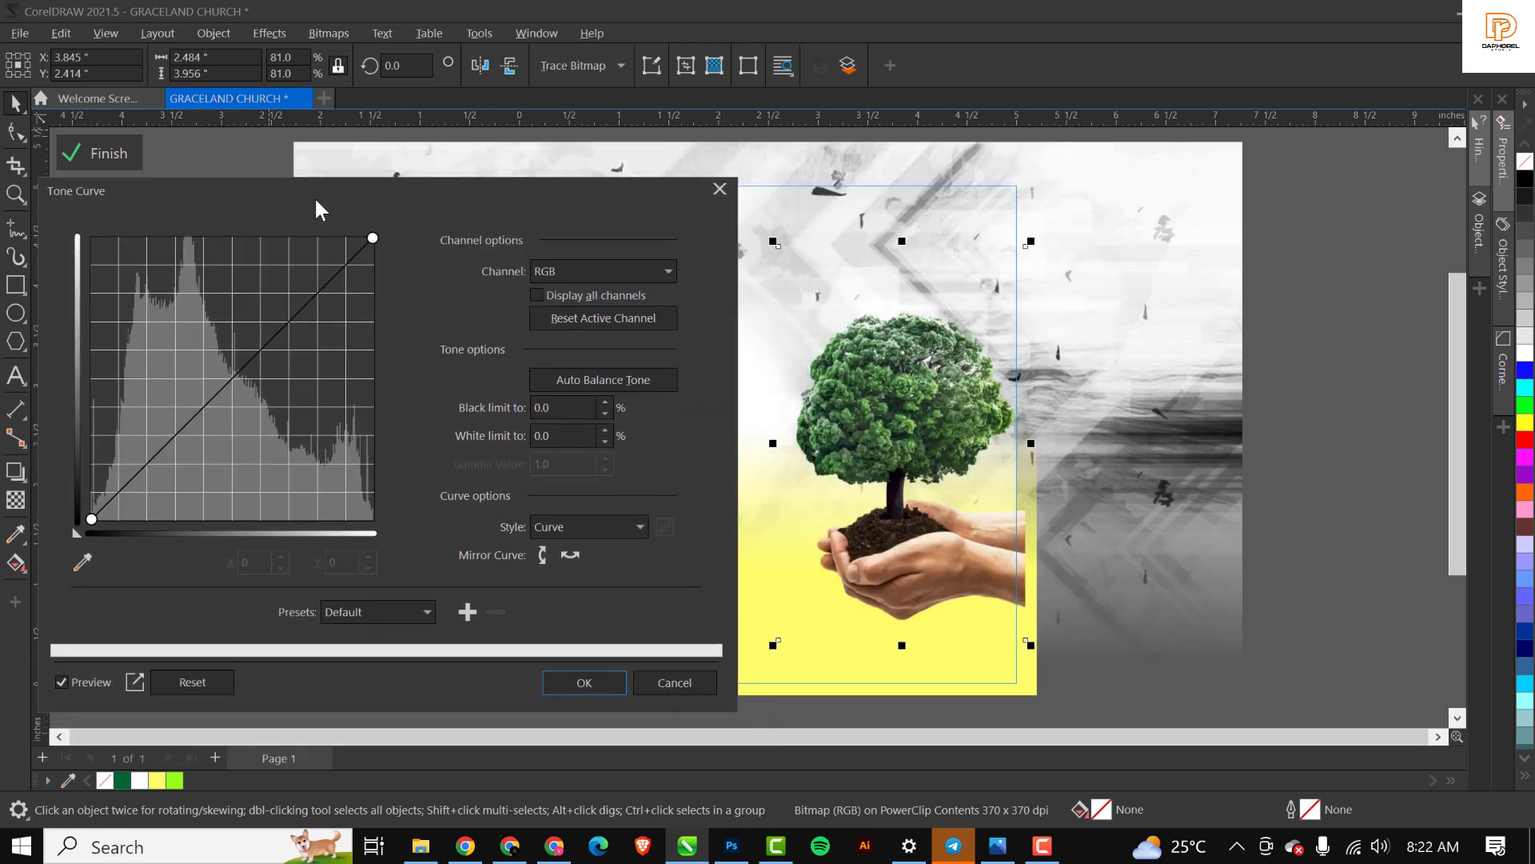
{"action": "left_click", "coordinate": [244, 381]}
{"action": "left_click_drag", "start_coordinate": [244, 380], "coordinate": [248, 384]}
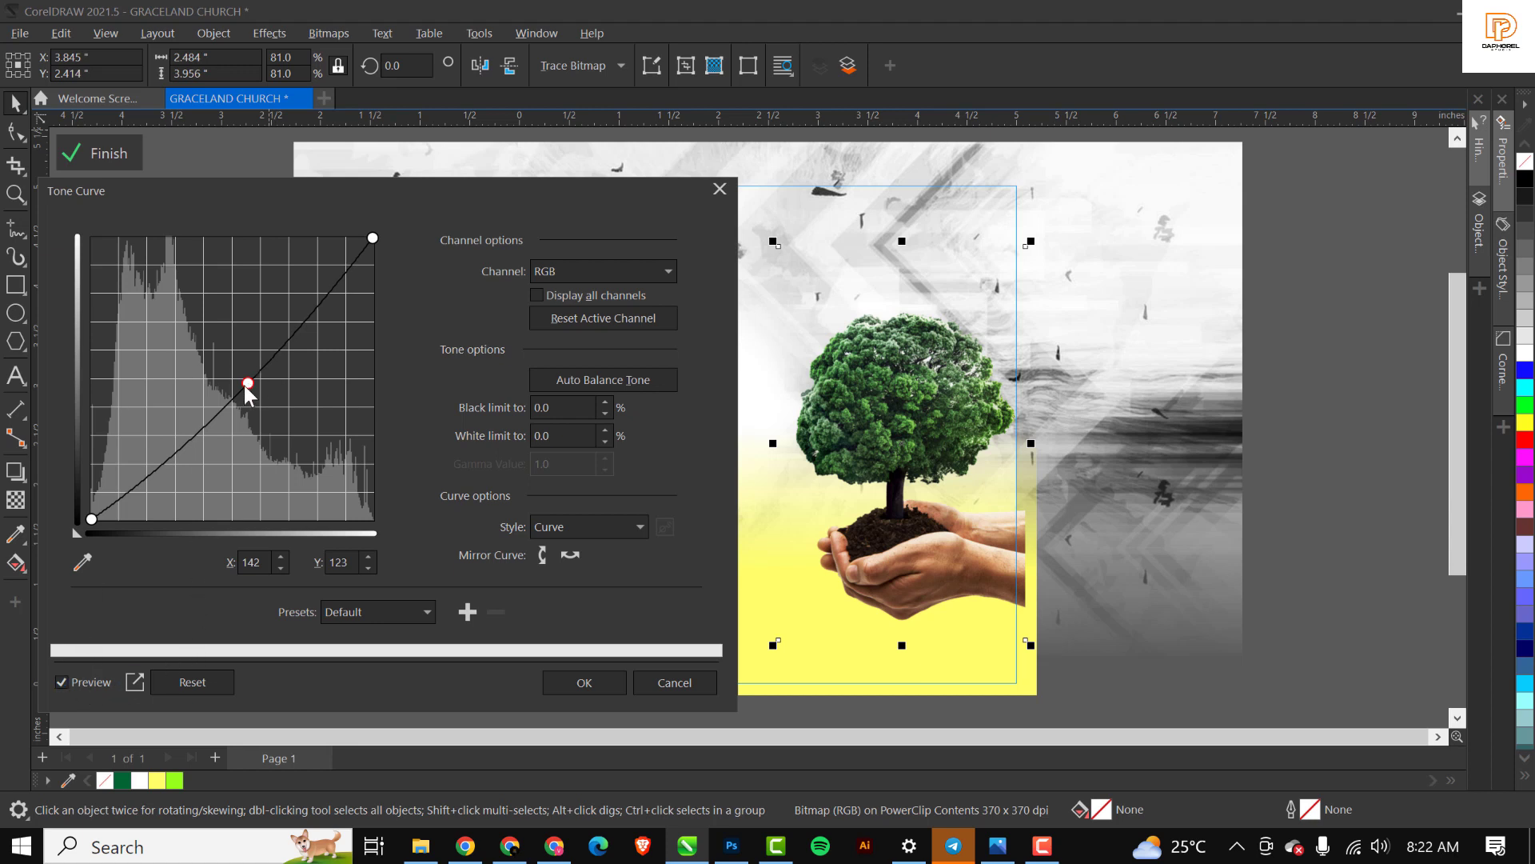
{"action": "left_click_drag", "start_coordinate": [245, 388], "coordinate": [233, 398]}
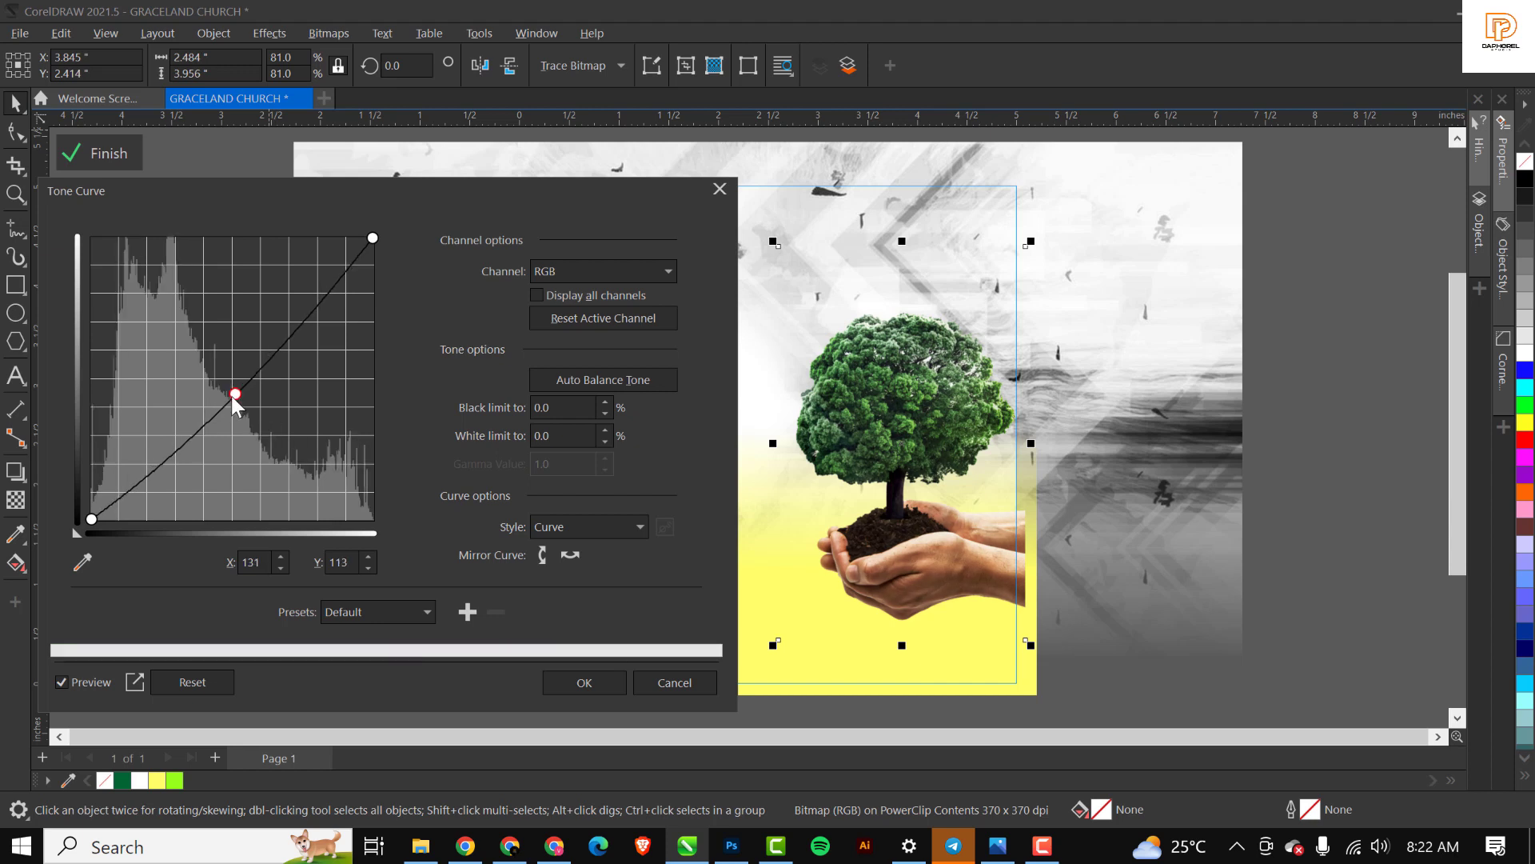
{"action": "left_click_drag", "start_coordinate": [236, 394], "coordinate": [232, 388]}
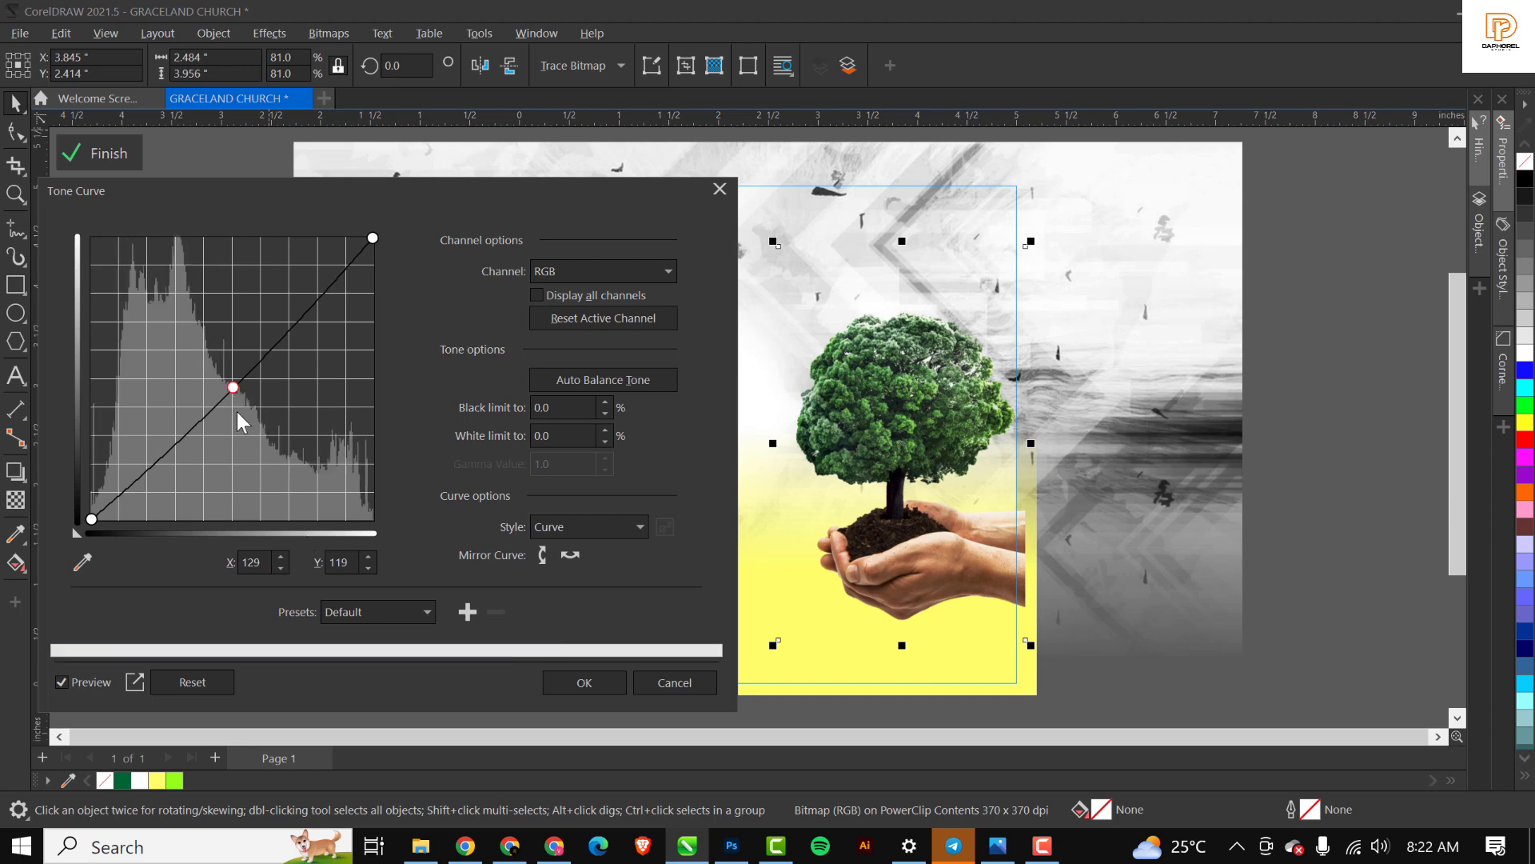
{"action": "left_click_drag", "start_coordinate": [233, 387], "coordinate": [237, 387]}
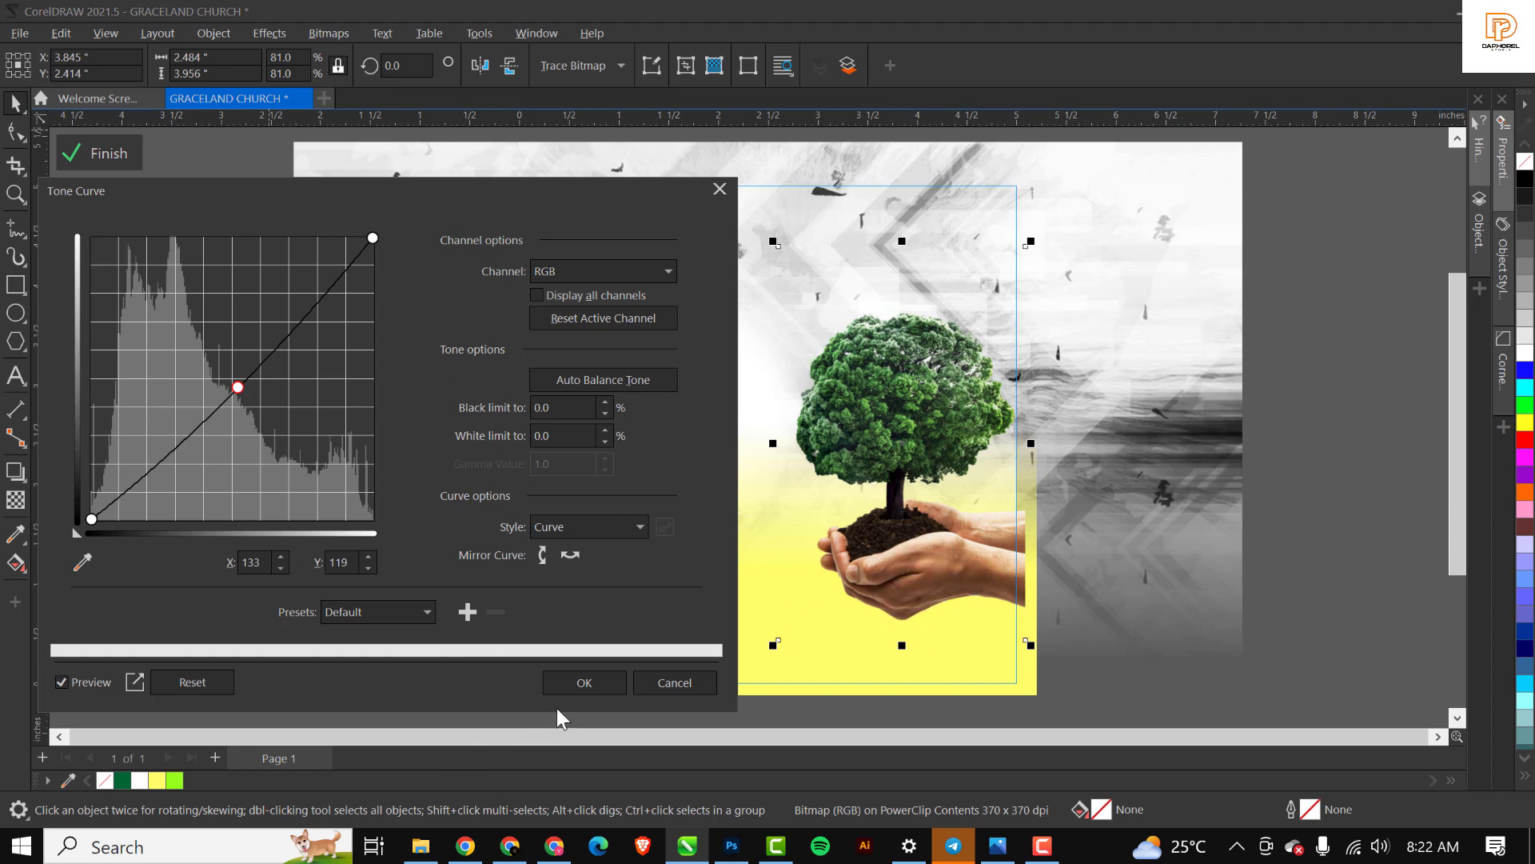
{"action": "left_click", "coordinate": [566, 683]}
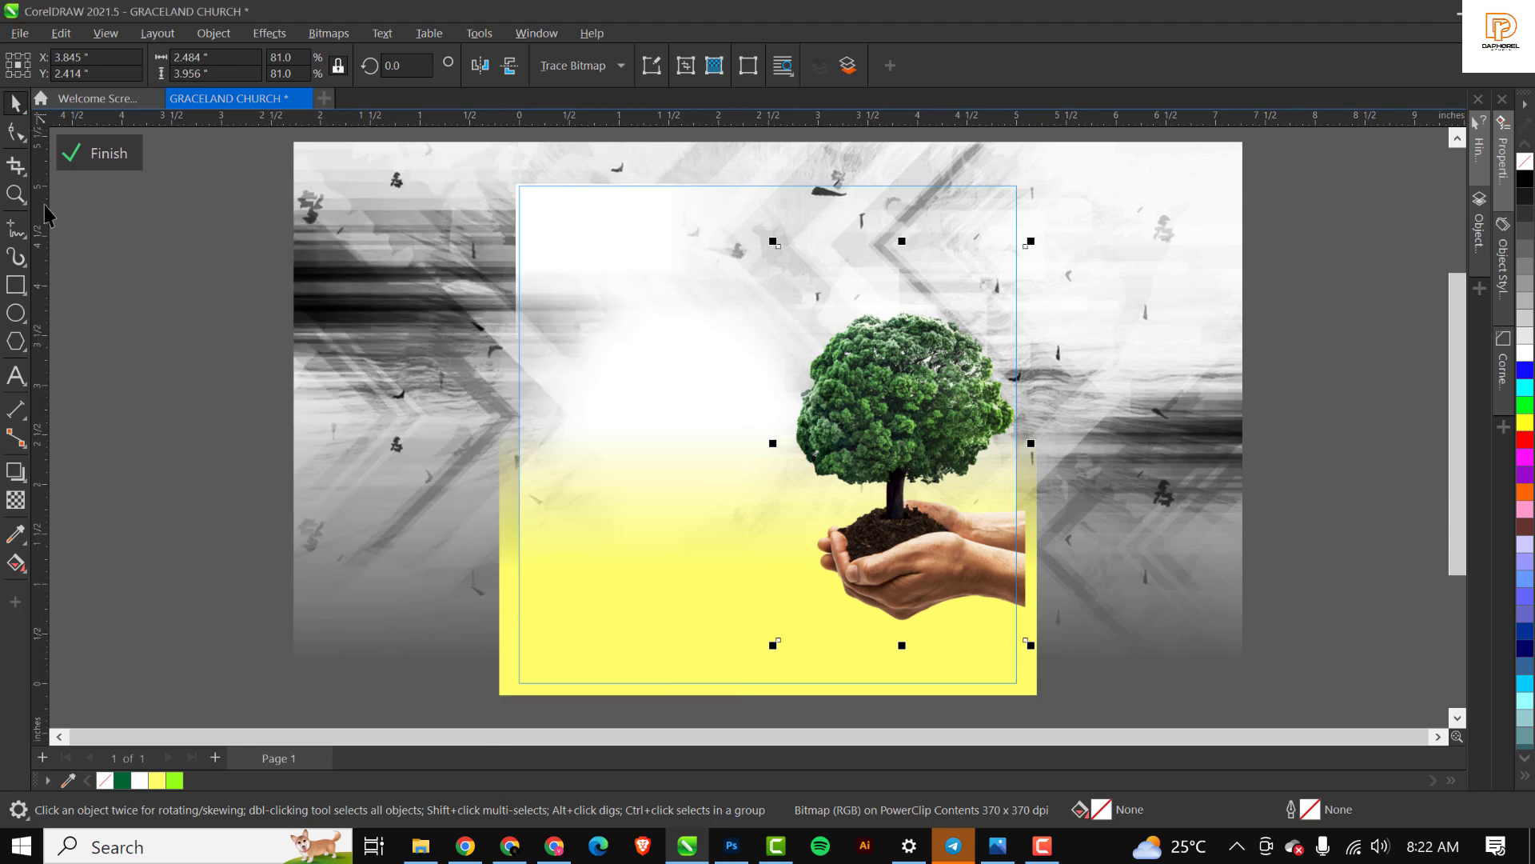
{"action": "left_click", "coordinate": [108, 150]}
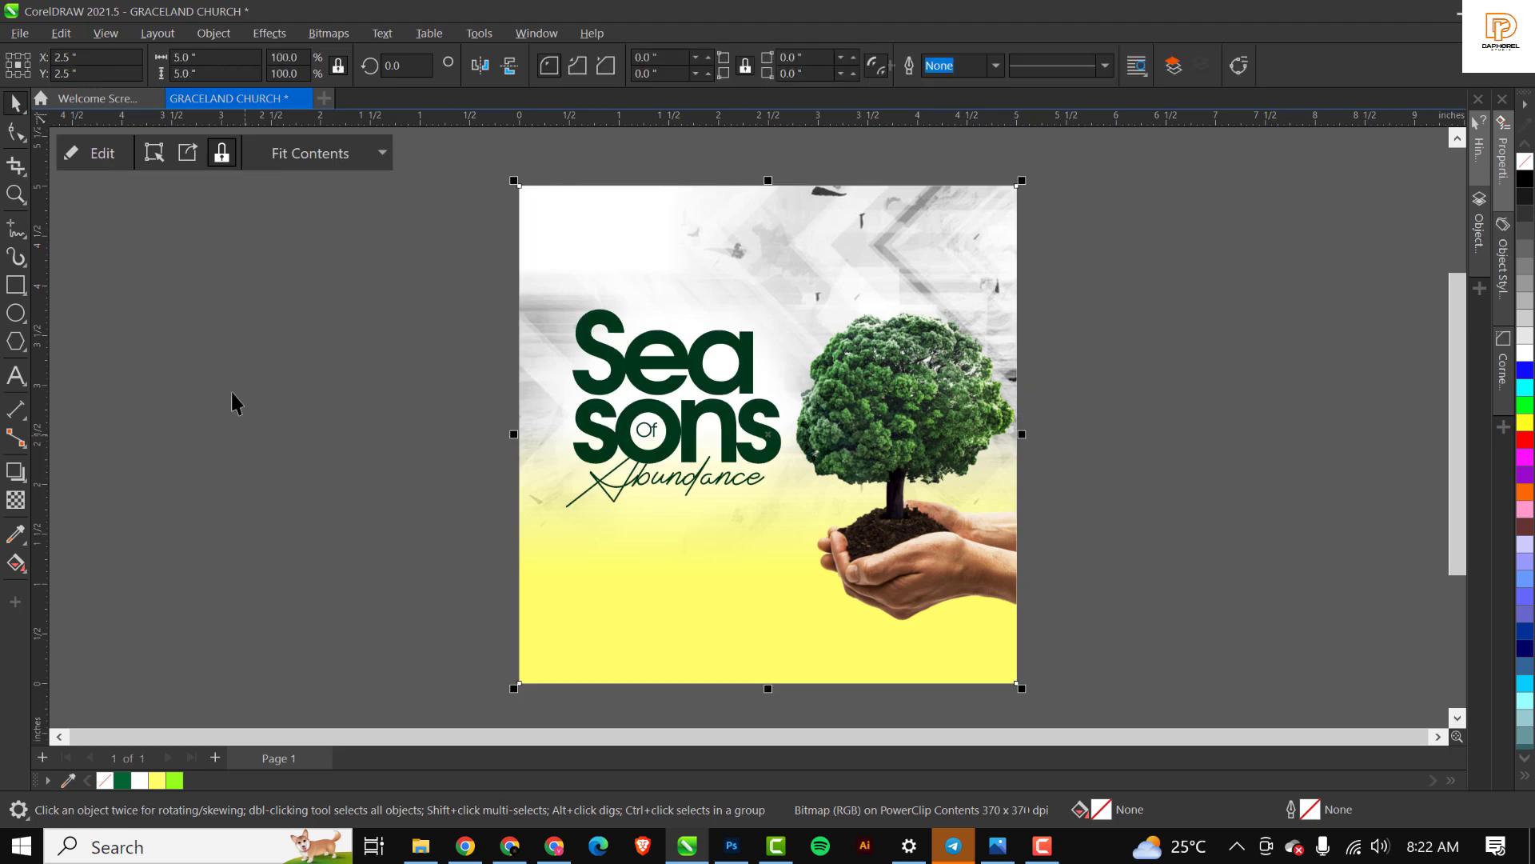
{"action": "left_click", "coordinate": [1175, 392]}
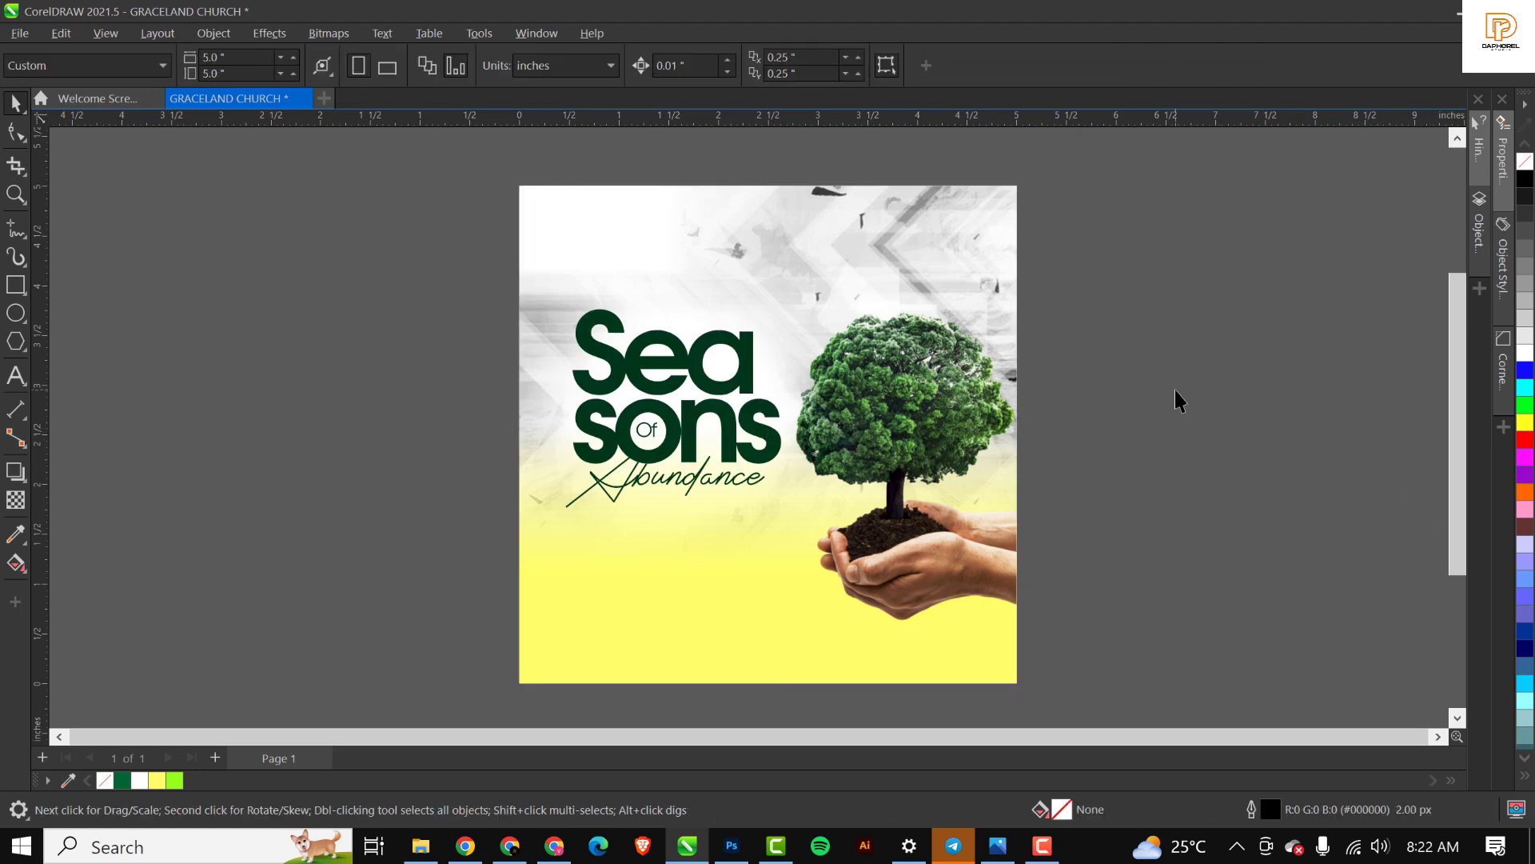
Draw a circle about 0.84 inches across on the empty area left of the page and fill it yellow (#FFFF00).
{"action": "left_click", "coordinate": [995, 339]}
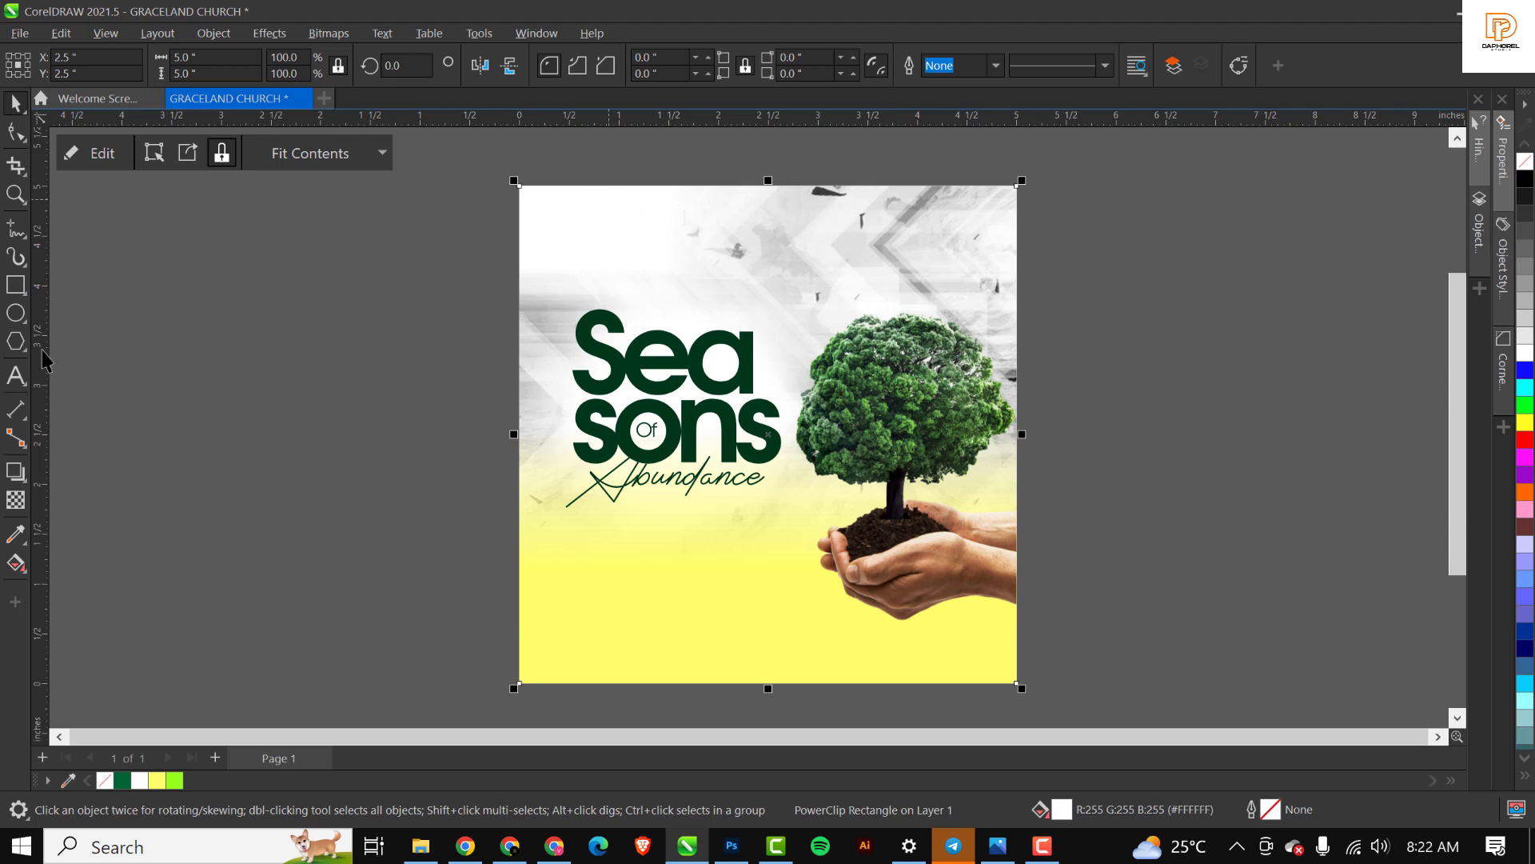
{"action": "left_click", "coordinate": [14, 318]}
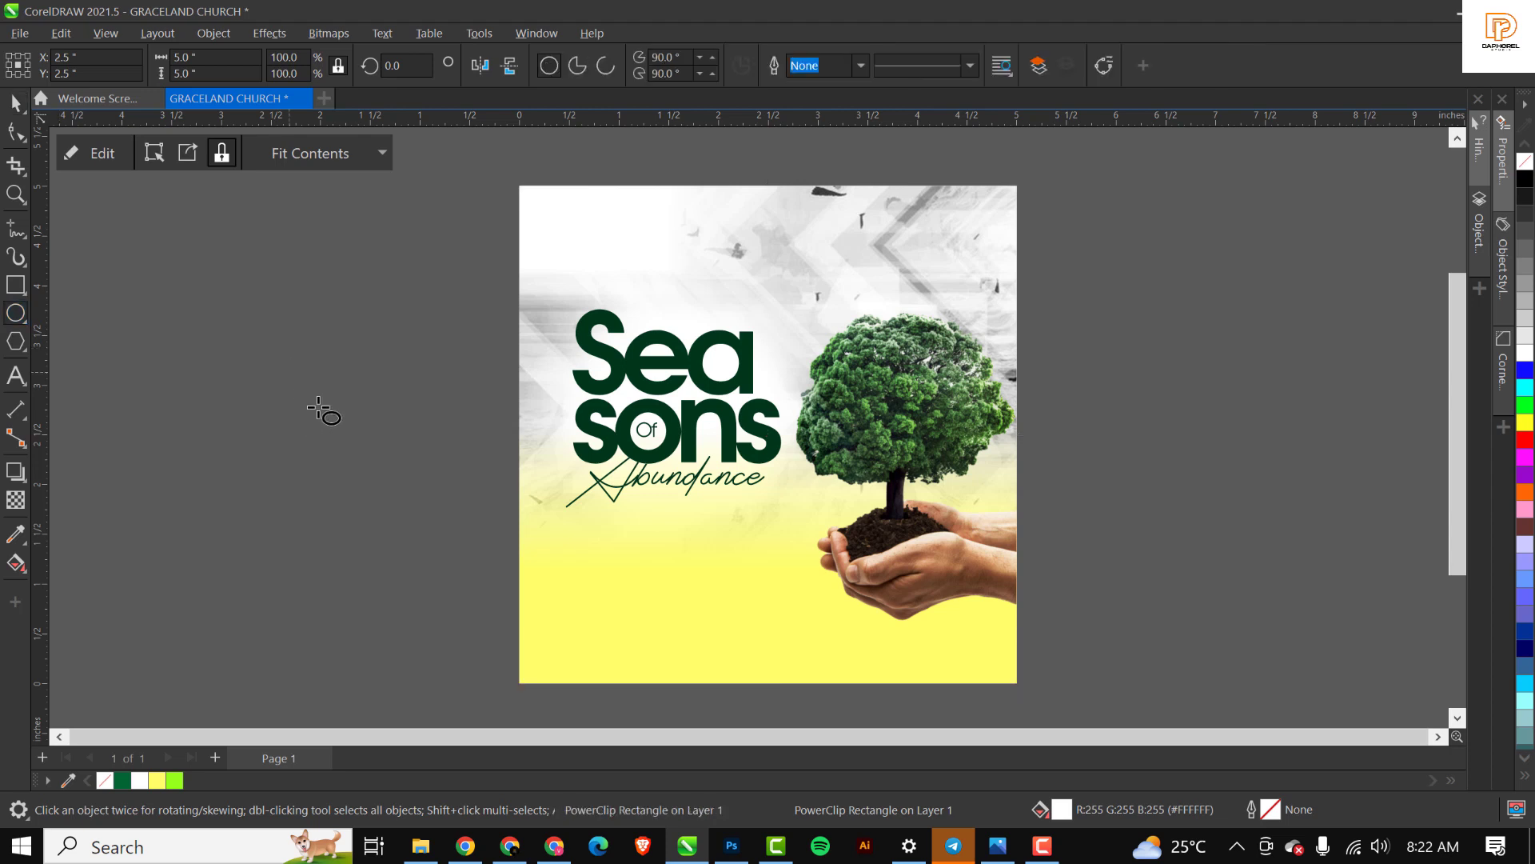
{"action": "left_click_drag", "start_coordinate": [291, 373], "coordinate": [379, 460]}
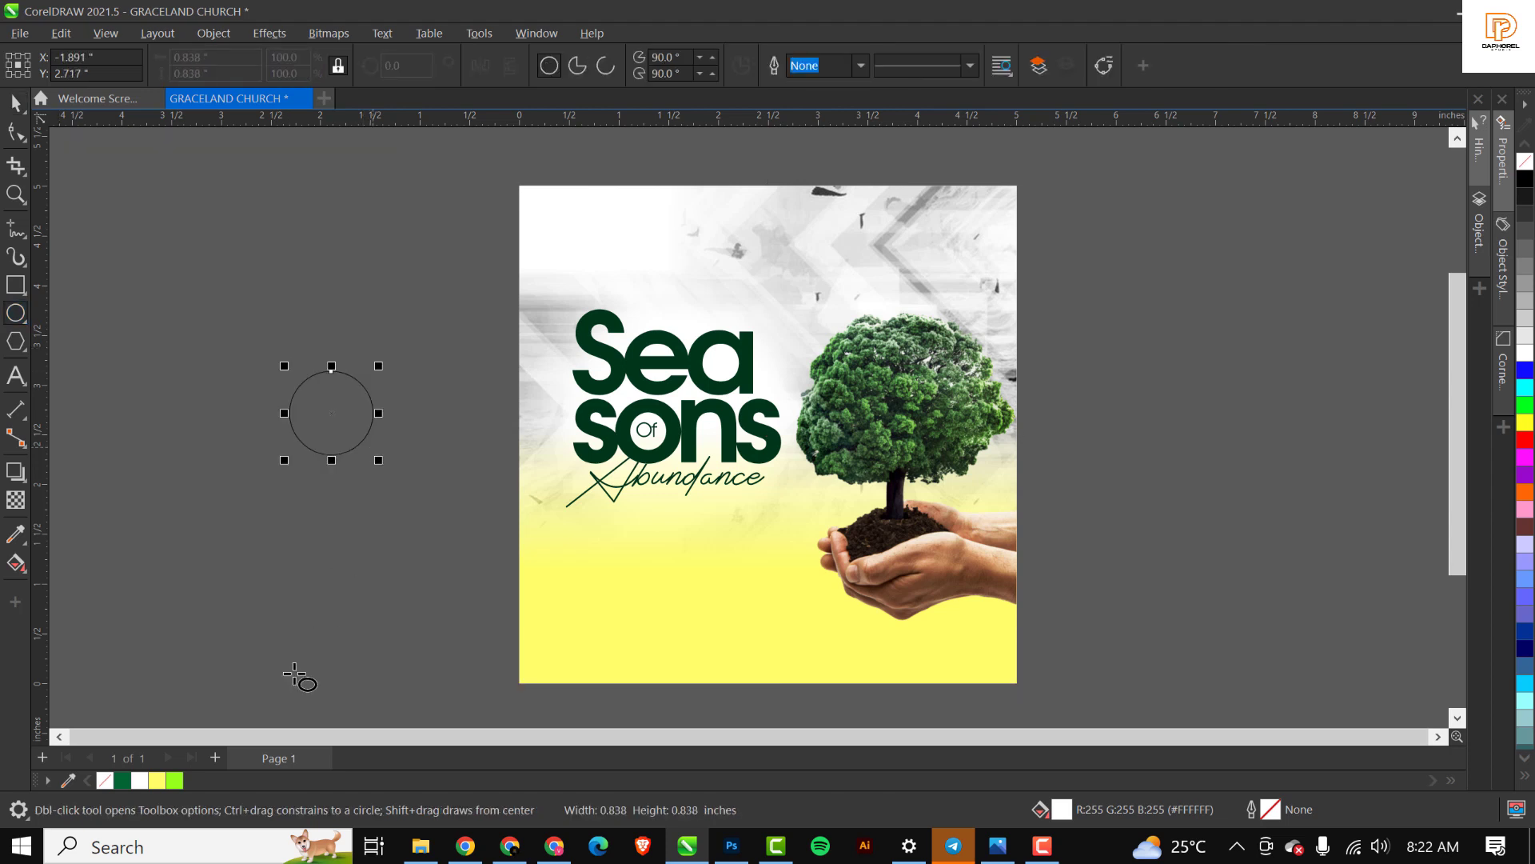
{"action": "left_click", "coordinate": [1529, 425]}
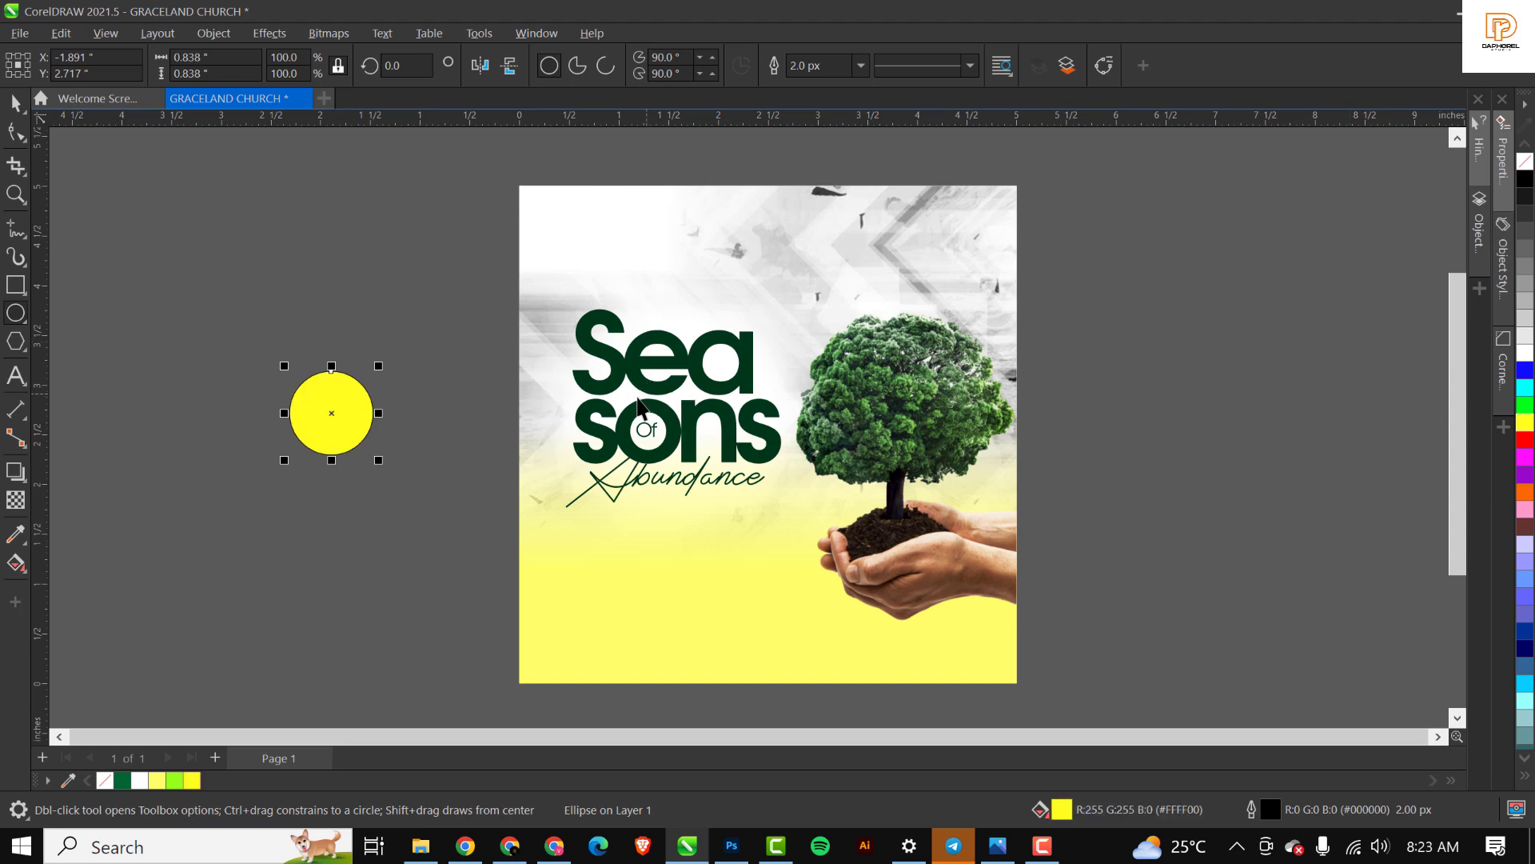
Turn the yellow circle into an outline-free glow with an elliptical fountain transparency and the Screen merge mode.
{"action": "key", "text": "space"}
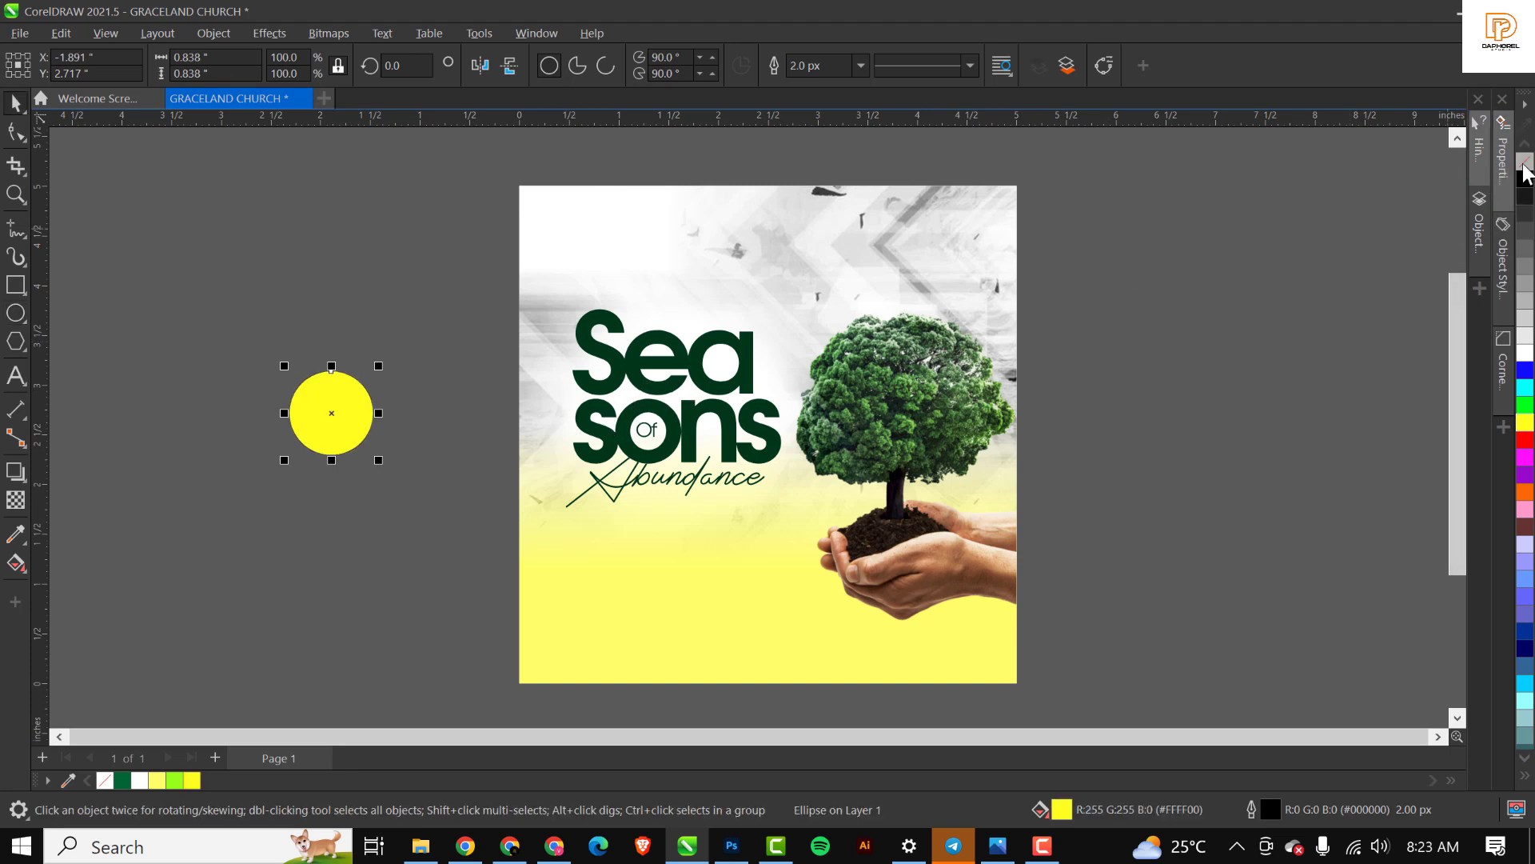
{"action": "right_click", "coordinate": [1524, 164]}
{"action": "left_click", "coordinate": [16, 500]}
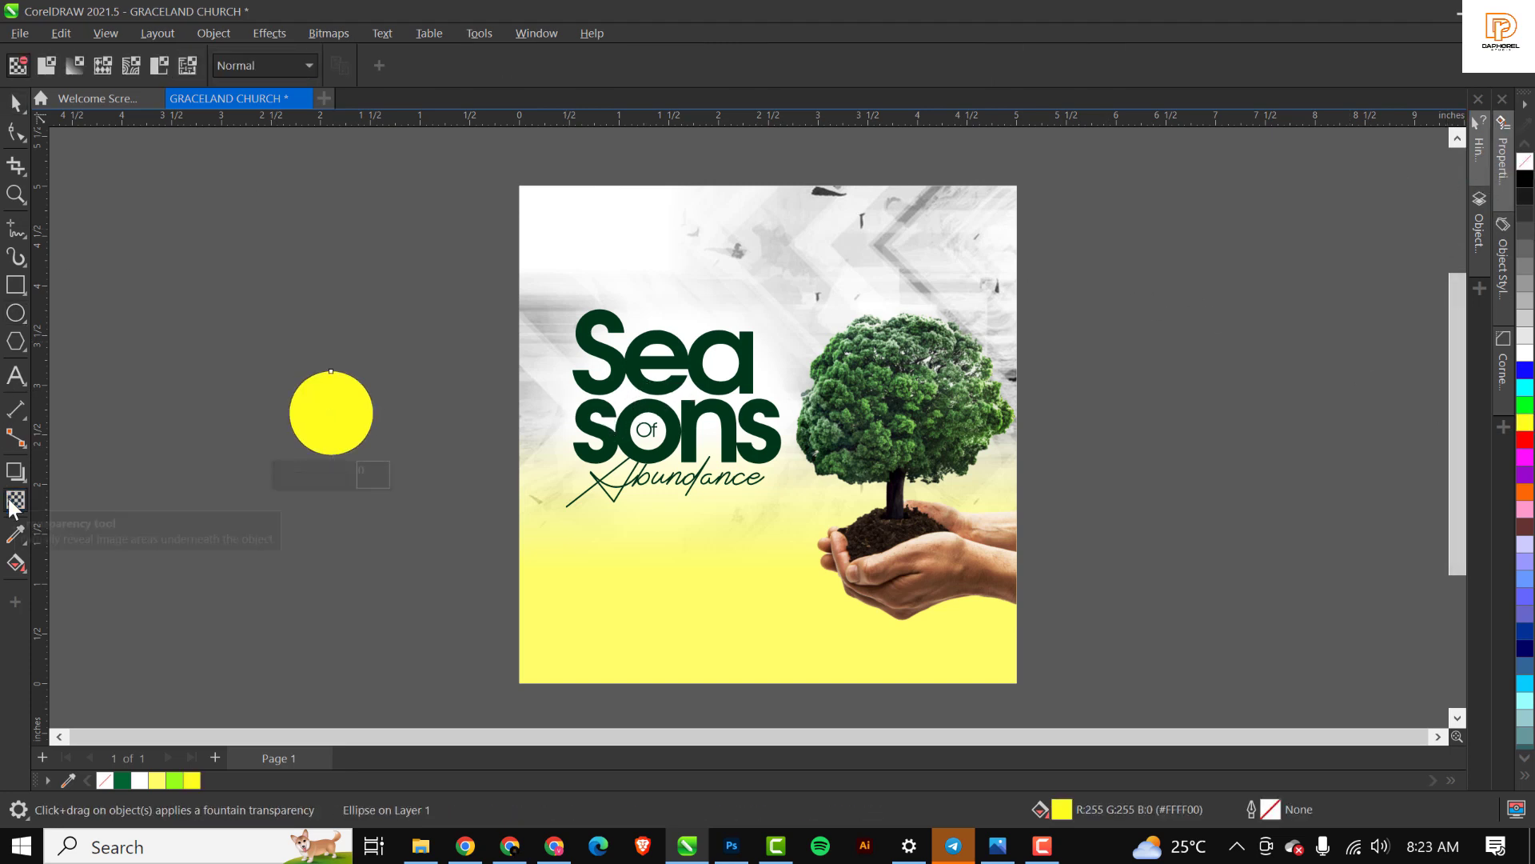
{"action": "left_click", "coordinate": [79, 66]}
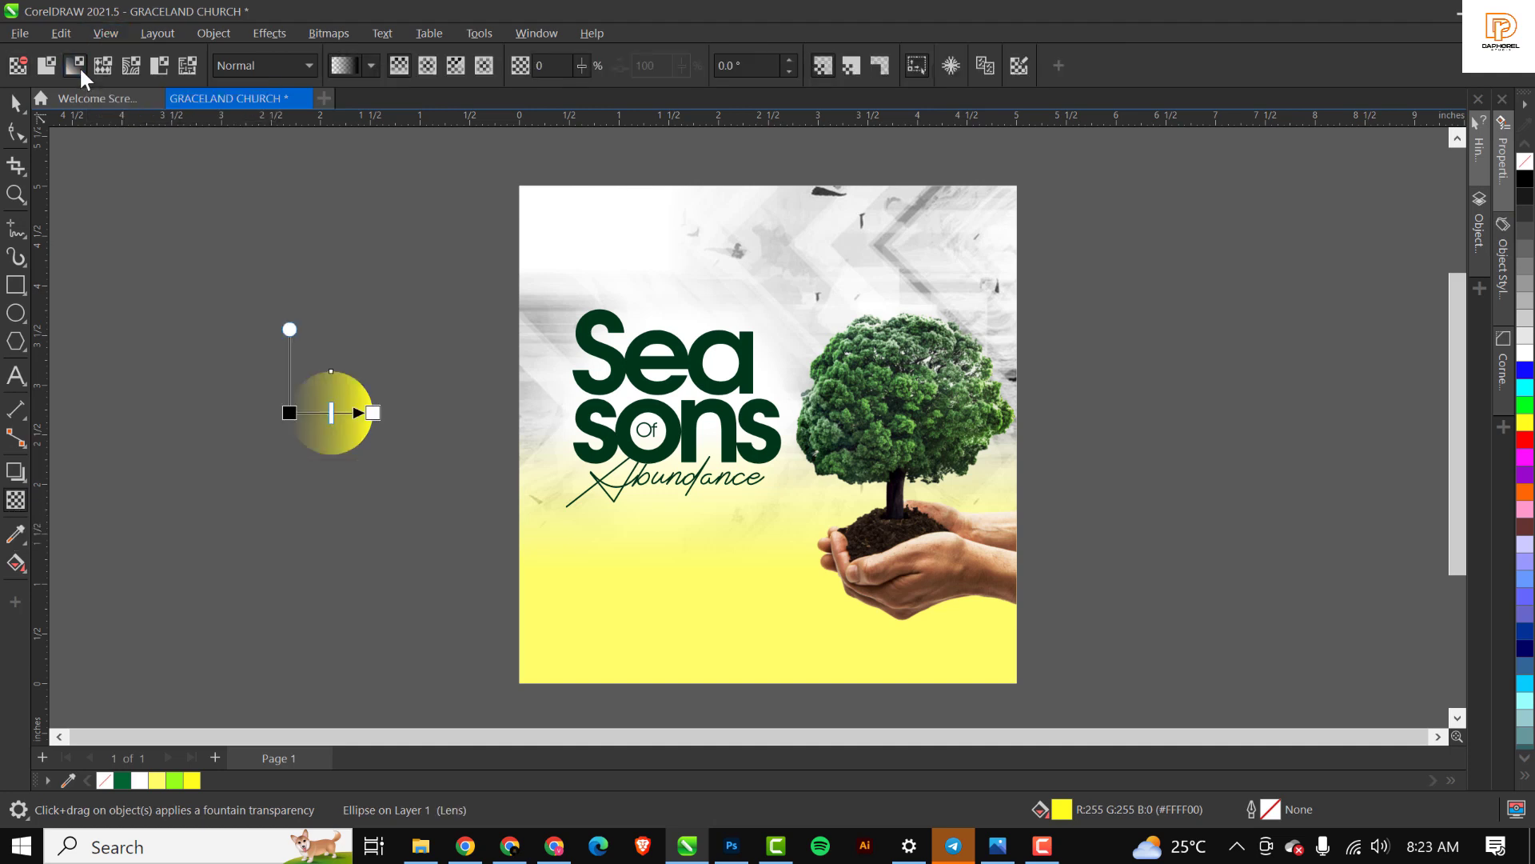
{"action": "left_click", "coordinate": [429, 70]}
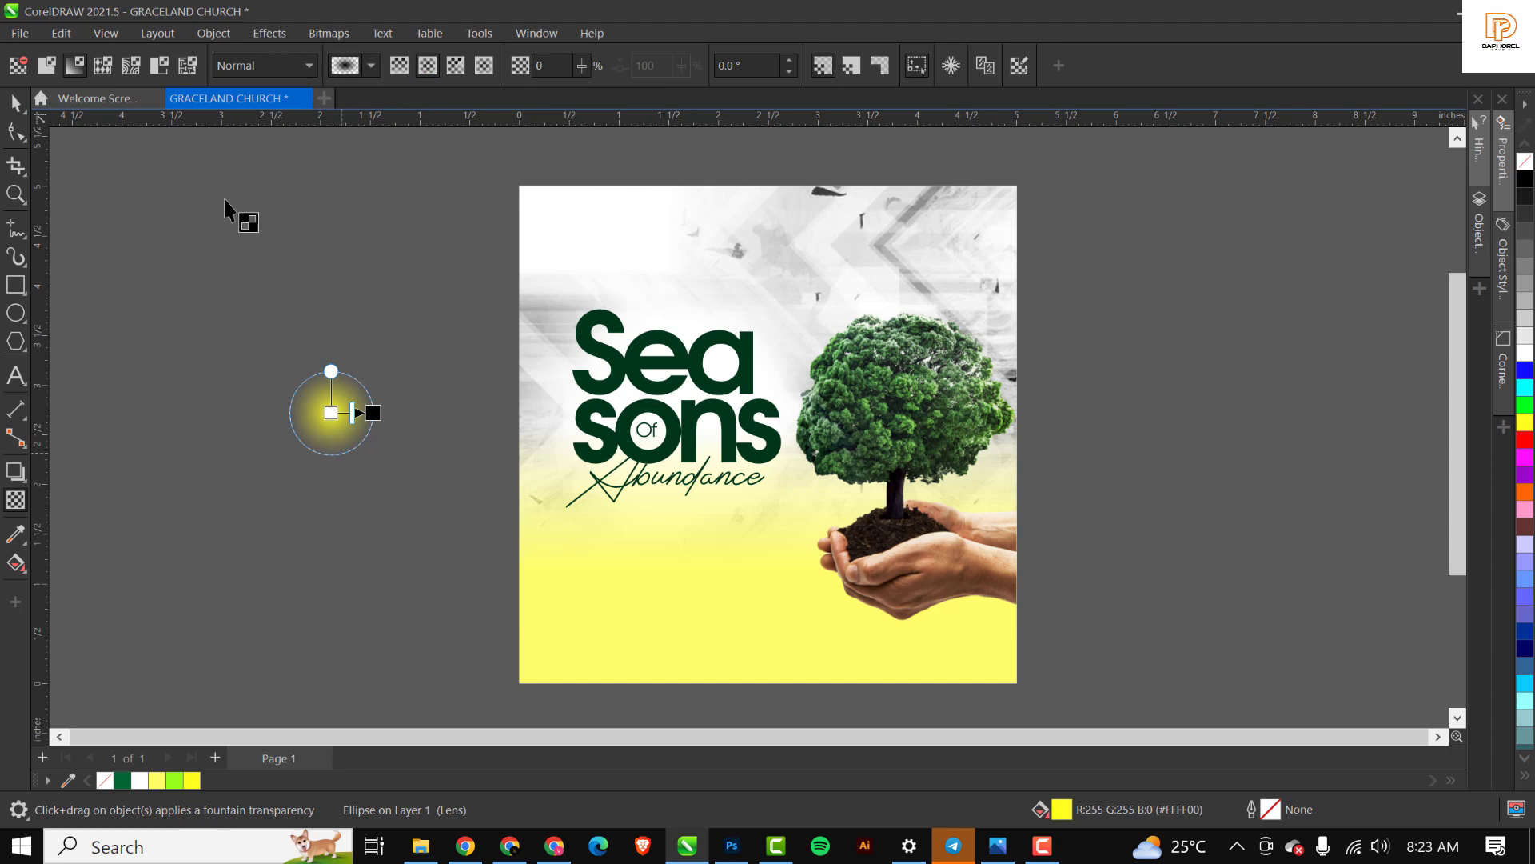
{"action": "left_click", "coordinate": [255, 67]}
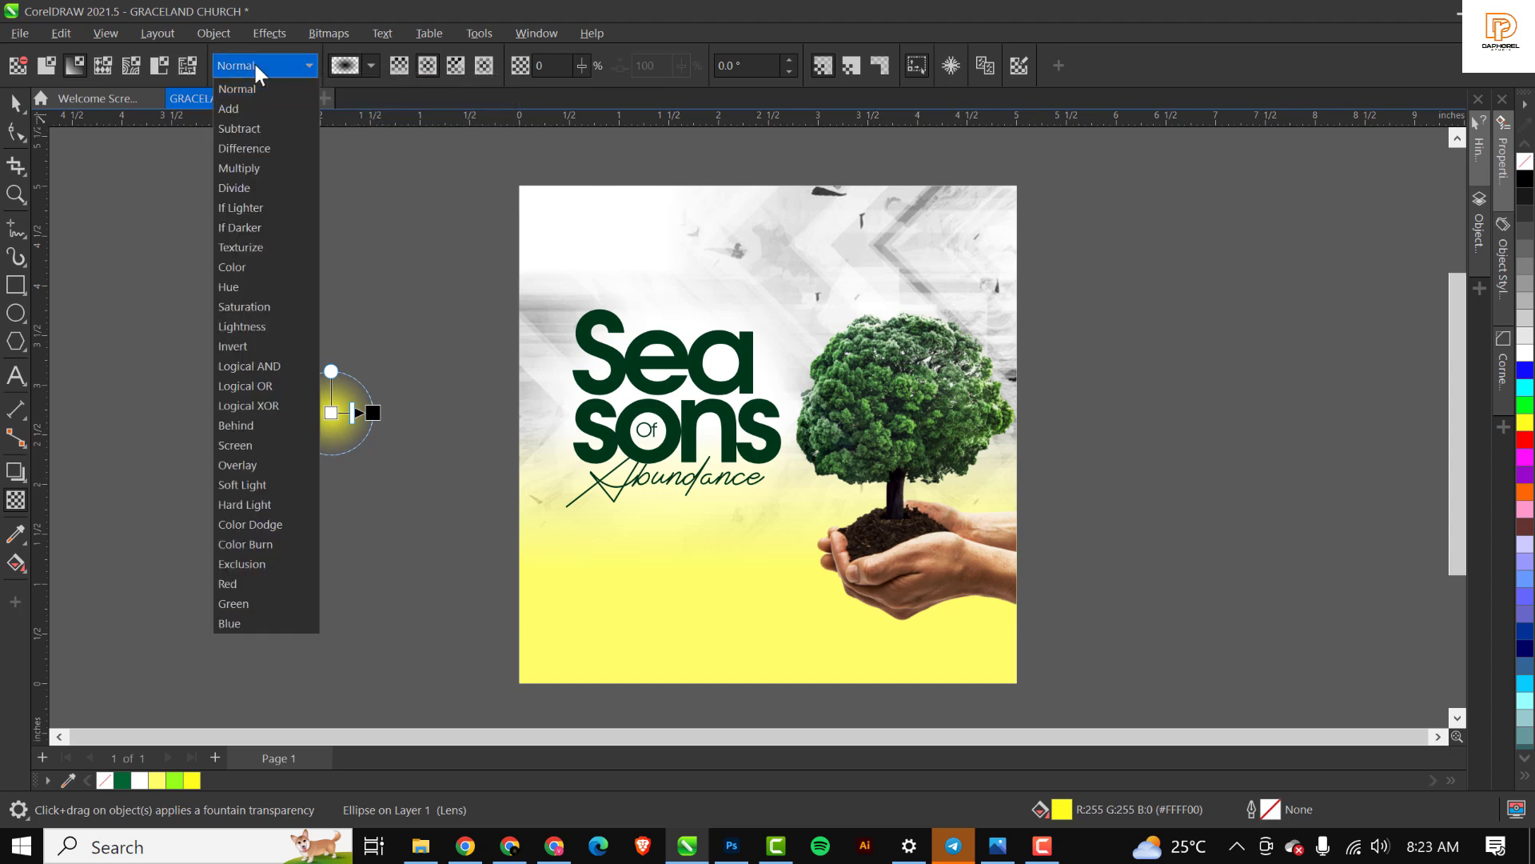
{"action": "left_click", "coordinate": [235, 444]}
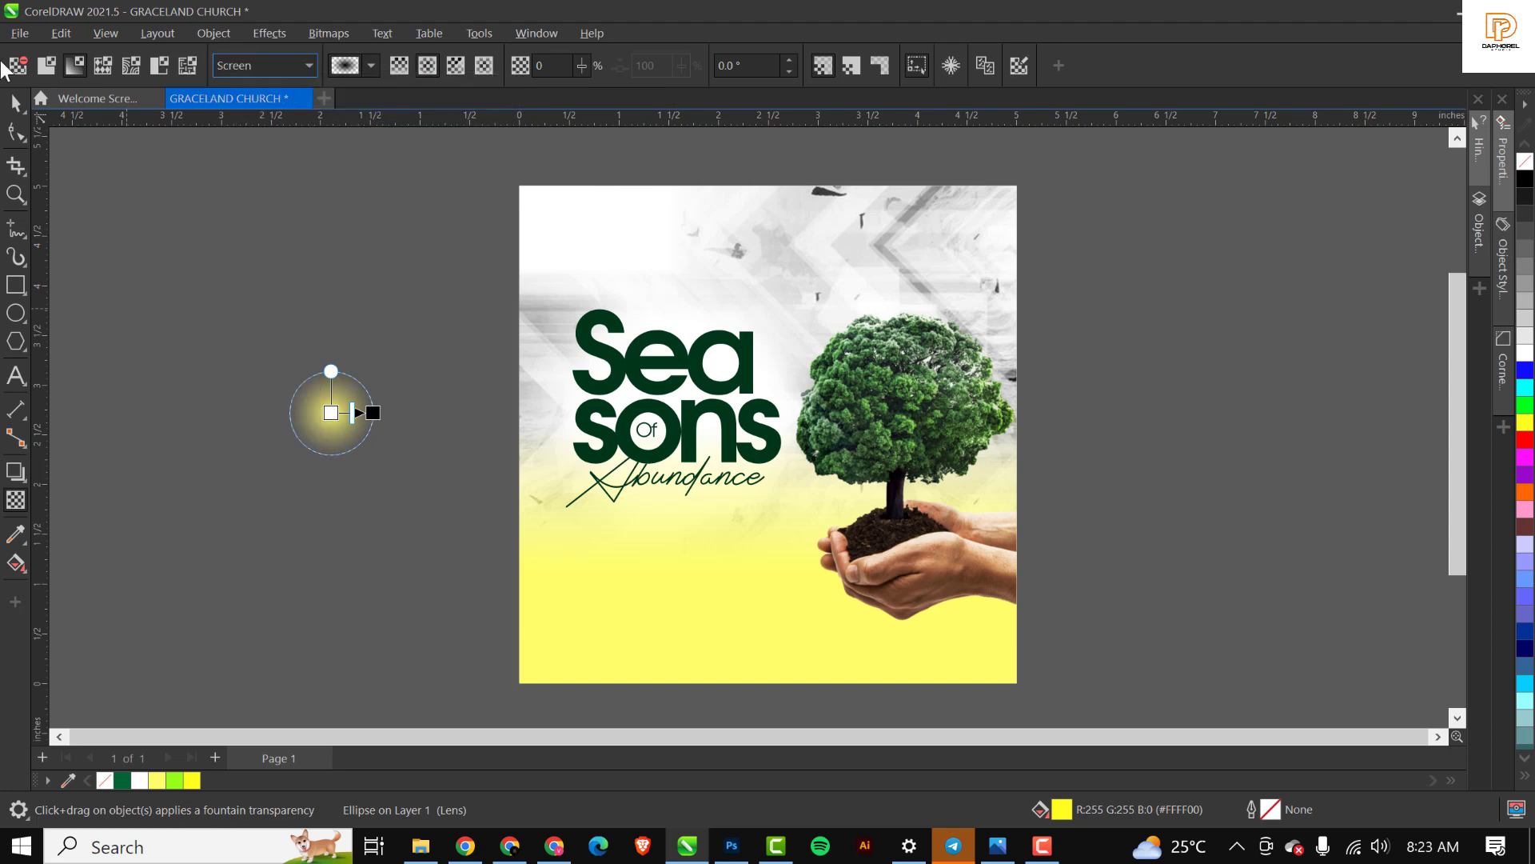
Place the yellow glow over the upper-left edge of the tree's crown and enlarge it to about 2.6 inches across.
{"action": "left_click", "coordinate": [16, 118]}
{"action": "left_click_drag", "start_coordinate": [339, 414], "coordinate": [834, 379]}
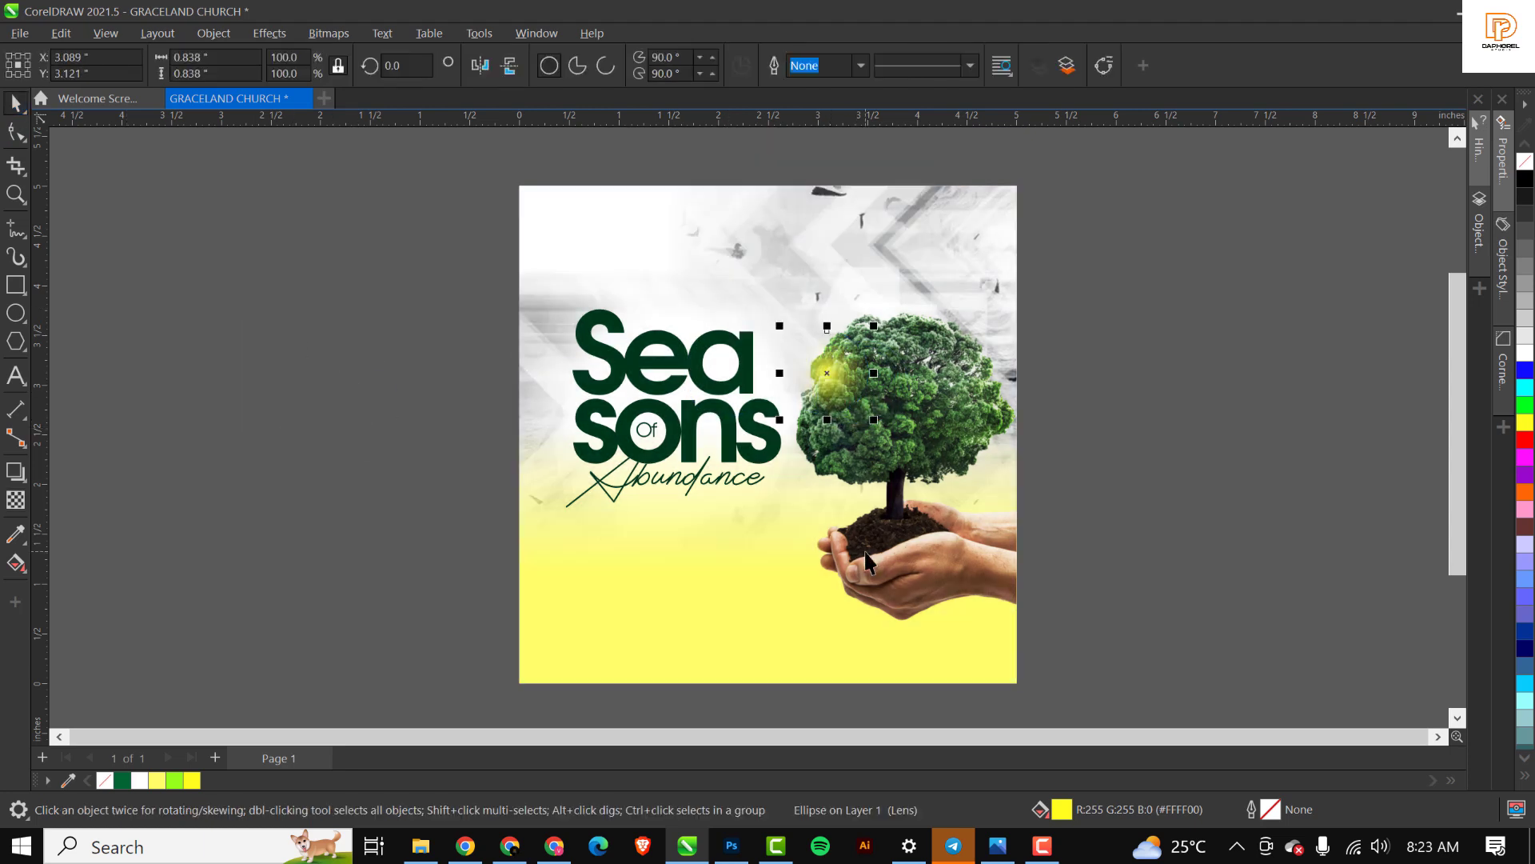
{"action": "left_click_drag", "start_coordinate": [876, 428], "coordinate": [946, 511]}
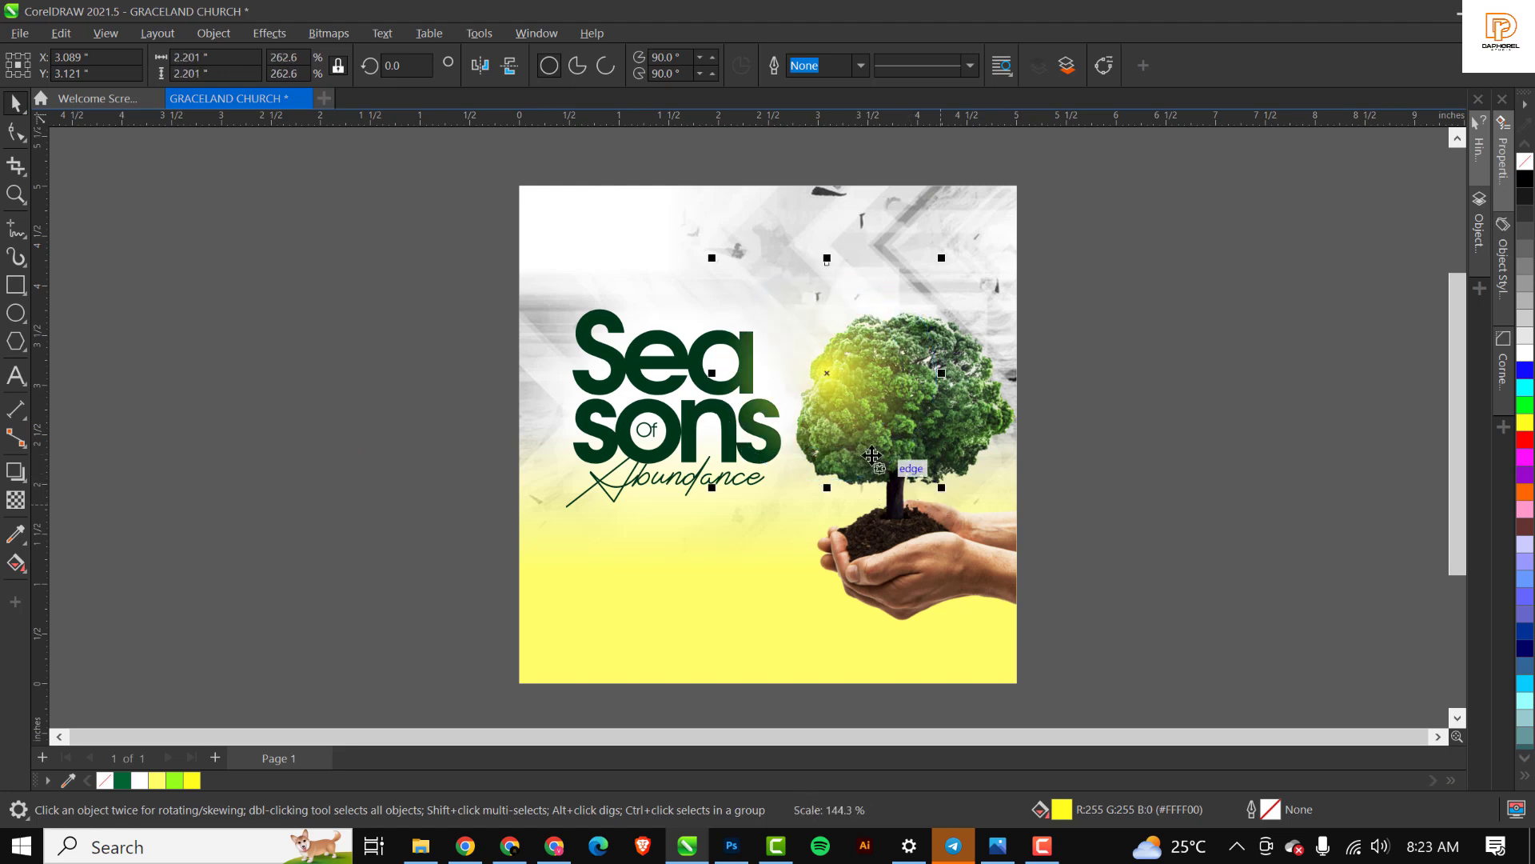
{"action": "left_click_drag", "start_coordinate": [838, 382], "coordinate": [849, 345]}
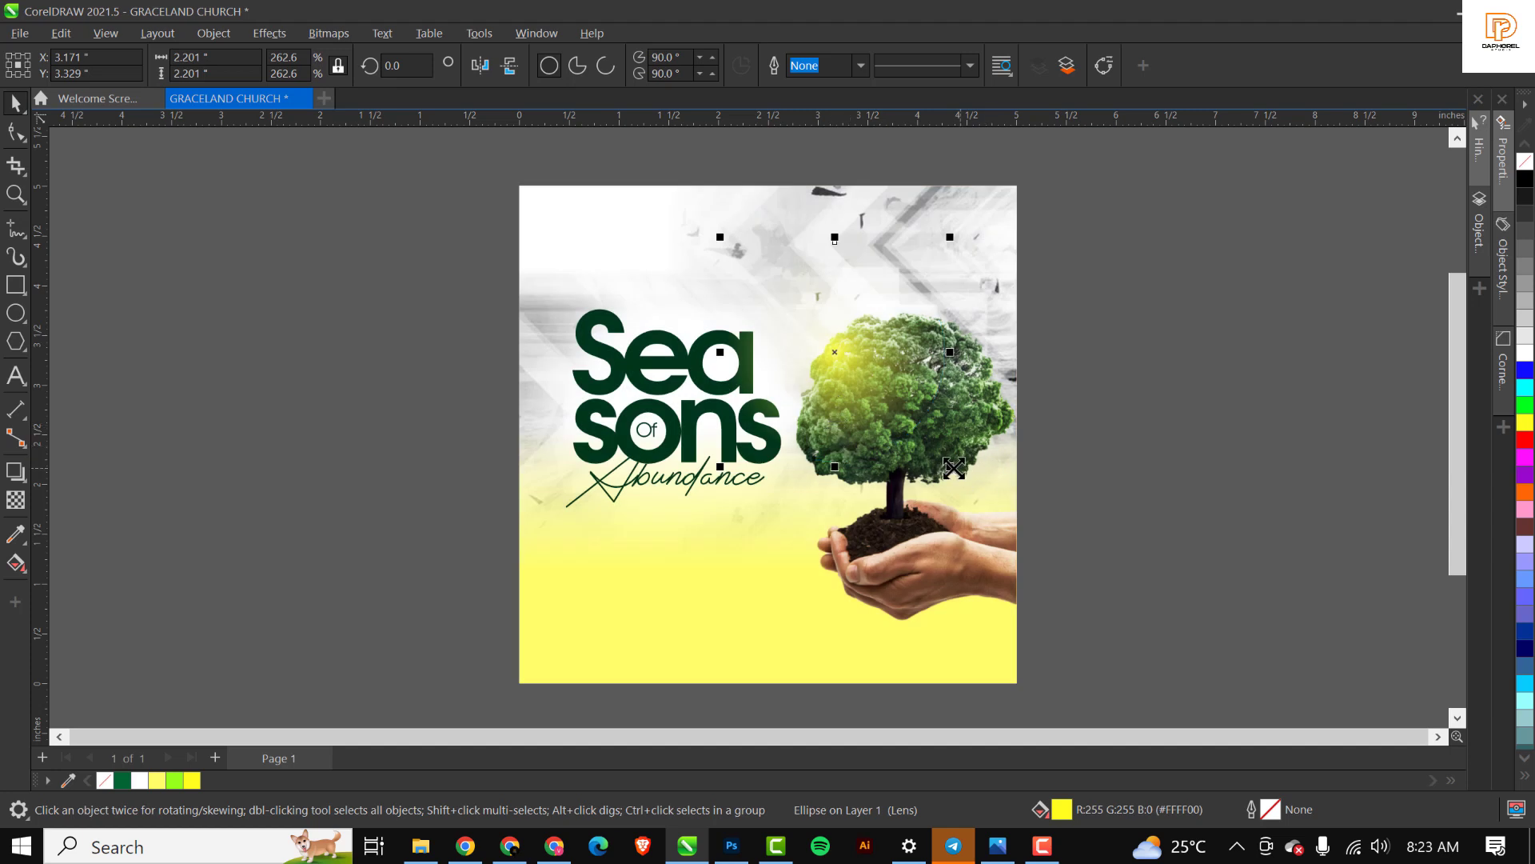
{"action": "left_click_drag", "start_coordinate": [952, 467], "coordinate": [977, 480]}
{"action": "scroll", "coordinate": [863, 354], "scroll_direction": "up", "scroll_amount": 3}
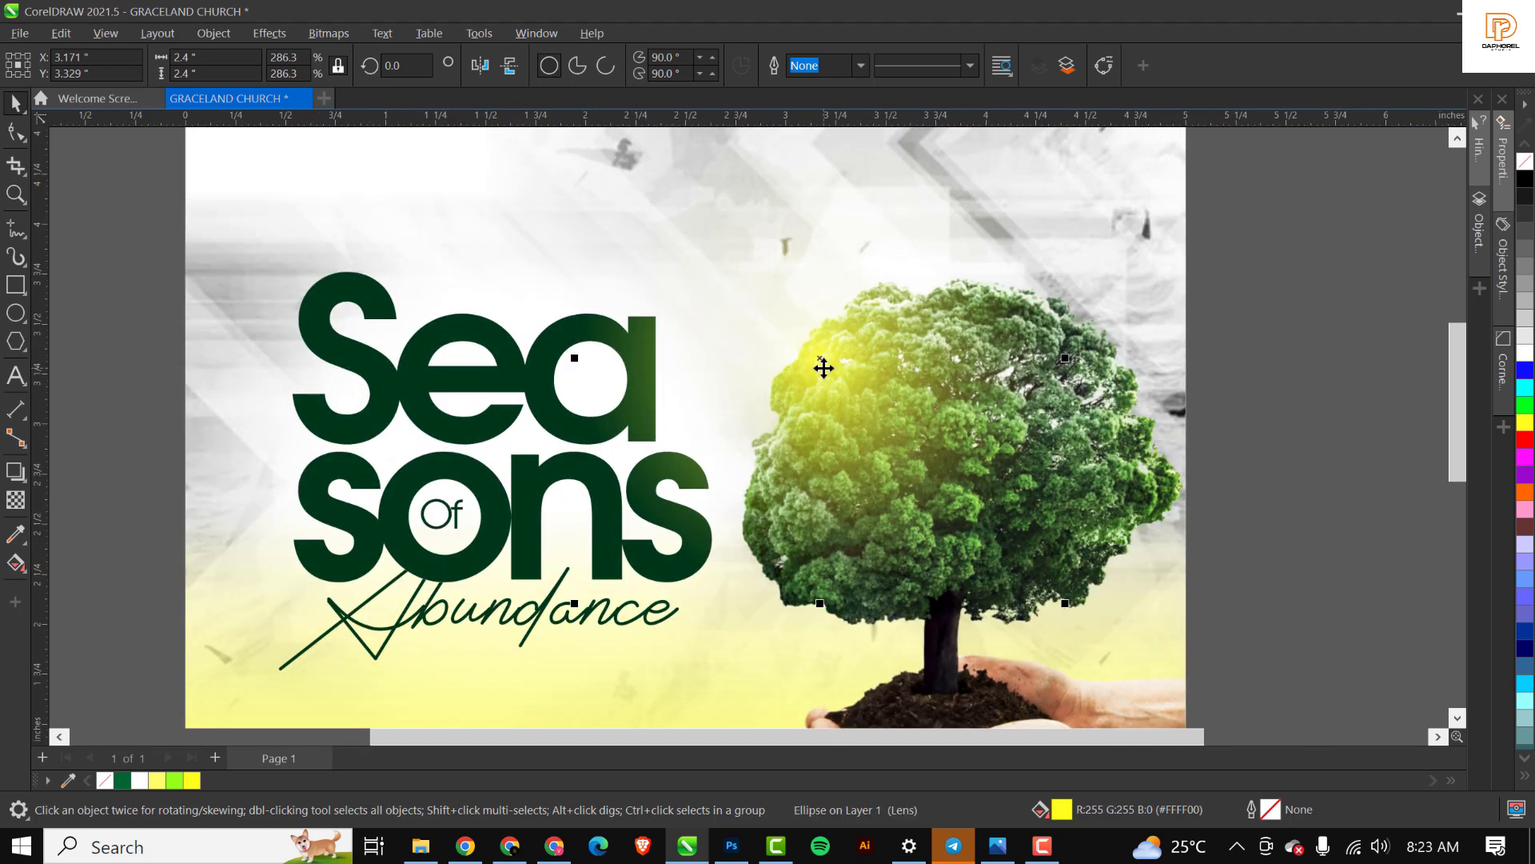
{"action": "scroll", "coordinate": [809, 361], "scroll_direction": "down", "scroll_amount": 3}
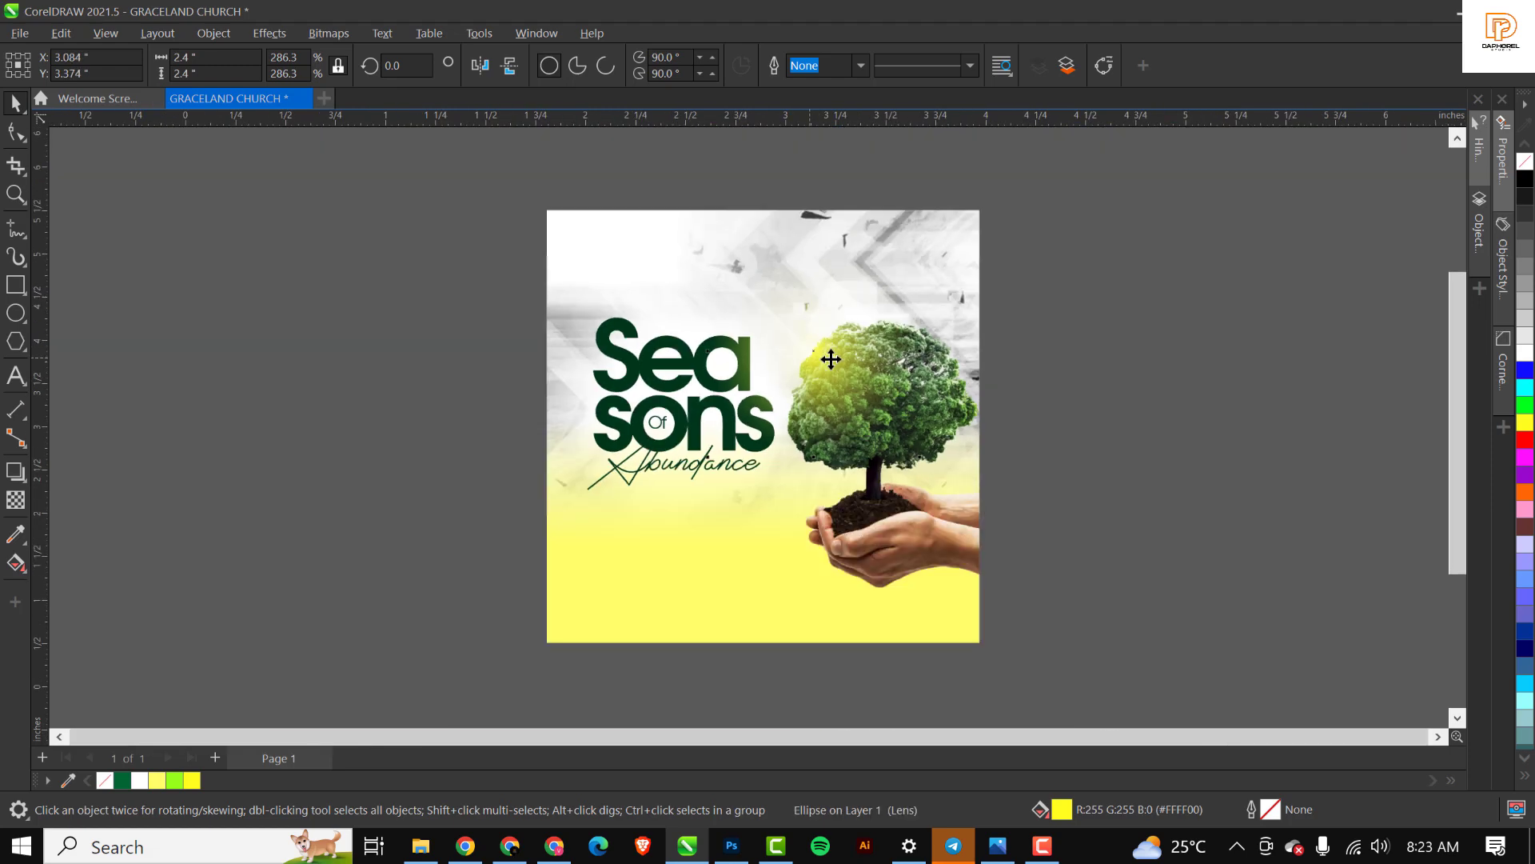
{"action": "left_click_drag", "start_coordinate": [925, 465], "coordinate": [944, 481]}
{"action": "left_click_drag", "start_coordinate": [841, 385], "coordinate": [837, 383]}
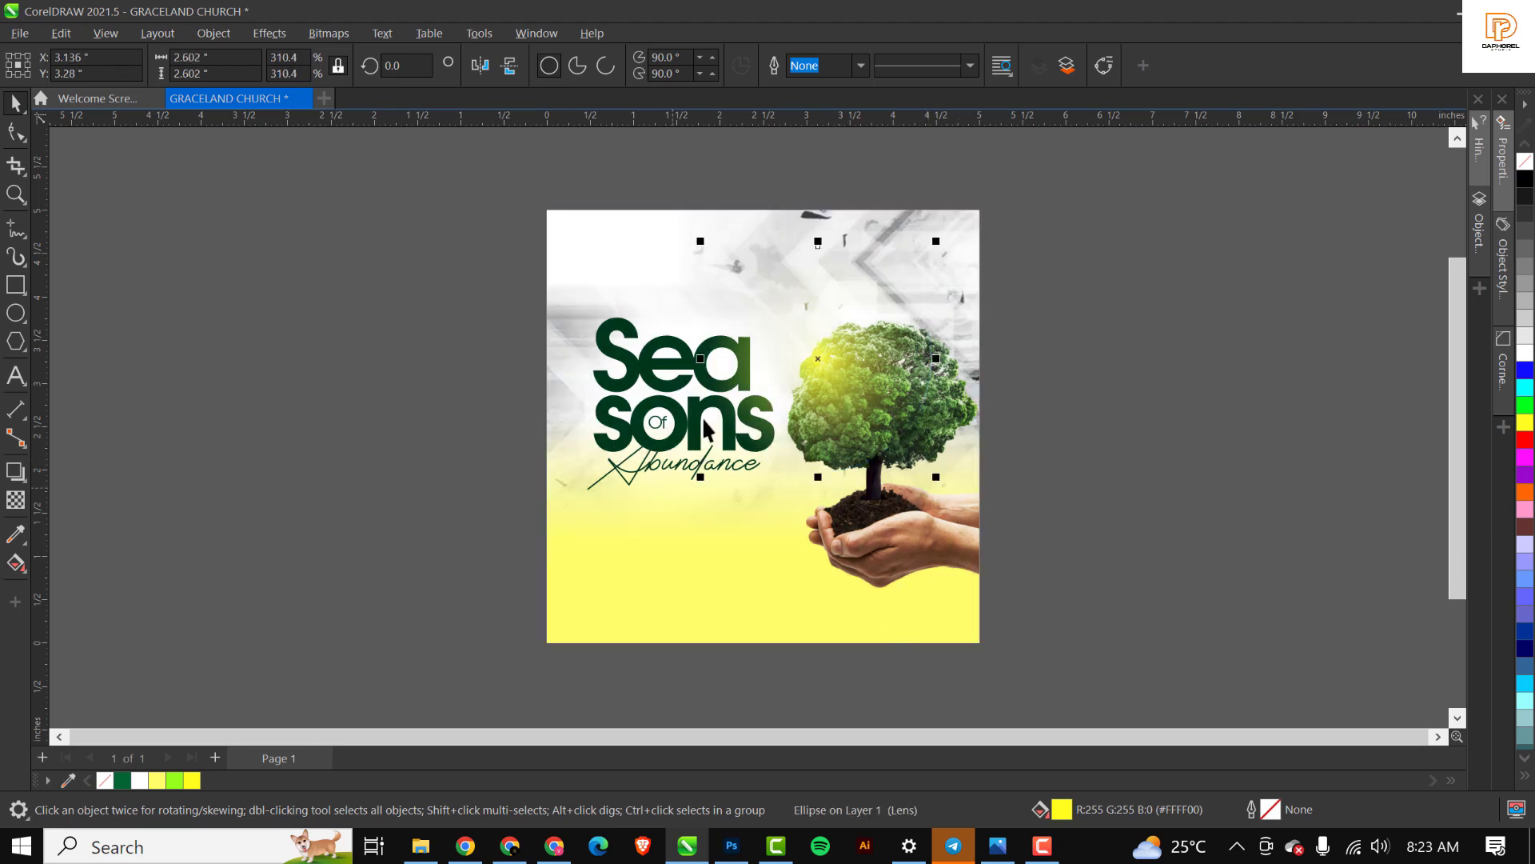
Select all three parts of the "Seasons Of Abundance" title and bring them in front of the yellow glow.
{"action": "left_click", "coordinate": [678, 400]}
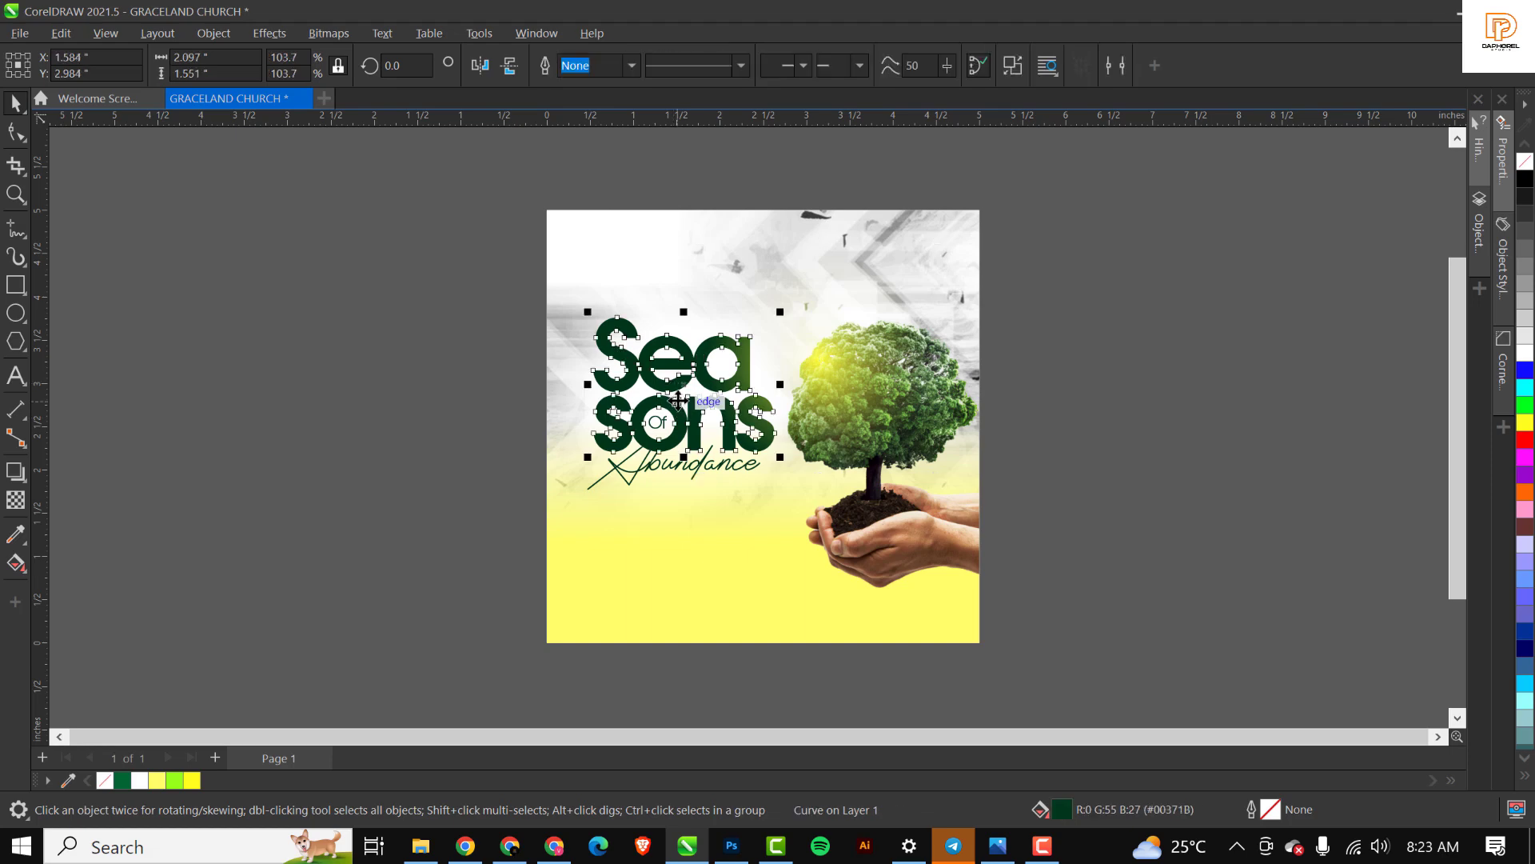
{"action": "left_click_drag", "start_coordinate": [381, 245], "coordinate": [688, 435]}
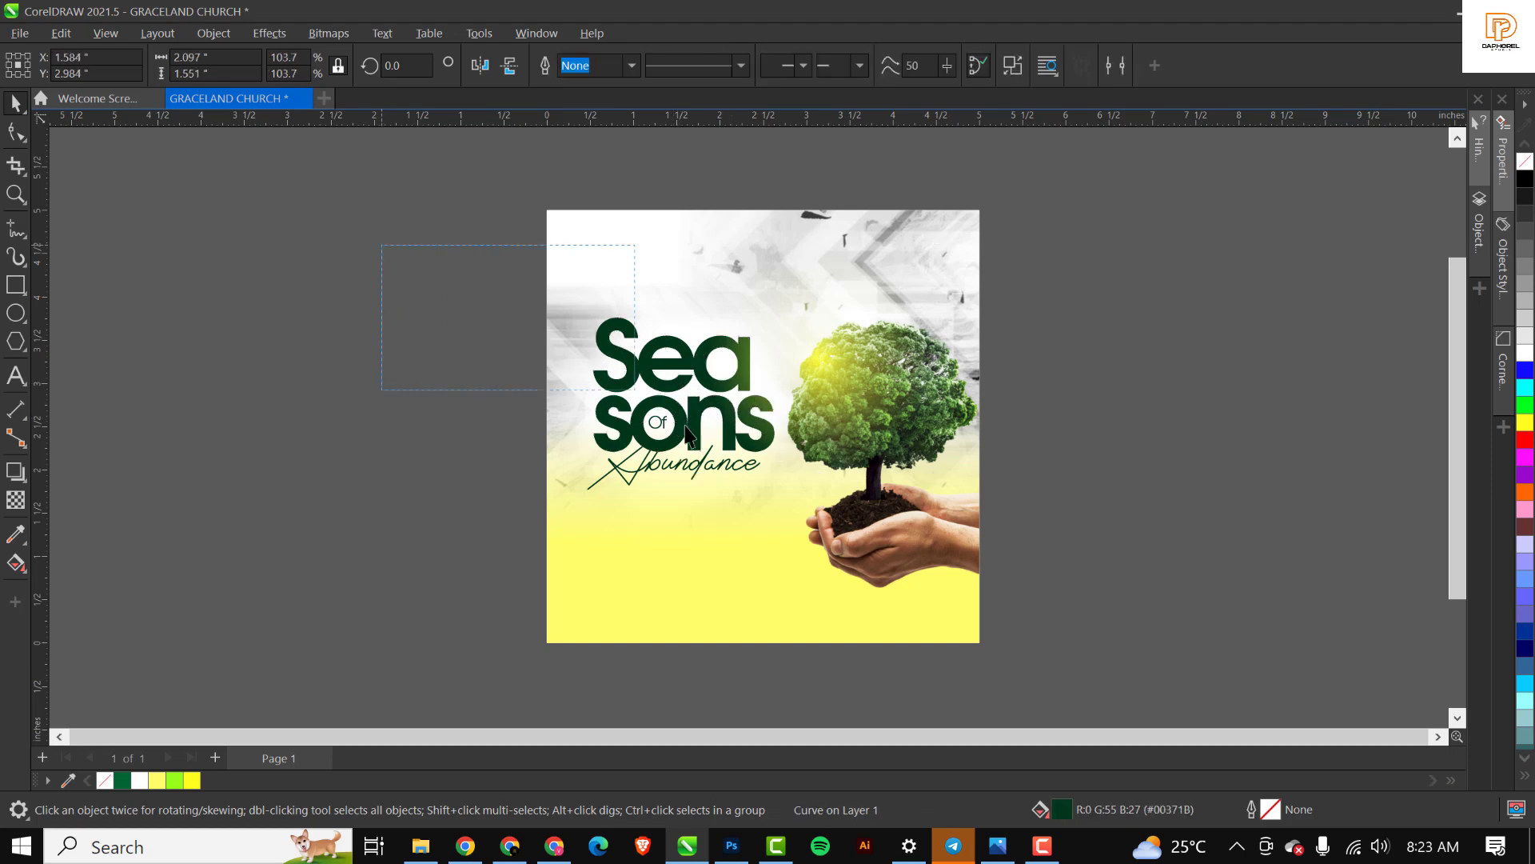
{"action": "left_click_drag", "start_coordinate": [820, 527], "coordinate": [702, 531]}
{"action": "scroll", "coordinate": [714, 387], "scroll_direction": "up", "scroll_amount": 4}
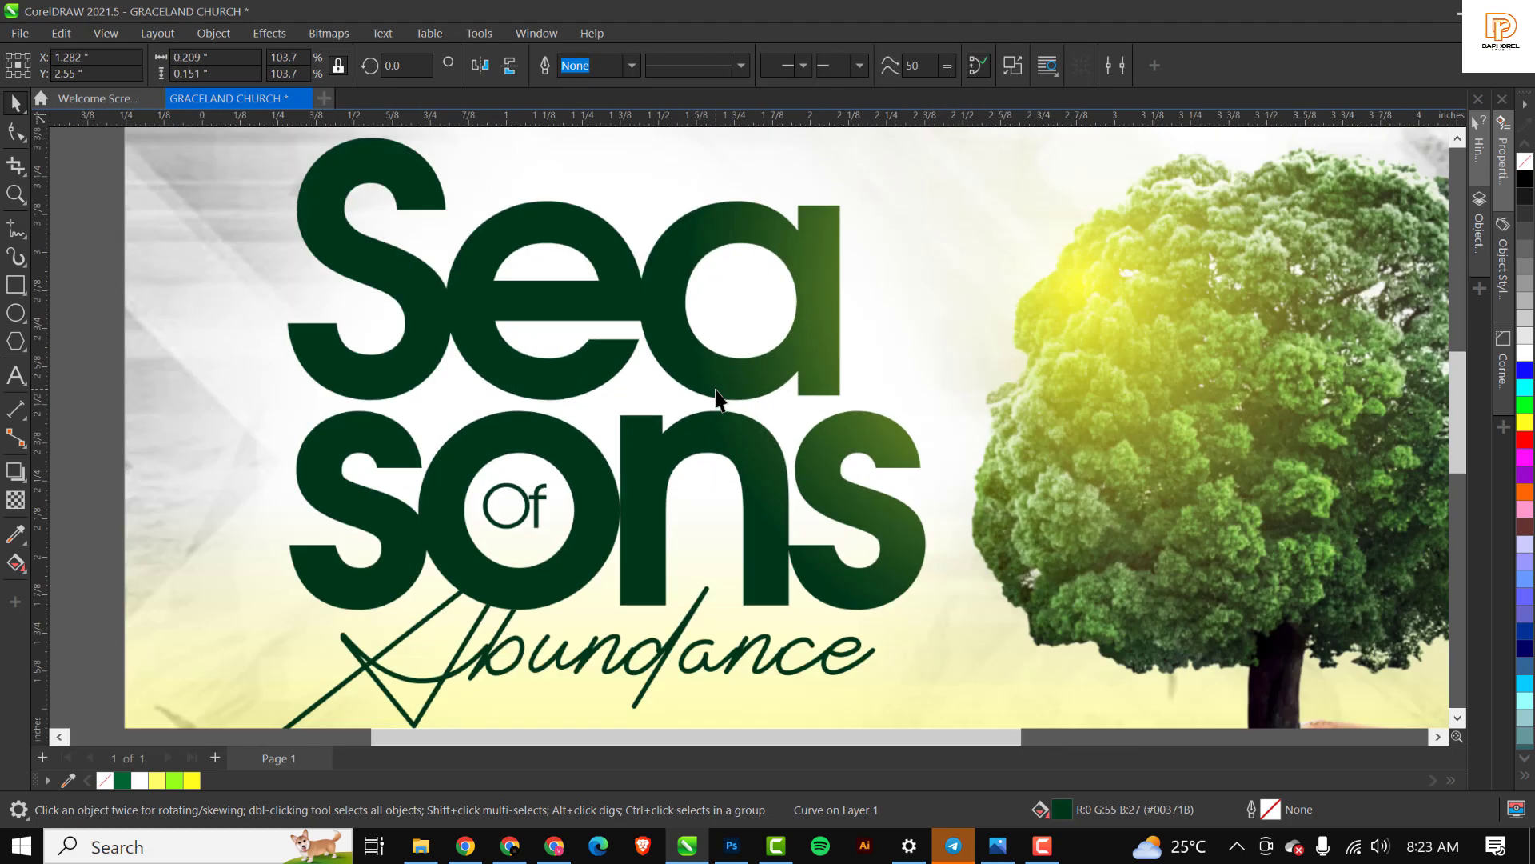
{"action": "scroll", "coordinate": [798, 323], "scroll_direction": "down", "scroll_amount": 4}
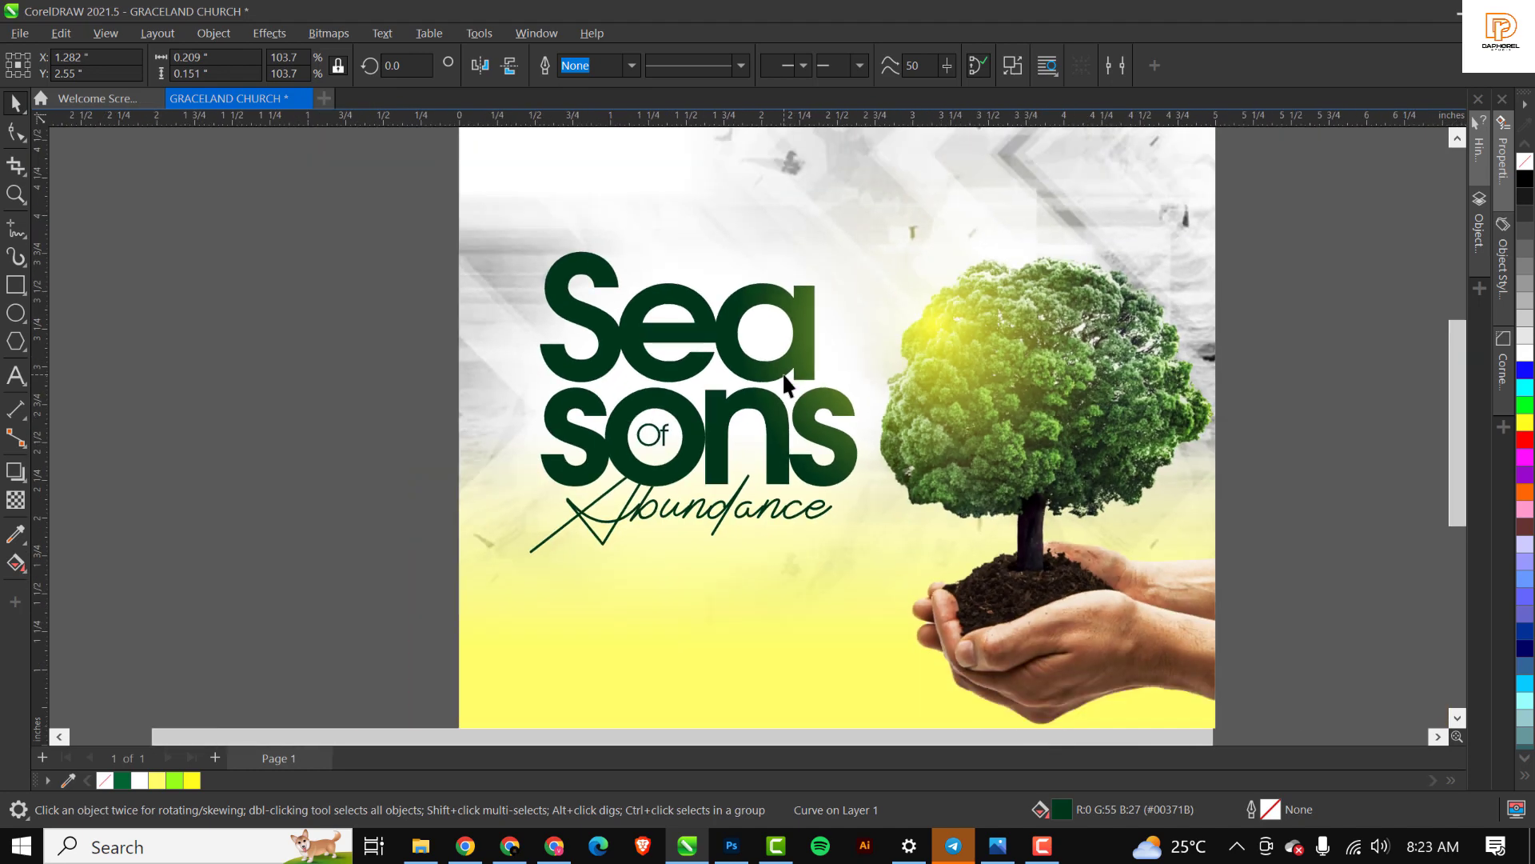
{"action": "left_click_drag", "start_coordinate": [340, 223], "coordinate": [919, 610]}
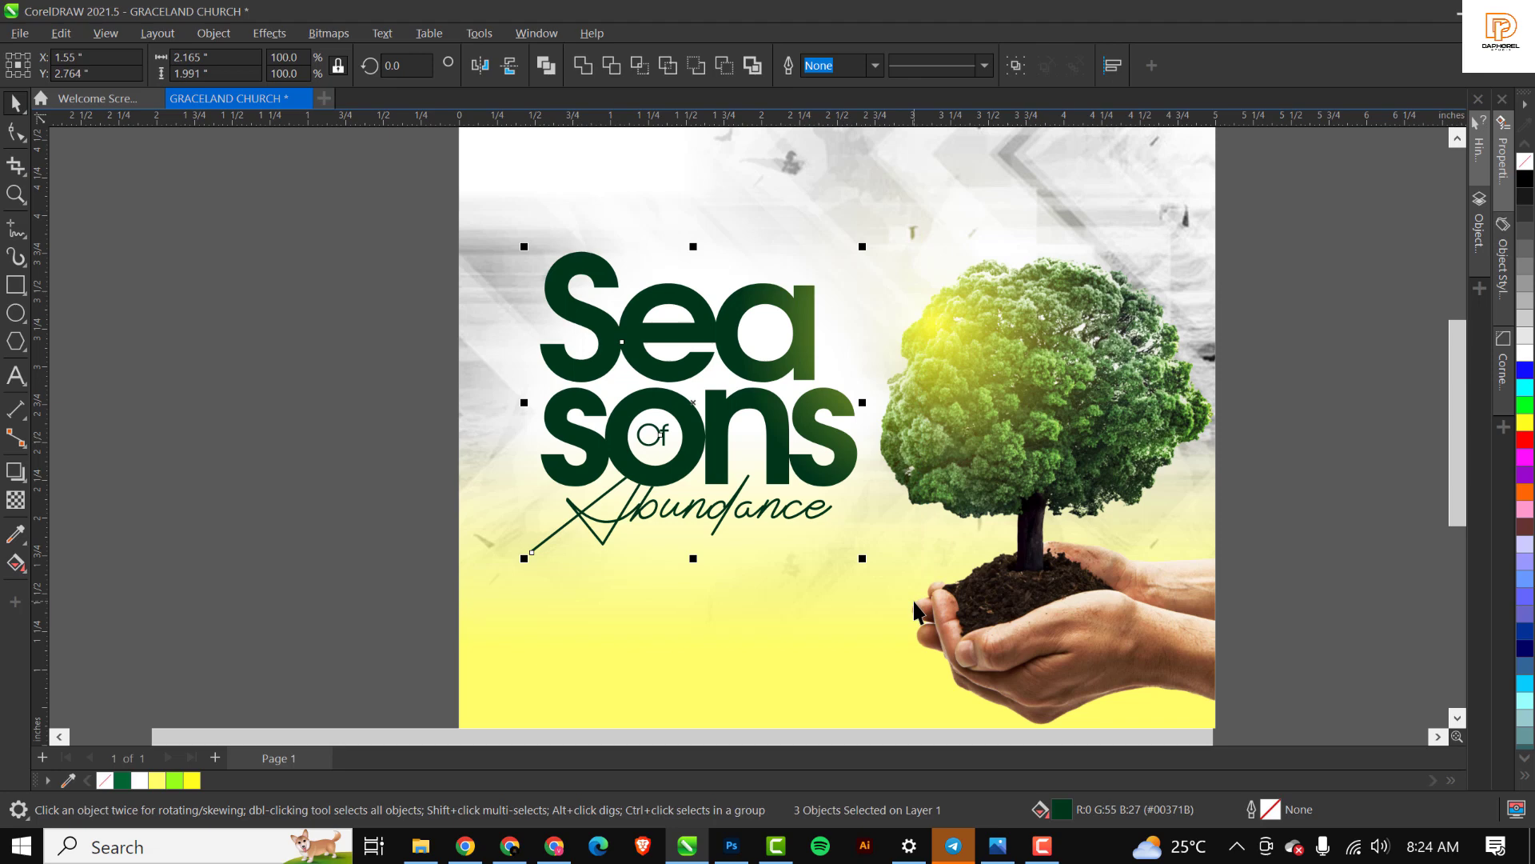
{"action": "scroll", "coordinate": [826, 427], "scroll_direction": "down", "scroll_amount": 2}
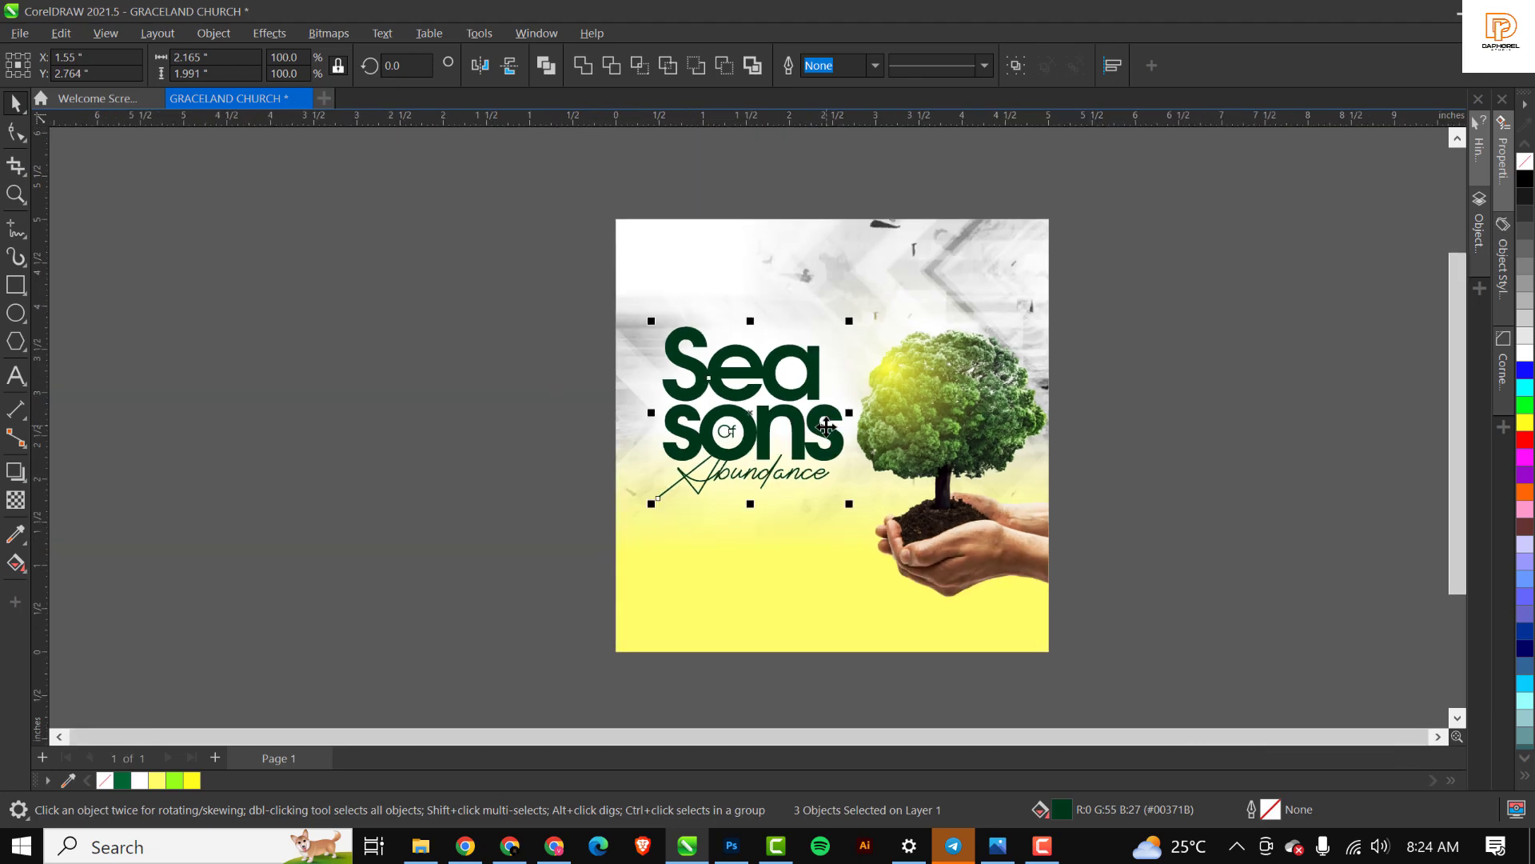
{"action": "left_click", "coordinate": [1147, 385]}
{"action": "key", "text": "shift+F4"}
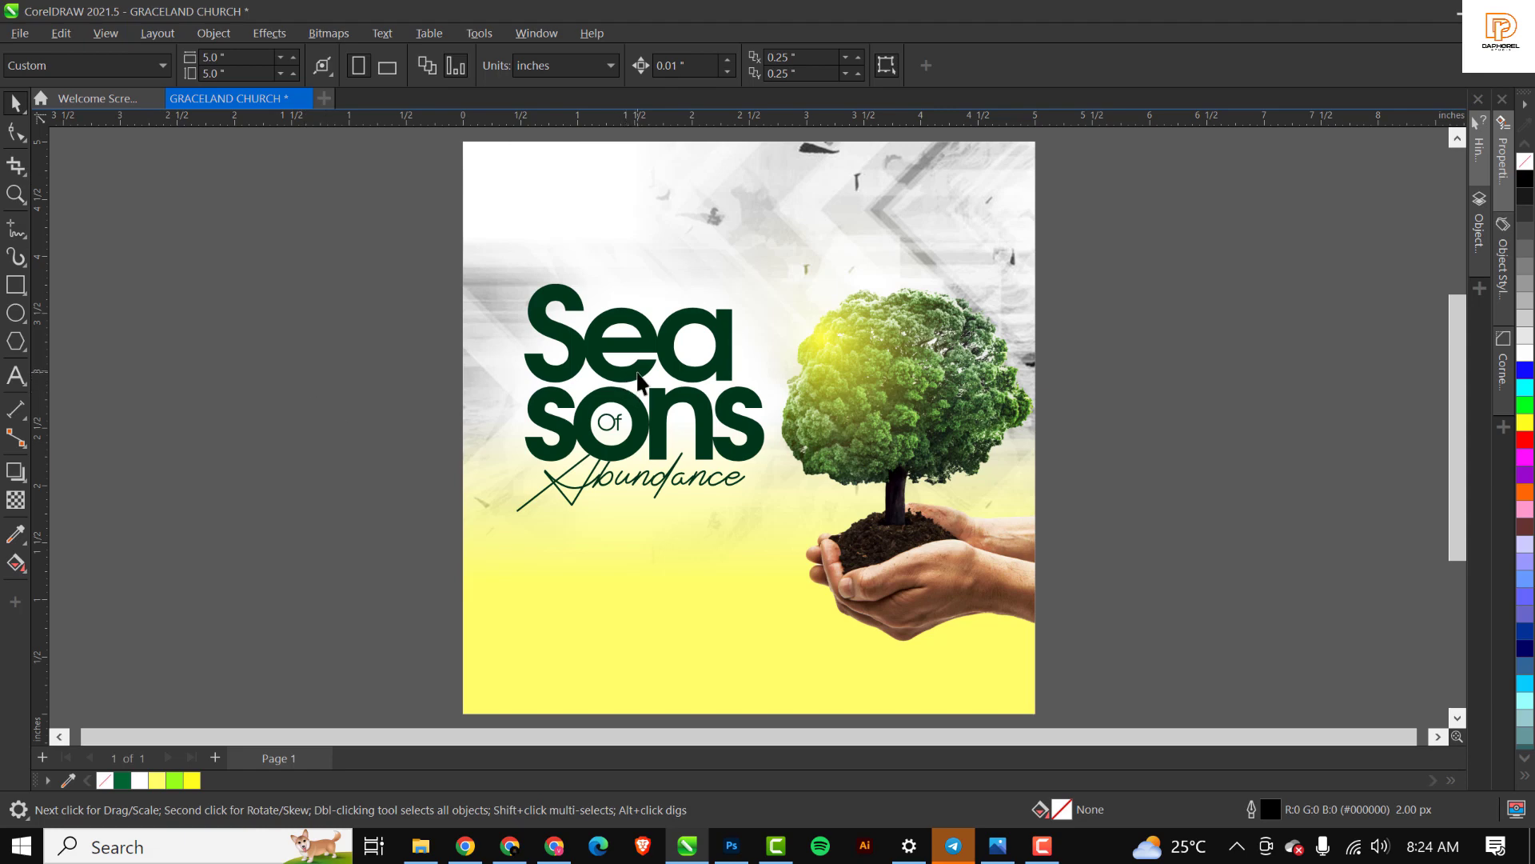
Import the logo image from the RESOURCE FILE folder in File Explorer and place it, about 0.95 inches wide, above the title.
{"action": "left_click", "coordinate": [423, 847]}
{"action": "left_click", "coordinate": [408, 219]}
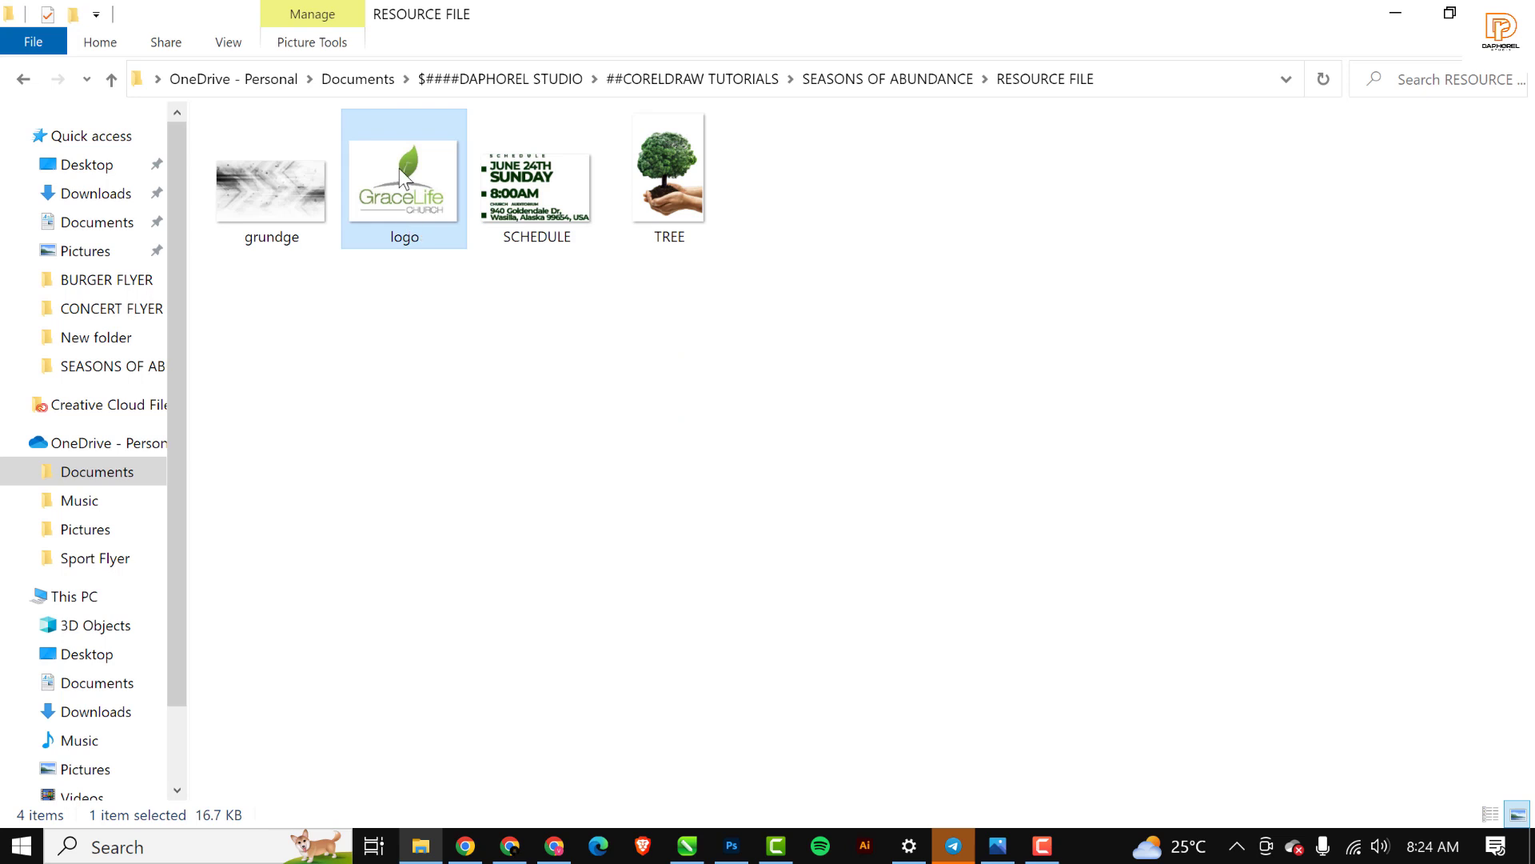
{"action": "left_click_drag", "start_coordinate": [402, 177], "coordinate": [590, 214]}
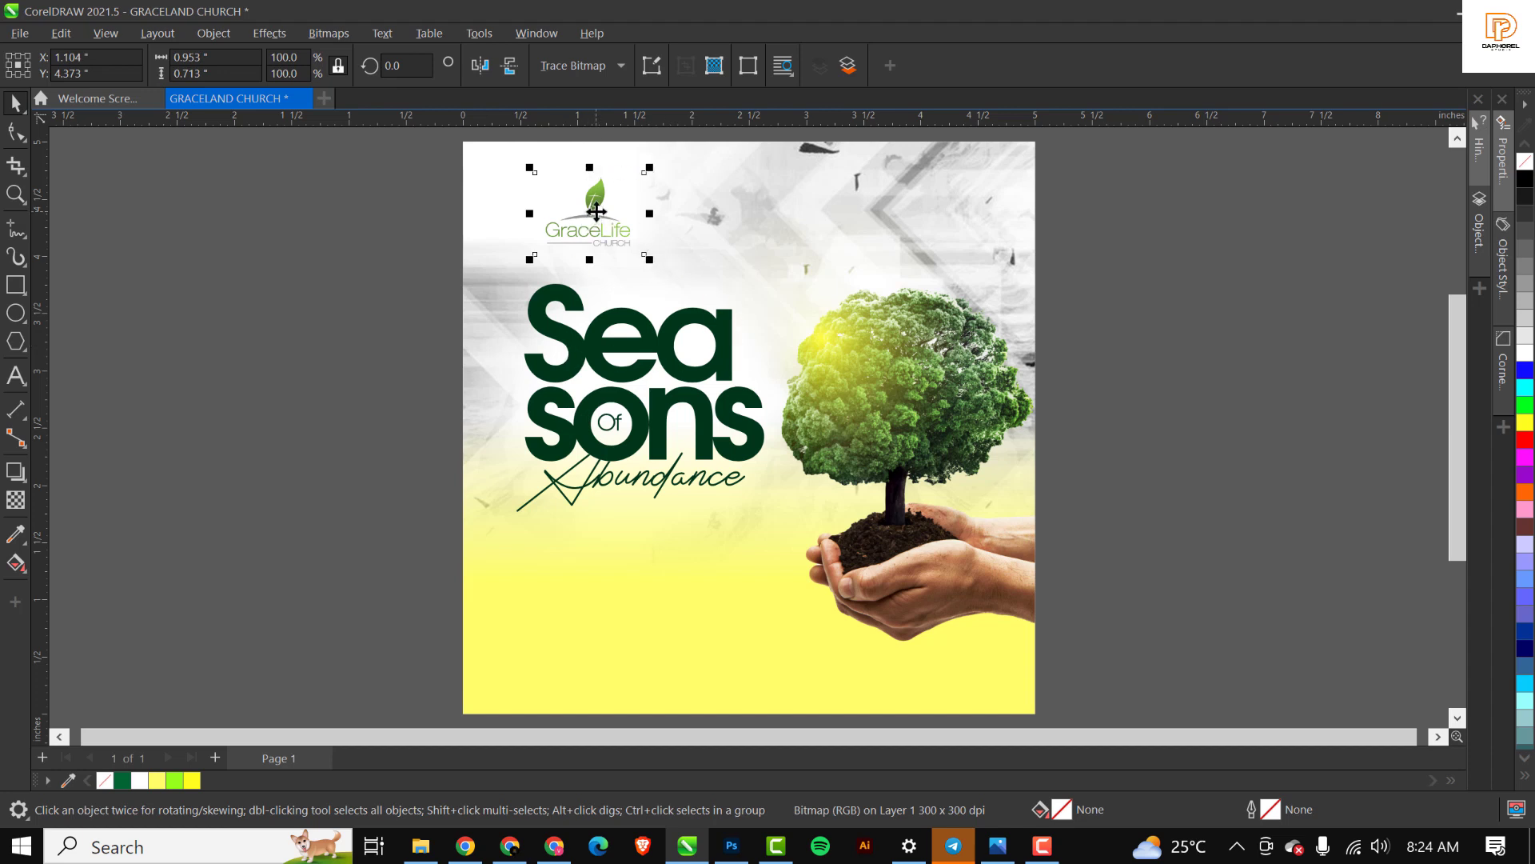
{"action": "scroll", "coordinate": [595, 195], "scroll_direction": "up", "scroll_amount": 3}
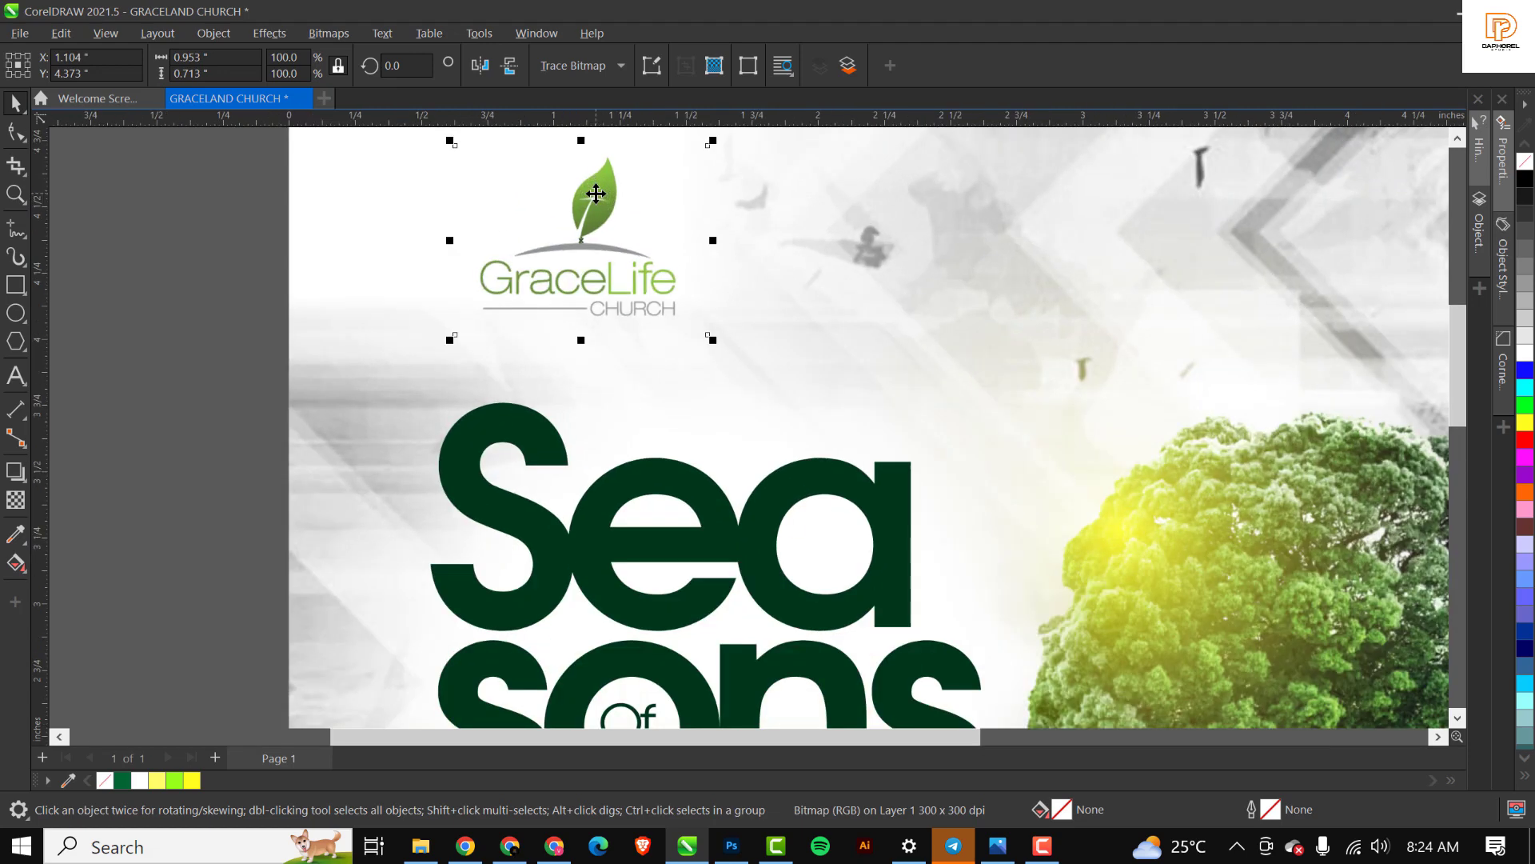
{"action": "scroll", "coordinate": [595, 194], "scroll_direction": "down", "scroll_amount": 2}
{"action": "scroll", "coordinate": [596, 195], "scroll_direction": "up", "scroll_amount": 1}
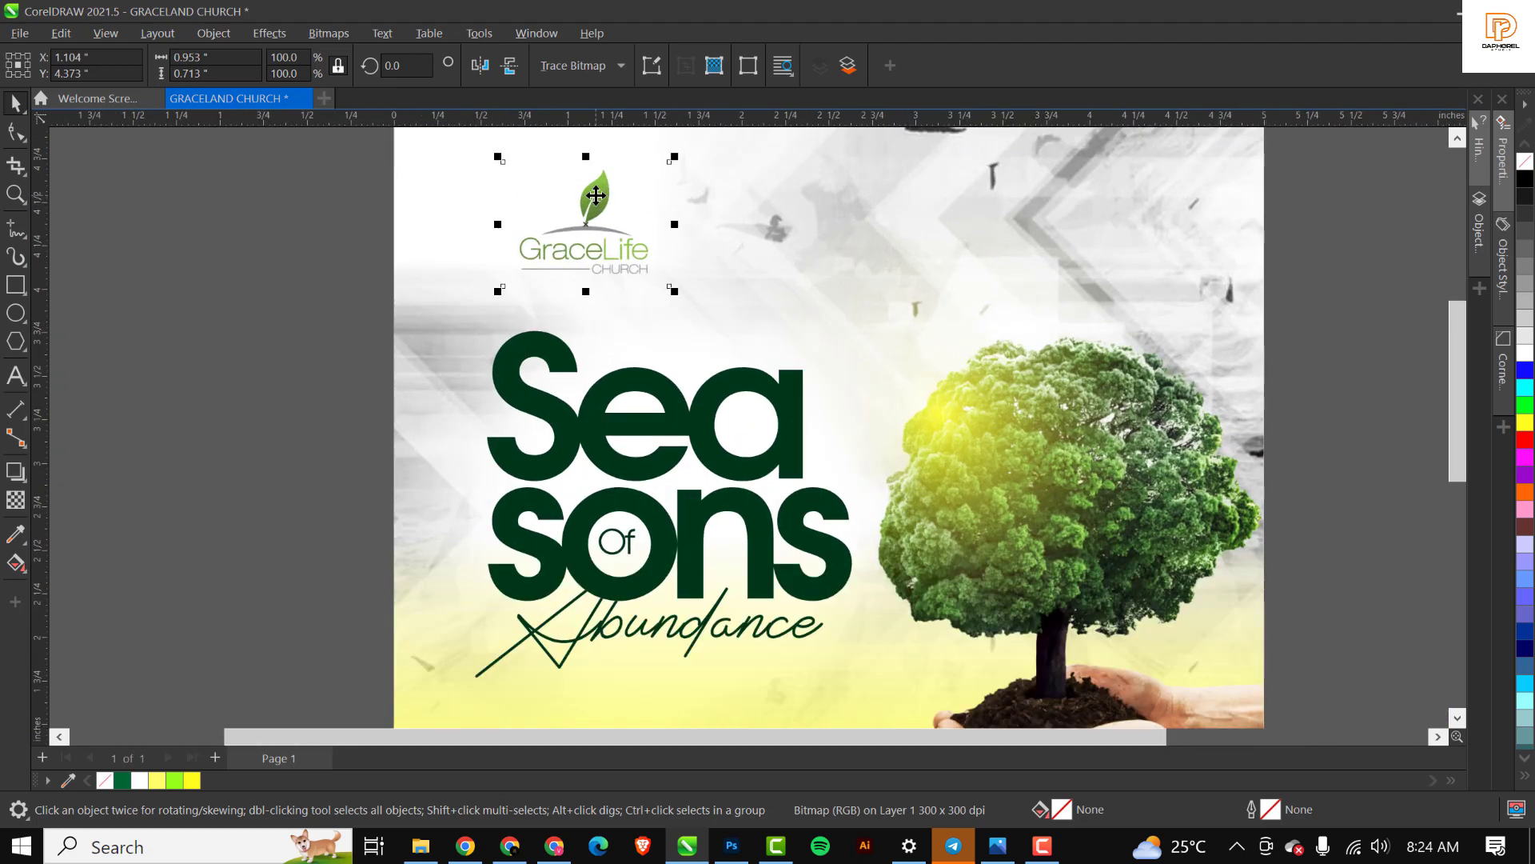
{"action": "scroll", "coordinate": [596, 195], "scroll_direction": "down", "scroll_amount": 3}
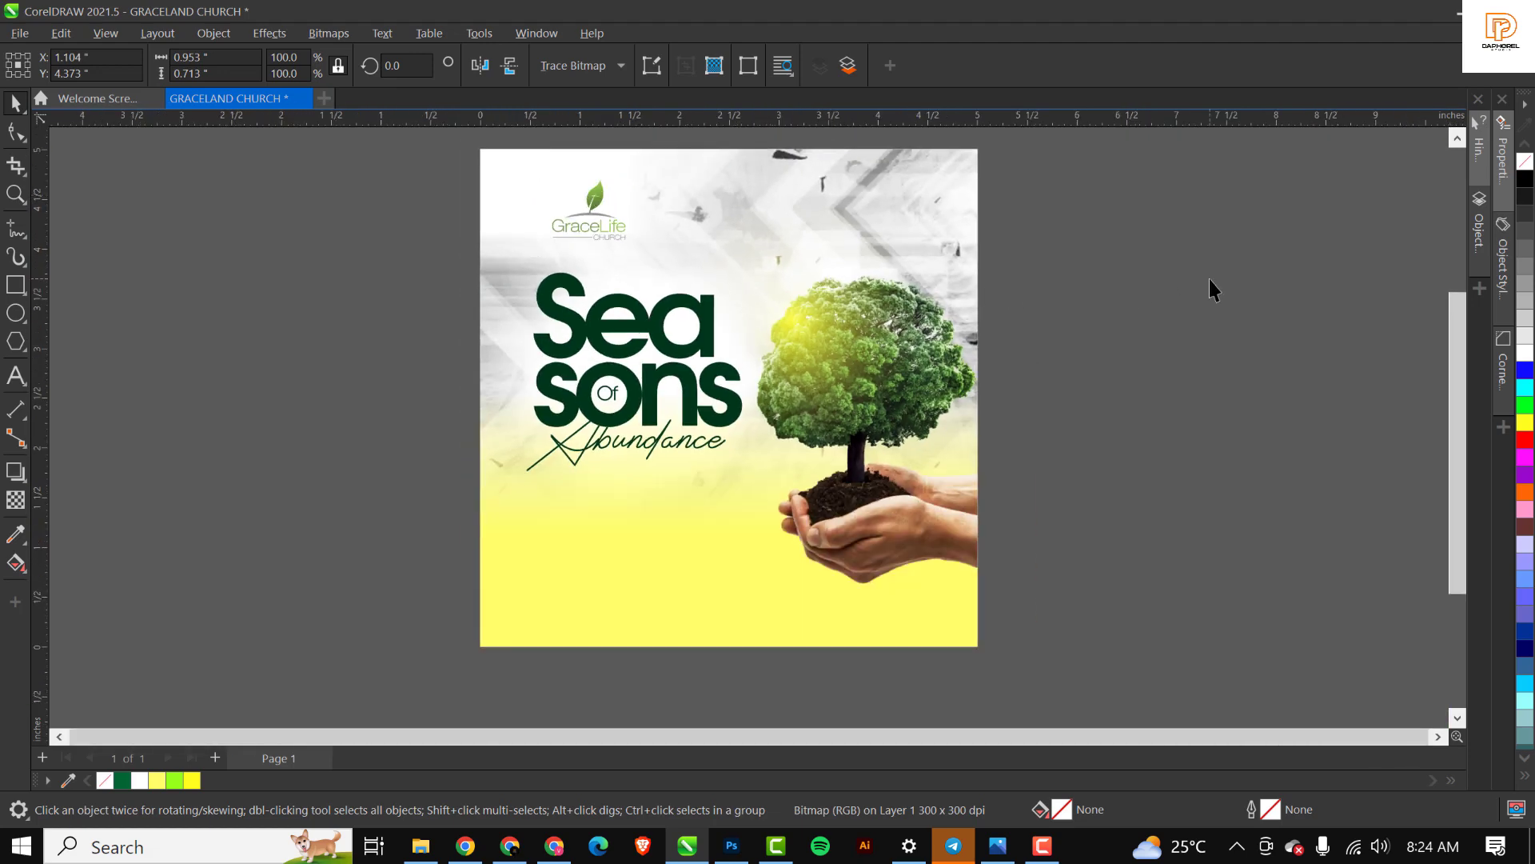
{"action": "left_click", "coordinate": [1210, 289]}
{"action": "scroll", "coordinate": [510, 283], "scroll_direction": "up", "scroll_amount": 1}
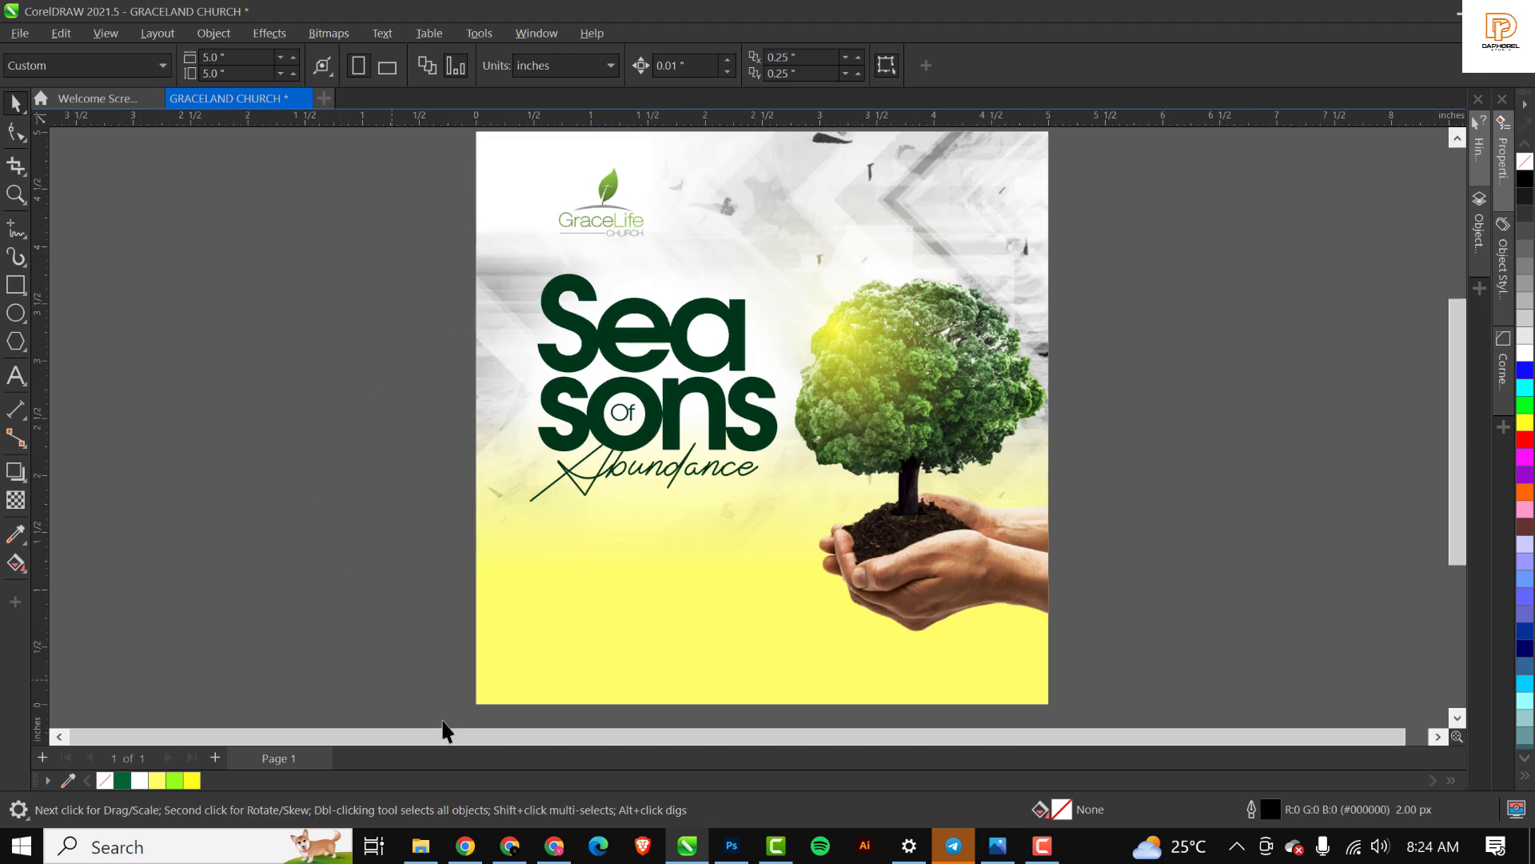
Import the SCHEDULE image from the same File Explorer folder and place it, about 1.81 inches wide, just below "Abundance".
{"action": "left_click", "coordinate": [420, 845]}
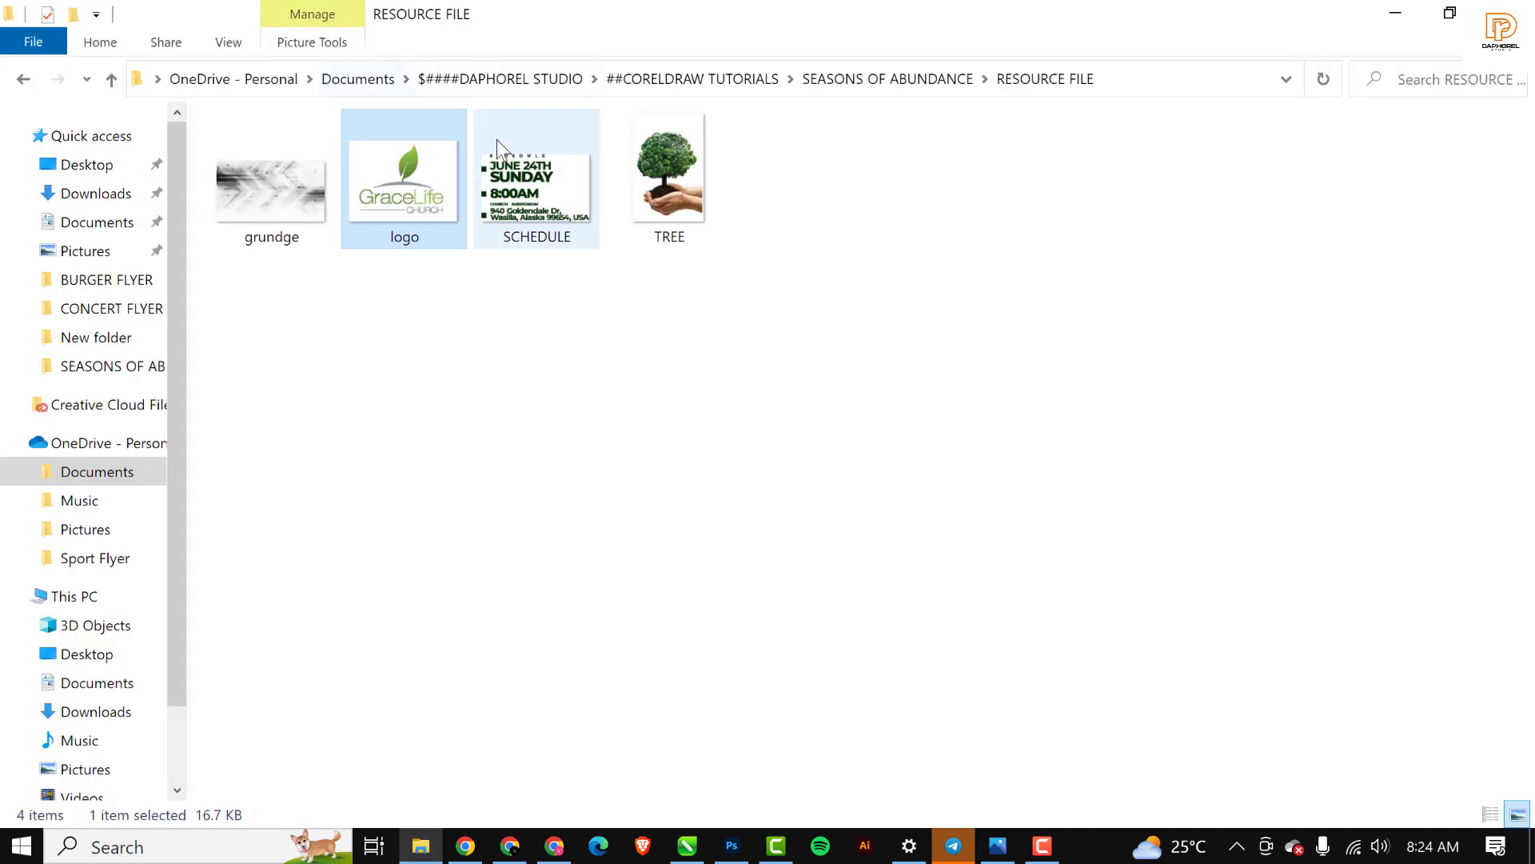
{"action": "left_click", "coordinate": [528, 200]}
{"action": "left_click_drag", "start_coordinate": [527, 181], "coordinate": [631, 561]}
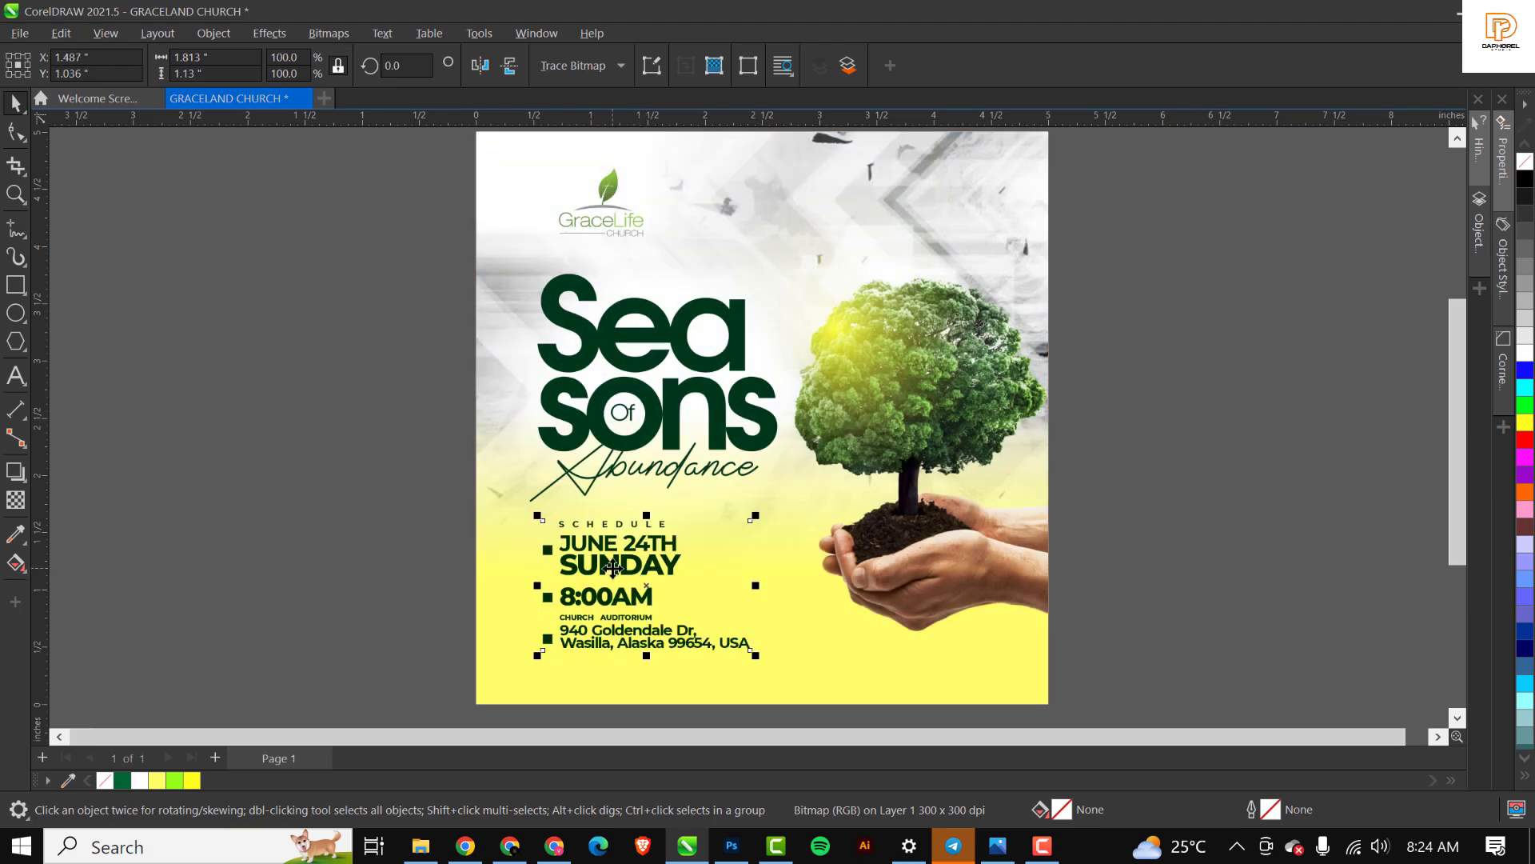
{"action": "left_click_drag", "start_coordinate": [613, 568], "coordinate": [609, 550]}
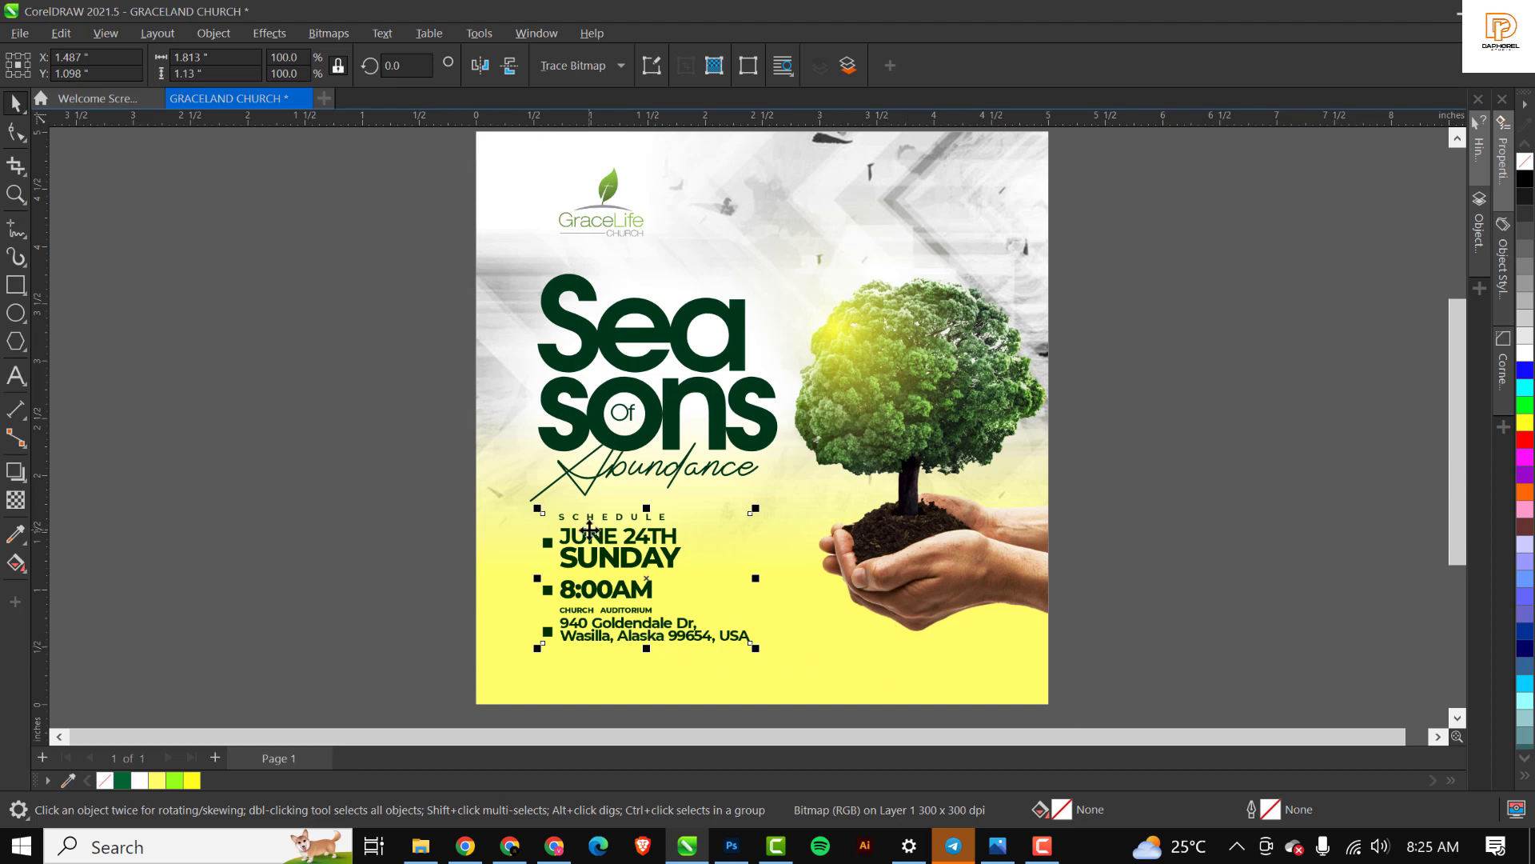
{"action": "left_click", "coordinate": [1377, 294]}
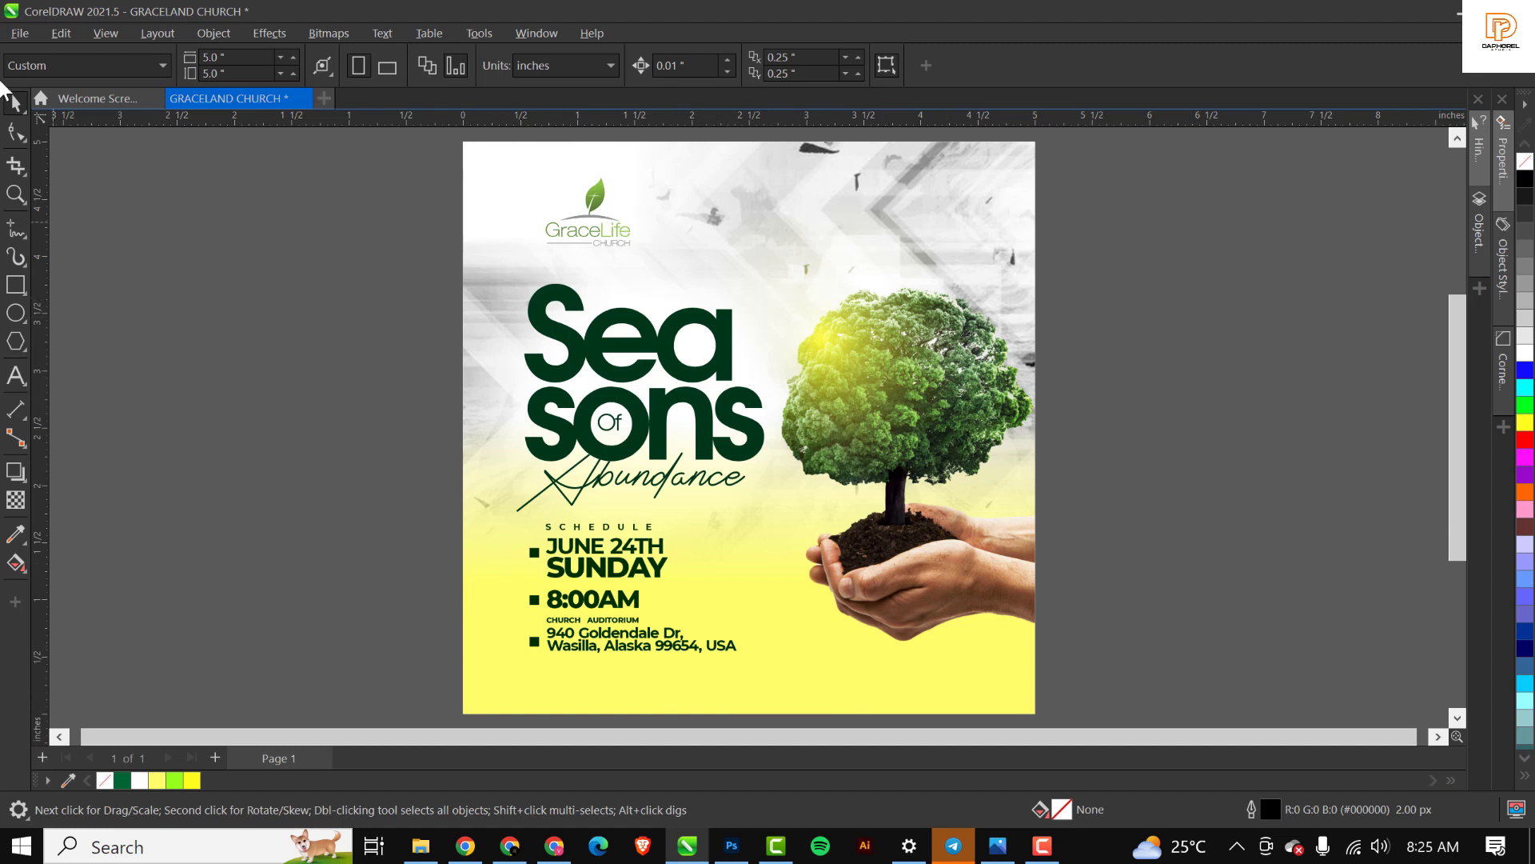
Draw a rectangle along the page's bottom edge, spanning the full 5-inch width and about 0.32 inches high.
{"action": "left_click", "coordinate": [17, 286]}
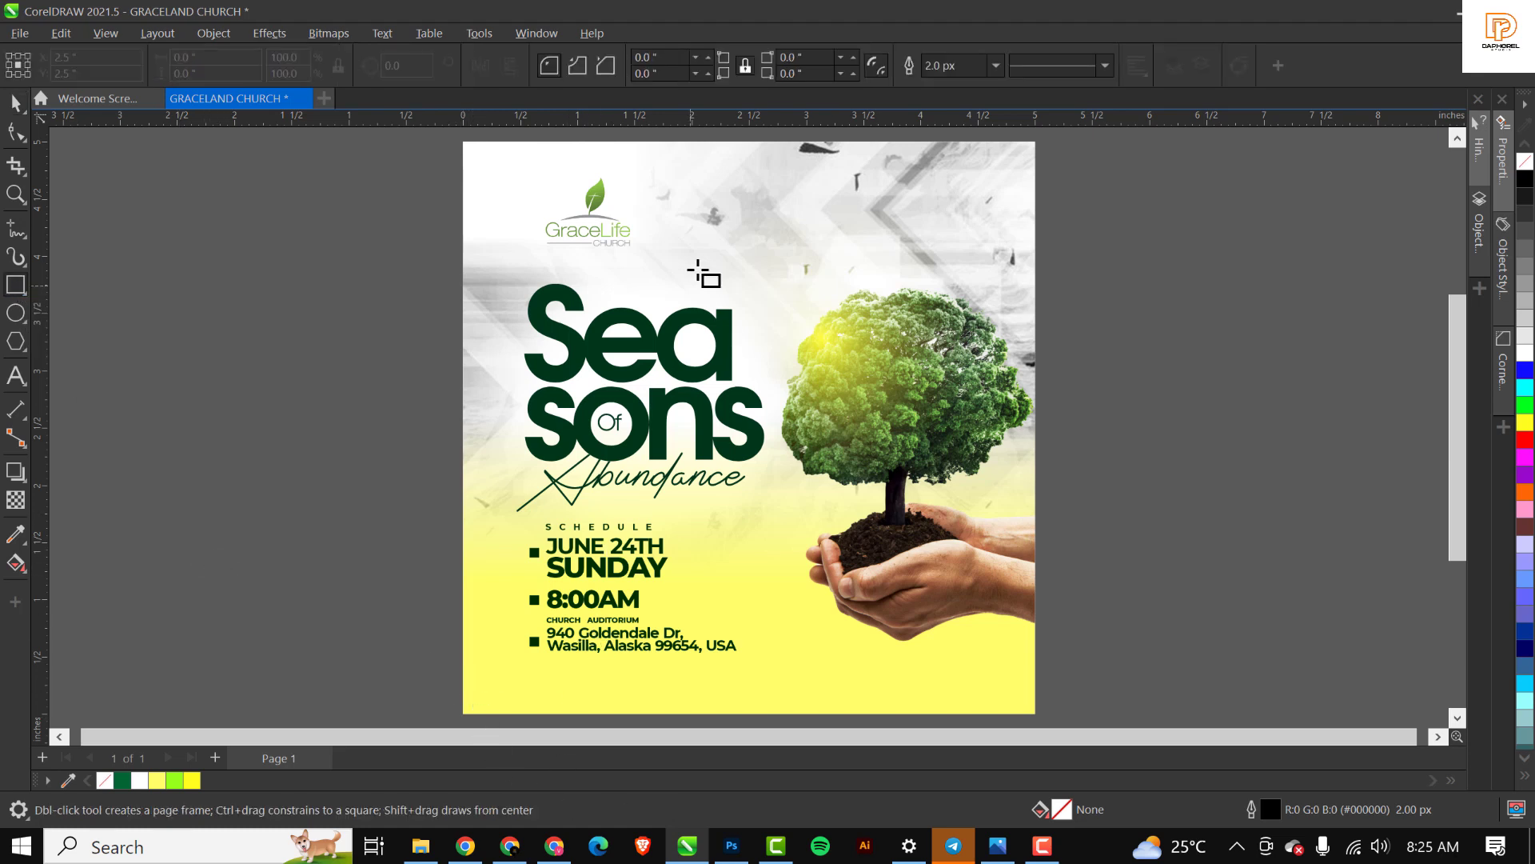
{"action": "scroll", "coordinate": [592, 596], "scroll_direction": "up", "scroll_amount": 3}
{"action": "scroll", "coordinate": [588, 593], "scroll_direction": "up", "scroll_amount": 1}
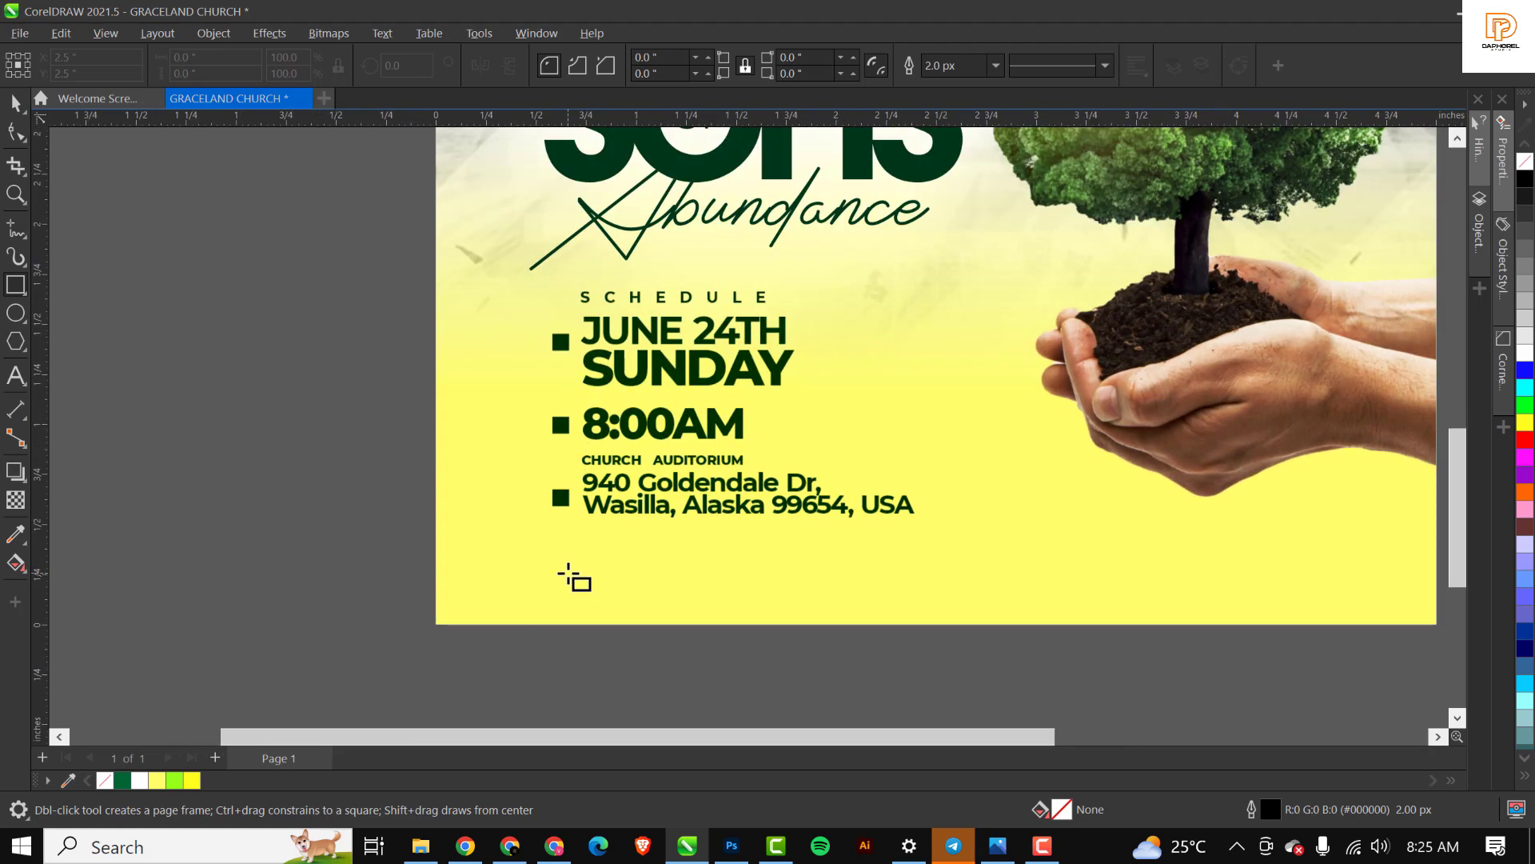
{"action": "left_click_drag", "start_coordinate": [1014, 737], "coordinate": [1035, 728]}
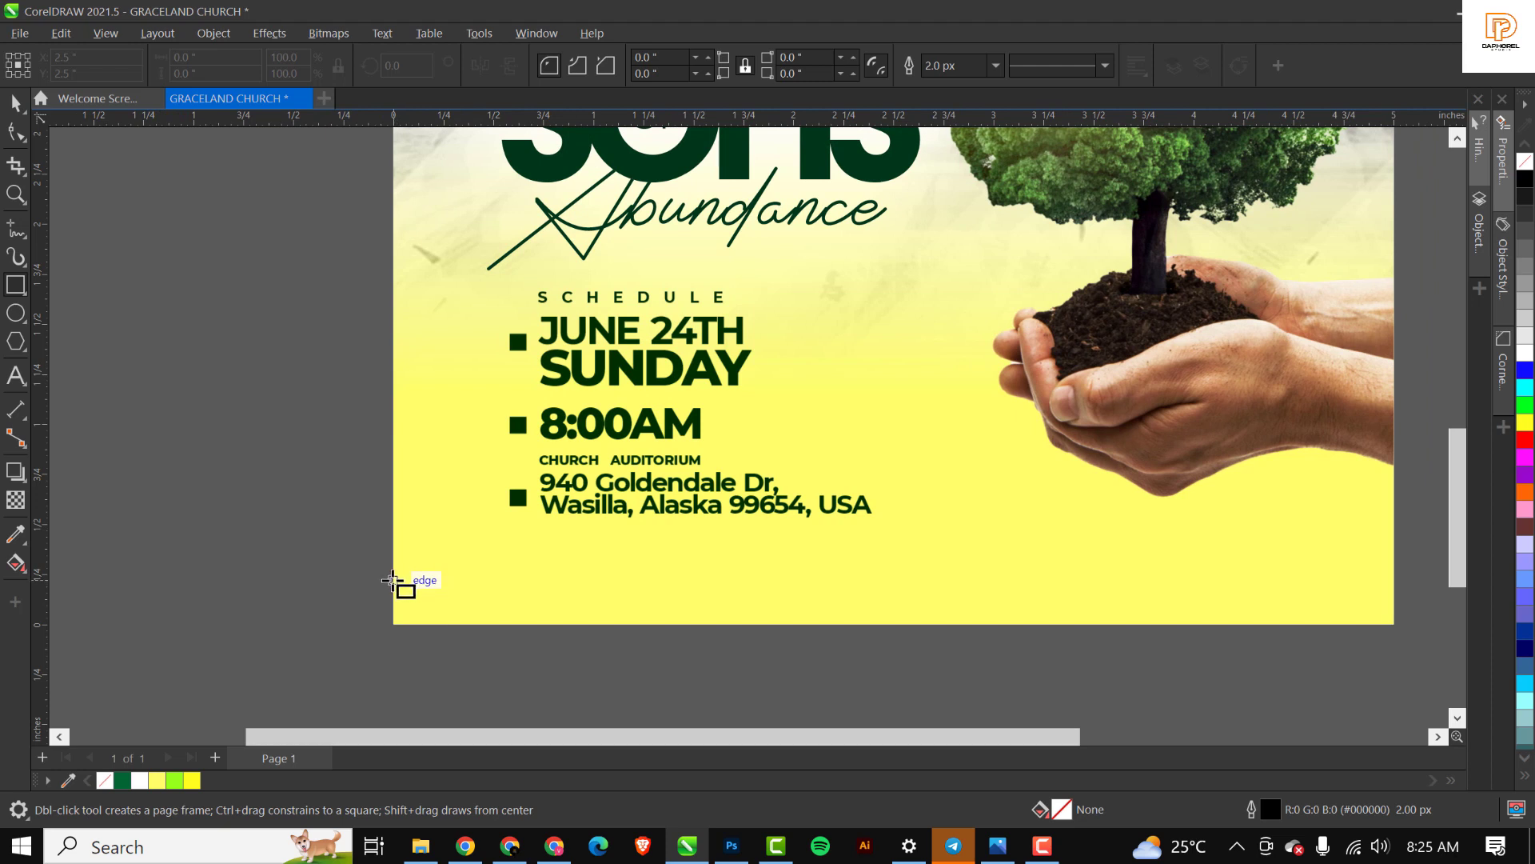
{"action": "left_click_drag", "start_coordinate": [398, 581], "coordinate": [1395, 625]}
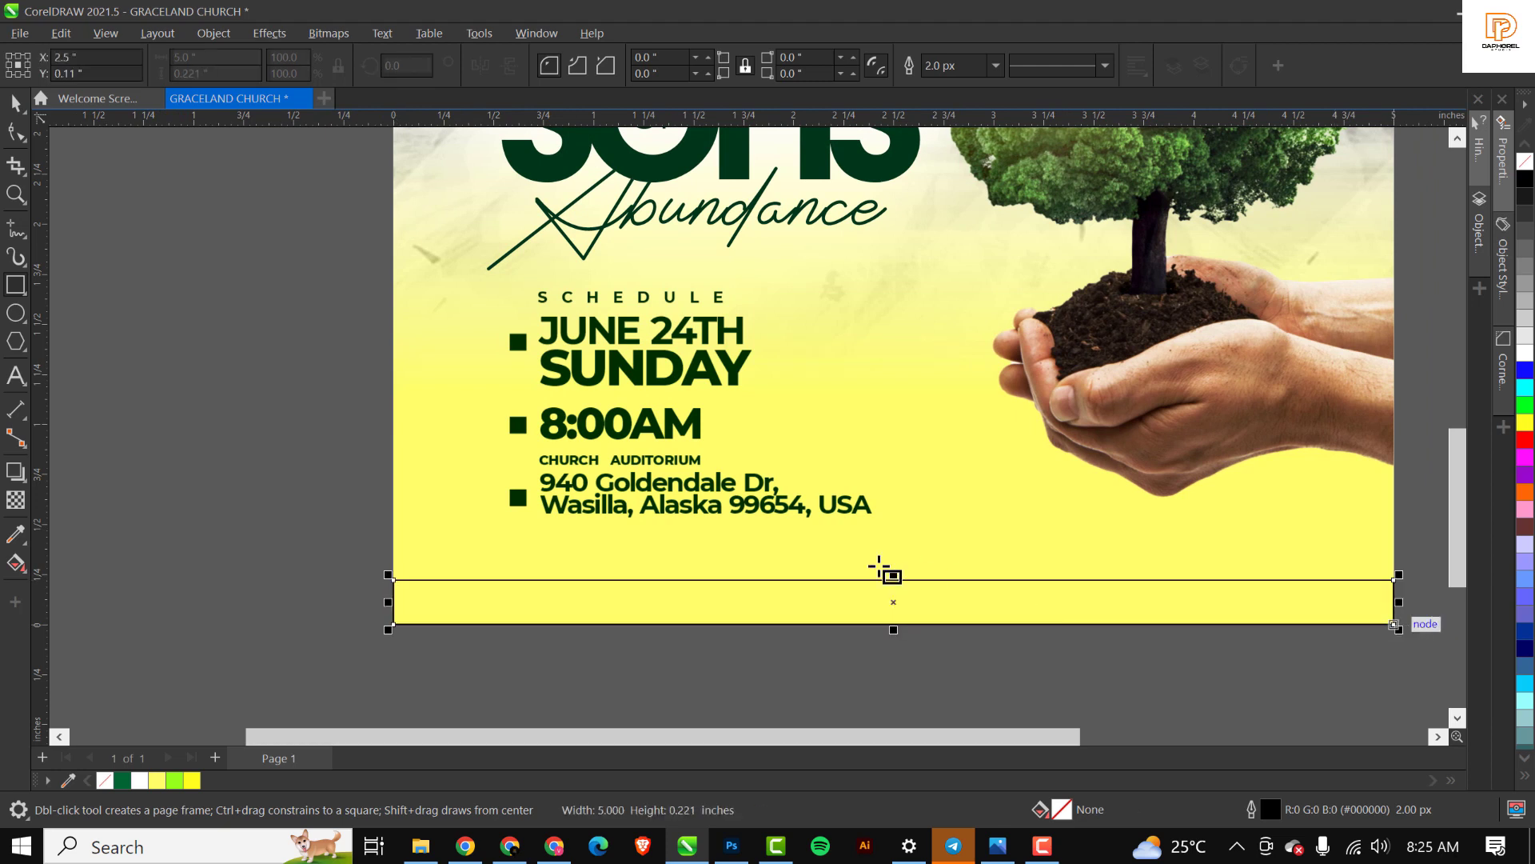
{"action": "left_click_drag", "start_coordinate": [893, 574], "coordinate": [888, 555]}
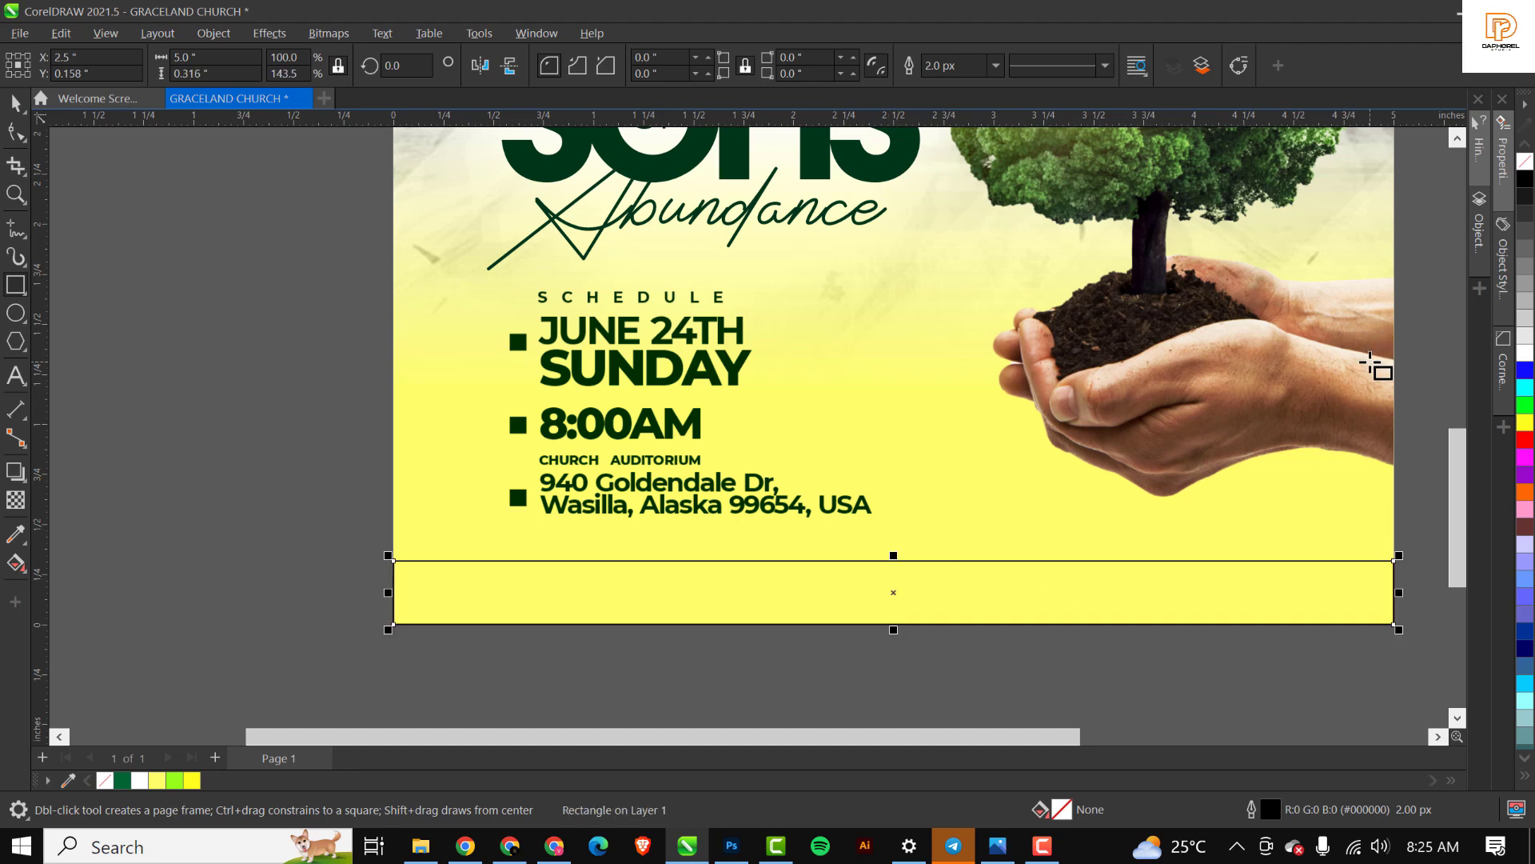
{"action": "scroll", "coordinate": [815, 462], "scroll_direction": "down", "scroll_amount": 1}
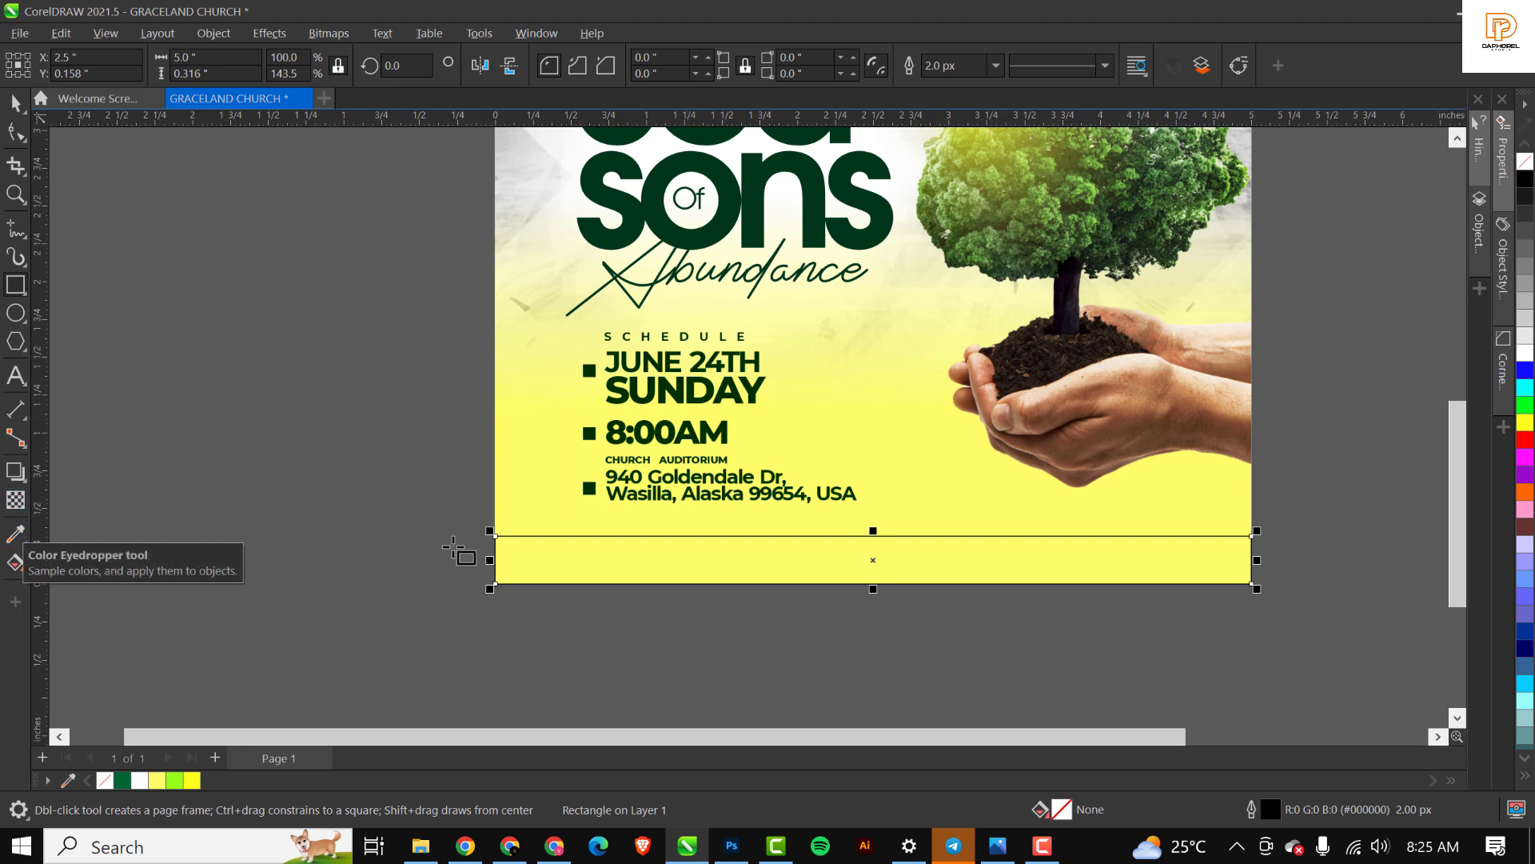
Fill the rectangle along the page's bottom edge with the dark green sampled from the "sons" lettering and remove its outline.
{"action": "left_click", "coordinate": [14, 534]}
{"action": "left_click", "coordinate": [679, 233]}
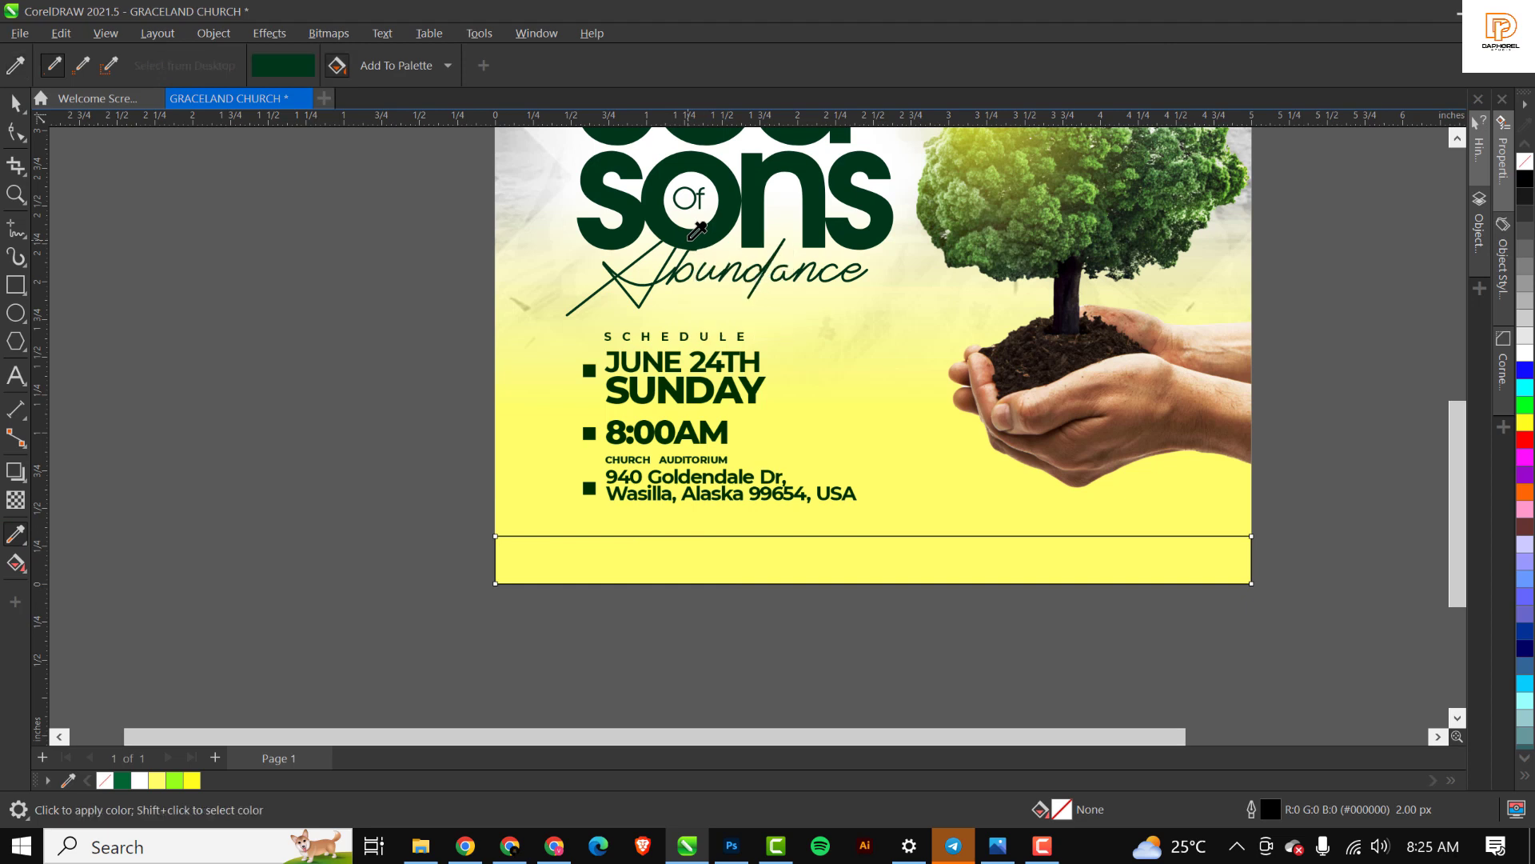
{"action": "left_click", "coordinate": [694, 552]}
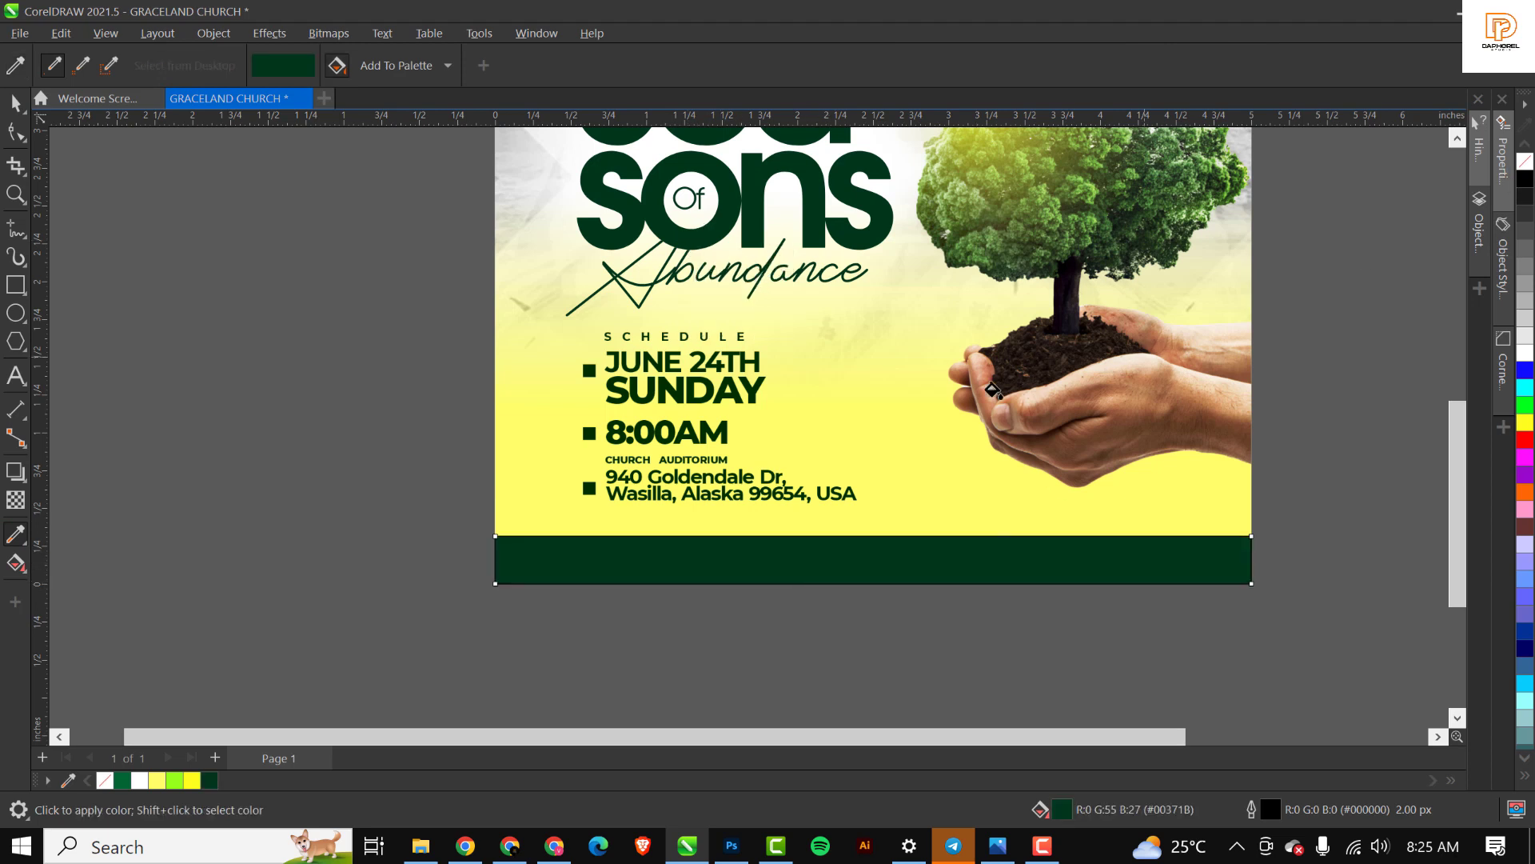
{"action": "right_click", "coordinate": [1525, 164]}
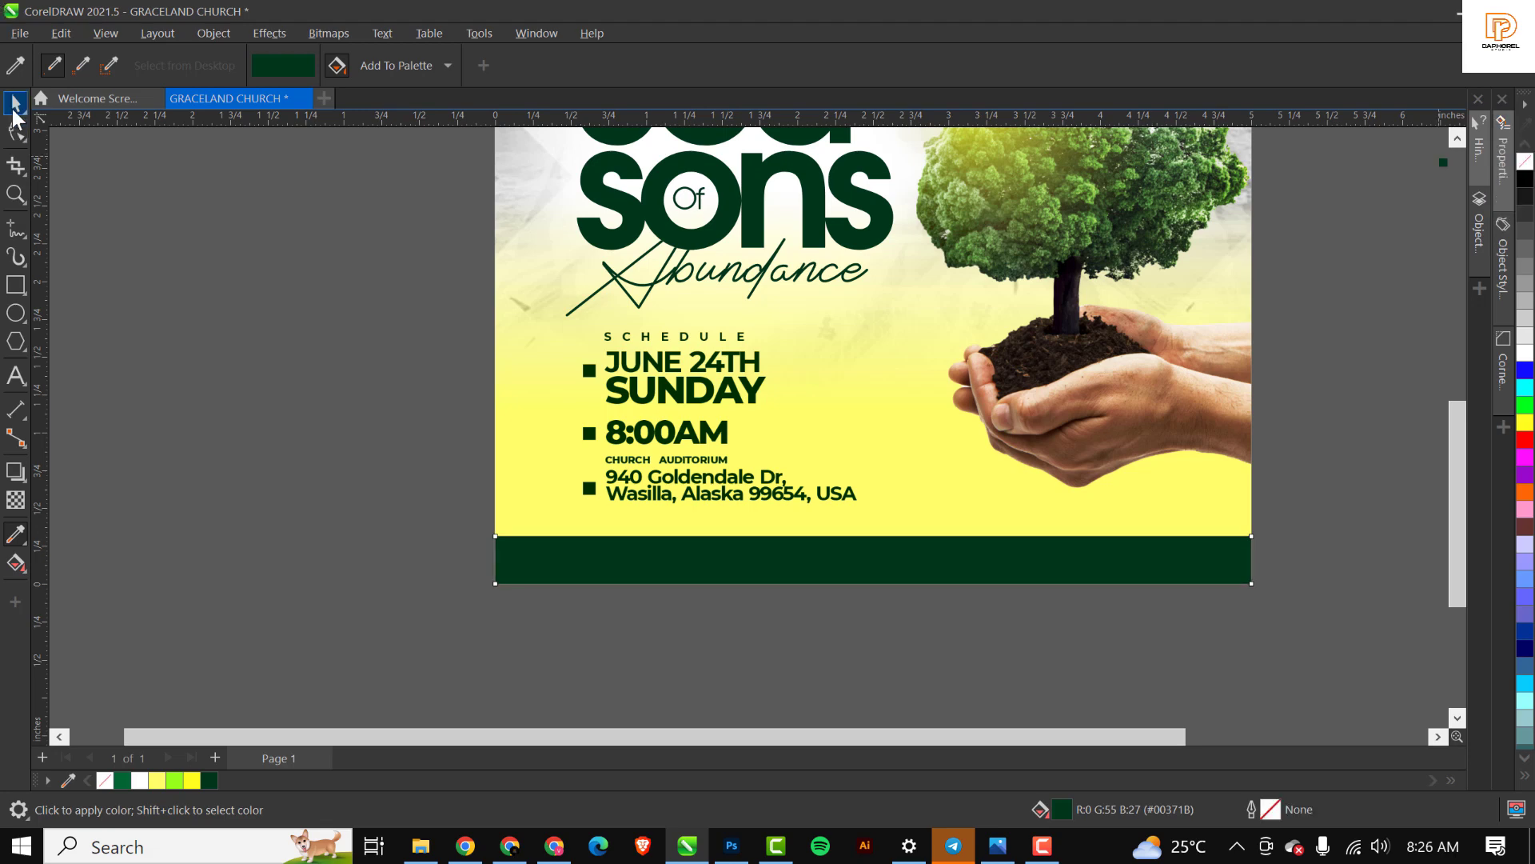
{"action": "key", "text": "space"}
Stretch the dark green bar upward to a height of about 0.36 inches.
{"action": "scroll", "coordinate": [871, 560], "scroll_direction": "up", "scroll_amount": 2}
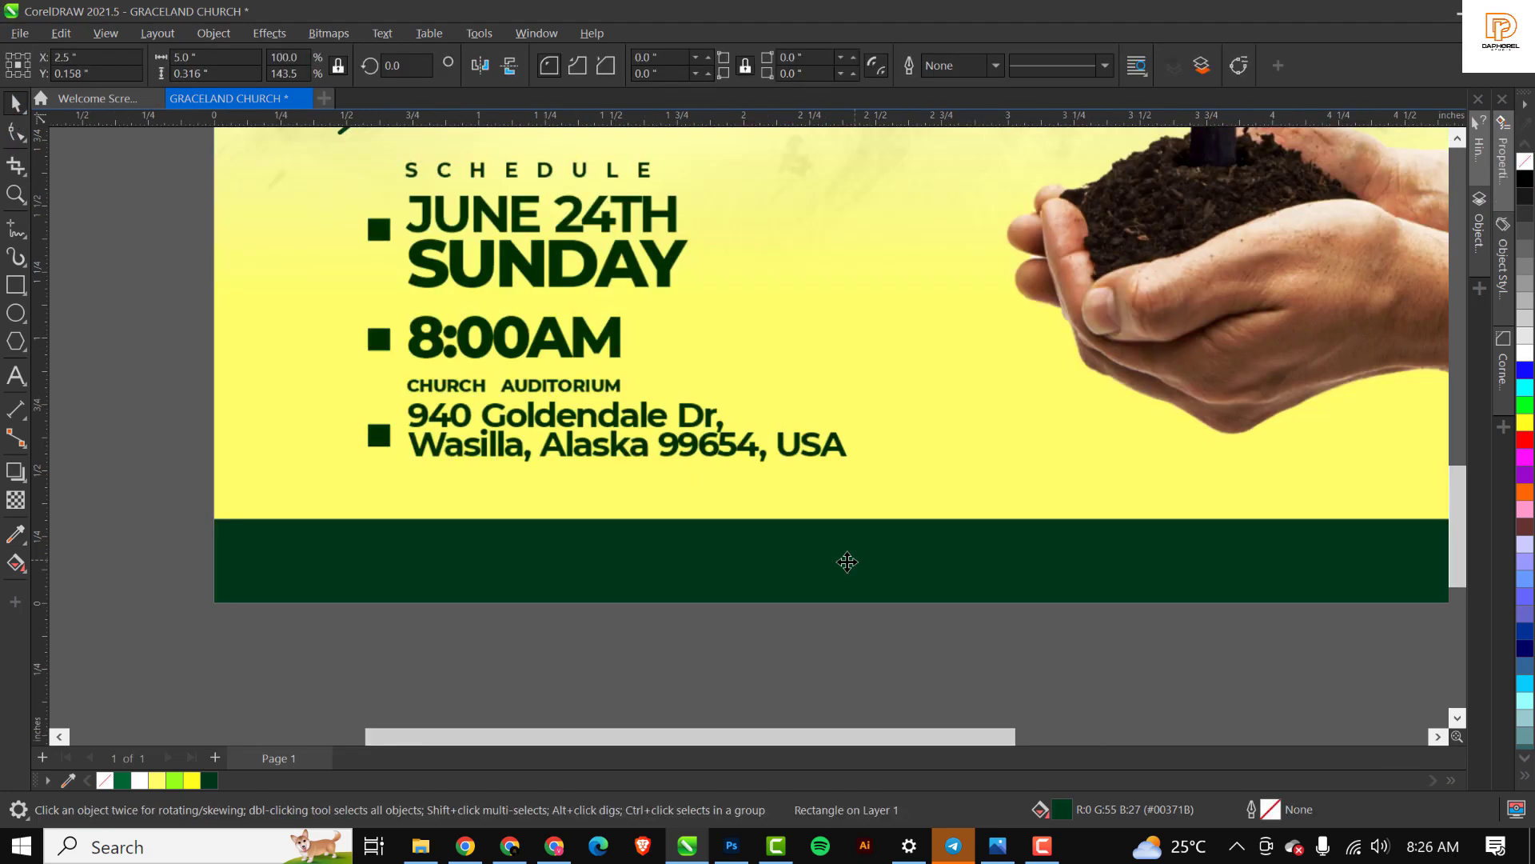
{"action": "left_click_drag", "start_coordinate": [875, 515], "coordinate": [871, 505]}
{"action": "scroll", "coordinate": [779, 478], "scroll_direction": "down", "scroll_amount": 2}
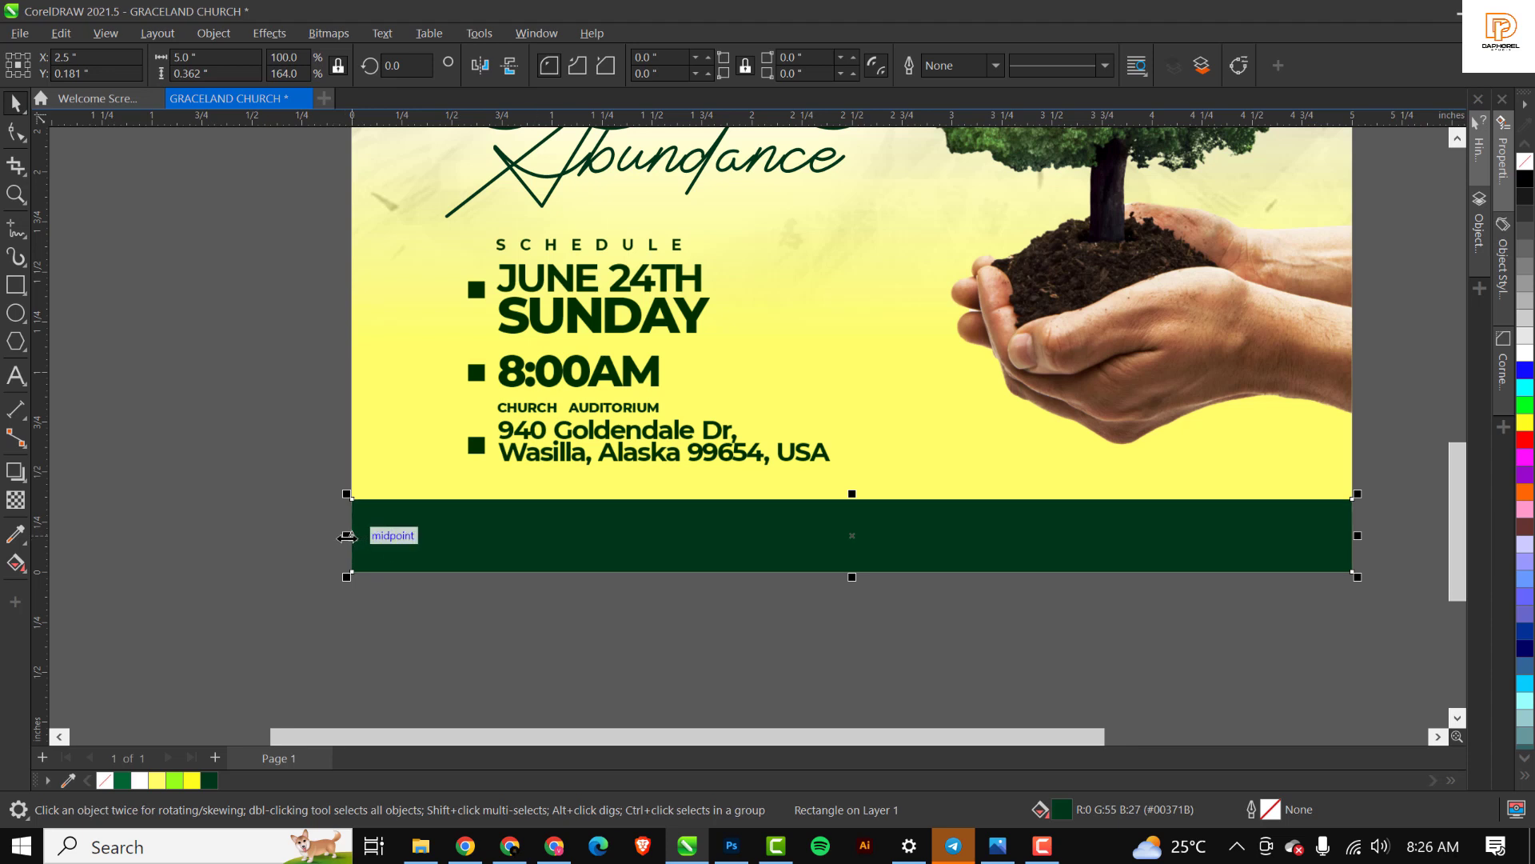
Make a copy of the green bar narrowed to about 2.52 inches over its right half and fill the copy white.
{"action": "left_click_drag", "start_coordinate": [344, 535], "coordinate": [845, 547]}
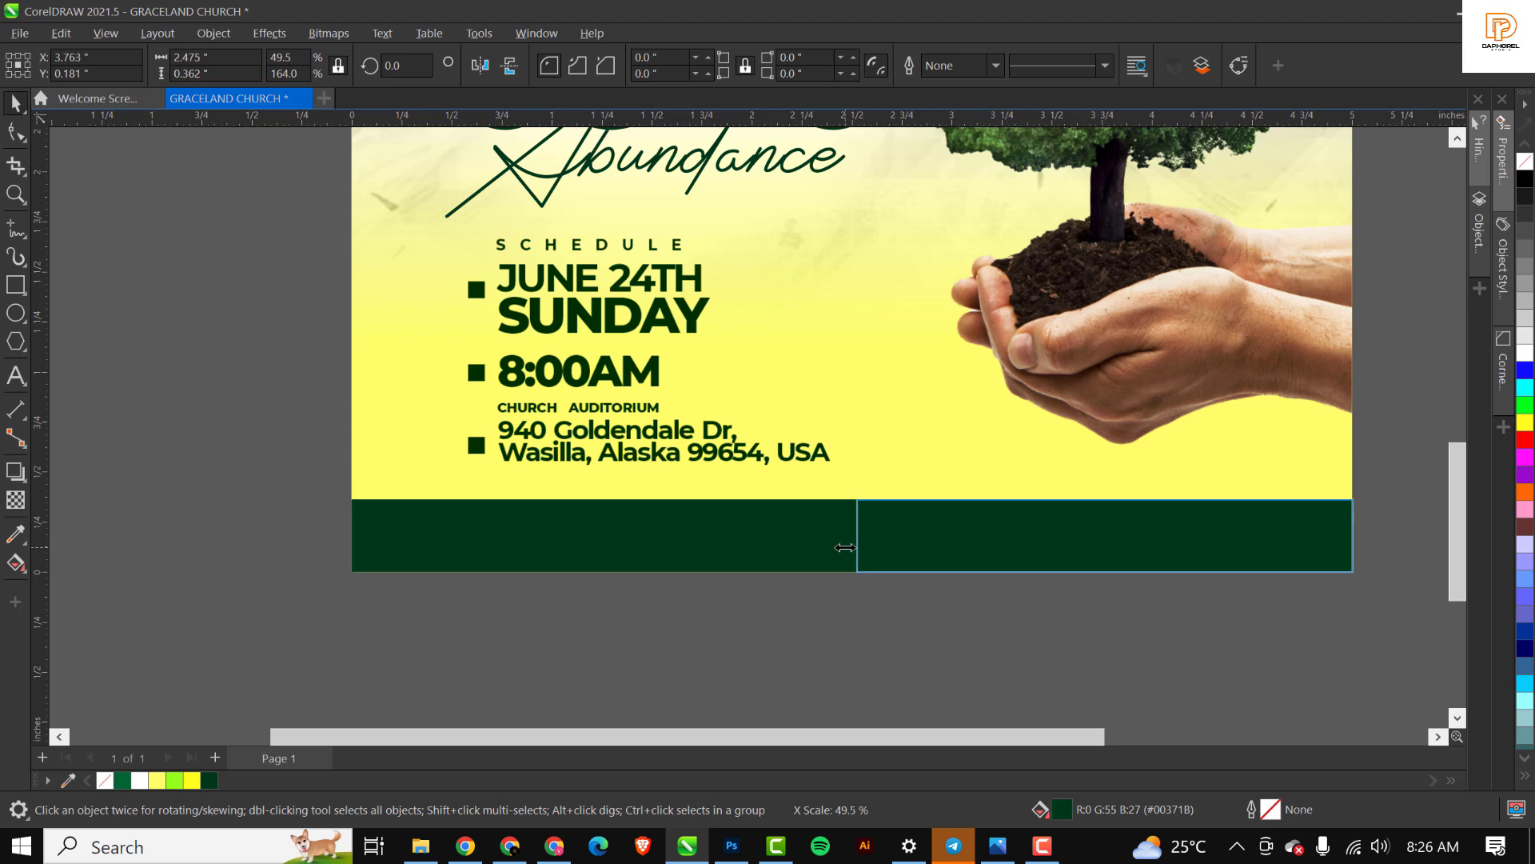
{"action": "left_click_drag", "start_coordinate": [845, 547], "coordinate": [835, 547]}
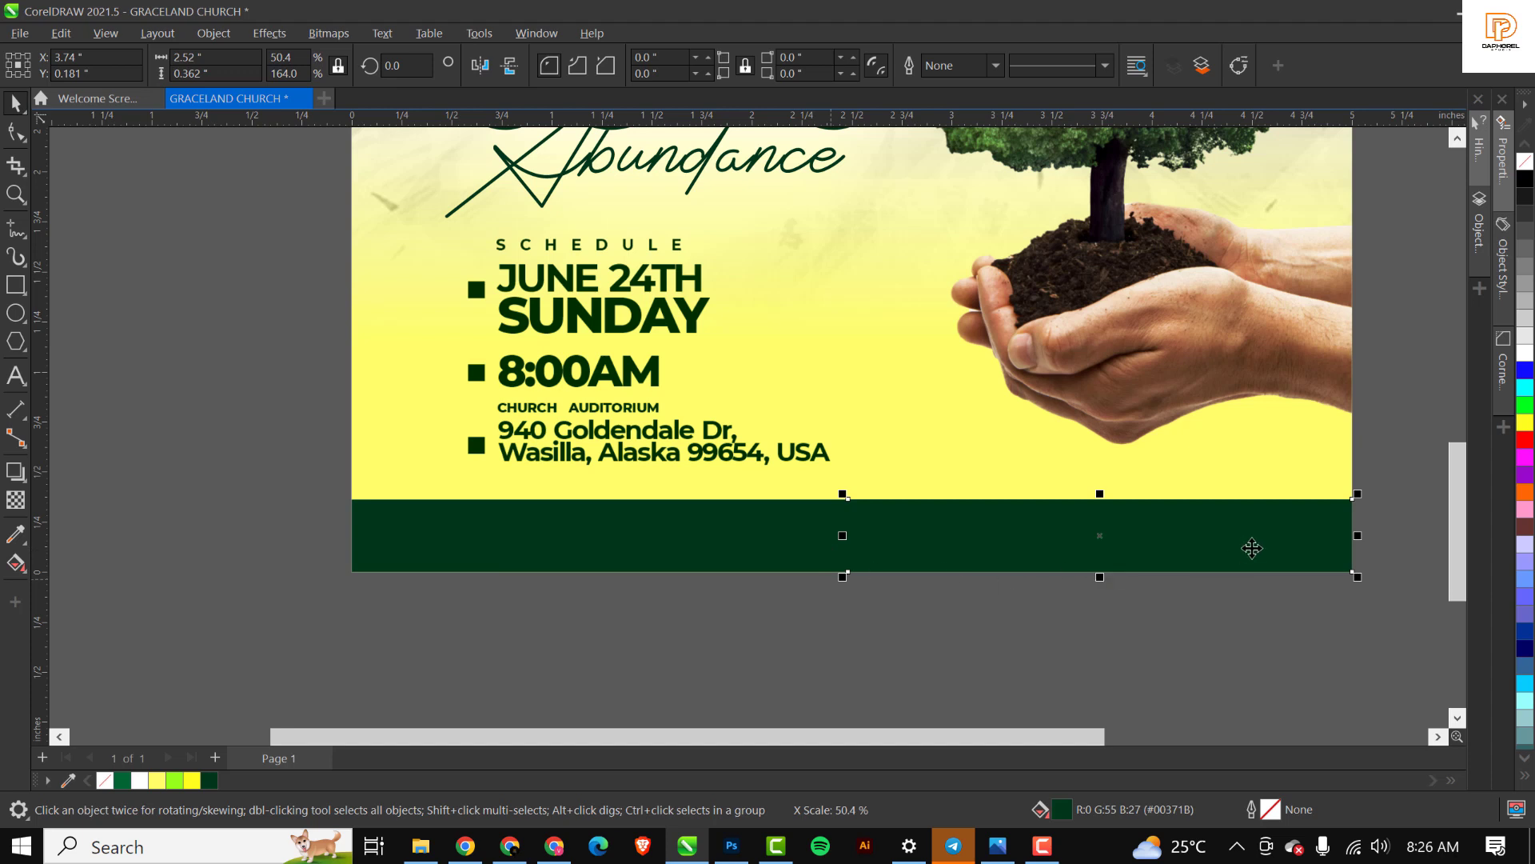
{"action": "left_click", "coordinate": [1527, 350]}
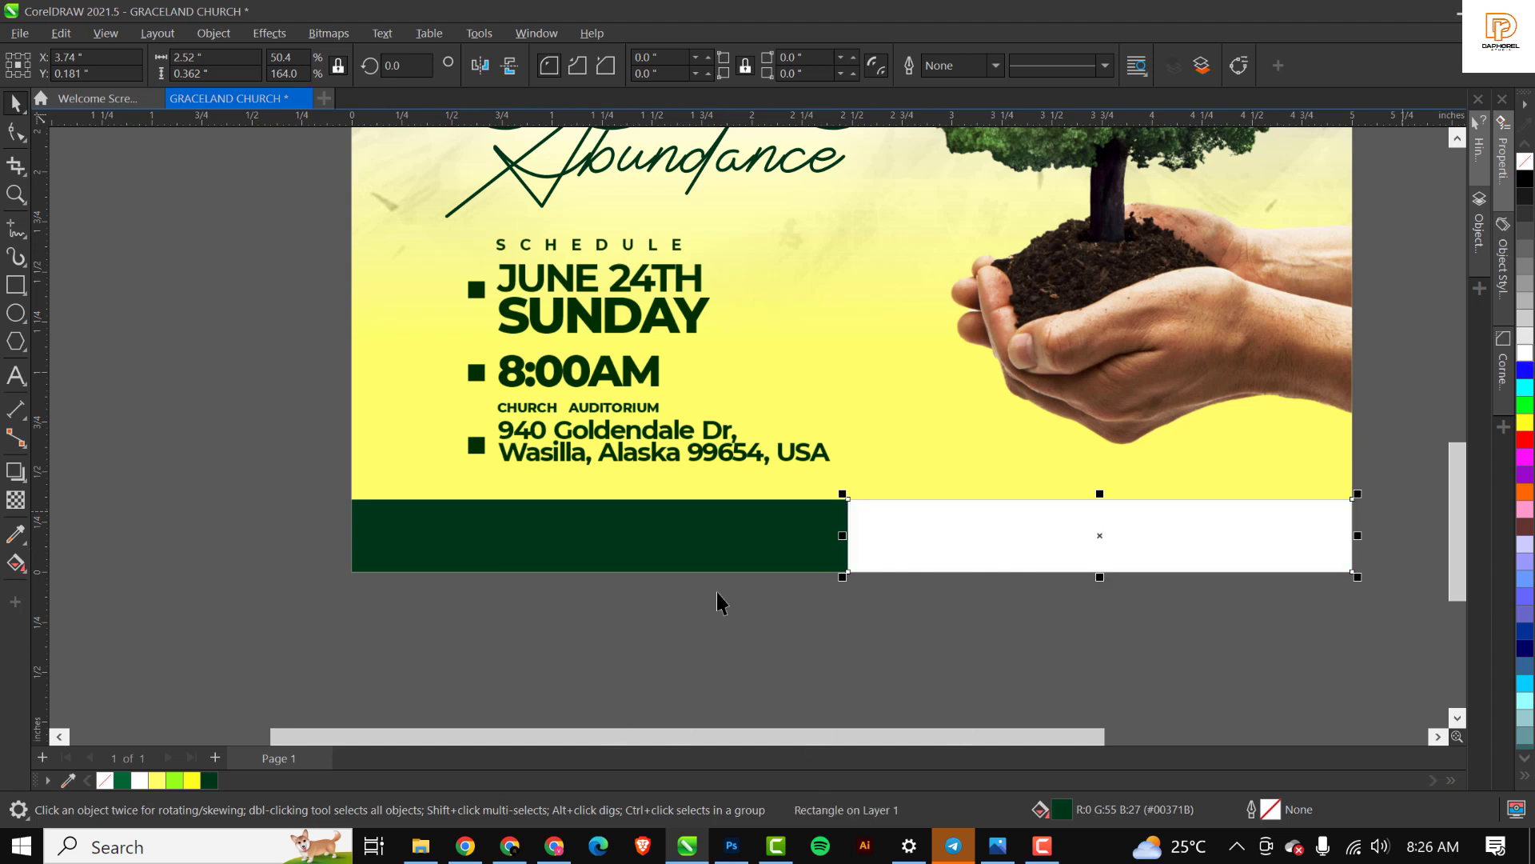
{"action": "left_click", "coordinate": [823, 660]}
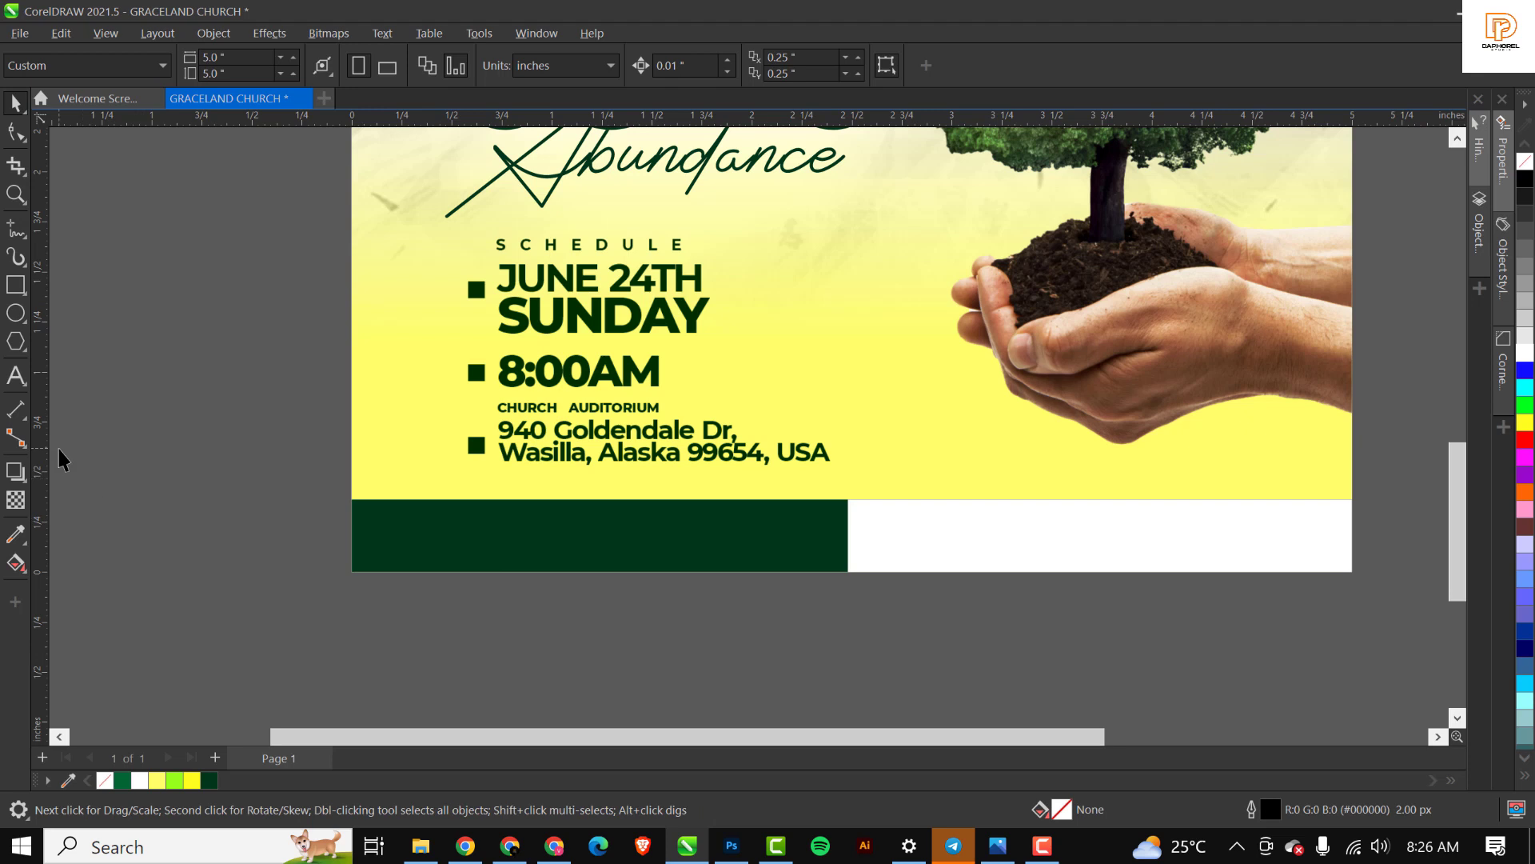
Add the artistic text "#ABUNDANCESERVICE" in capitals, starting on the empty area beside the page.
{"action": "left_click", "coordinate": [16, 374]}
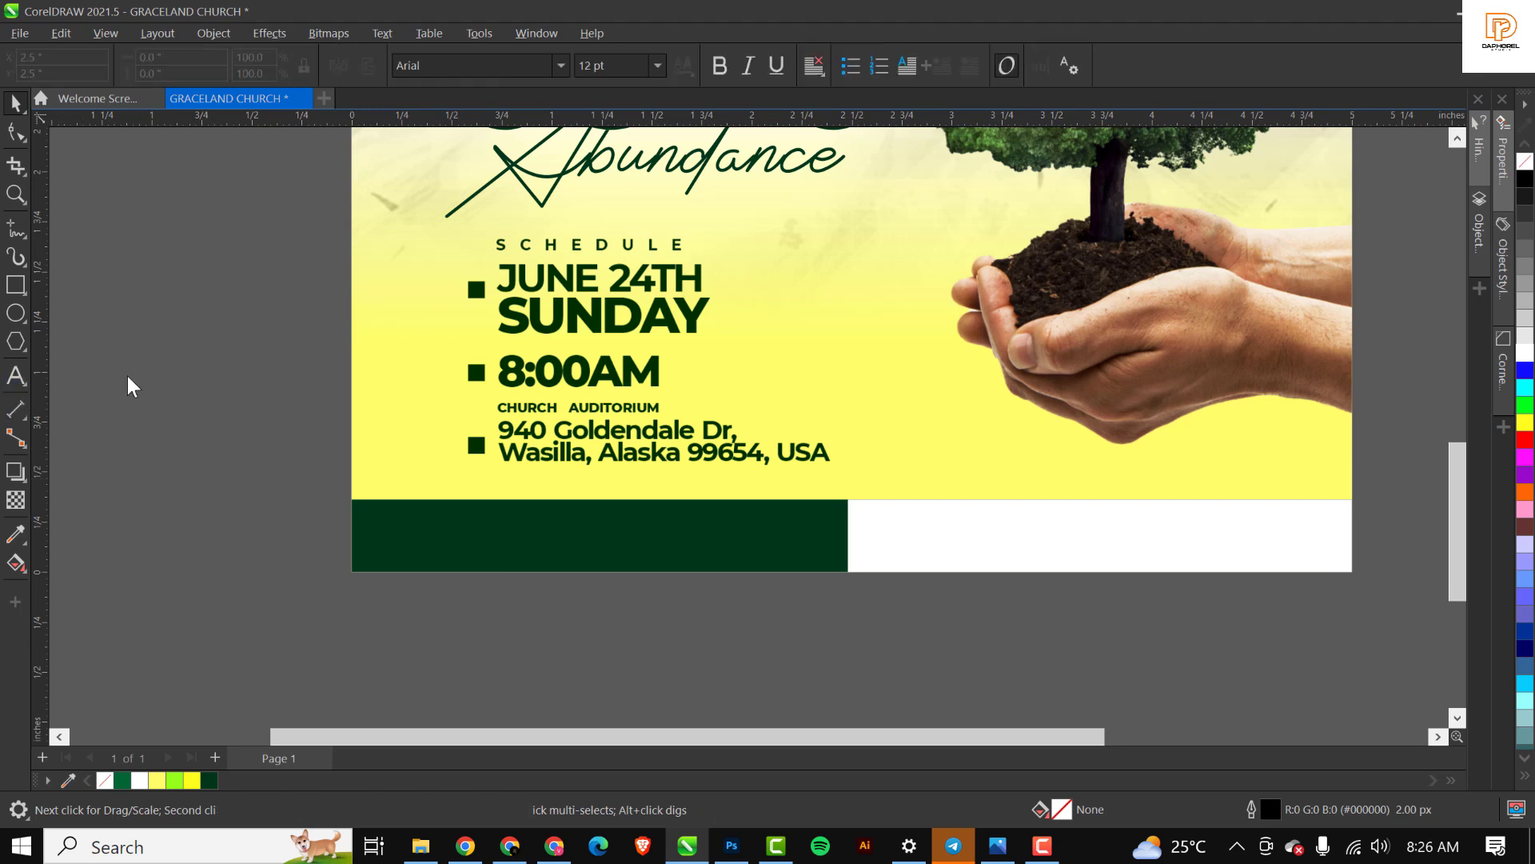
{"action": "left_click", "coordinate": [195, 370]}
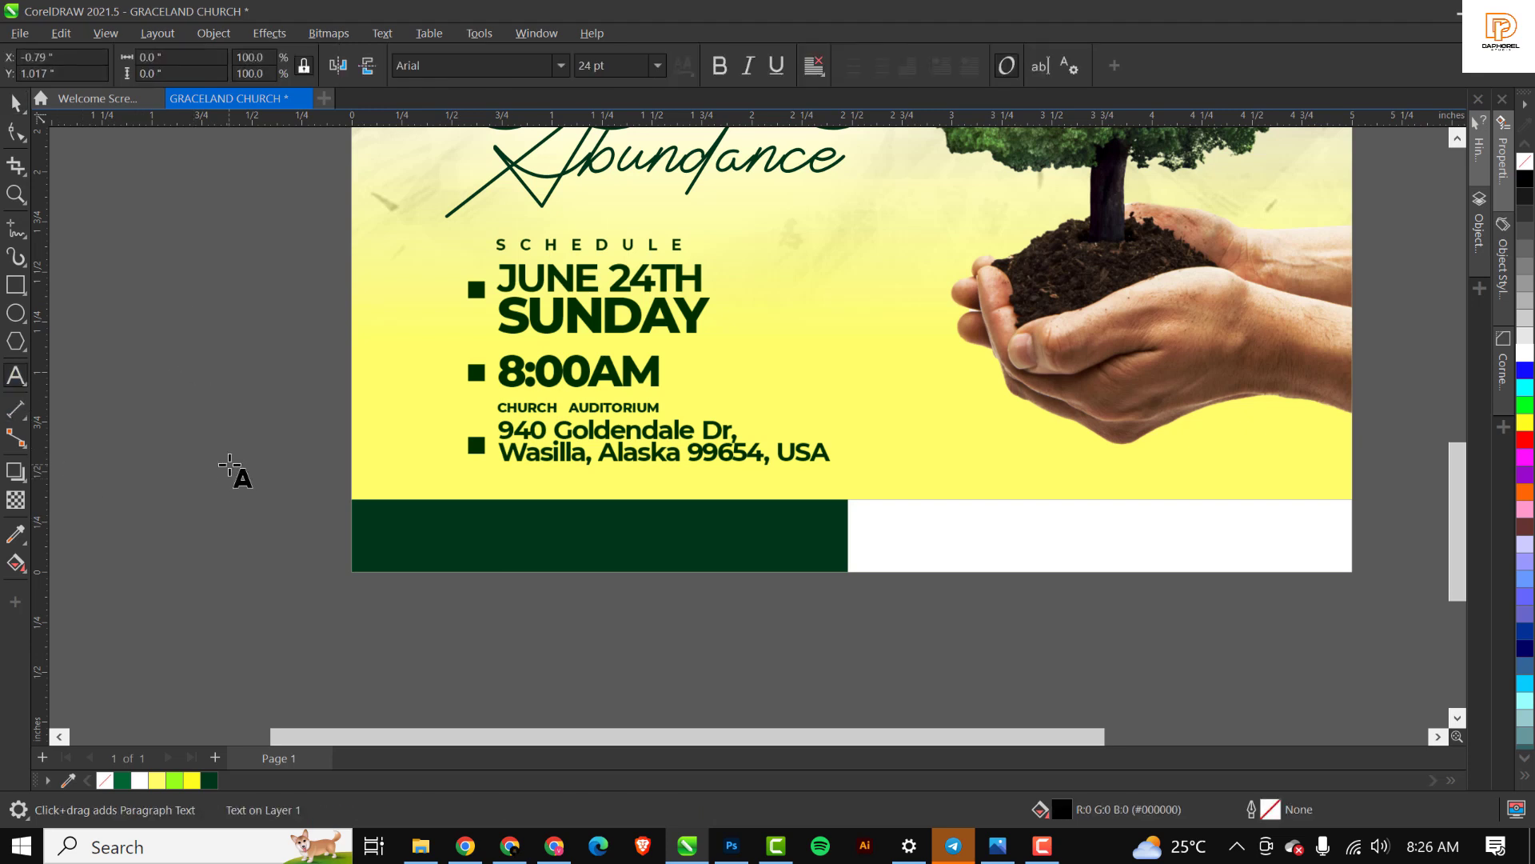
{"action": "type", "text": "#"}
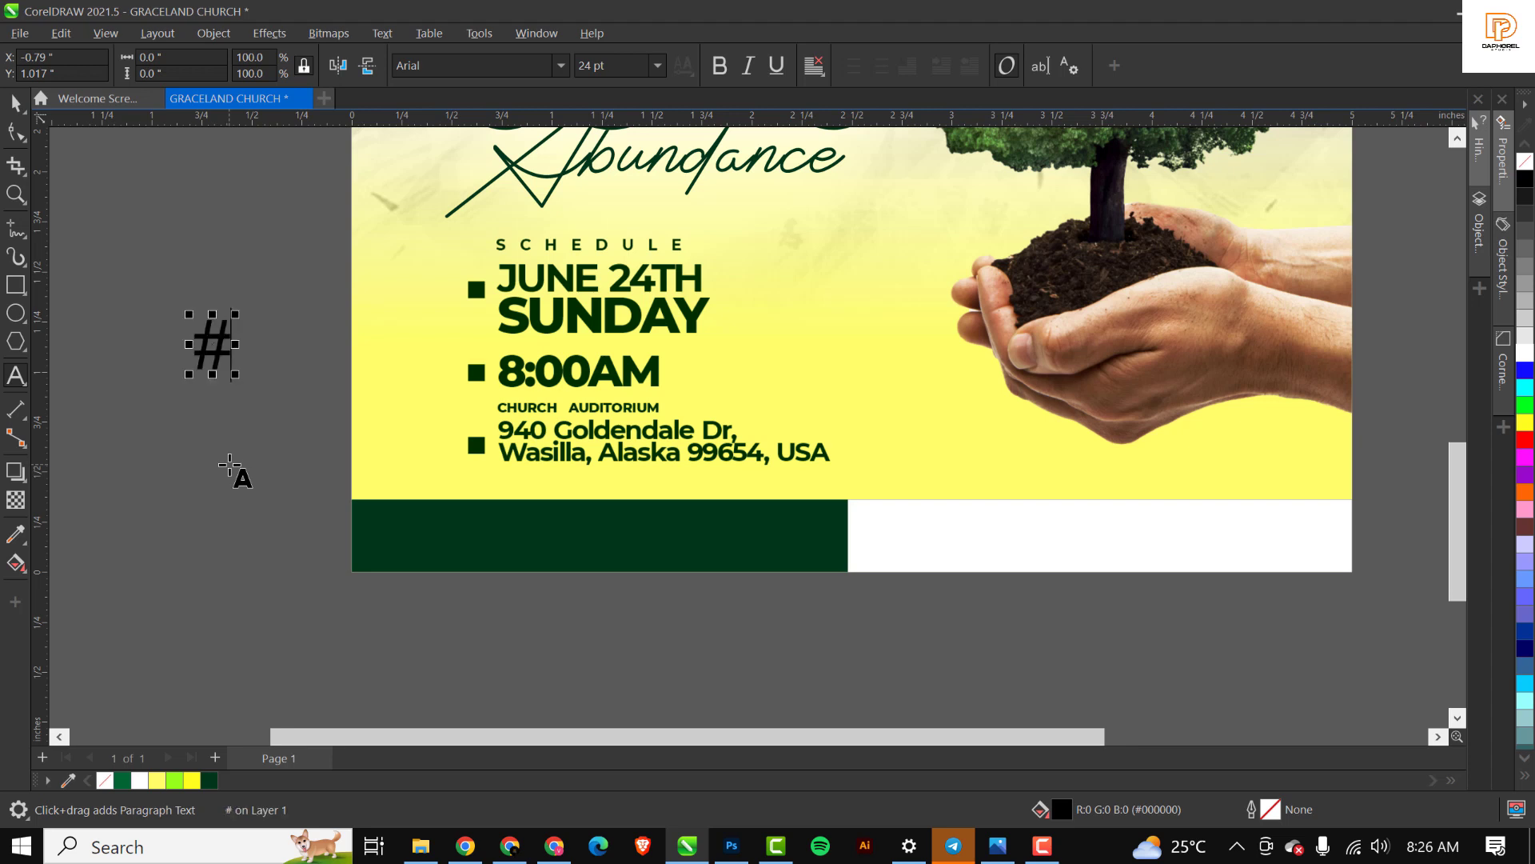
{"action": "type", "text": "abu"}
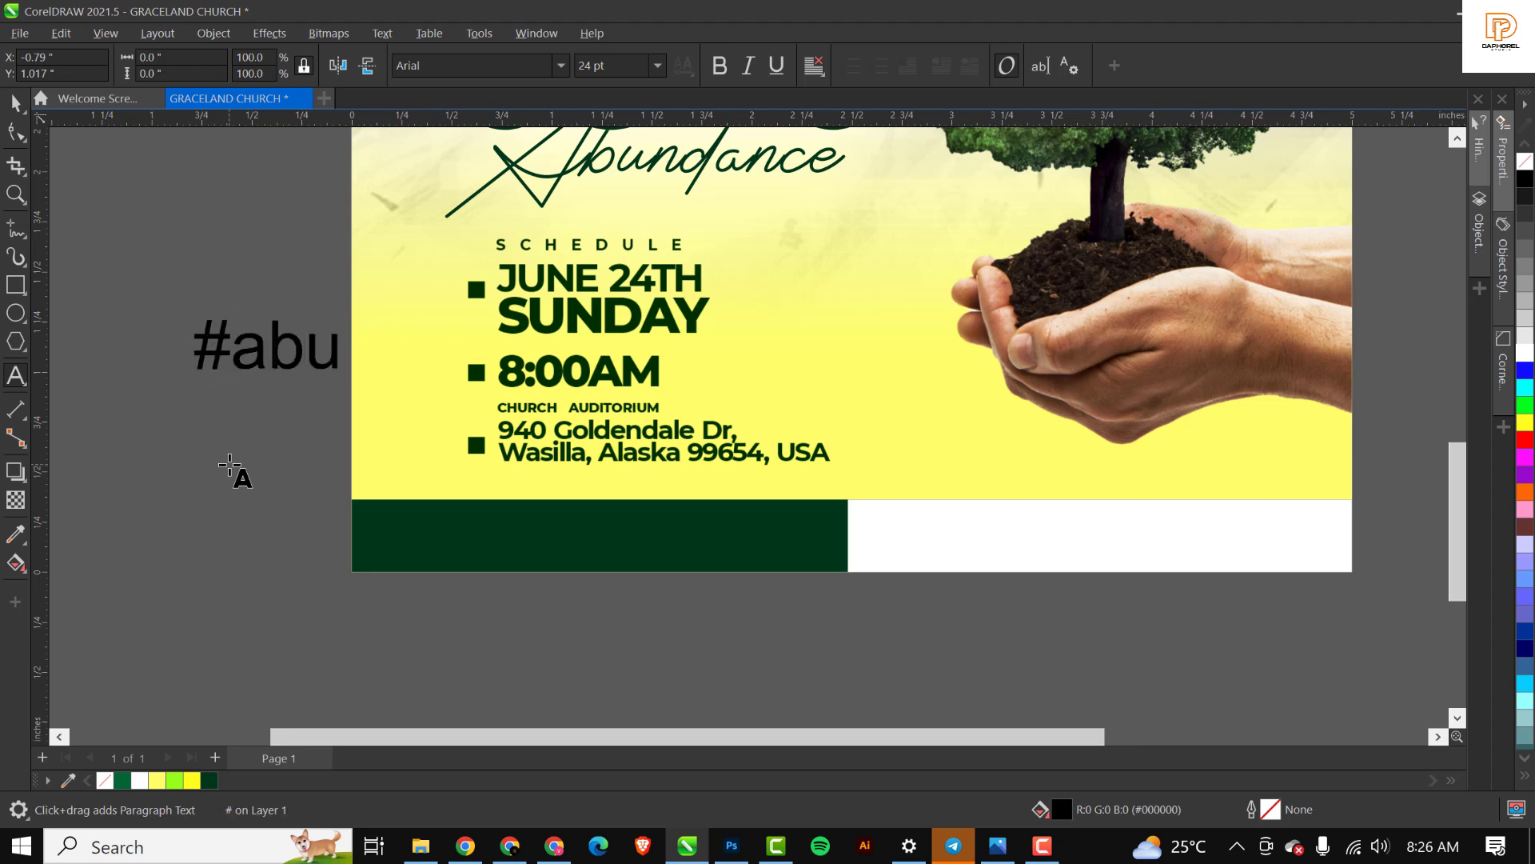
{"action": "key", "text": "BackSpace"}
{"action": "key", "text": "BackSpace"}
{"action": "key", "text": "BackSpace"}
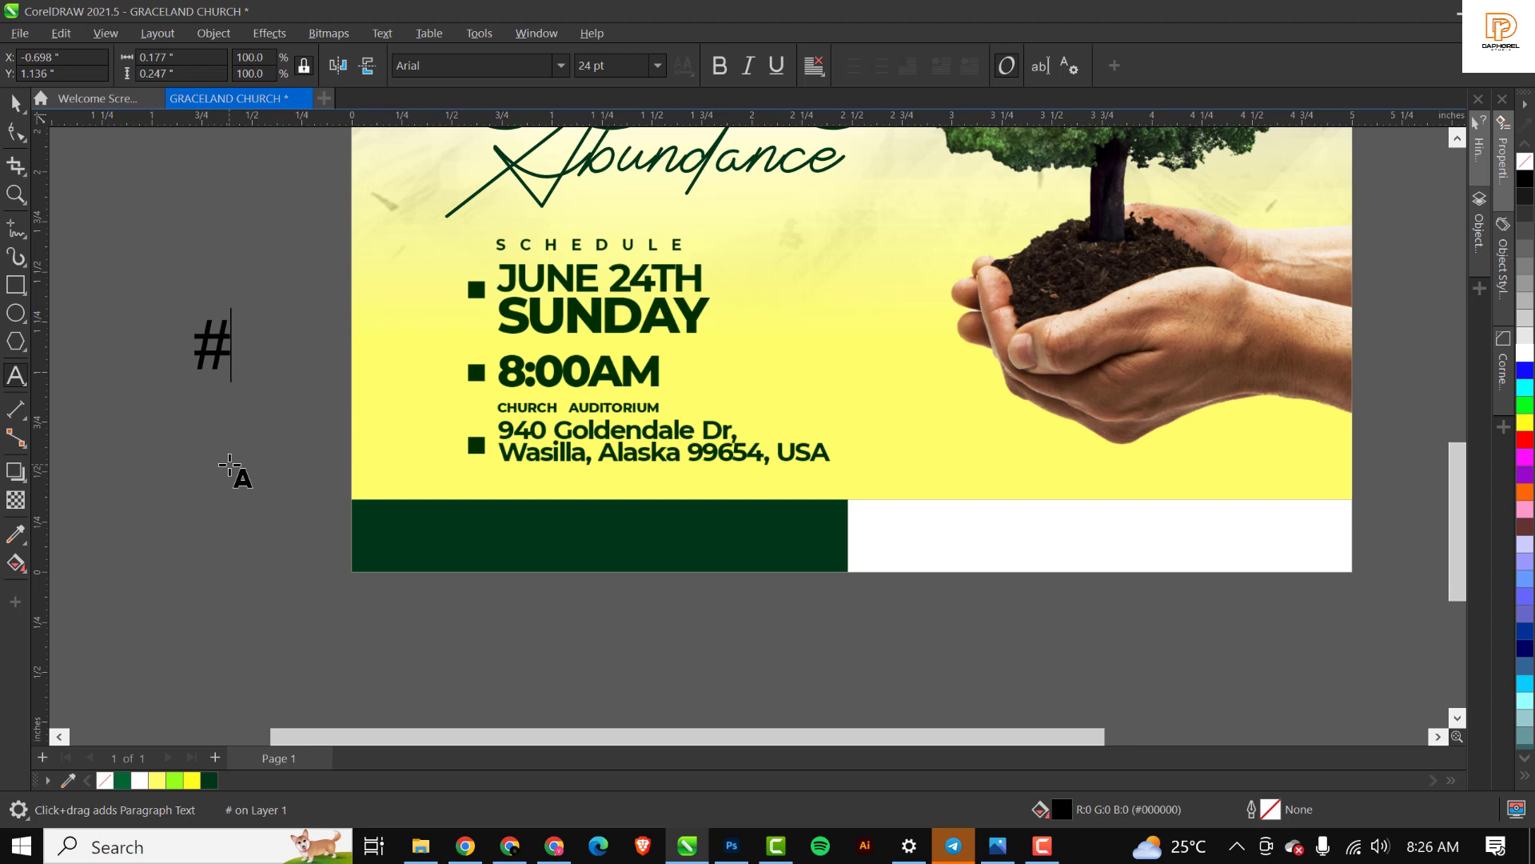
{"action": "type", "text": "ABUNDANC"}
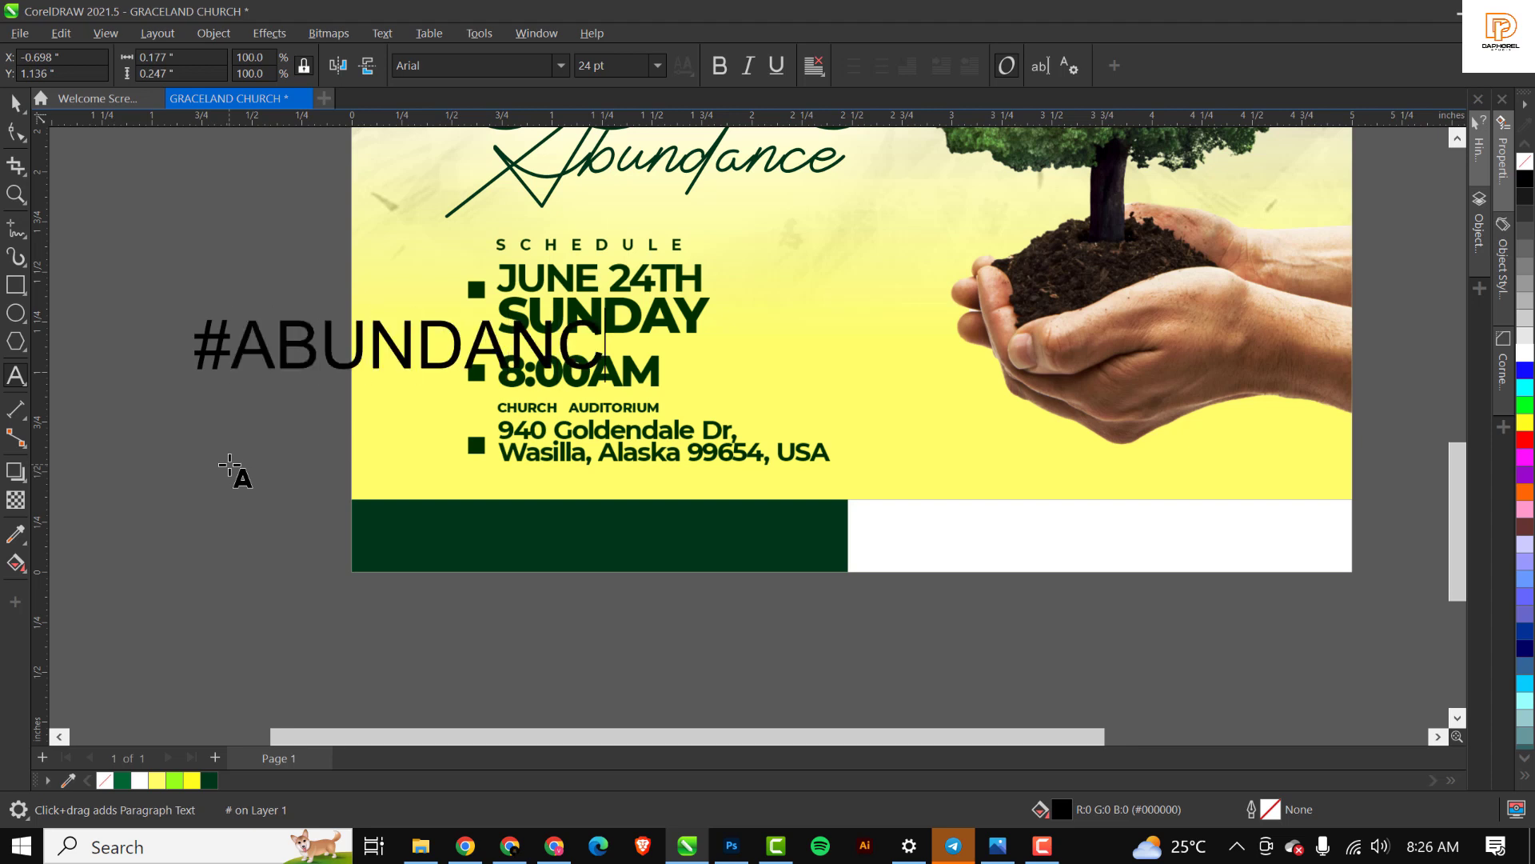
{"action": "type", "text": "ESERVICE"}
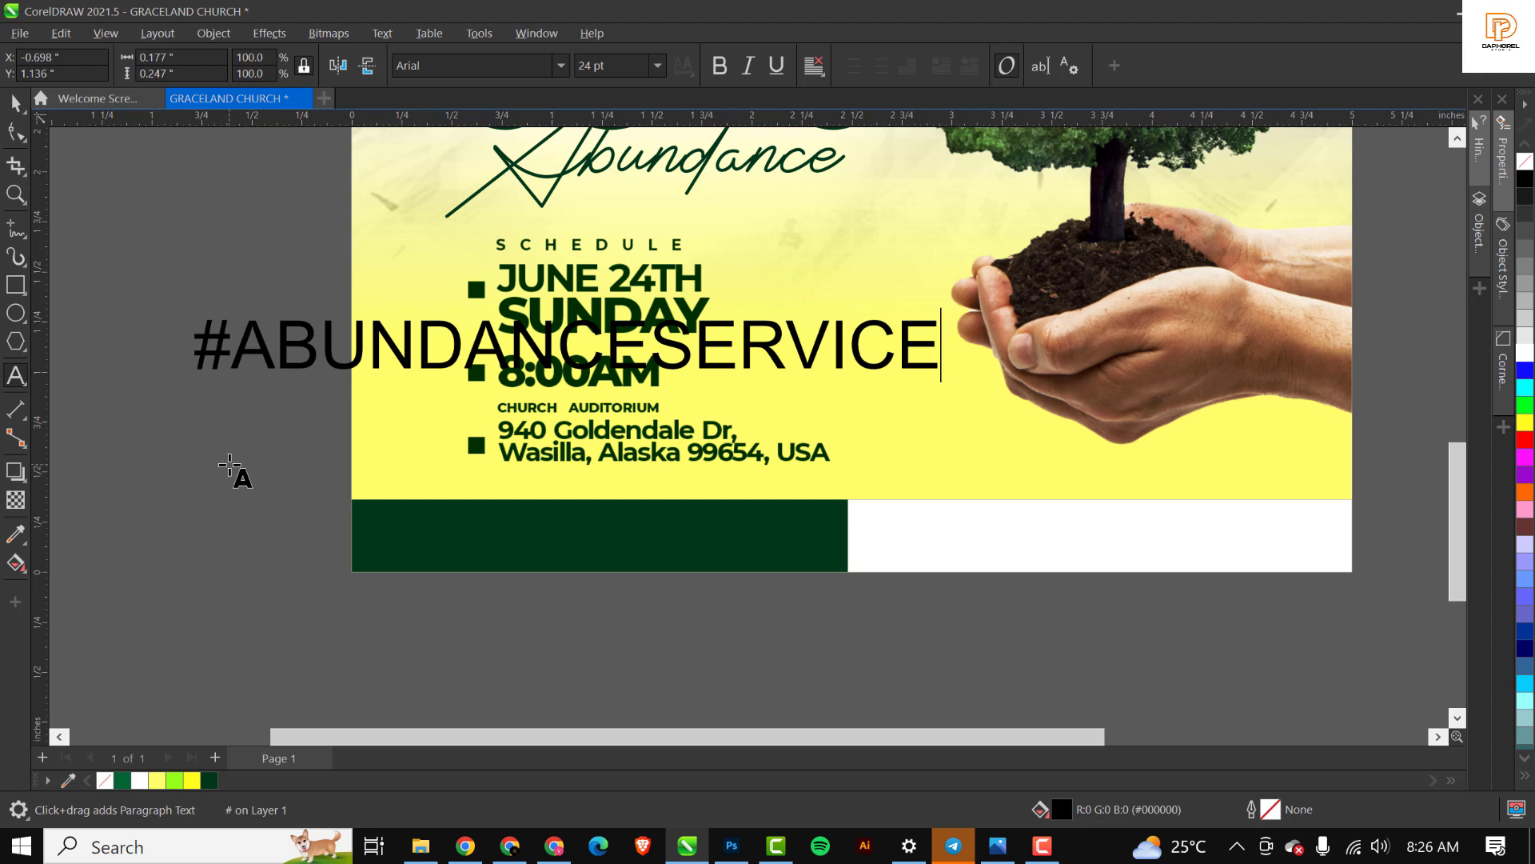
{"action": "key", "text": "ctrl+space"}
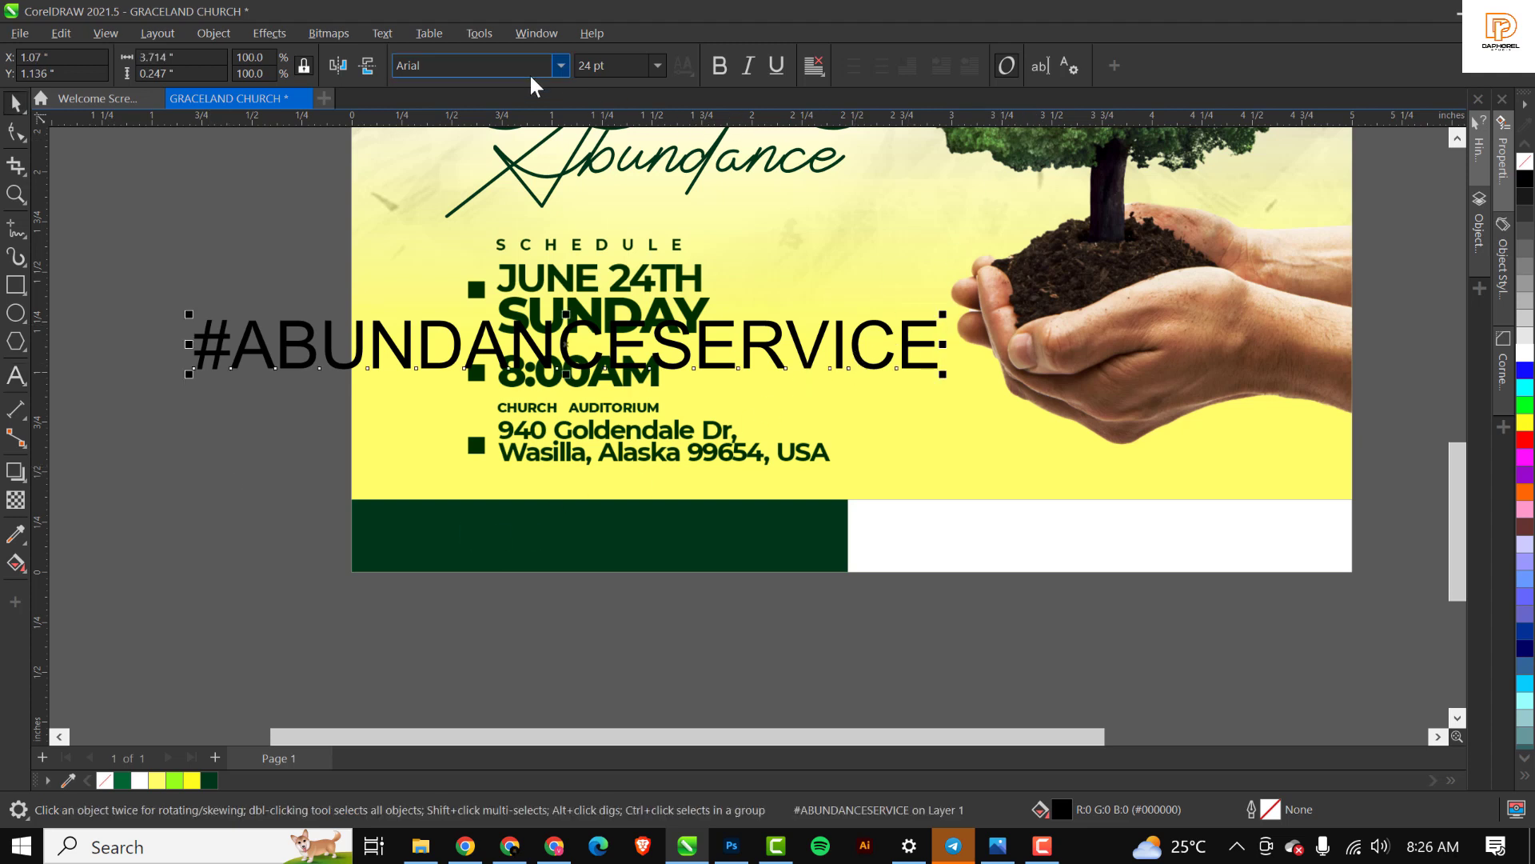
Set the font of the "#ABUNDANCESERVICE" text to Galano Grotesque Black.
{"action": "left_click", "coordinate": [566, 65]}
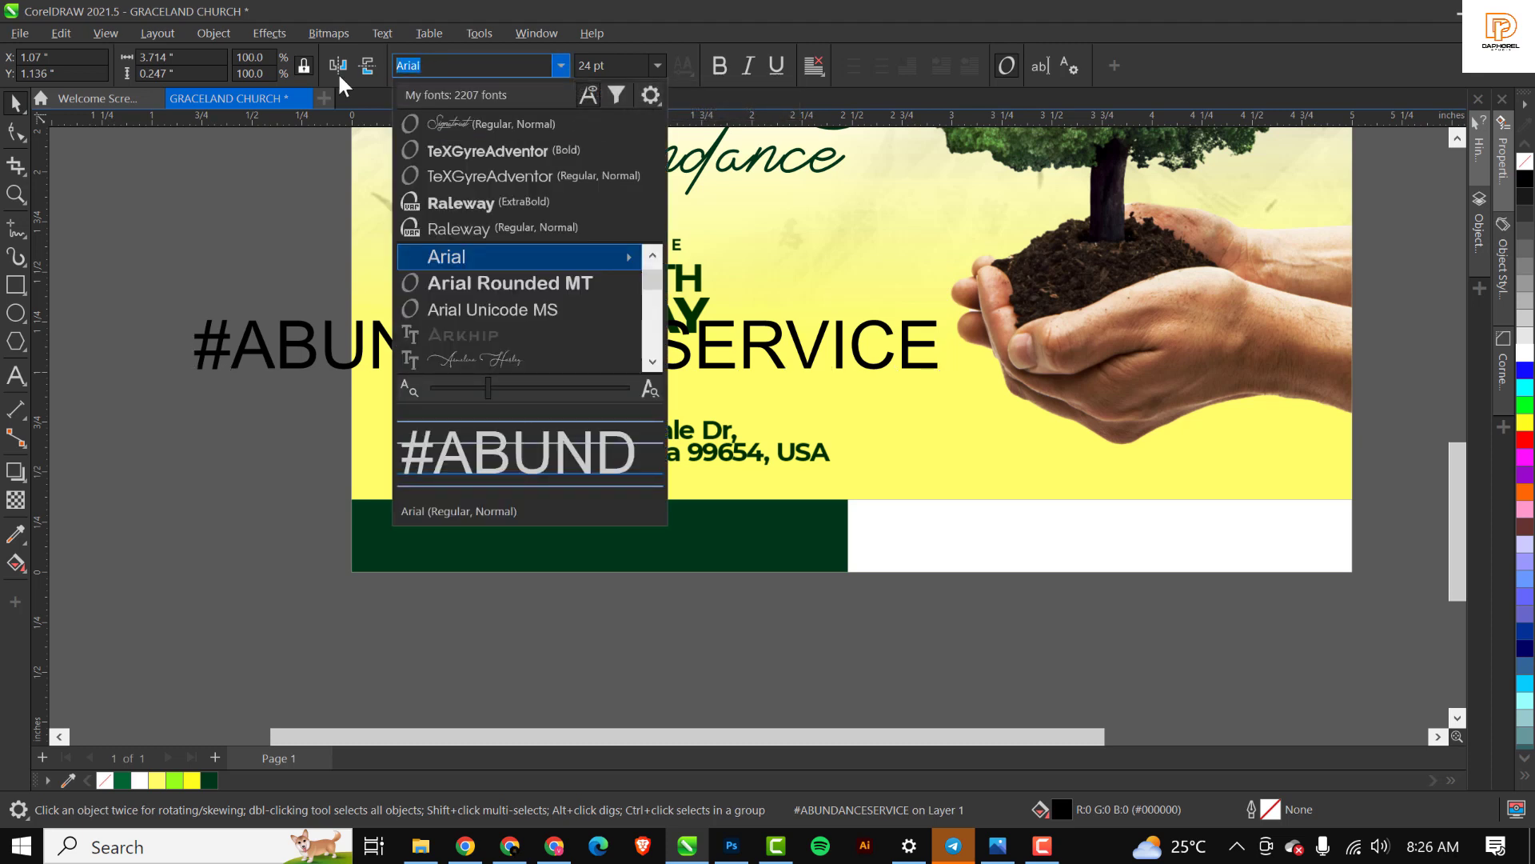
{"action": "type", "text": "GA"}
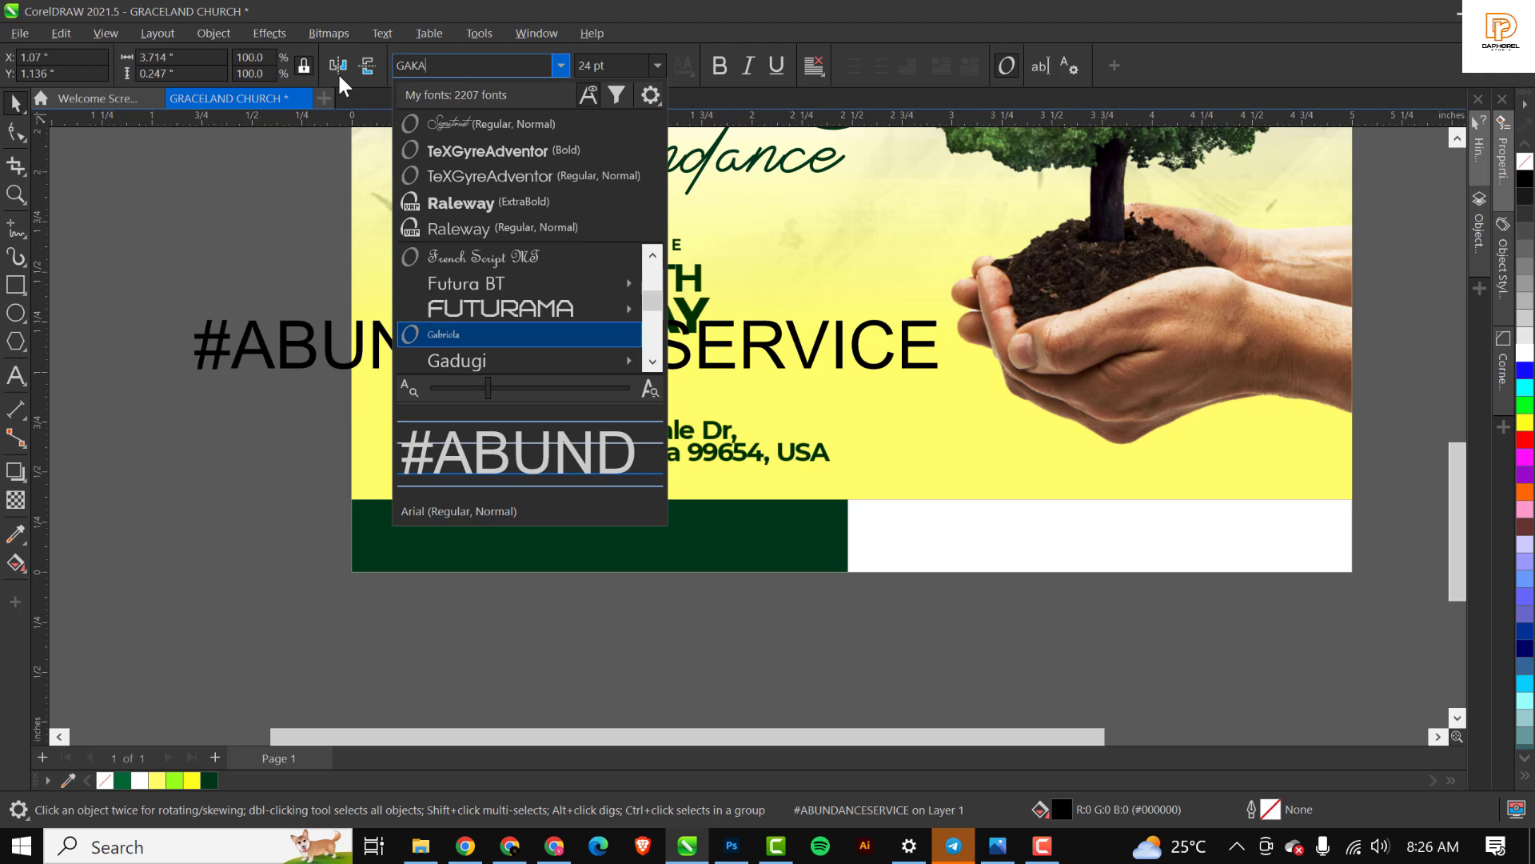
{"action": "type", "text": "LANO"}
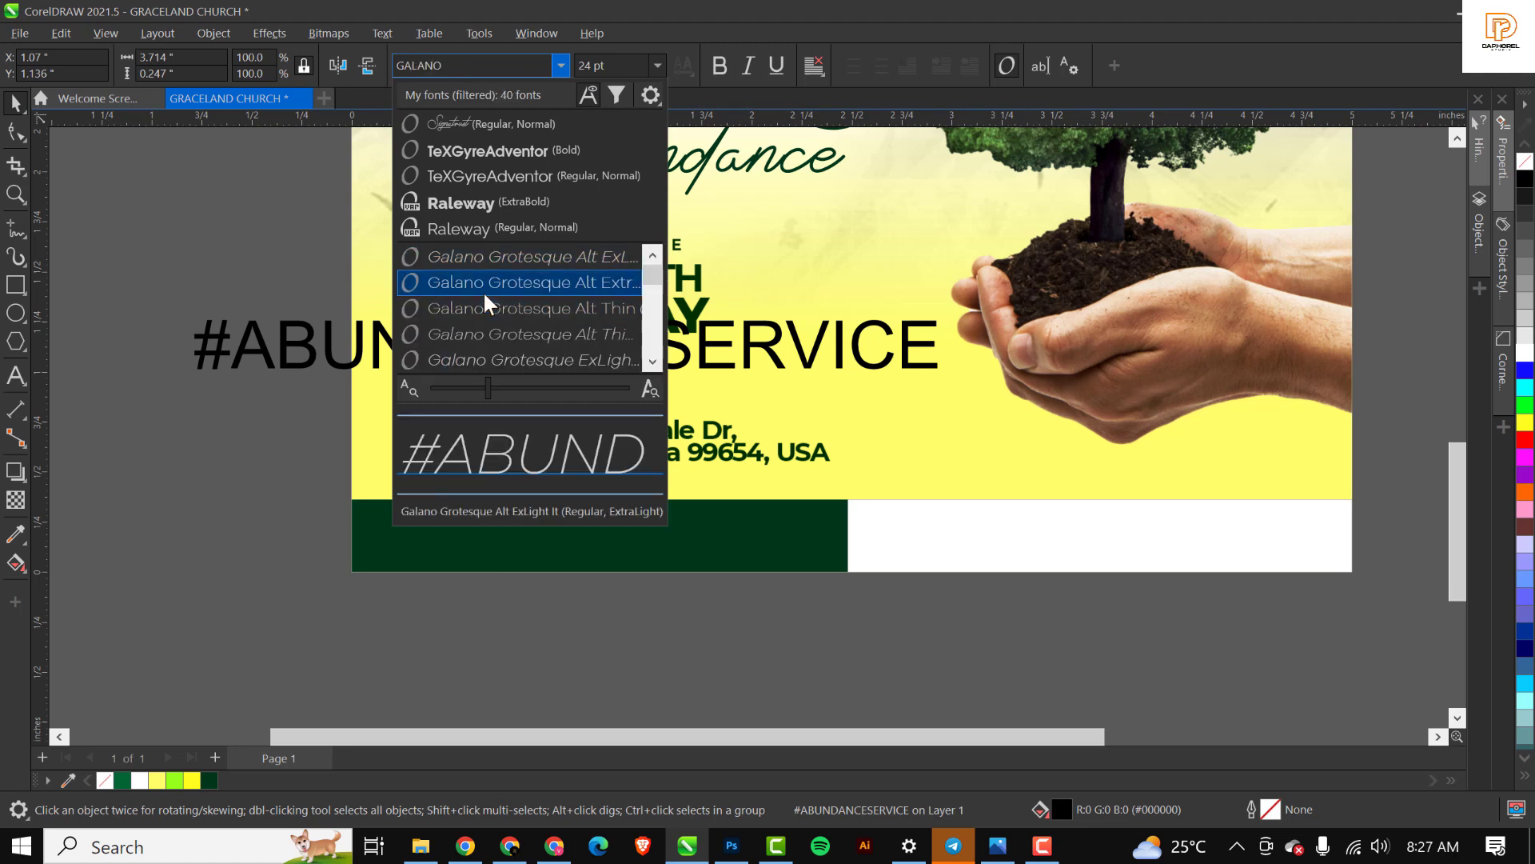
{"action": "scroll", "coordinate": [483, 294], "scroll_direction": "down", "scroll_amount": 8}
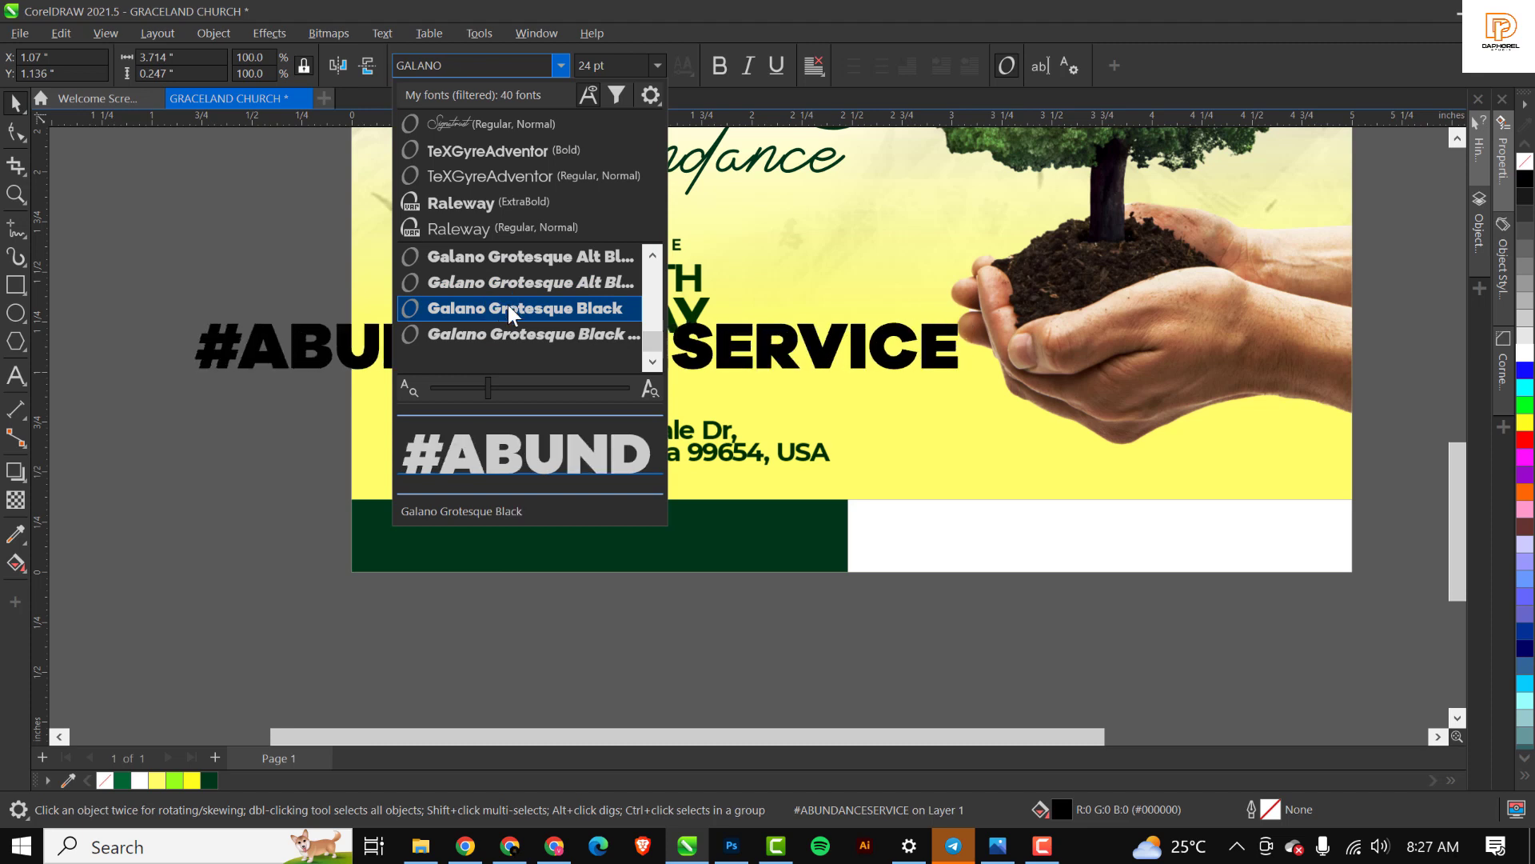
{"action": "left_click", "coordinate": [507, 307]}
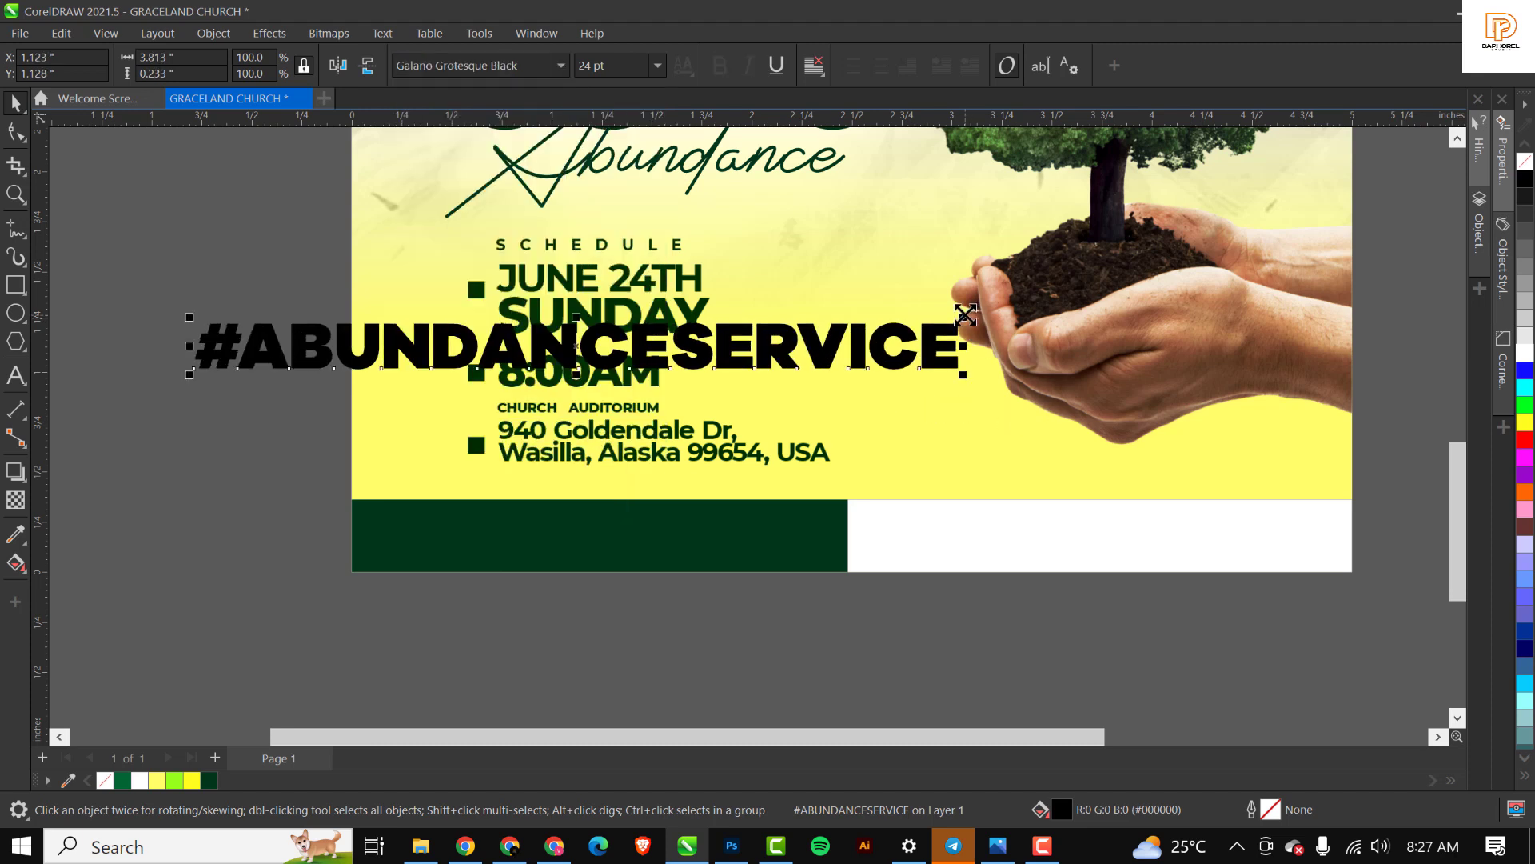
Fit the "#ABUNDANCESERVICE" text inside the dark green part of the bar, about 1.73 inches wide, and color it white.
{"action": "left_click_drag", "start_coordinate": [964, 317], "coordinate": [754, 534]}
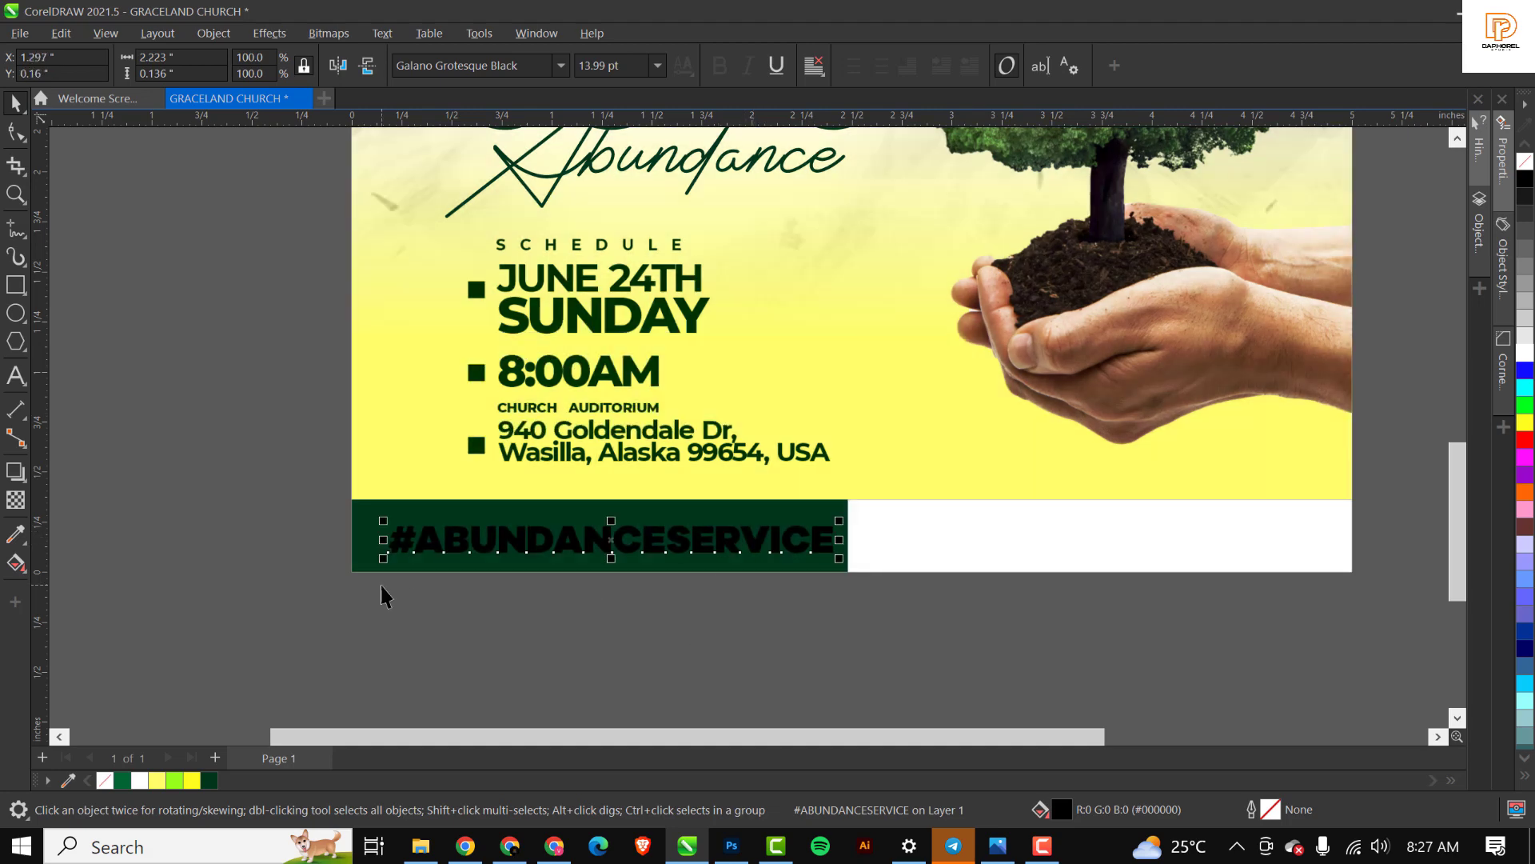
{"action": "left_click_drag", "start_coordinate": [382, 563], "coordinate": [431, 553]}
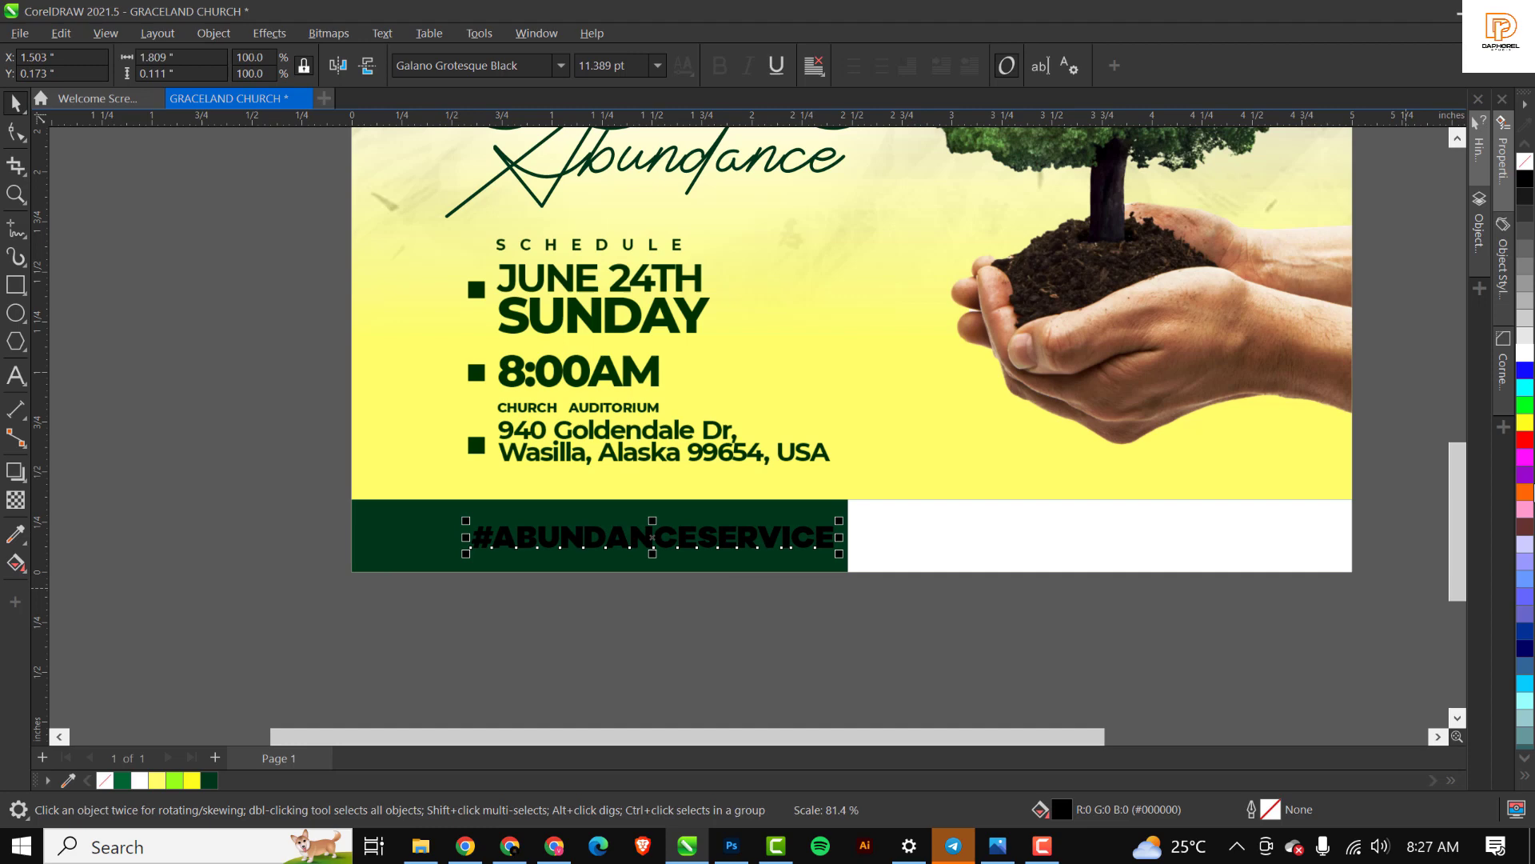
{"action": "left_click", "coordinate": [1524, 352]}
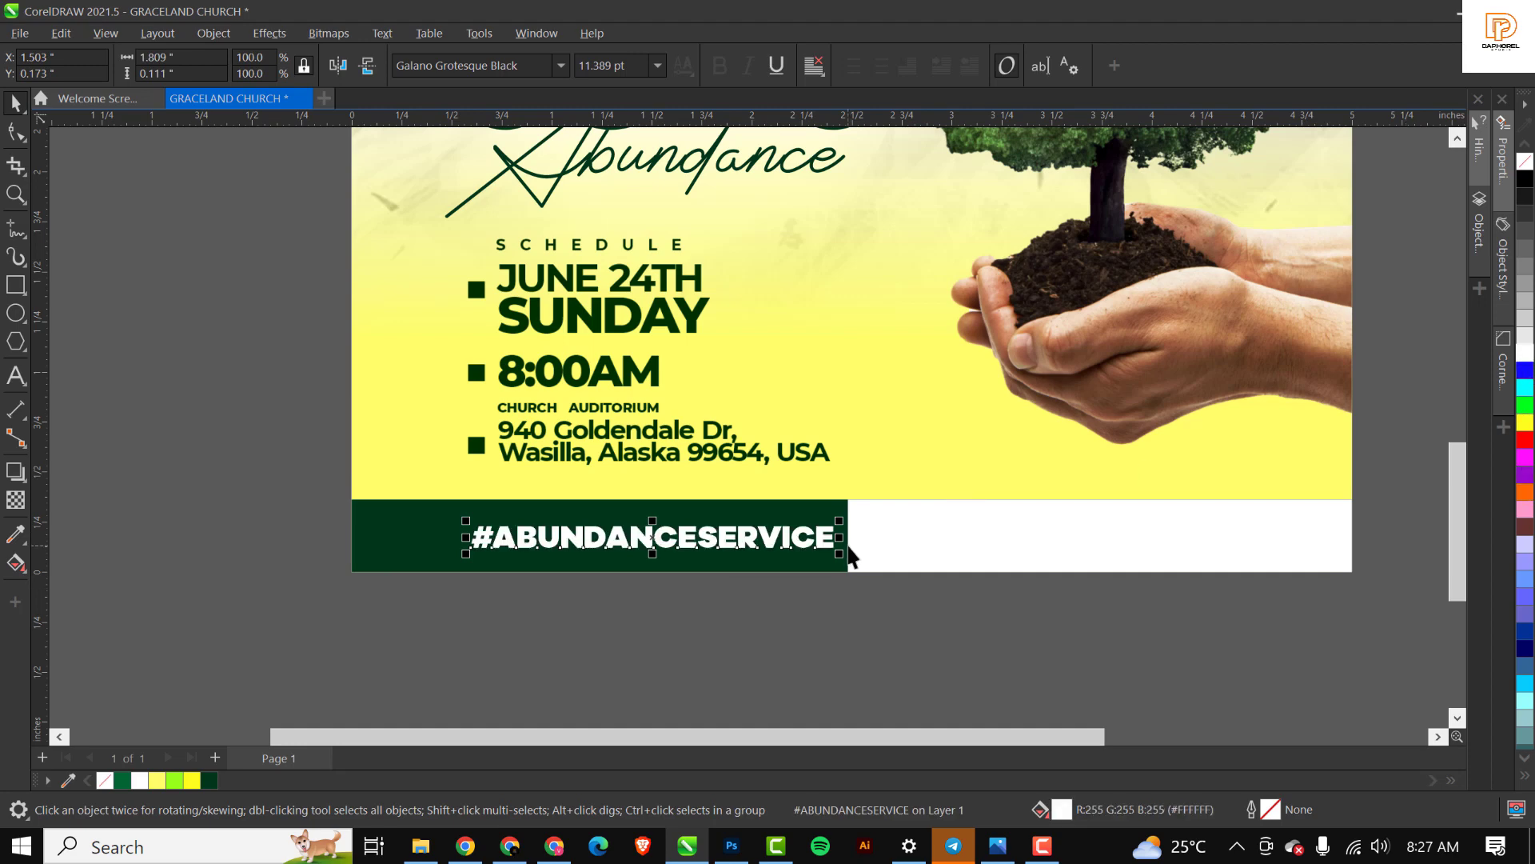
{"action": "scroll", "coordinate": [798, 559], "scroll_direction": "up", "scroll_amount": 2}
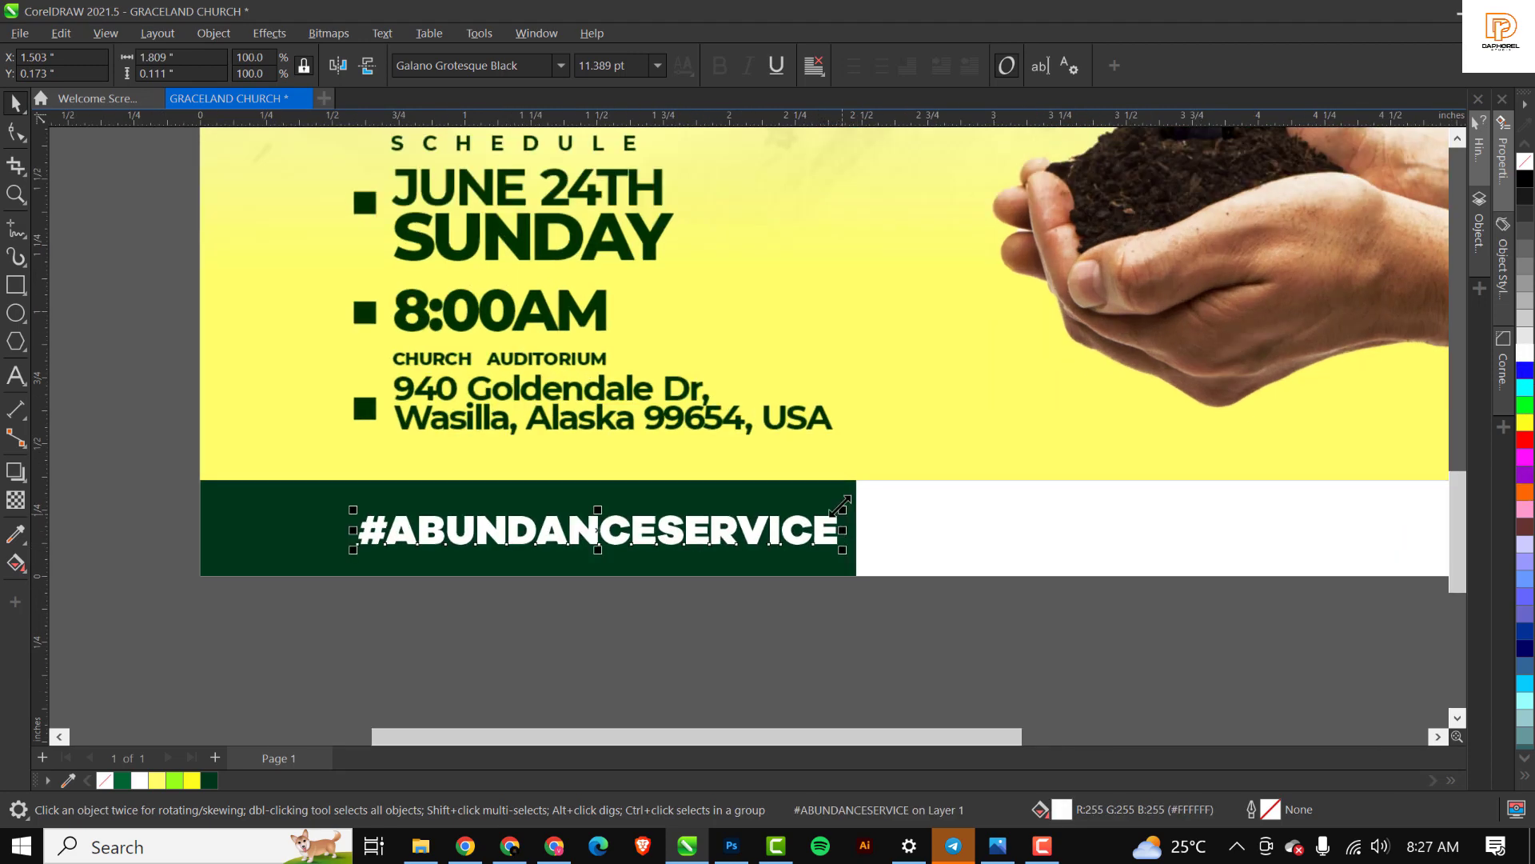
{"action": "left_click_drag", "start_coordinate": [844, 508], "coordinate": [817, 506]}
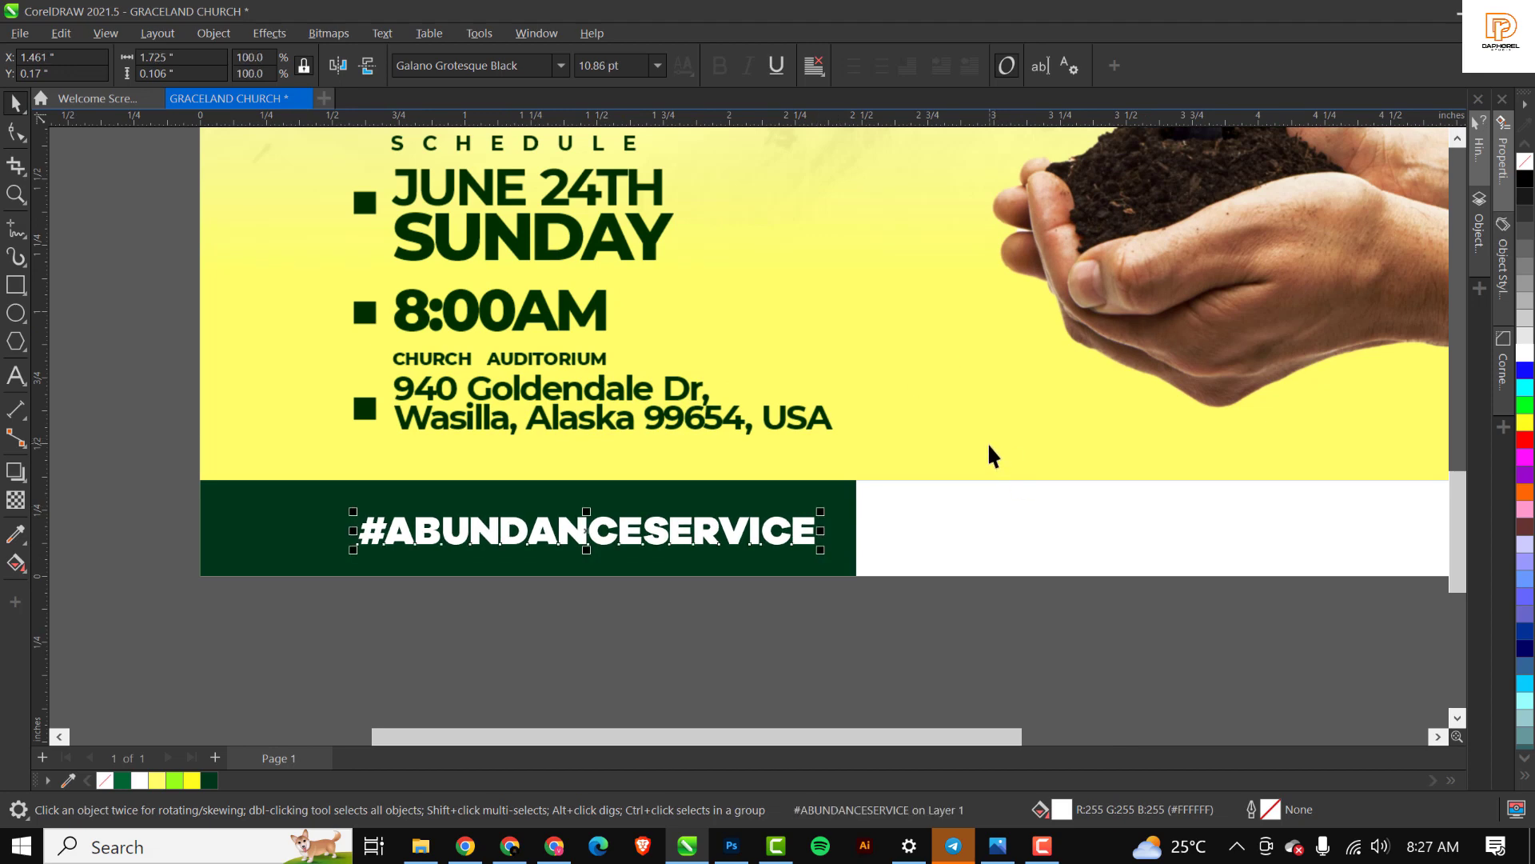
Recolor the "#ABUNDANCESERVICE" text with the light yellow #FFFF66 sampled from the flyer background.
{"action": "left_click", "coordinate": [14, 540]}
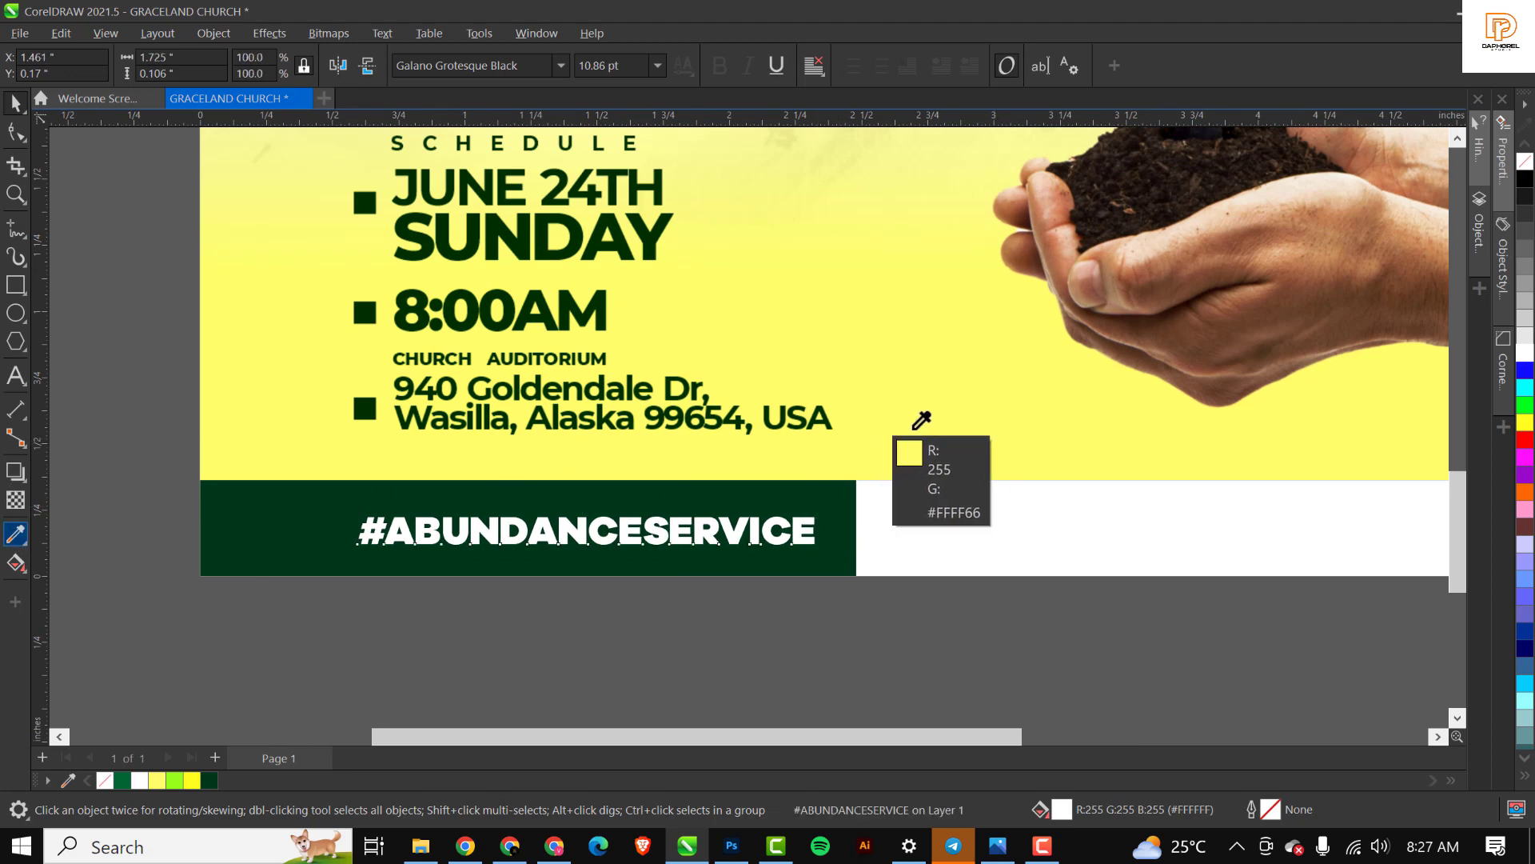
{"action": "left_click", "coordinate": [907, 445]}
{"action": "scroll", "coordinate": [709, 532], "scroll_direction": "up", "scroll_amount": 2}
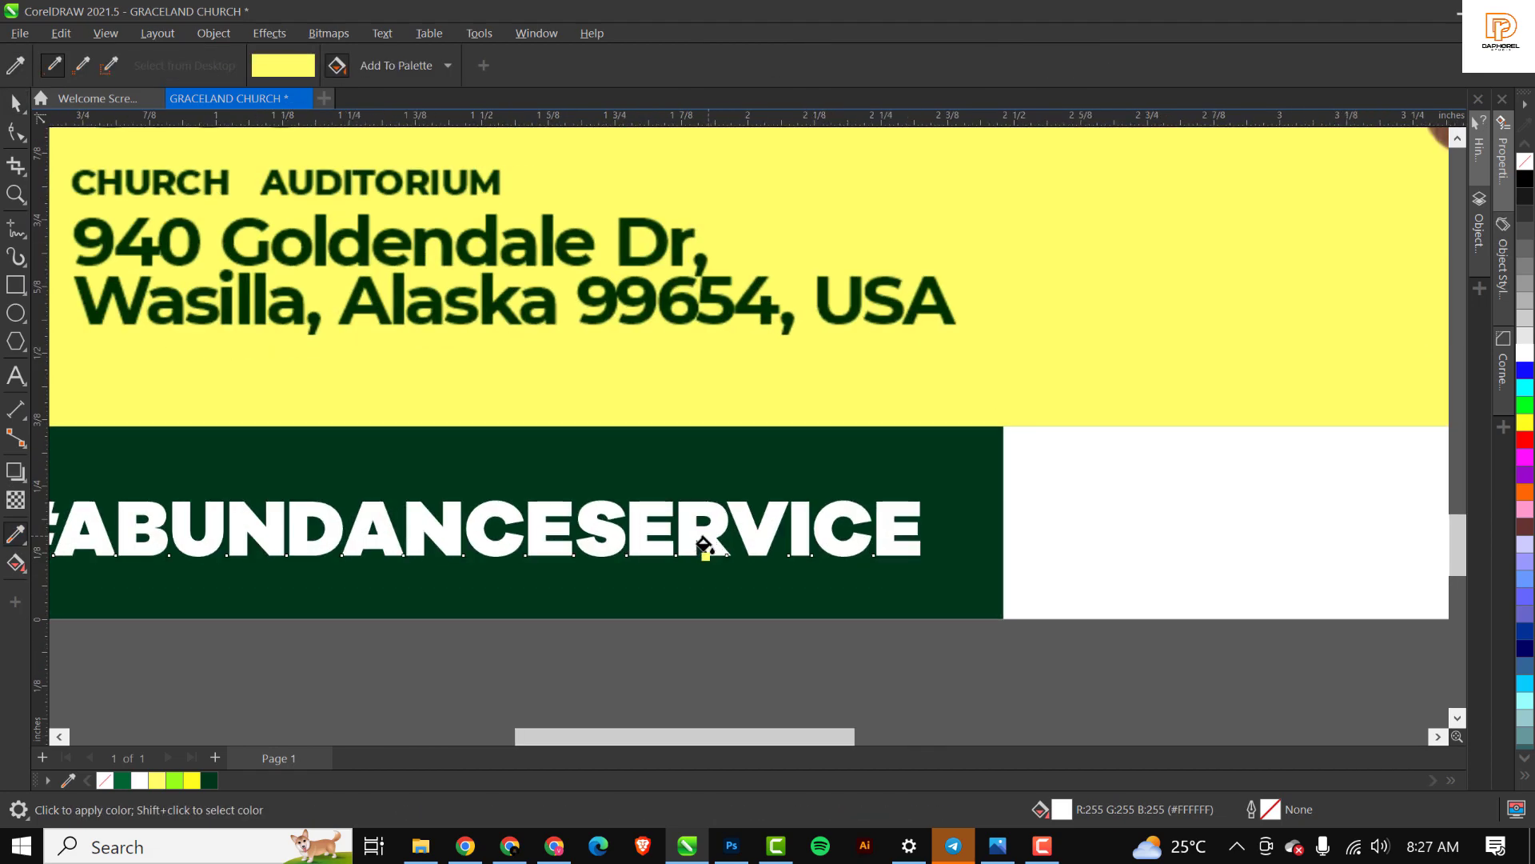
{"action": "left_click", "coordinate": [708, 536]}
{"action": "scroll", "coordinate": [720, 538], "scroll_direction": "down", "scroll_amount": 1}
{"action": "scroll", "coordinate": [726, 540], "scroll_direction": "down", "scroll_amount": 2}
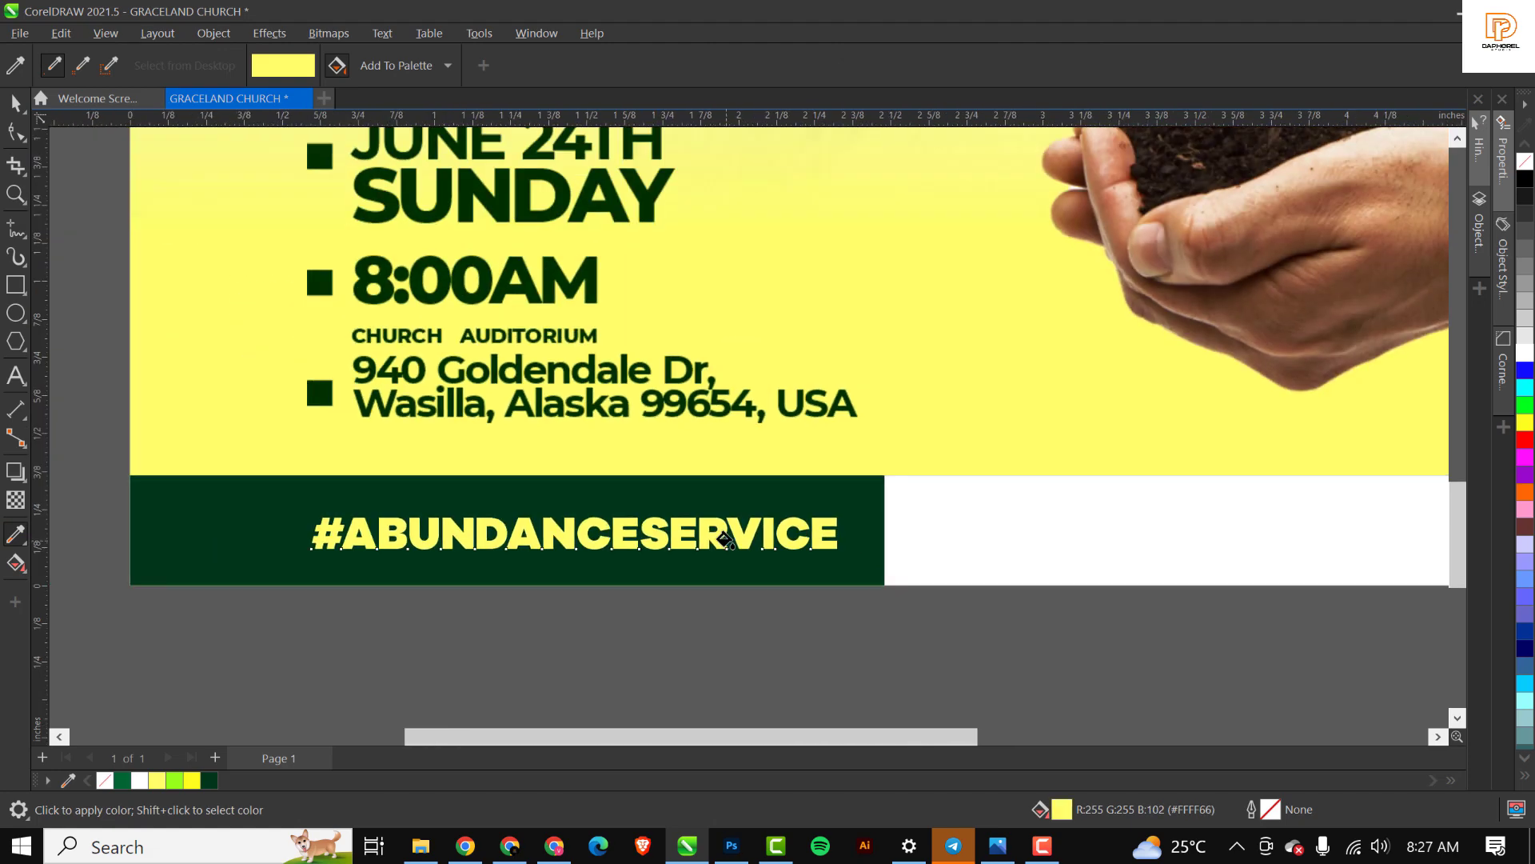
{"action": "key", "text": "space"}
{"action": "scroll", "coordinate": [688, 503], "scroll_direction": "down", "scroll_amount": 1}
{"action": "scroll", "coordinate": [688, 502], "scroll_direction": "down", "scroll_amount": 2}
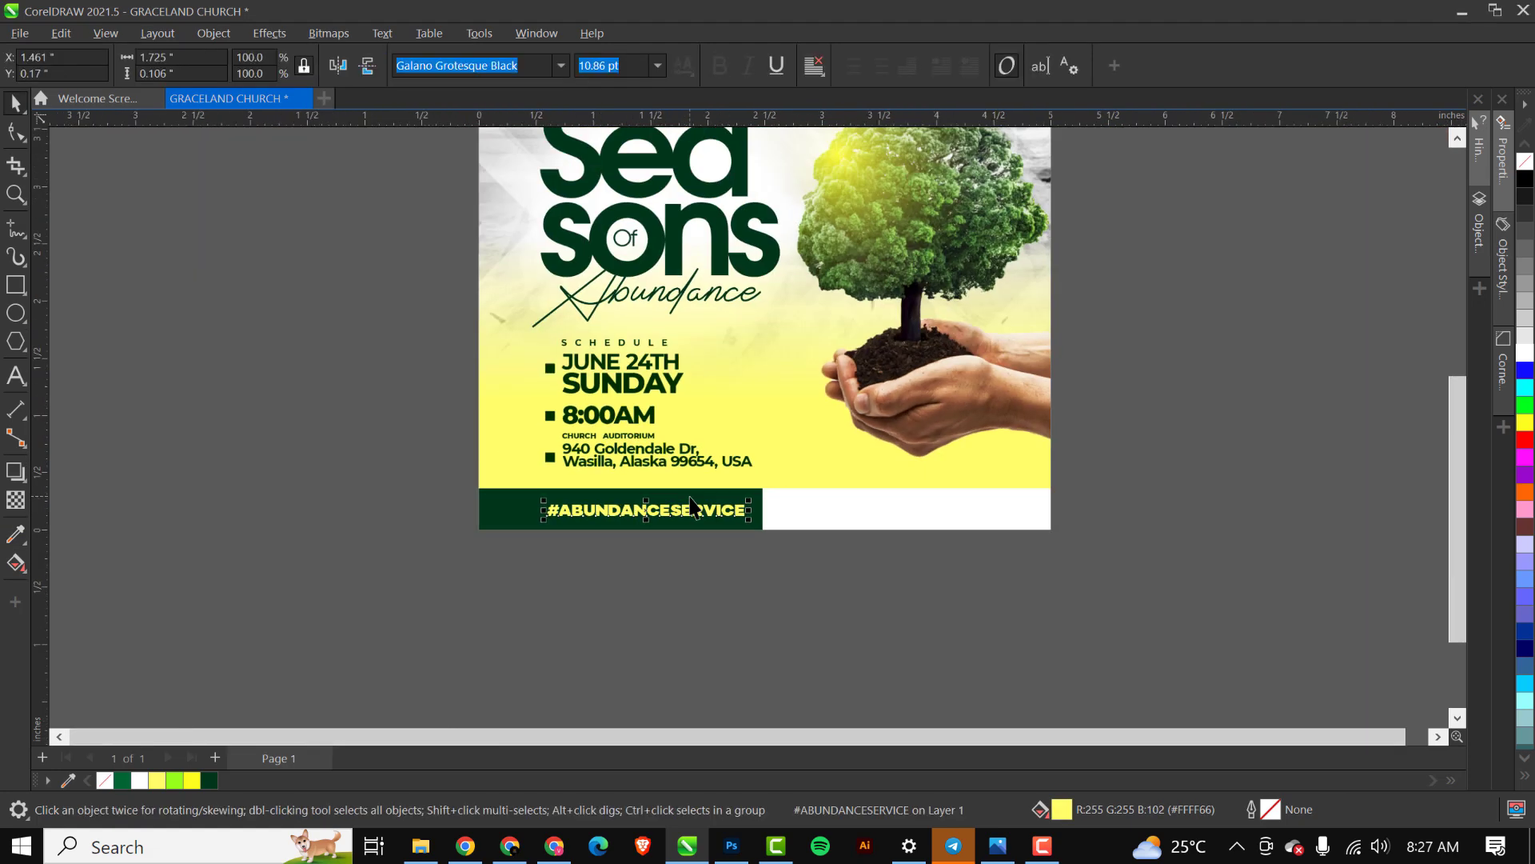
Apply a horizontal linear fountain fill to "#ABUNDANCESERVICE", running from yellow at the # to white at the final E.
{"action": "scroll", "coordinate": [690, 504], "scroll_direction": "up", "scroll_amount": 3}
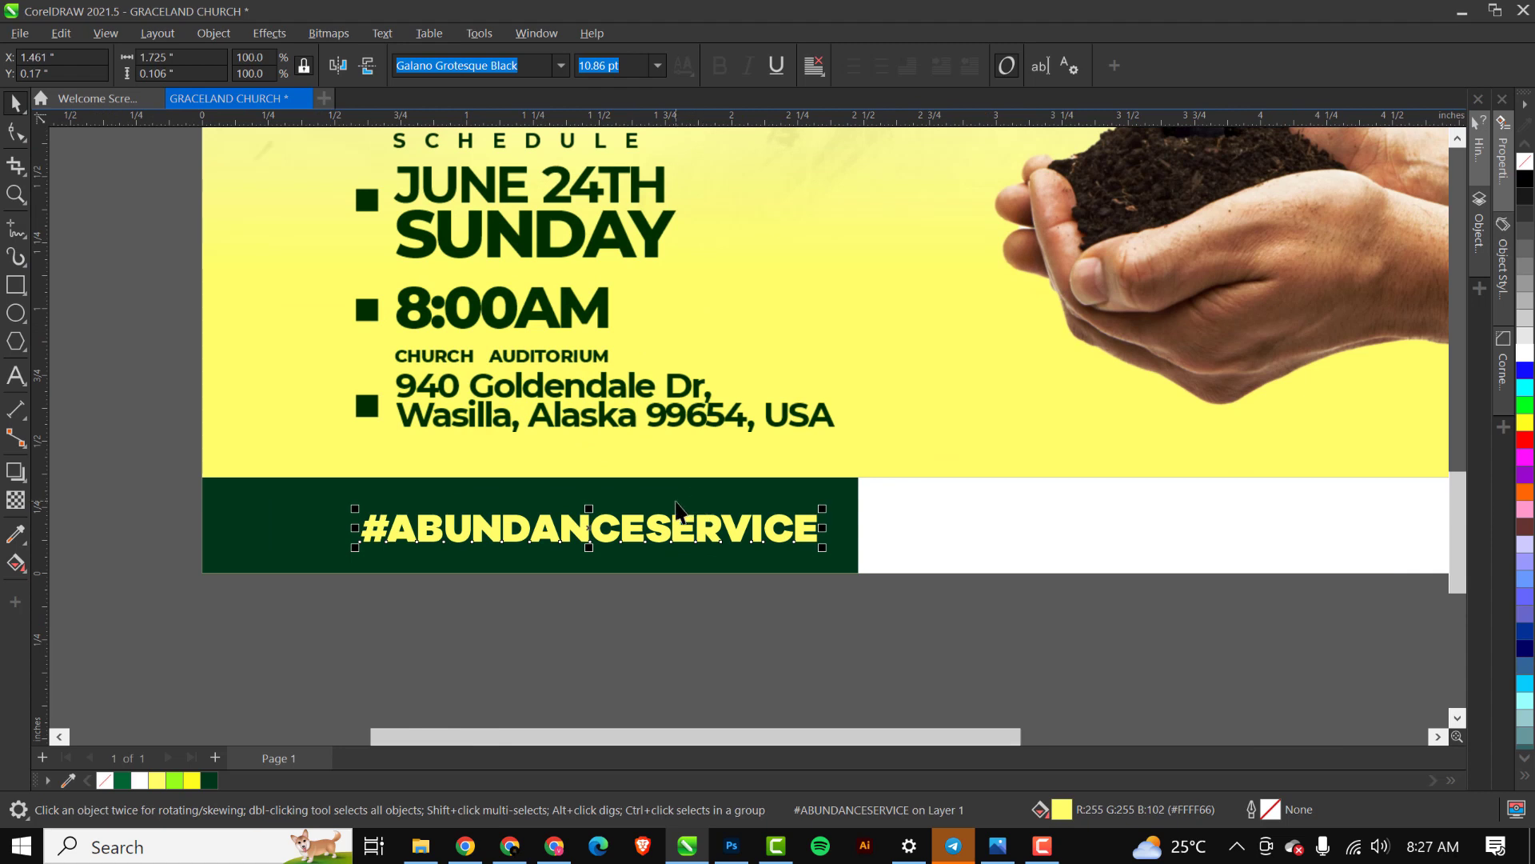
{"action": "key", "text": "g"}
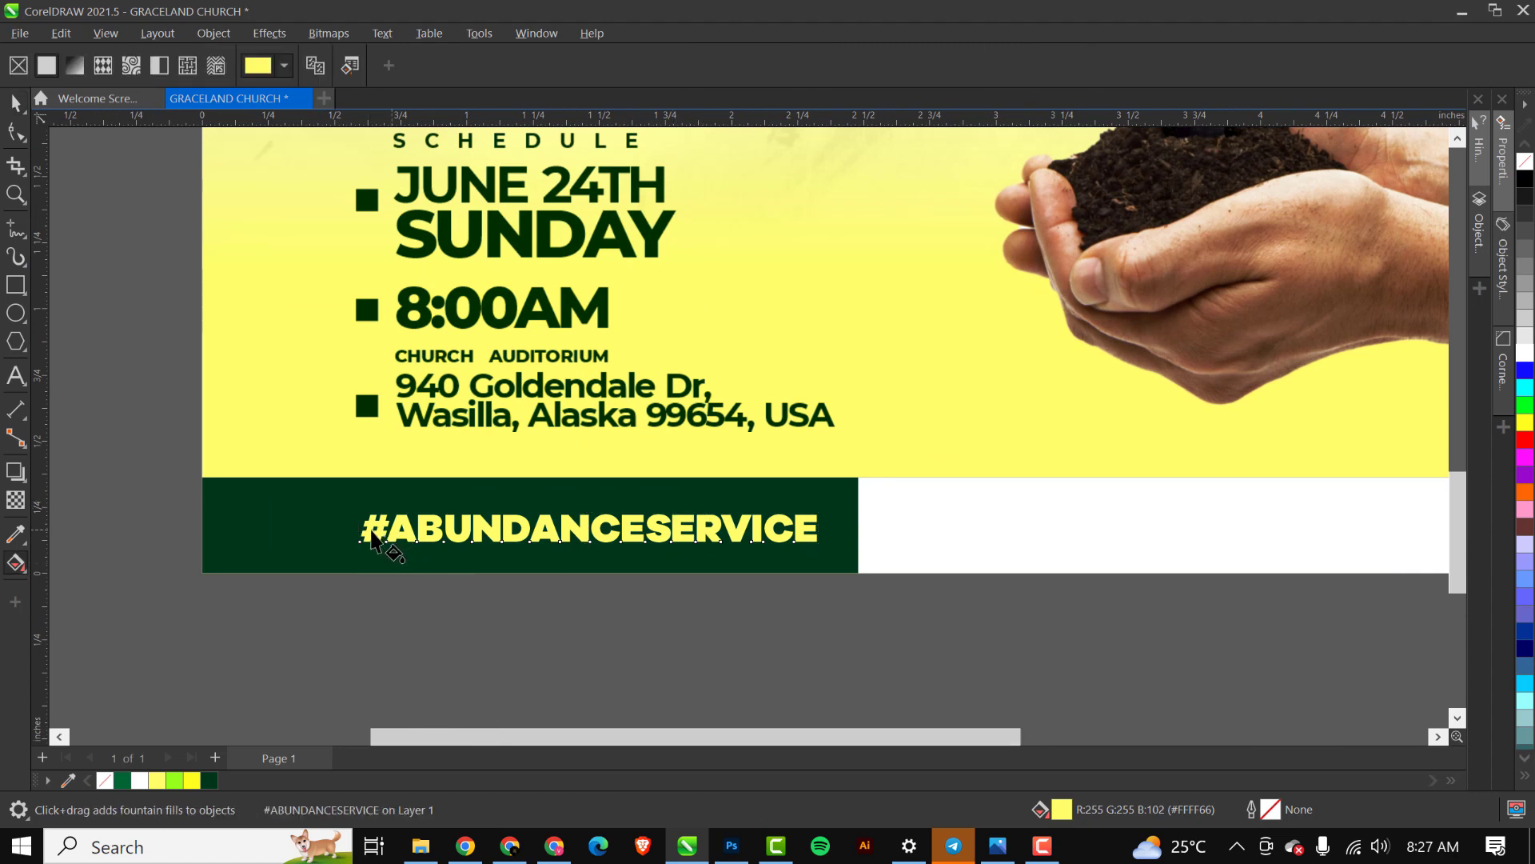
{"action": "left_click_drag", "start_coordinate": [370, 530], "coordinate": [804, 534]}
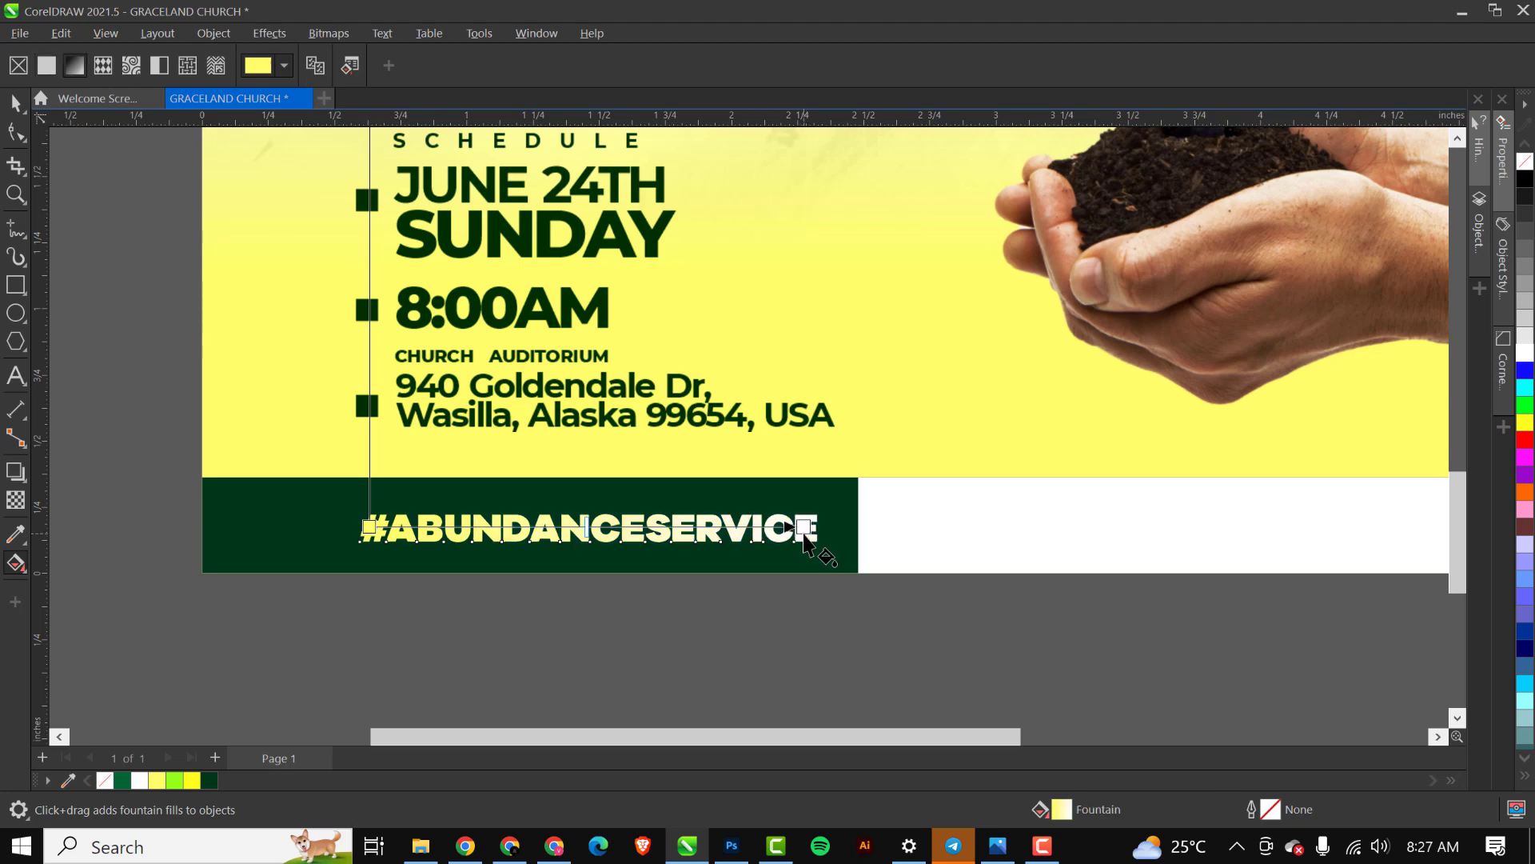
{"action": "key", "text": "space"}
{"action": "left_click", "coordinate": [675, 690]}
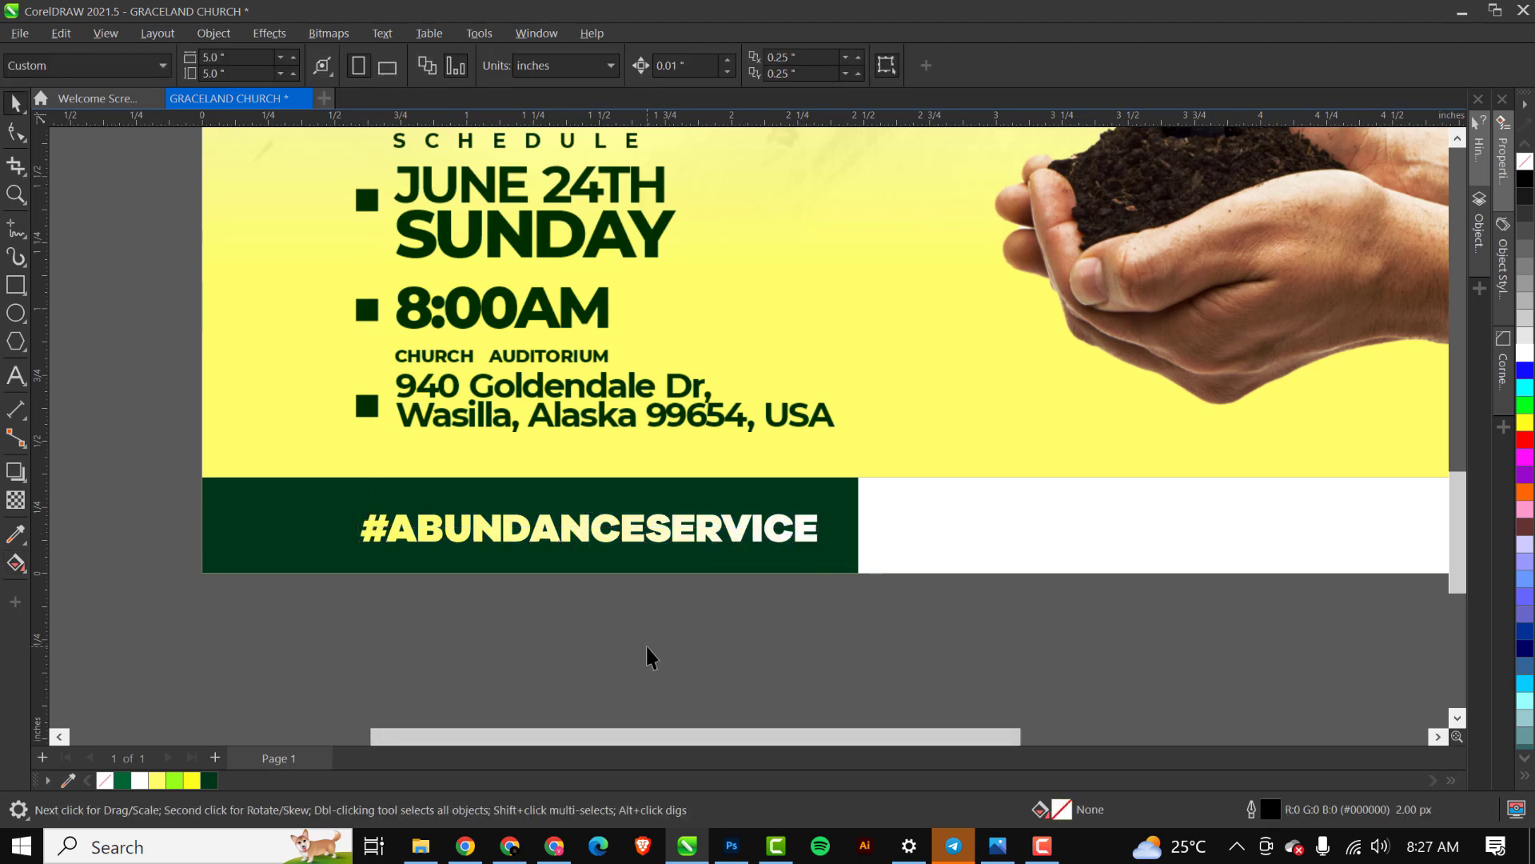
Duplicate the "#ABUNDANCESERVICE" text onto the empty area beside the page and set the copy's font to Galano Grotesque Regular.
{"action": "key", "text": "shift+F4"}
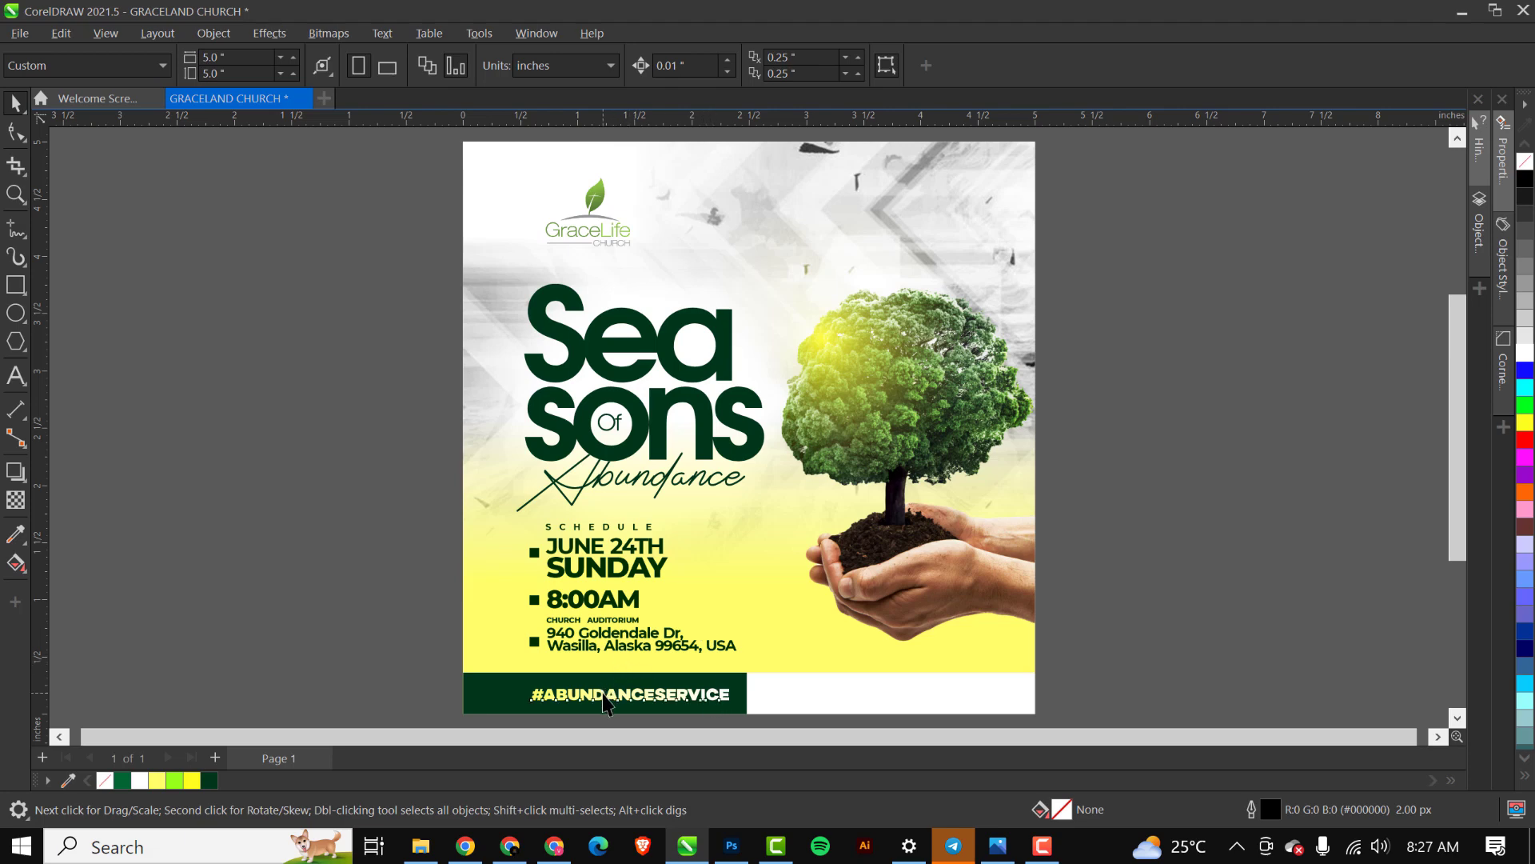
{"action": "left_click_drag", "start_coordinate": [603, 700], "coordinate": [1212, 584]}
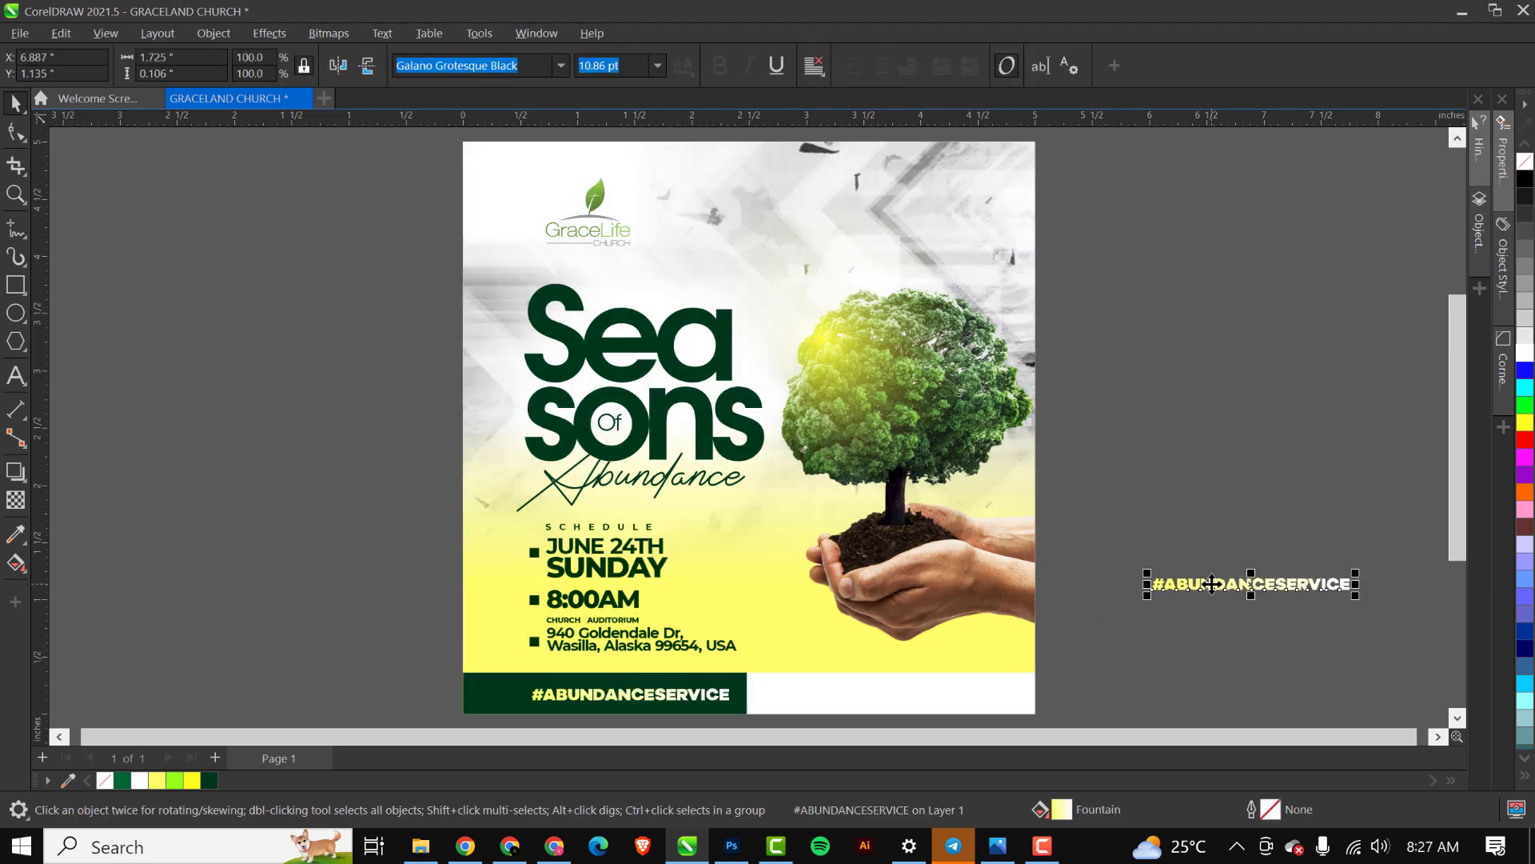
{"action": "left_click", "coordinate": [561, 65]}
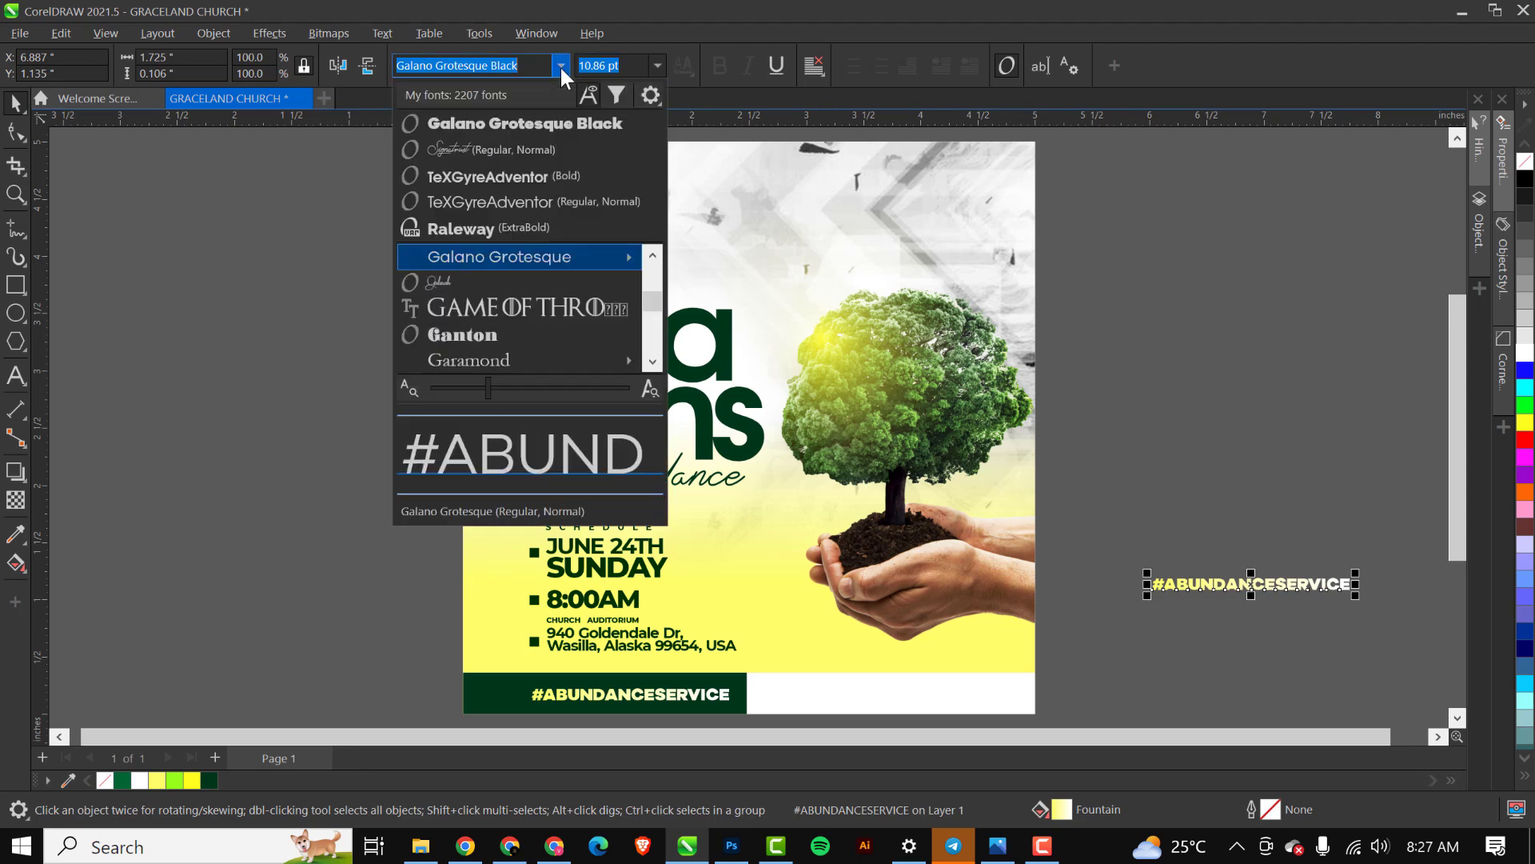
{"action": "left_click", "coordinate": [535, 256]}
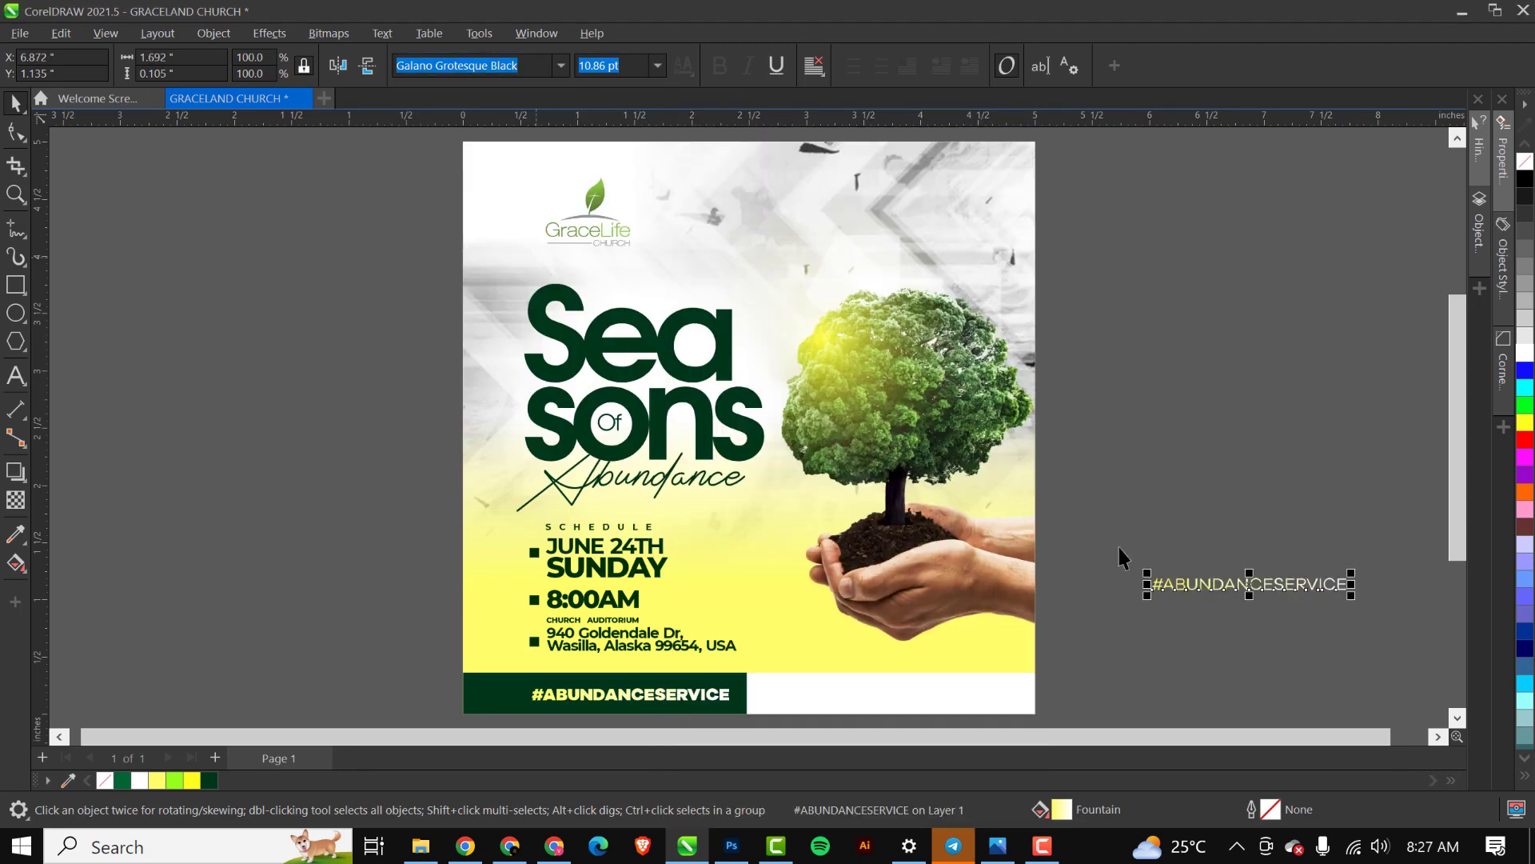
{"action": "double_click", "coordinate": [1251, 583]}
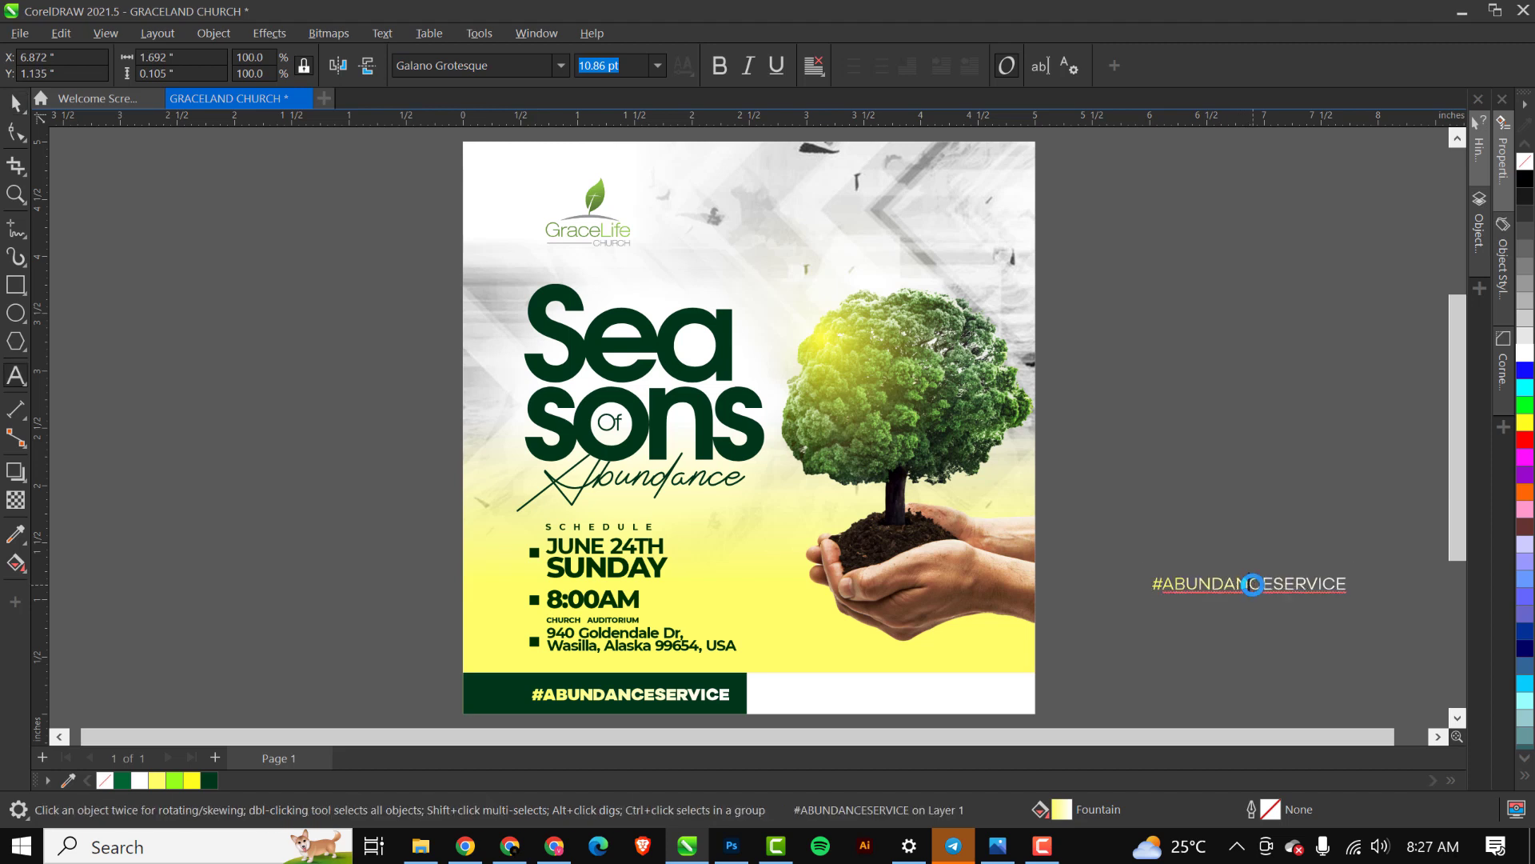
{"action": "key", "text": "ctrl+a"}
{"action": "type", "text": "ww"}
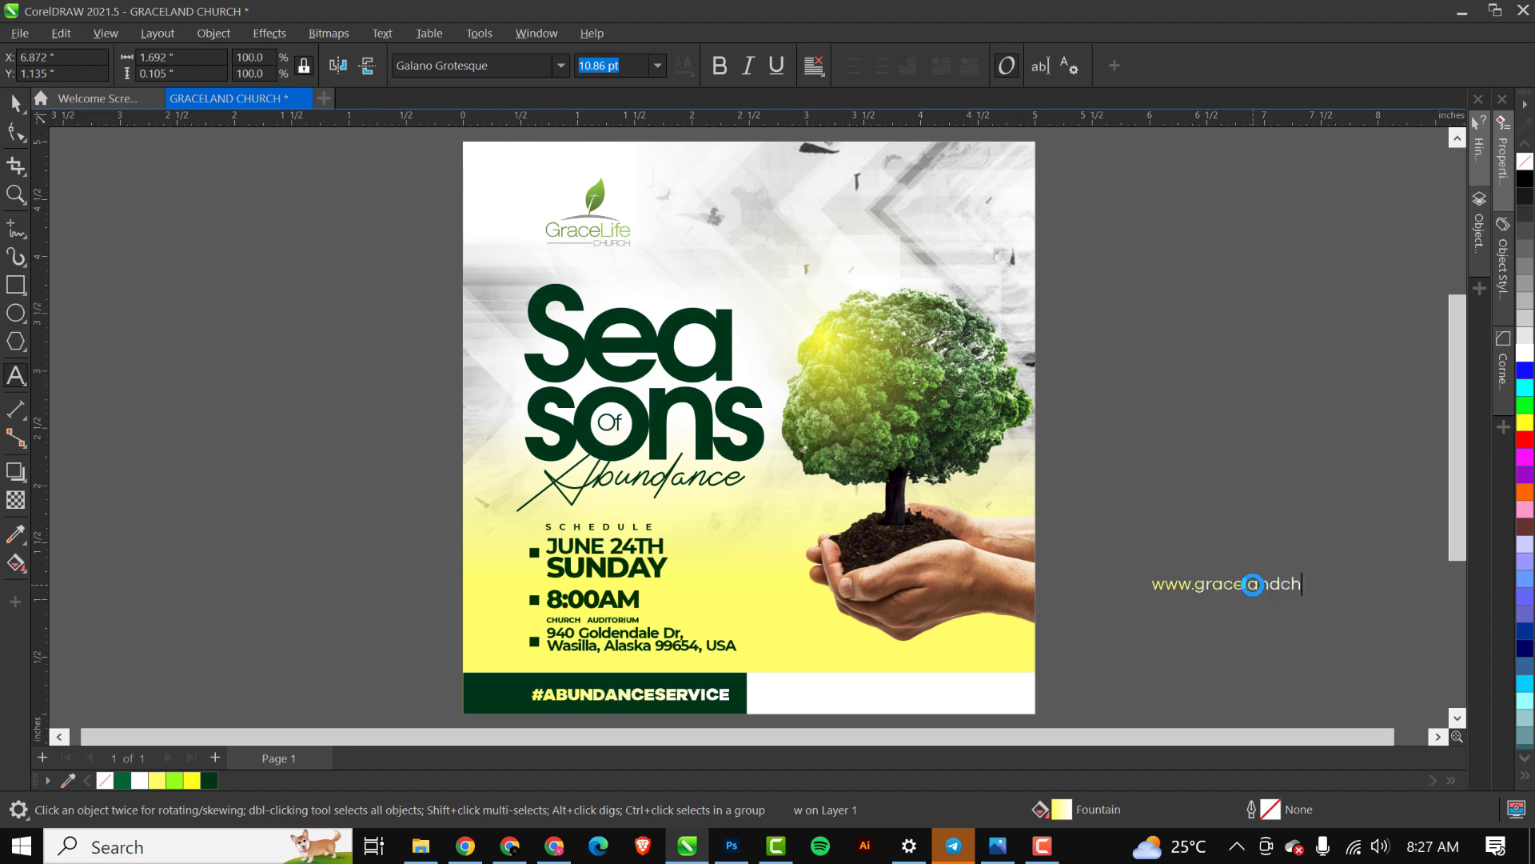
{"action": "type", "text": "w.graceandchurch"}
{"action": "key", "text": "Escape"}
{"action": "type", "text": ".org"}
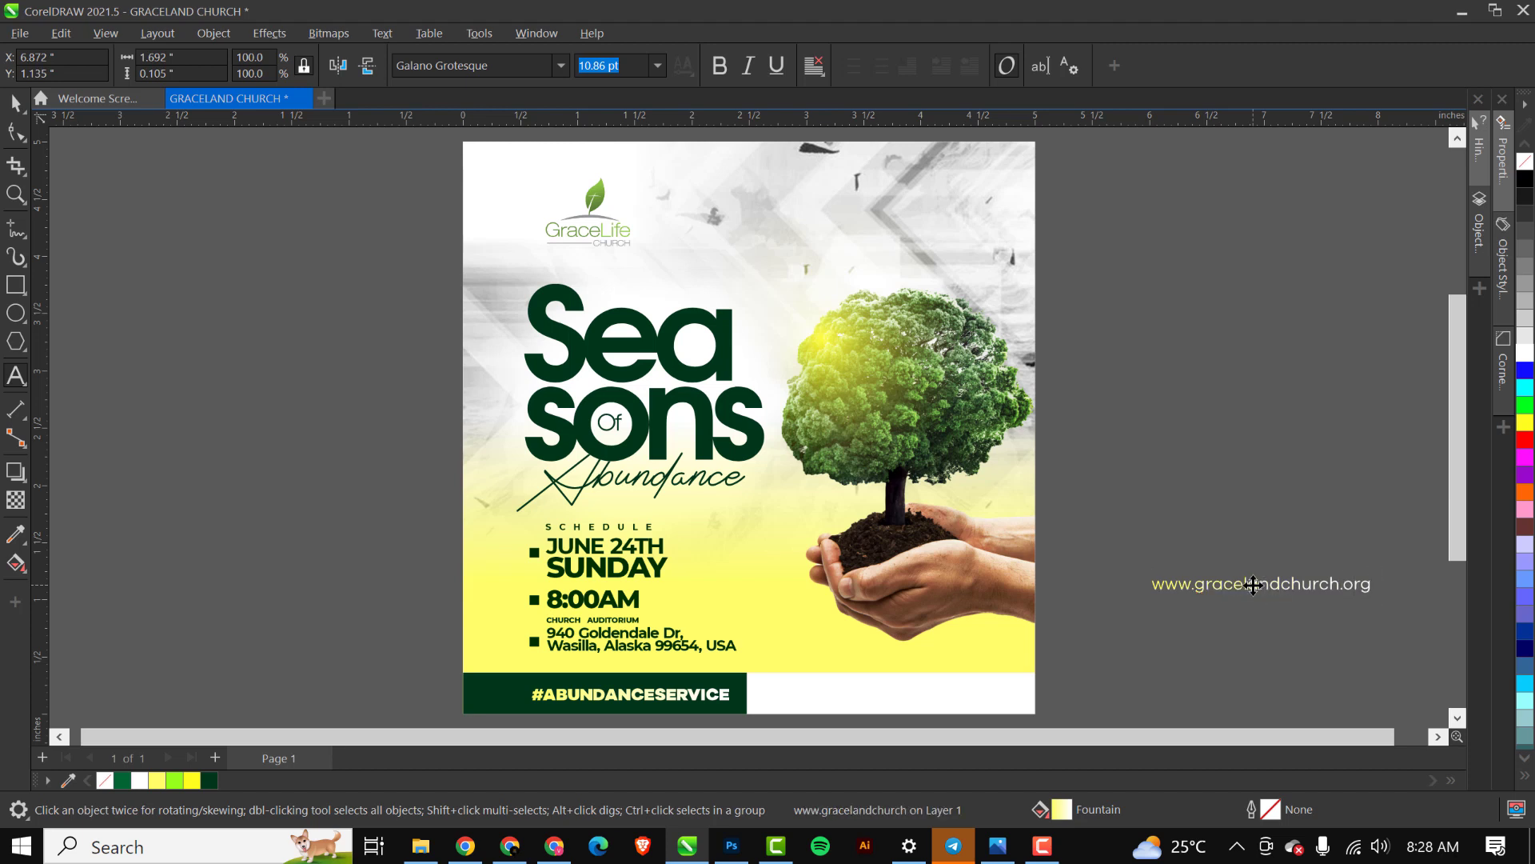
Color the web address dark green #00371B and move it into the white part of the bar.
{"action": "left_click", "coordinate": [1253, 585]}
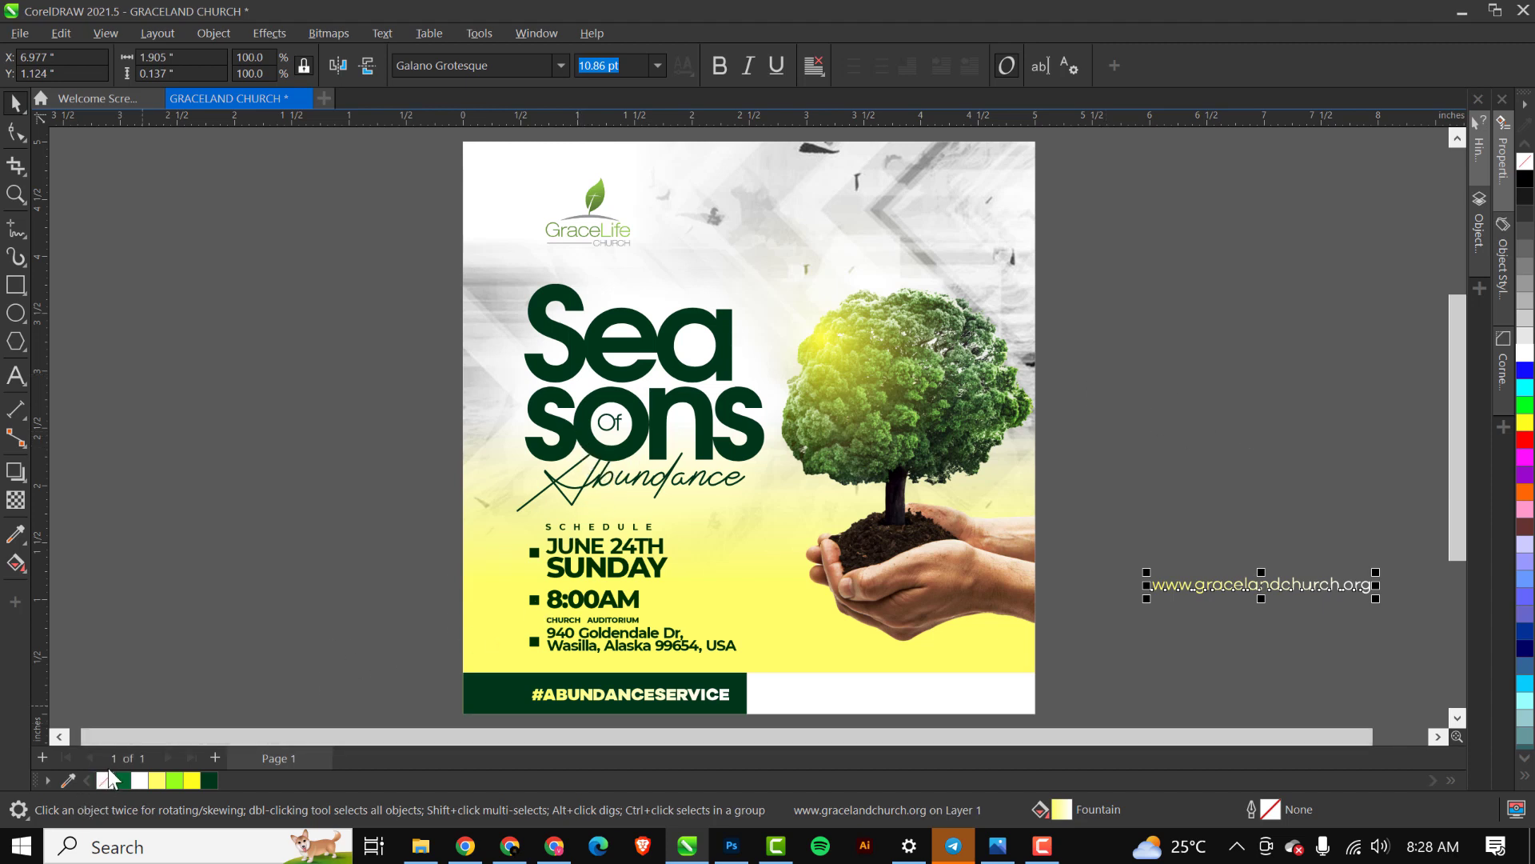
{"action": "left_click", "coordinate": [209, 783]}
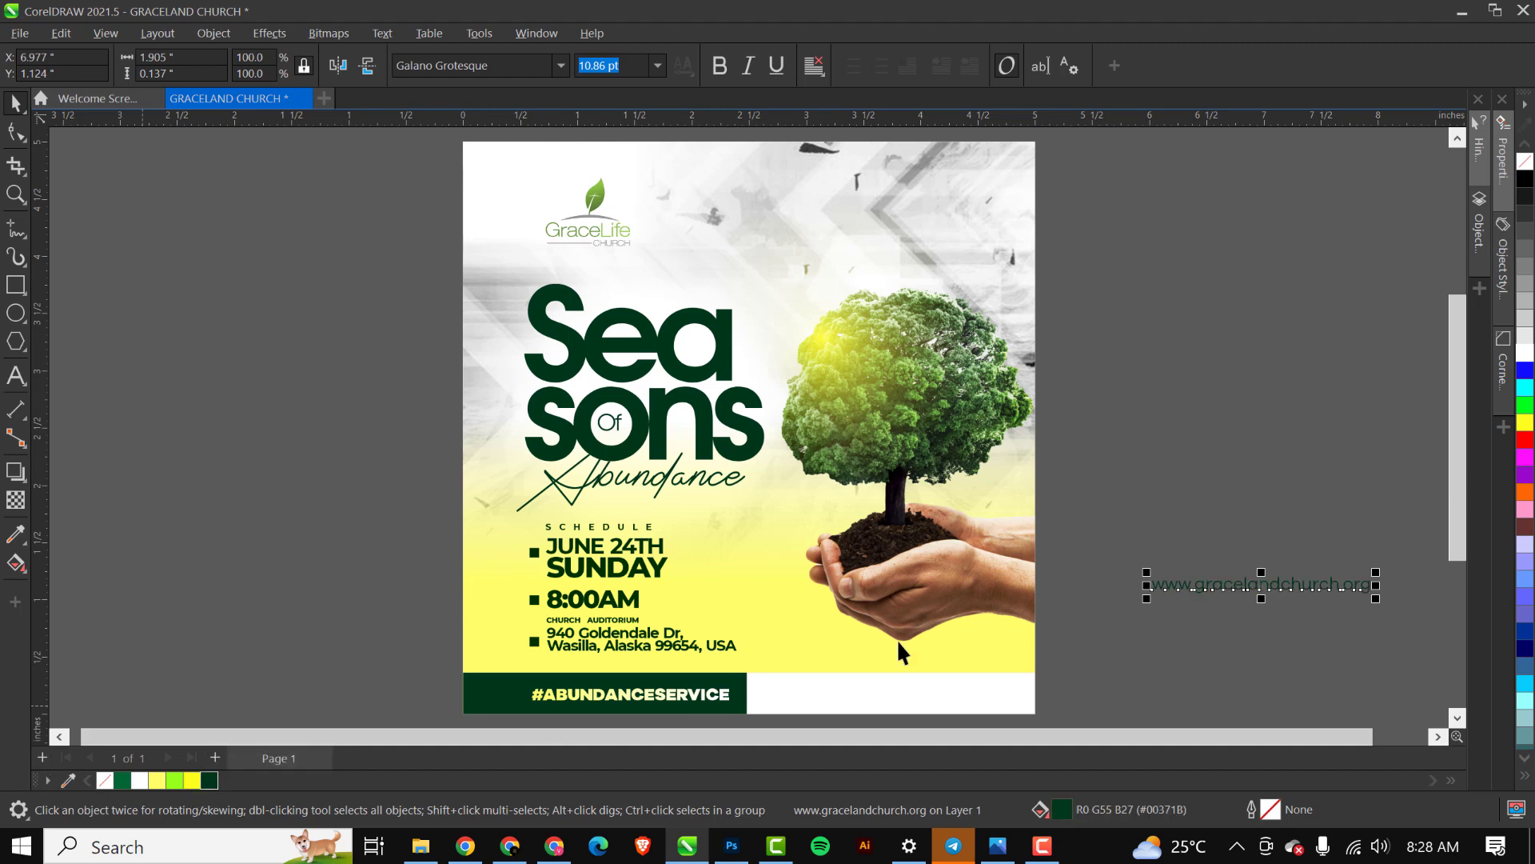
{"action": "left_click_drag", "start_coordinate": [869, 687], "coordinate": [888, 700]}
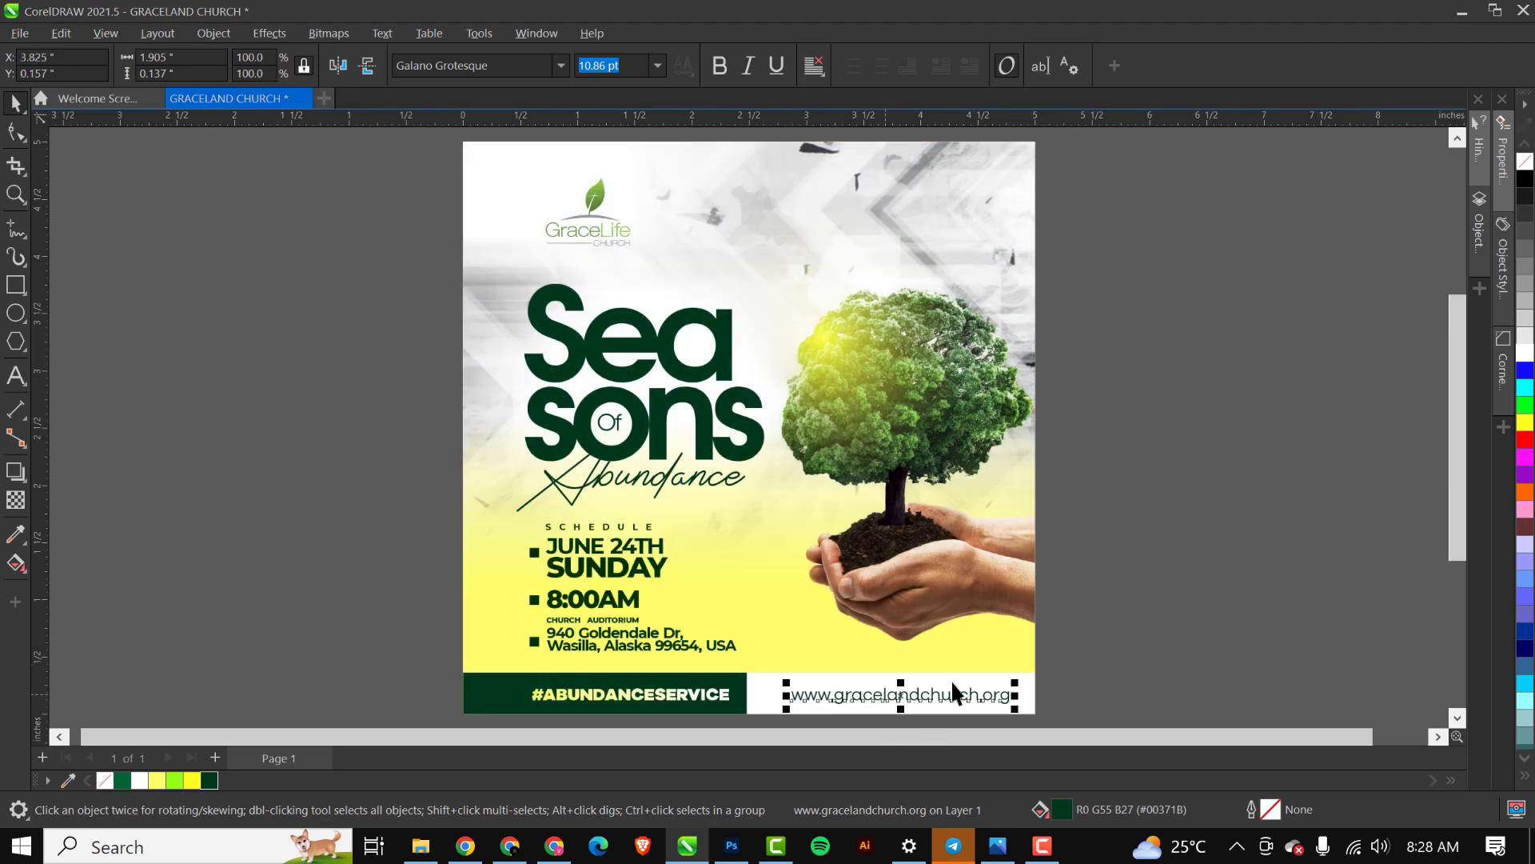
Make the web address bold and scale it down slightly so it has clear margins inside the white part of the bar.
{"action": "left_click", "coordinate": [1154, 507]}
{"action": "left_click", "coordinate": [972, 708]}
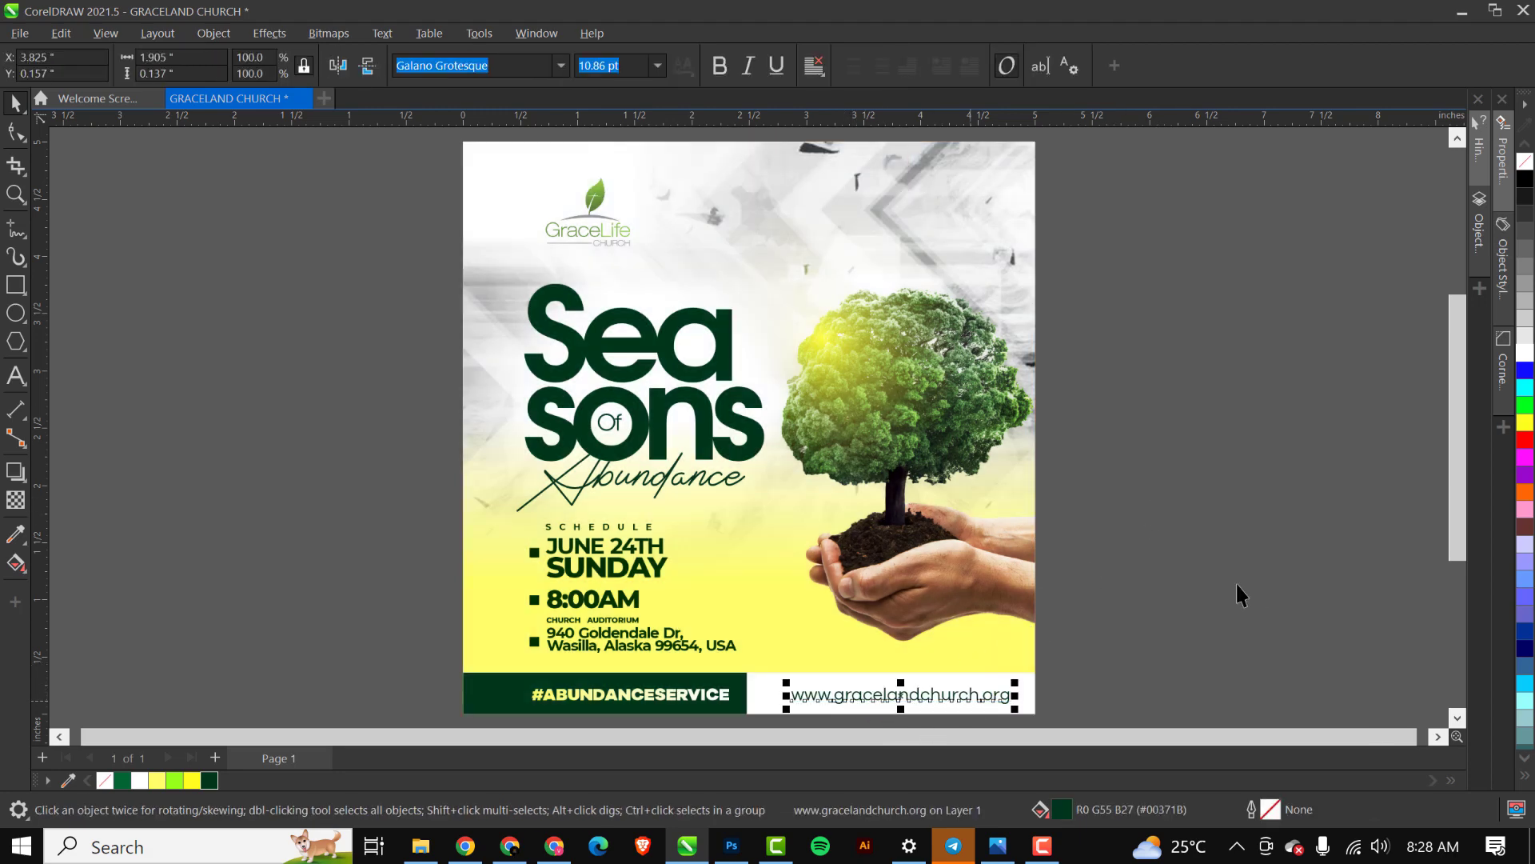
{"action": "left_click", "coordinate": [720, 66]}
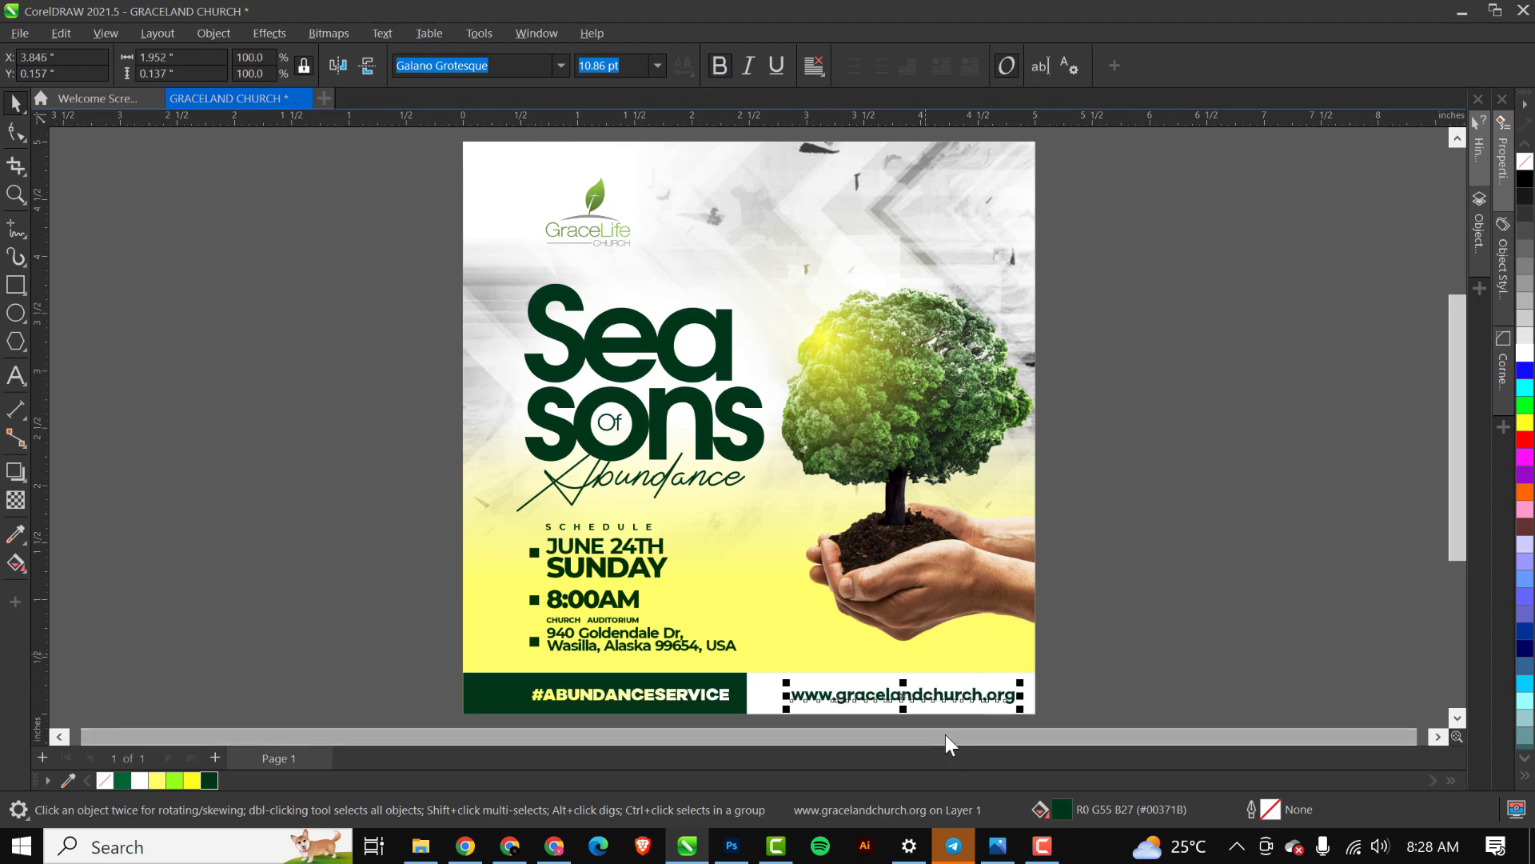
{"action": "scroll", "coordinate": [958, 712], "scroll_direction": "up", "scroll_amount": 2}
{"action": "left_click_drag", "start_coordinate": [1043, 707], "coordinate": [1014, 709]}
{"action": "left_click", "coordinate": [1192, 601]}
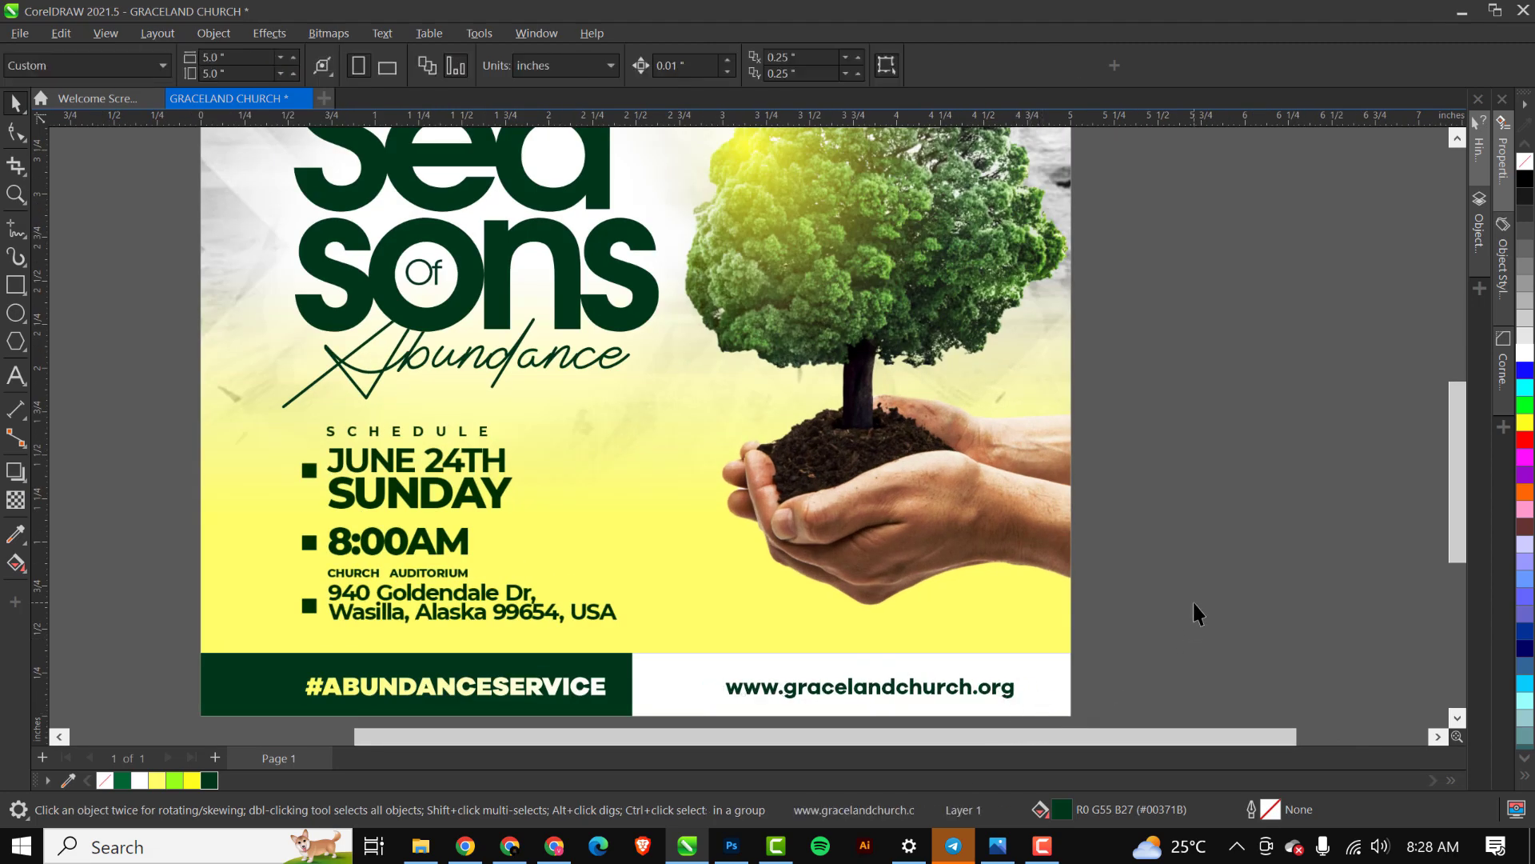
{"action": "key", "text": "shift+F4"}
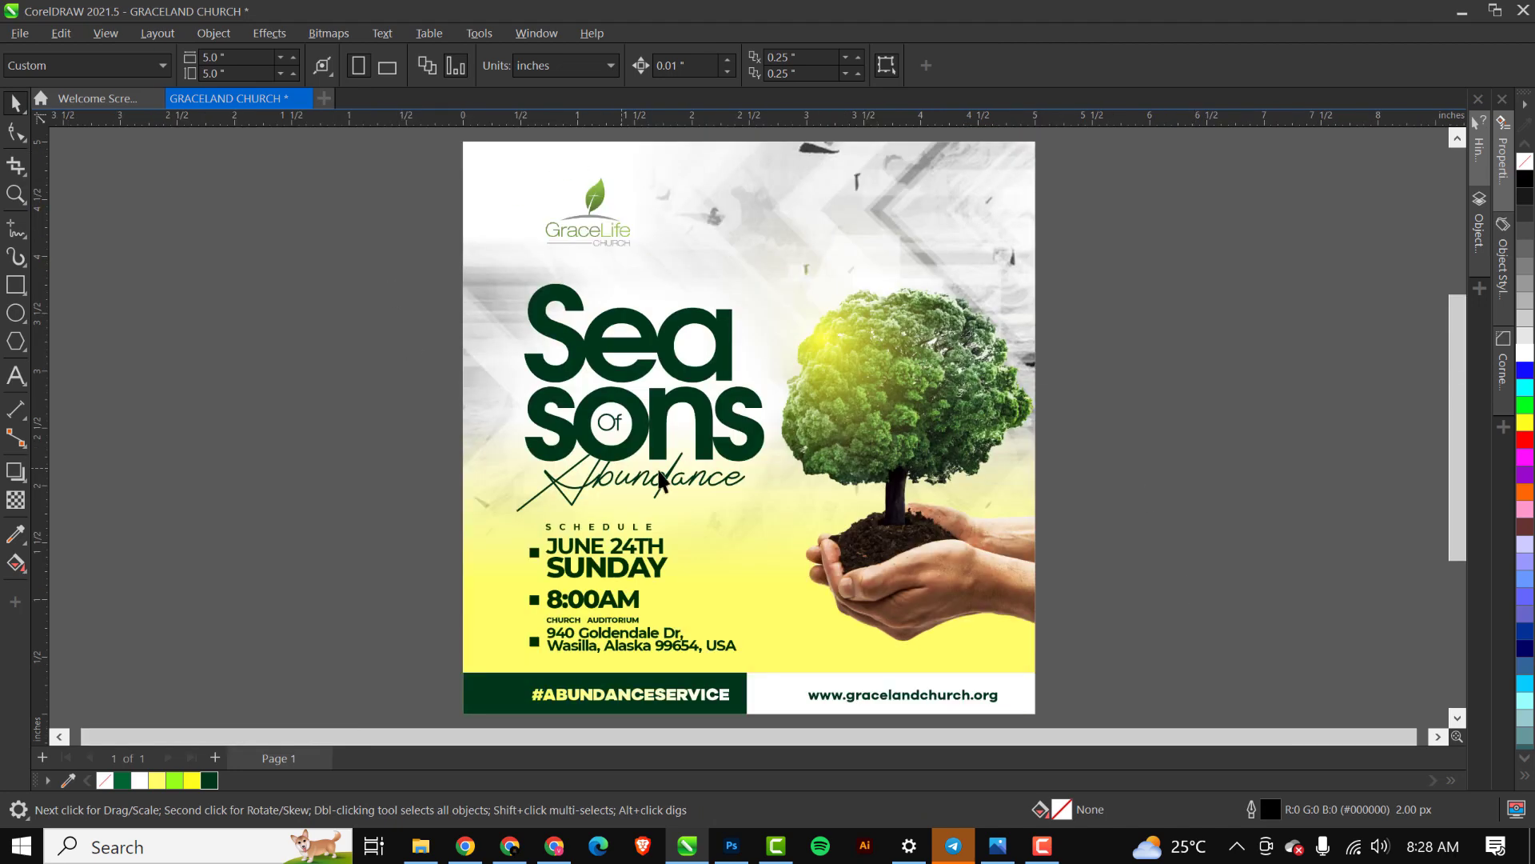